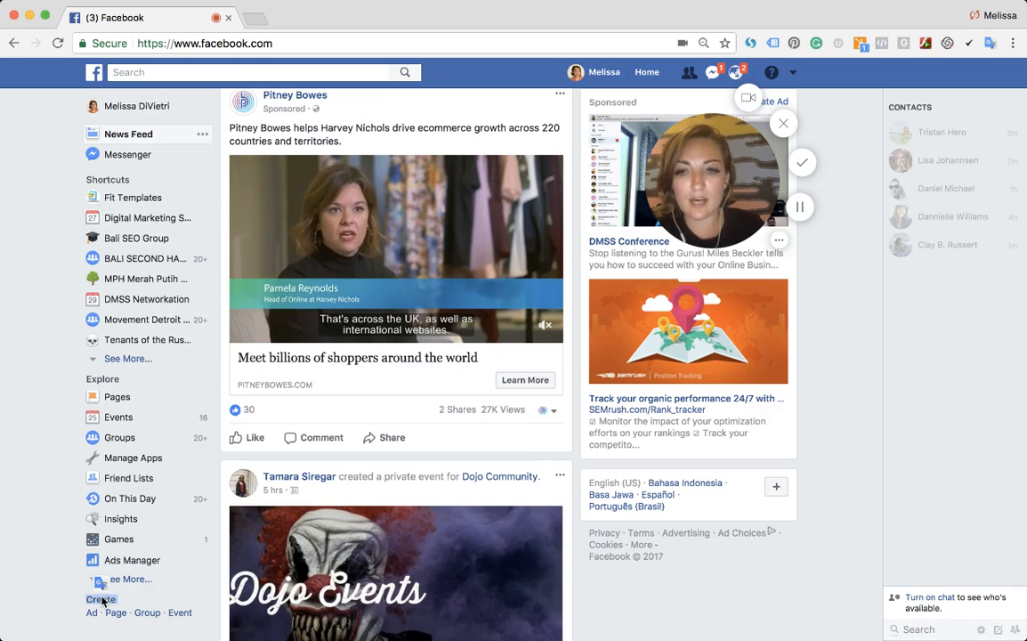
- Open the form for creating a new Facebook Page
drag(78, 608, 116, 620)
click(115, 615)
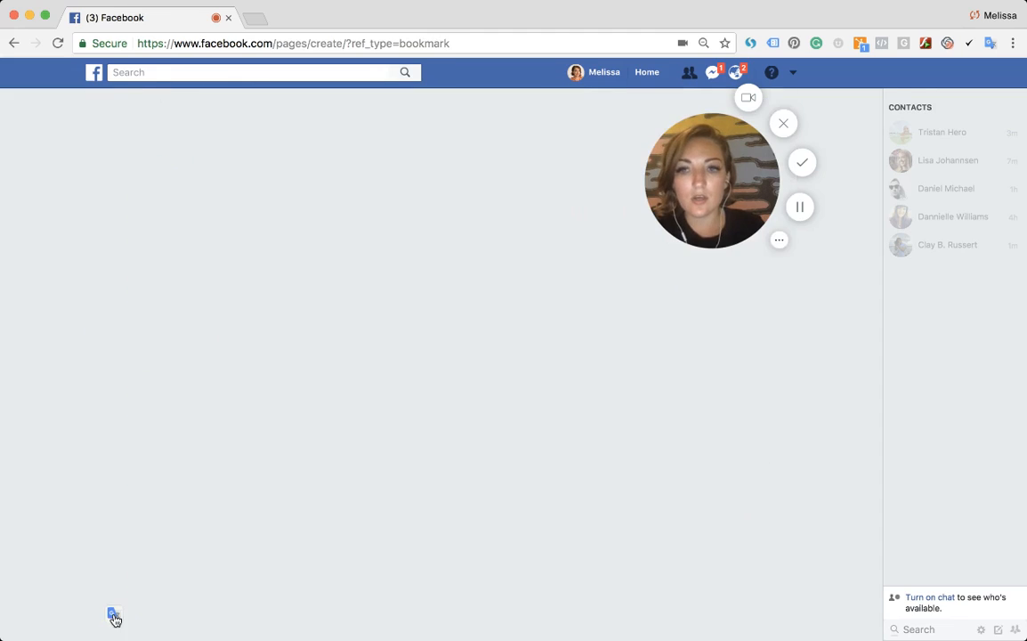
drag(705, 194, 752, 149)
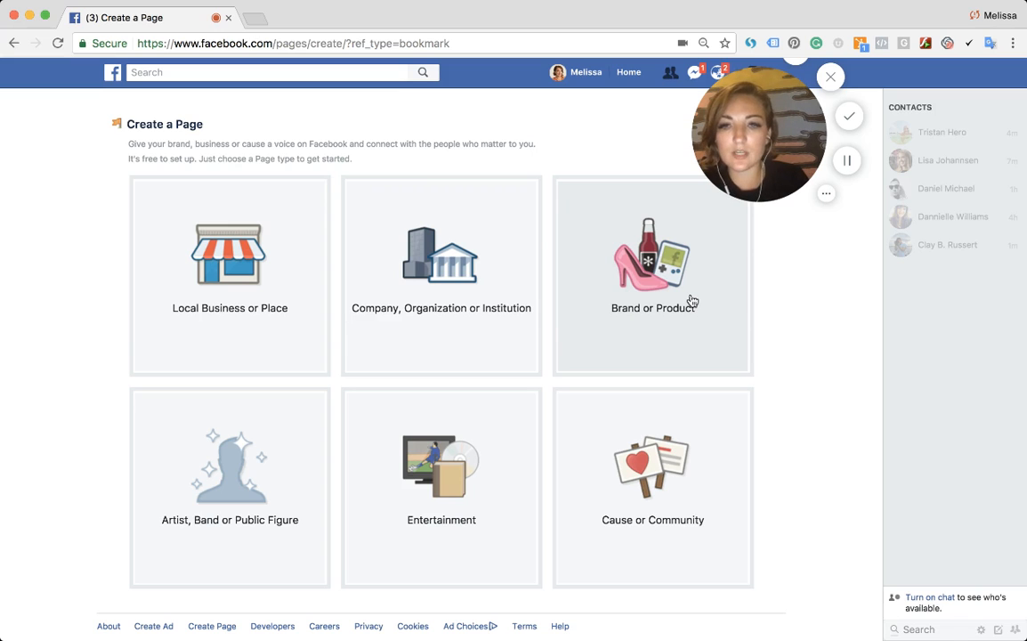
- Browse the categories offered for a Brand or Product page
click(691, 300)
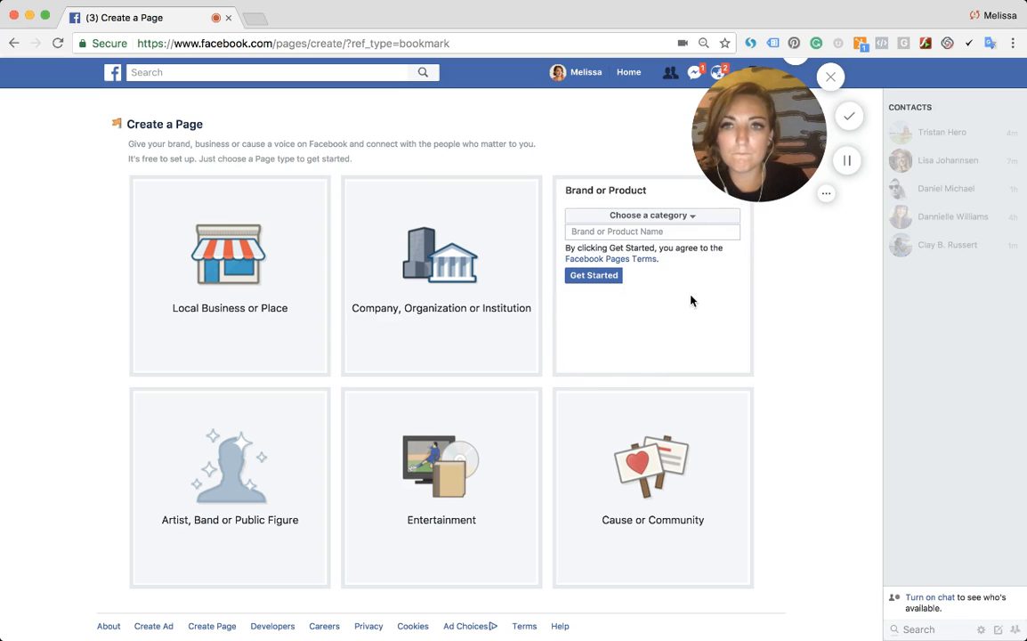
click(627, 231)
click(632, 216)
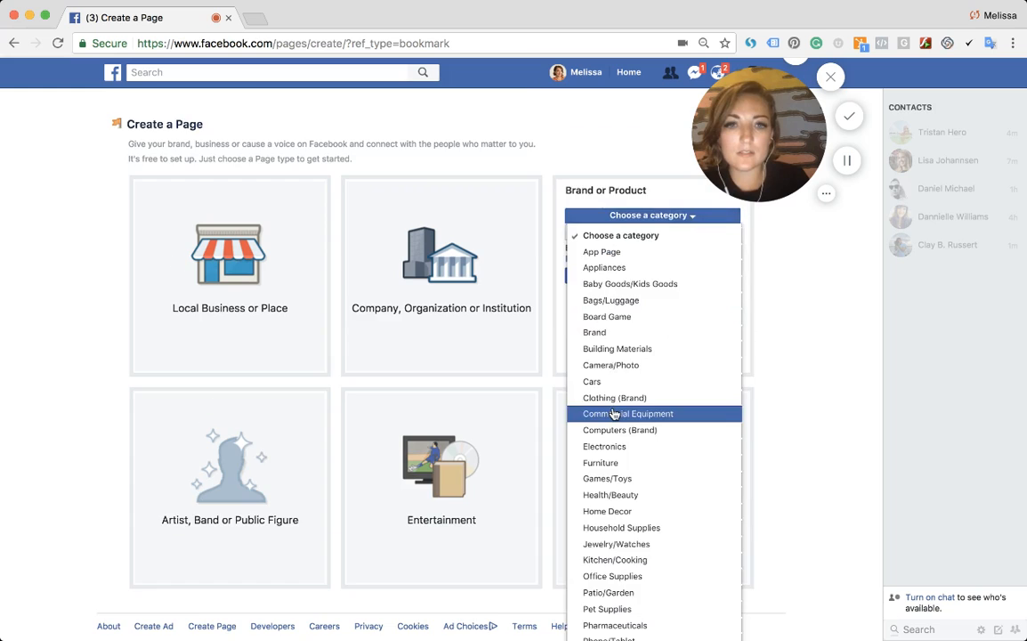
scroll(613, 413, down, 3)
scroll(614, 413, down, 1)
scroll(681, 367, up, 3)
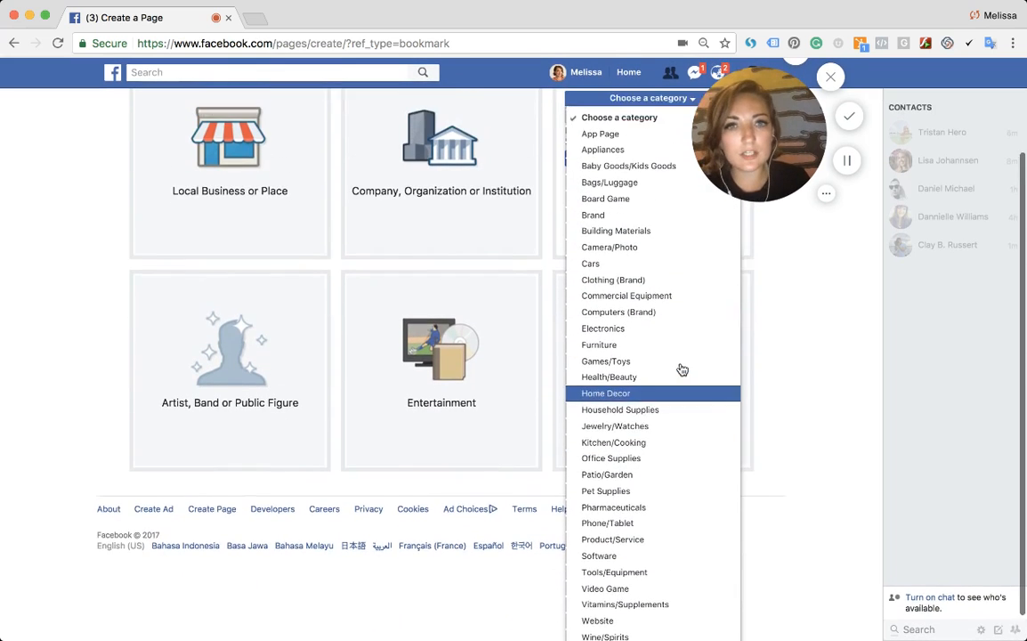
scroll(680, 370, up, 2)
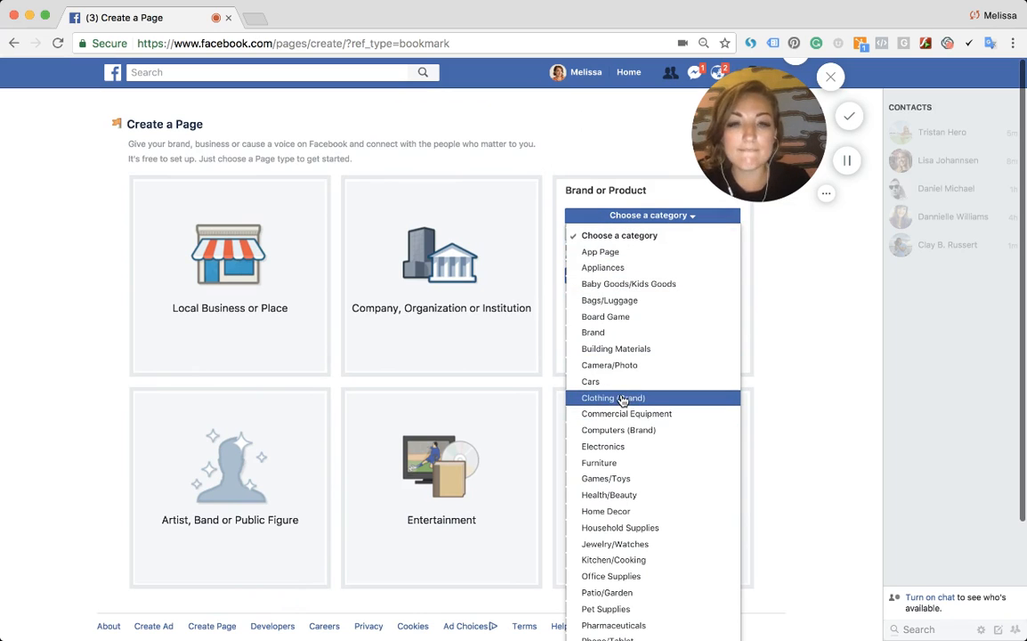
click(636, 216)
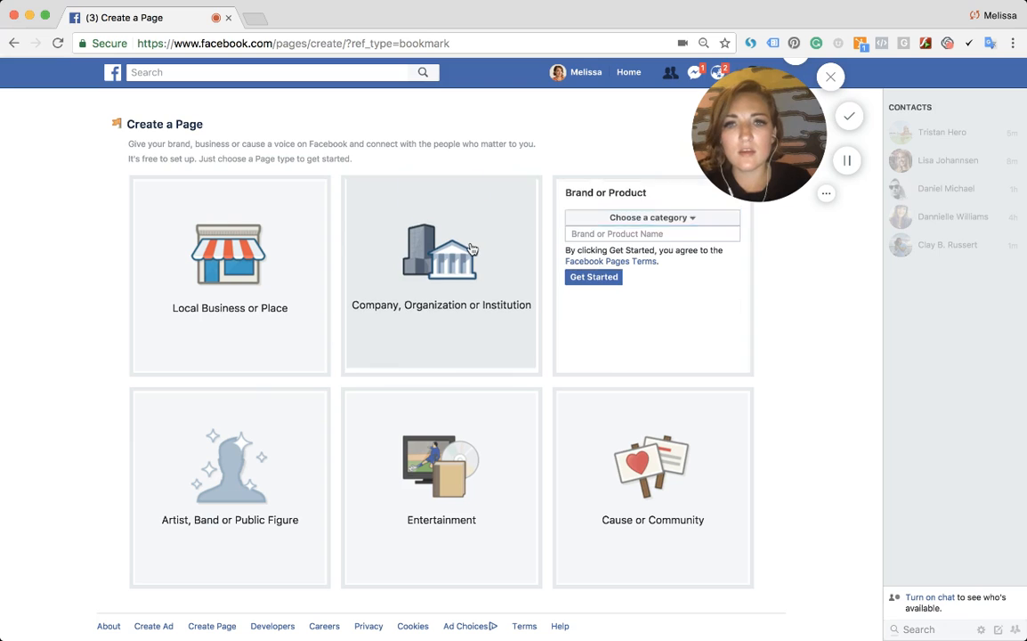
- Choose a Company, Organization or Institution page with the Travel Company category
click(473, 244)
click(427, 226)
scroll(454, 401, down, 3)
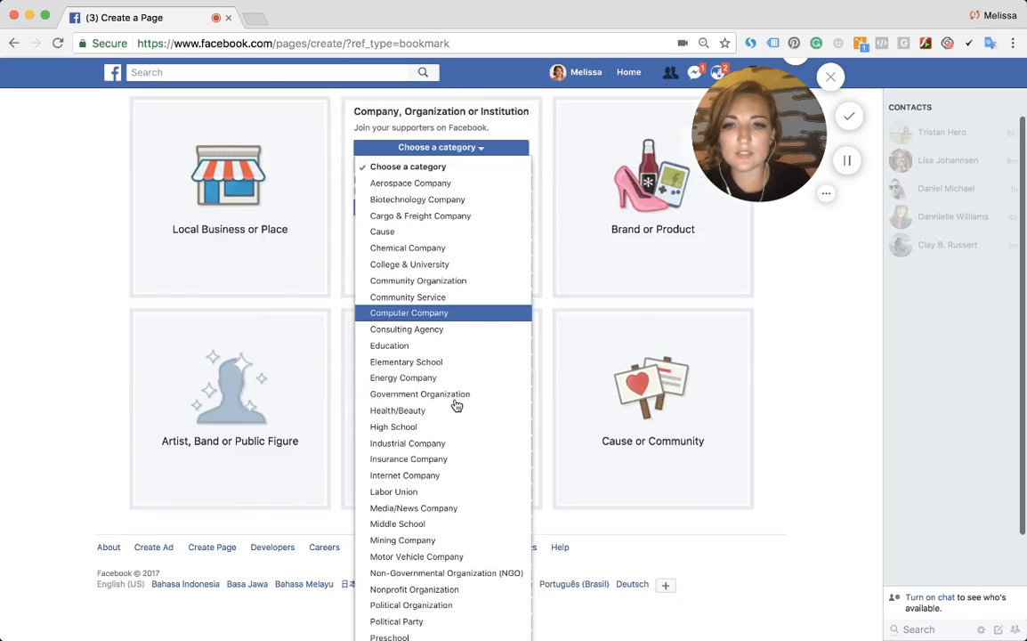
scroll(456, 406, down, 2)
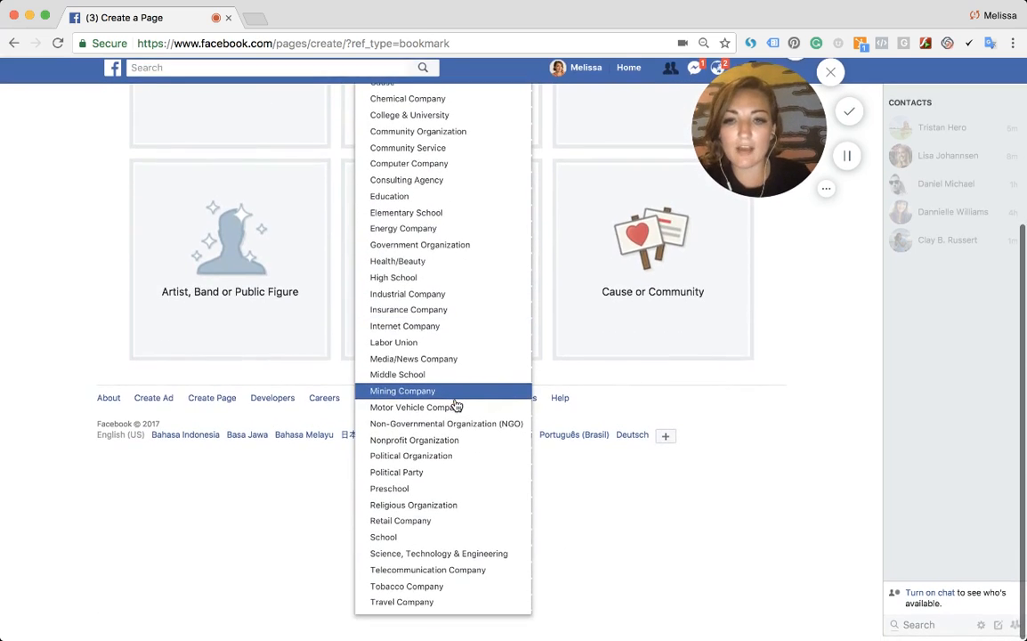
scroll(455, 406, up, 4)
scroll(455, 406, up, 2)
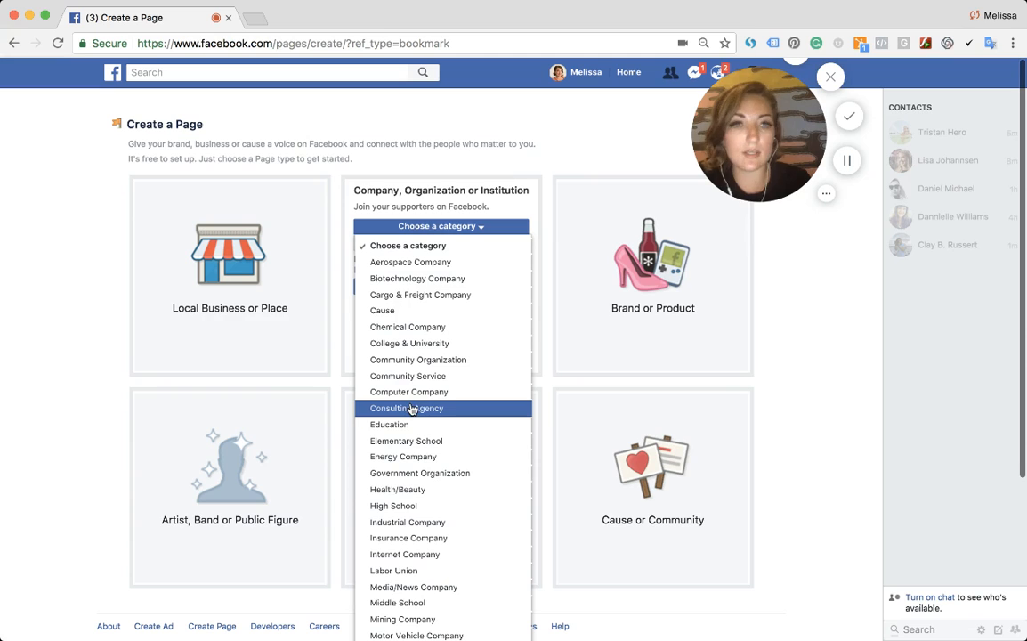
scroll(412, 407, down, 5)
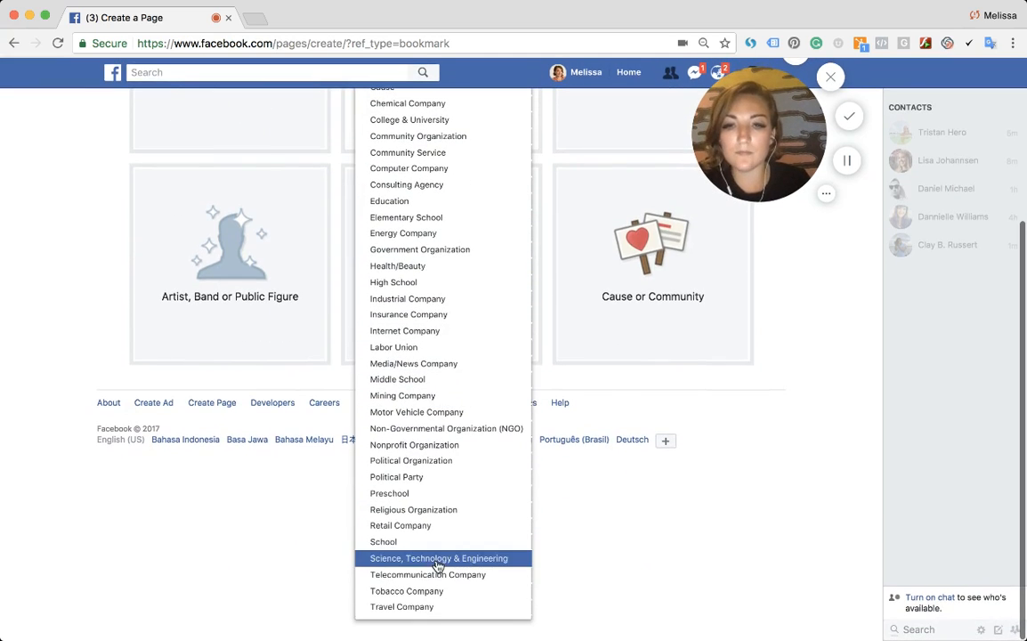
click(444, 606)
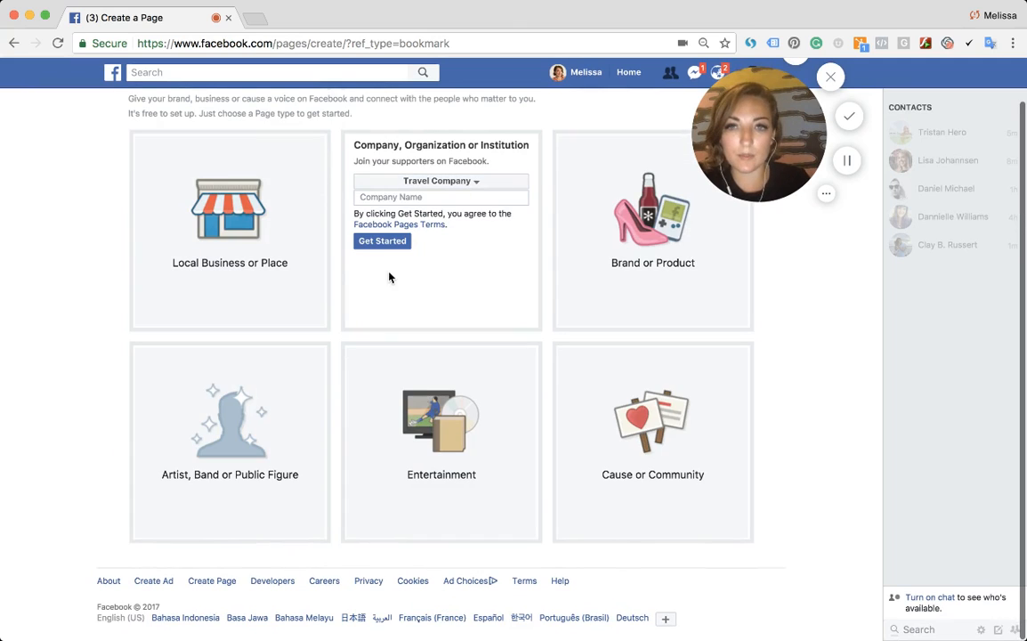
- Name the company page "Luxury Travel in Bali" and start creating it
click(373, 196)
text(u)
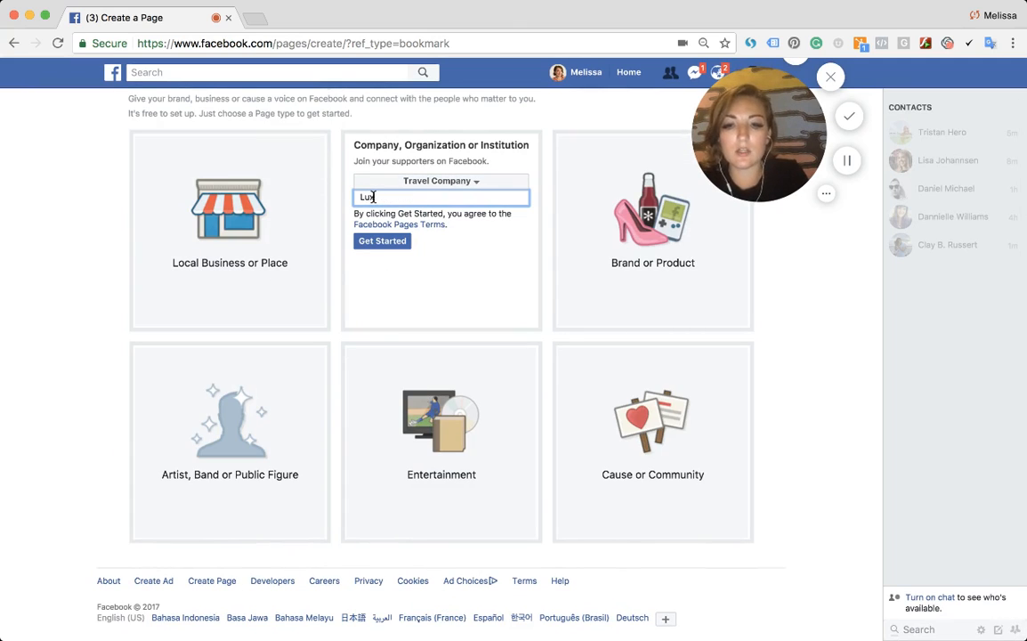
text(xury Trva)
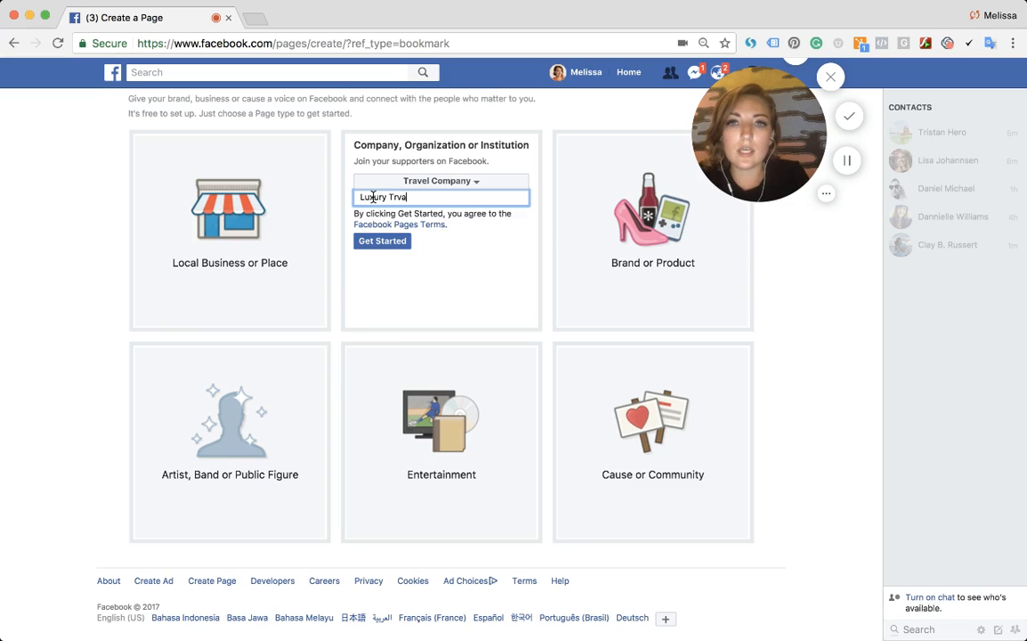
key(BackSpace)
key(BackSpace)
text(avel in Bali)
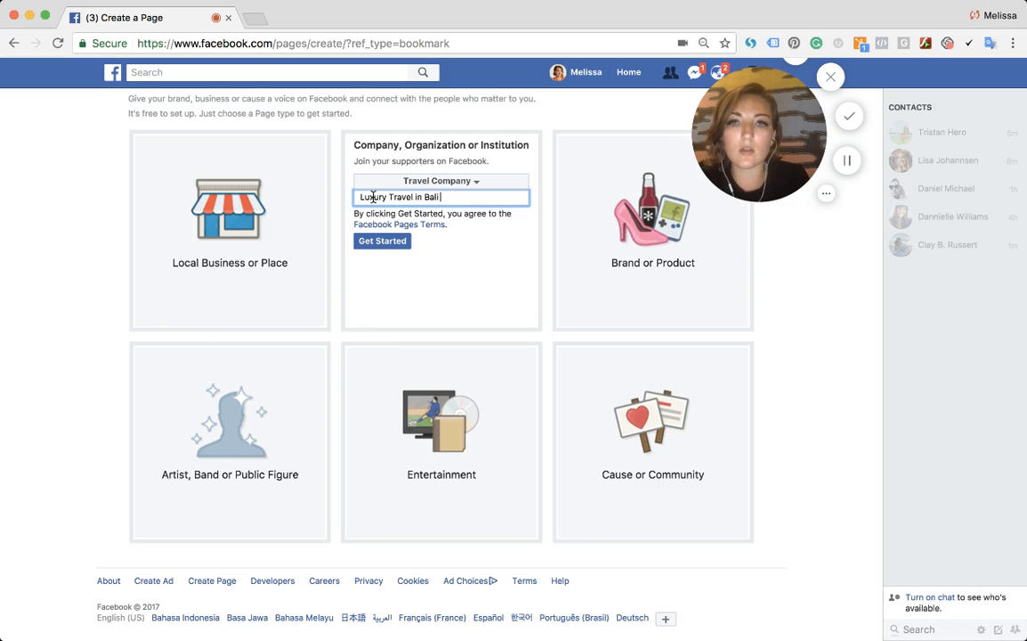
click(365, 242)
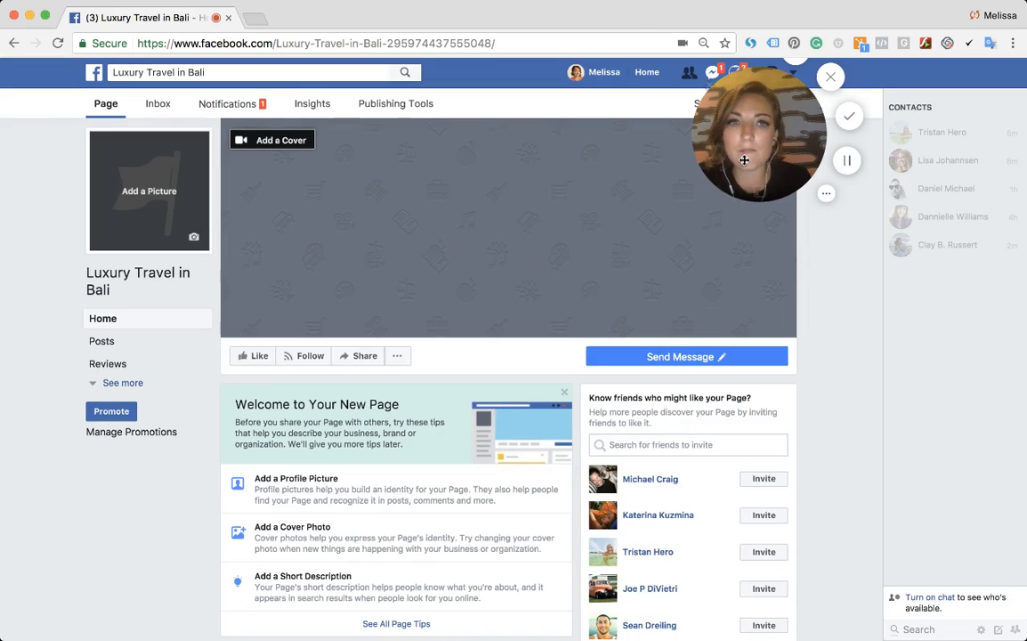
- Upload a photo as the new page's profile picture
drag(743, 160, 797, 171)
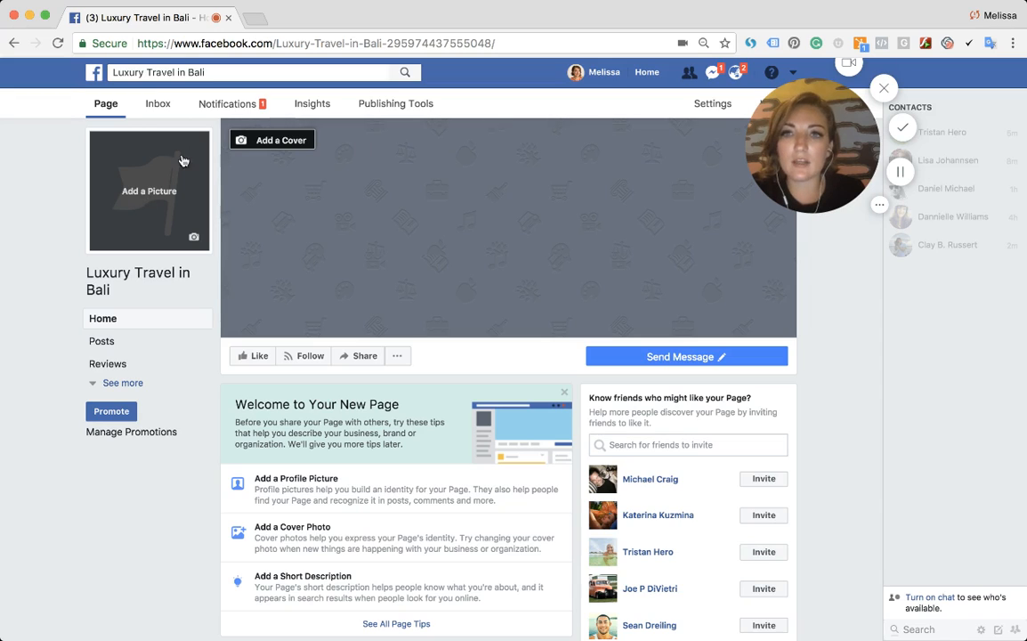
click(139, 178)
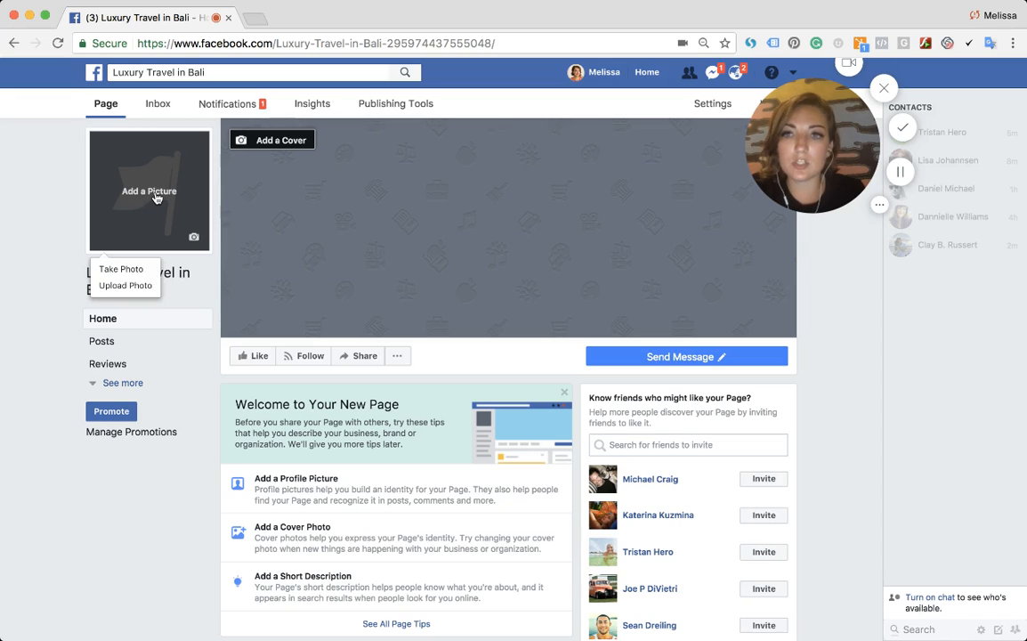
click(134, 286)
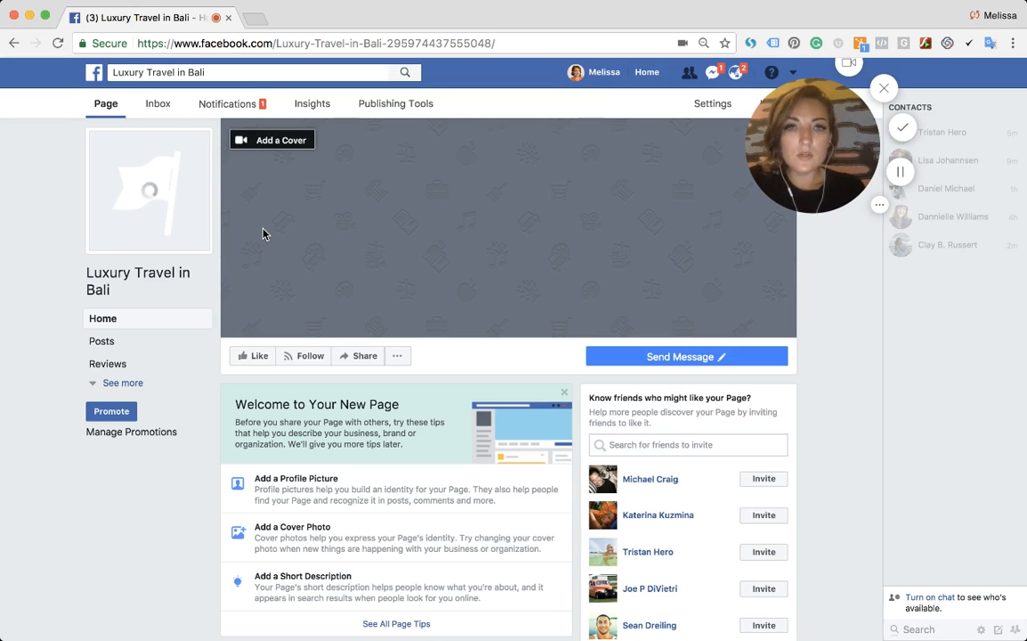
- In a new tab, search Facebook for di designs studio and open the DI Designs Studio page
click(253, 18)
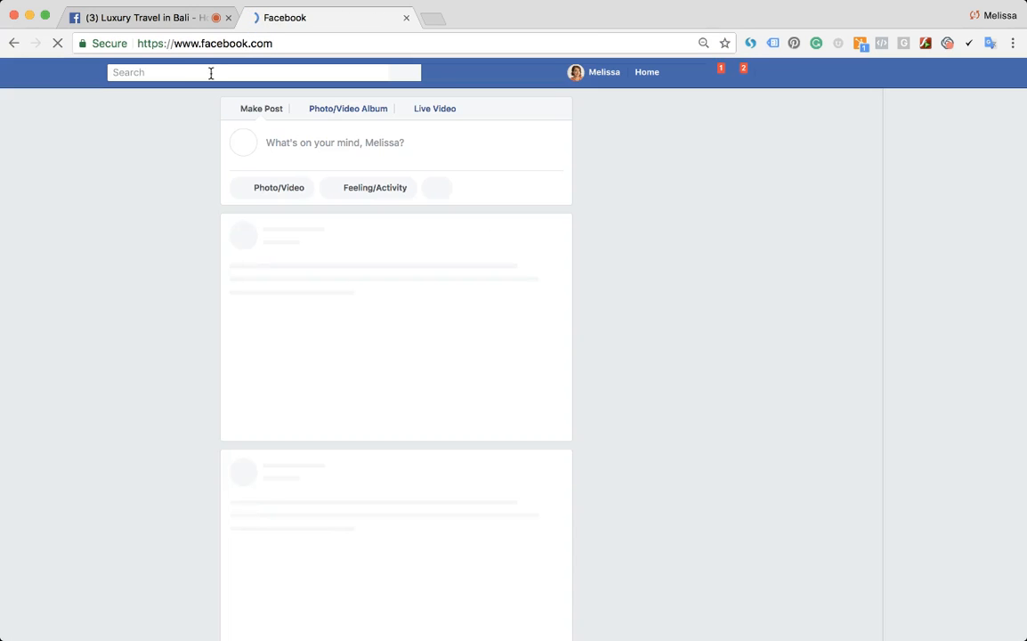
click(196, 74)
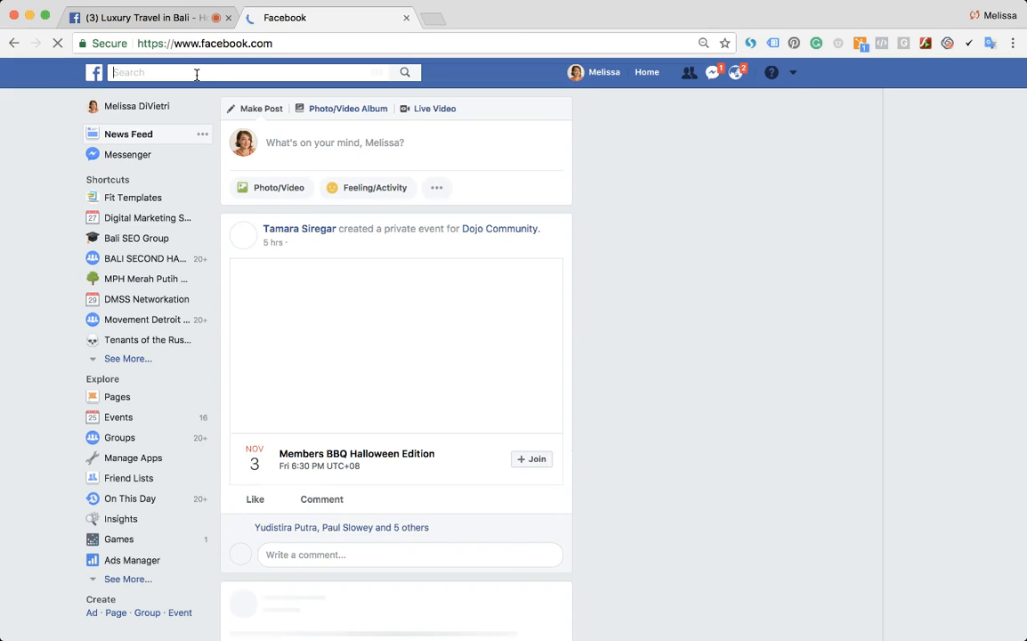
text(di)
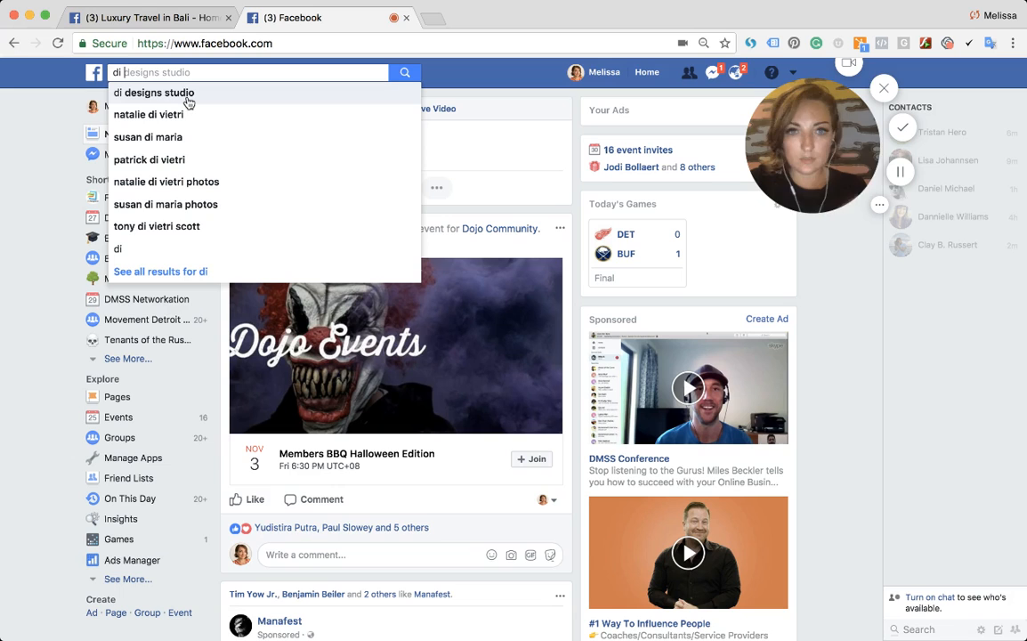
click(187, 97)
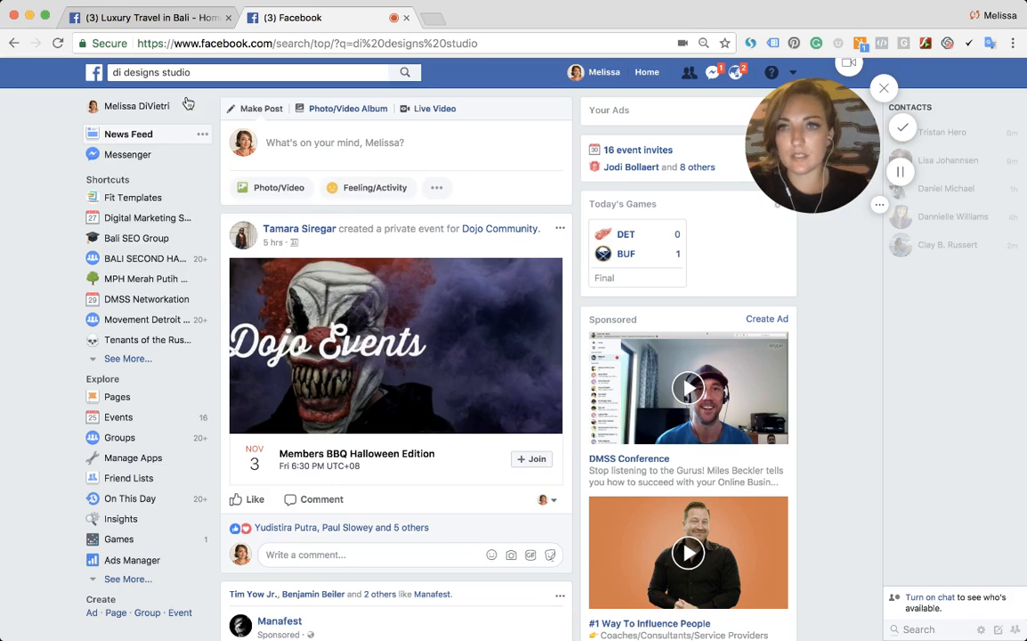
scroll(188, 104, up, 3)
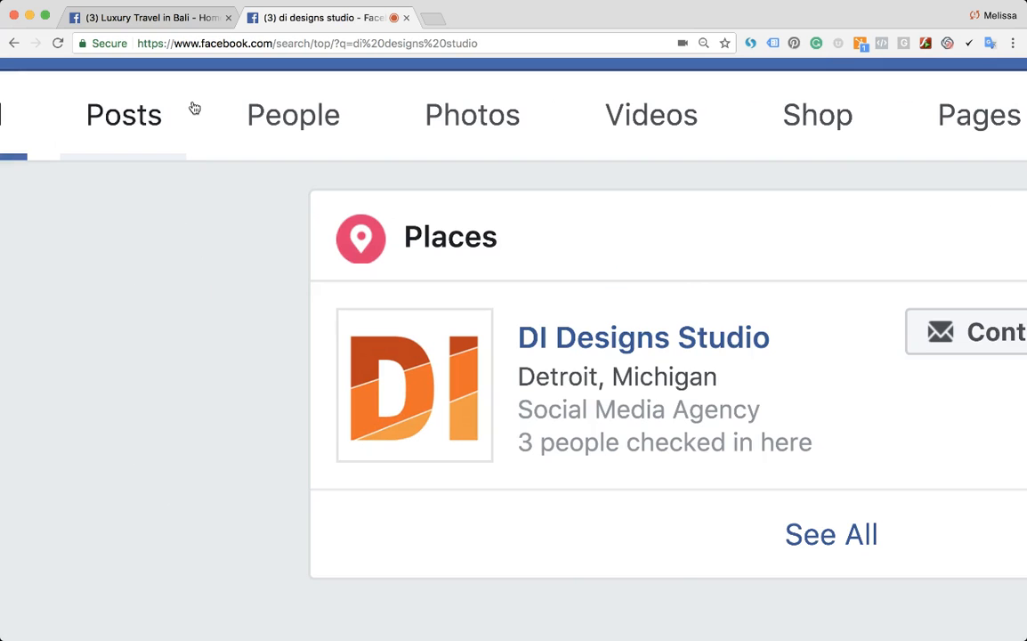
scroll(403, 230, up, 2)
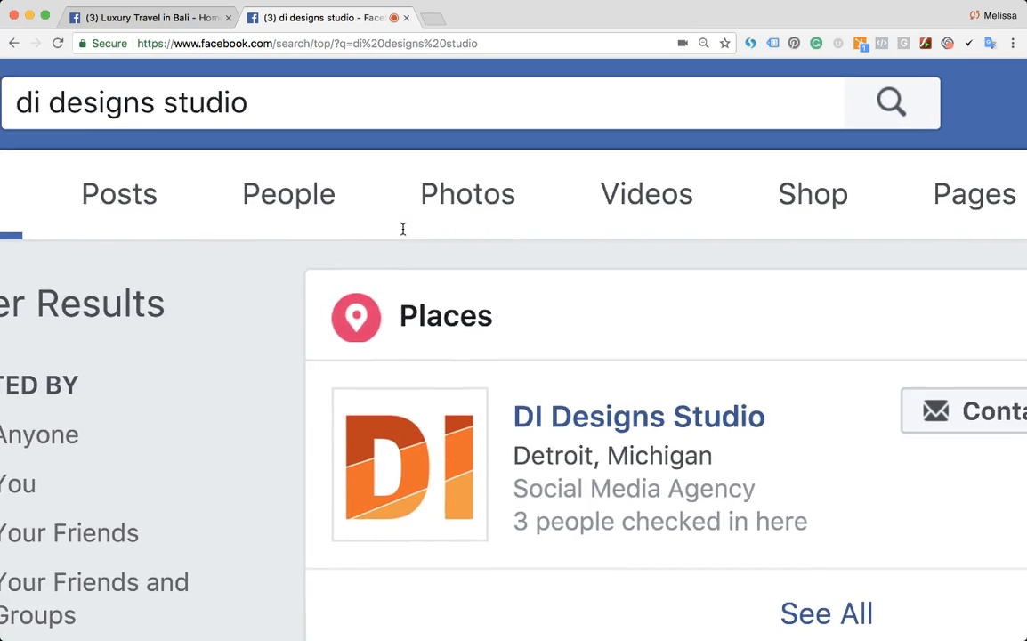
click(572, 415)
- Examine the DI Designs Studio page's displayed name and its username in the address
key(super+minus)
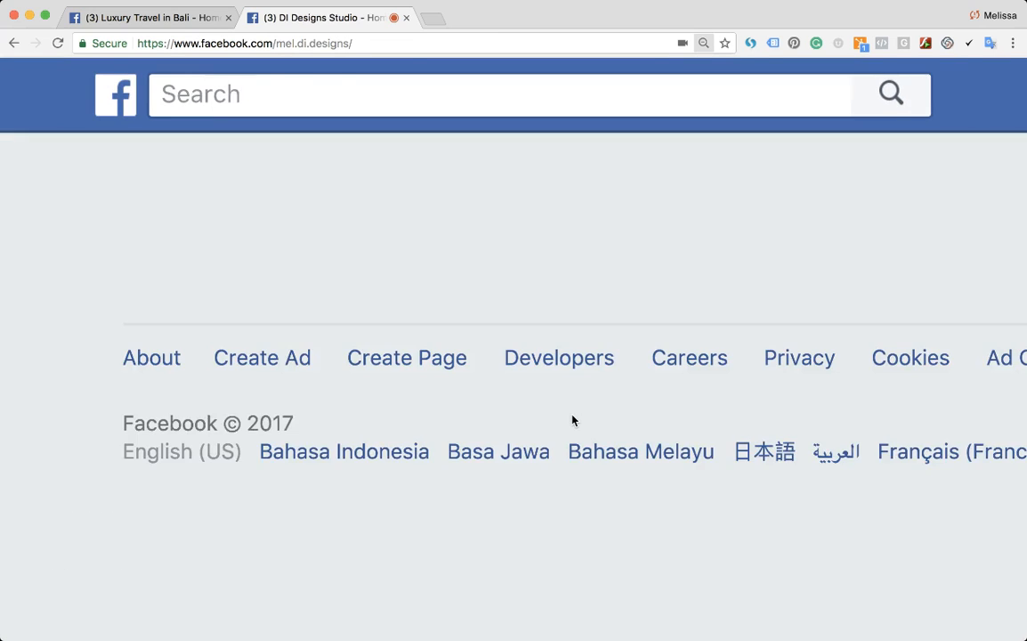
key(super+0)
key(super+plus)
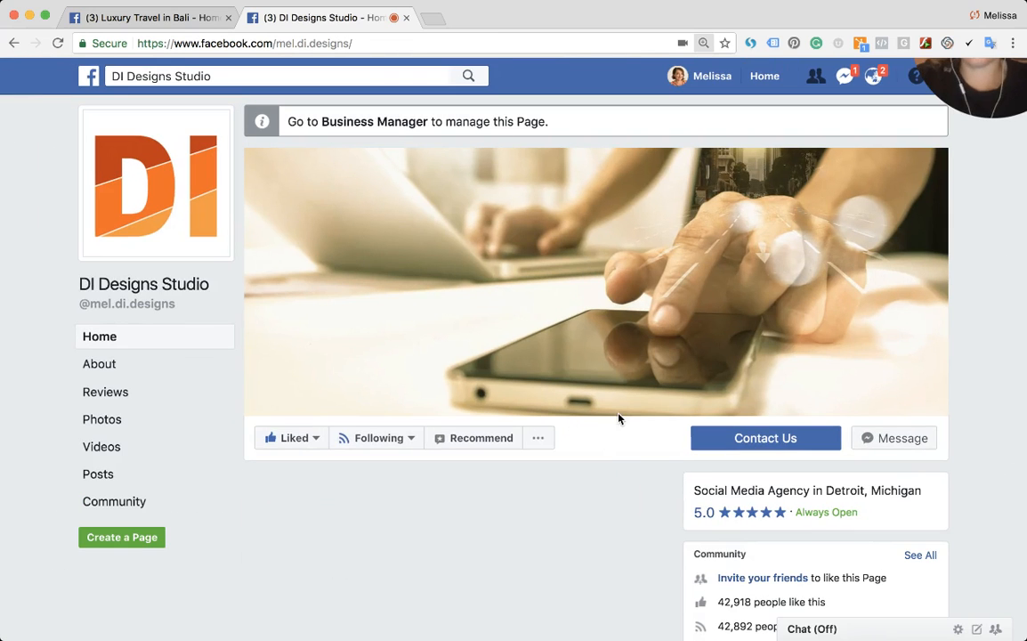
key(super+minus)
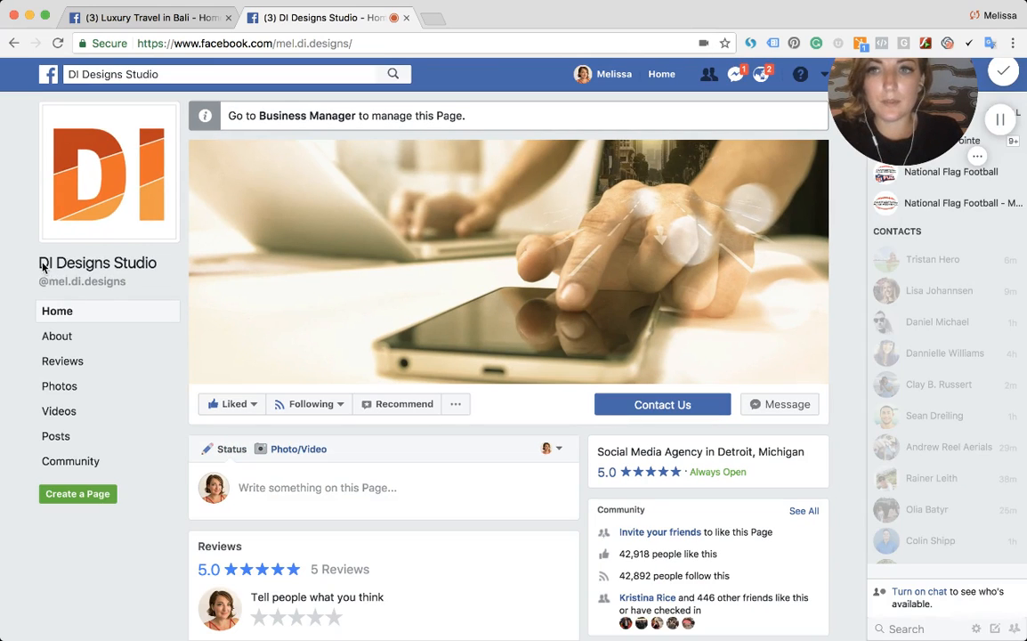
drag(38, 238, 168, 266)
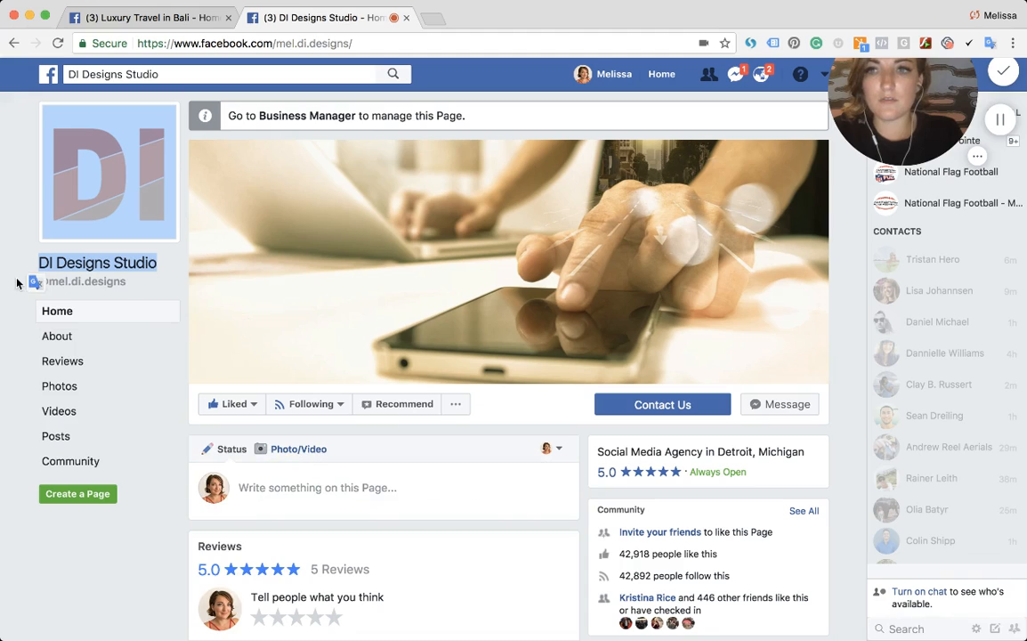
click(277, 45)
drag(277, 45, 353, 44)
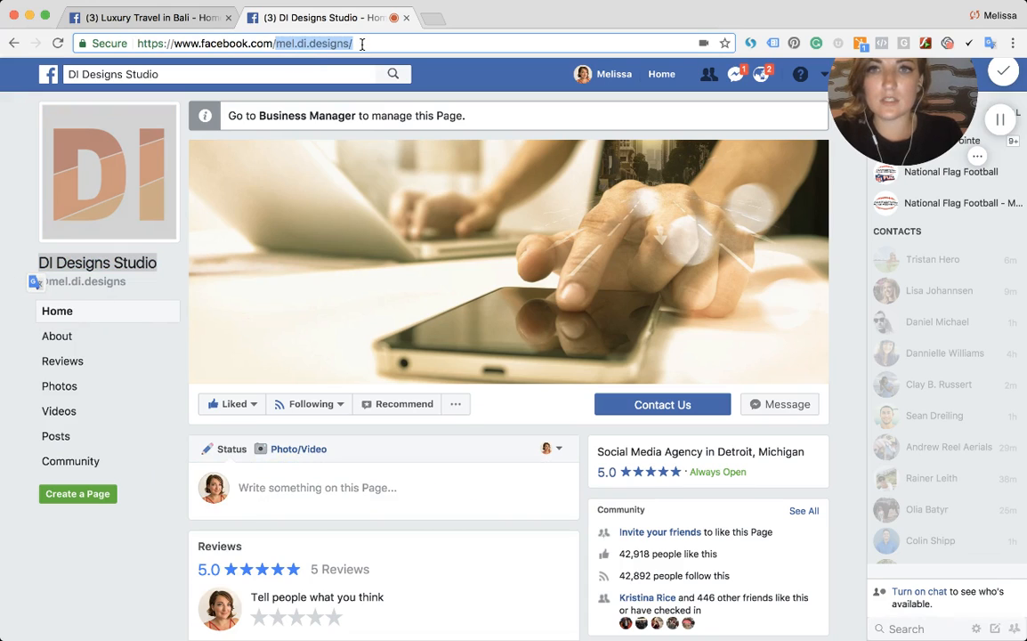
- Back on the Luxury Travel in Bali page, reposition the profile picture crop and save it
click(186, 18)
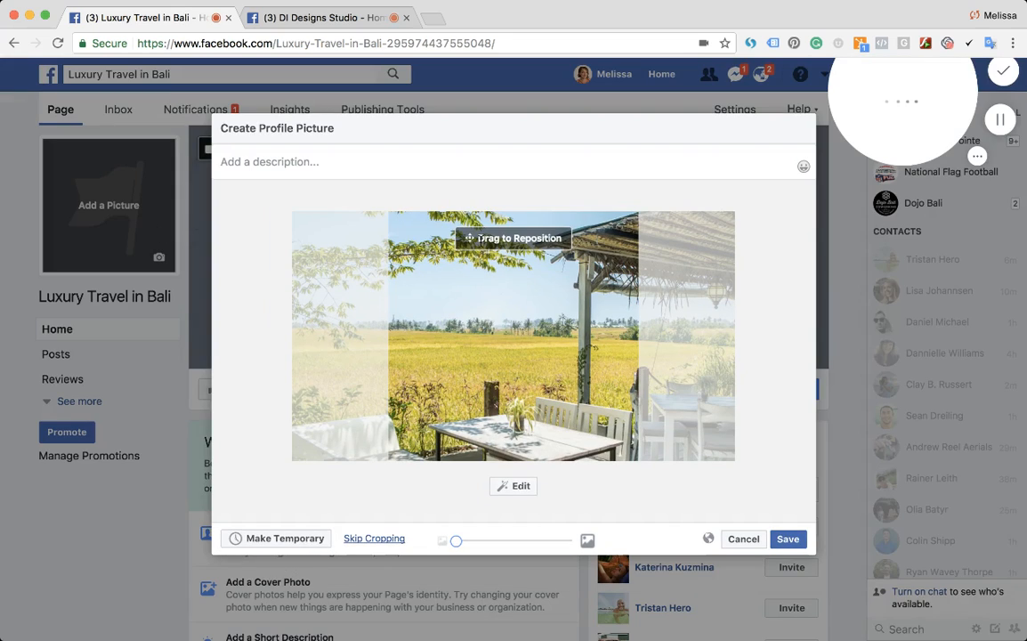
drag(545, 321, 497, 326)
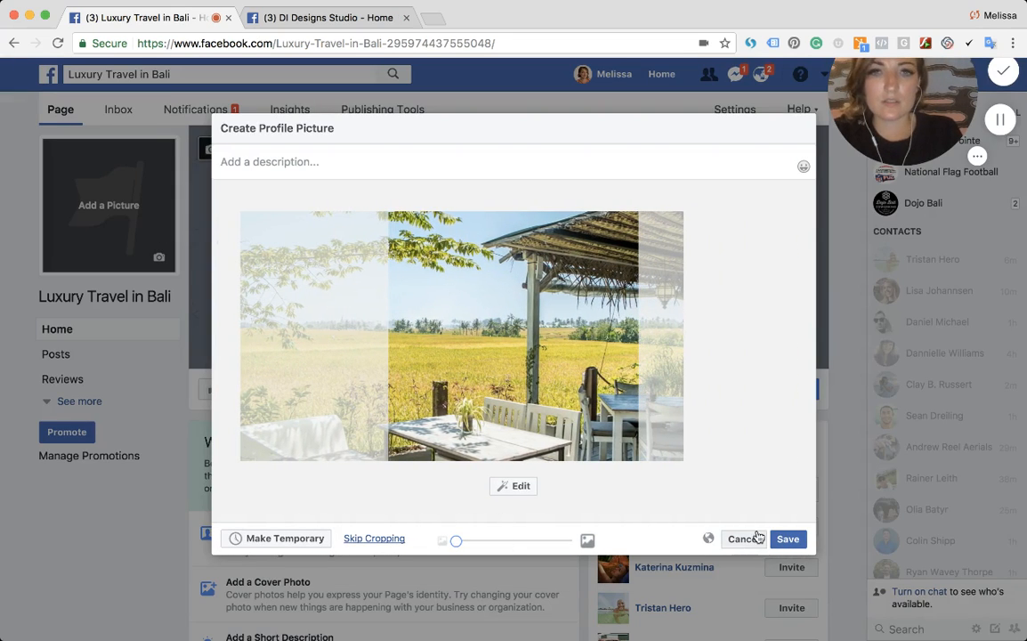
click(785, 539)
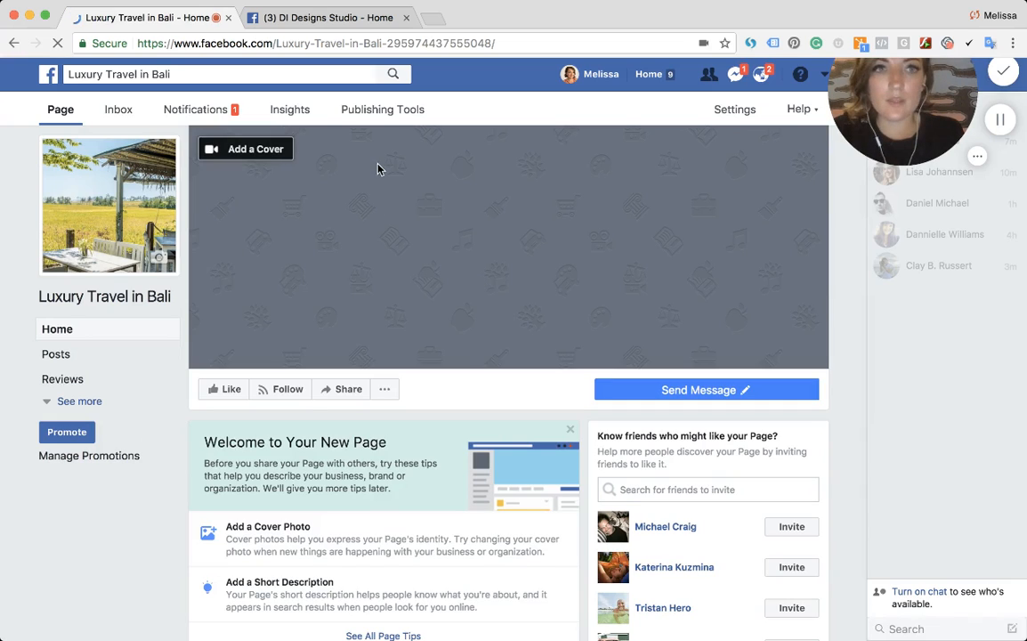
- Try to upload a video as the page's cover
click(276, 153)
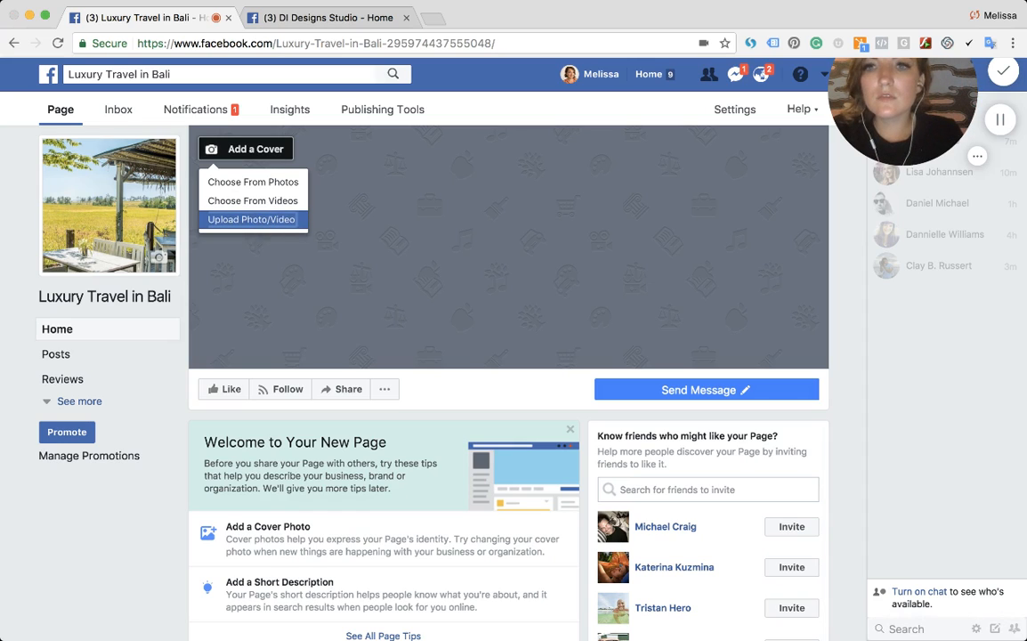
click(268, 219)
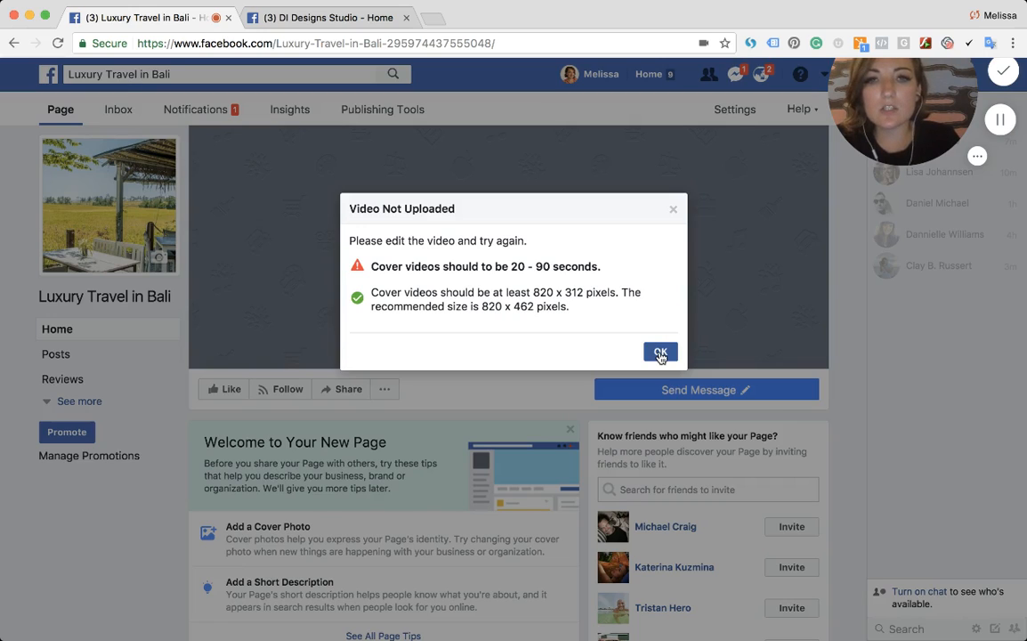
triple_click(487, 306)
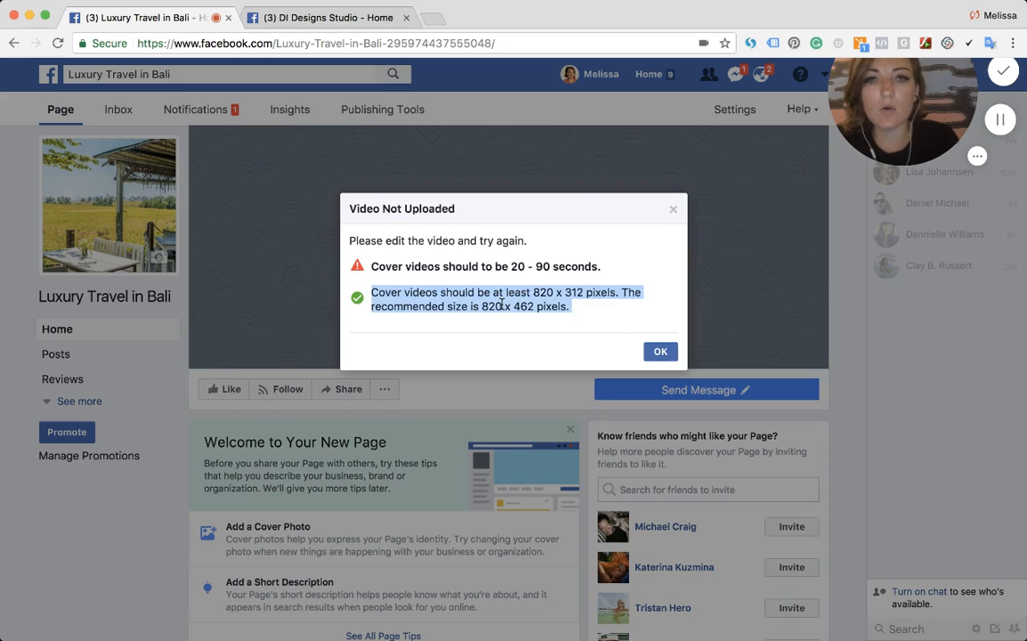
click(673, 210)
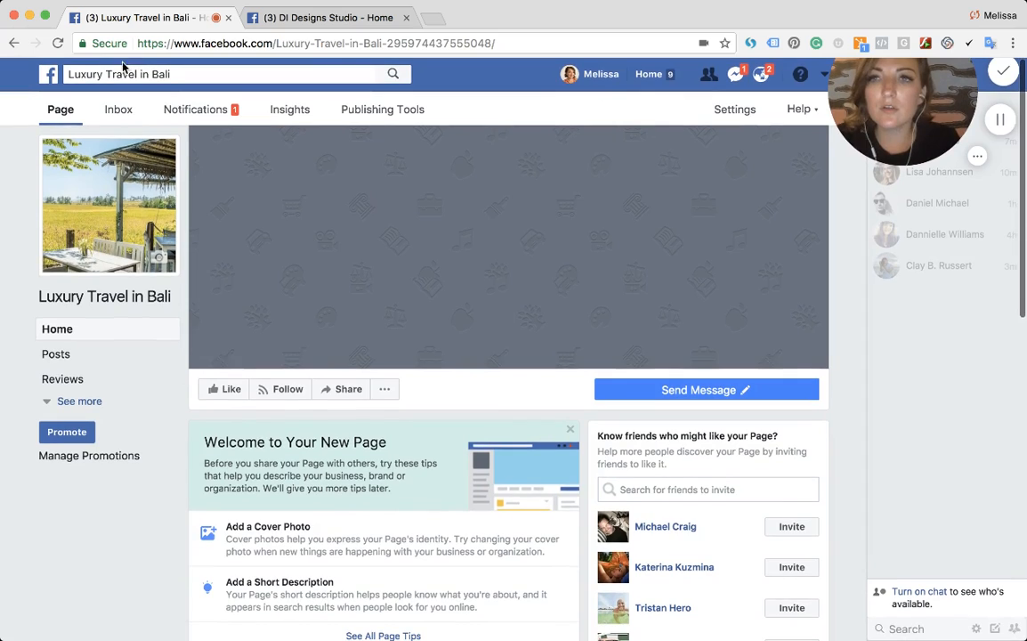
- Reload the page, upload a bedroom photo as the cover, reposition it and save it
click(202, 42)
key(Return)
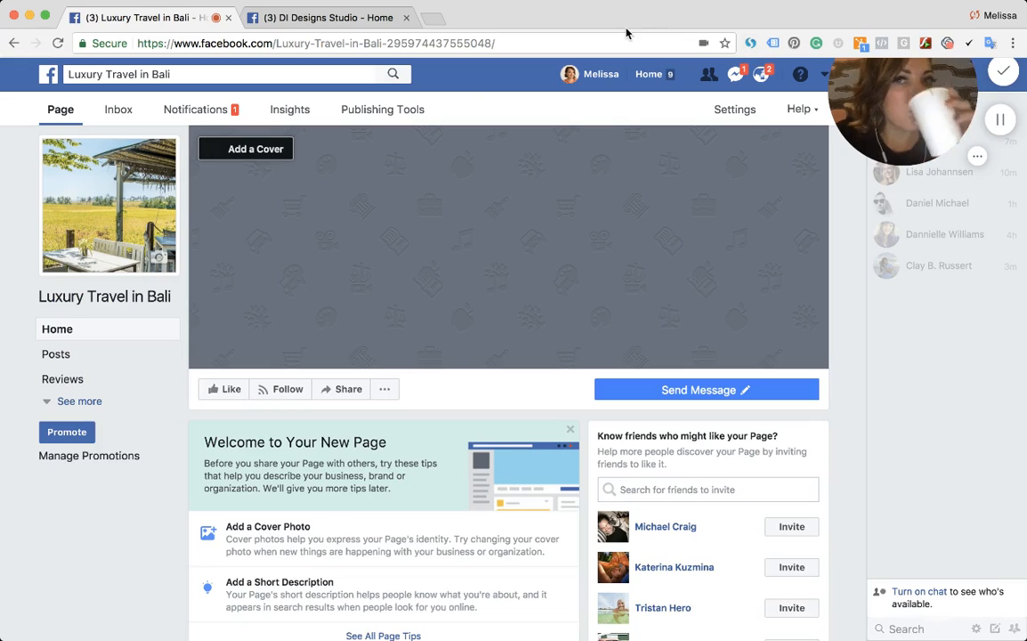
click(264, 150)
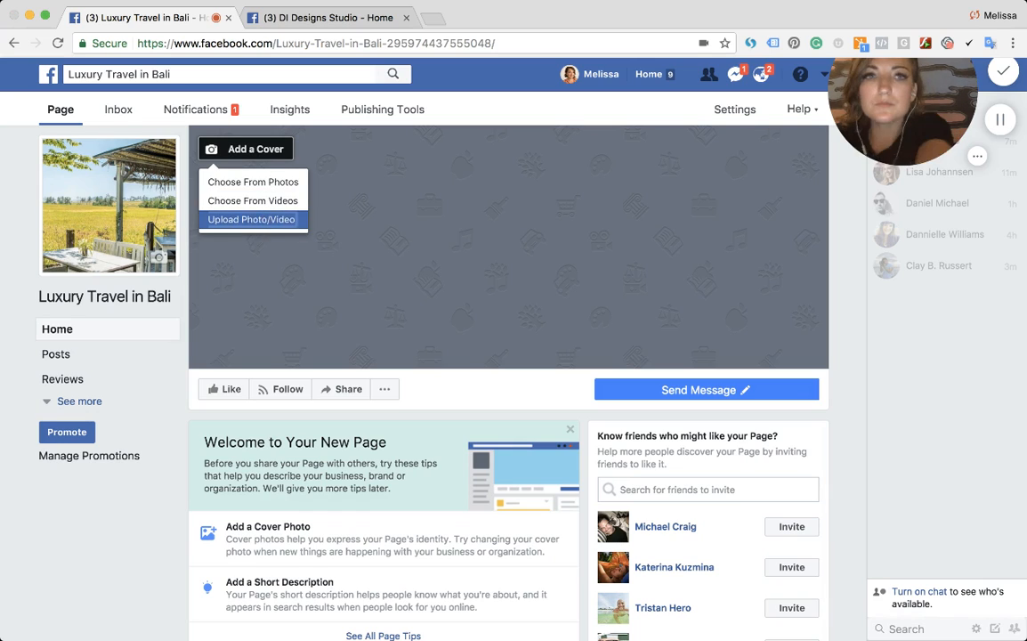
click(266, 219)
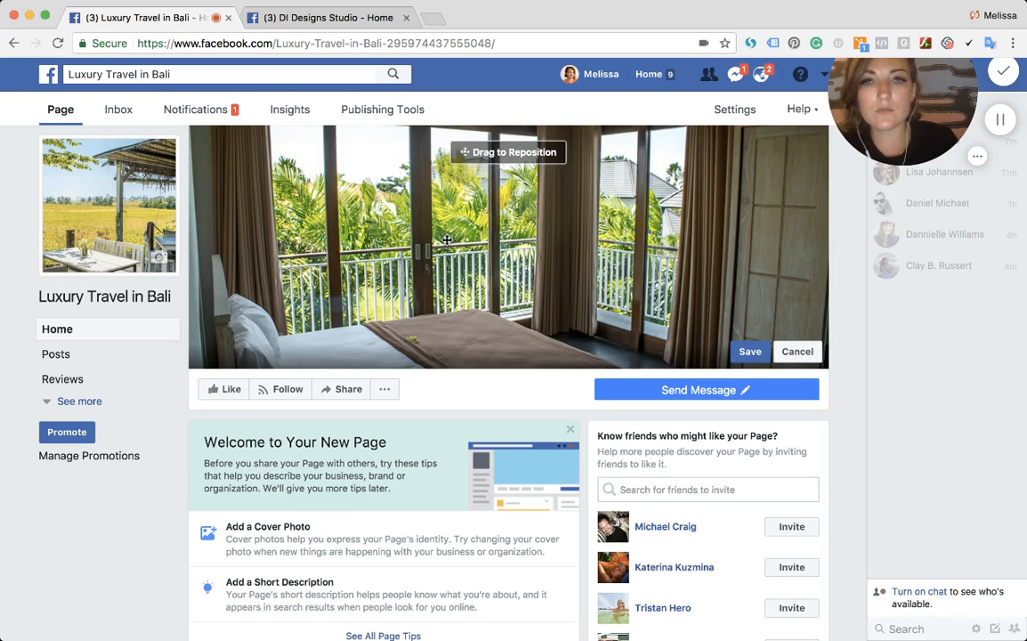
drag(404, 215, 596, 296)
click(750, 354)
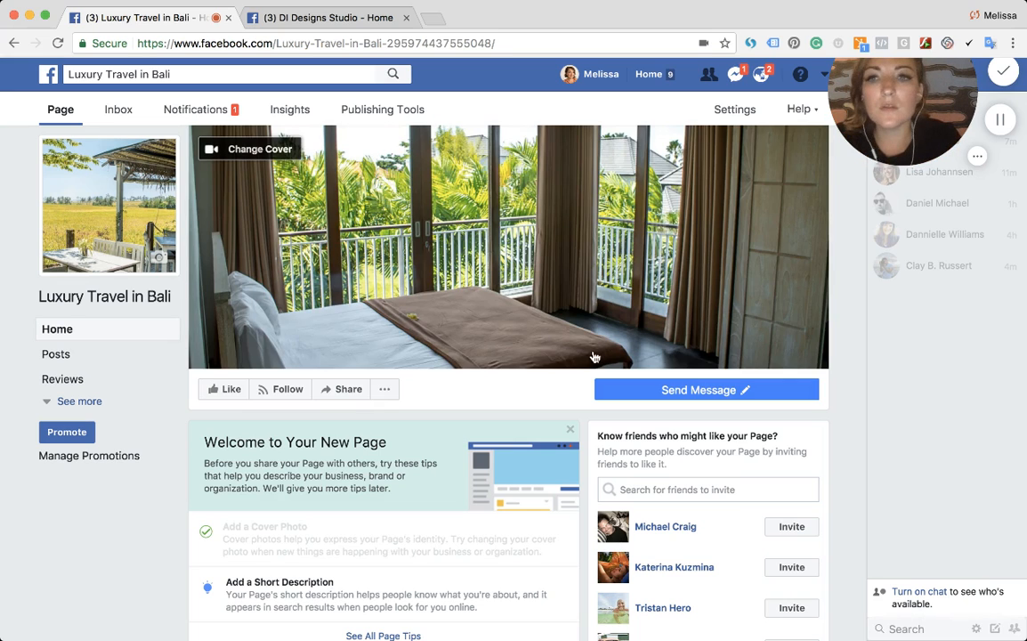
- Open the page tips, start inviting friends, and search the friend list for a friend by name to invite
scroll(306, 402, down, 1)
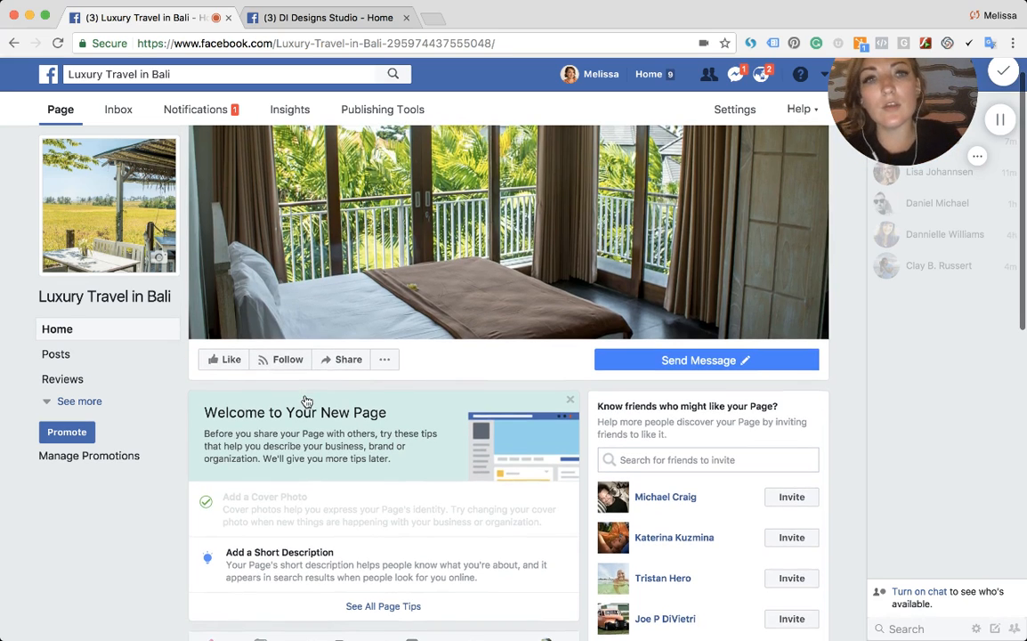
scroll(379, 396, down, 2)
scroll(378, 392, down, 1)
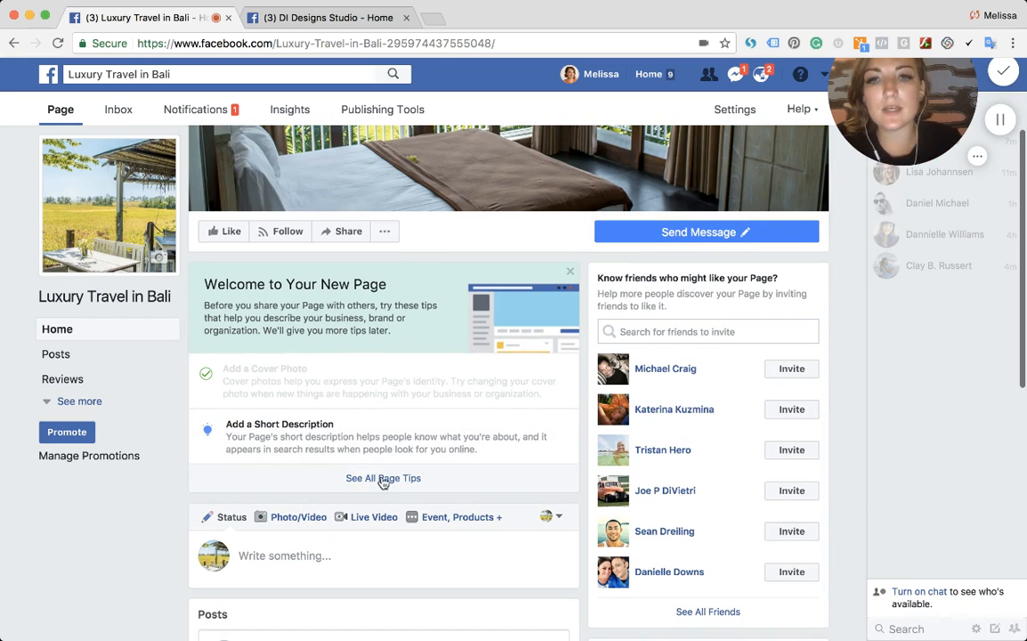
click(418, 303)
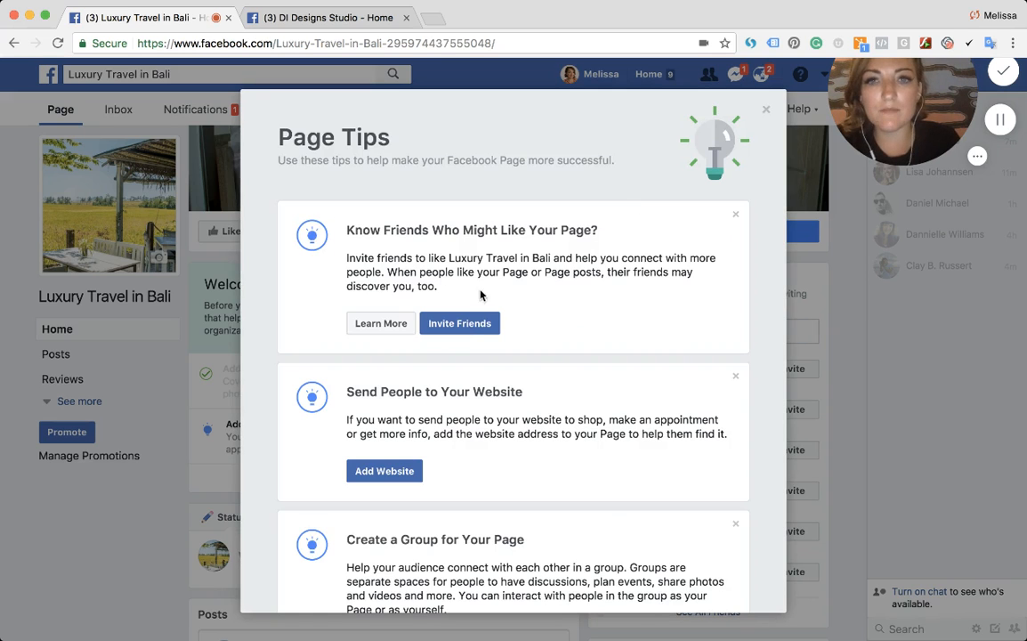
drag(346, 230, 594, 229)
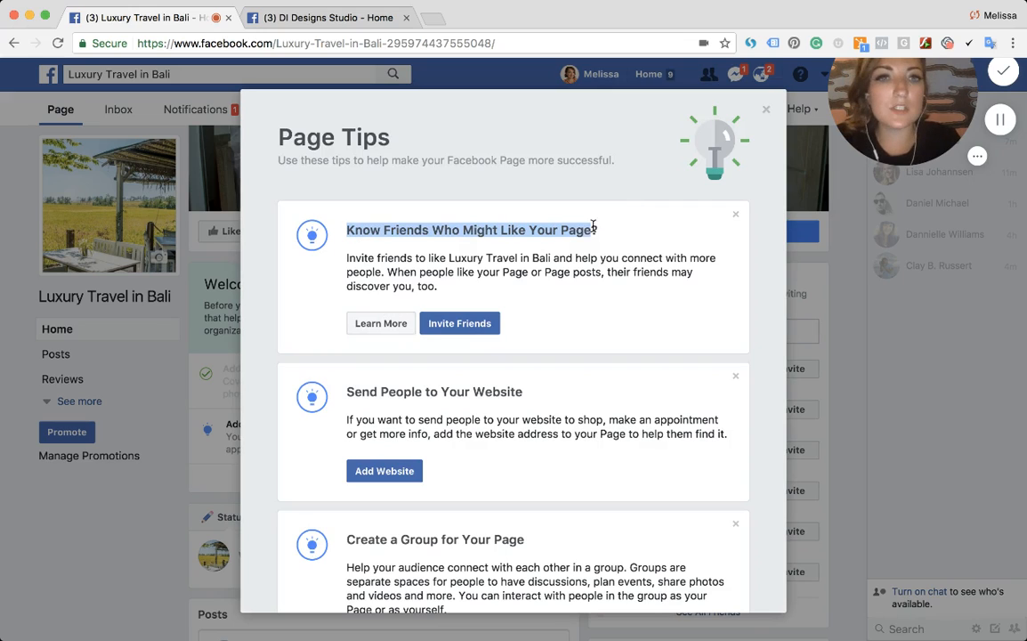
click(459, 324)
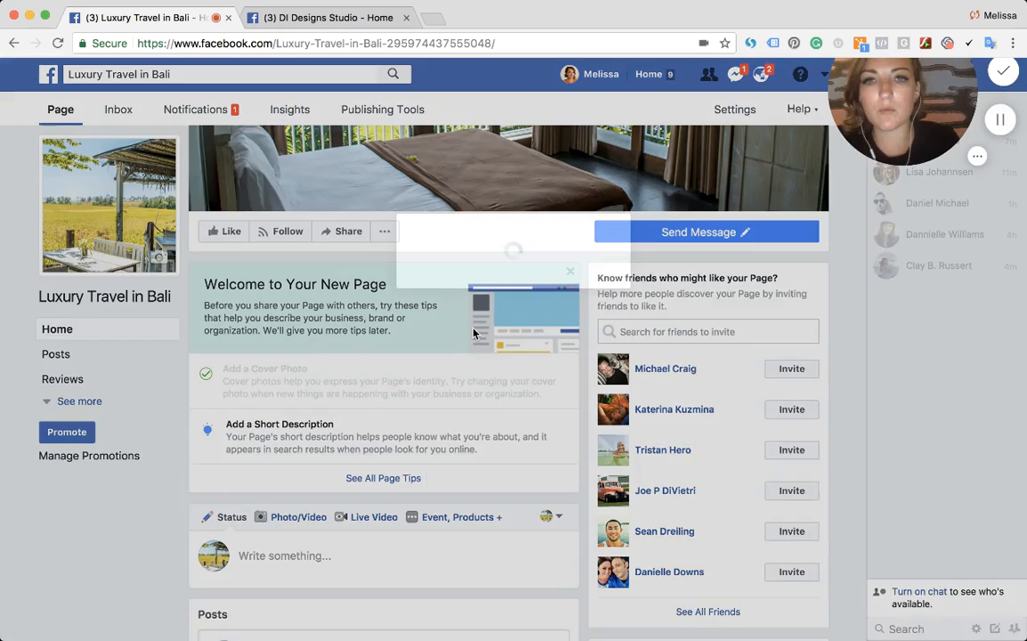
click(473, 153)
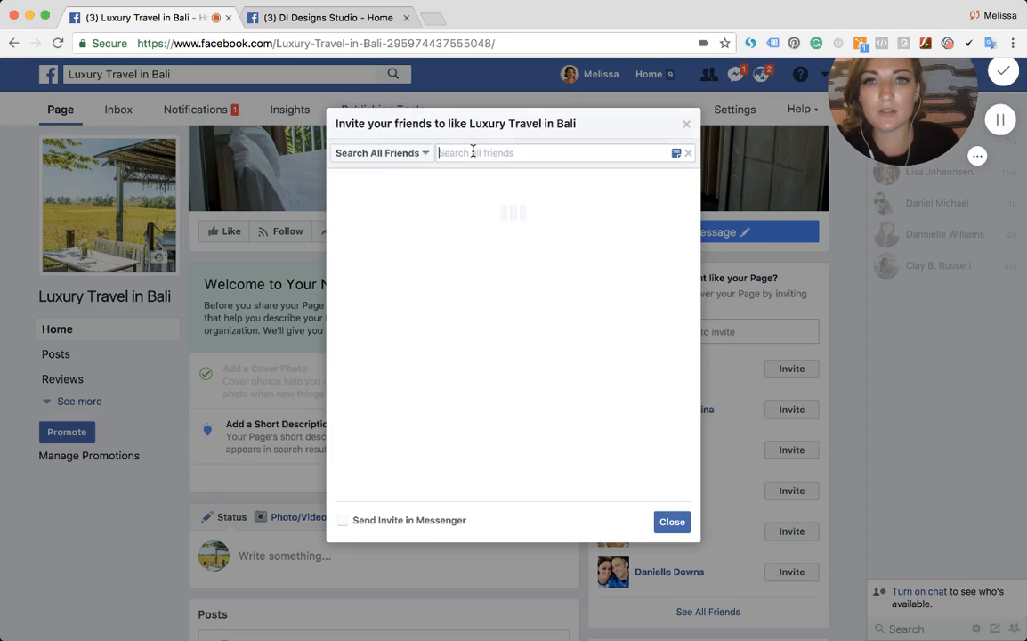
text(clay)
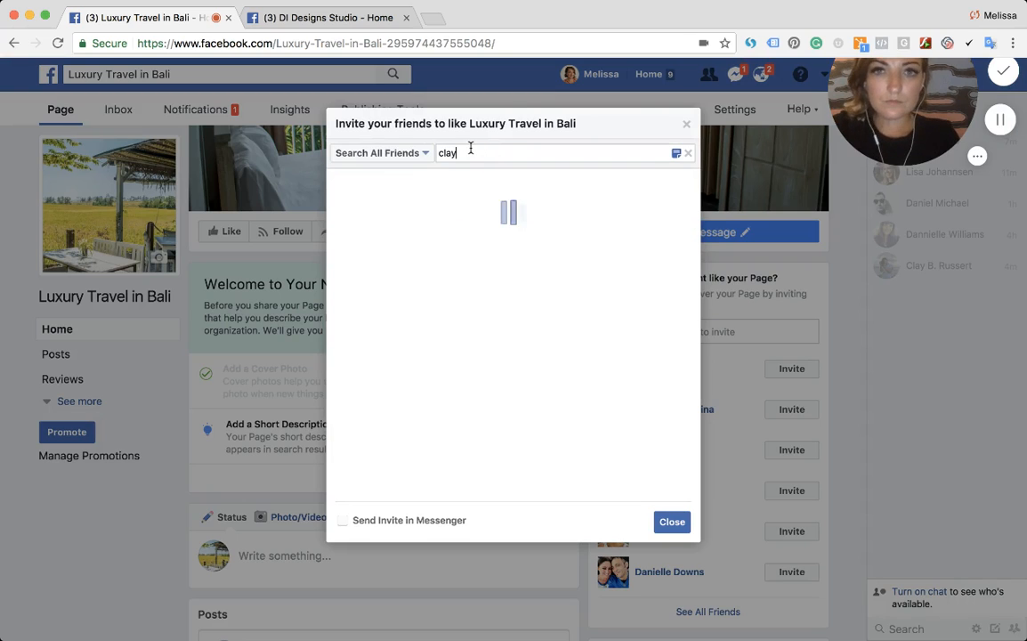
click(453, 177)
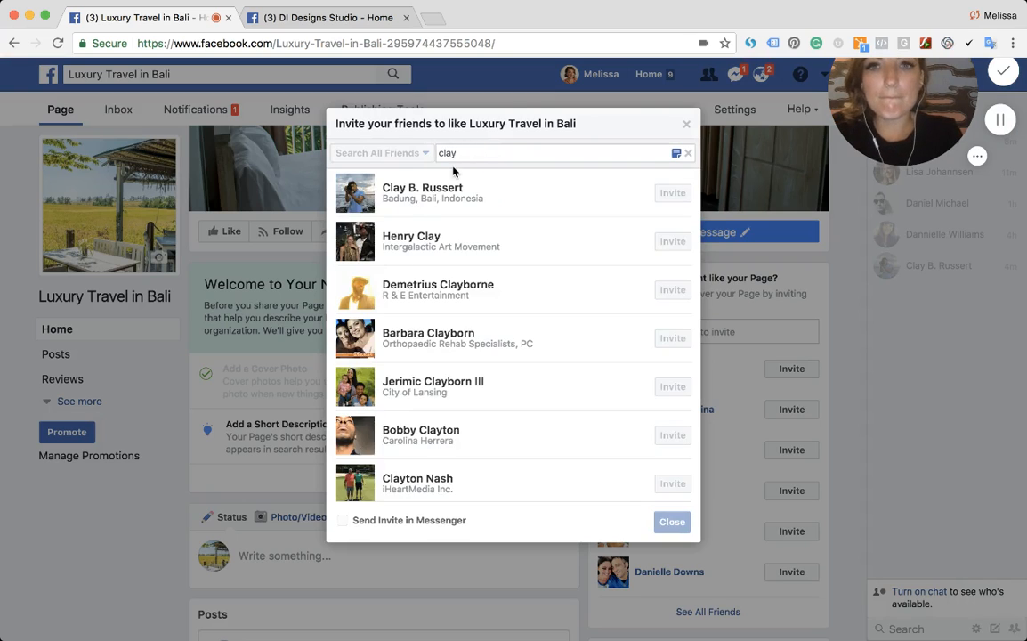
click(658, 247)
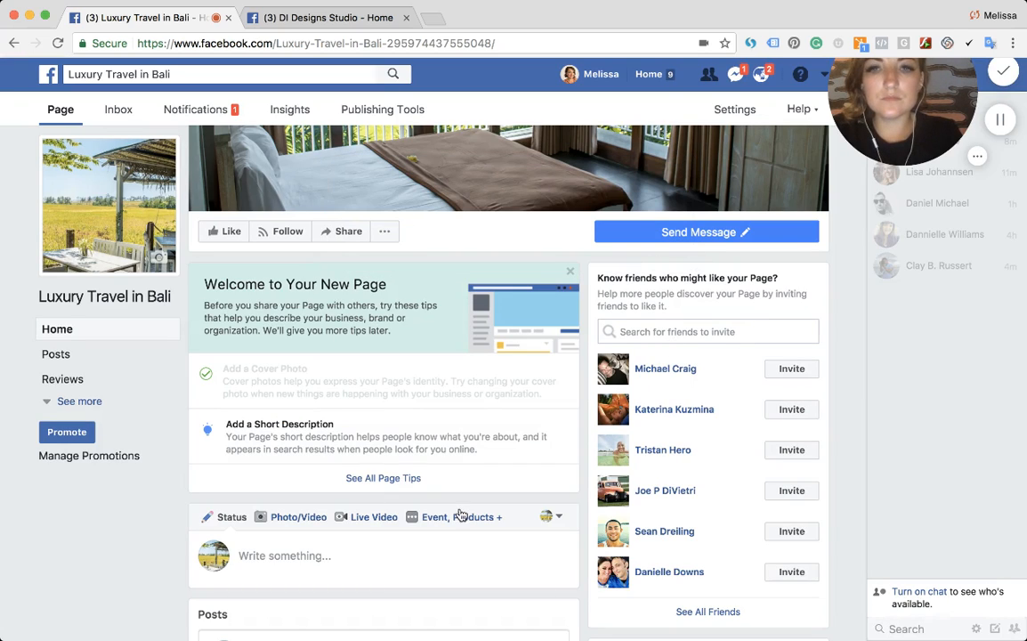
- Review the full list of page tips, then close it
click(400, 480)
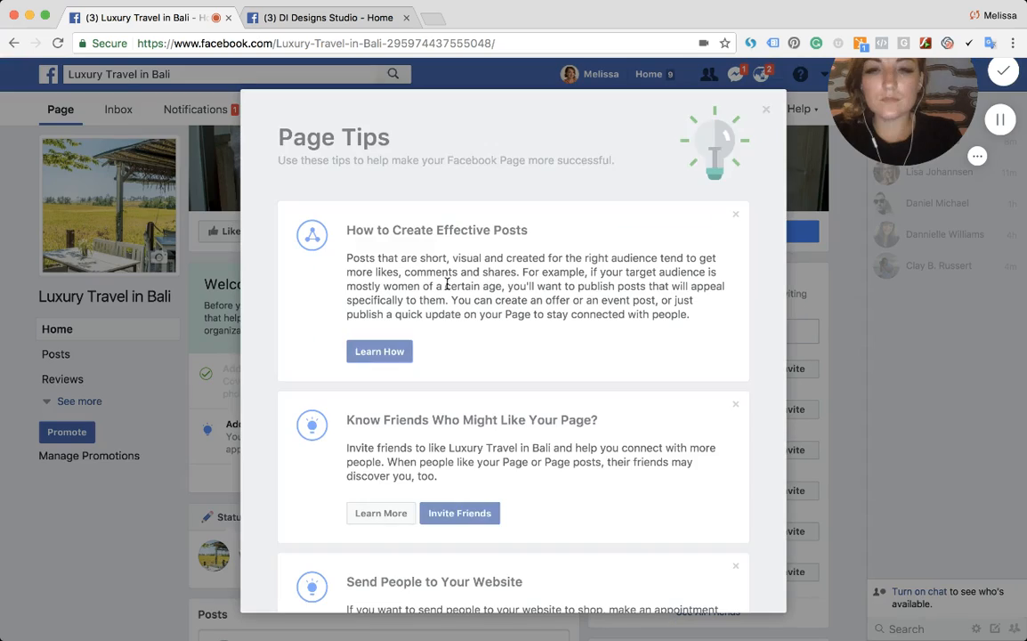
scroll(415, 335, down, 3)
scroll(444, 338, up, 2)
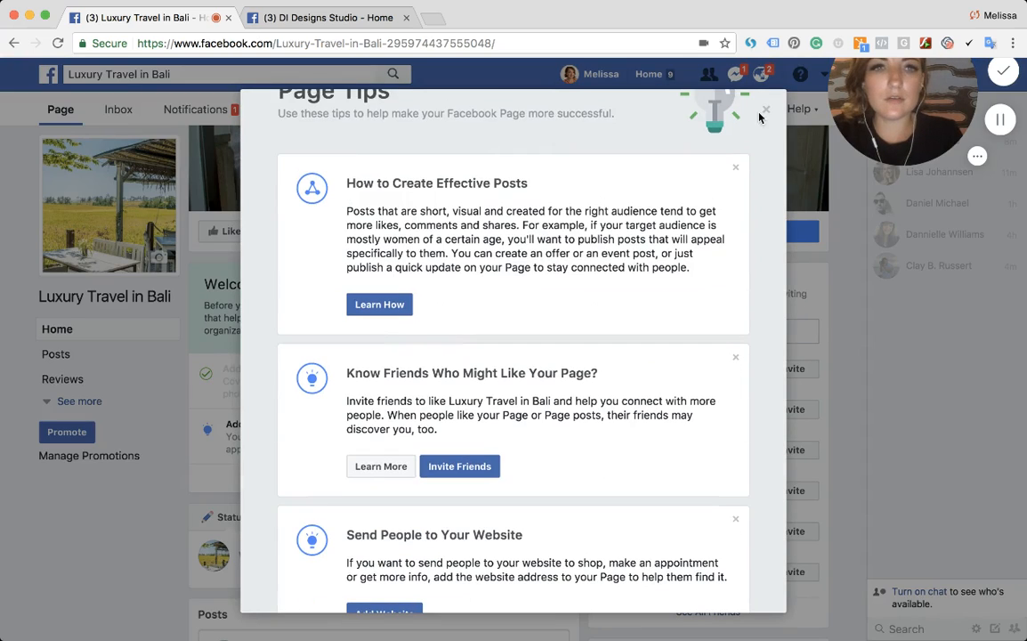
click(765, 113)
- Invite three of the suggested friends to like the page
scroll(662, 190, down, 5)
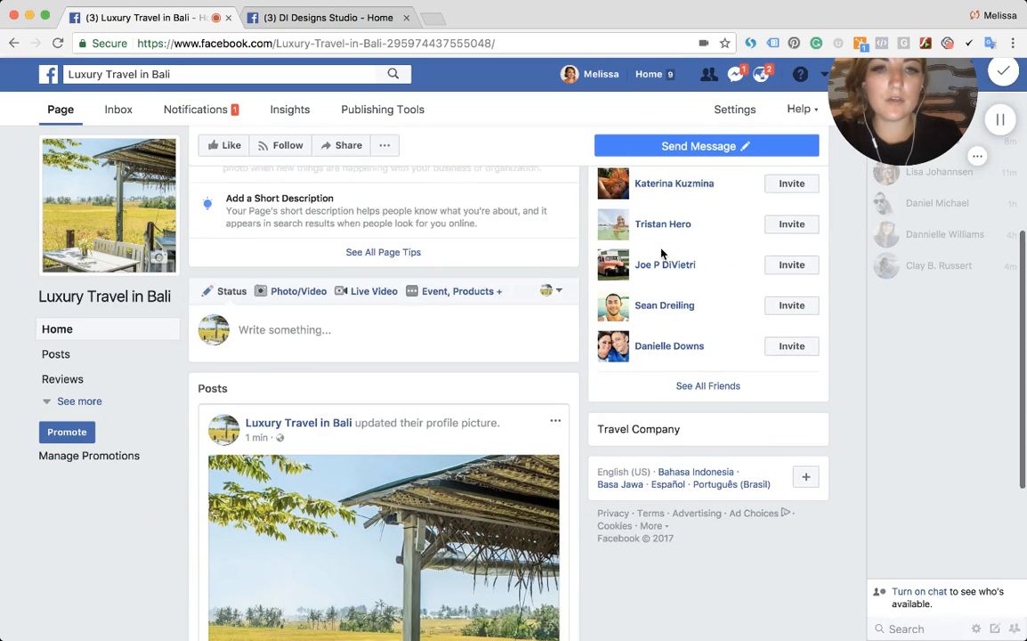
click(687, 338)
scroll(686, 343, down, 3)
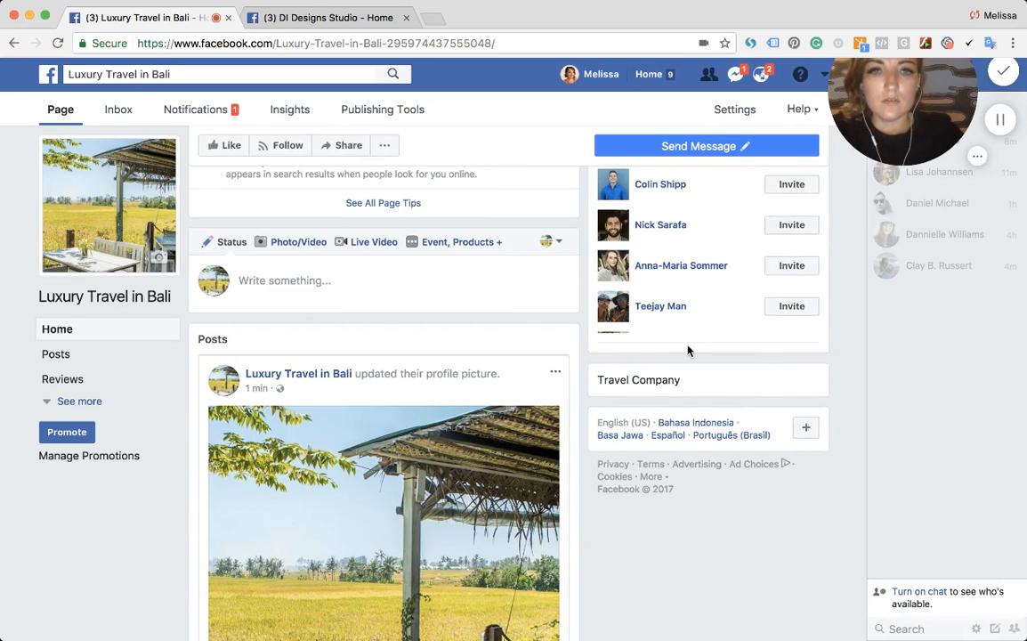
scroll(687, 349, up, 2)
scroll(687, 349, up, 5)
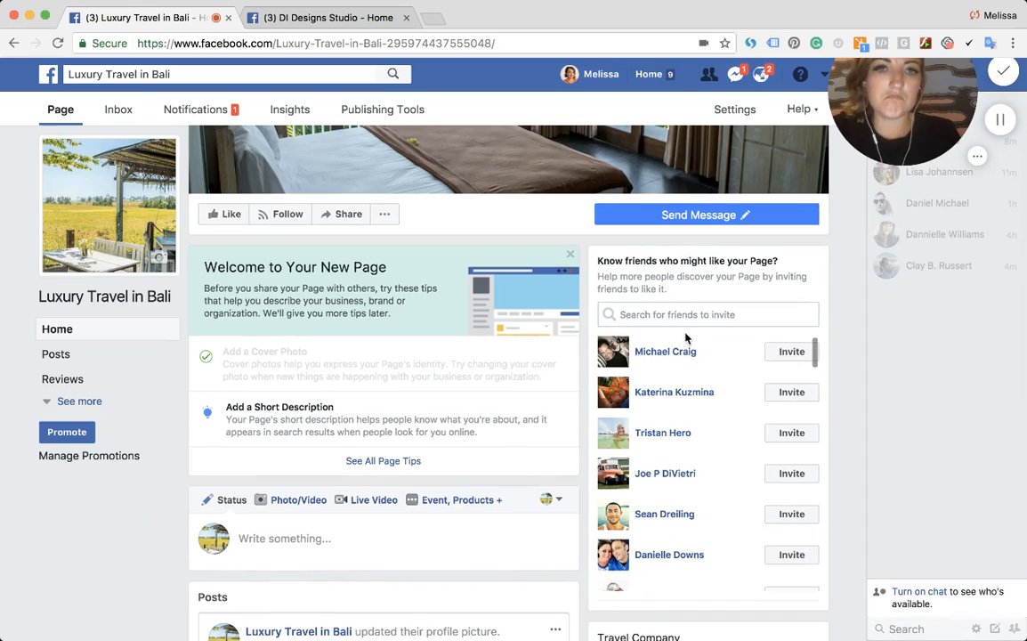
click(787, 431)
click(791, 473)
click(791, 514)
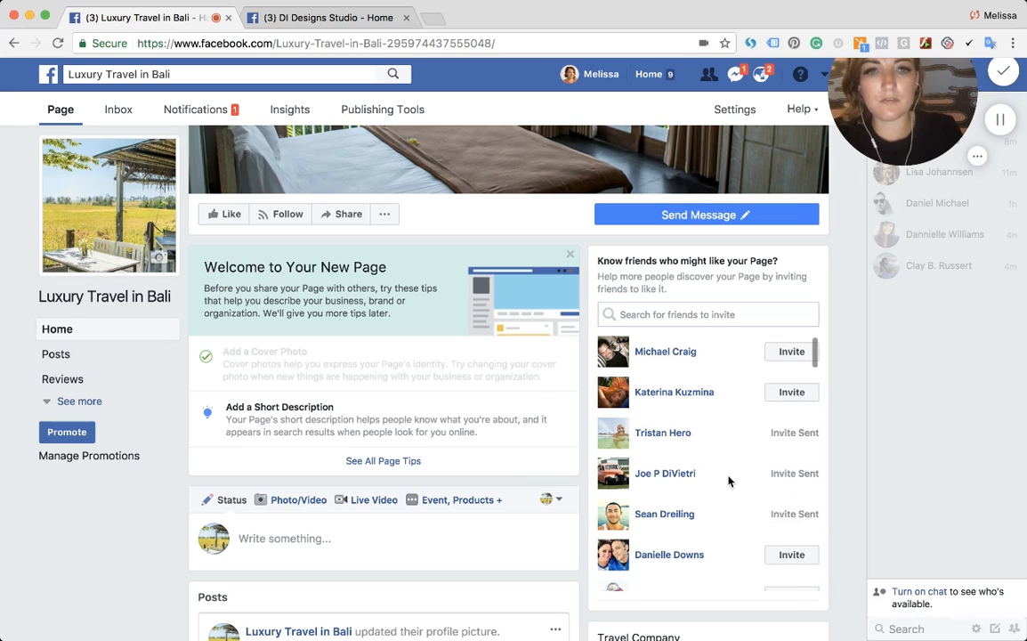
- Add the page's short description "Travel company that provides recommendations on luxury housing, private tours and accommodations to hidden gems around the island." and save it
scroll(729, 480, down, 2)
scroll(728, 480, down, 2)
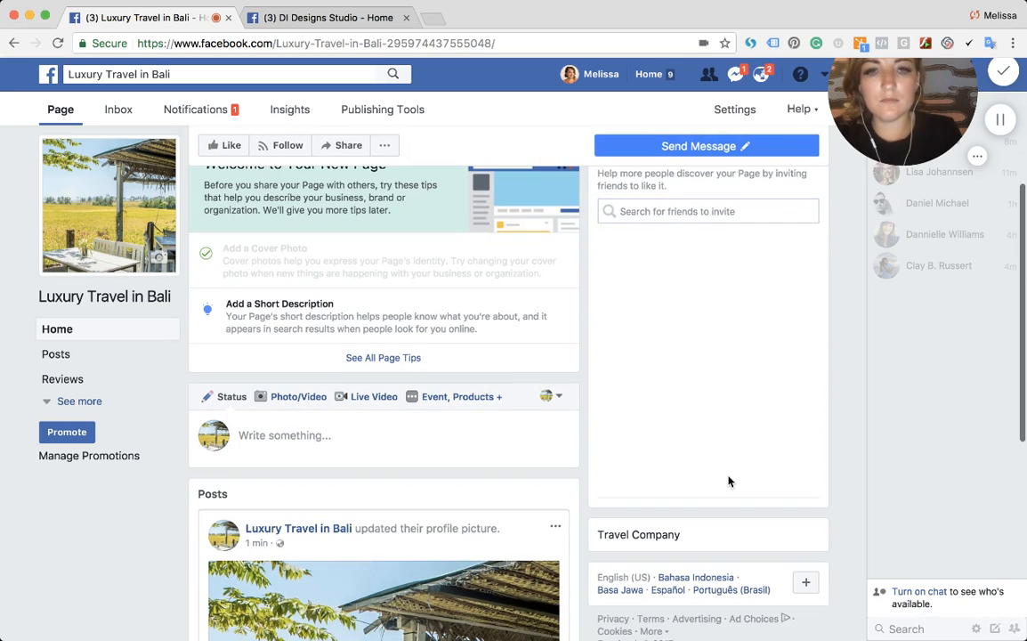
scroll(703, 427, up, 1)
click(658, 285)
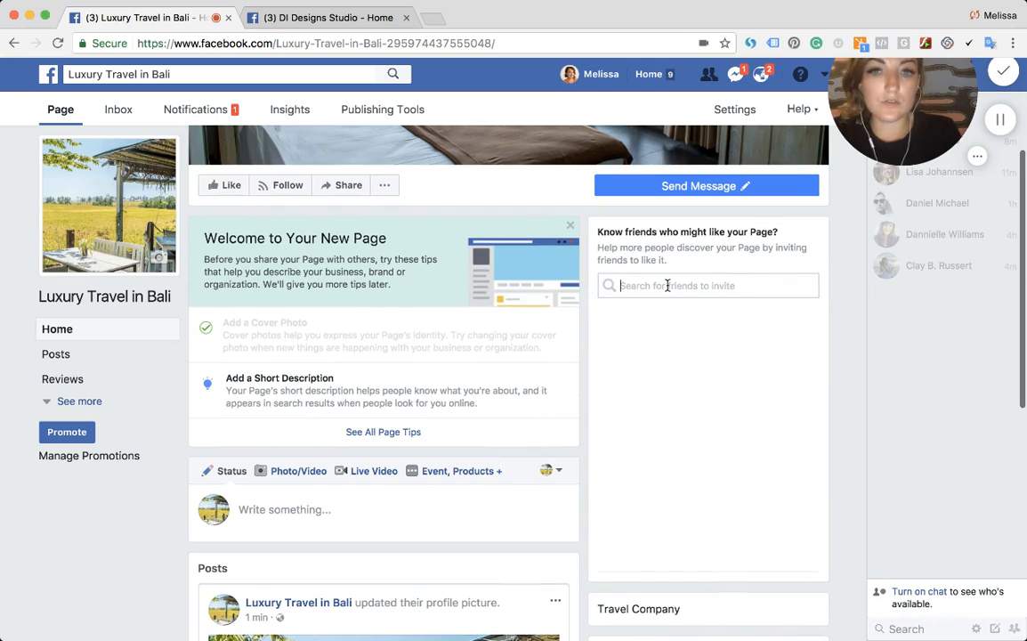
click(275, 395)
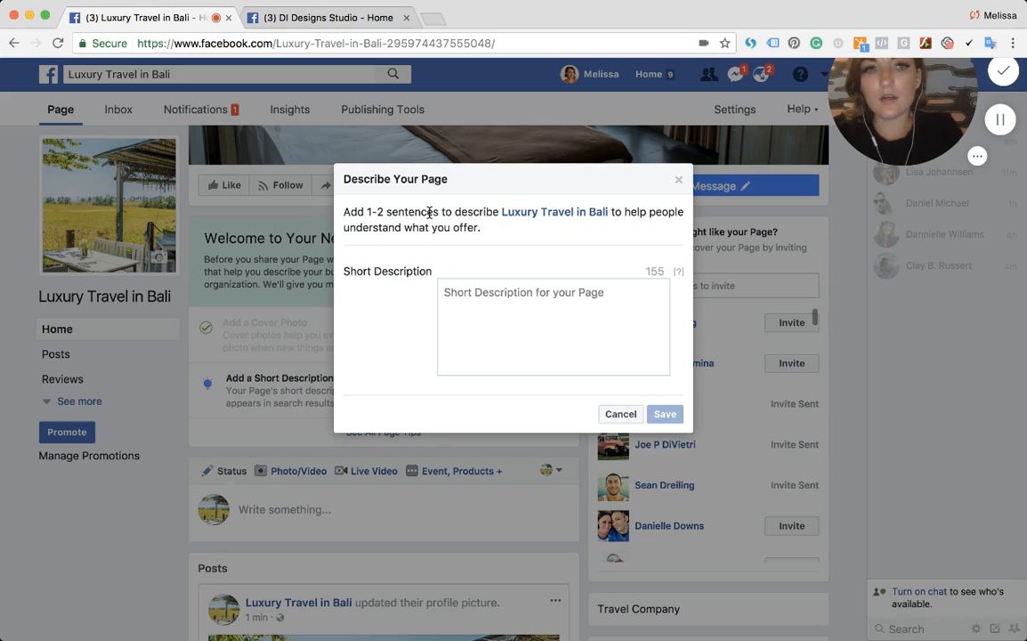
text(Trav)
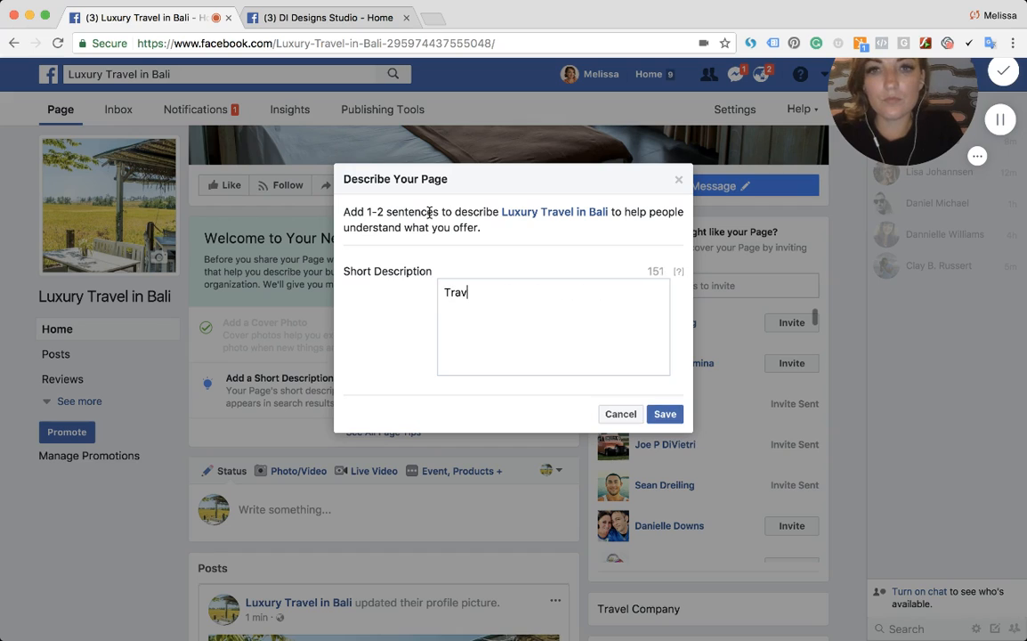
text(el company that )
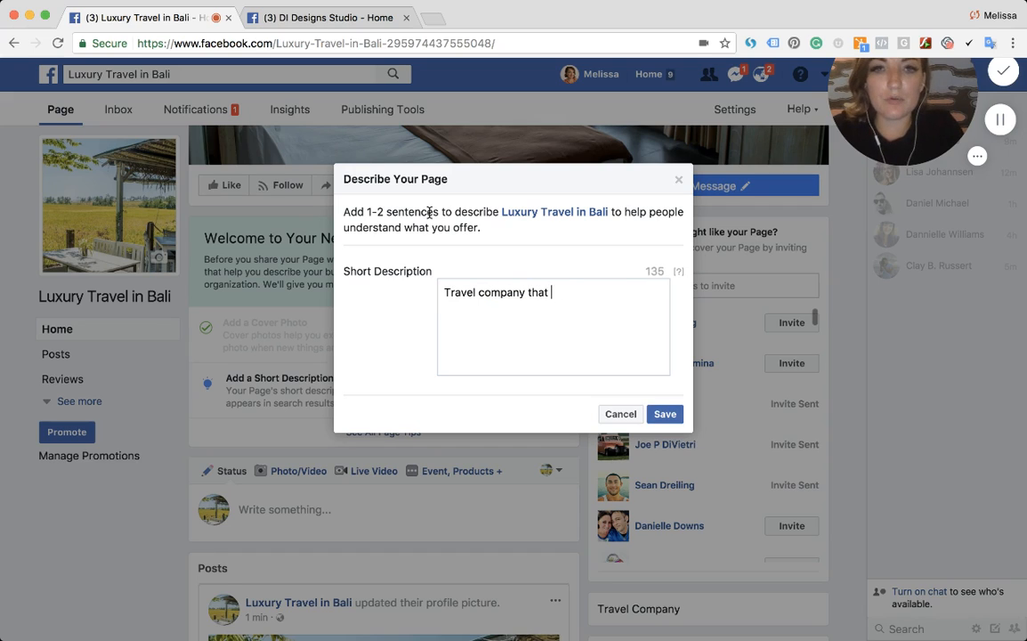
text(provides recom)
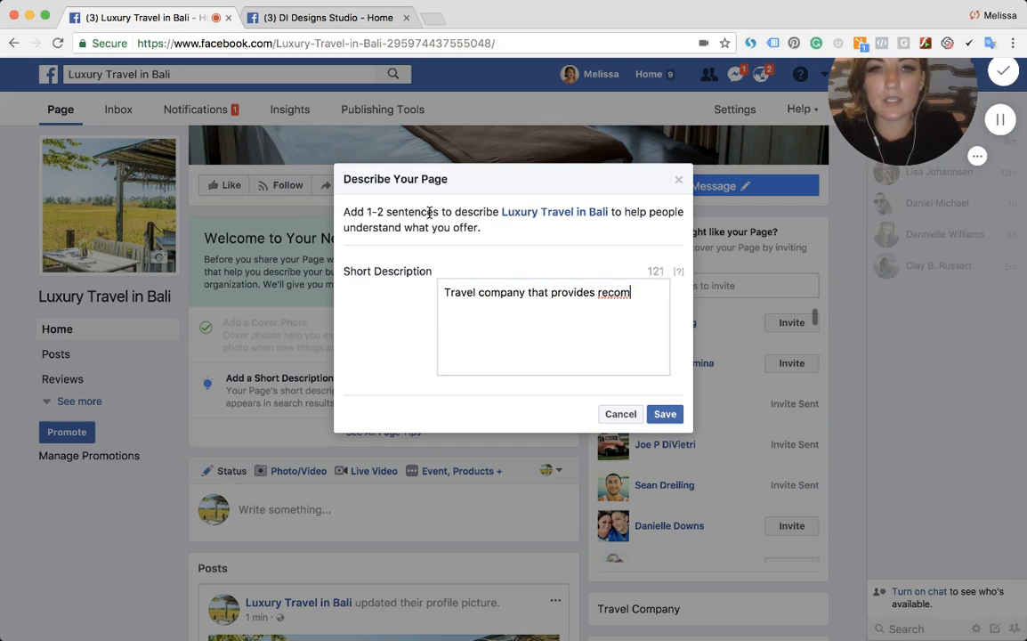
text(menda)
key(BackSpace)
text(dations o)
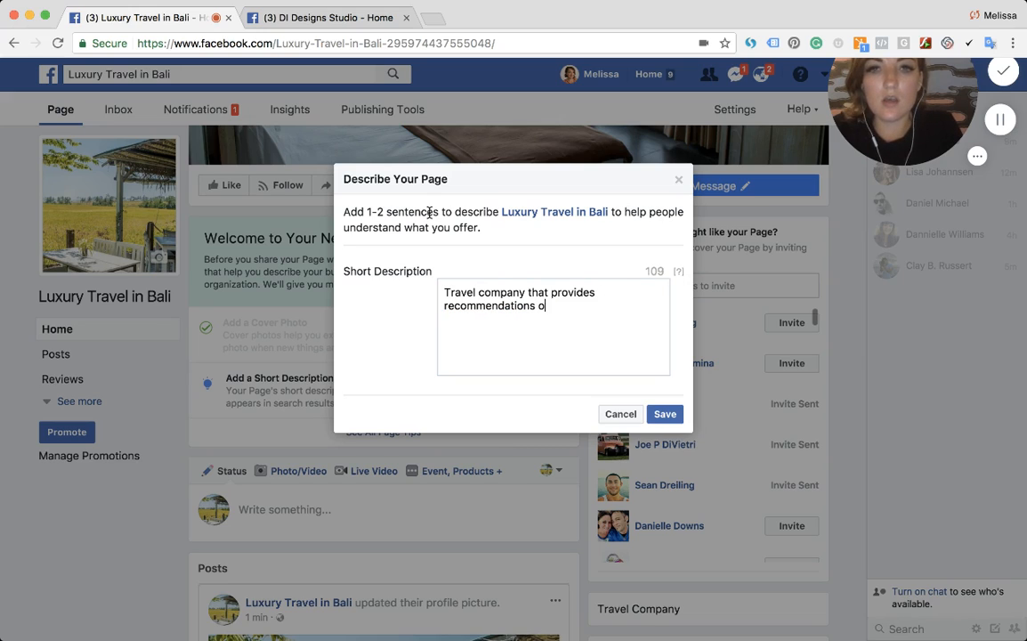
text(n luxur)
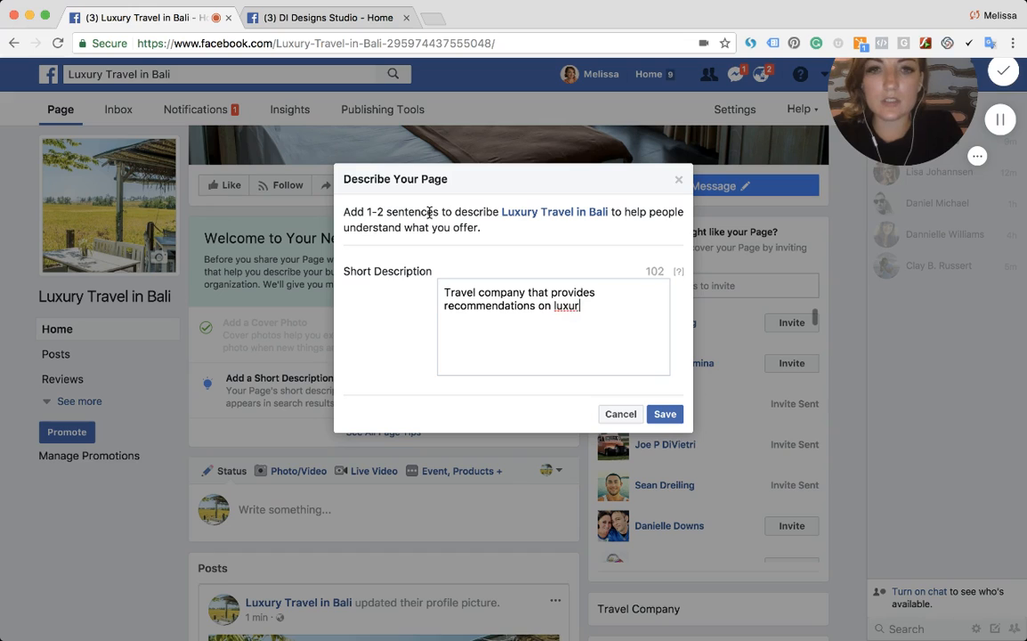
text(y housing)
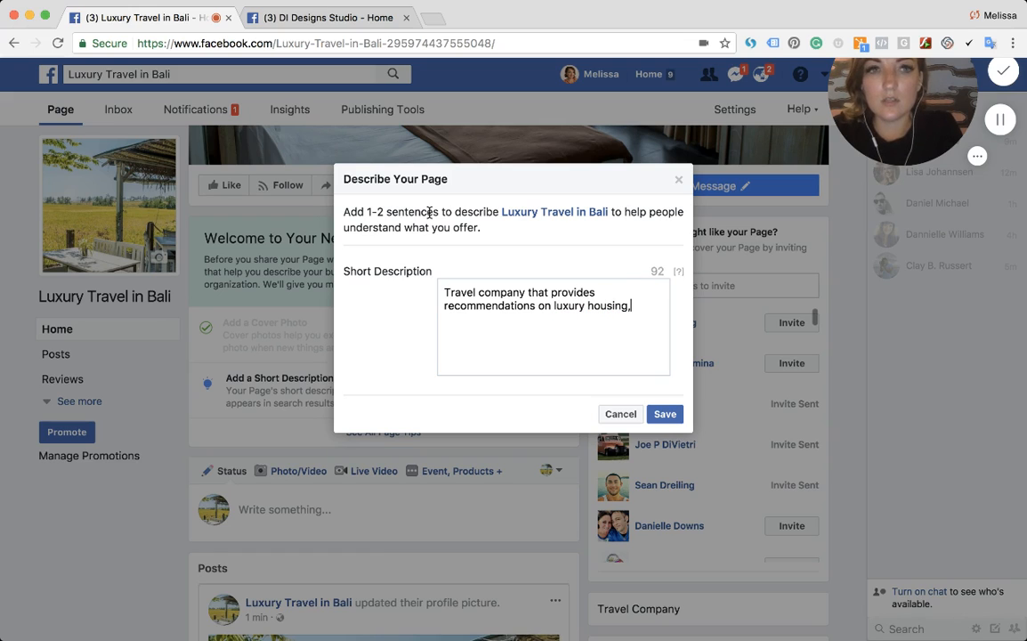
text(, private tours )
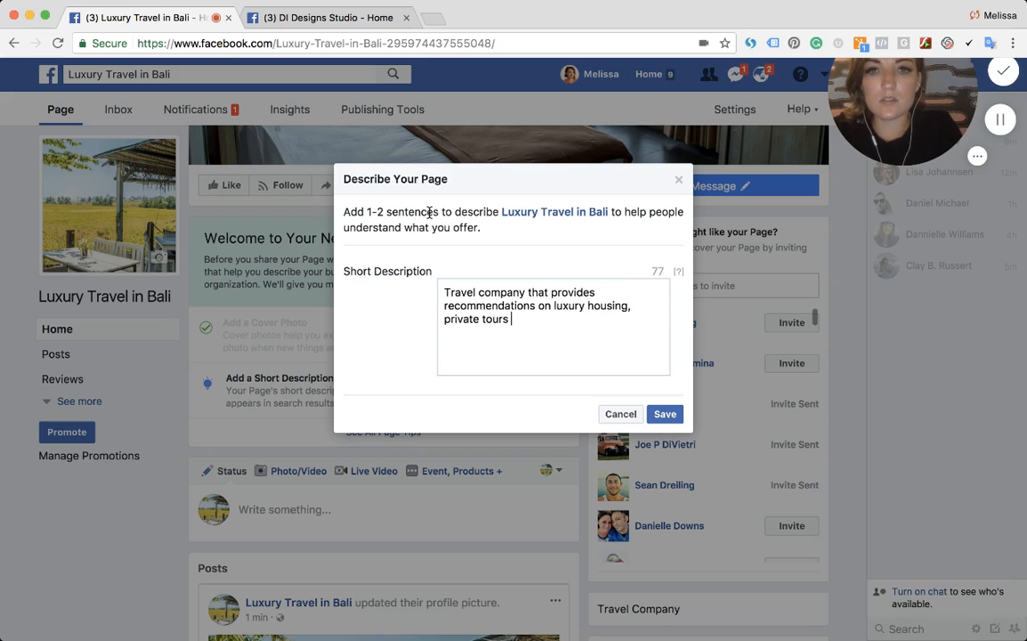
text(and acc)
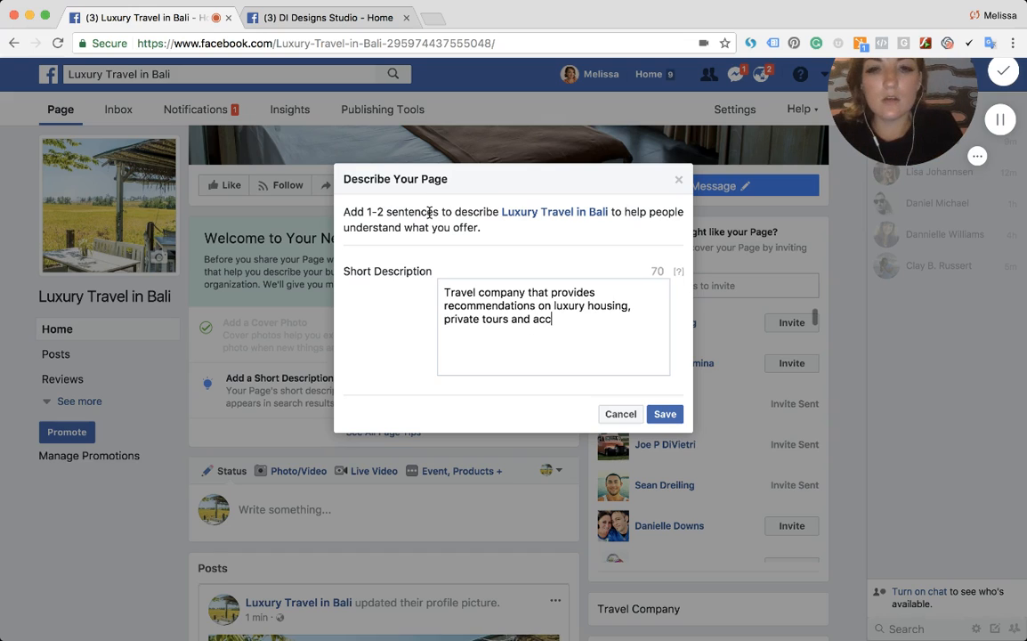
text(ommodatio)
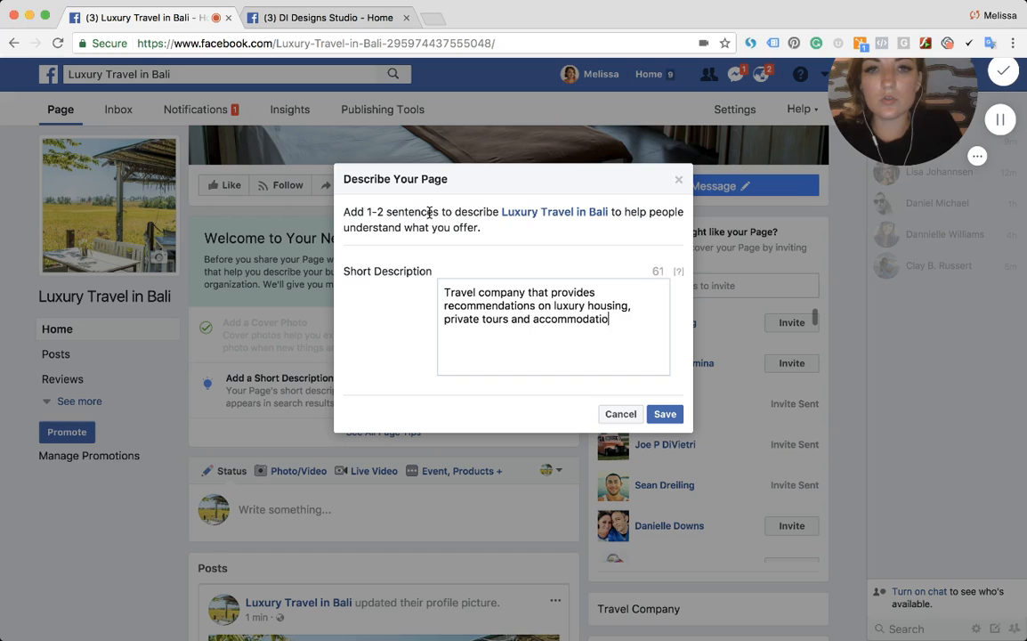
text(ns to hidden )
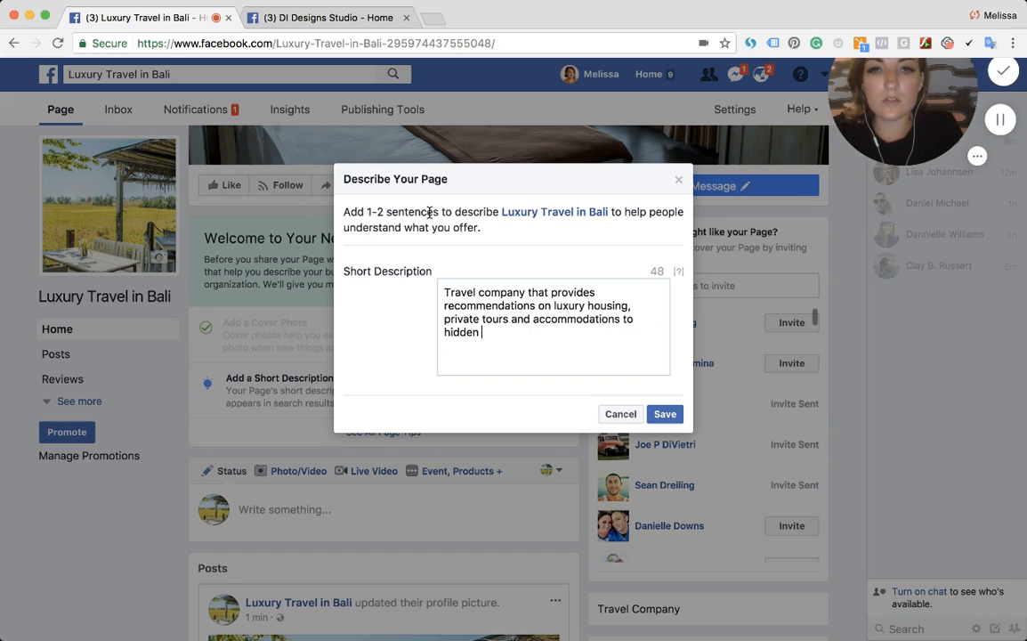
text(gems are)
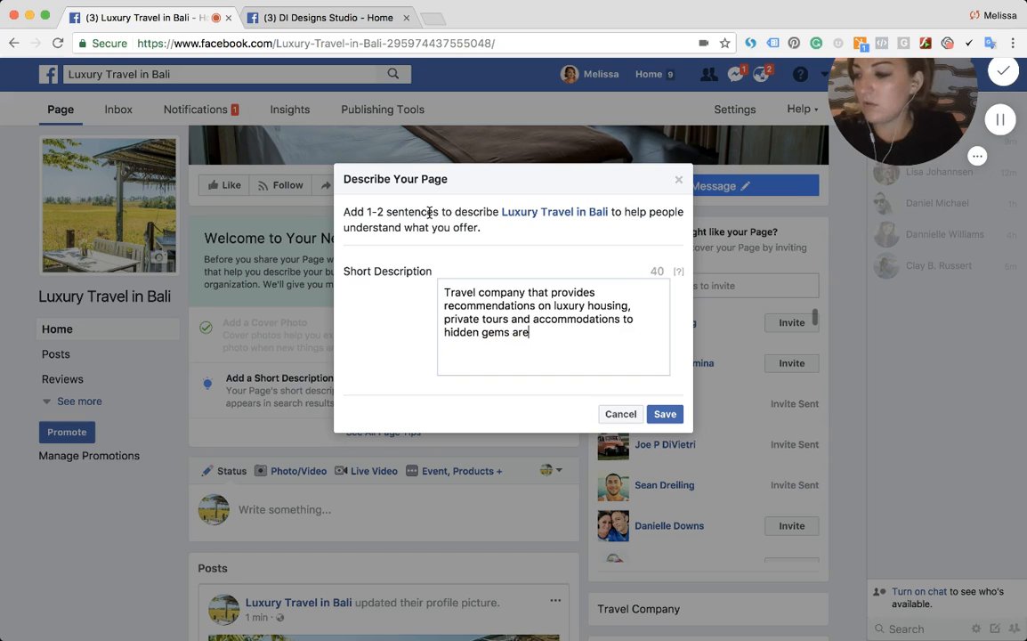
text(ou)
text(un)
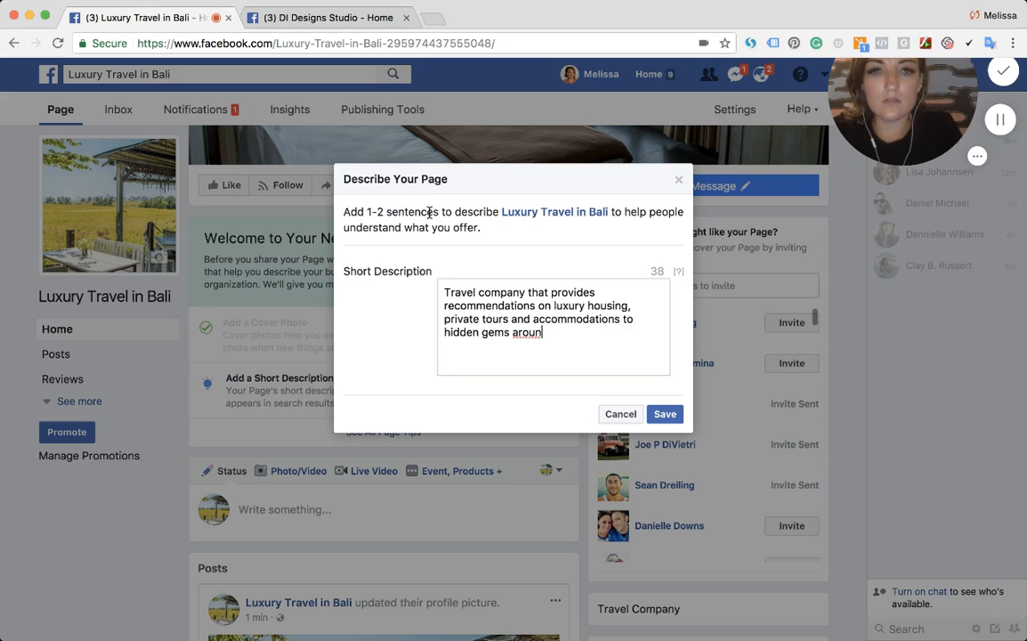
text(d the island.)
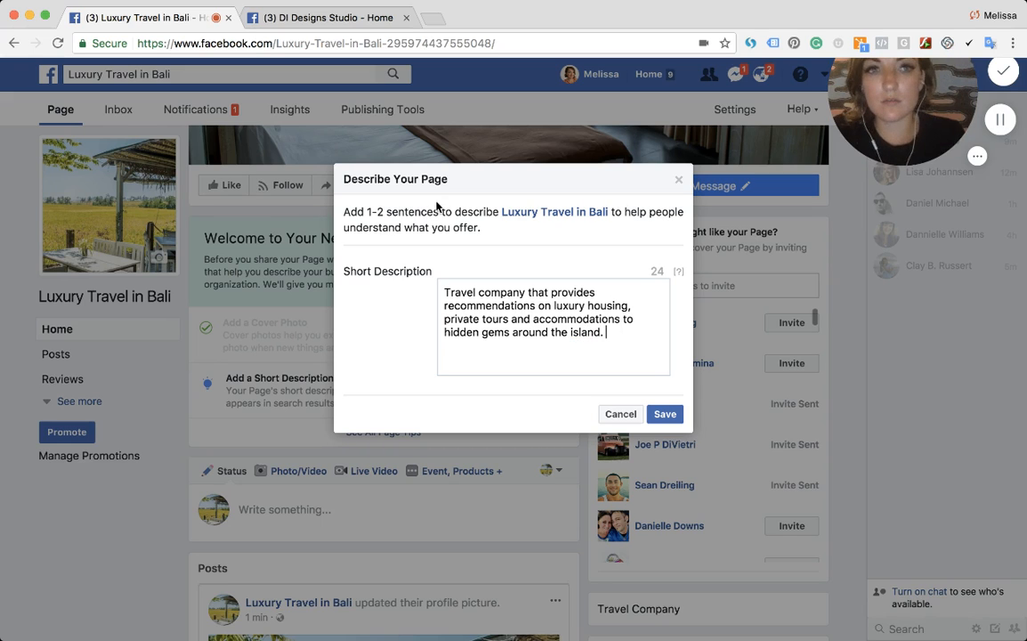
click(672, 415)
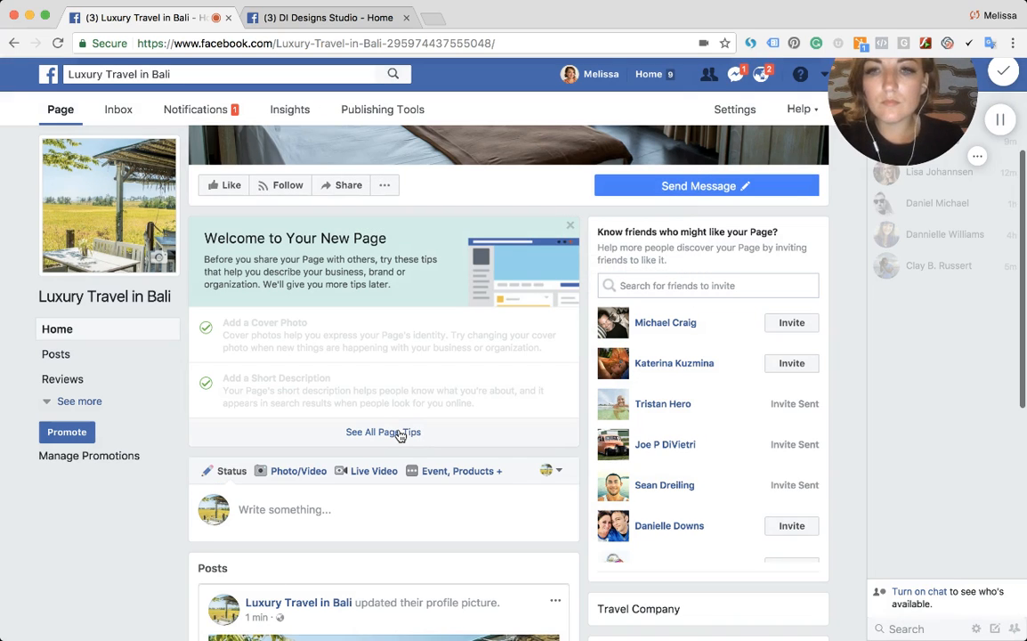
- Open all page tips and save the website setting with "This page has a website" unchecked
click(400, 434)
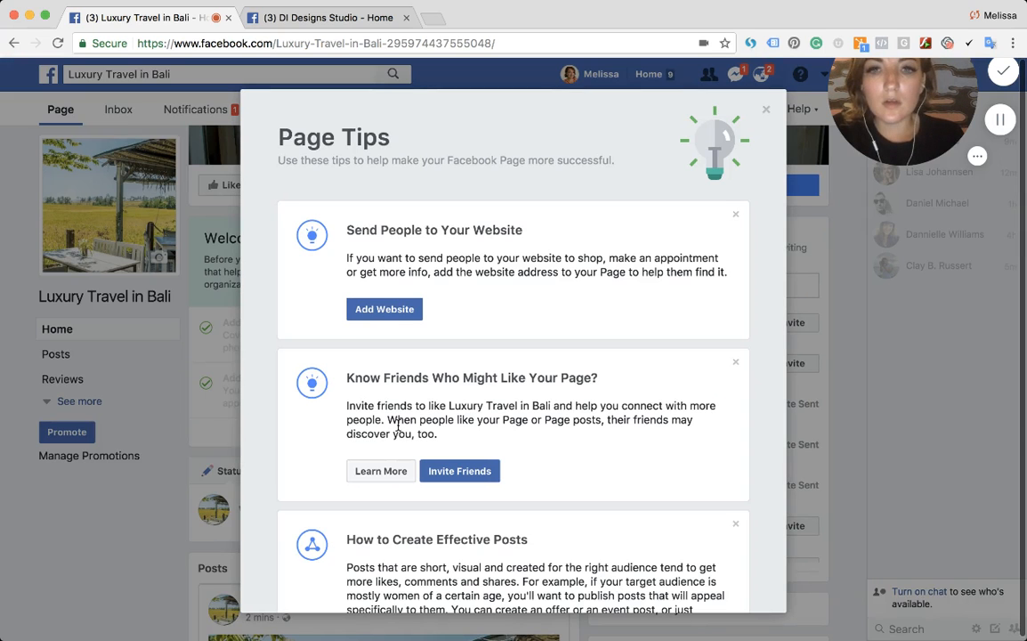
click(373, 308)
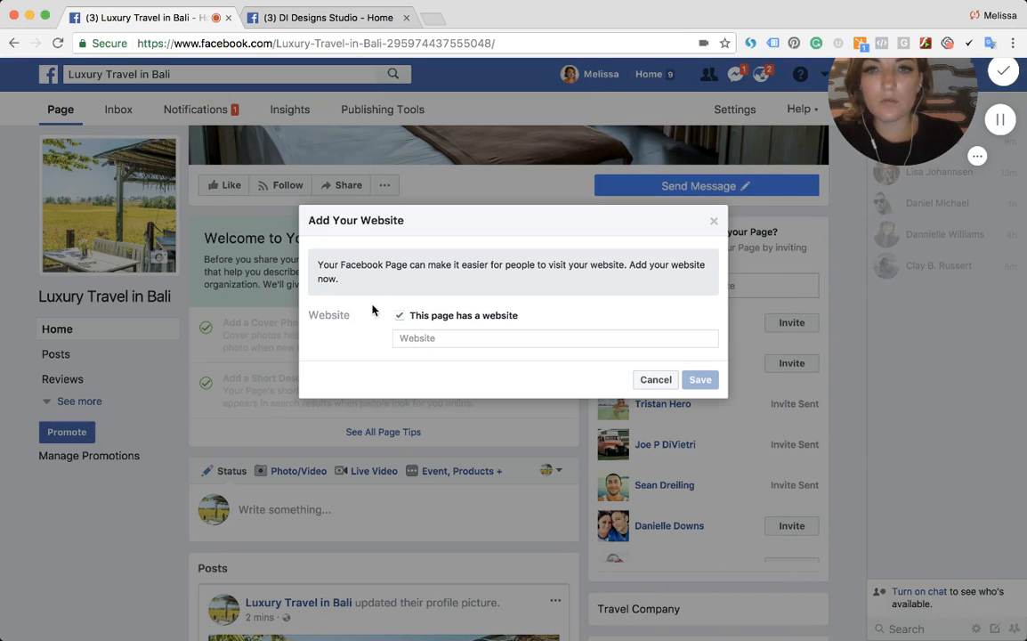
click(399, 316)
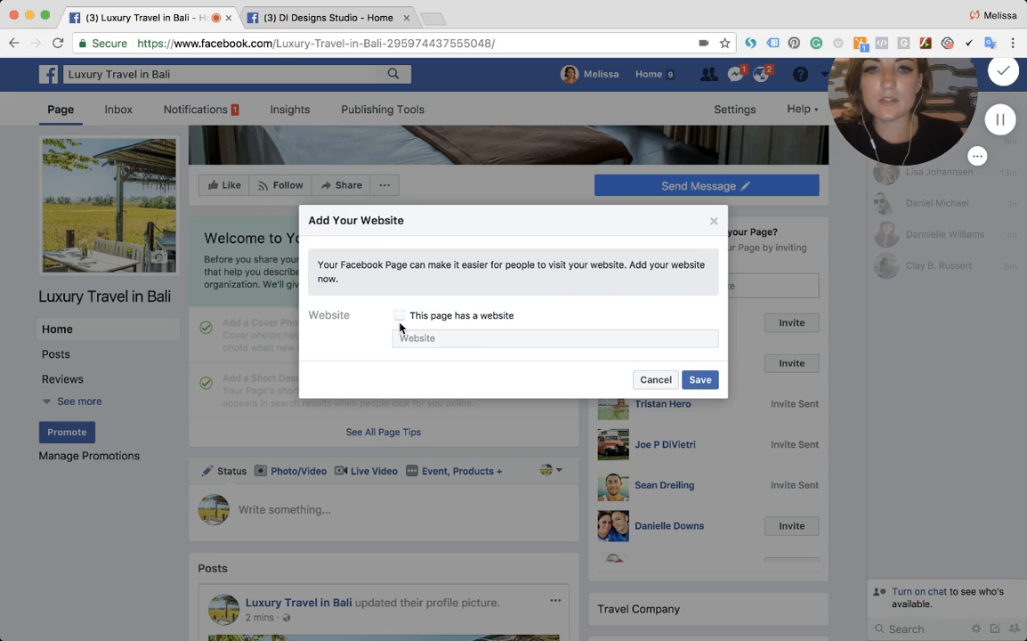
click(699, 381)
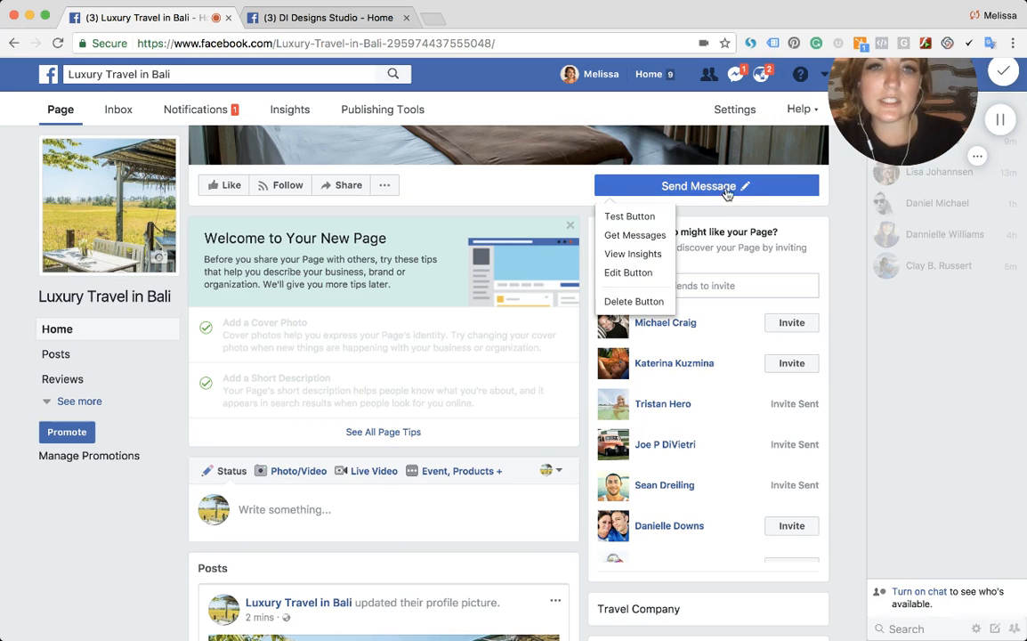
- Open the Send Message button's edit settings and try inserting, then remove, a name personalization in the instant reply
mouse_move(682, 193)
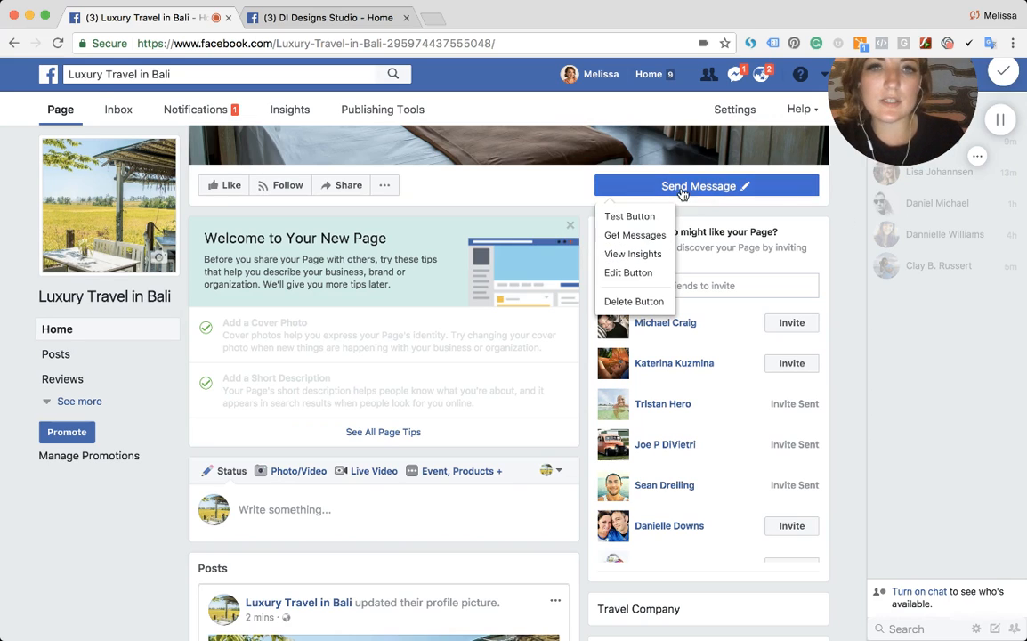
click(627, 273)
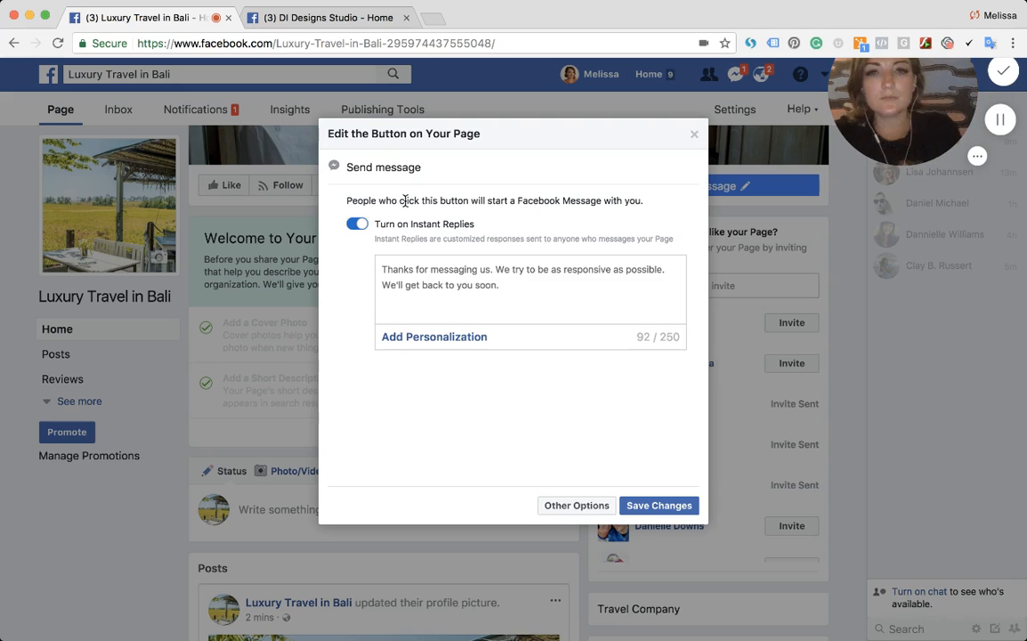
click(408, 285)
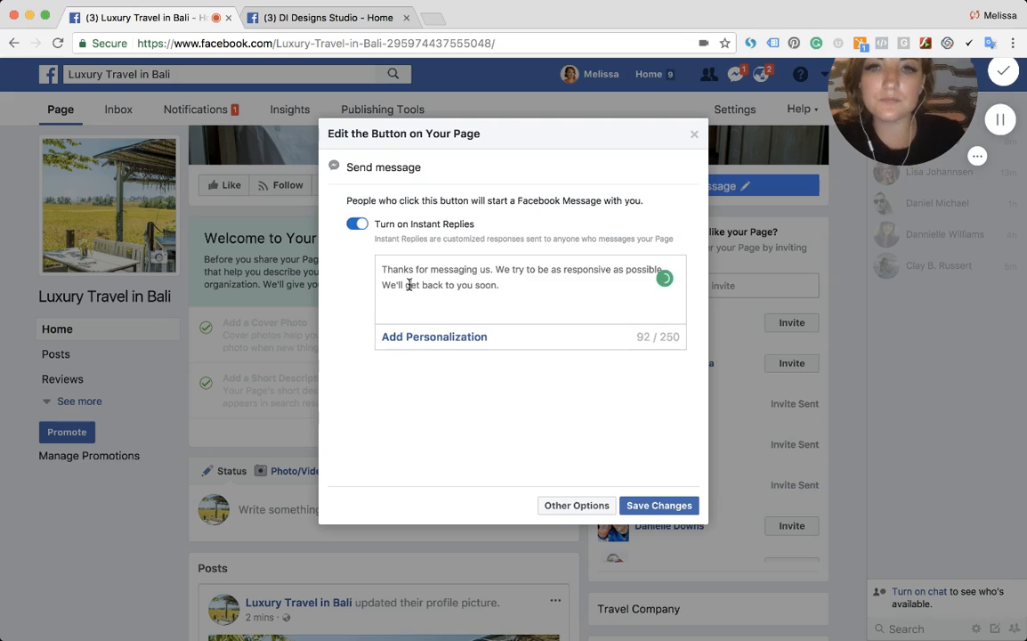
click(414, 339)
click(411, 258)
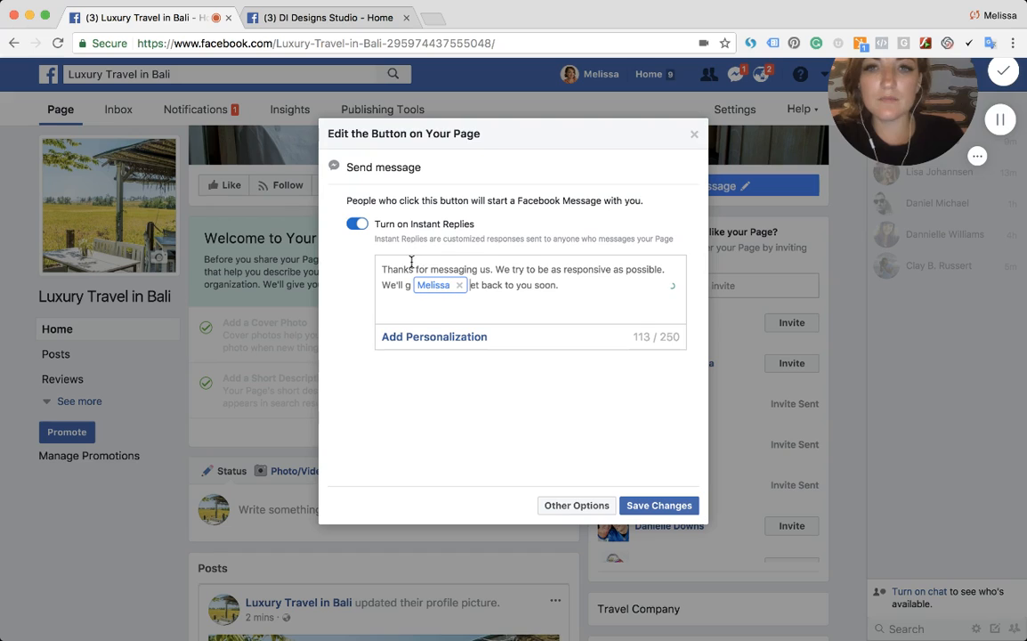
click(459, 285)
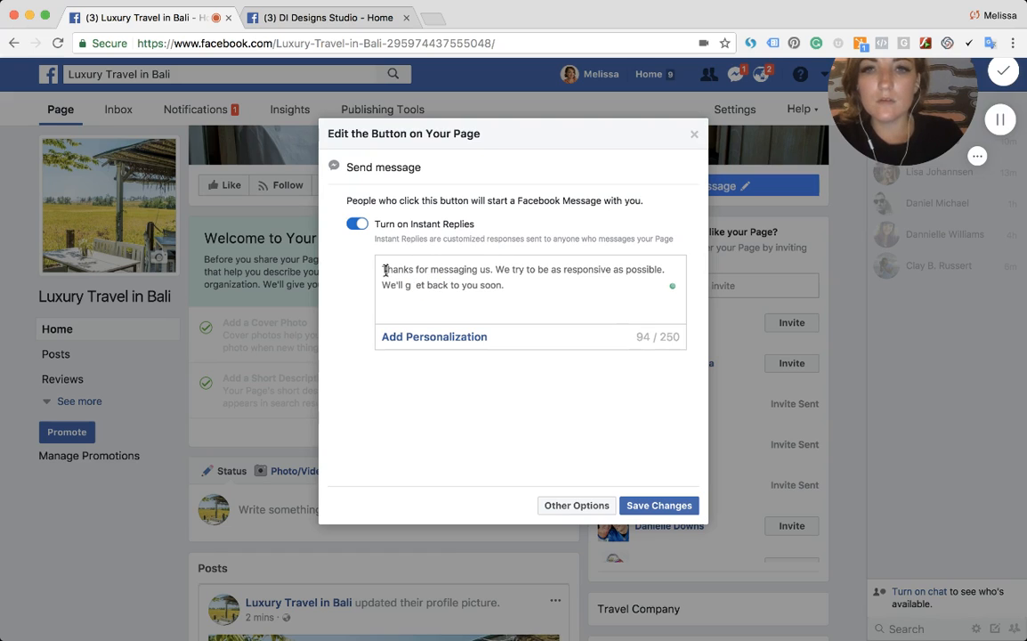
- Start the instant reply with "Hi" followed by the person's first name personalization
click(382, 269)
text(Hi)
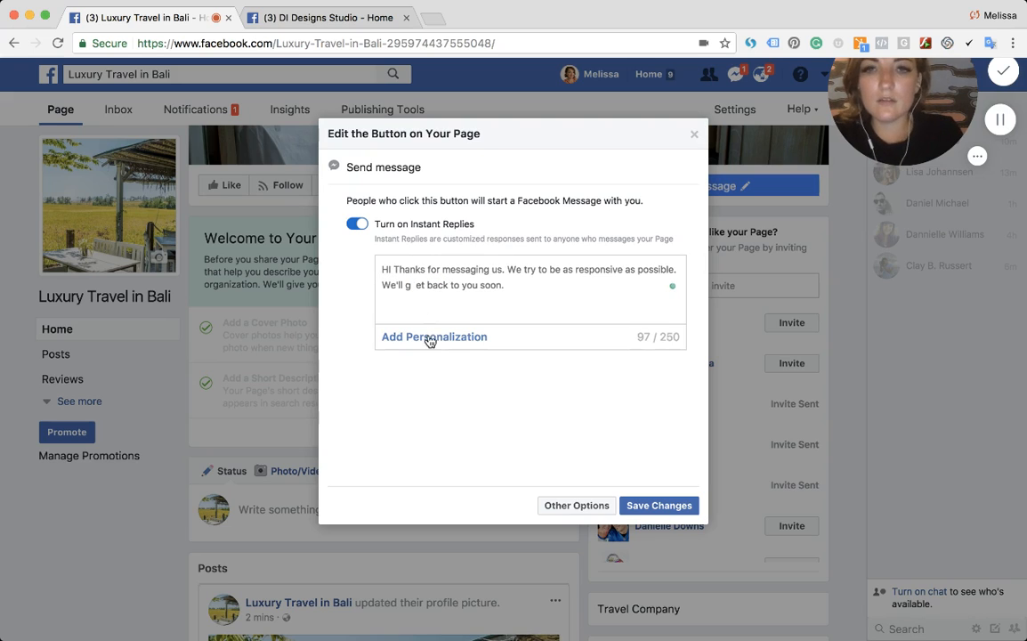
click(426, 338)
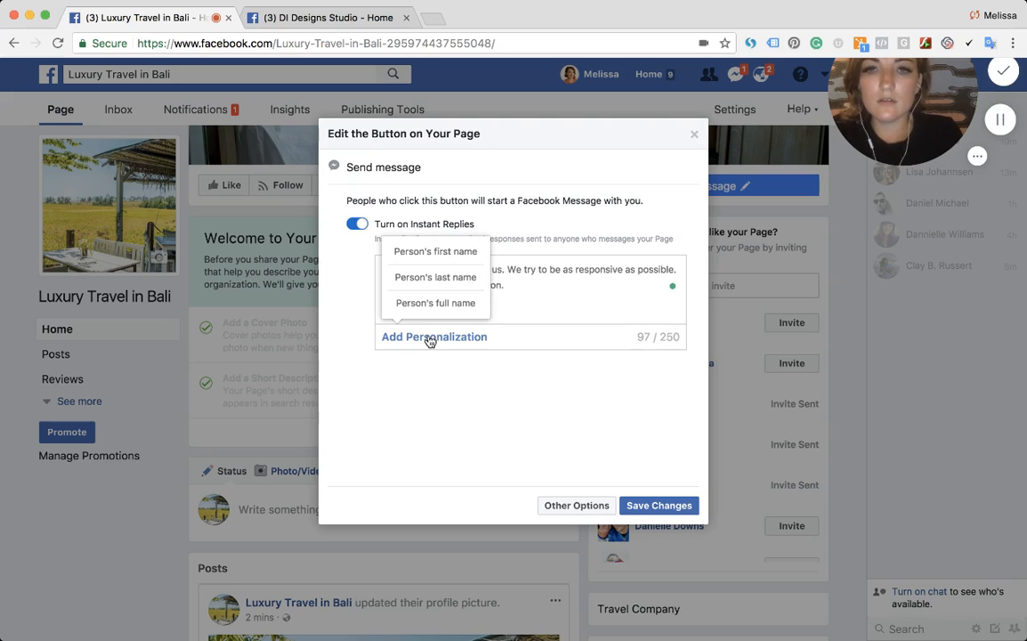
click(428, 256)
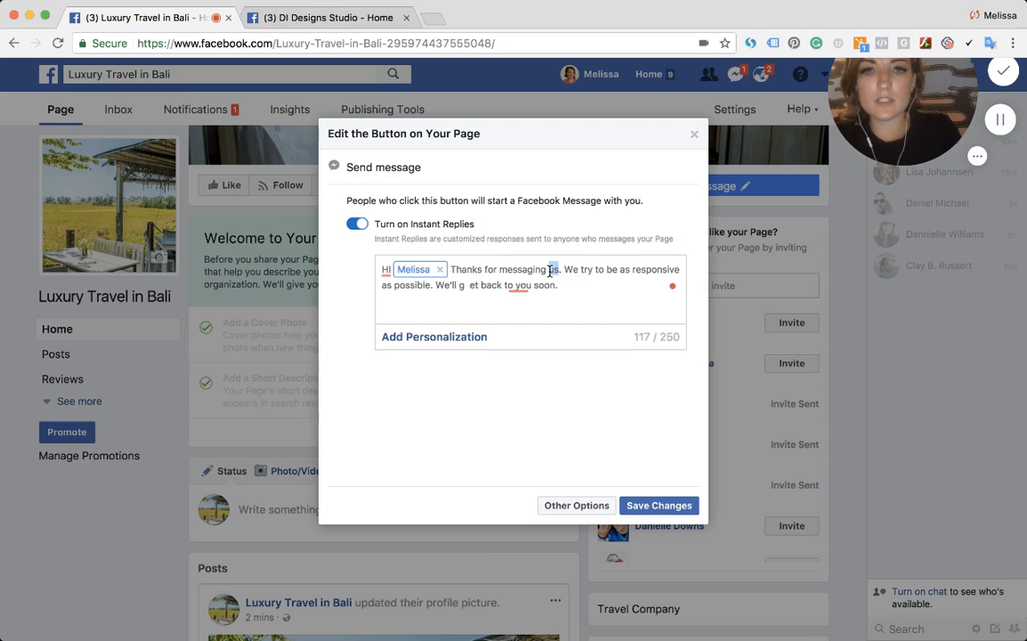
- Replace "messaging us" in the instant reply with "your interest in Luxury Travel in Bali"
key(BackSpace)
key(BackSpace)
key(BackSpace)
key(BackSpace)
key(BackSpace)
key(BackSpace)
key(BackSpace)
key(BackSpace)
key(BackSpace)
key(BackSpace)
key(BackSpace)
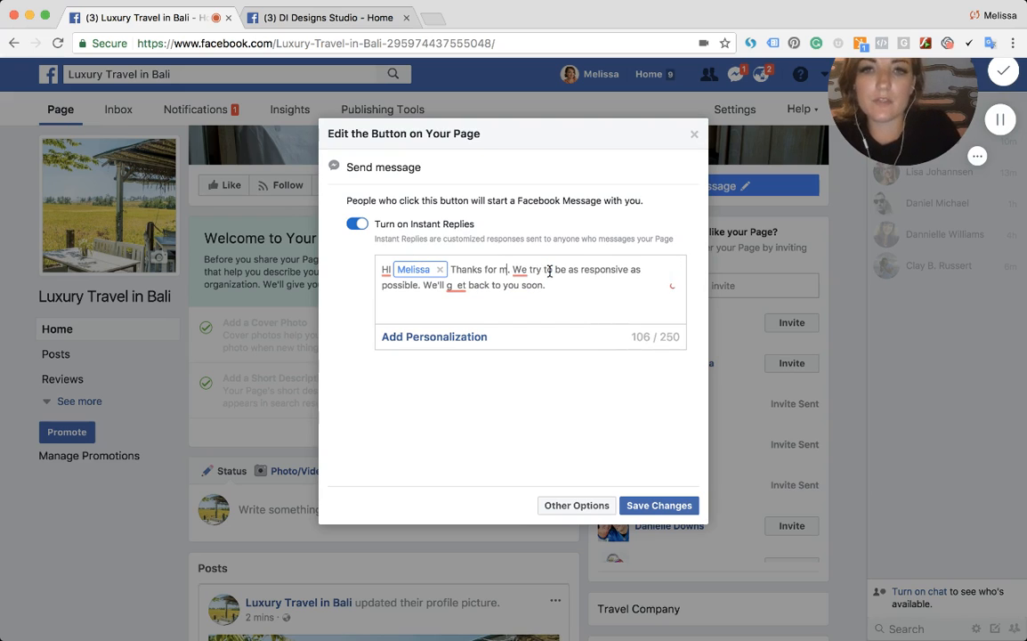
text(your interest )
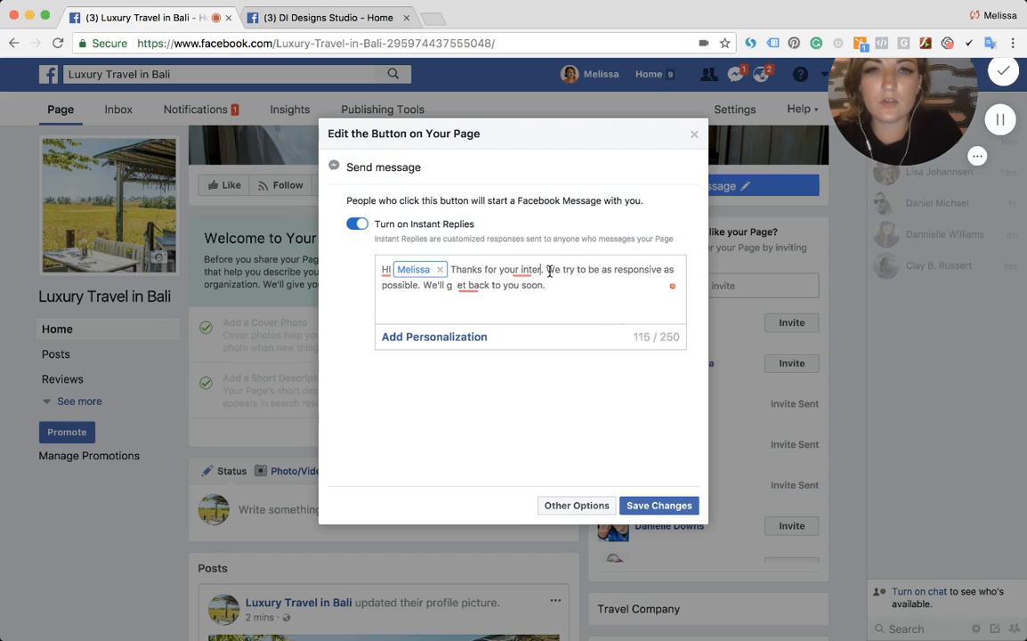
text(in Luxury T)
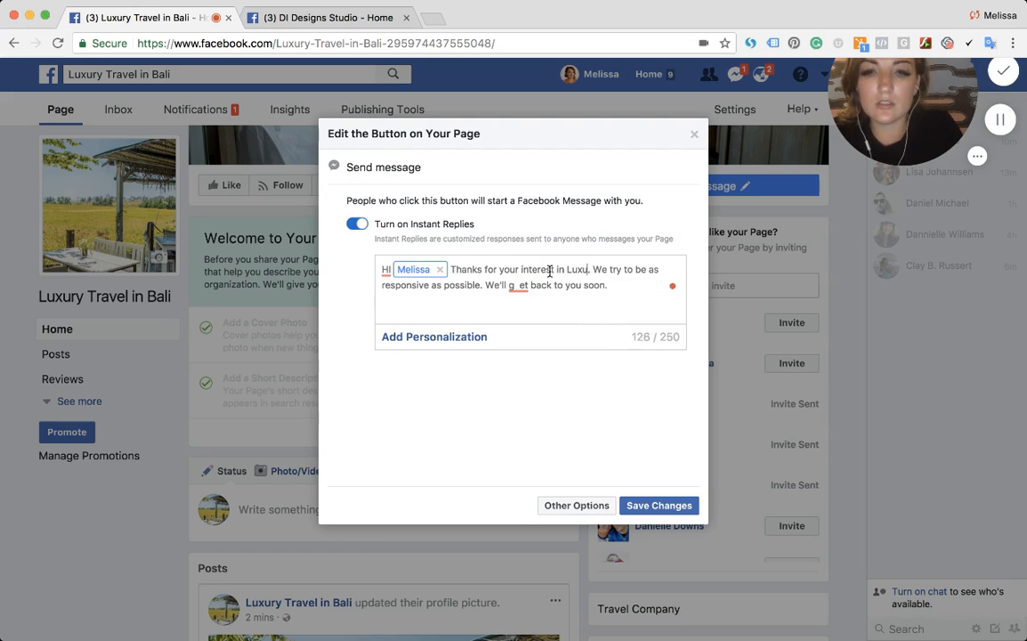
text(ravel in Bali)
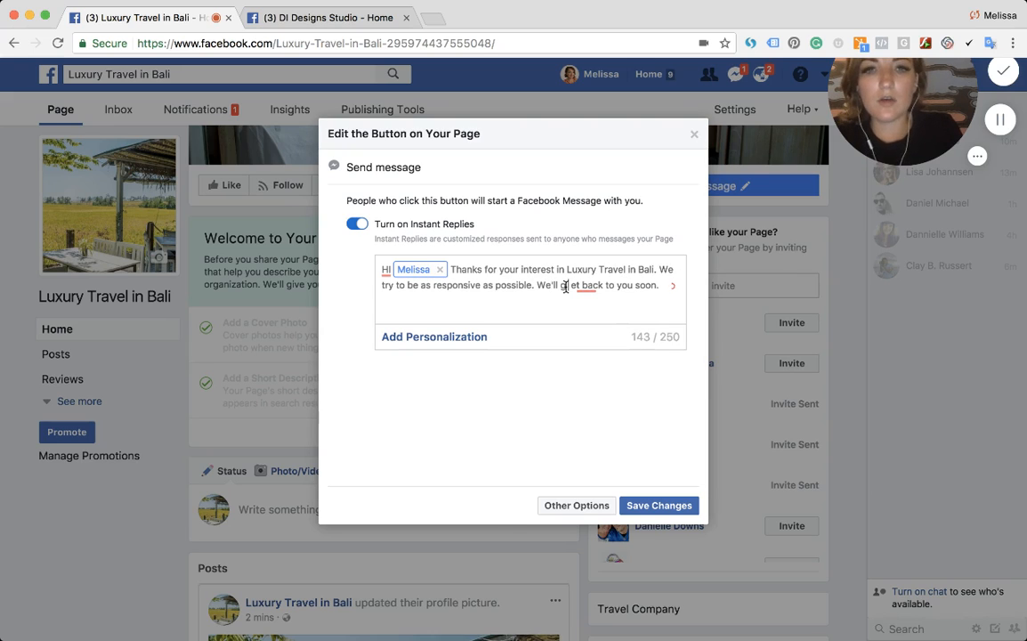
- Append the closing line "Looking forward to seeing you in paradise! - Travel" to the instant reply
click(566, 285)
key(BackSpace)
key(BackSpace)
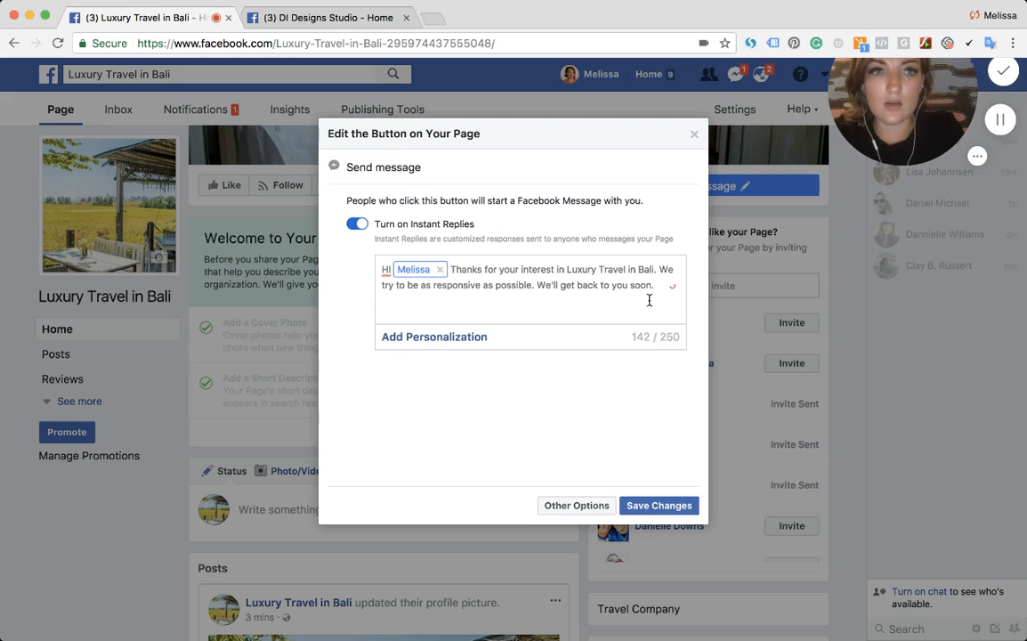
text(Loo)
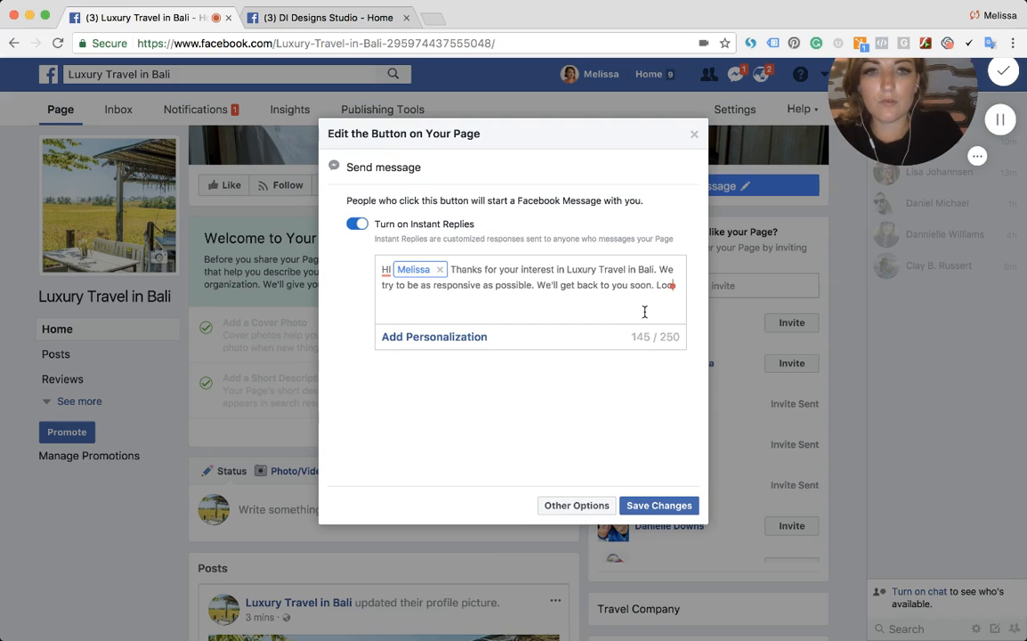
text(king forward to se)
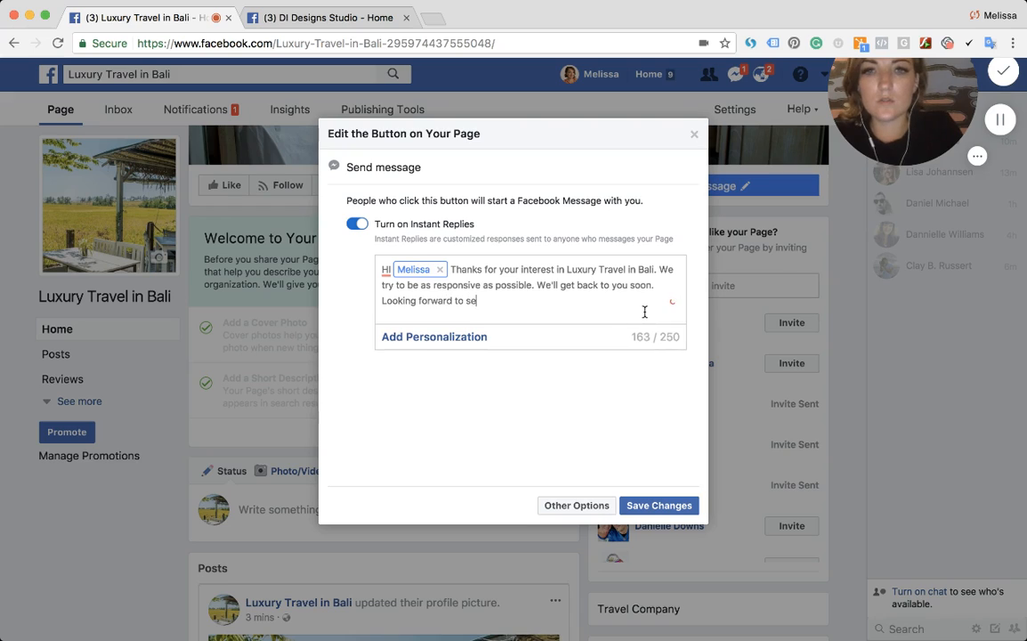
text(eing you in para)
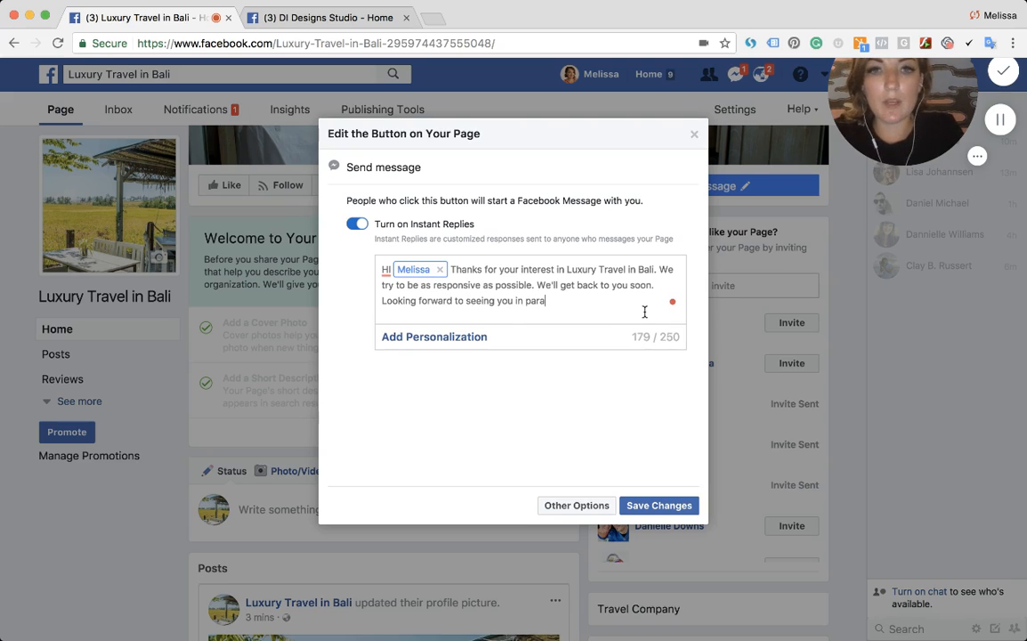
text(dise! -)
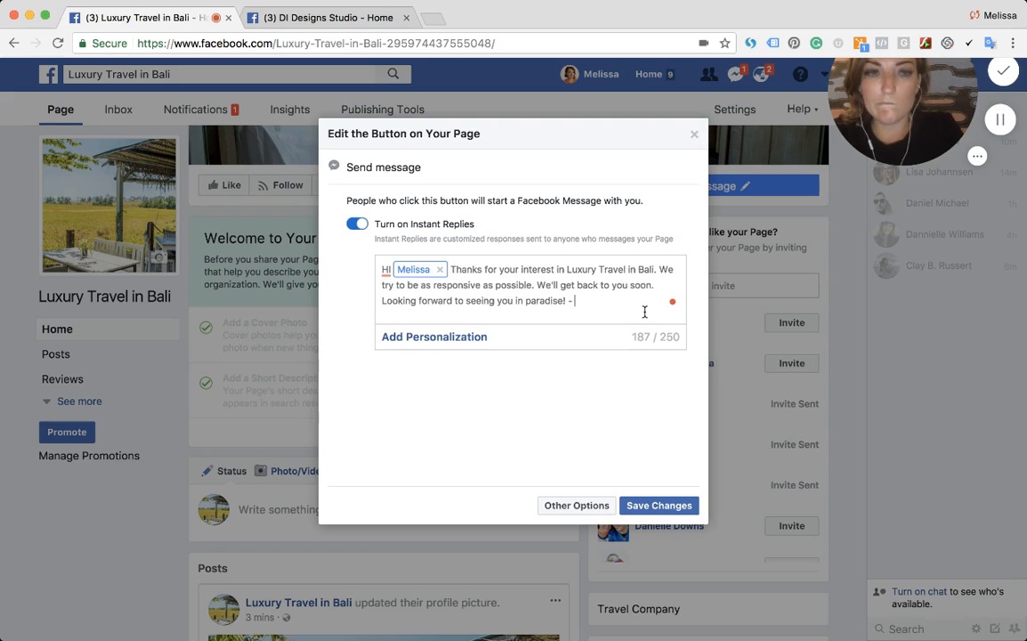
text(Travel)
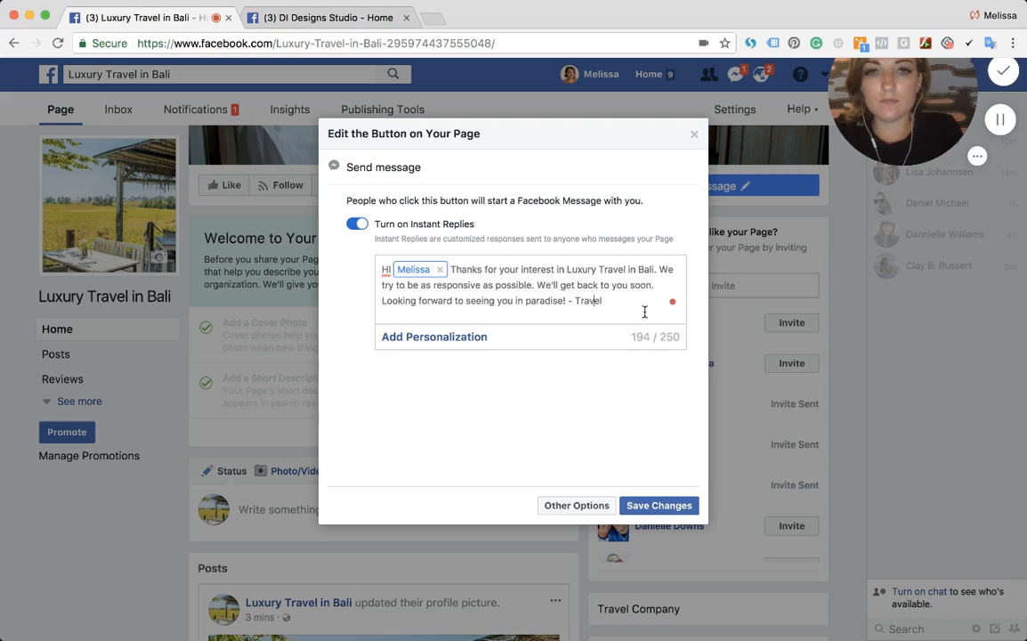
- Complete the reply's signature as "- Luxury Travel The Right Way"
key(alt+Left)
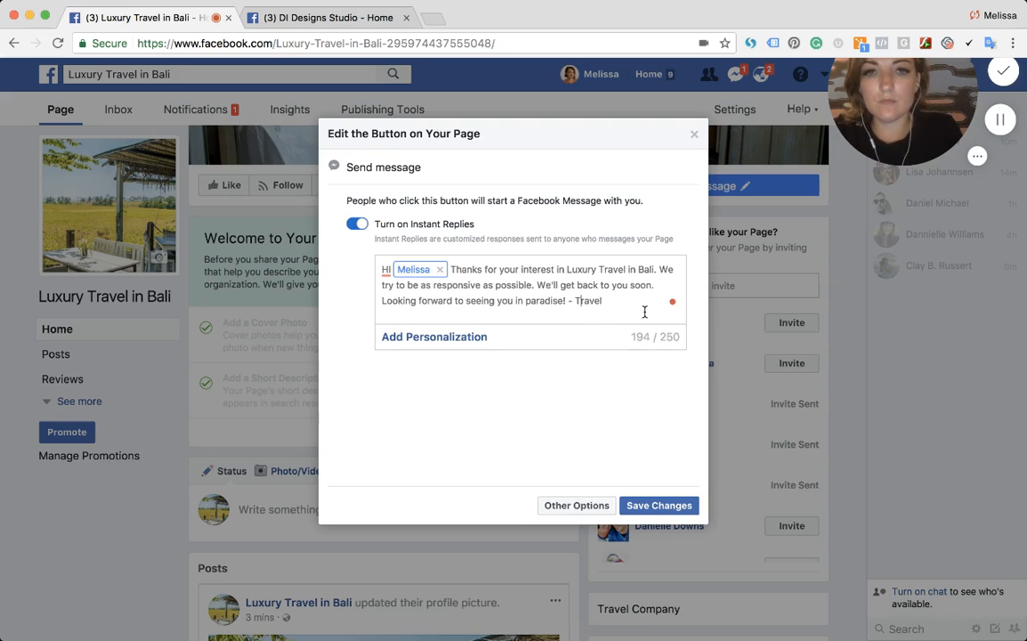
text(Luxyry)
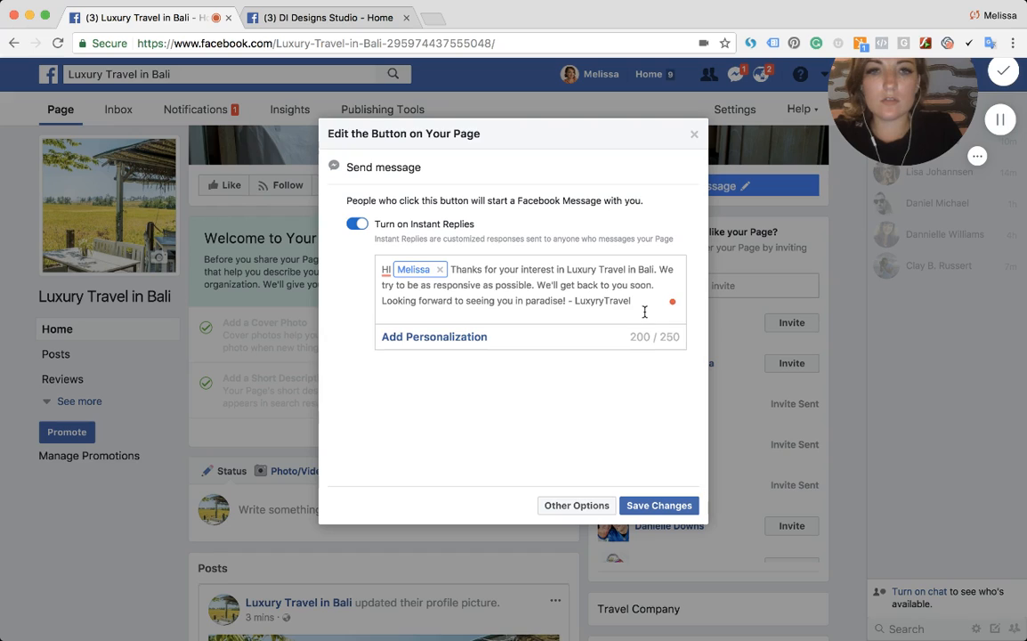
key(BackSpace)
key(BackSpace)
key(BackSpace)
text(ury)
key(super+Right)
text(Th)
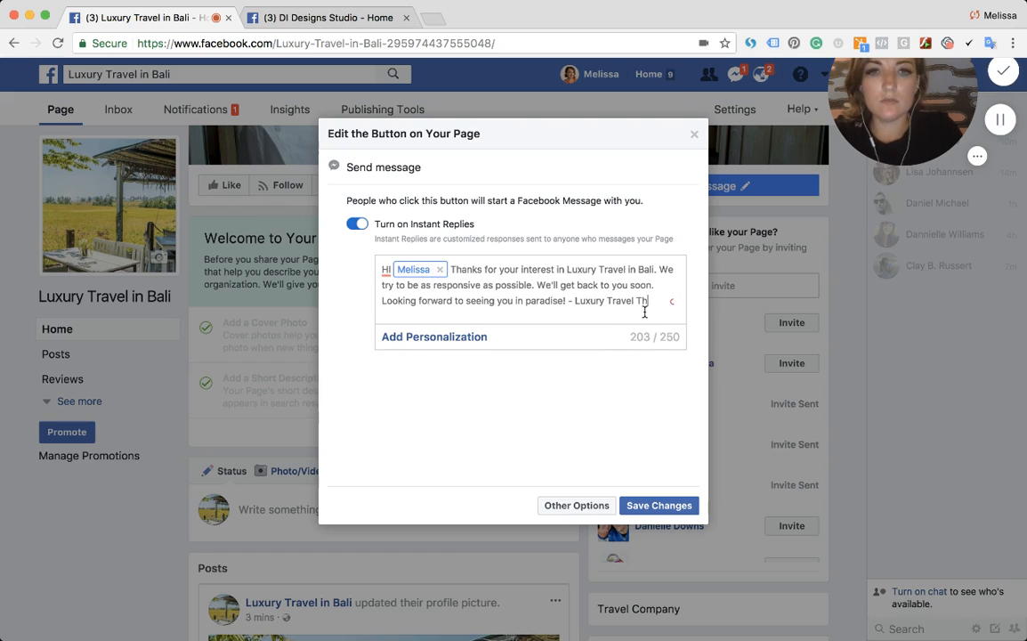
text(e Right Away)
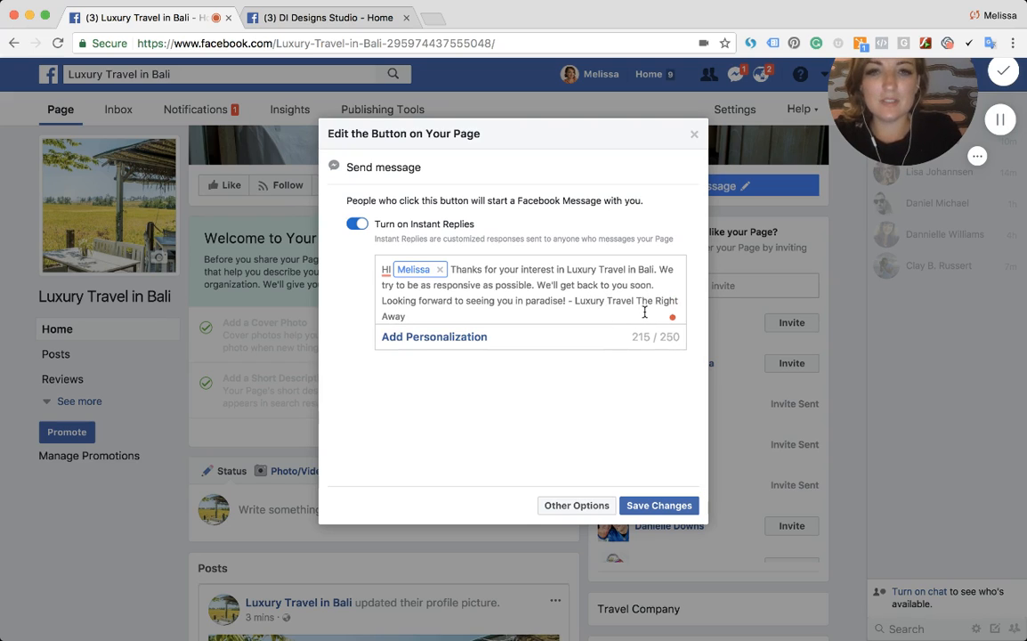
key(BackSpace)
key(BackSpace)
key(BackSpace)
key(BackSpace)
text(Way)
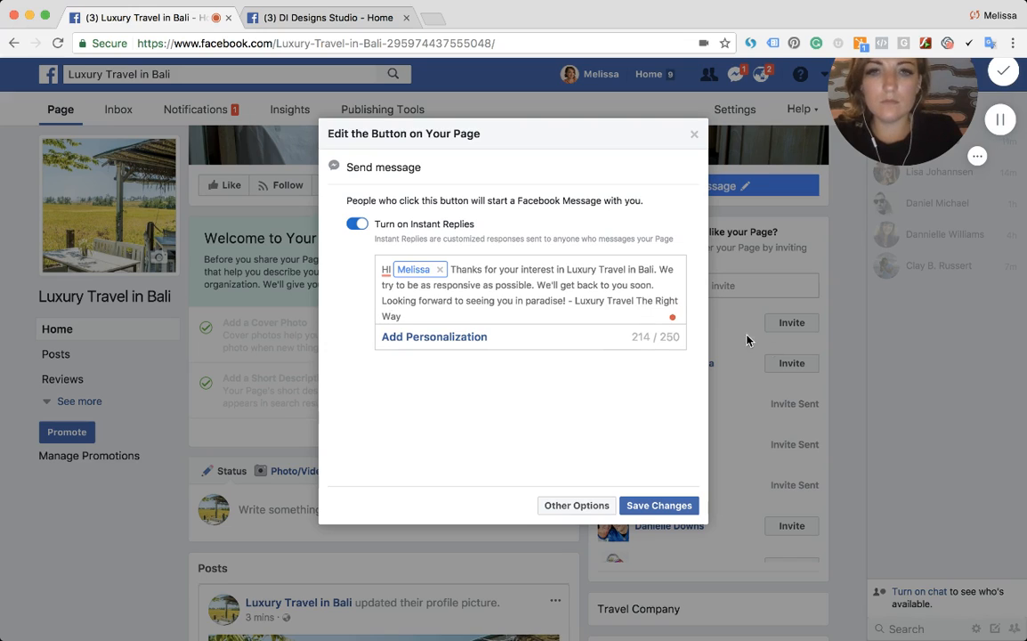
- Put the signature on its own line after a blank line and save the button changes
click(569, 300)
key(Return)
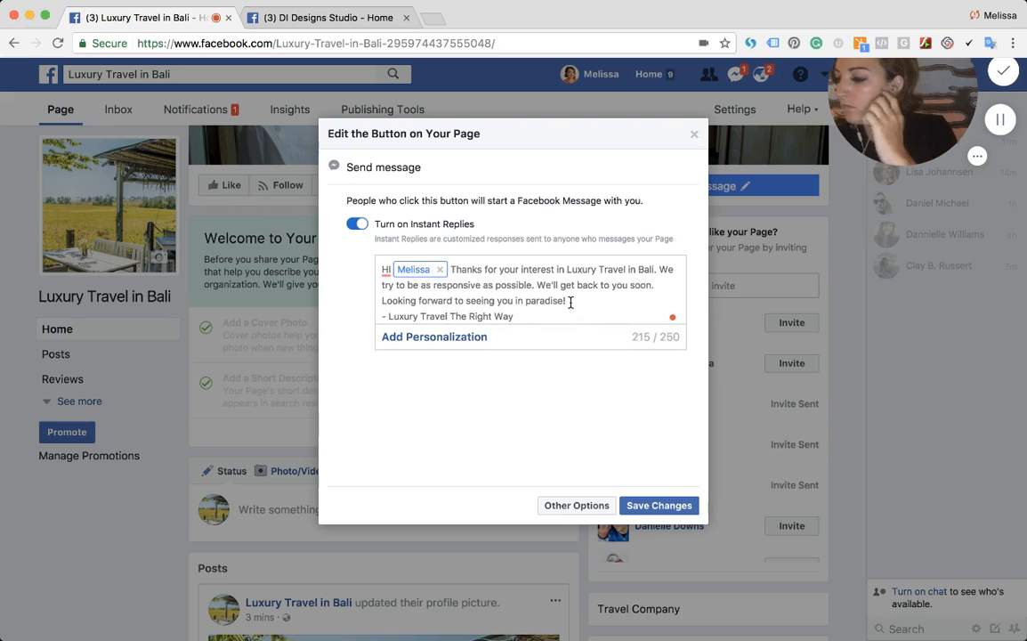
key(Return)
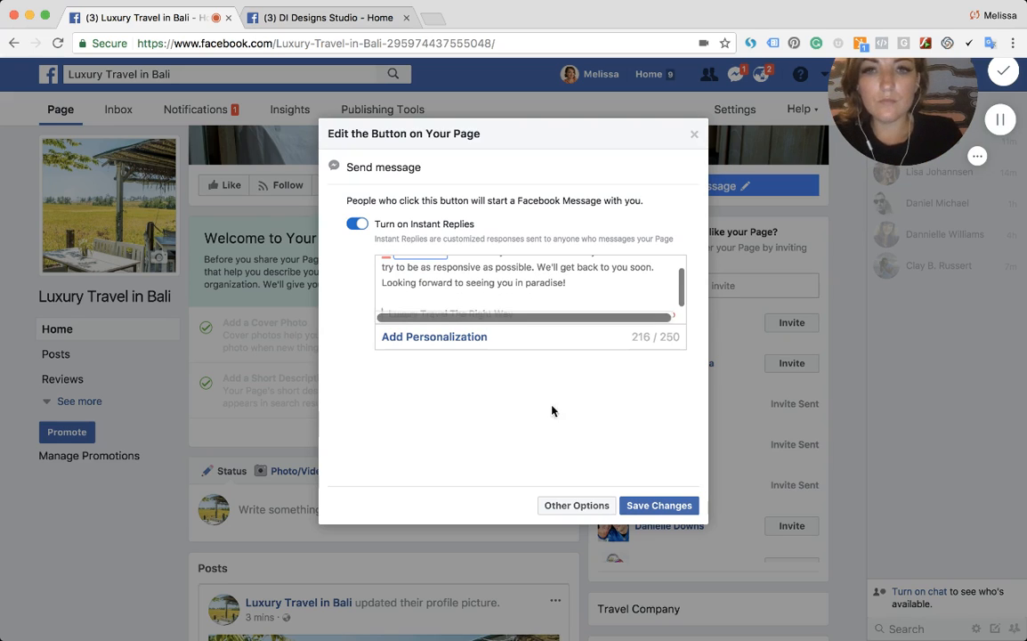
click(652, 504)
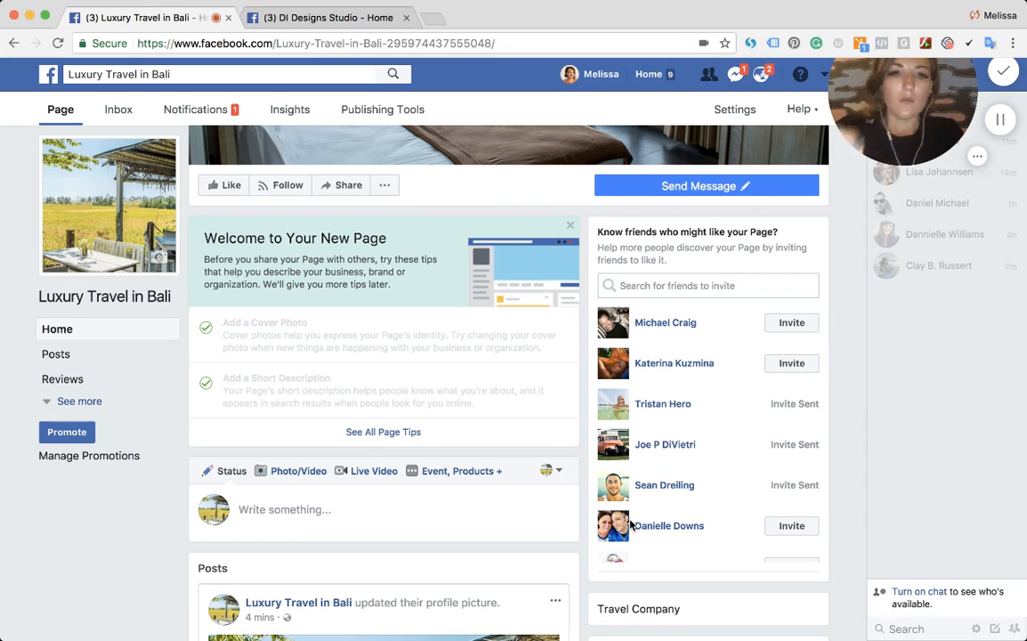
- Open all page tips and read through the suggested tips
click(381, 433)
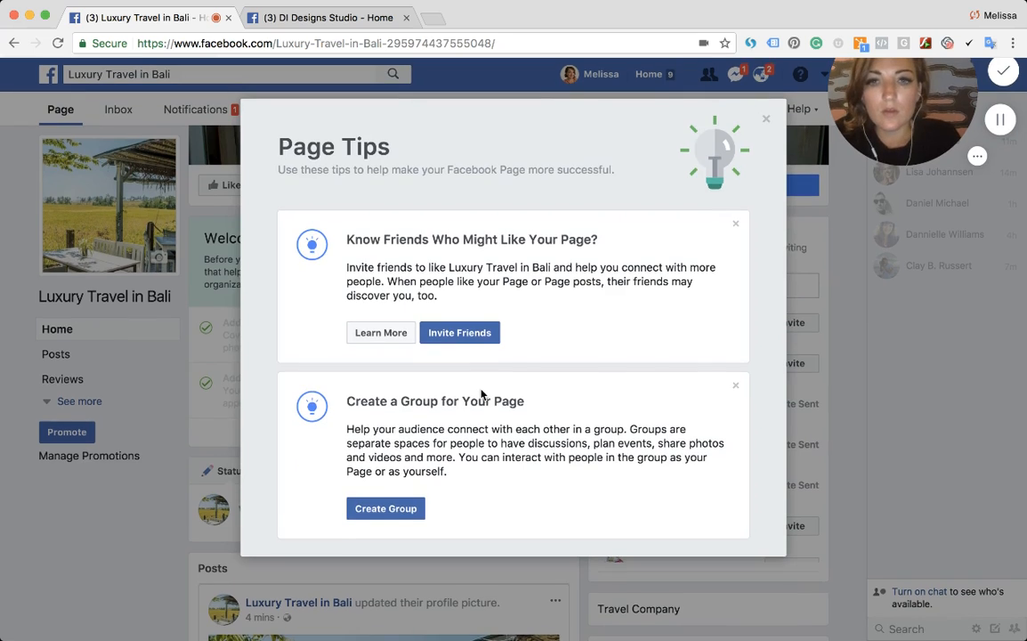
drag(366, 401, 503, 401)
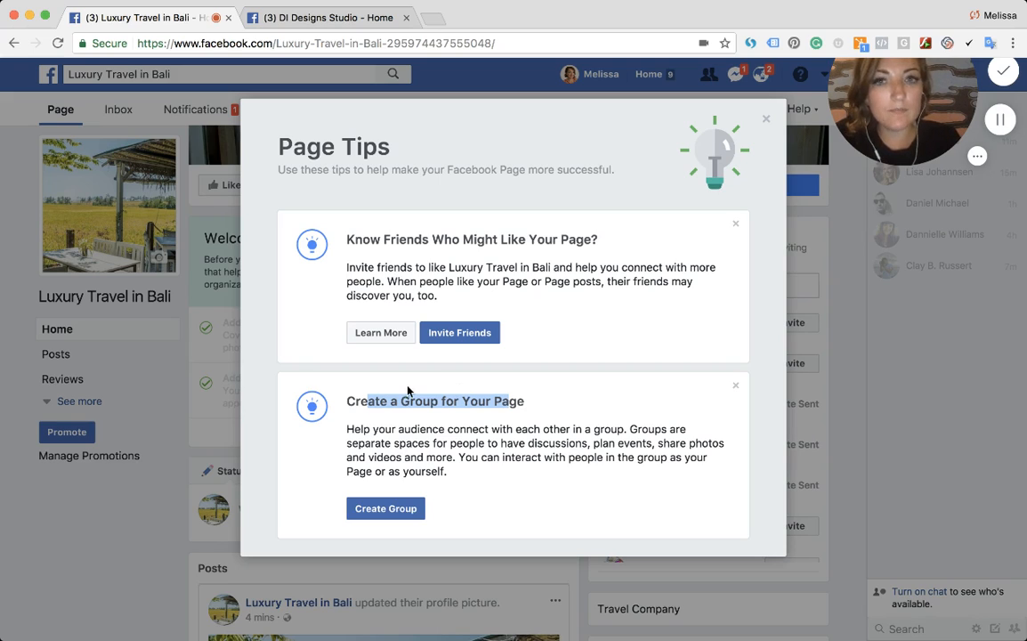
drag(355, 401, 529, 410)
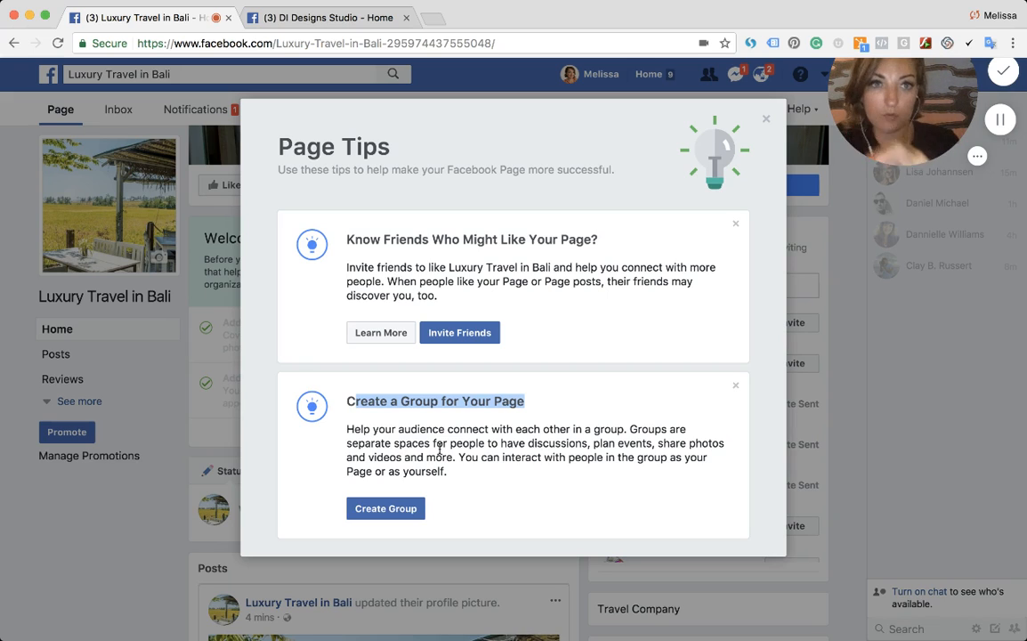
click(419, 385)
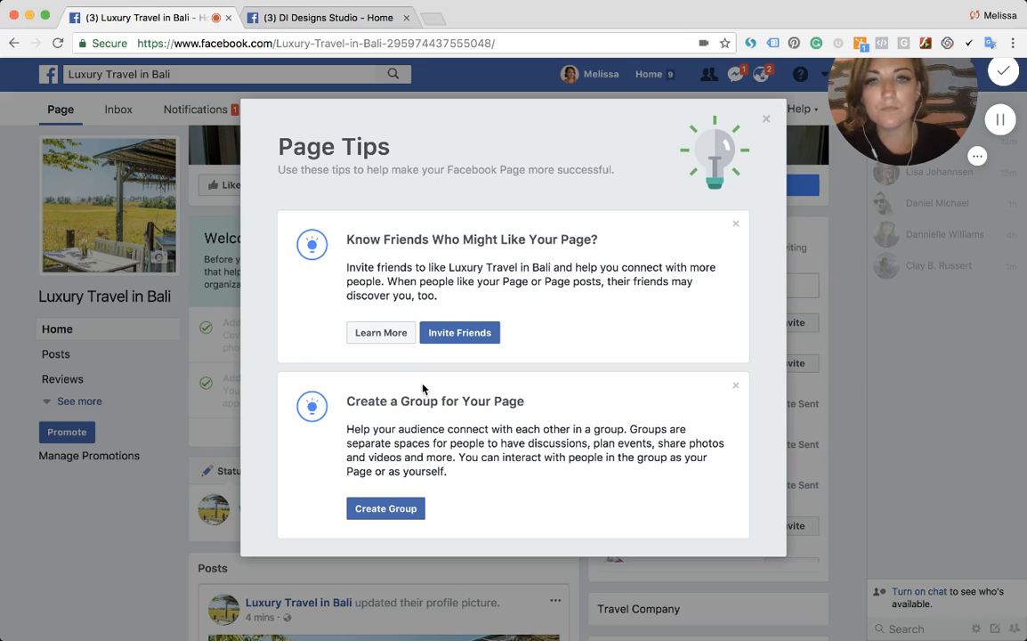
drag(347, 239, 597, 240)
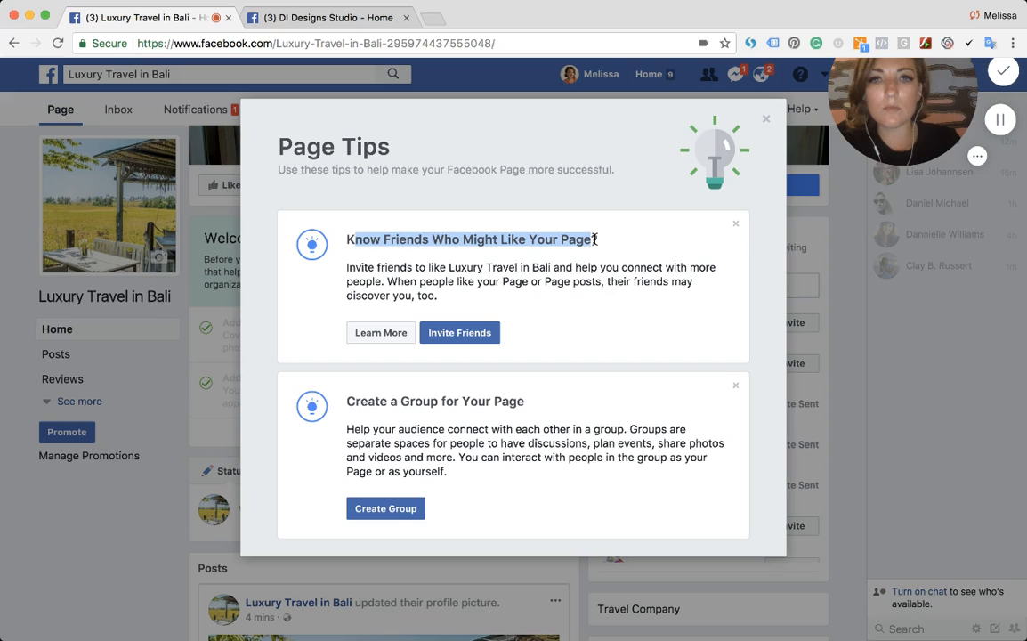
triple_click(388, 276)
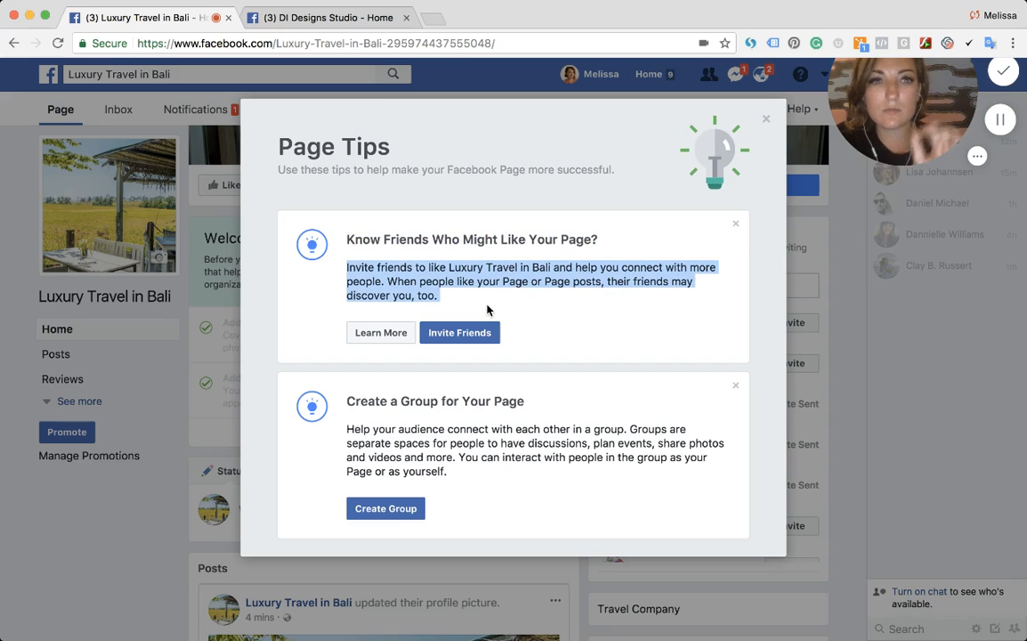
- Open the invite-friends dialog from the tips and review the friend list and Messenger option
click(483, 333)
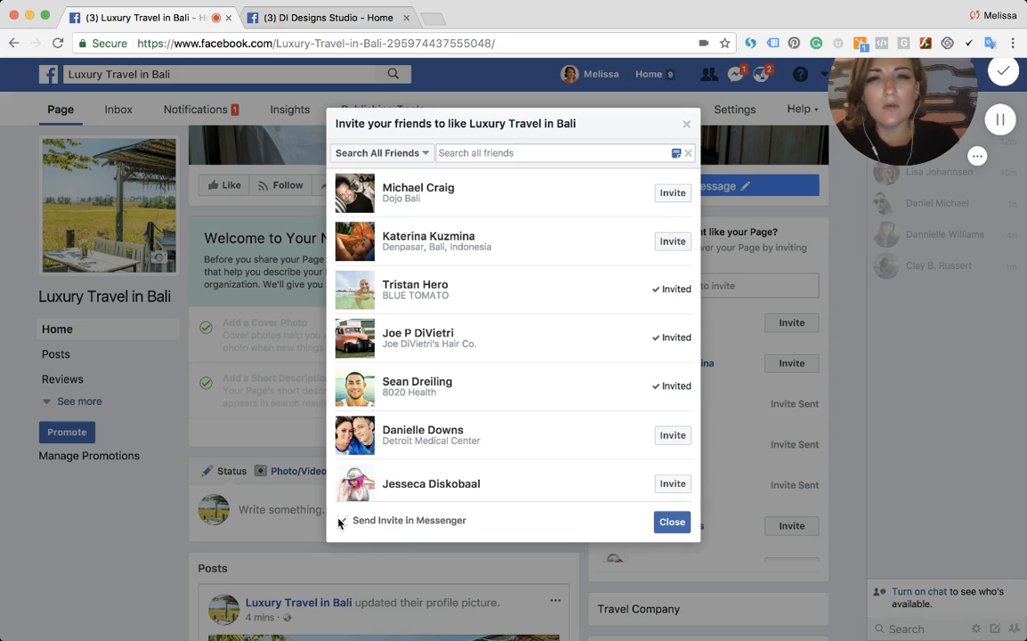
scroll(614, 399, down, 2)
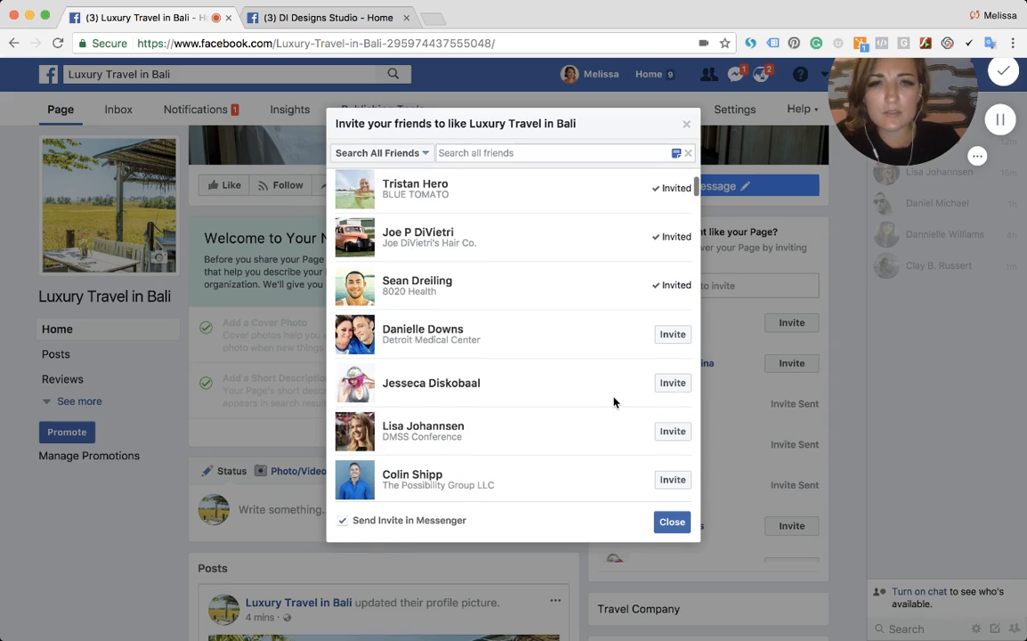
scroll(612, 400, down, 1)
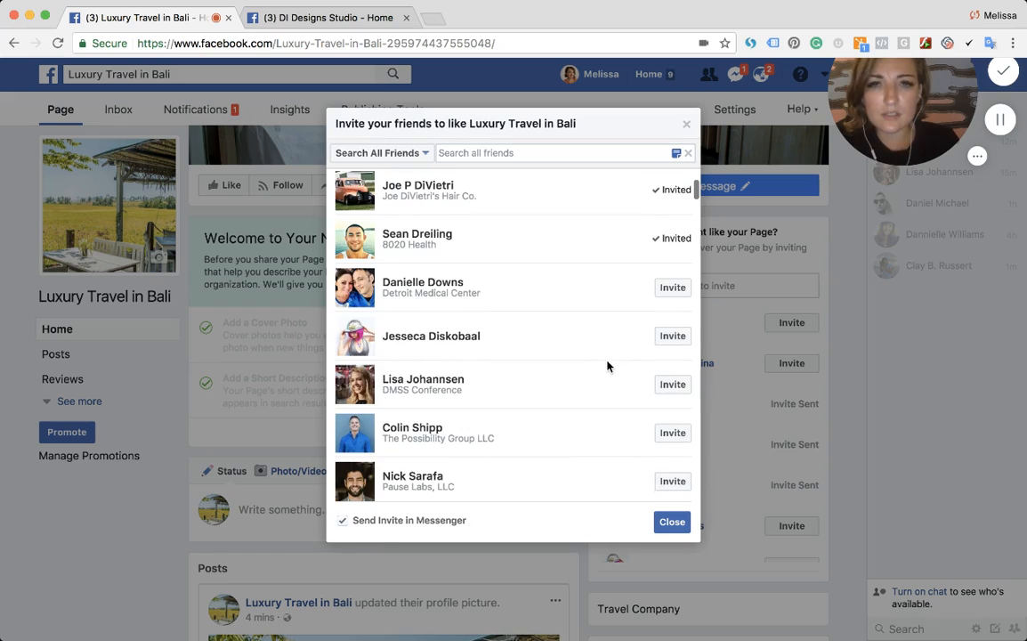
scroll(606, 365, up, 3)
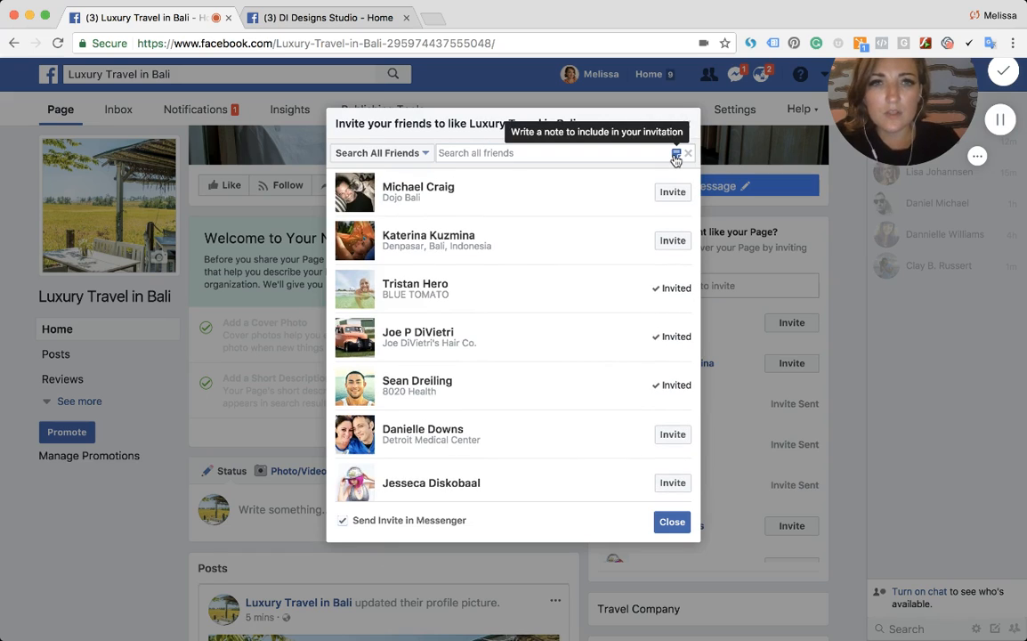
drag(337, 525, 466, 525)
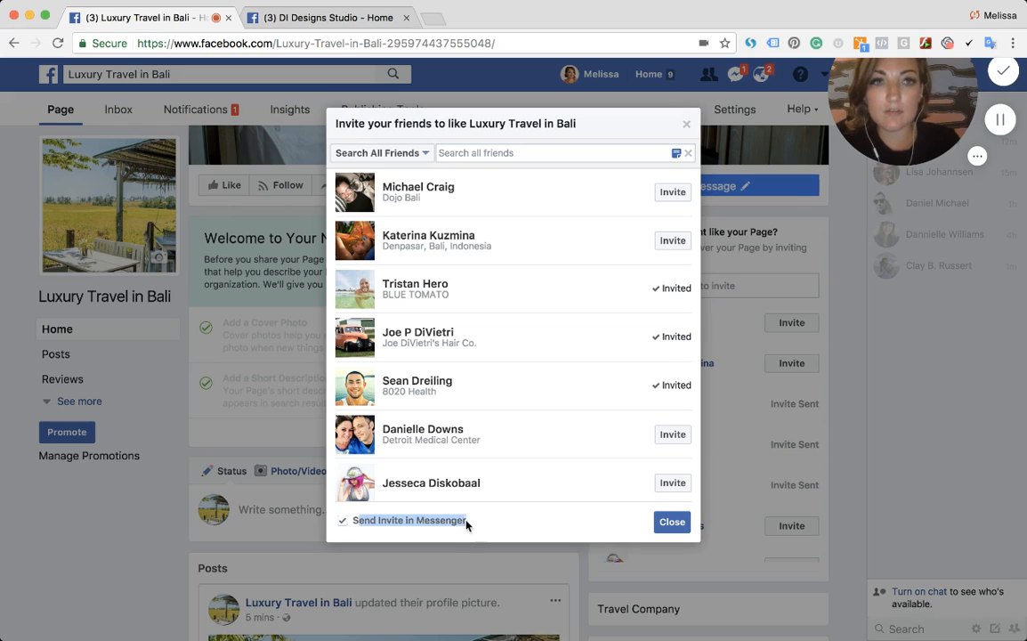
- Add a note to the invite: "Hey! Created a new LIKE page to offer recommendations when traveling to Bali! Let me know what you think!" signed with the sender's first name
click(676, 153)
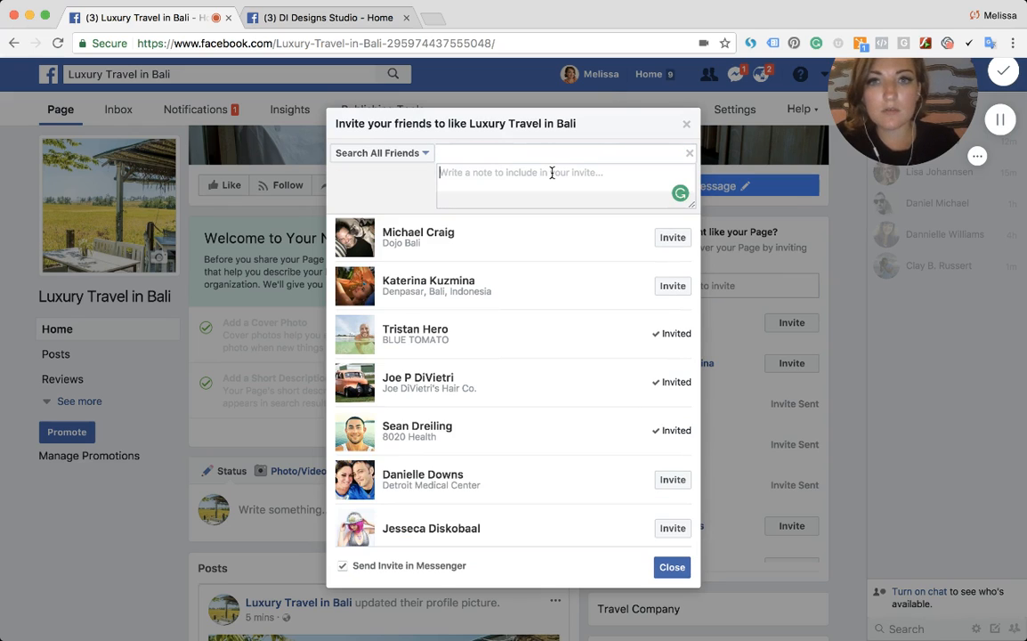
text(Hey!)
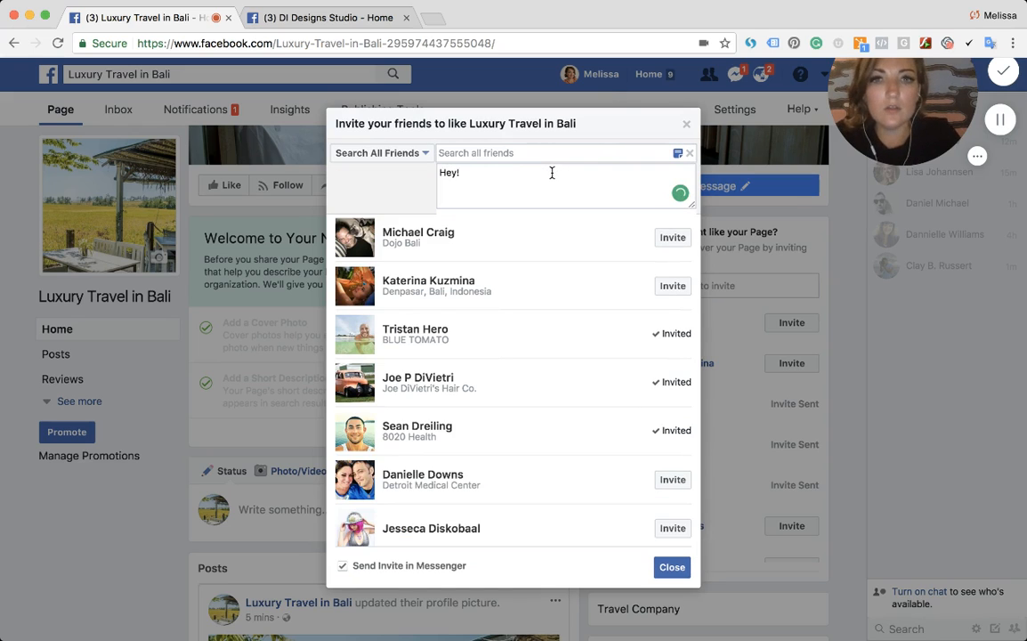
text( Created)
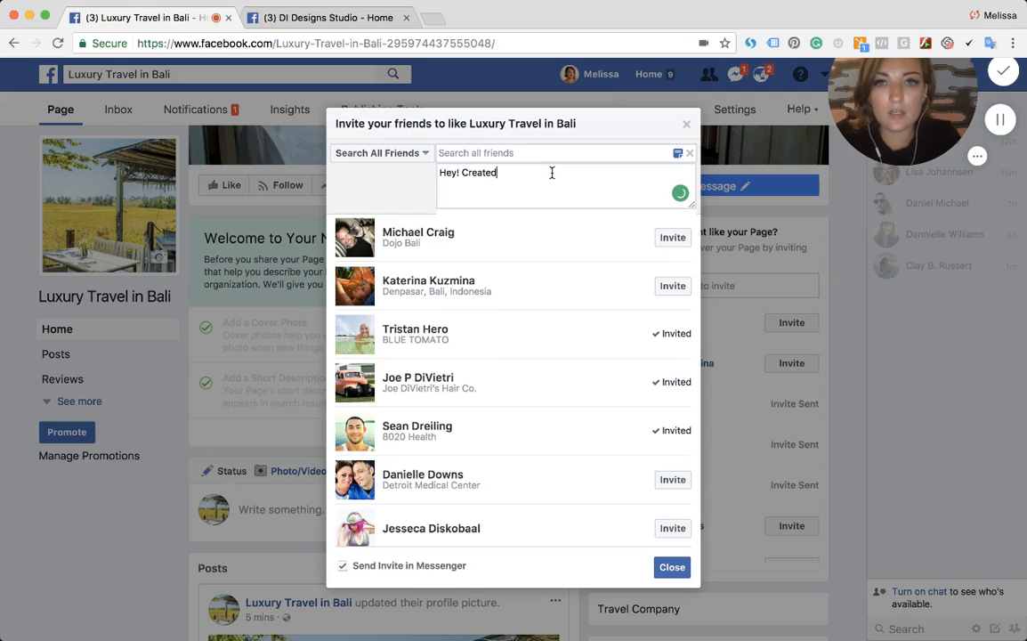
text( a new LiKE page to )
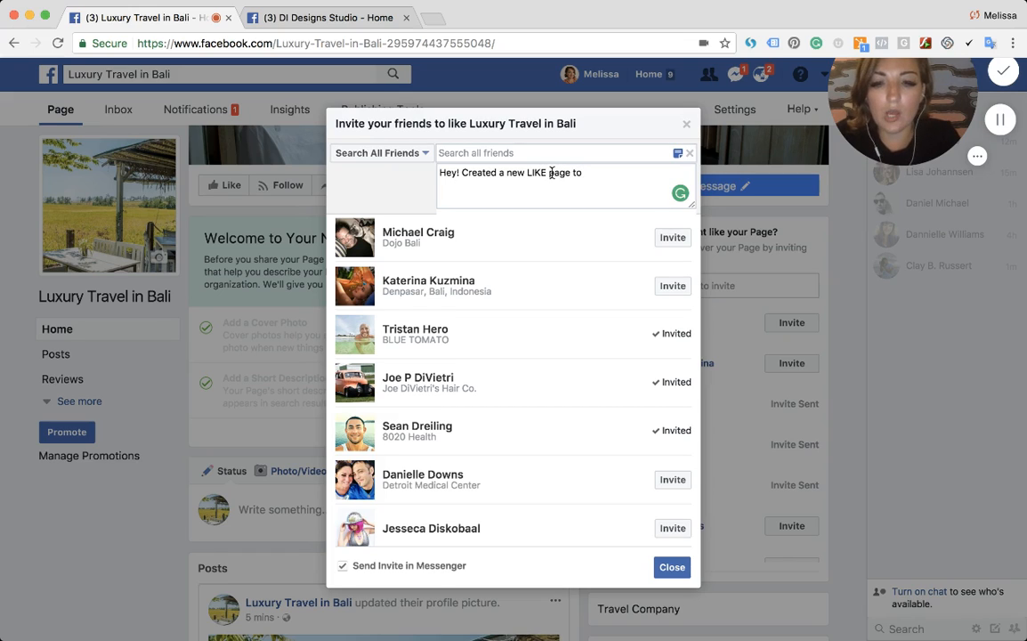
text(offer reco)
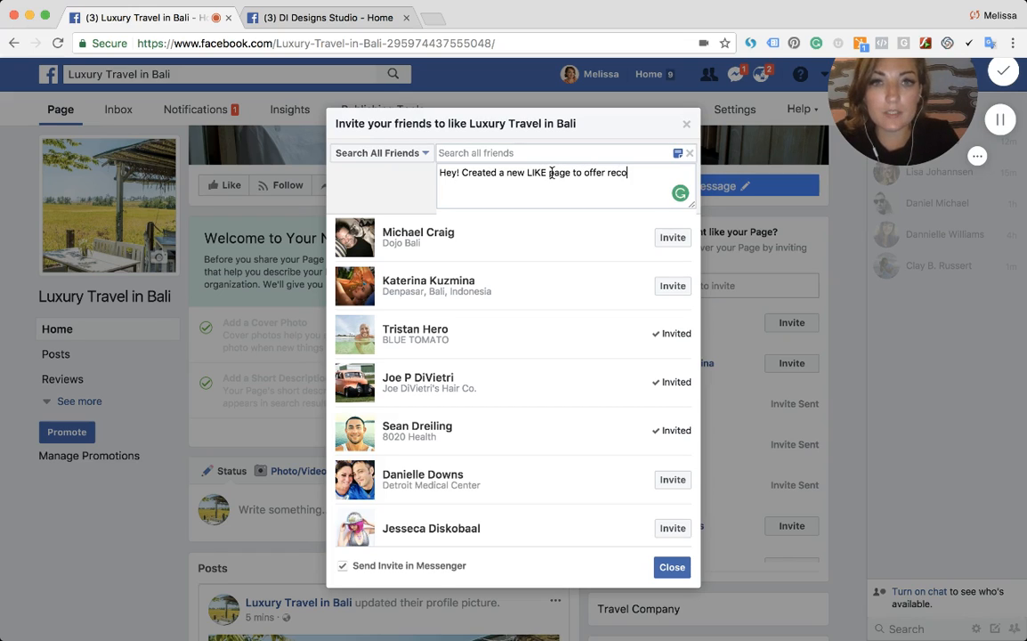
text(mmendations when)
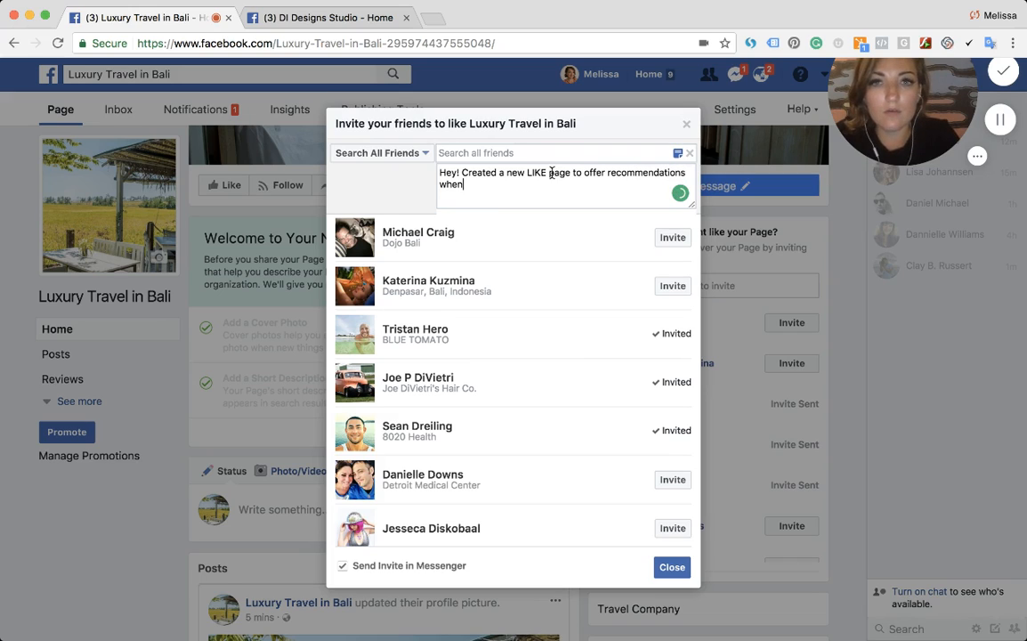
text( traveling to Ba)
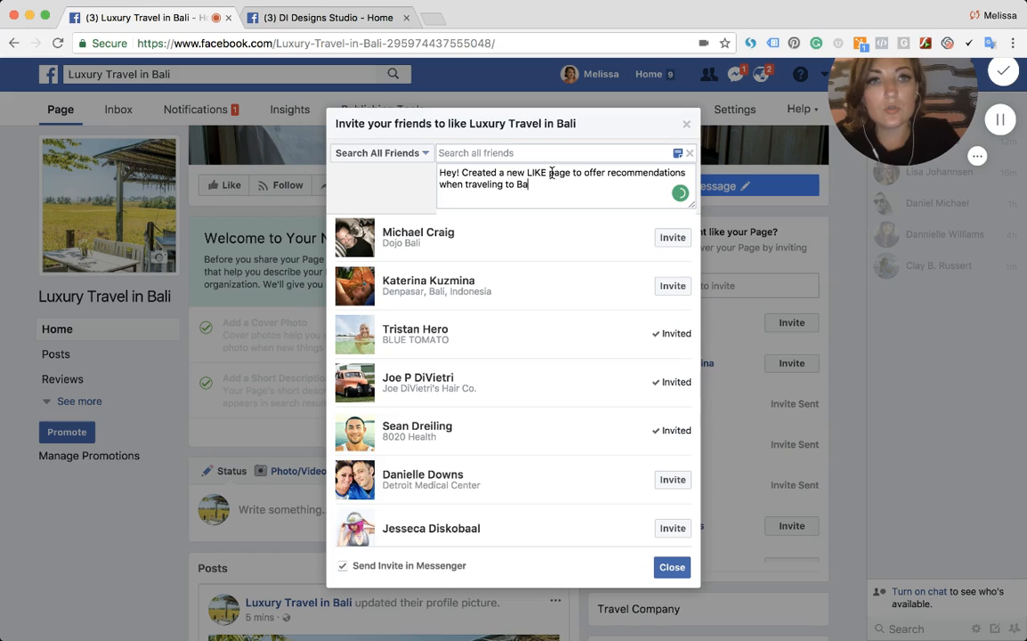
text(li! Let me kno)
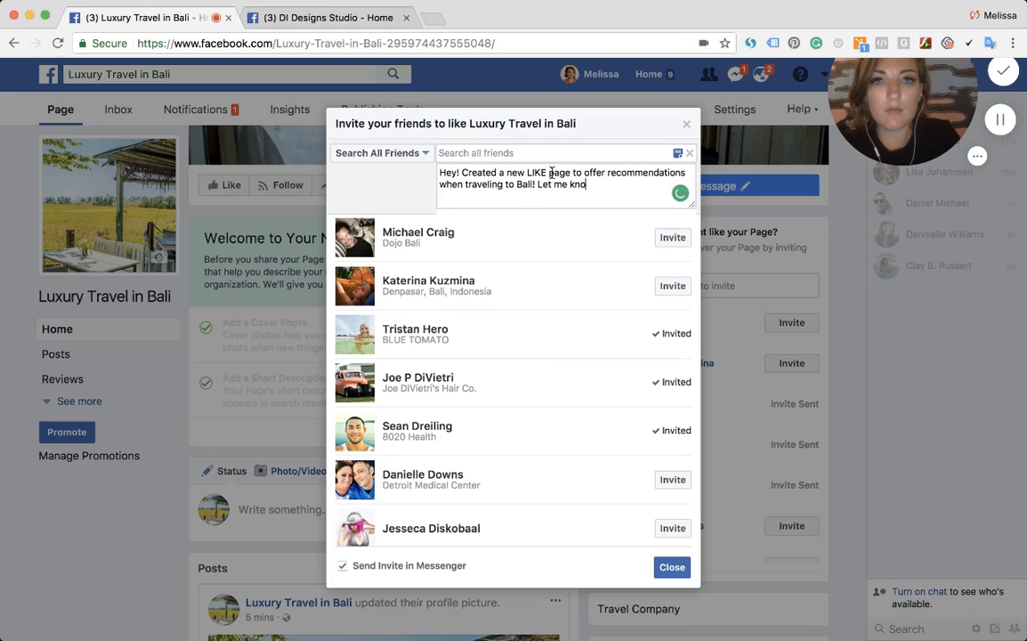
text(w what you thnk 0)
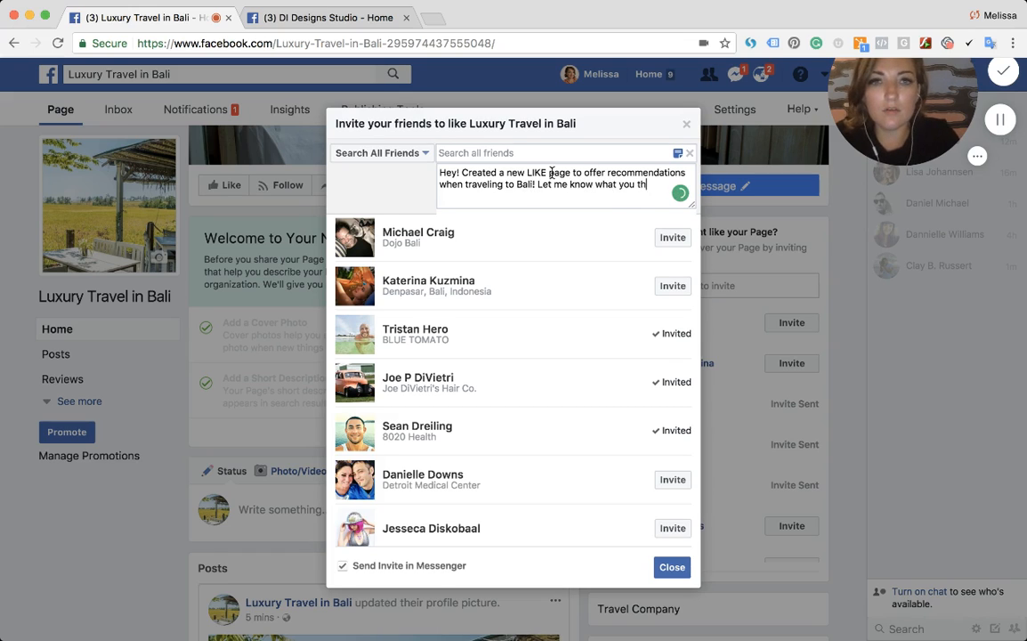
key(BackSpace)
key(BackSpace)
key(BackSpace)
key(BackSpace)
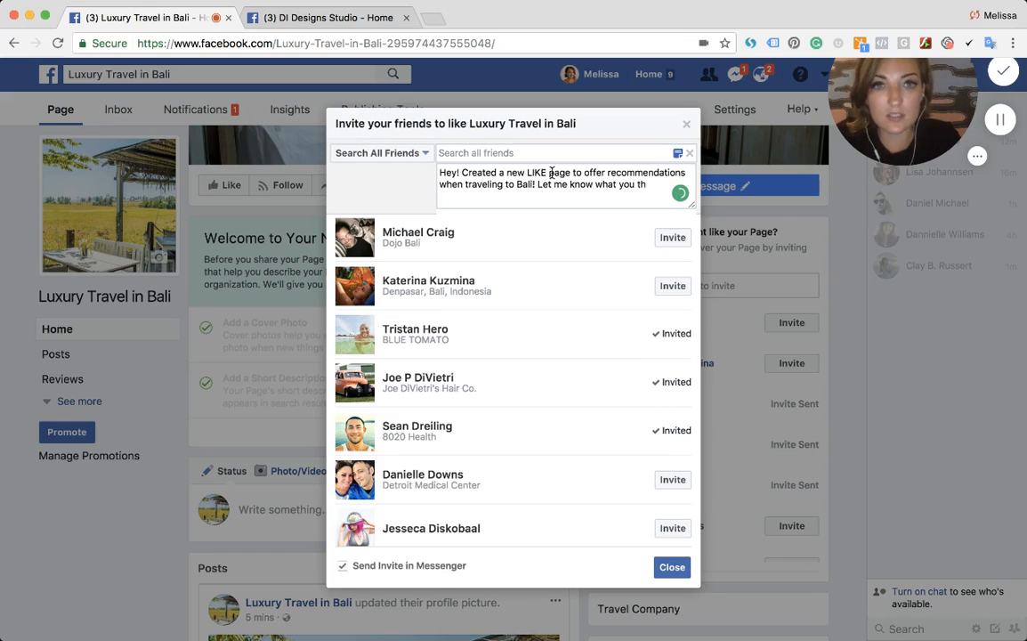
text(ink)
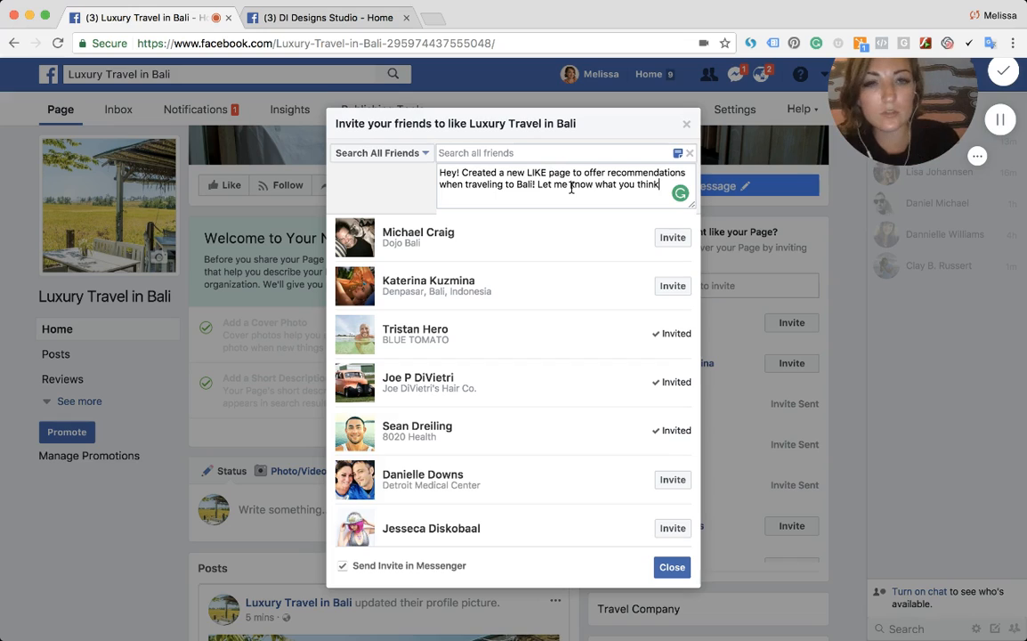
text(! - Melissa)
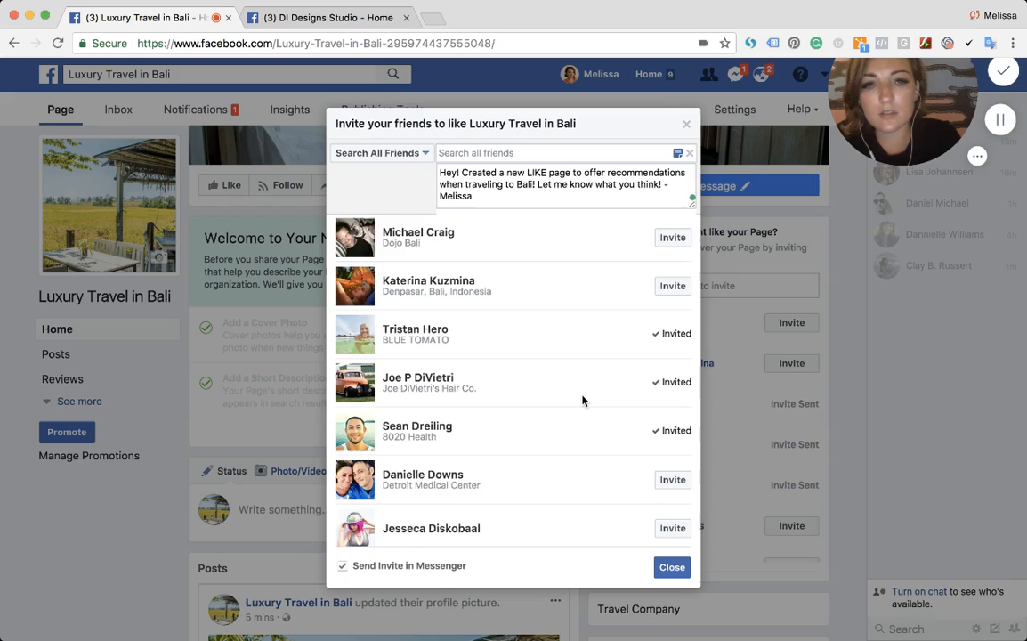
- Send page invitations to several more friends further down the list, then close the invite dialog
scroll(582, 400, down, 2)
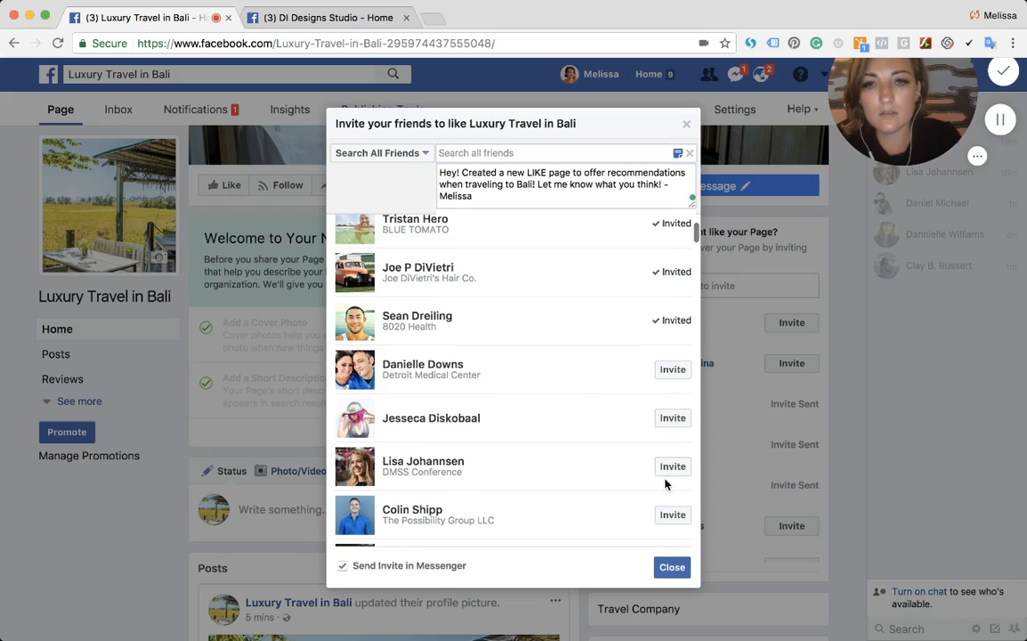
click(673, 419)
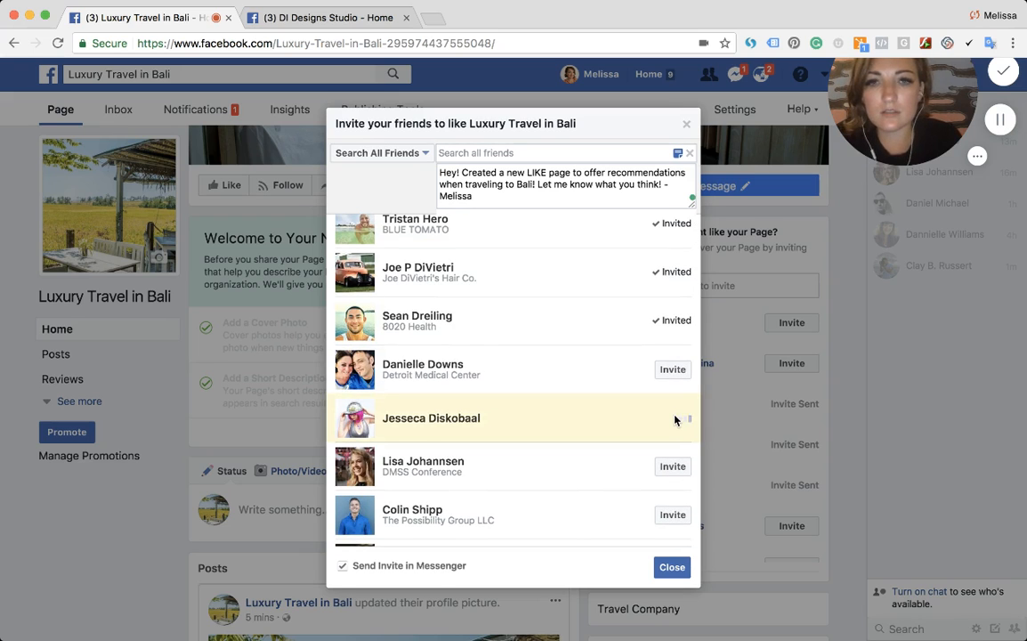
scroll(667, 471, down, 1)
scroll(668, 463, down, 2)
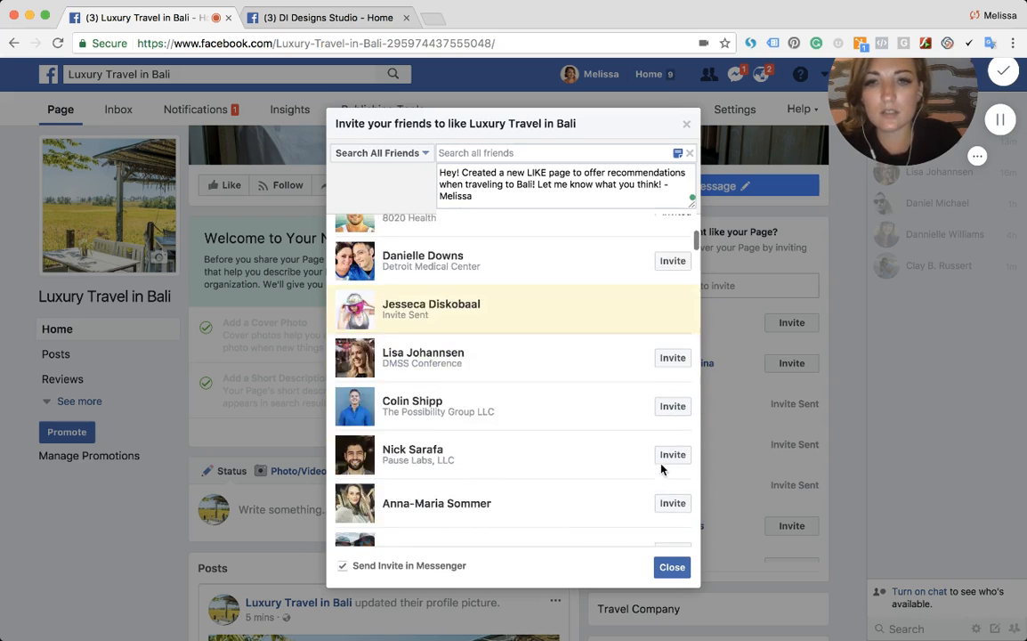
click(672, 438)
scroll(669, 443, down, 5)
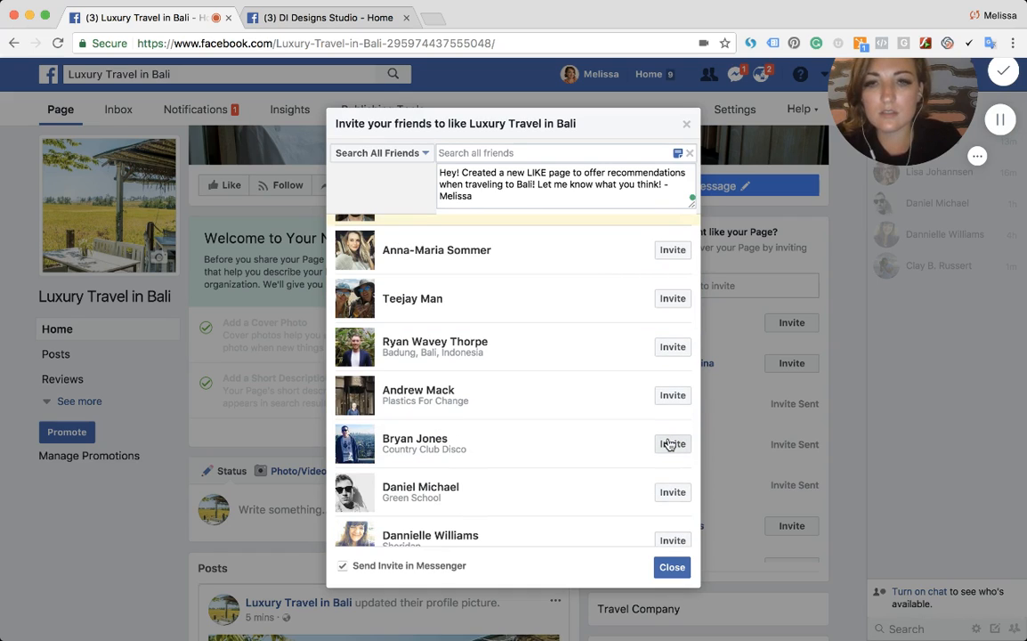
click(672, 347)
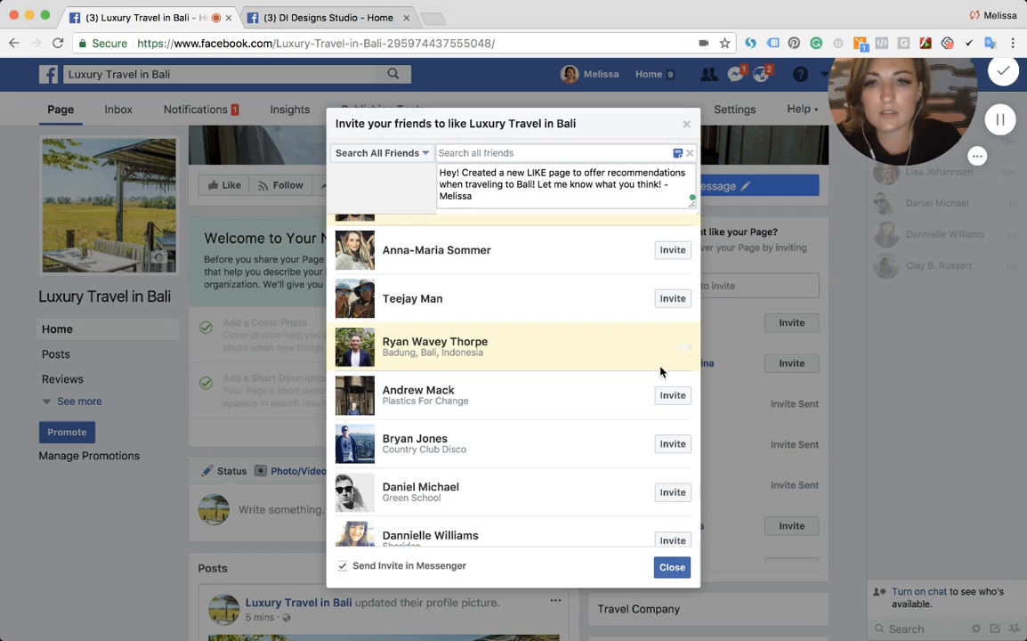
click(673, 492)
click(672, 540)
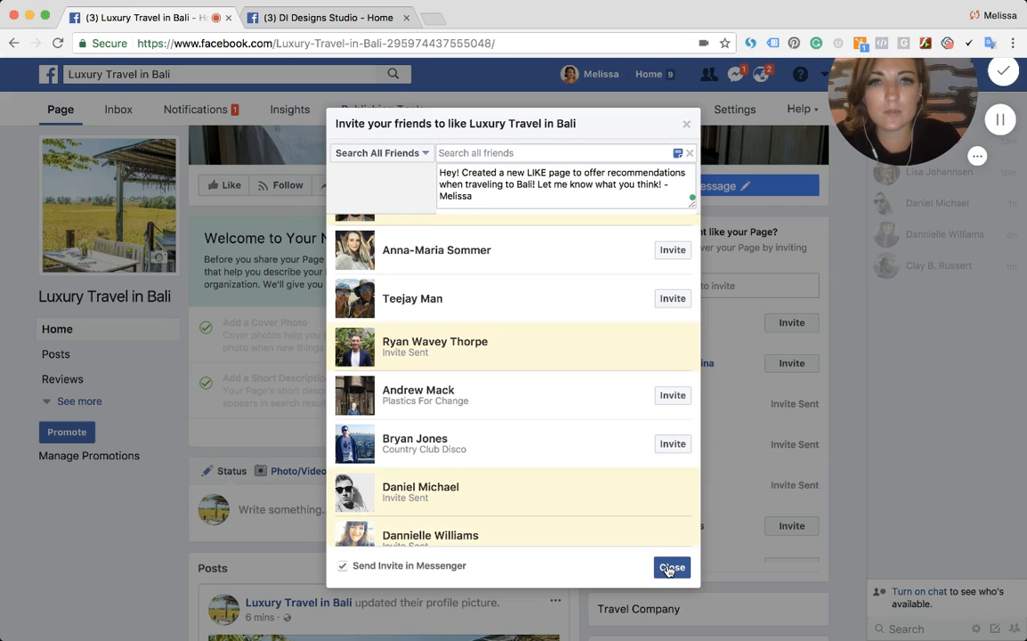
click(669, 569)
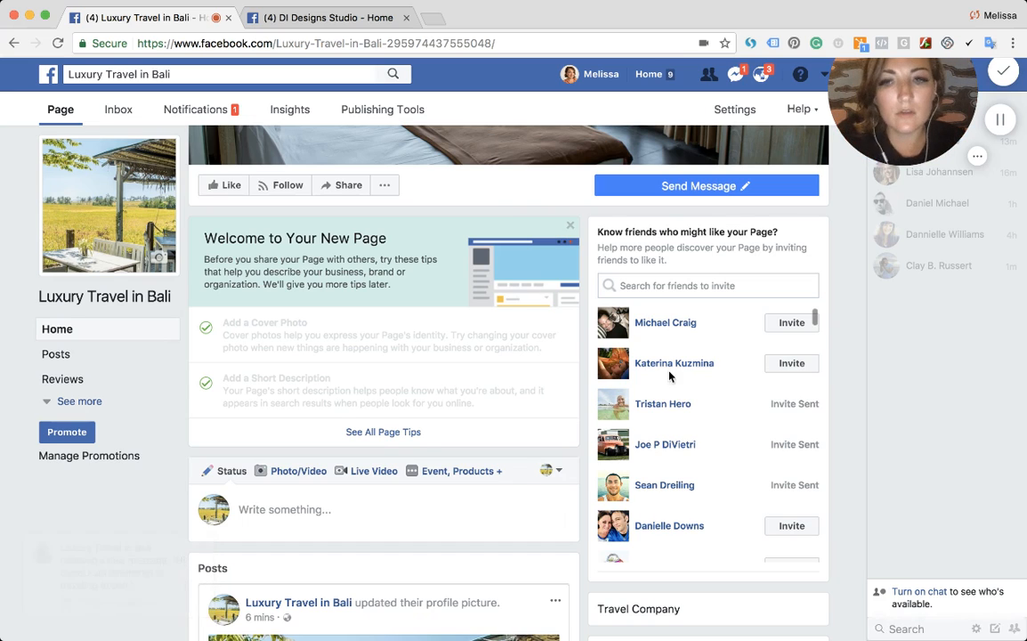
- Open the page's new-message notification and review the visitor's message and the automatic instant reply
click(760, 74)
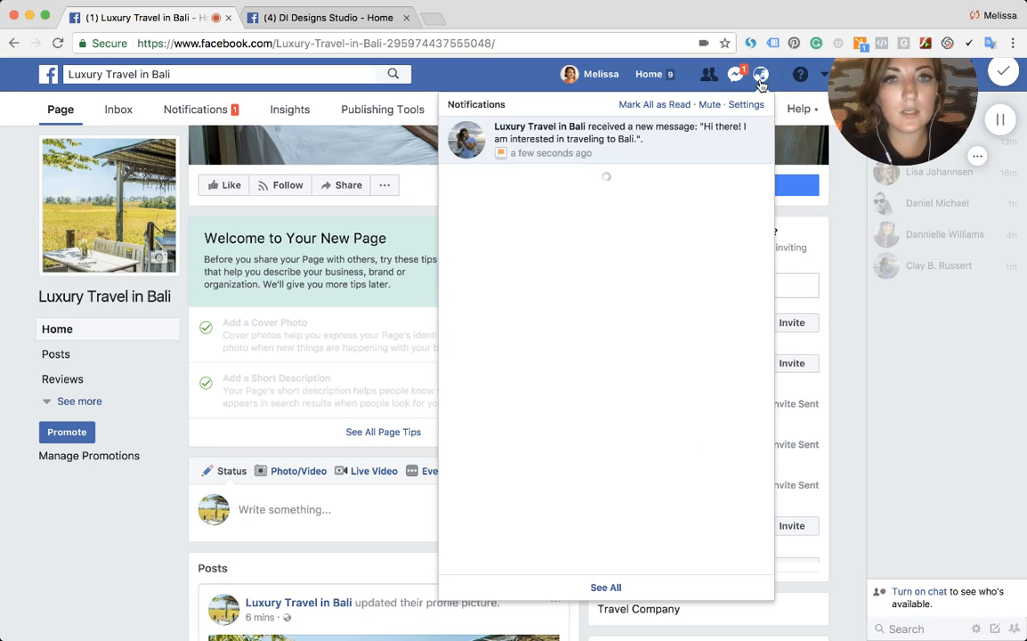
click(696, 140)
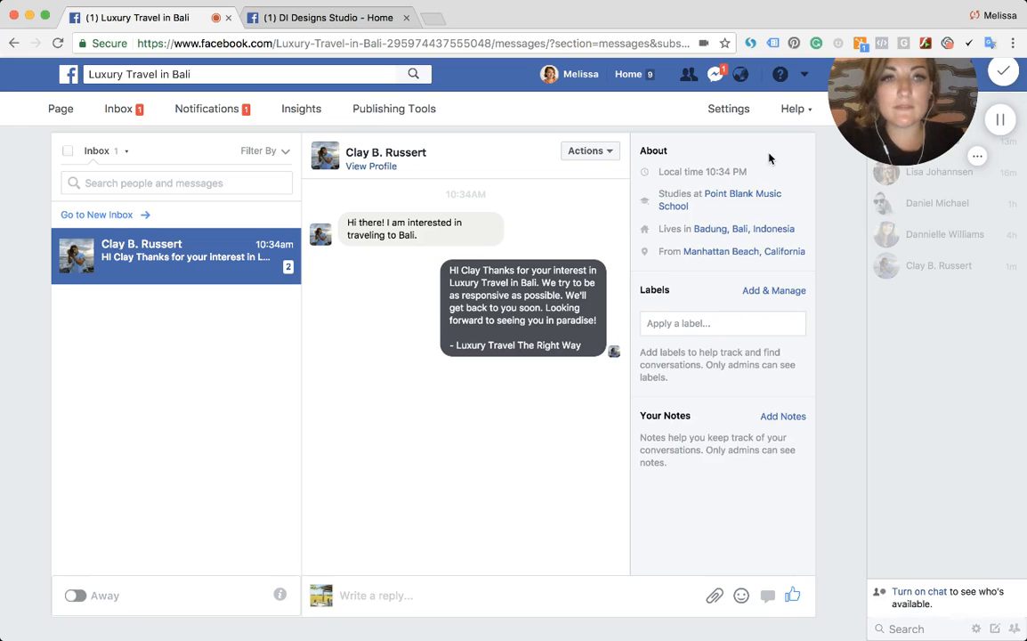
click(739, 73)
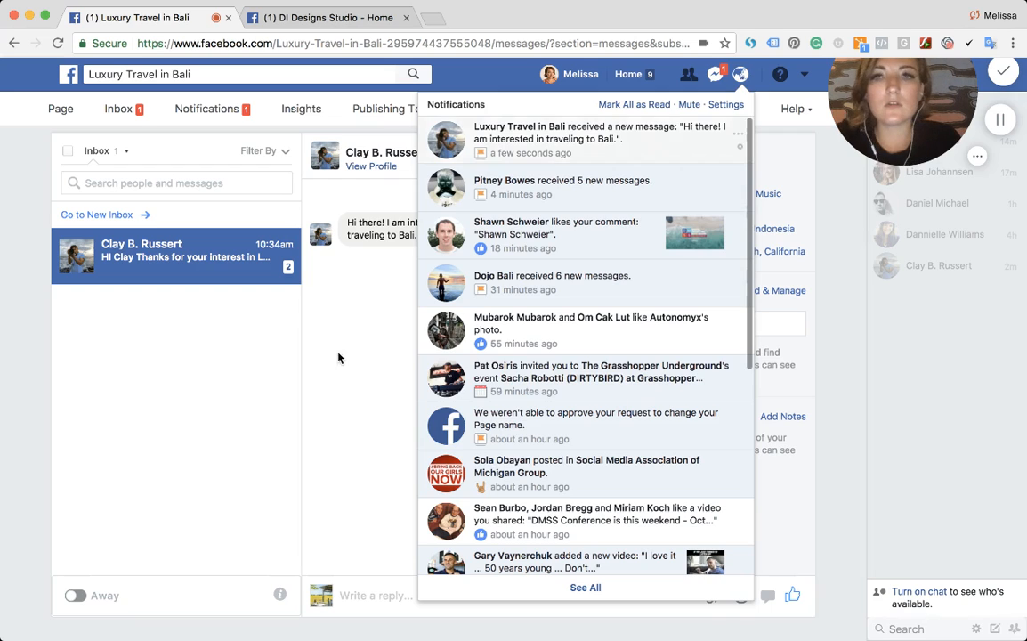
click(320, 318)
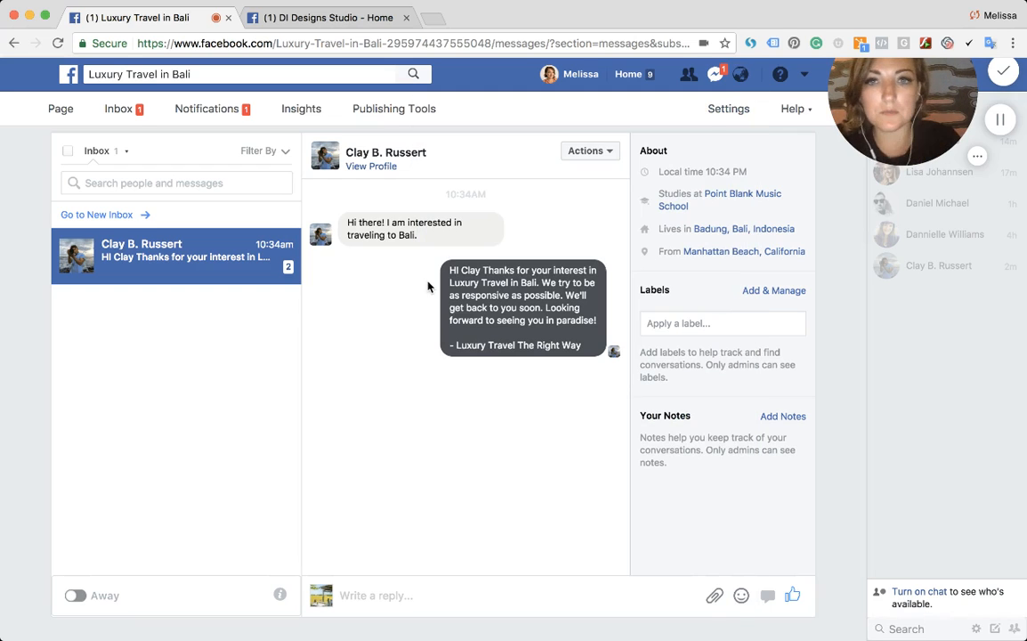
drag(346, 222, 417, 236)
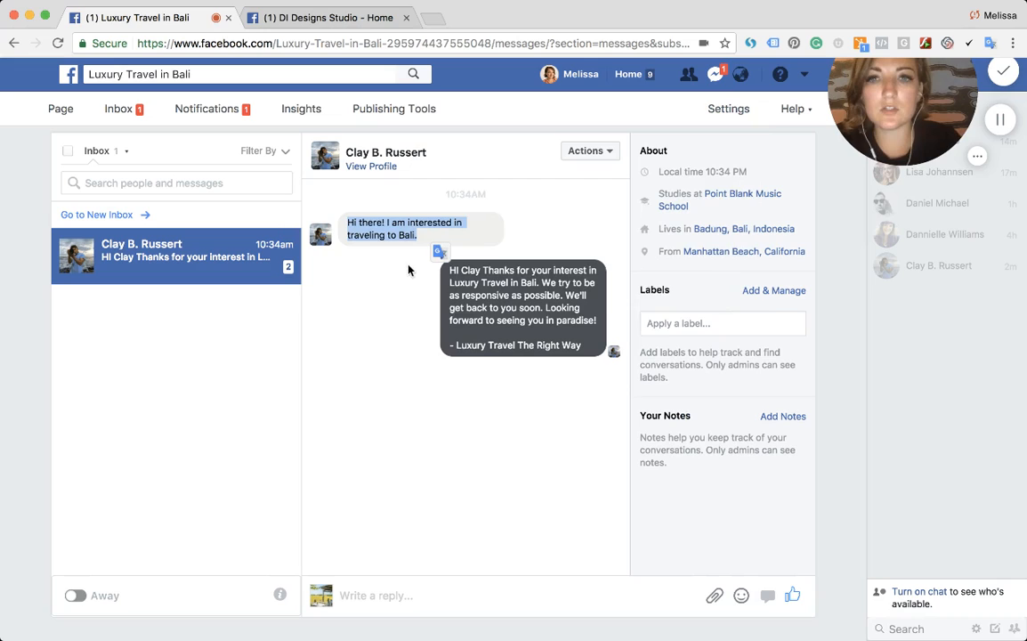
drag(469, 270, 530, 320)
click(516, 325)
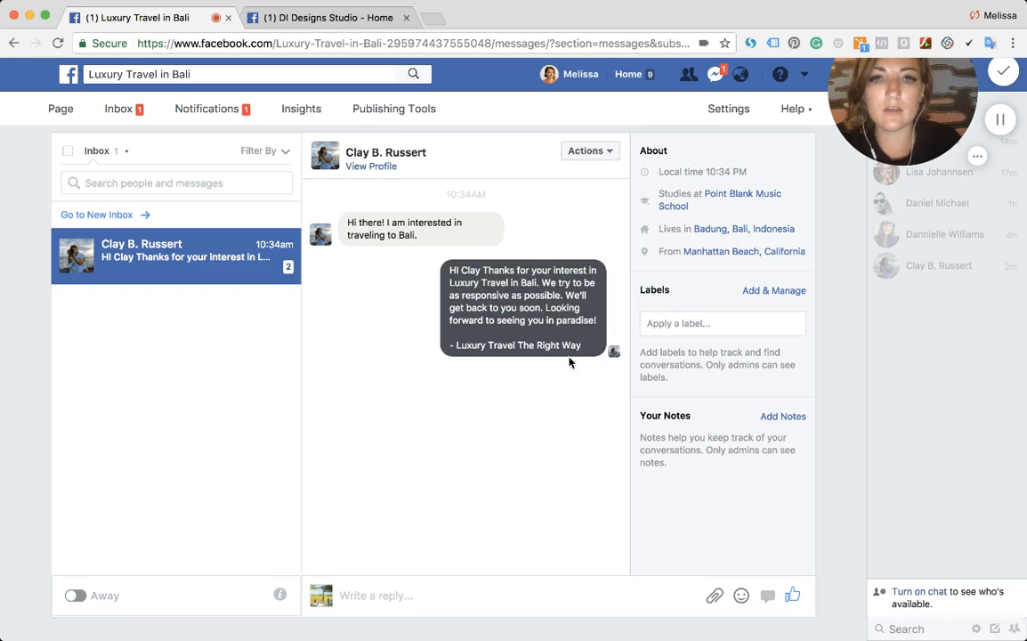
- Send Clay a reply looking forward to coordinating his experience in the Island of the Gods, asking for dates and interests, signed with the sender's first name
click(370, 594)
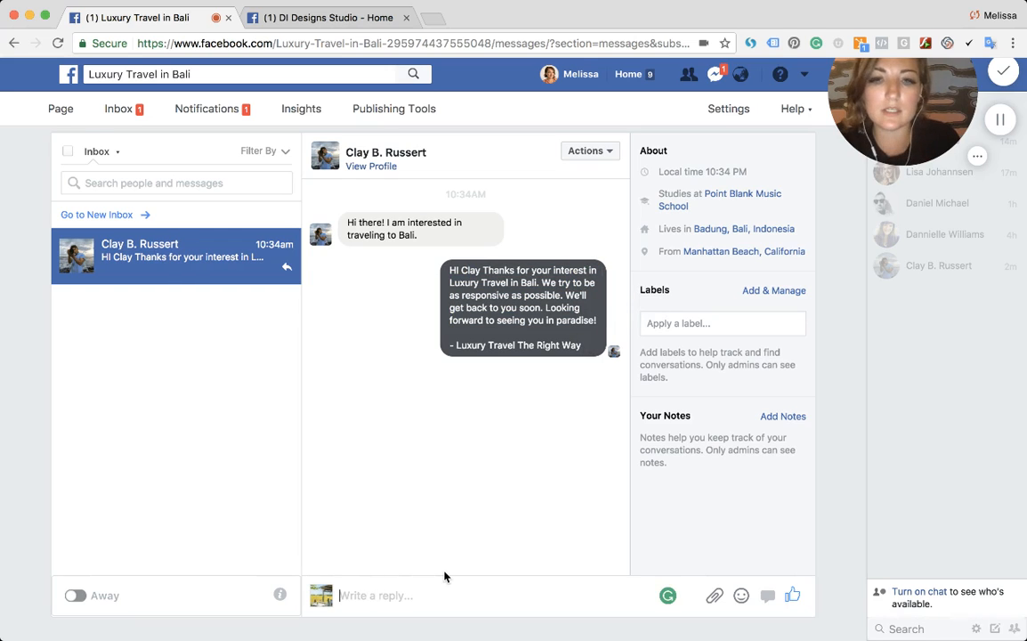
text(Look)
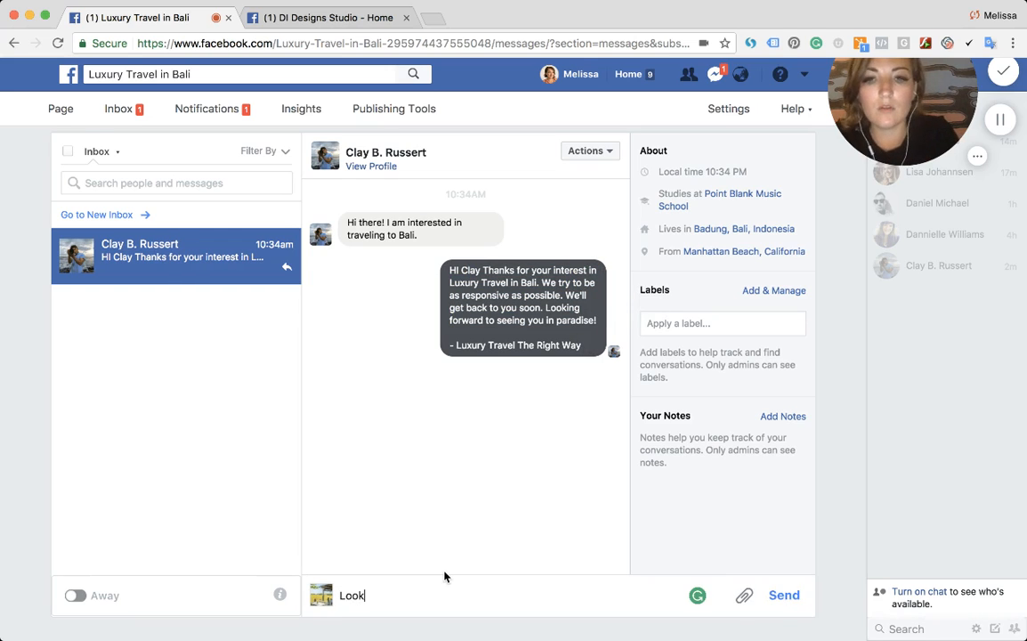
text(ing forward to )
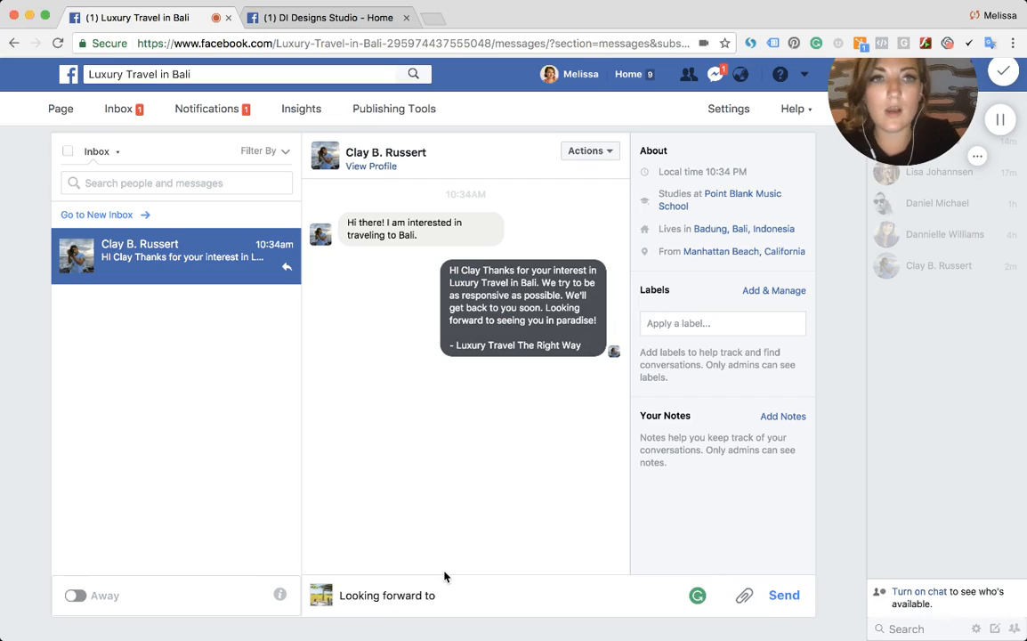
text(coordinating your)
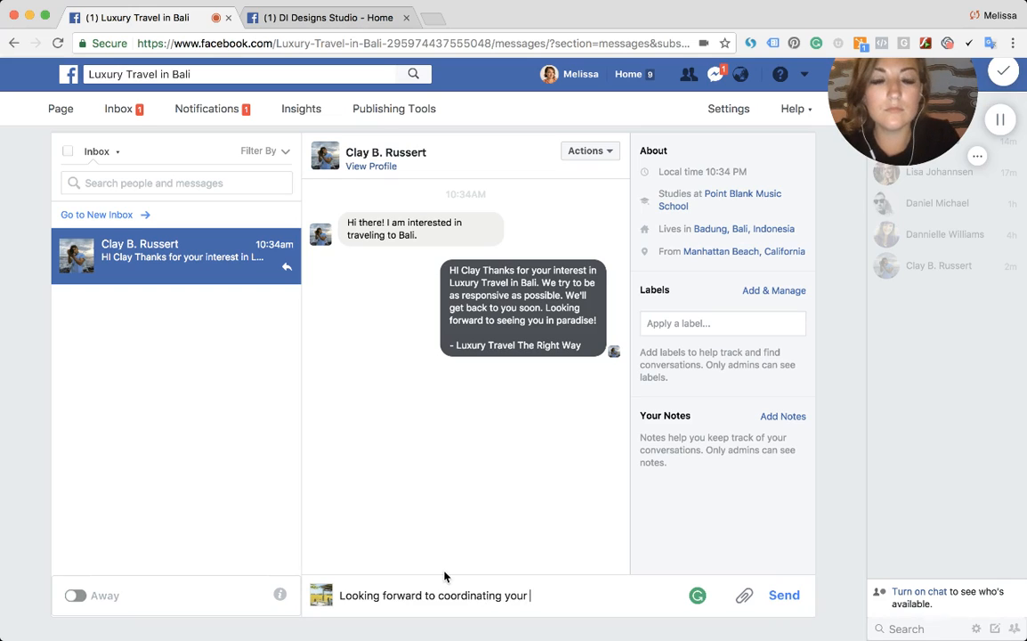
text( memo)
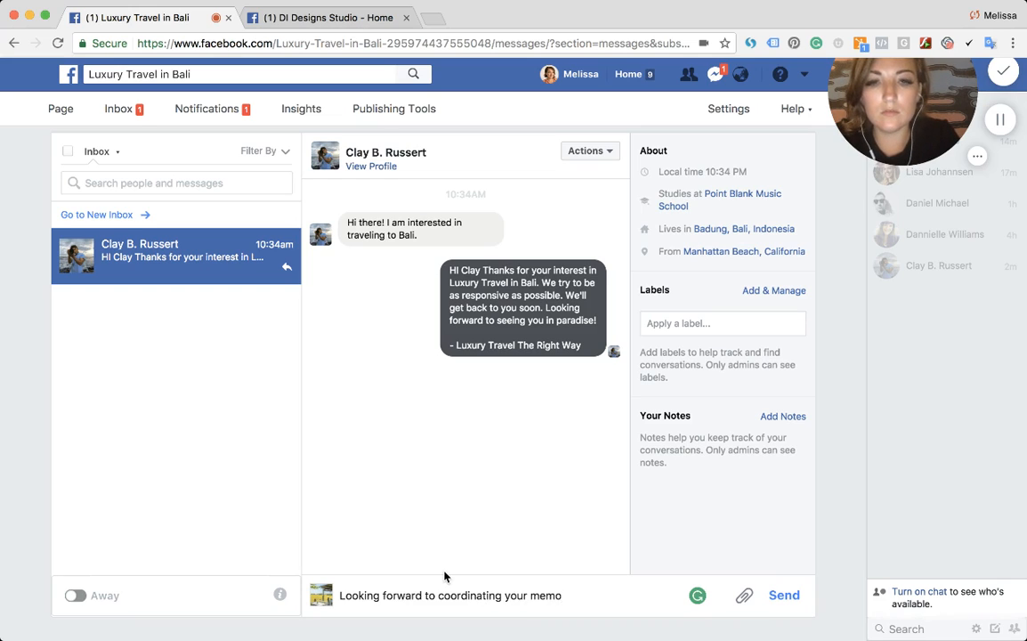
text(rable experience)
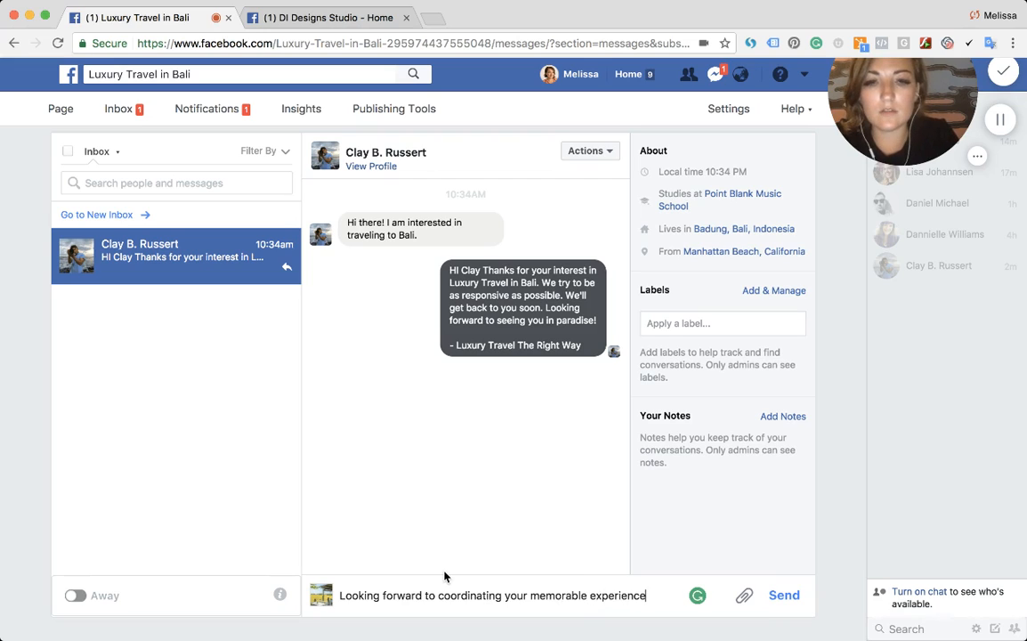
text( a)
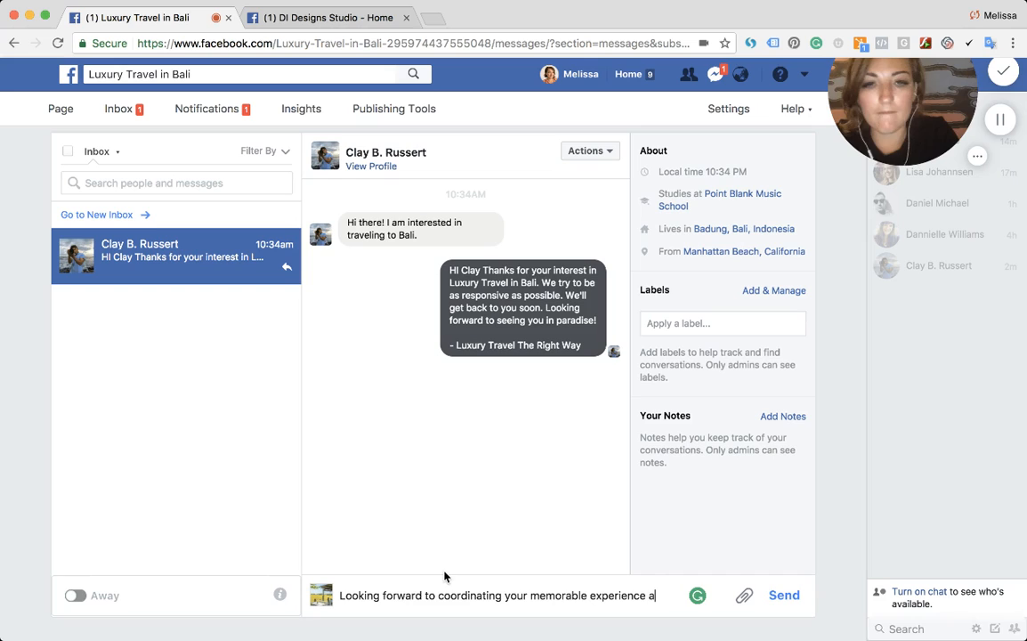
key(BackSpace)
text(in the Island of)
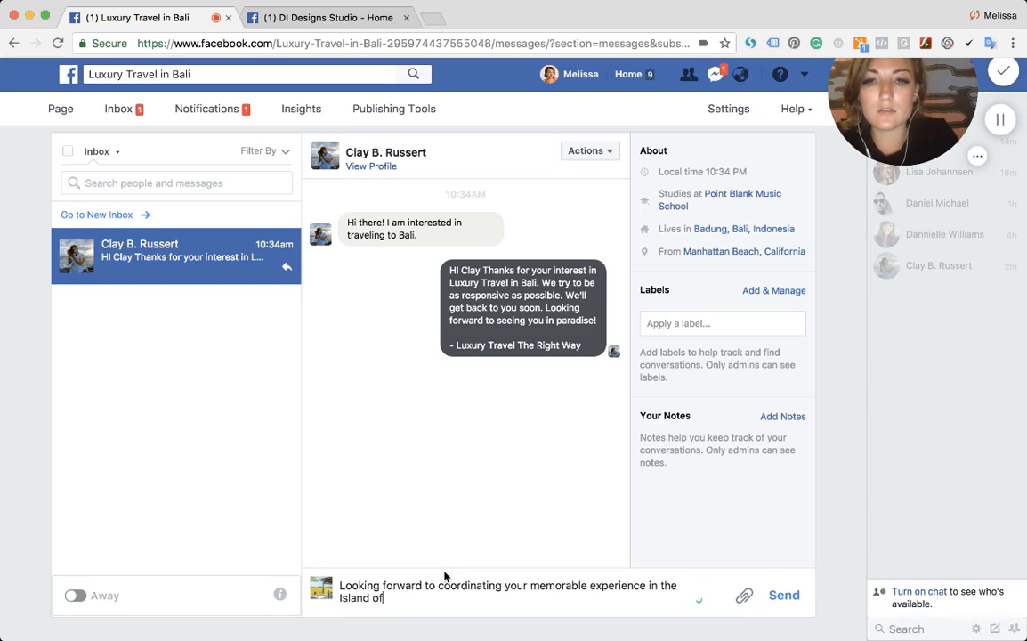
text( Gods)
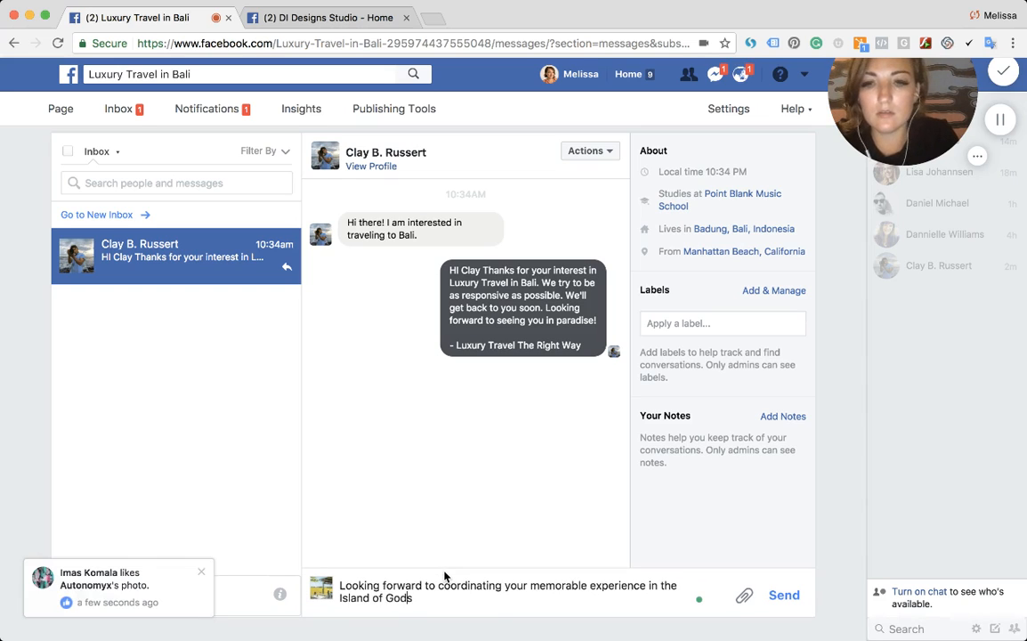
key(Left)
text(the Gods)
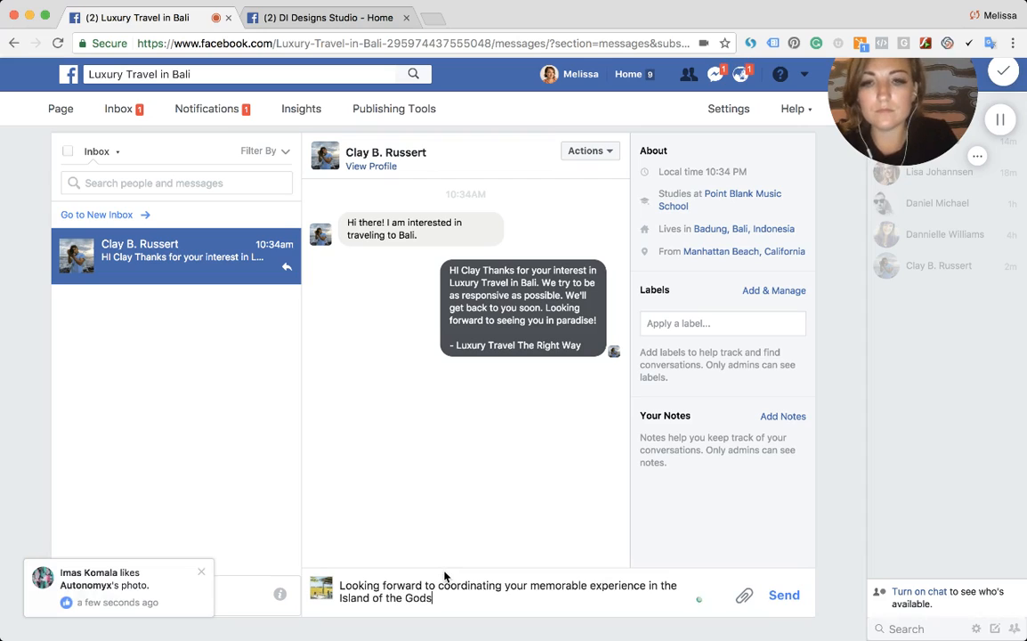
text( -- Will sen)
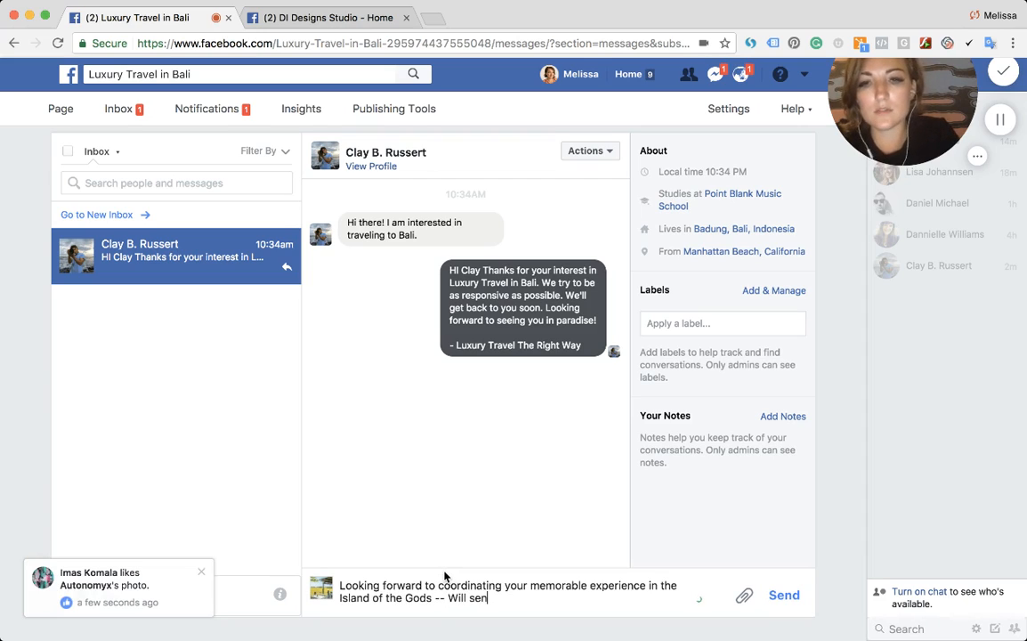
text(d you details on how to)
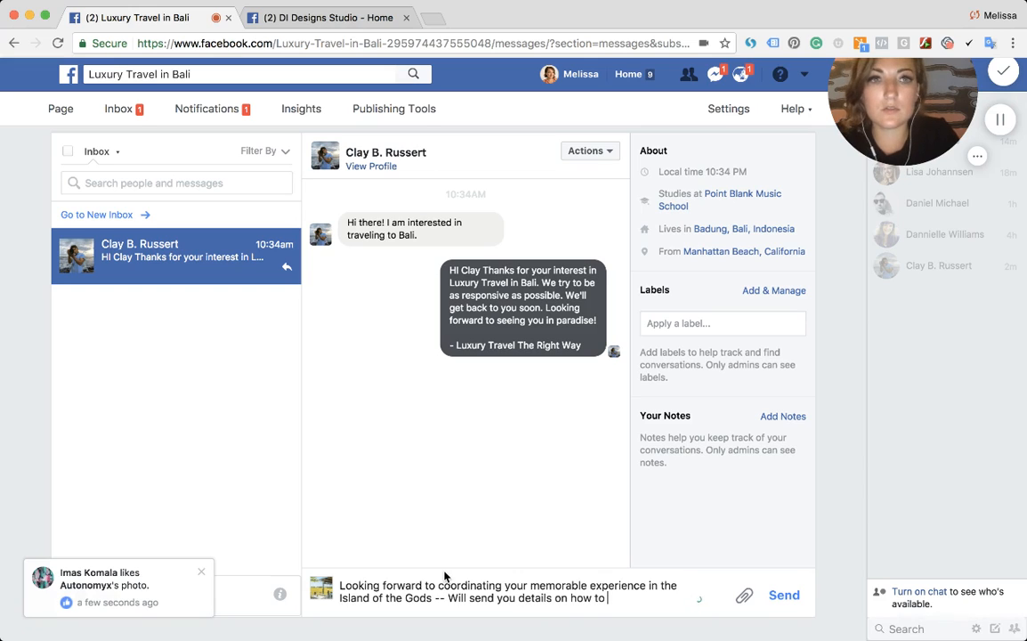
key(BackSpace)
key(BackSpace)
key(BackSpace)
key(BackSpace)
key(BackSpace)
key(BackSpace)
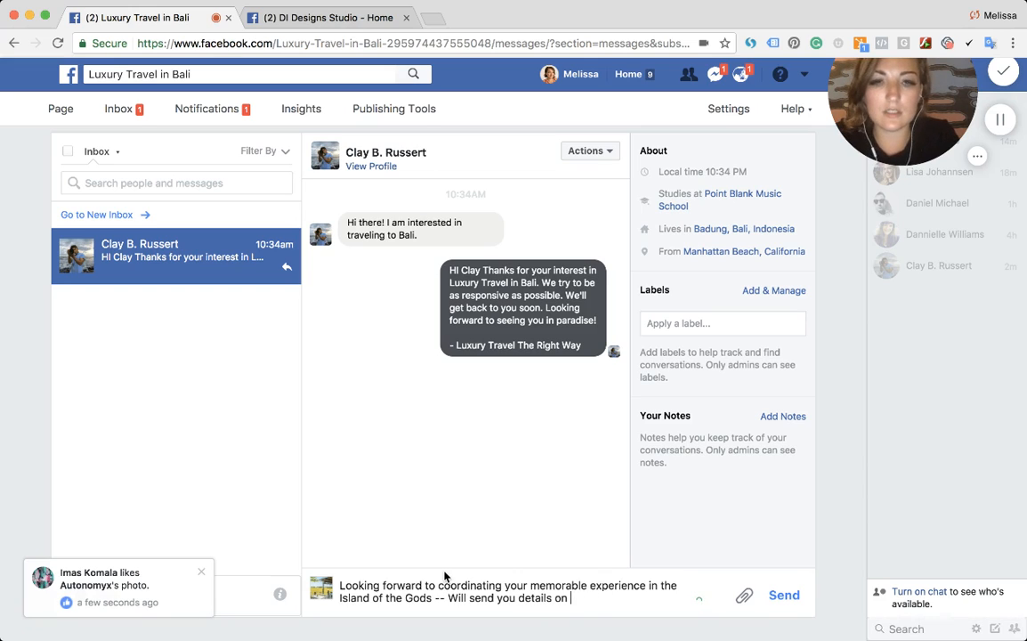
text(dates)
key(BackSpace)
text(,)
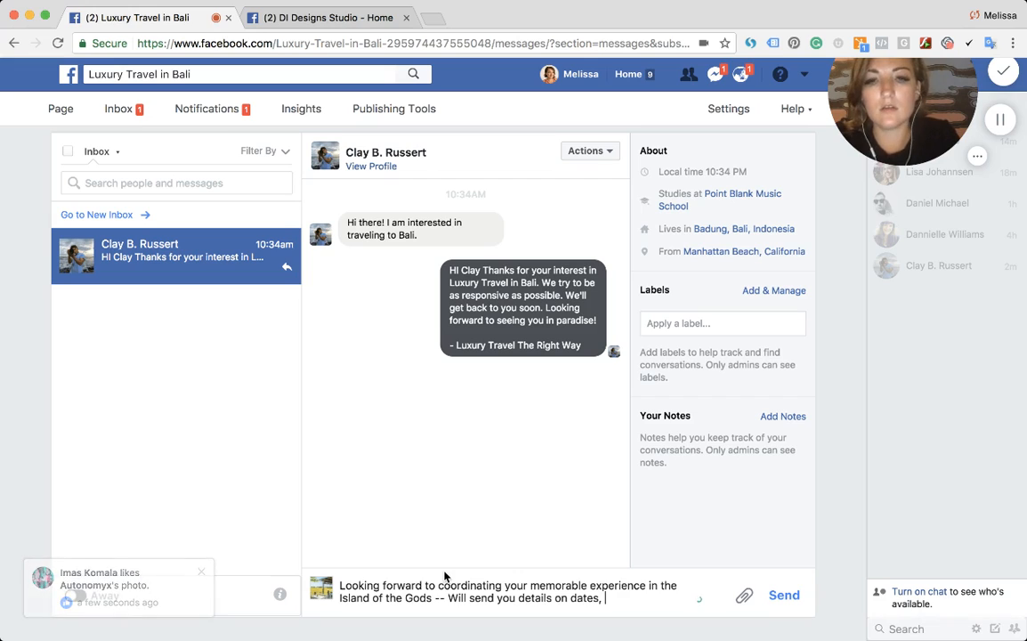
double_click(483, 597)
key(BackSpace)
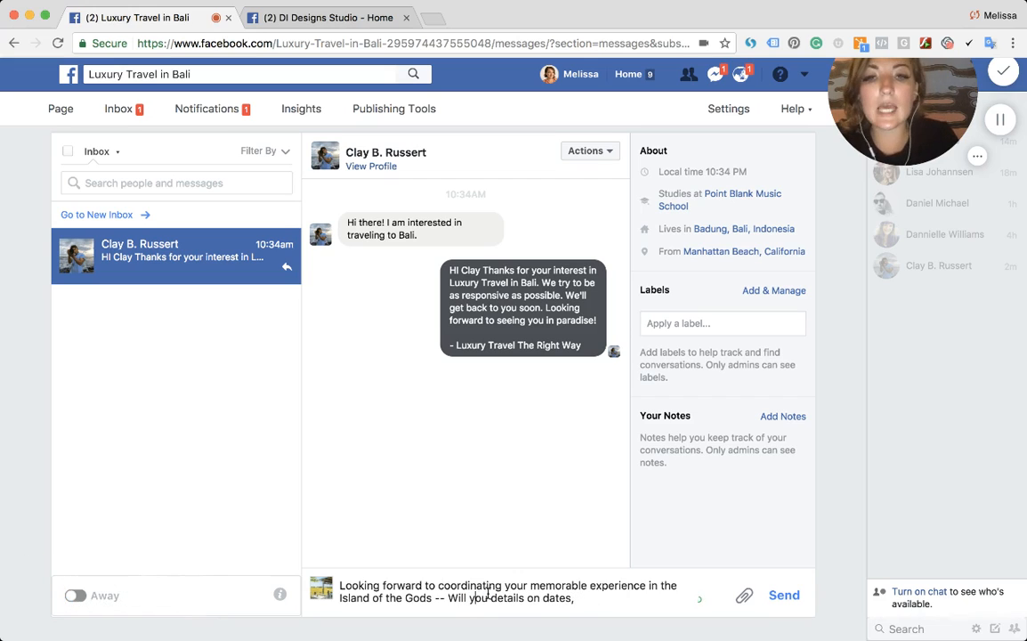
text(send)
key(super+Right)
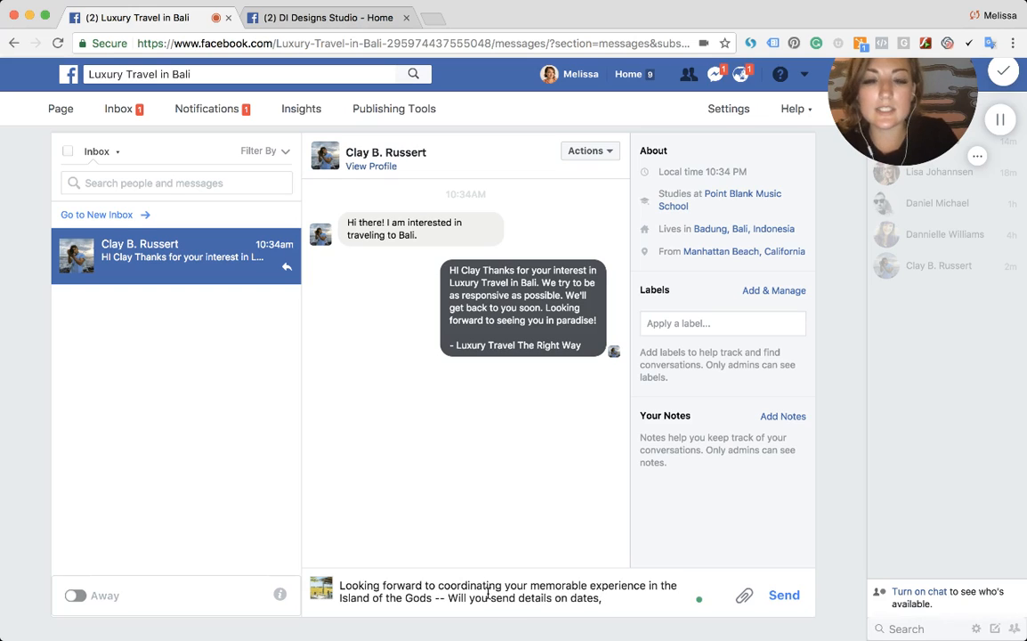
text(interests )
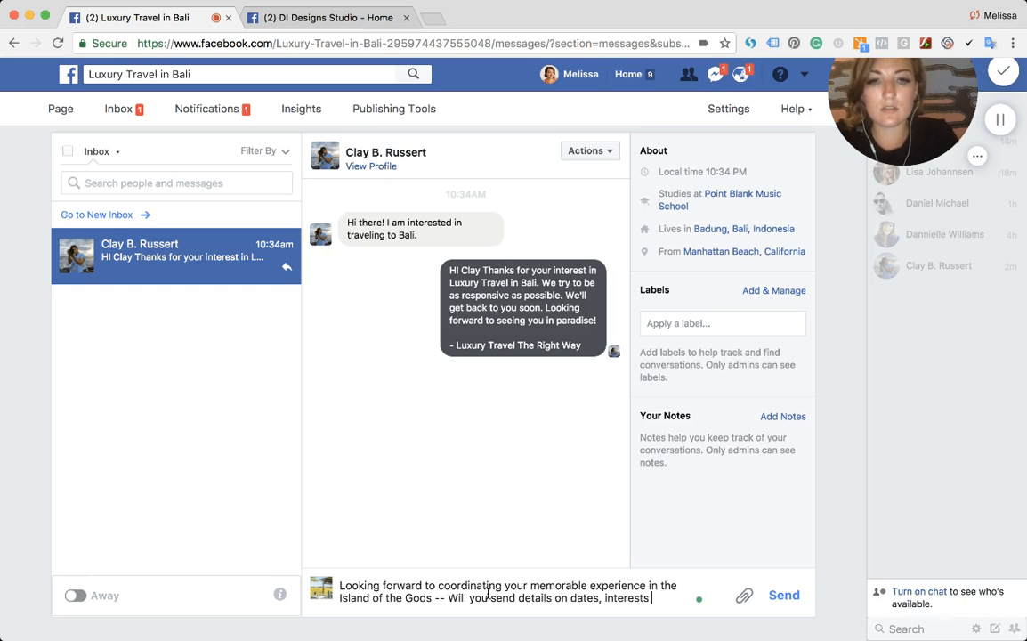
text(and what yo)
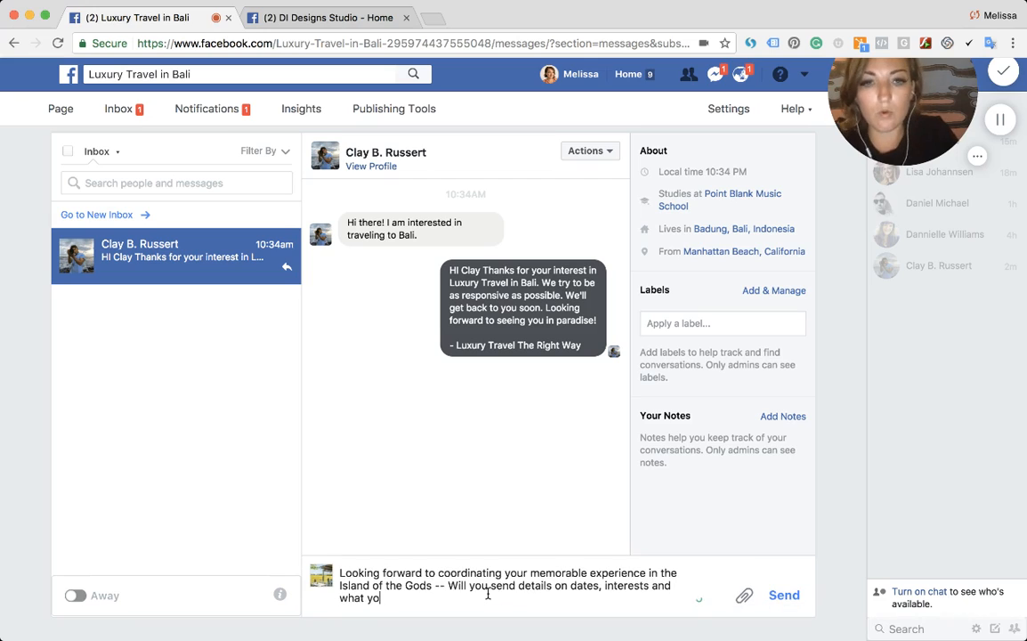
text(u most like)
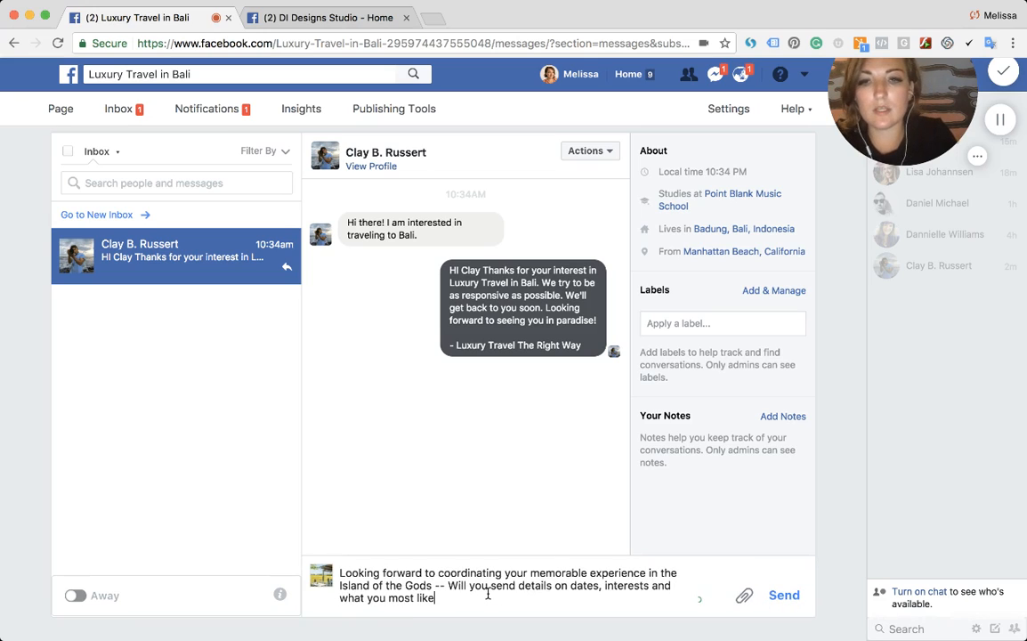
text( to see. - Cheers, Melissa)
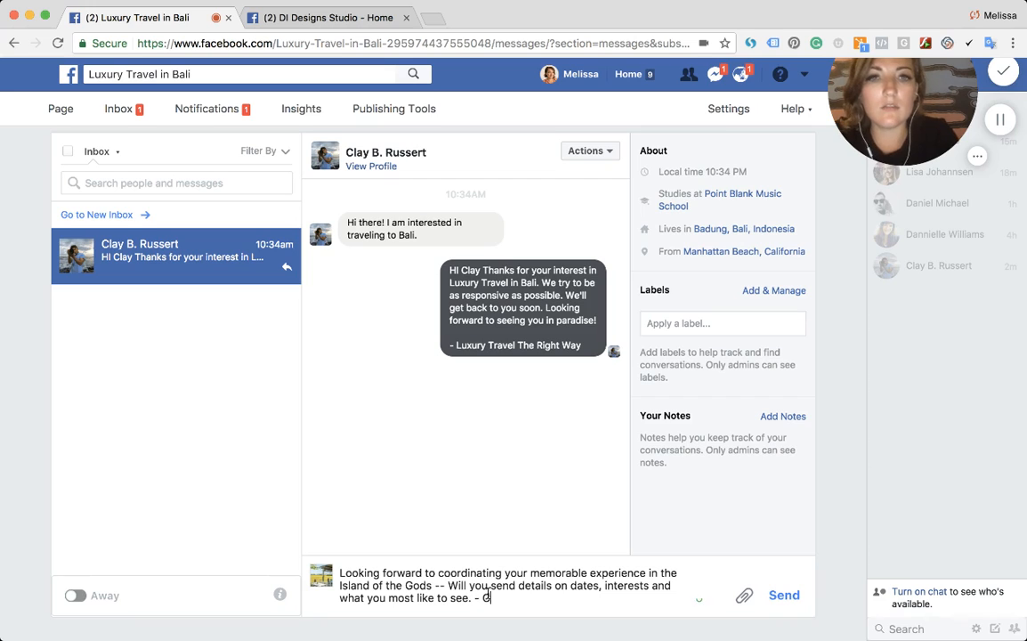
key(Return)
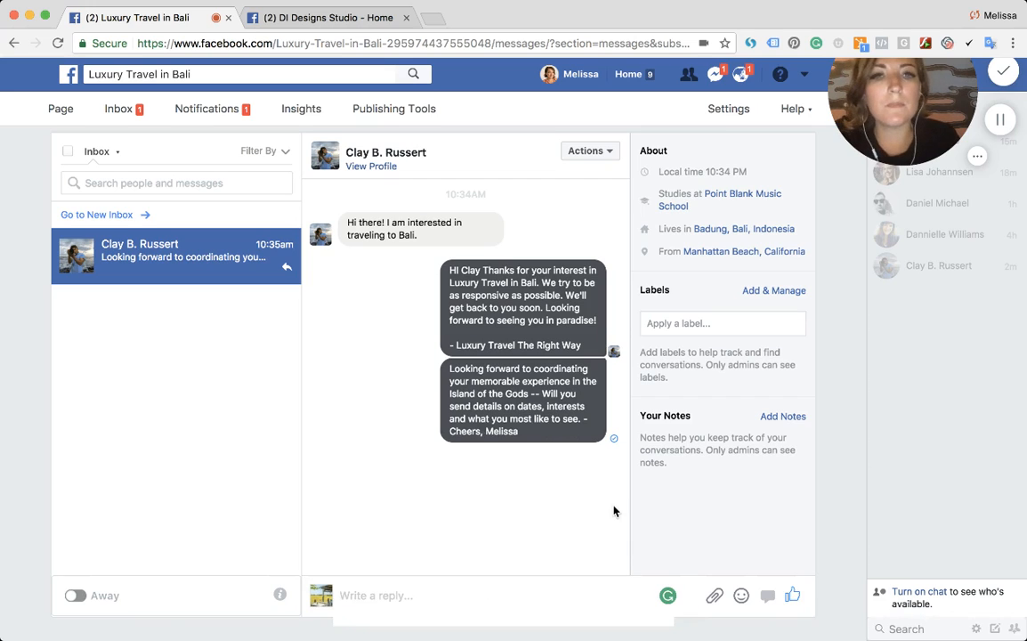
- Create and apply a new conversation label named "Booking"
click(672, 323)
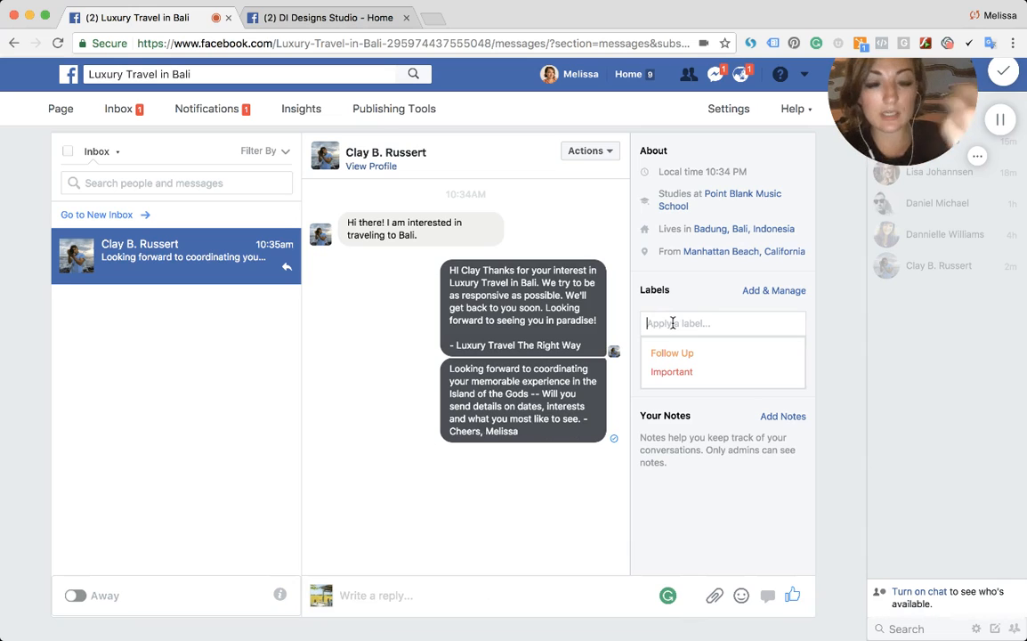
text(Booking)
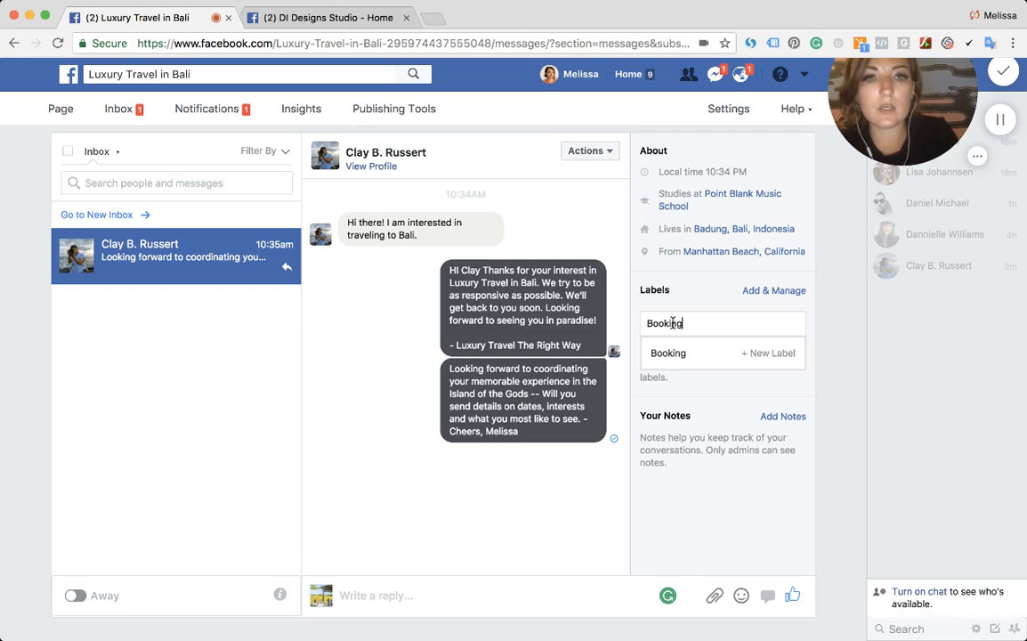
click(767, 352)
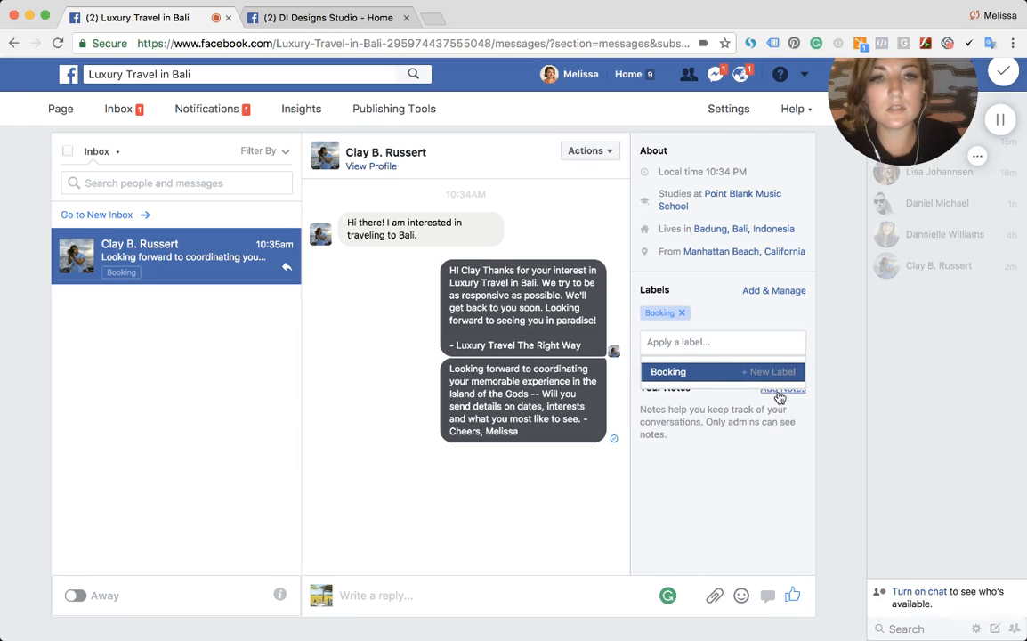
- Add a conversation note reading "This person is traveling to Bali -- from California... currently in Bali, Indonesia" and confirm it
click(780, 392)
text(T)
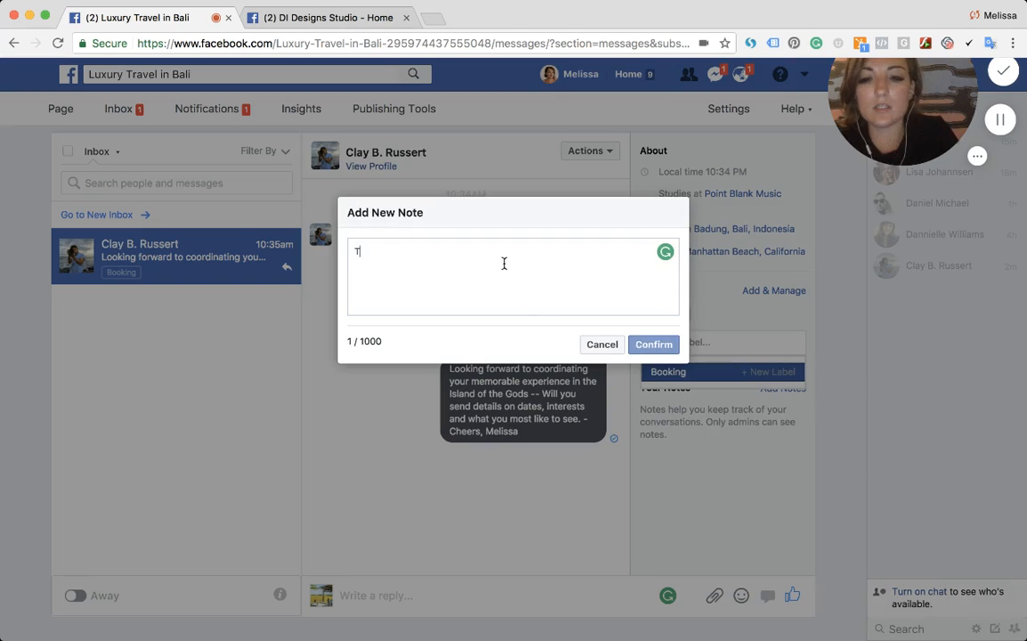
text(his person is tr)
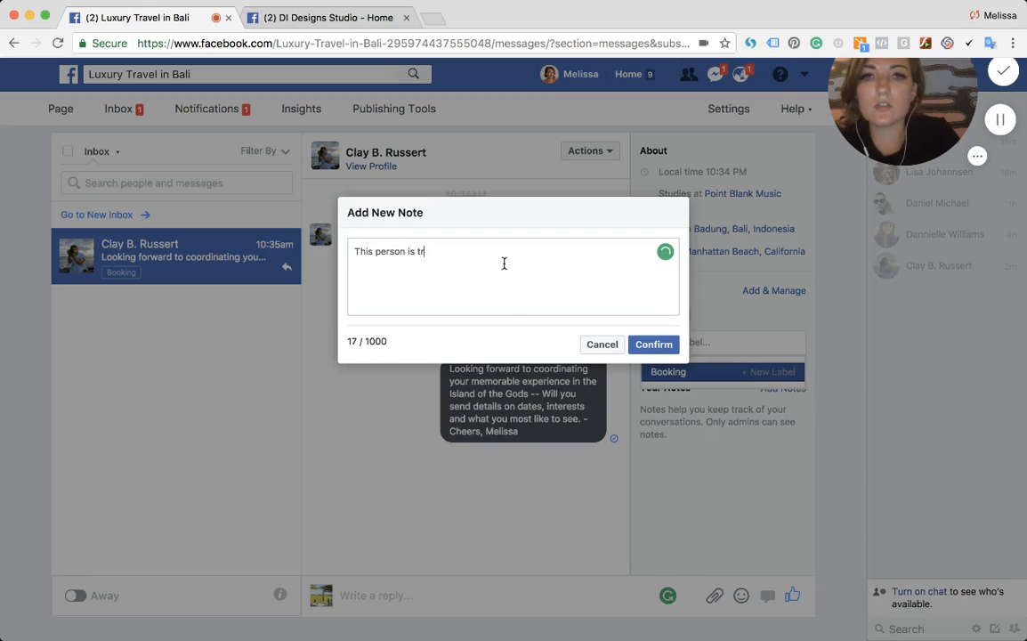
text(aveling to Bali -- from Calif)
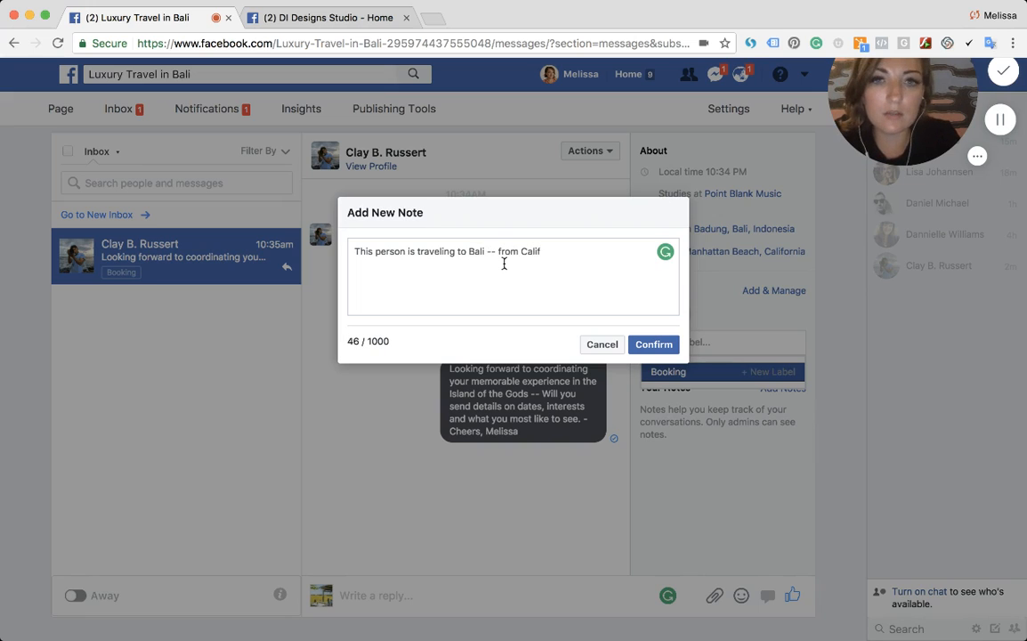
text(ornia... cur)
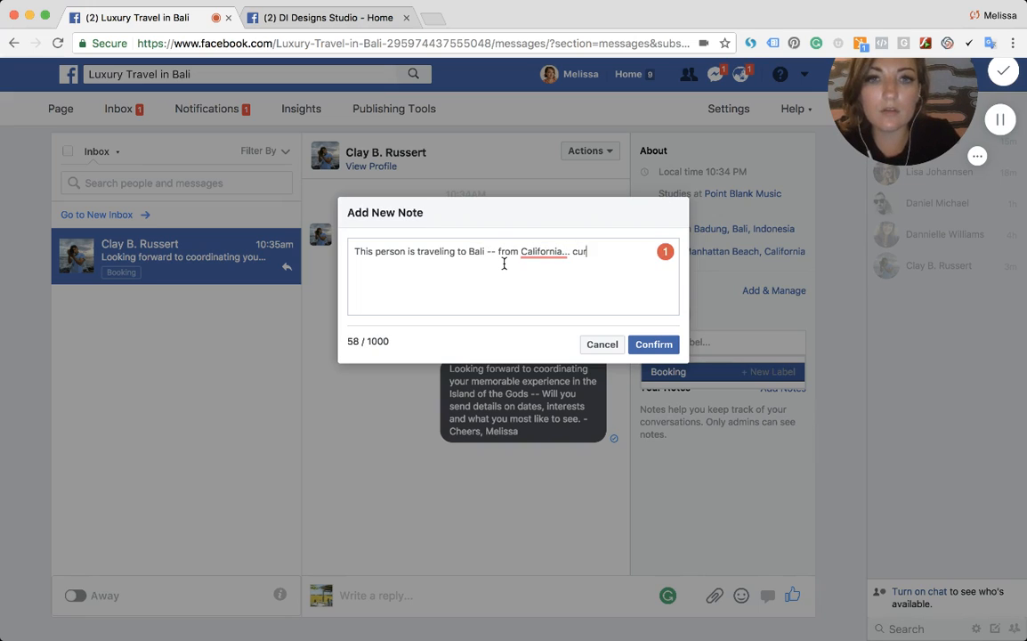
text(rently in)
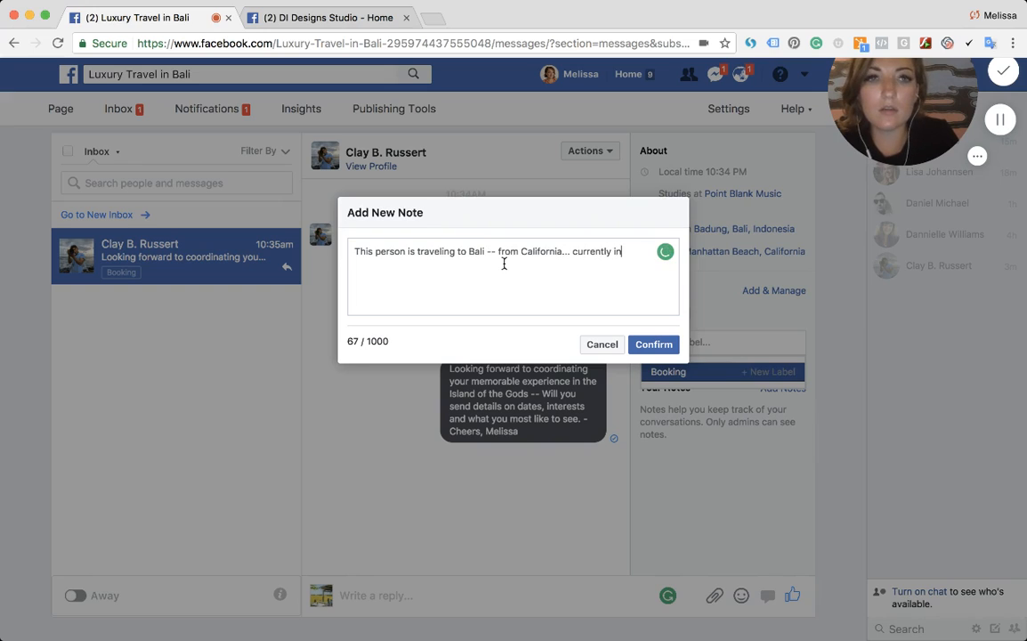
text( Bali, )
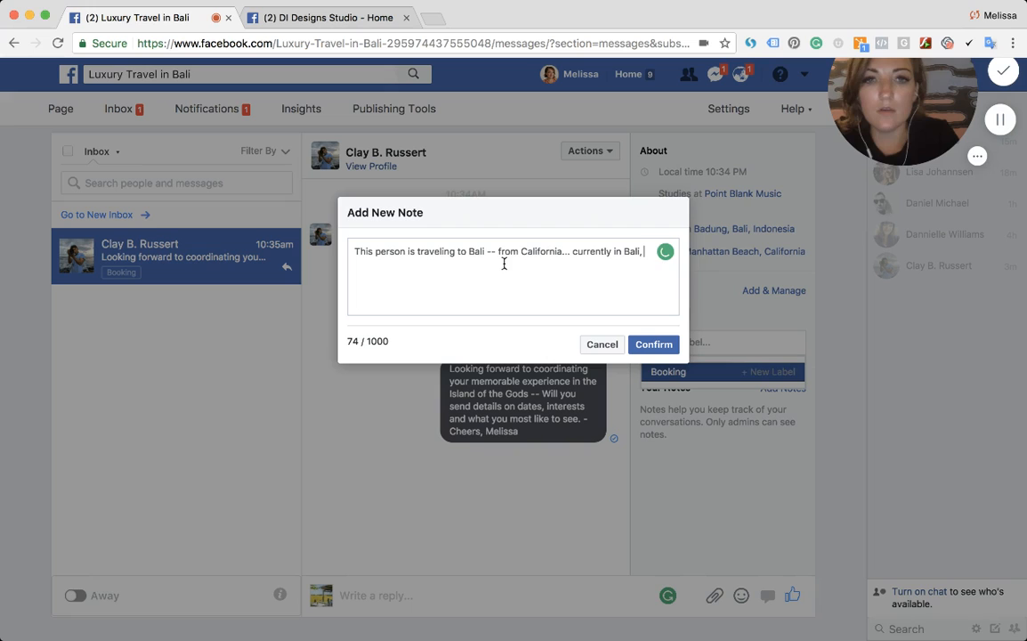
text(Indonesia)
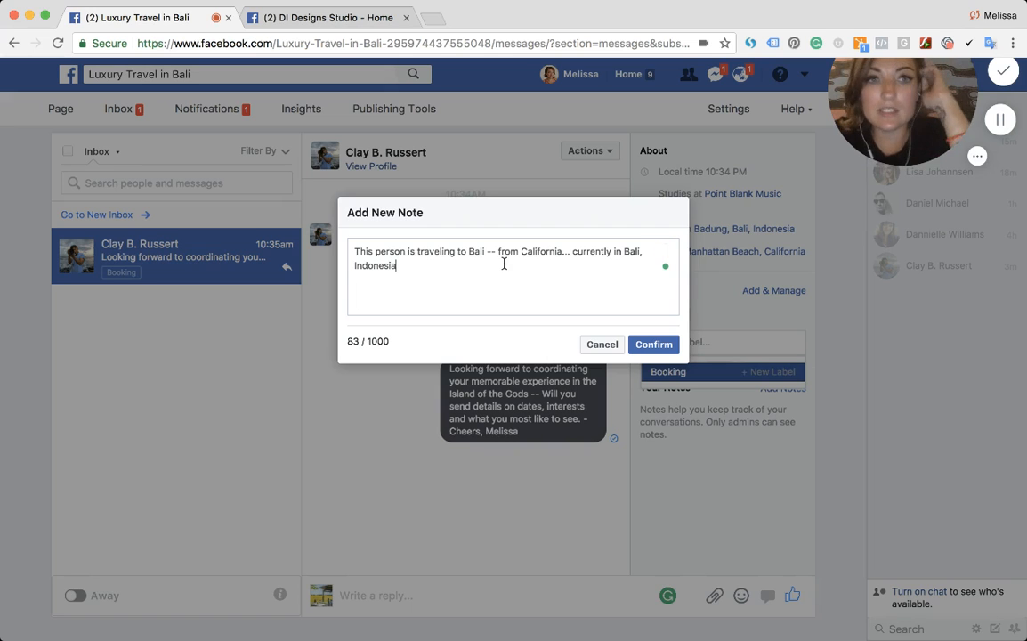
click(652, 345)
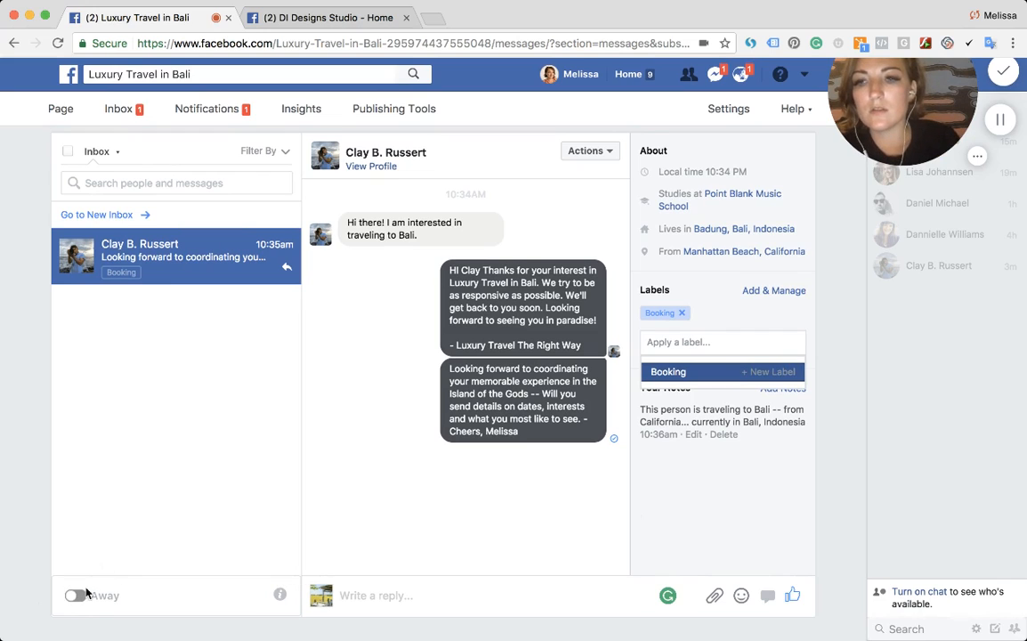
- Switch the inbox to Away and open the inbox information on the Response Assistant features
click(76, 595)
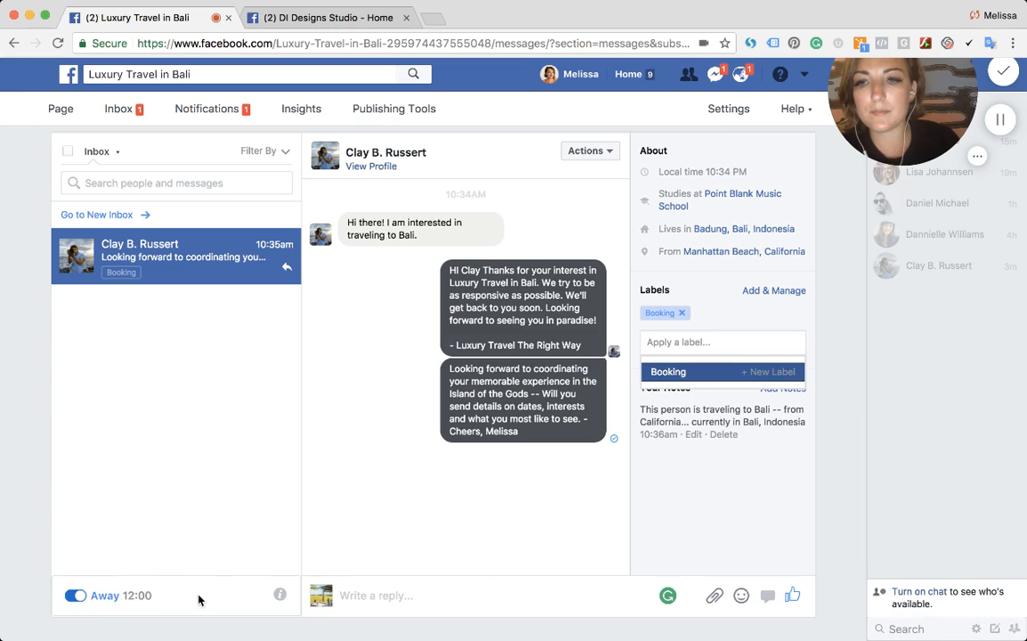
click(281, 594)
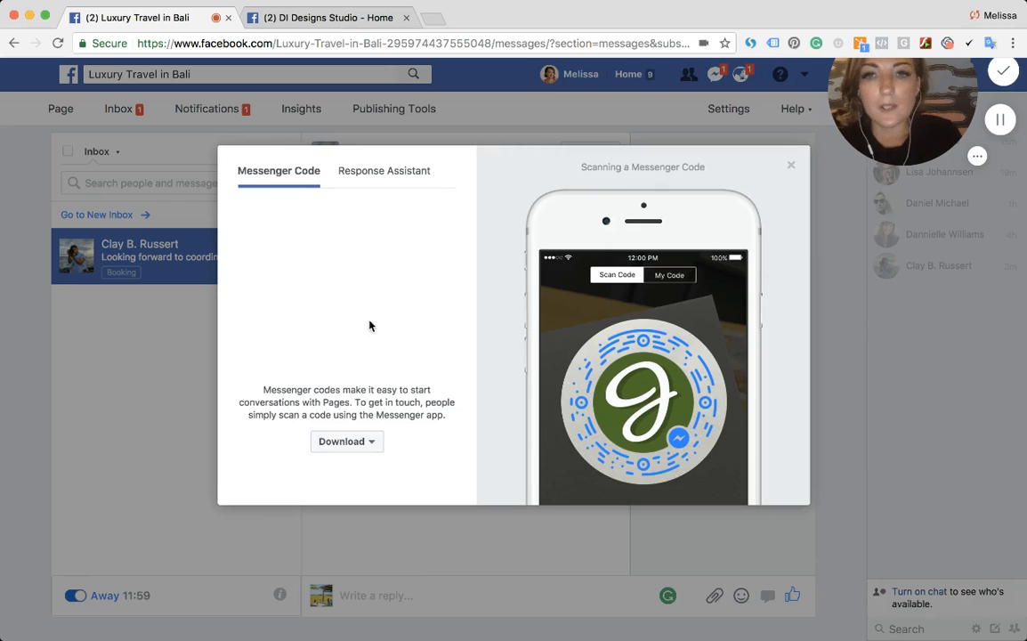
click(374, 172)
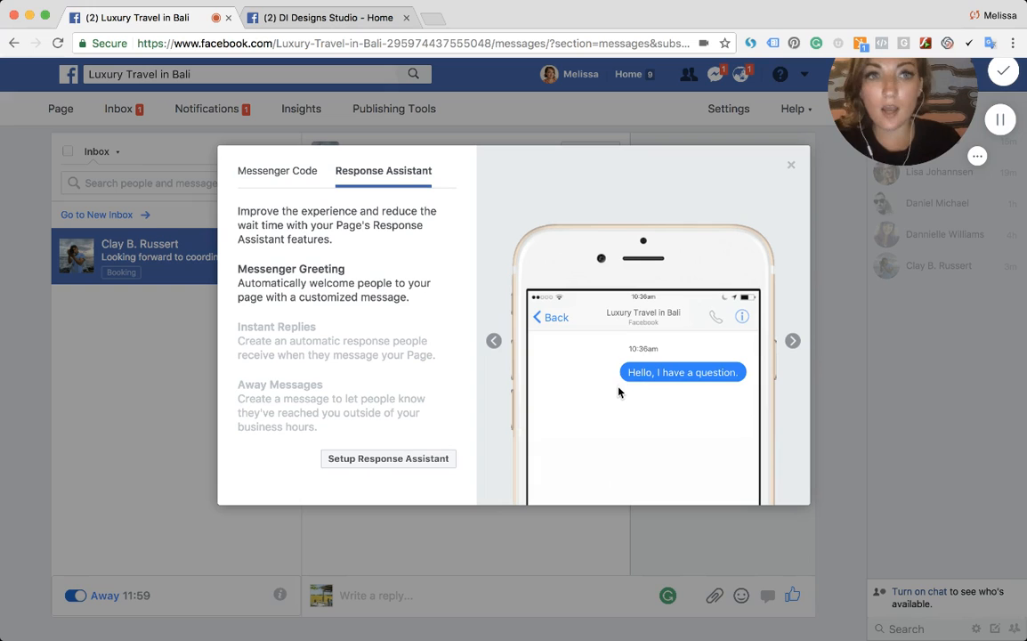
- Open the Response Assistant setup in messaging settings and turn on "Stay responsive when you can't get to your computer or phone"
click(415, 460)
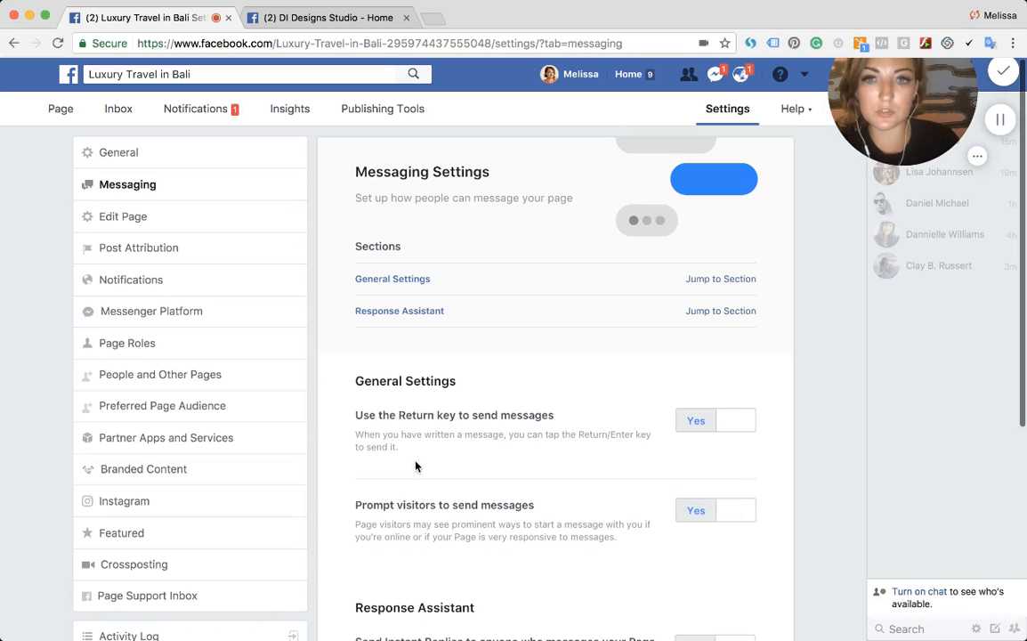
scroll(622, 456, down, 5)
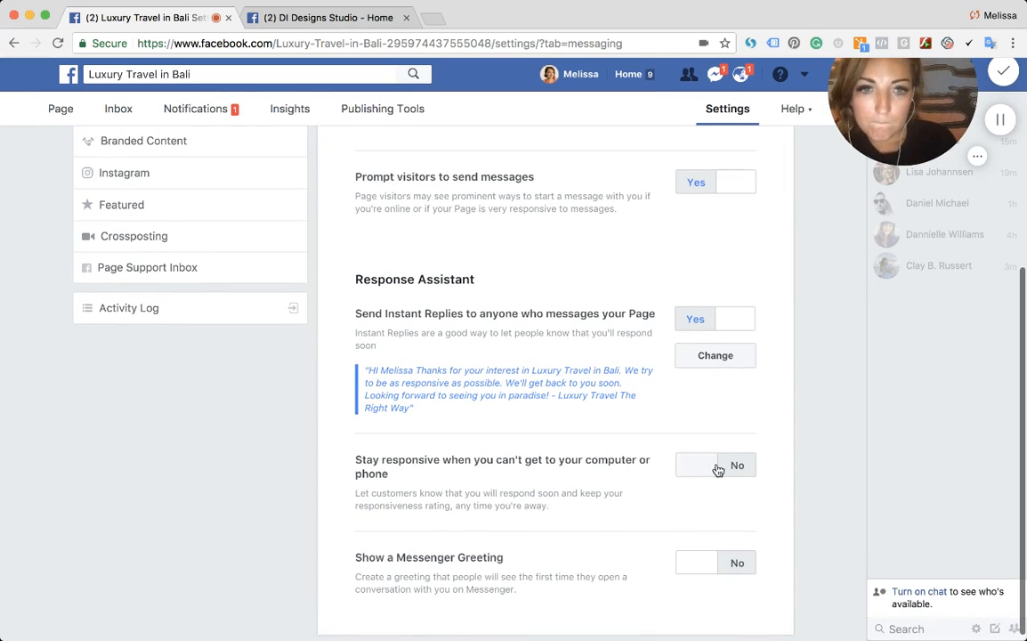
click(716, 466)
- Edit the Instant Reply to add punctuation right after the name placeholder before "Thanks", and save it
scroll(625, 528, down, 1)
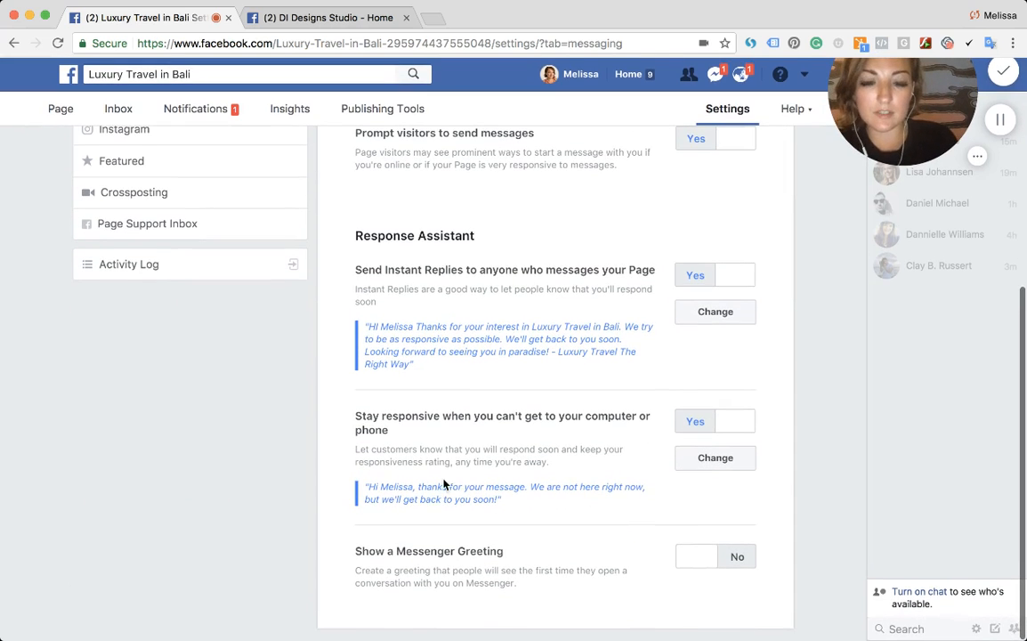
drag(394, 487, 511, 503)
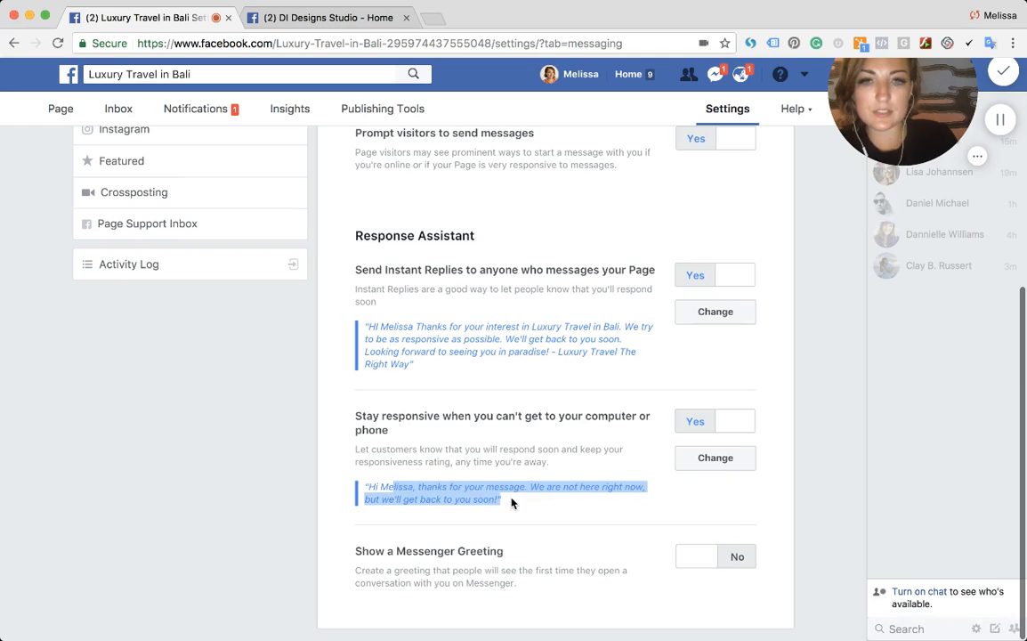
click(707, 315)
scroll(534, 465, down, 5)
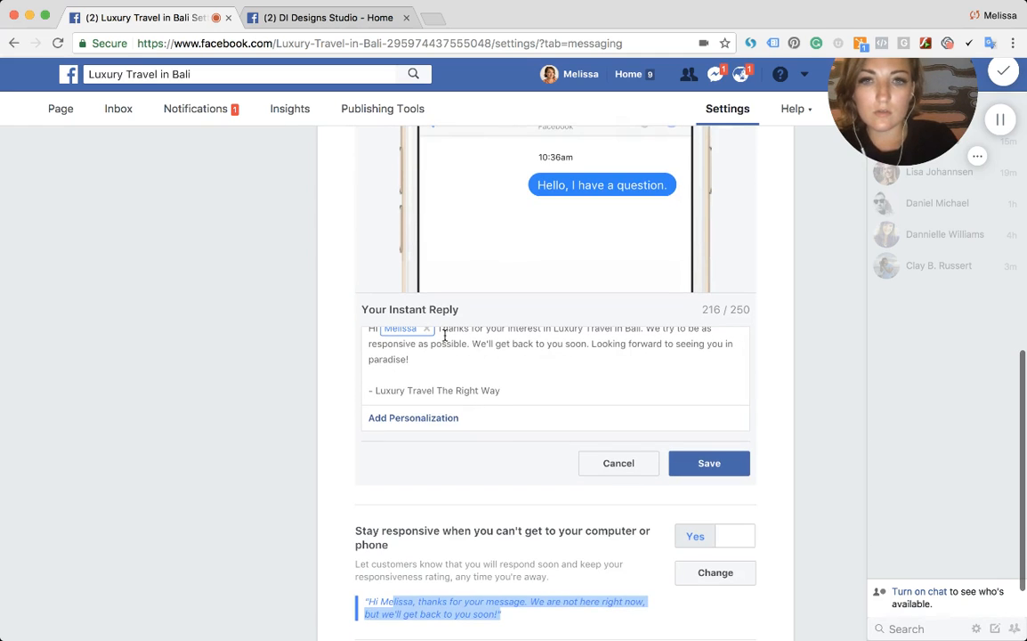
click(440, 332)
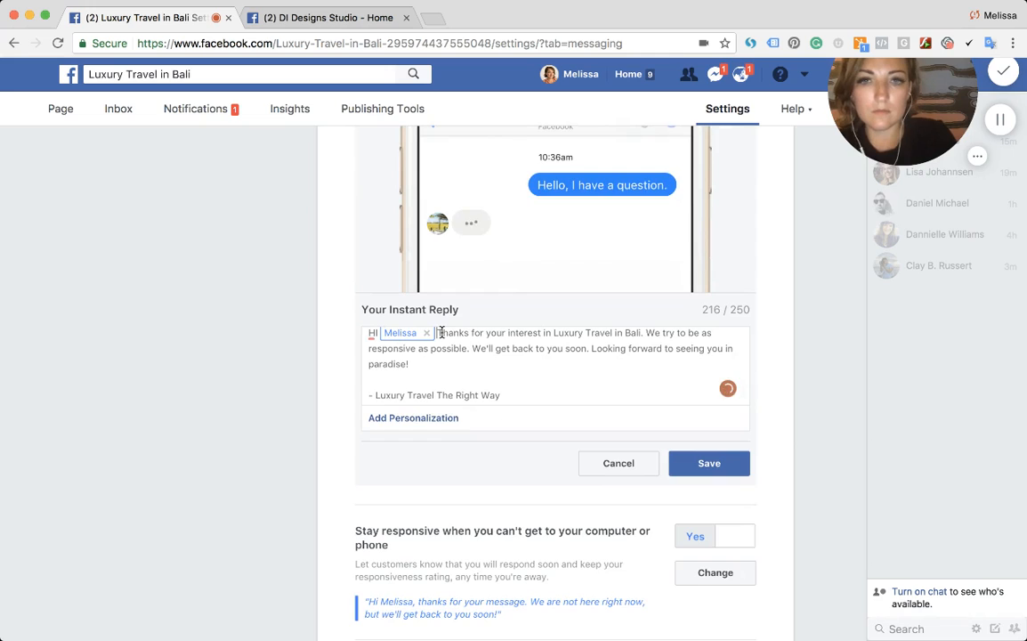
scroll(424, 328, up, 3)
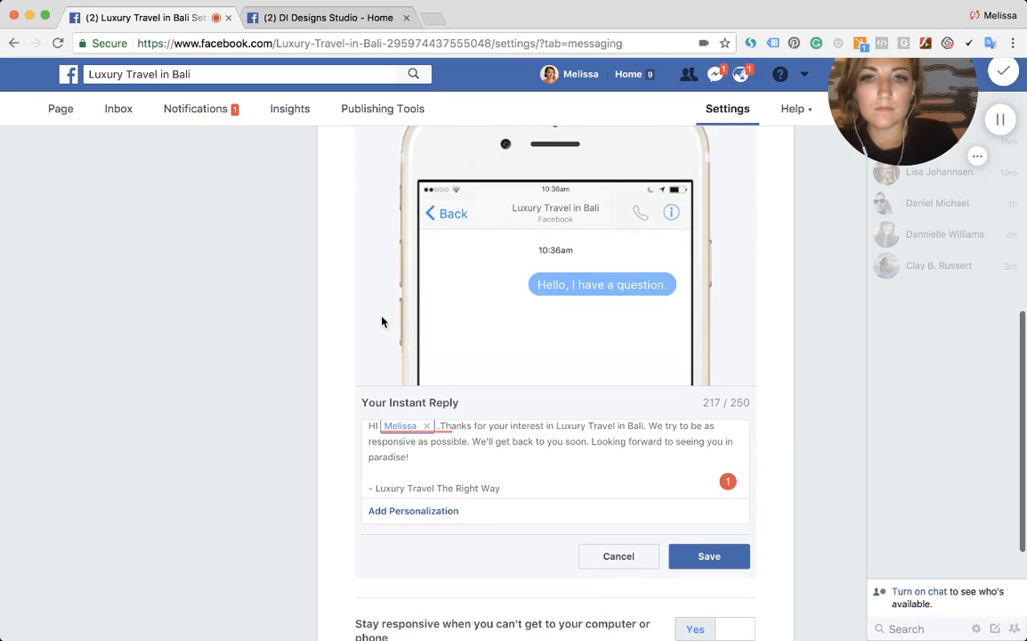
text(,)
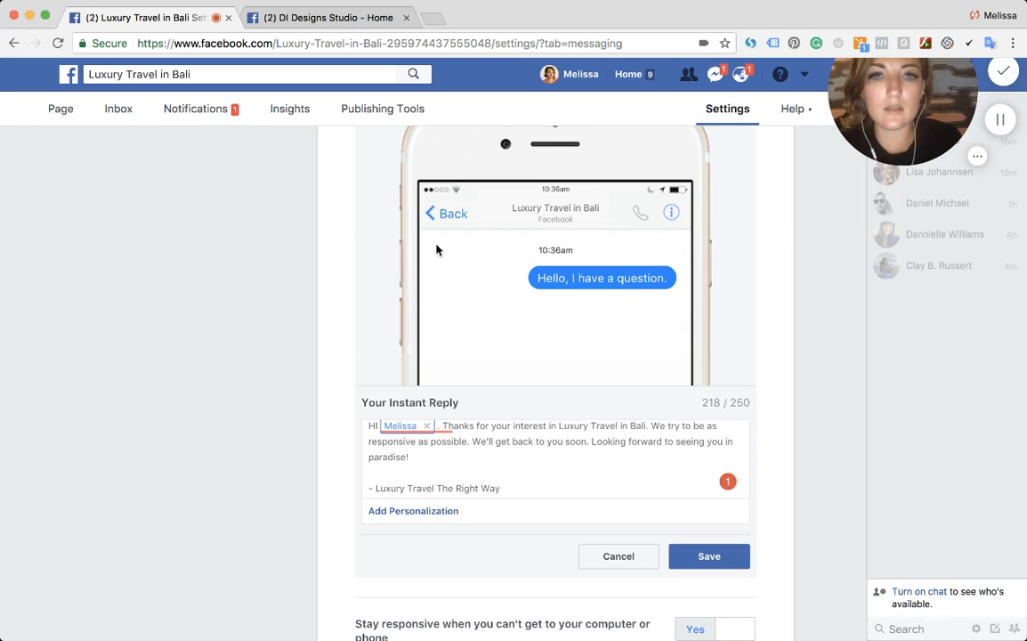
click(697, 556)
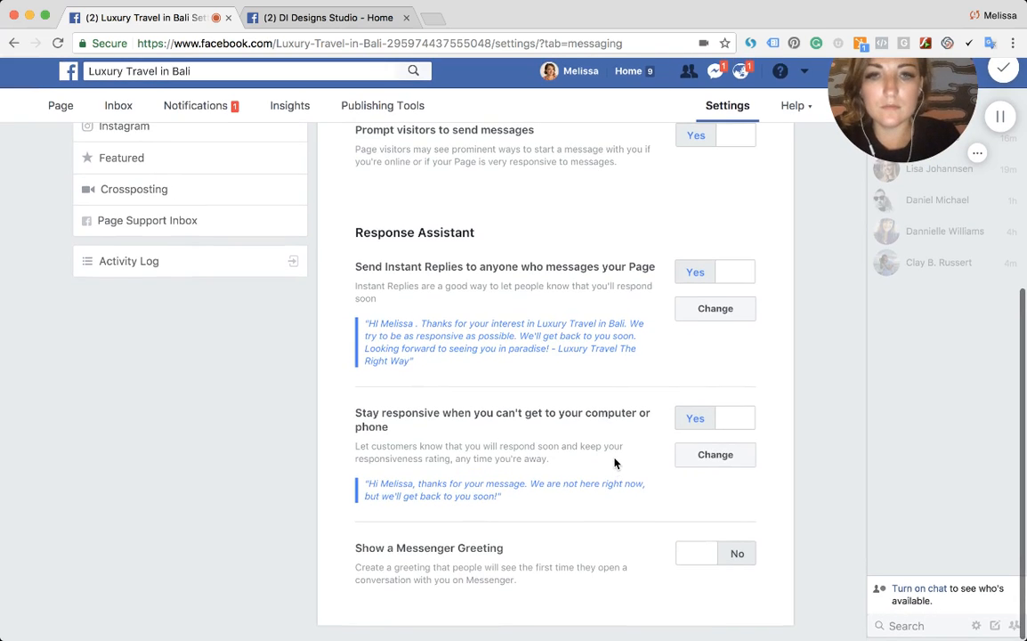
- Open the away message editor for staying responsive, review its text, and save it
click(712, 456)
scroll(647, 420, down, 5)
scroll(647, 420, down, 1)
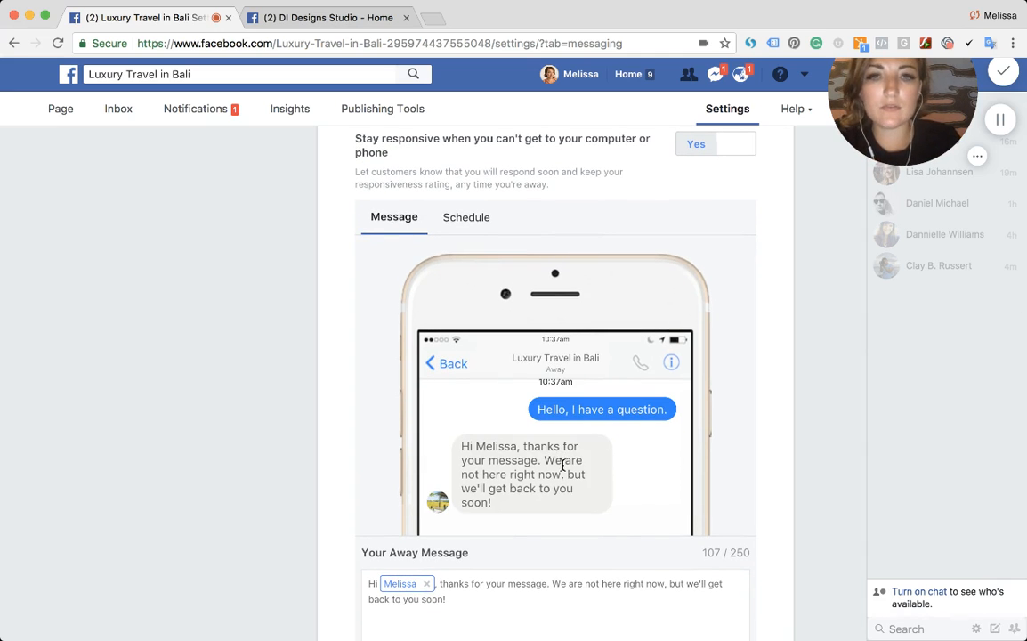
scroll(573, 471, down, 3)
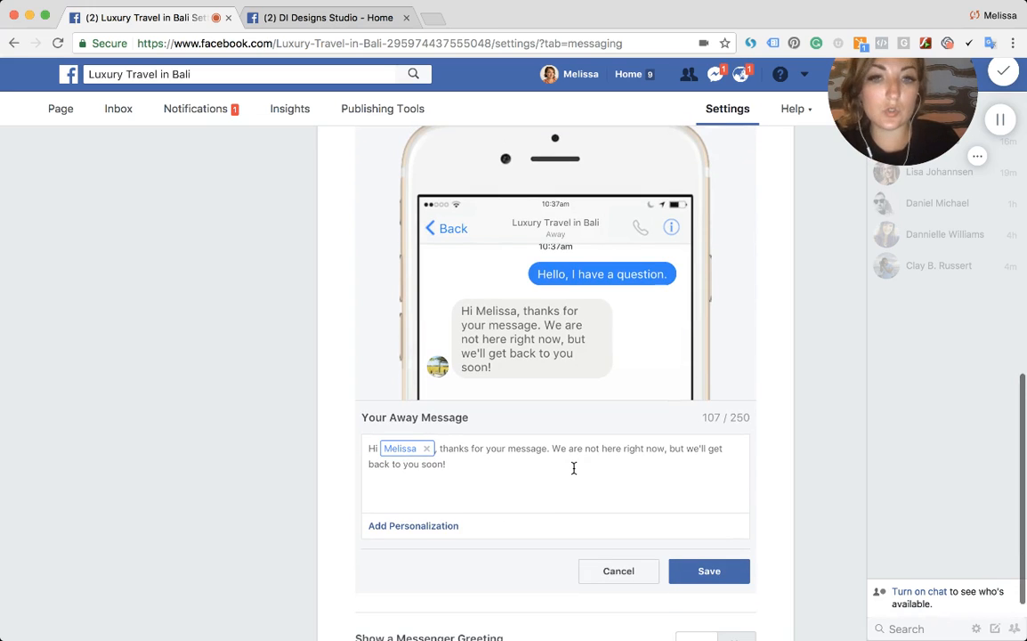
click(709, 572)
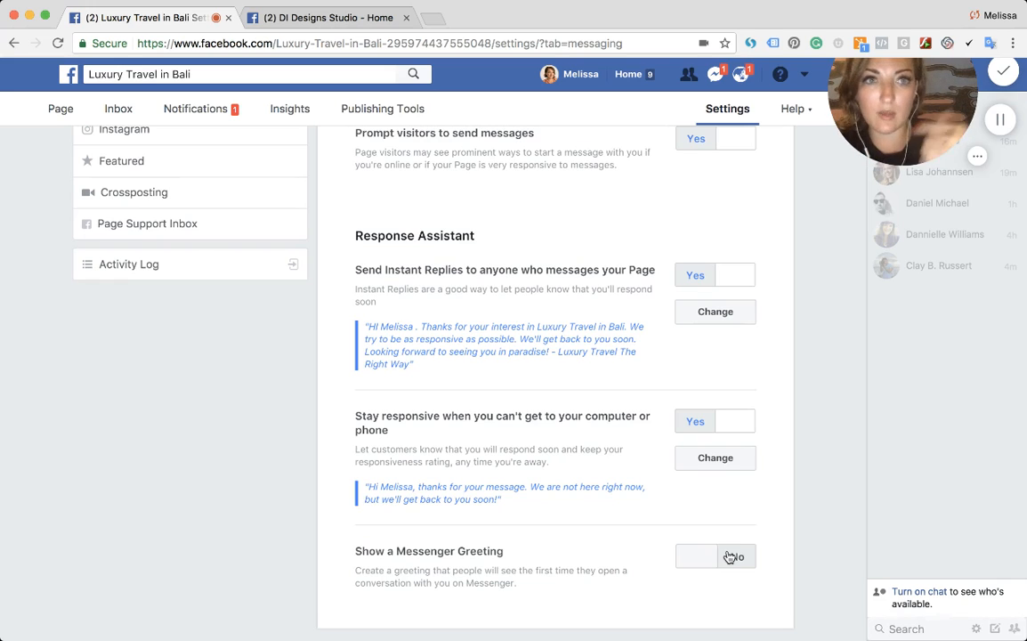
- Turn on the Show a Messenger Greeting setting
click(735, 556)
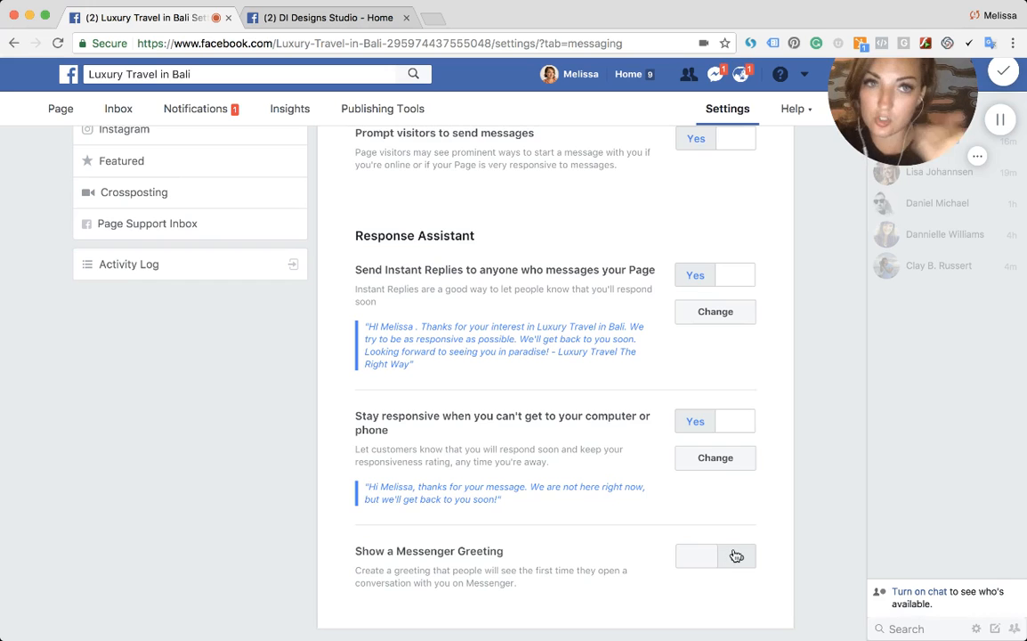
scroll(642, 476, down, 1)
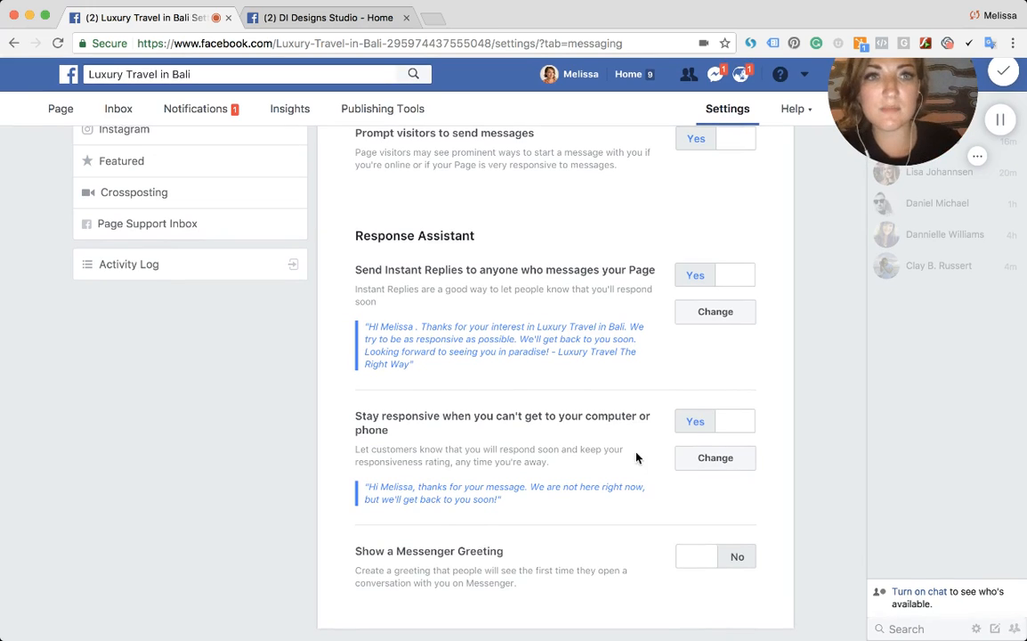
scroll(630, 435, down, 1)
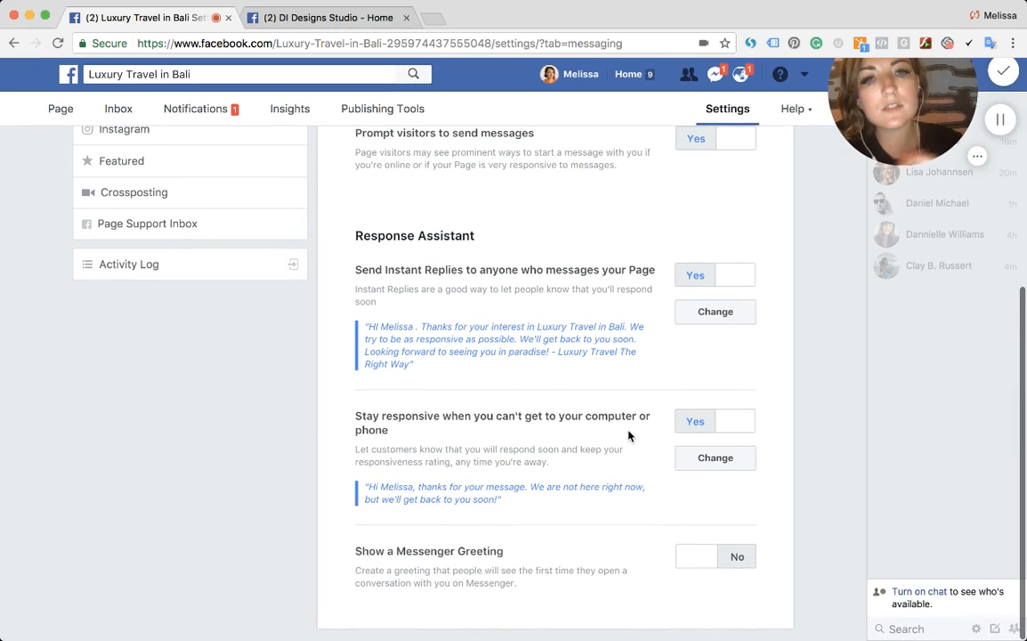
click(727, 547)
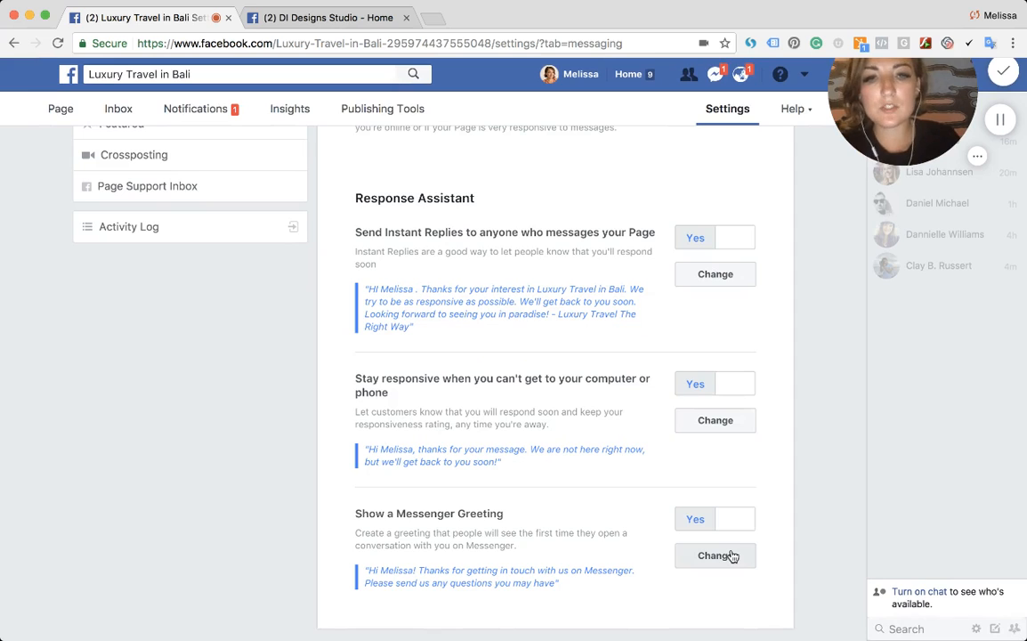
- Replace the Messenger Greeting text after the name with "Thanks for your interest in Luxury Travel in Bali - we promise to do our best to provide recommendations on your holiday." and save
click(728, 555)
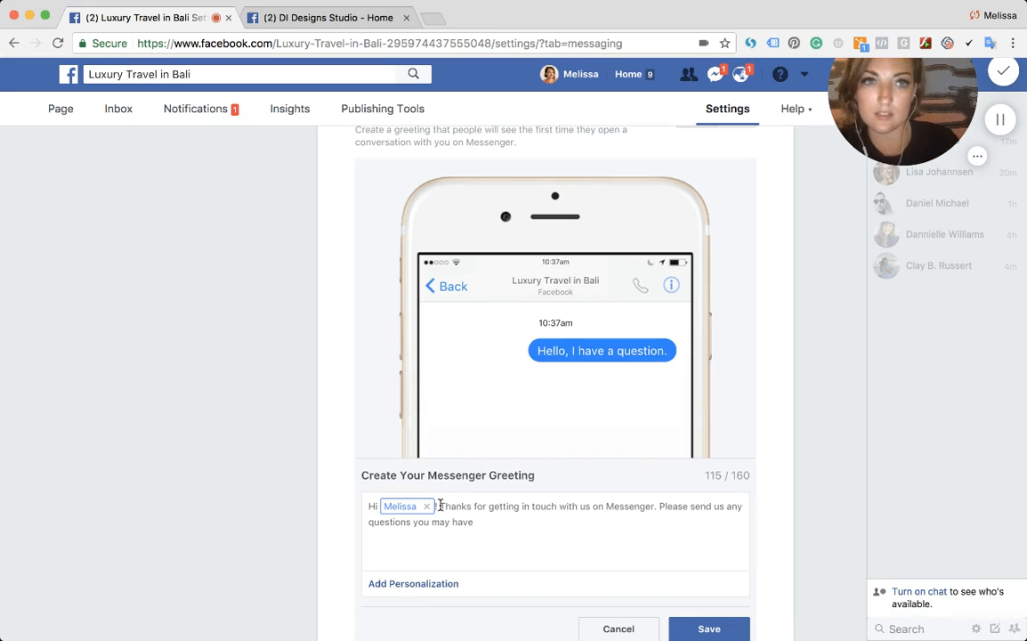
drag(441, 506, 459, 518)
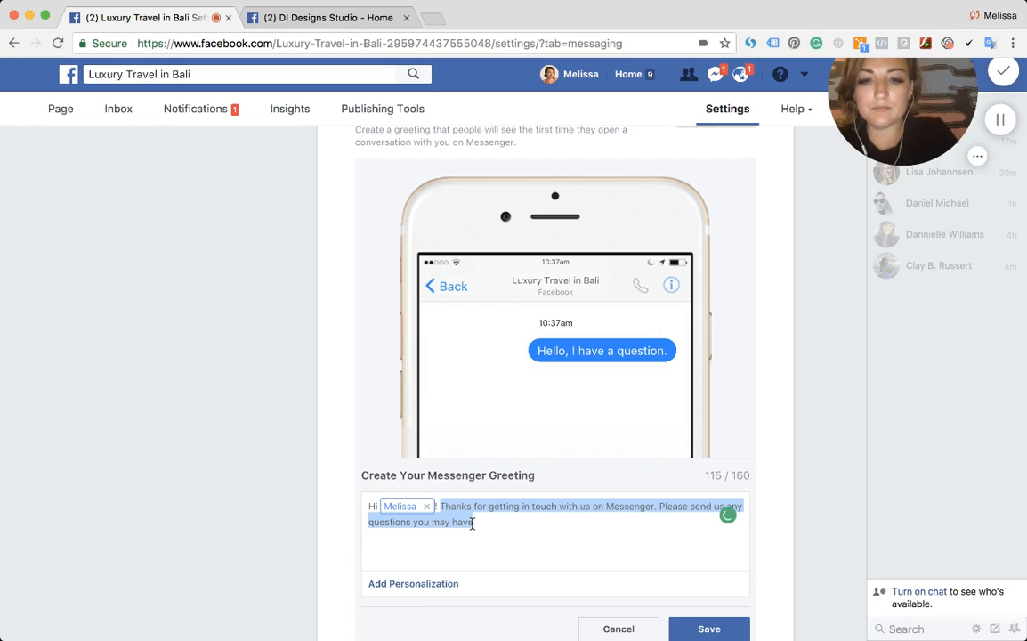
text(Thanks for your interest in Lux)
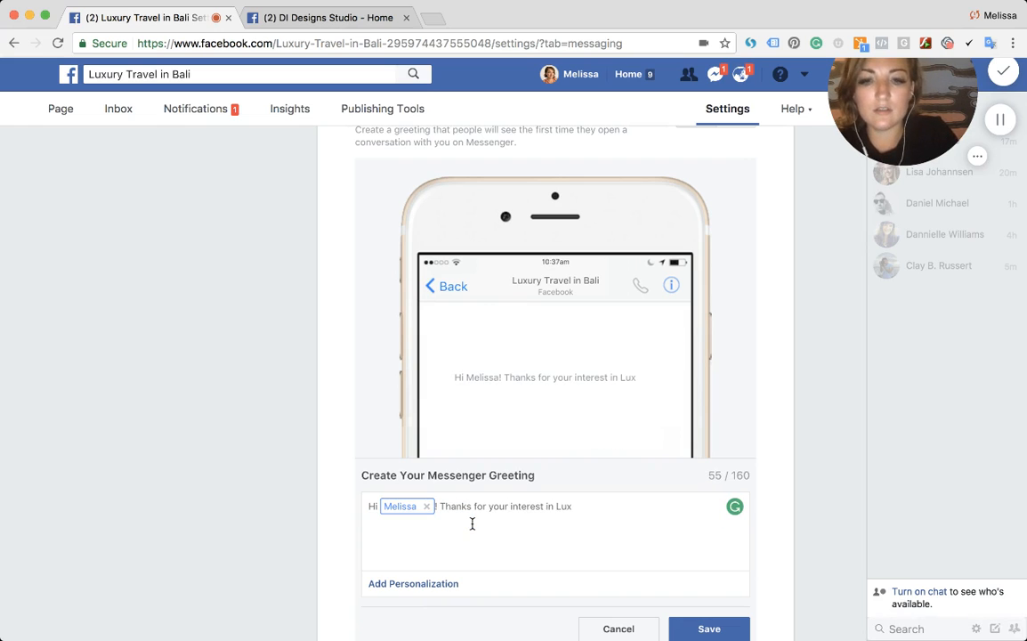
text(ury Travel in Bali)
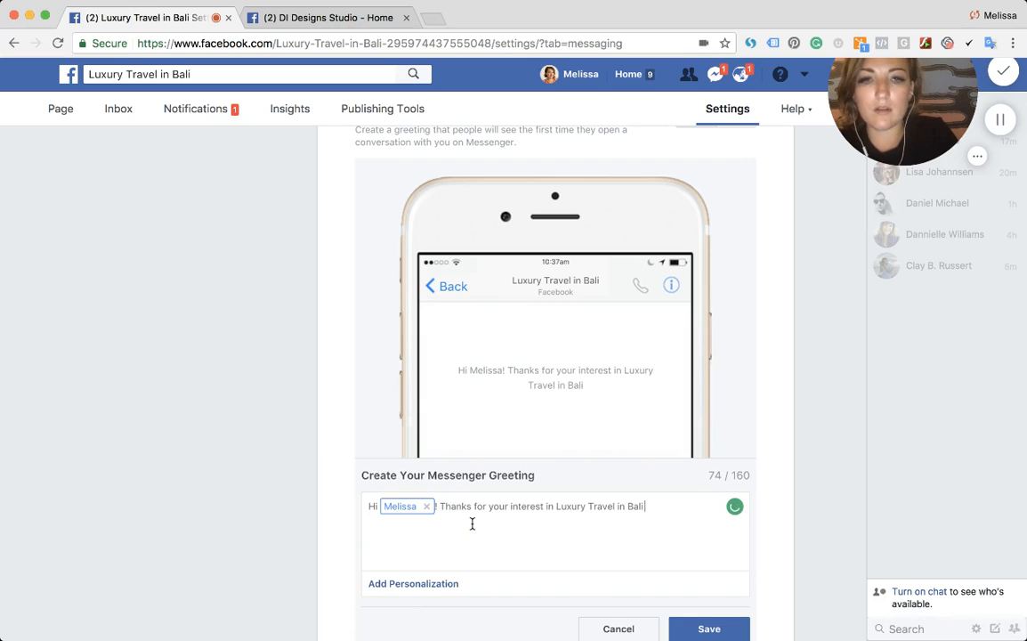
text( - we pro)
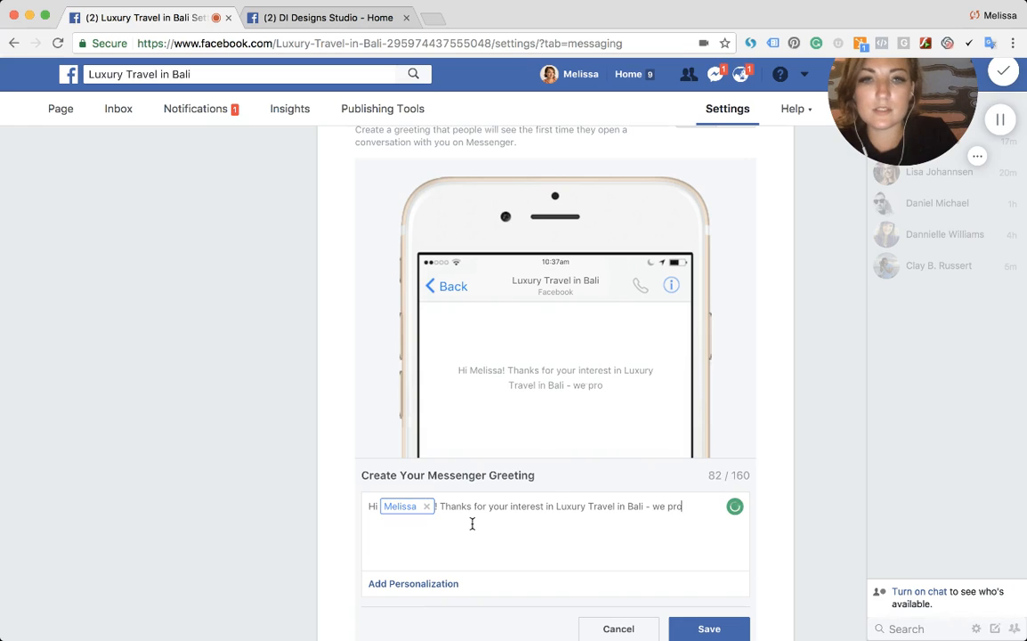
text(mise to do our best to )
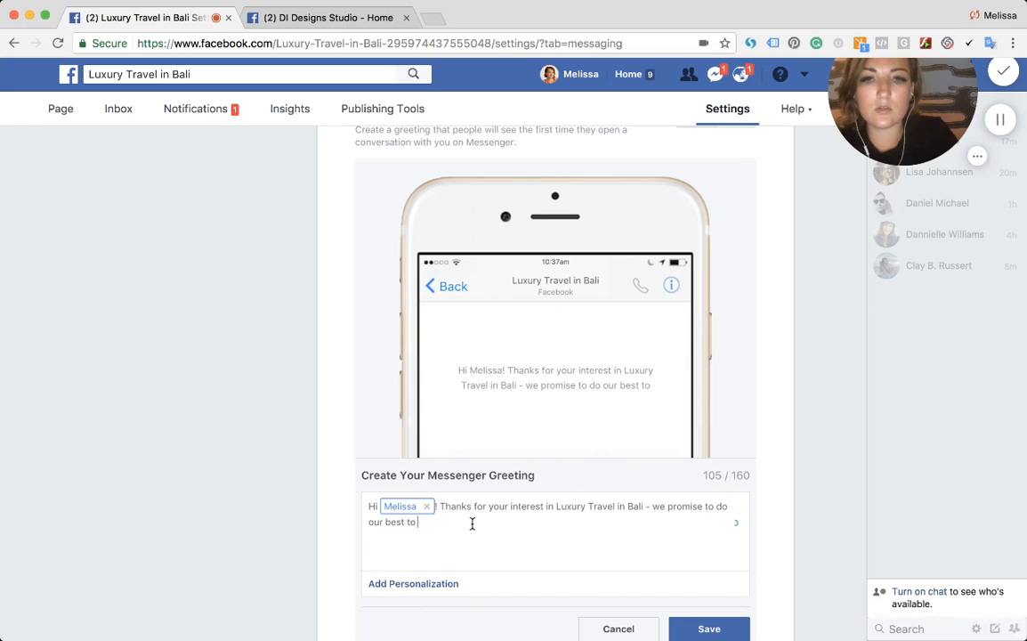
text(provide recom)
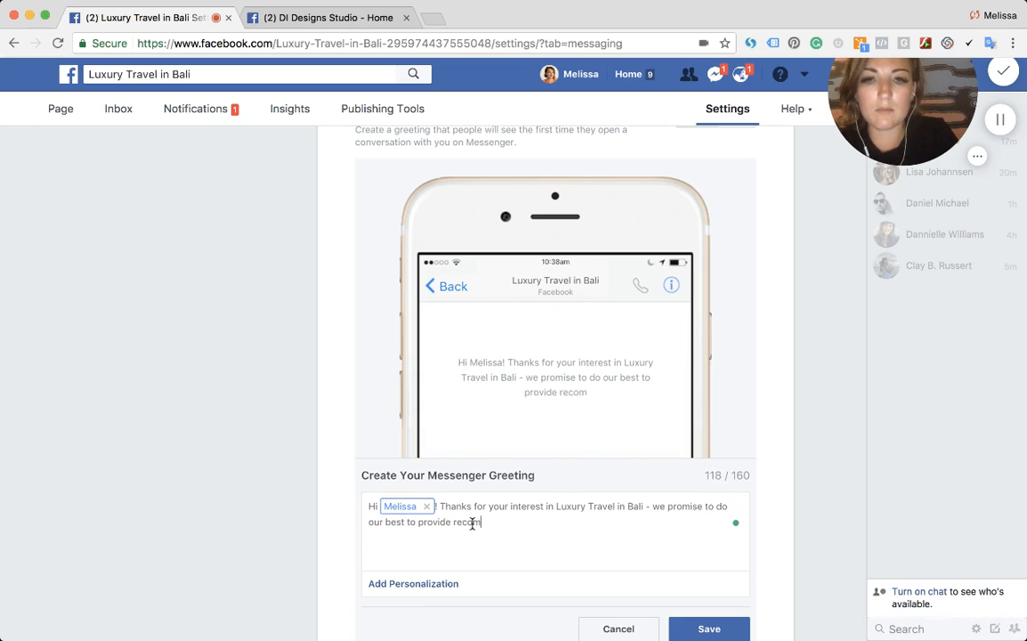
text(mendations on your)
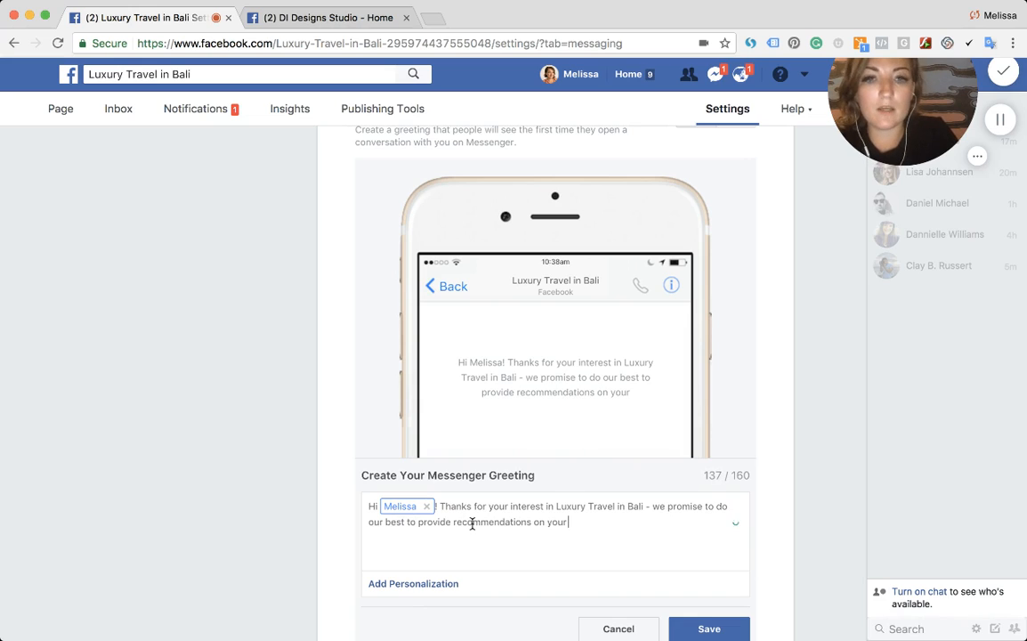
text( h)
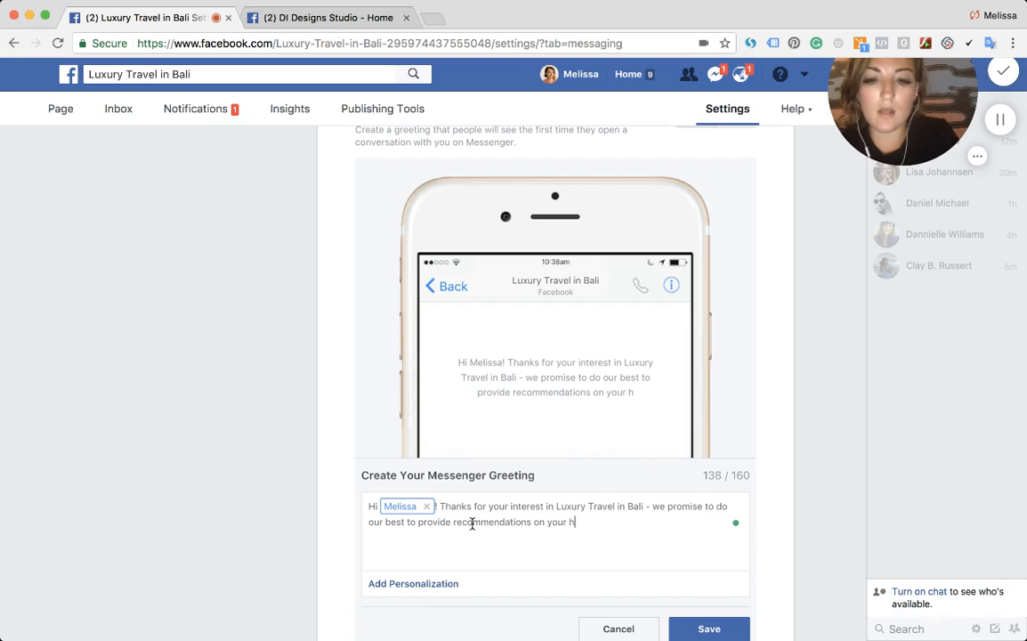
text(oliday. Please send an)
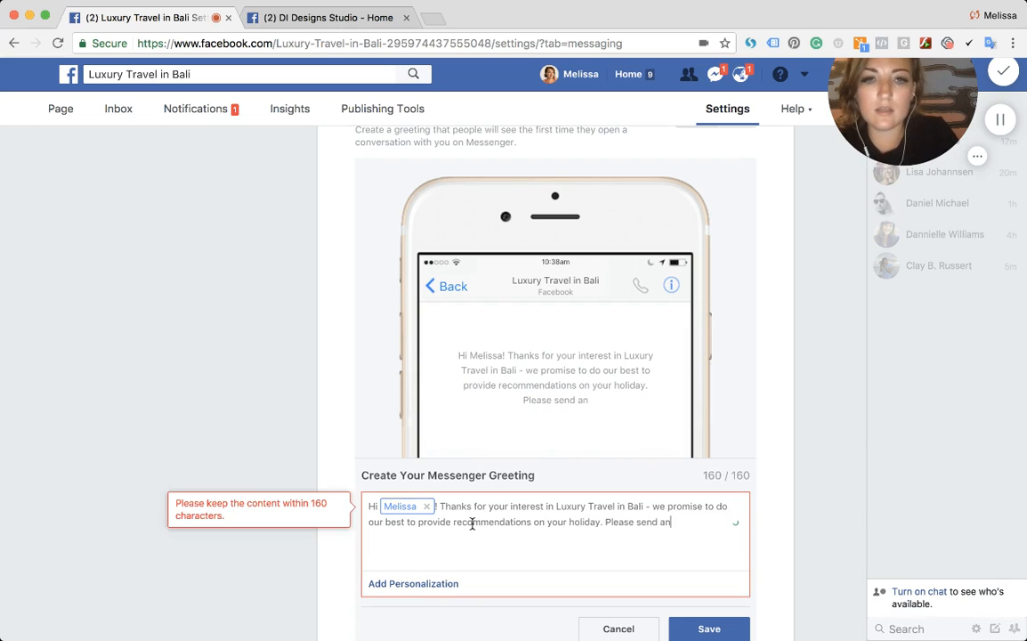
key(BackSpace)
key(BackSpace)
key(BackSpace)
key(BackSpace)
key(BackSpace)
key(BackSpace)
key(BackSpace)
key(BackSpace)
key(BackSpace)
key(BackSpace)
key(BackSpace)
key(BackSpace)
key(BackSpace)
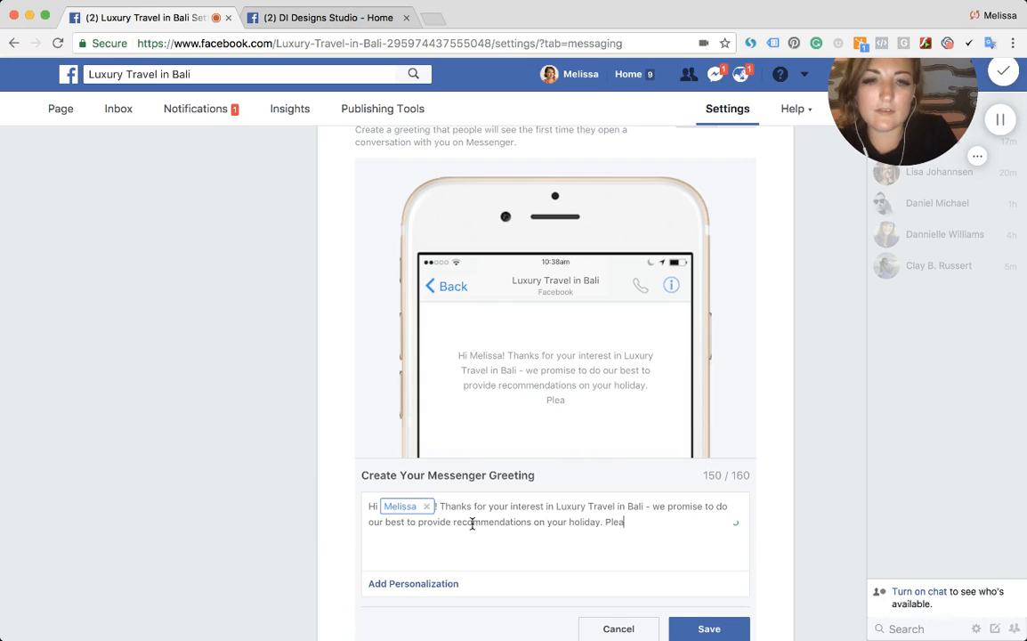
key(BackSpace)
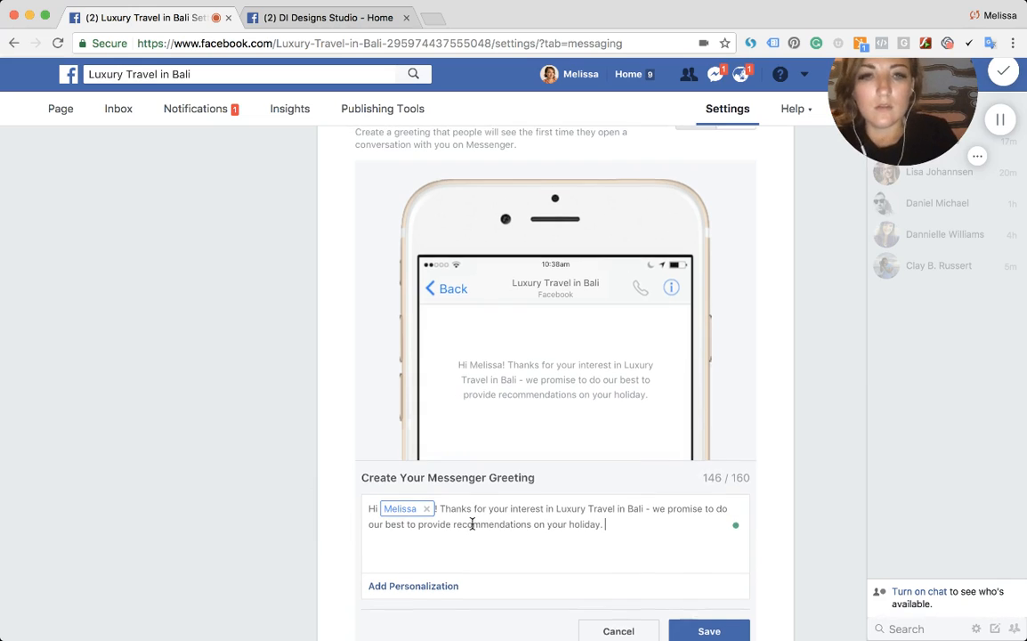
scroll(470, 522, down, 1)
click(703, 583)
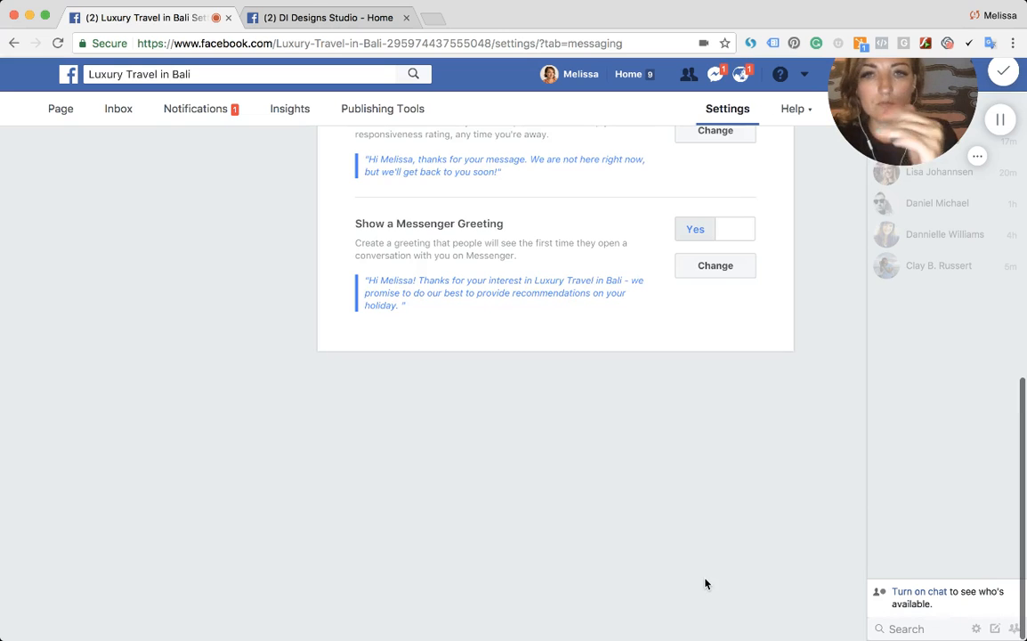
- Return to the Luxury Travel in Bali page's home view and scroll through it
scroll(543, 352, up, 10)
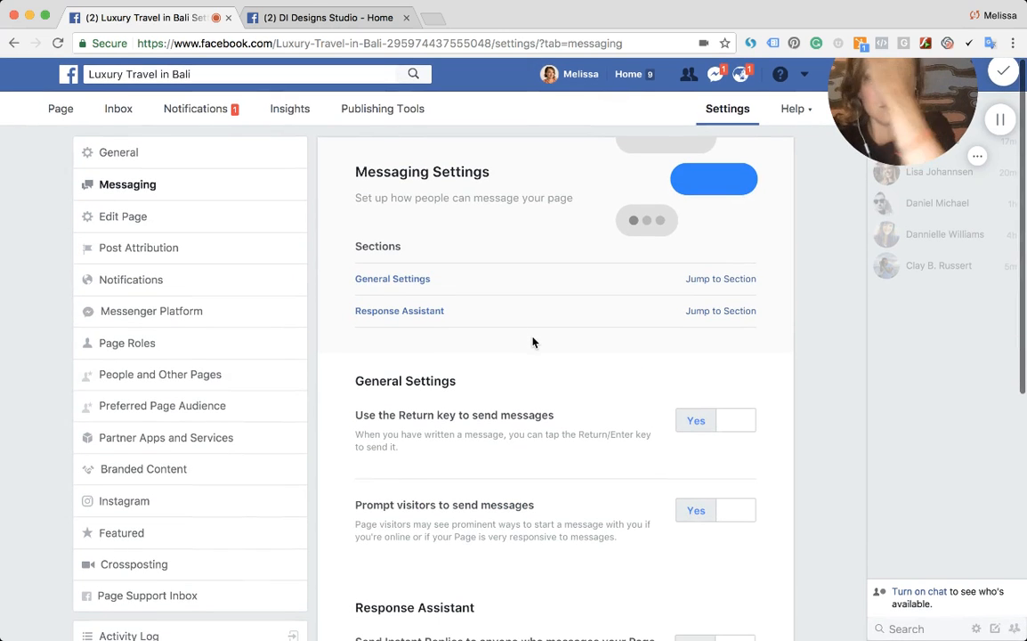
click(63, 114)
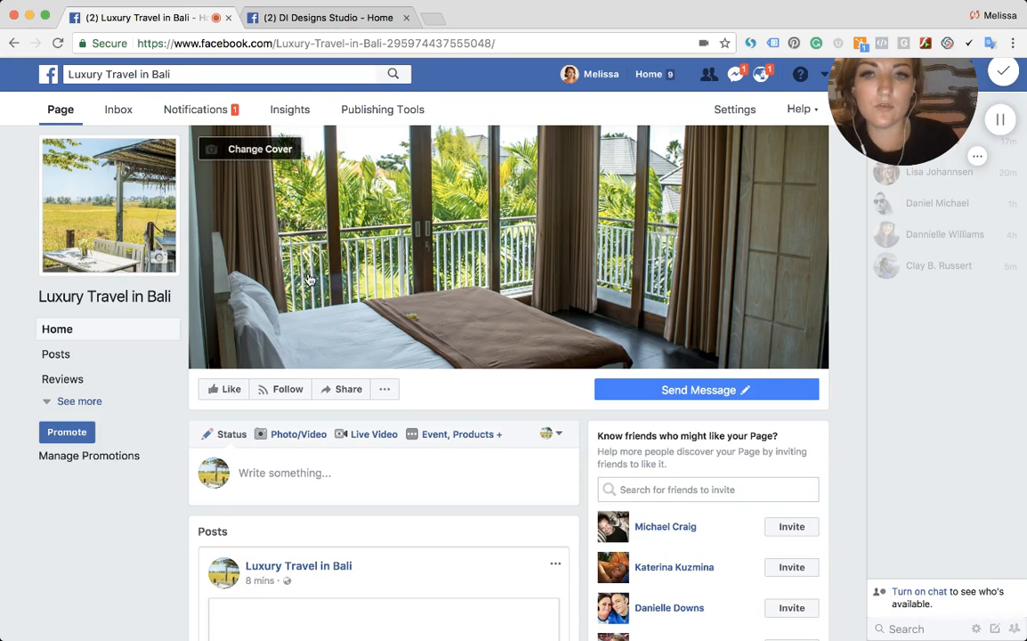
scroll(322, 410, down, 3)
scroll(303, 409, down, 2)
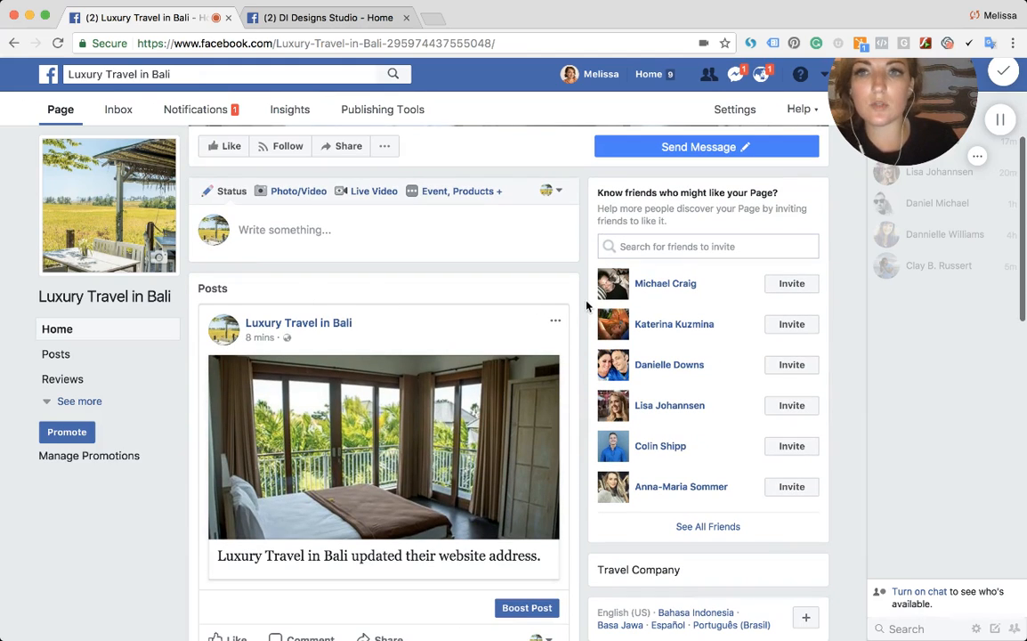
- Switch to the DI Designs Studio page tab and scroll through its page
click(263, 20)
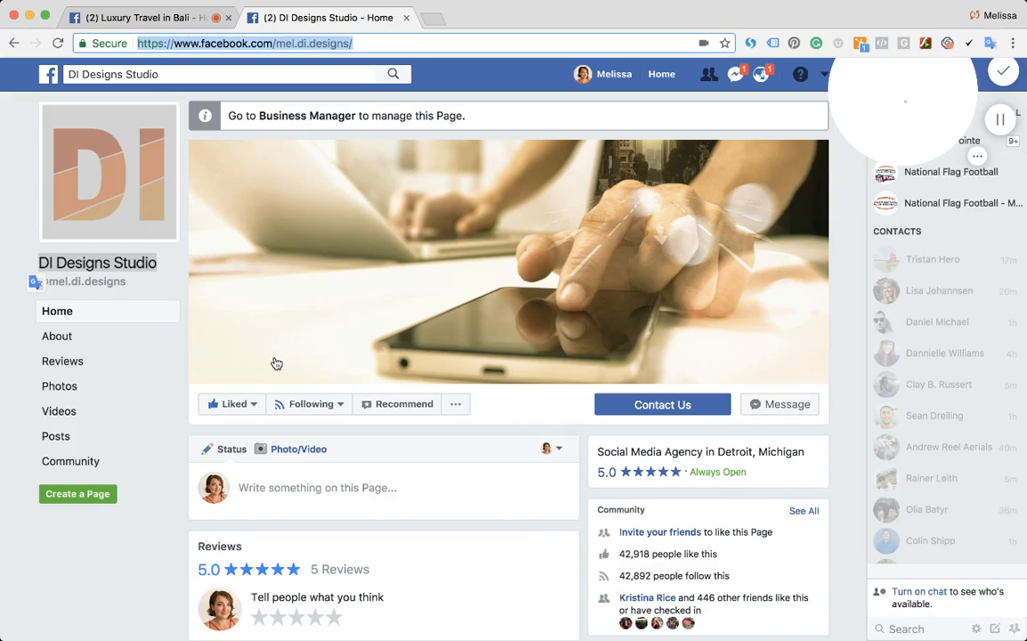
scroll(276, 362, down, 1)
scroll(276, 363, down, 1)
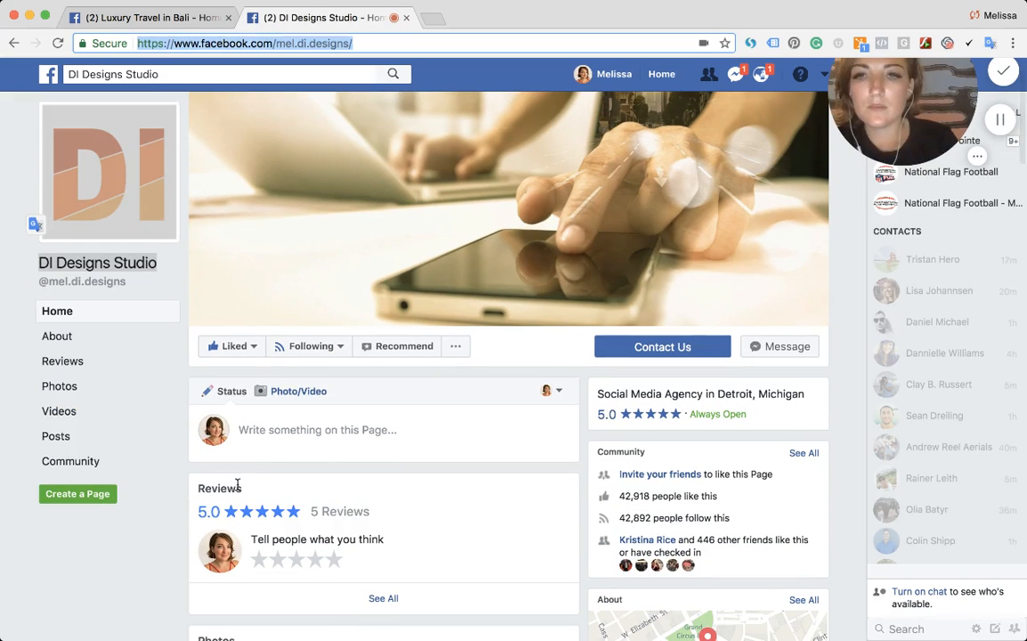
scroll(371, 520, down, 4)
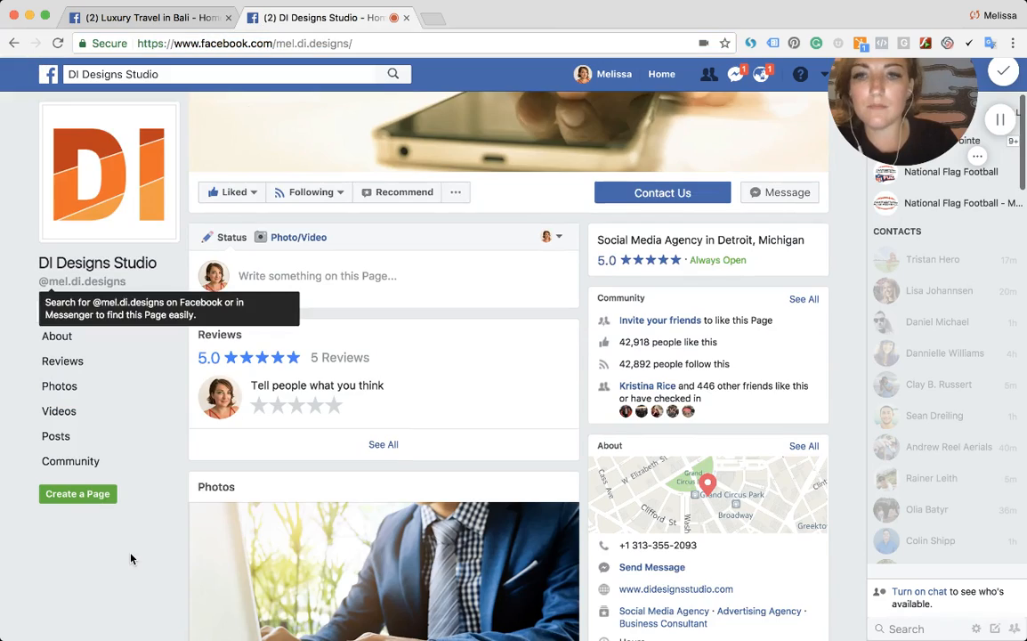
- Scroll through the DI Designs Studio page's posts, highlighting their captions to study the wording
scroll(130, 562, down, 10)
scroll(131, 552, down, 2)
scroll(179, 369, up, 8)
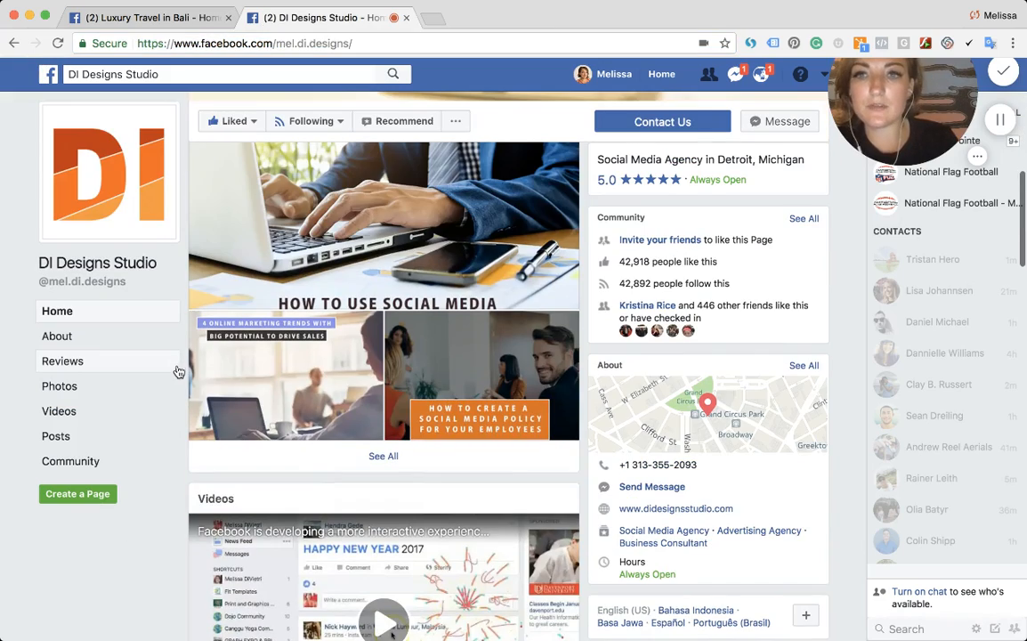
scroll(358, 435, down, 6)
scroll(360, 443, down, 3)
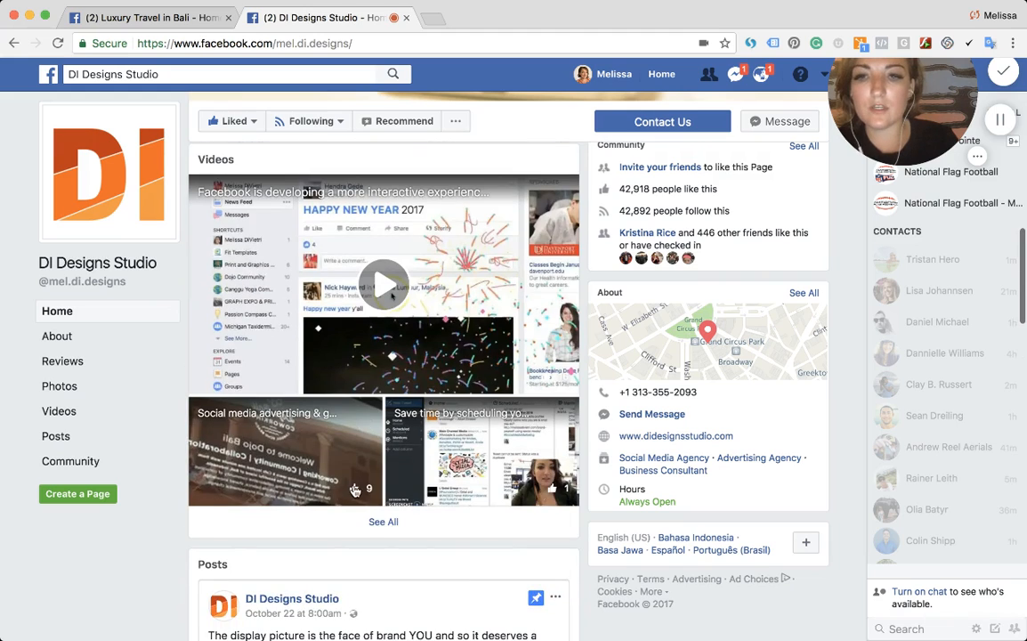
scroll(325, 421, down, 10)
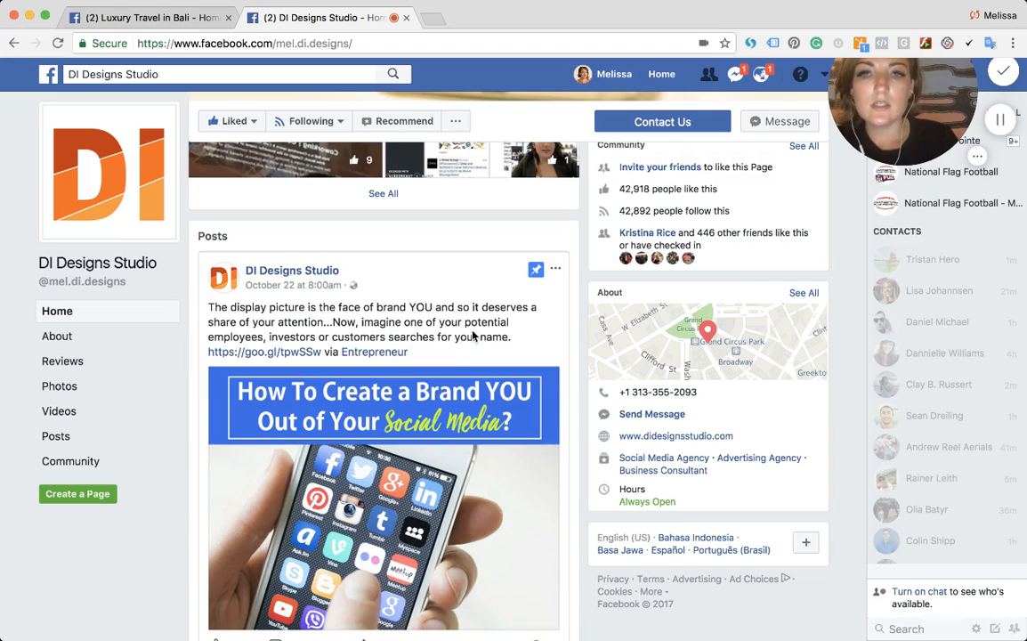
drag(474, 351, 210, 306)
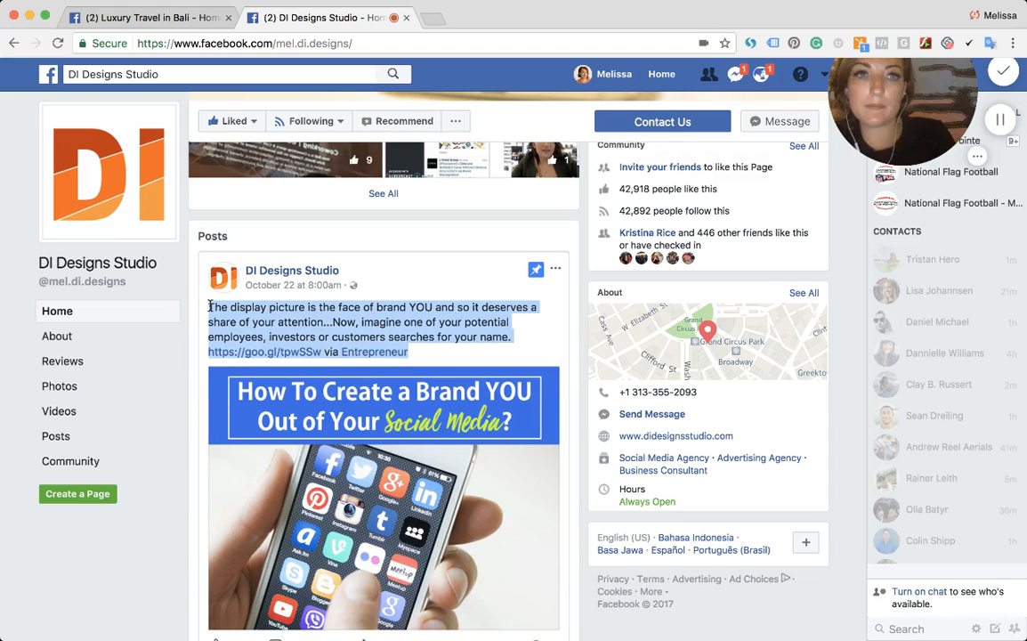
scroll(210, 306, down, 5)
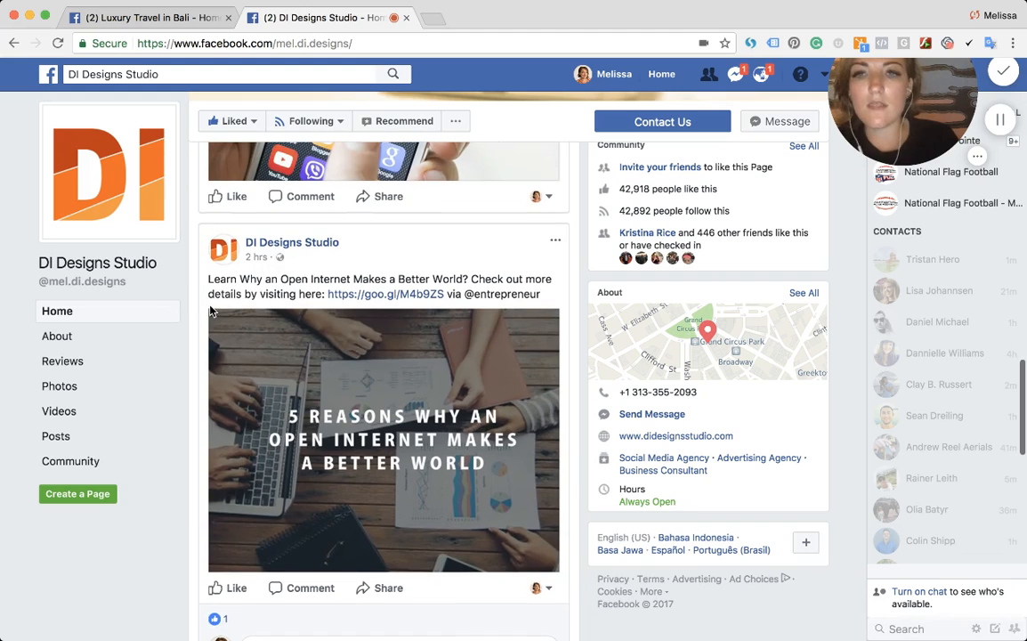
drag(209, 279, 542, 298)
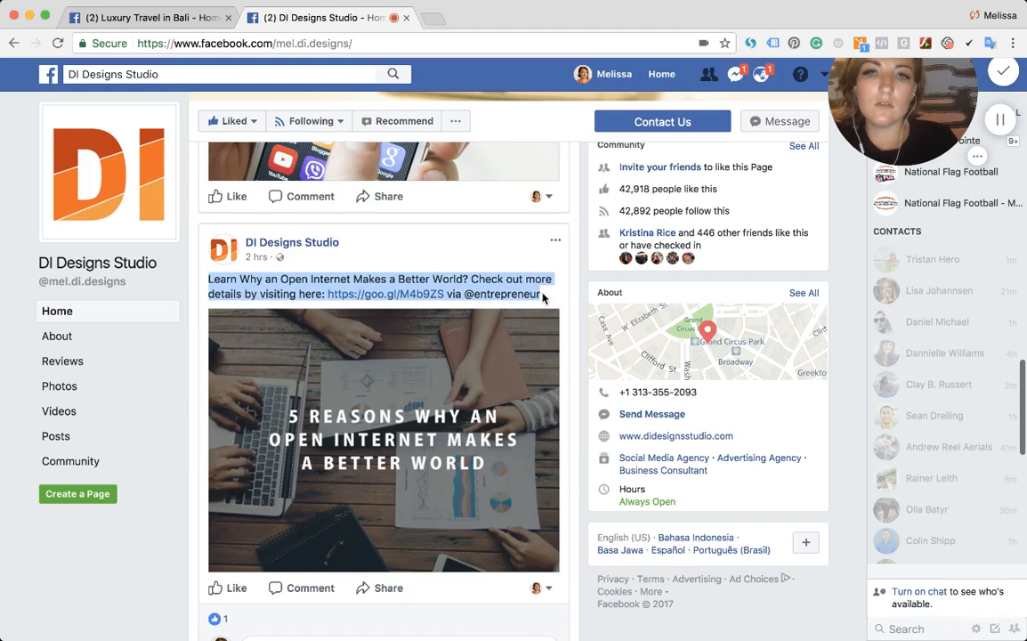
scroll(484, 392, down, 3)
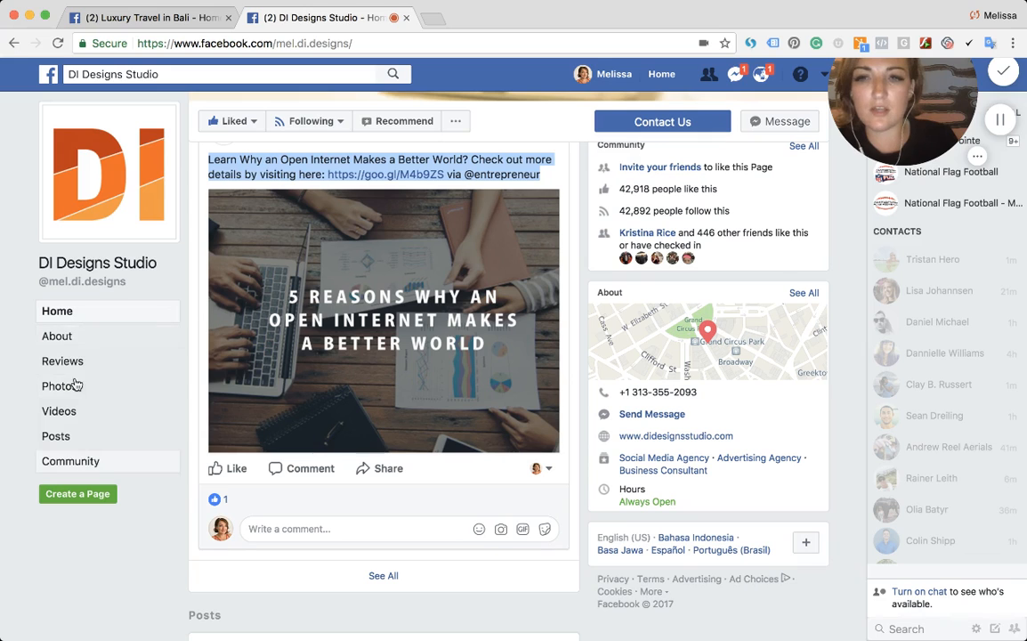
- Return to the Luxury Travel in Bali page and expand its full list of page sections
click(142, 18)
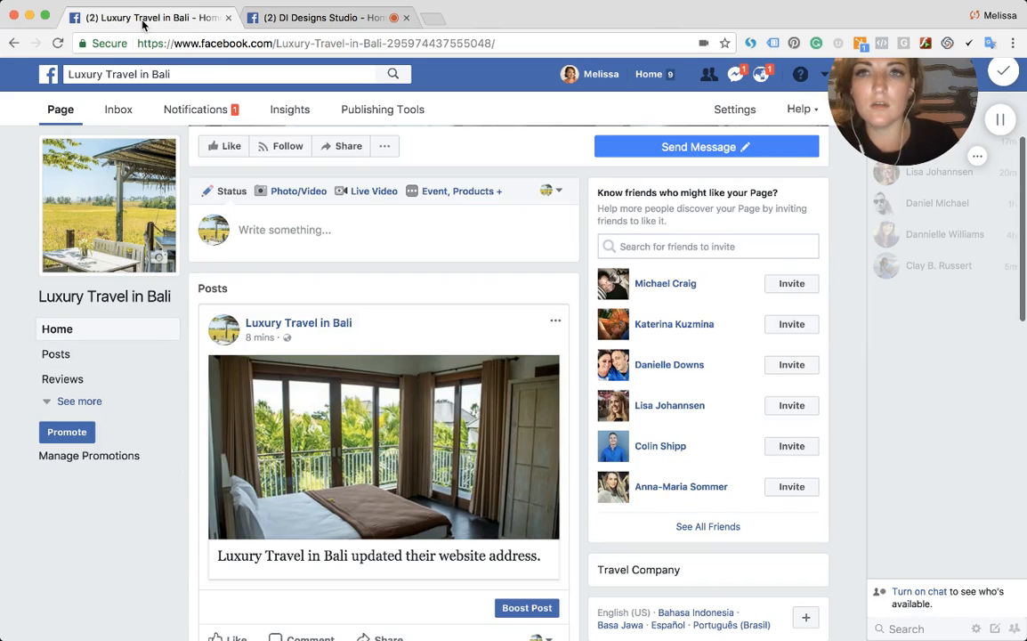
scroll(181, 109, down, 5)
scroll(181, 109, down, 12)
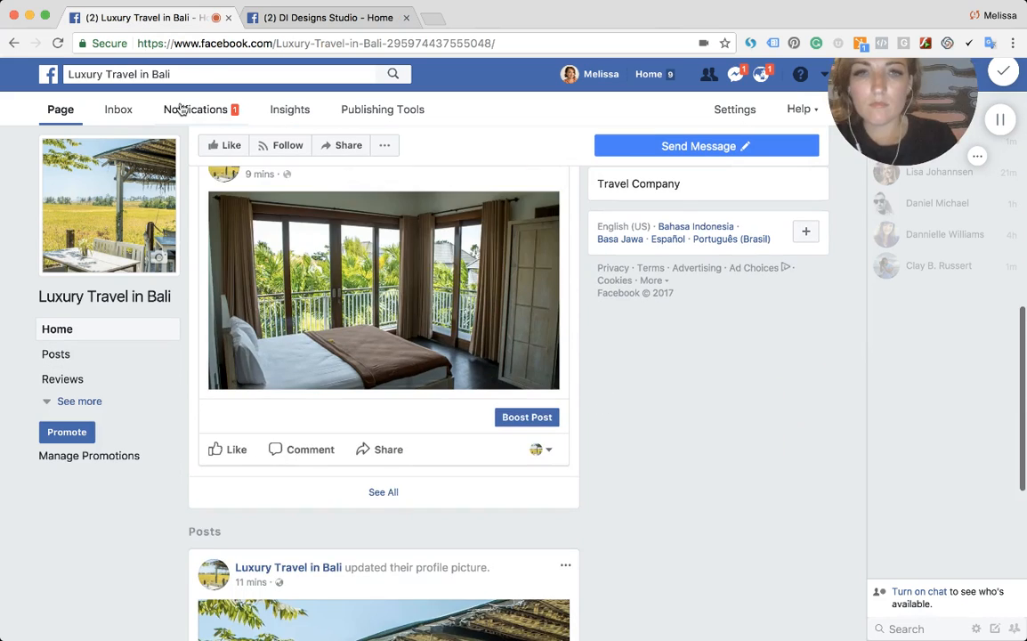
scroll(181, 109, up, 15)
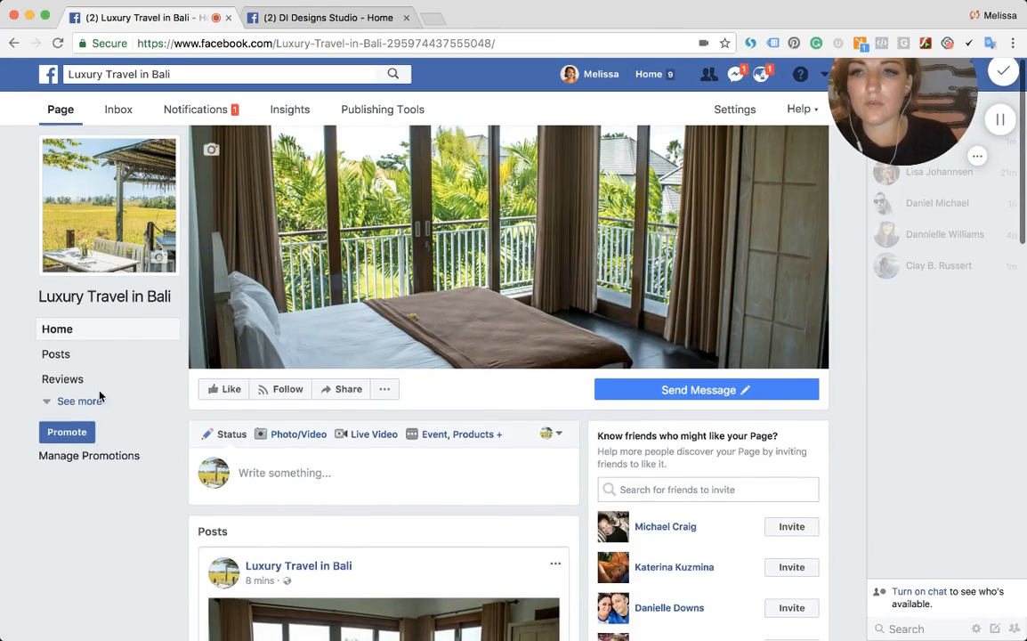
click(80, 401)
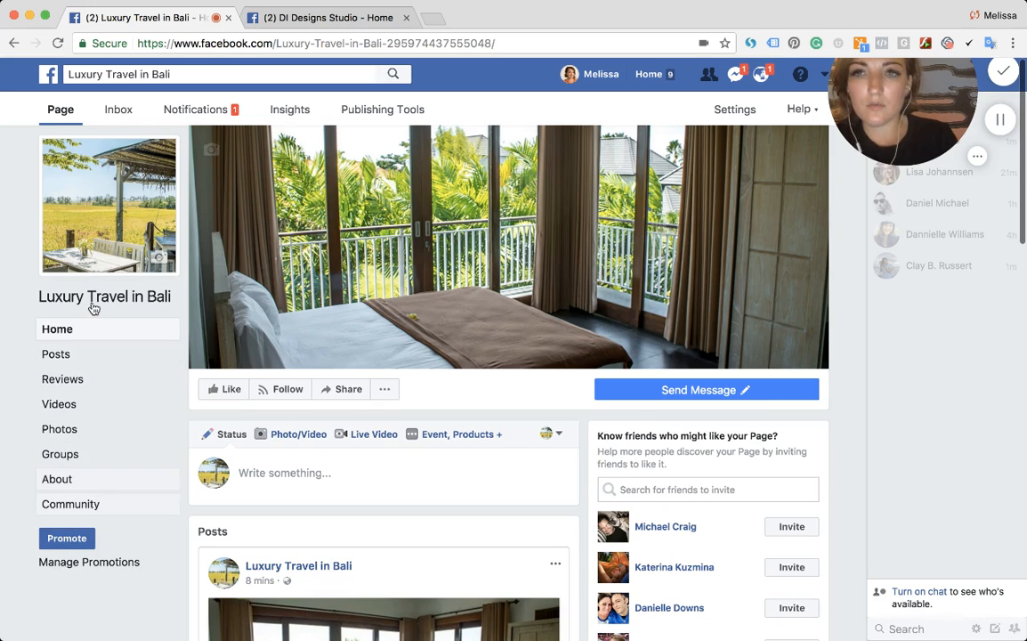
- Open the page's Settings and go to the Edit Page section
click(743, 109)
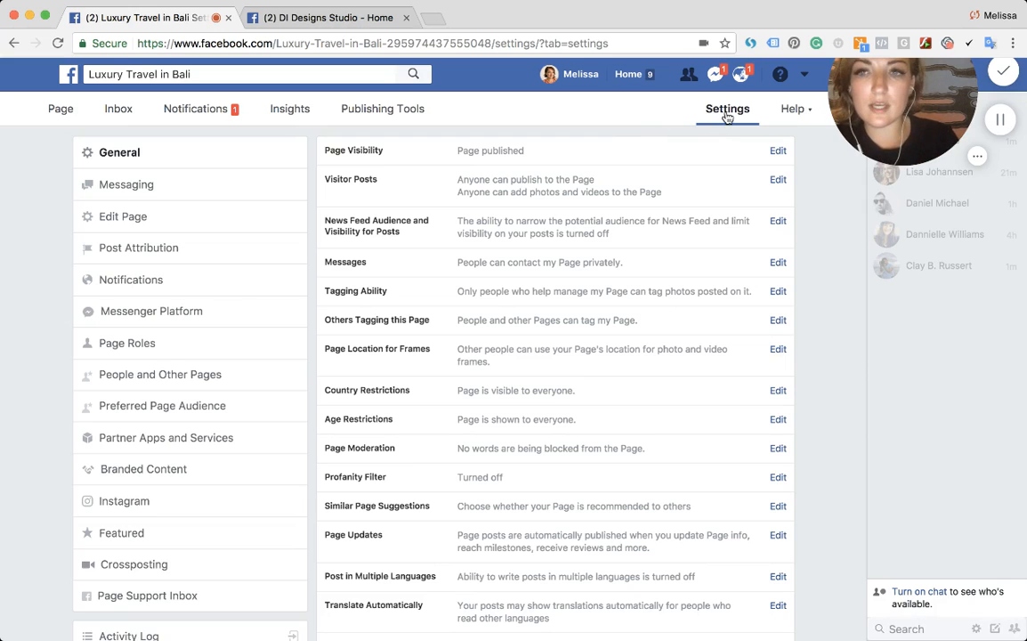
click(113, 224)
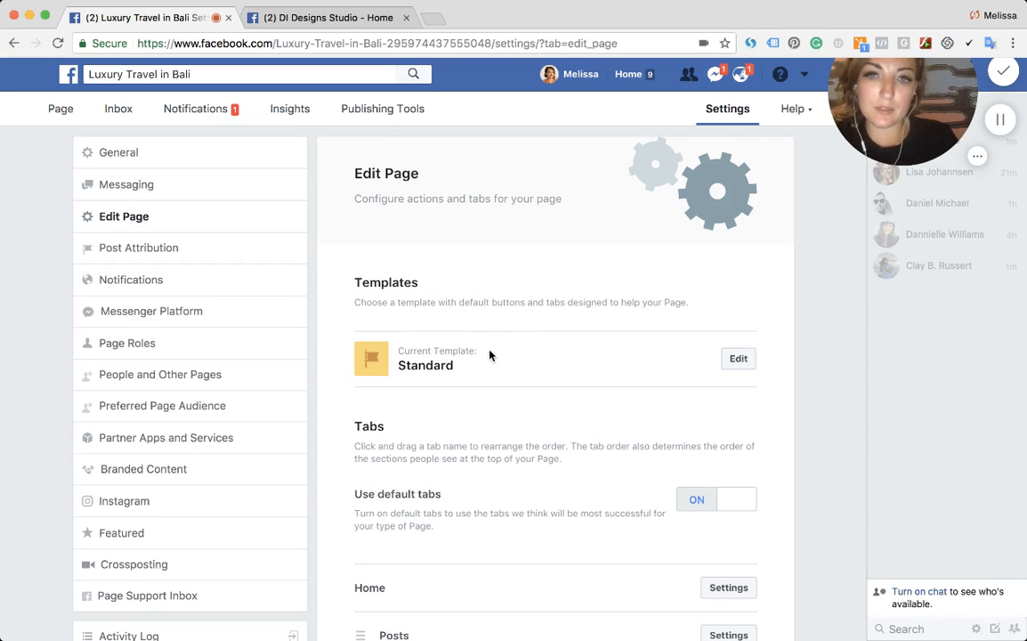
drag(488, 355, 359, 299)
triple_click(358, 299)
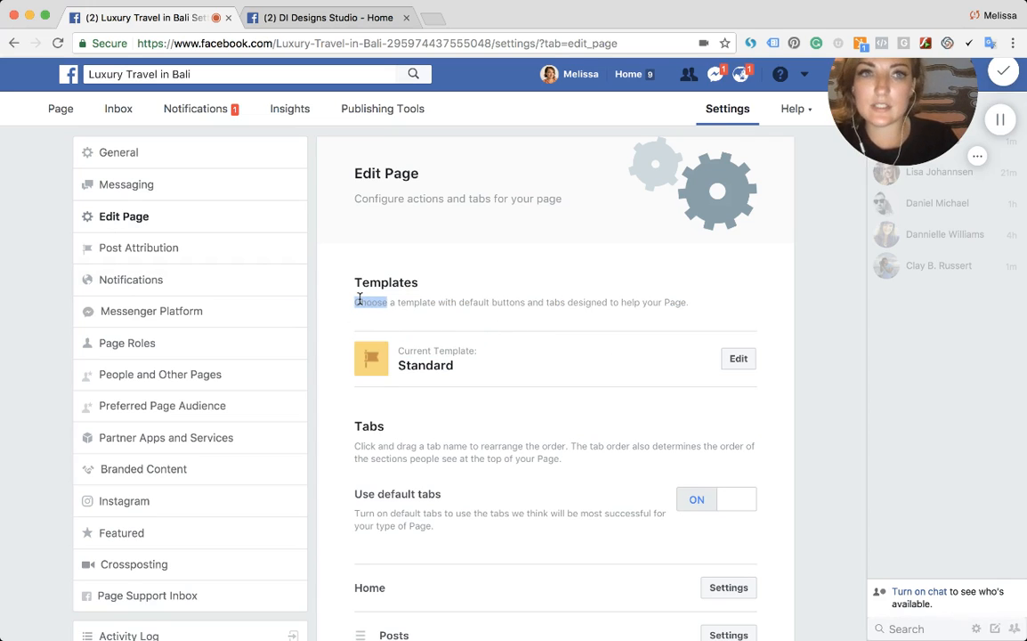
- Browse the available page templates and close the template list without choosing one
click(740, 365)
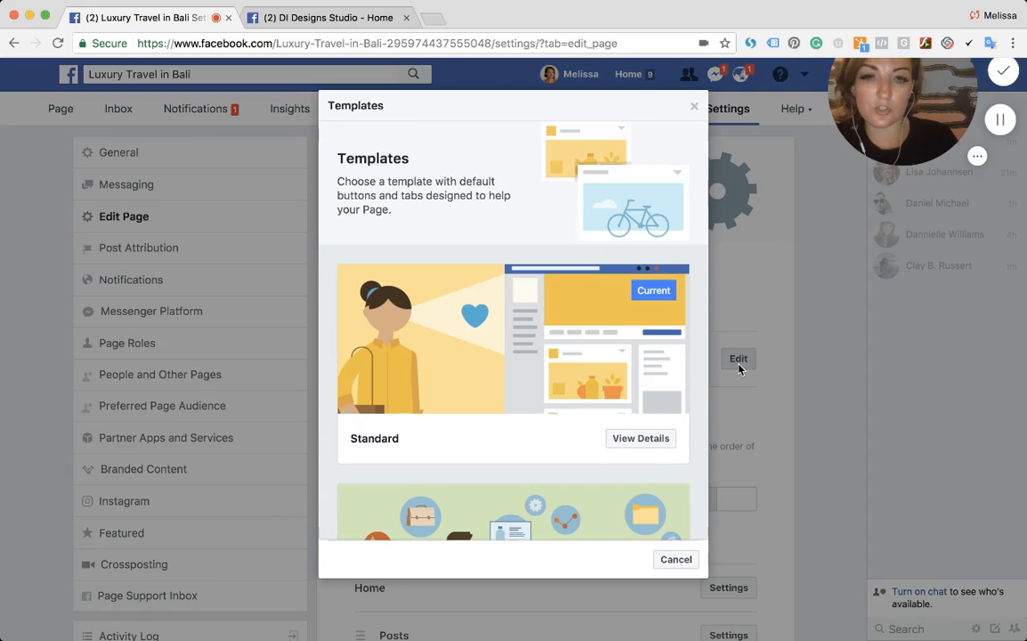
scroll(577, 354, down, 2)
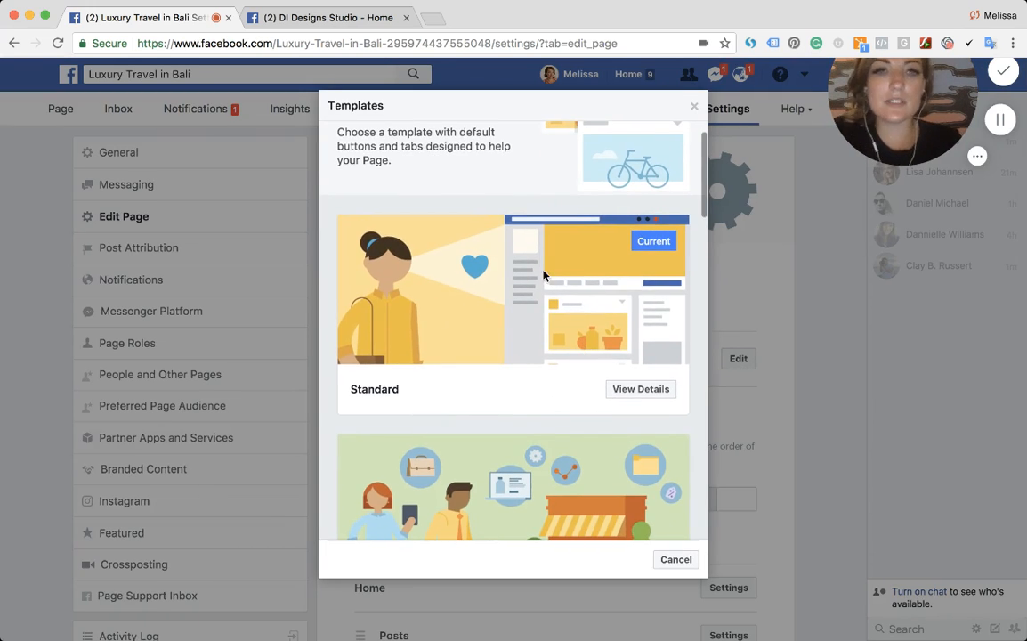
scroll(512, 311, down, 3)
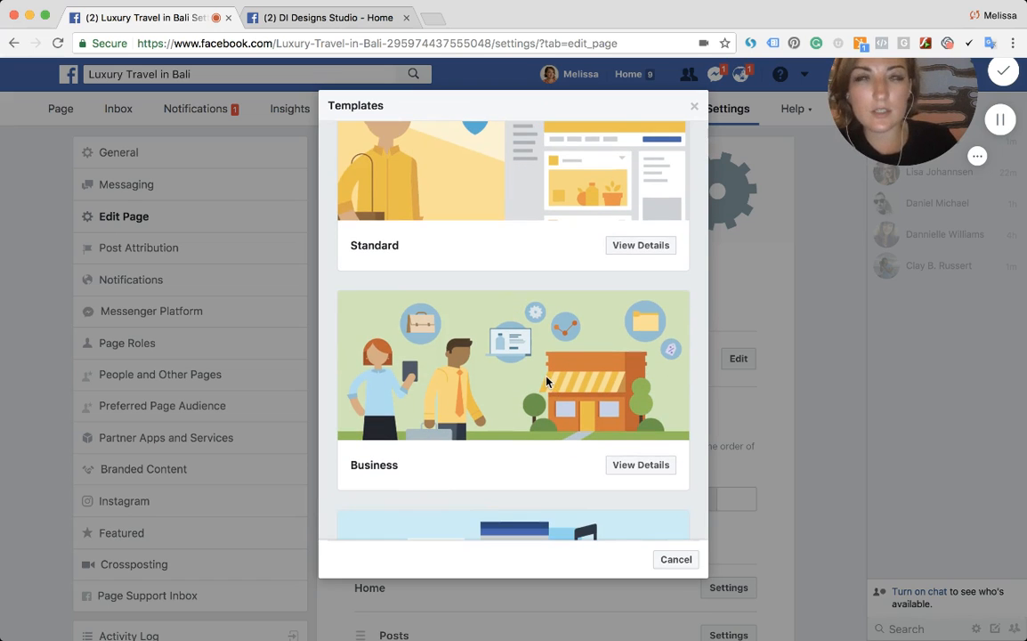
scroll(546, 381, down, 2)
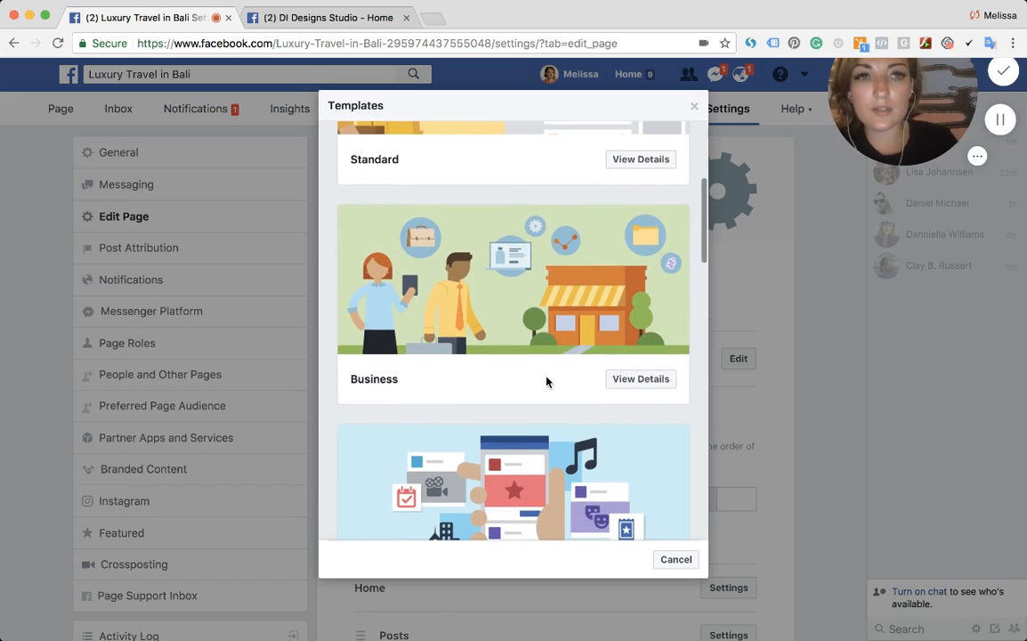
scroll(544, 374, down, 3)
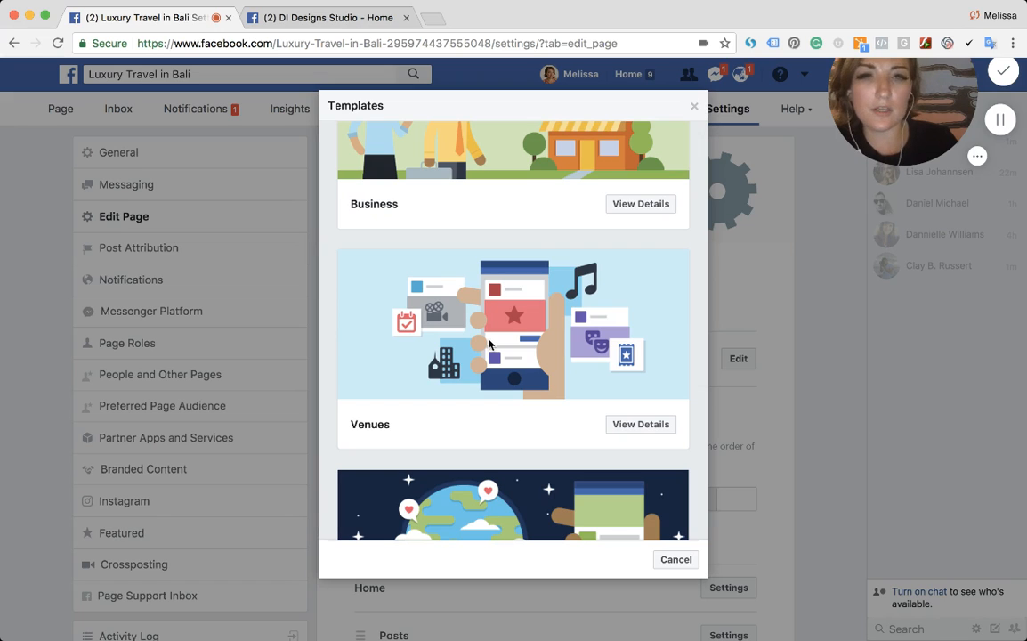
scroll(488, 344, down, 2)
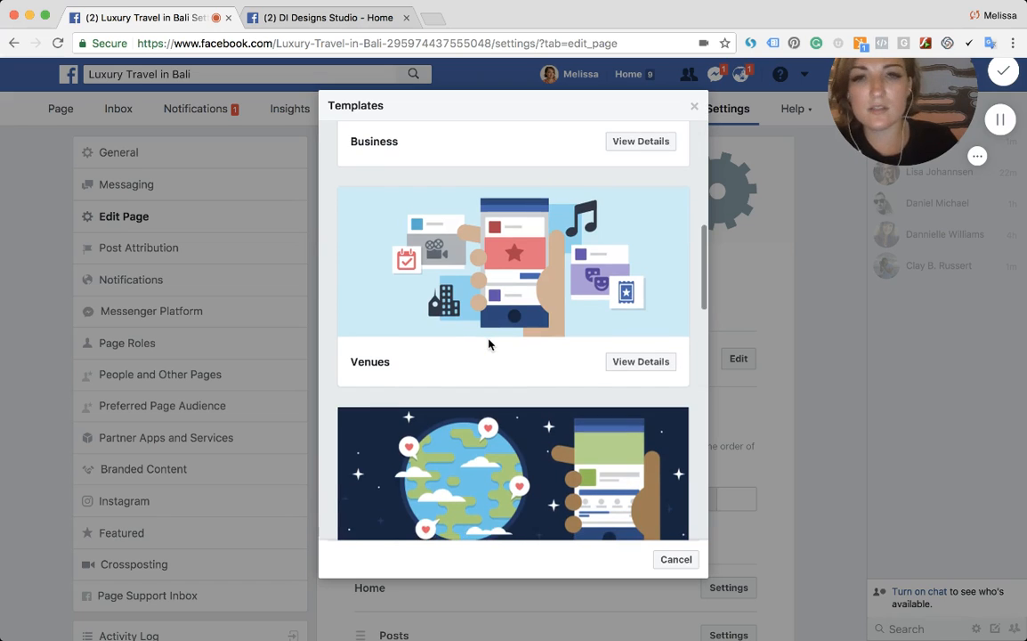
scroll(489, 343, down, 3)
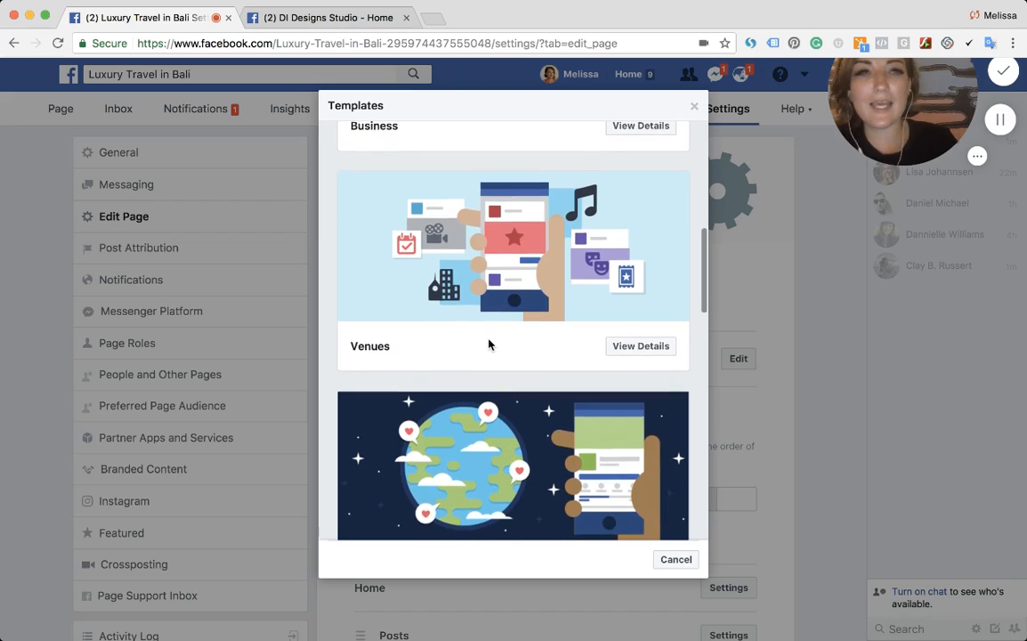
scroll(488, 343, down, 1)
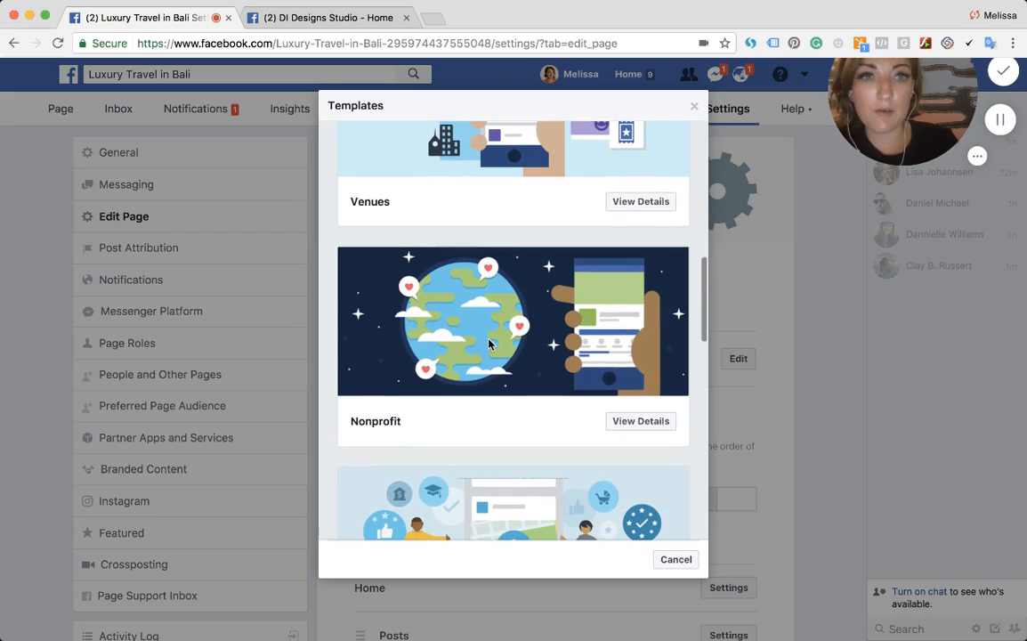
scroll(488, 343, down, 1)
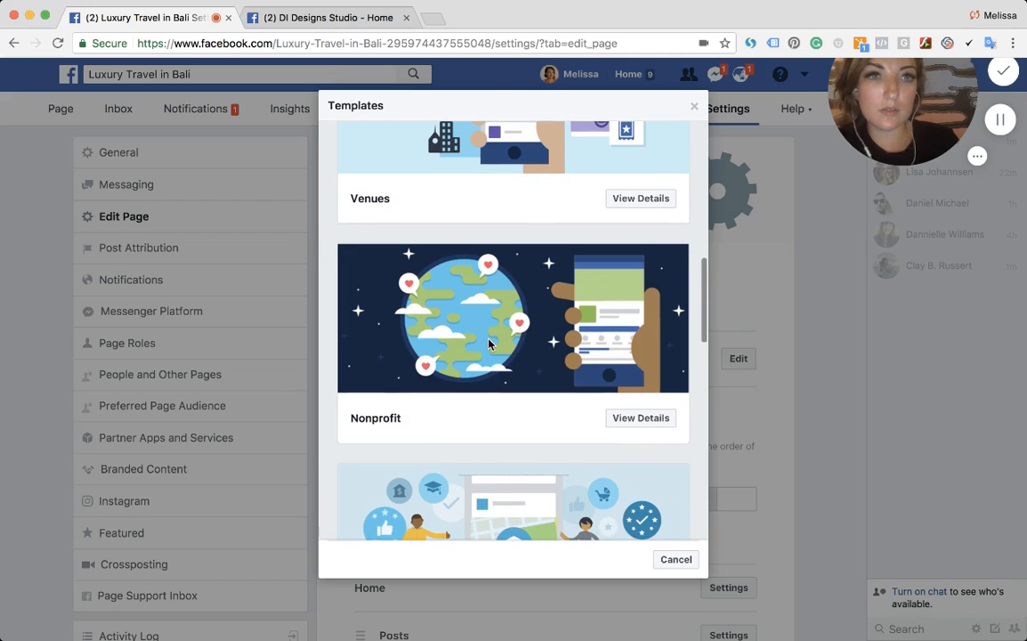
scroll(489, 343, down, 5)
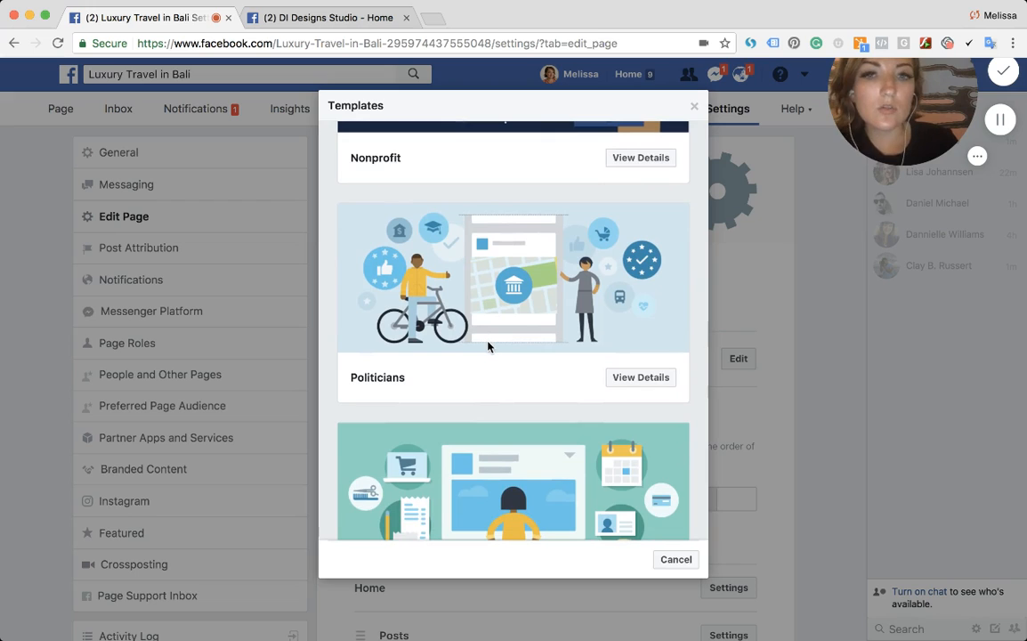
scroll(488, 346, down, 3)
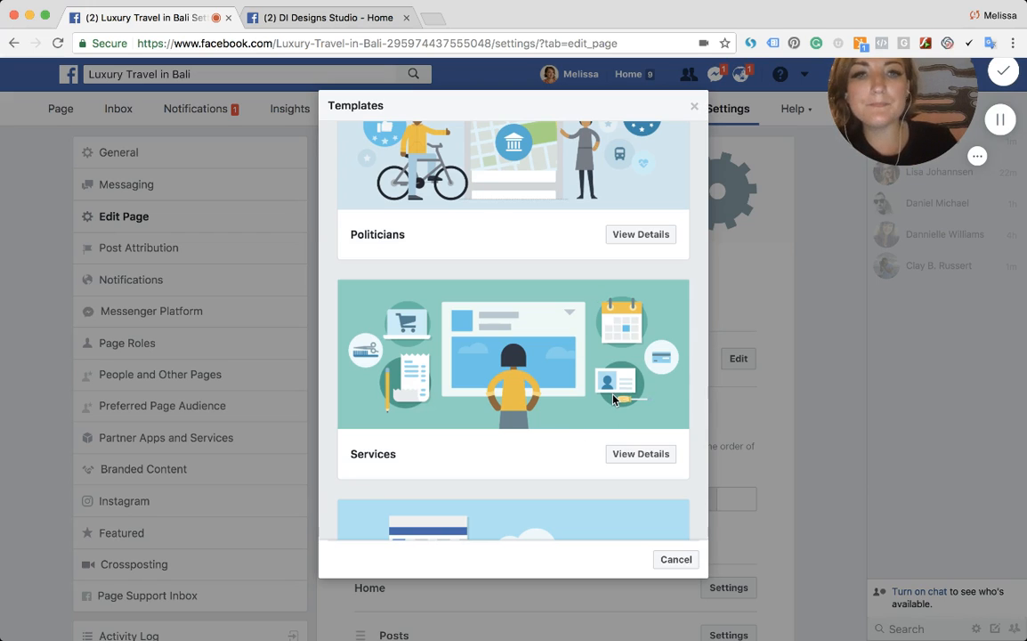
scroll(500, 228, down, 3)
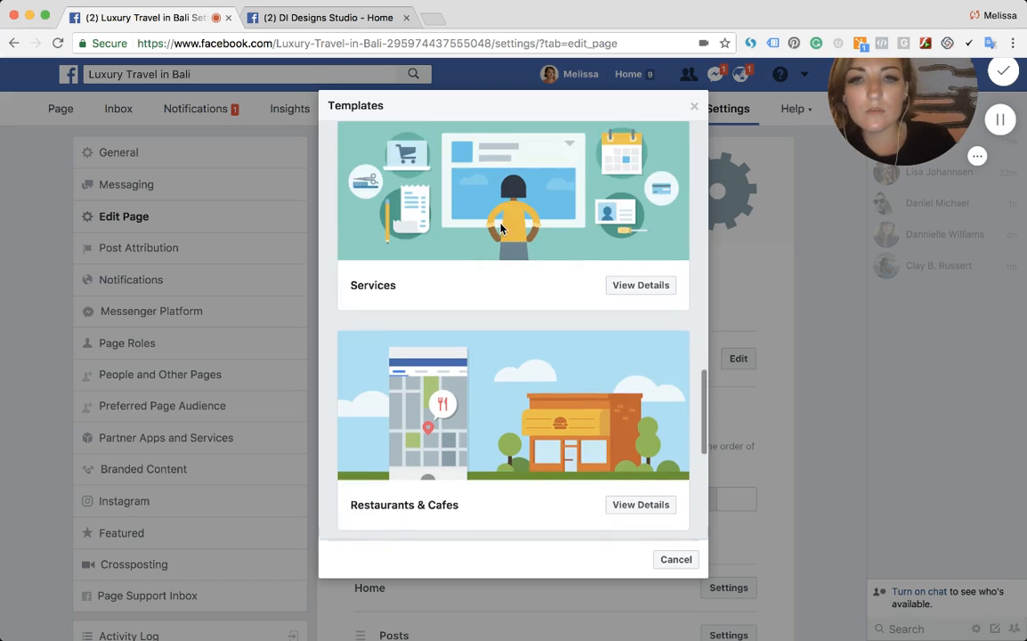
scroll(500, 228, down, 5)
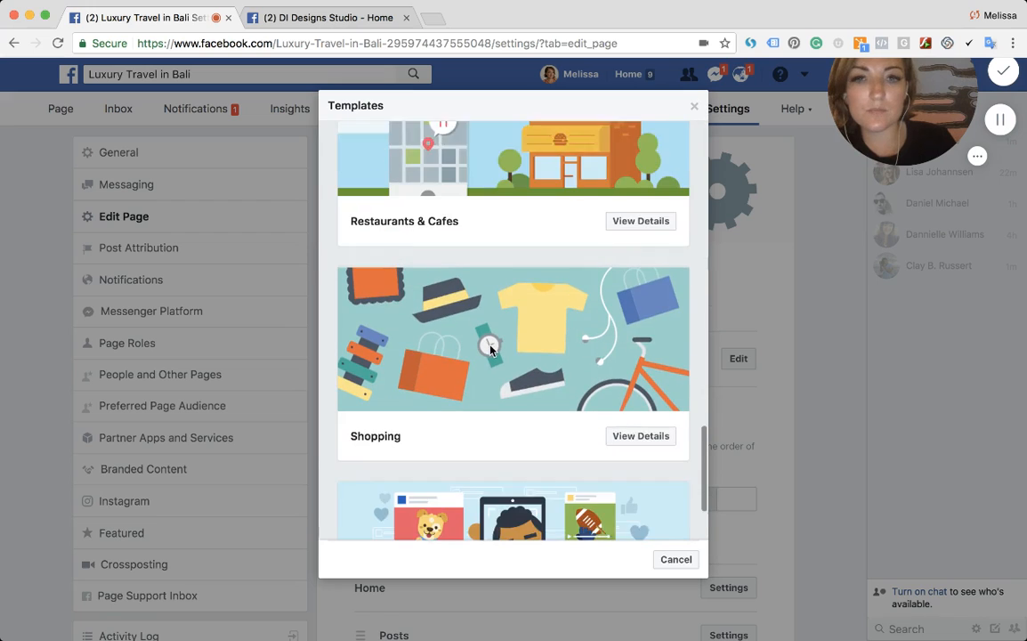
scroll(427, 331, down, 3)
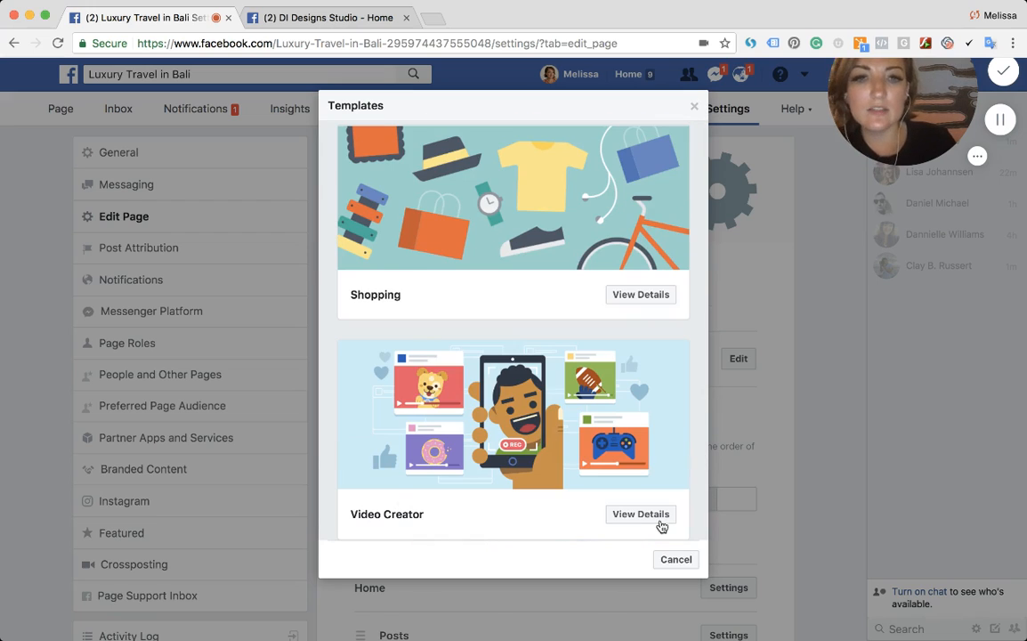
click(680, 560)
- Reorder the page tabs, moving About directly below Home and Community above Photos
scroll(550, 435, down, 4)
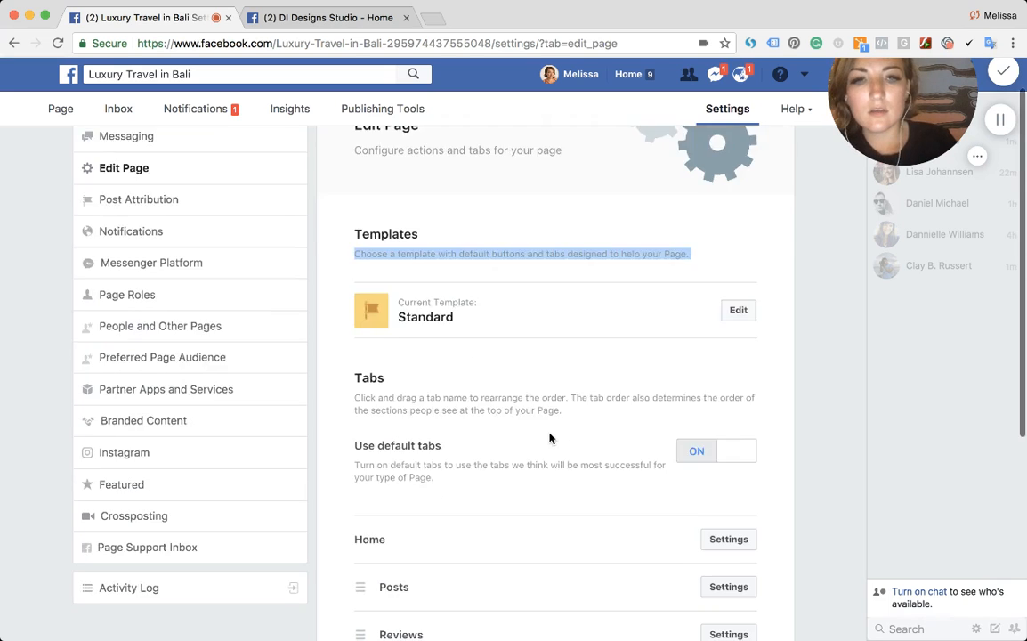
scroll(423, 359, down, 4)
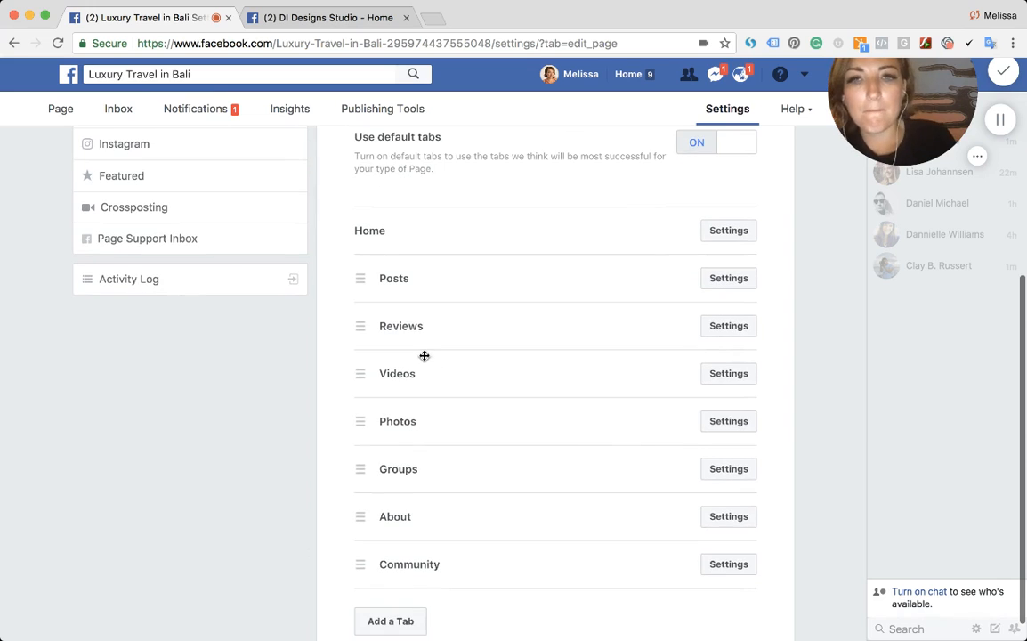
drag(422, 519, 447, 271)
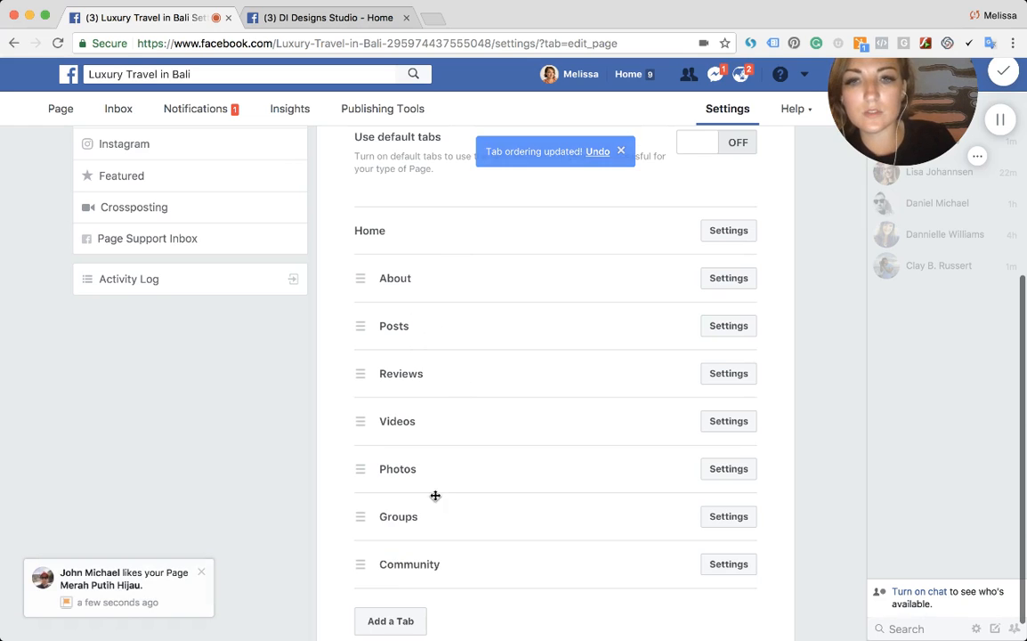
drag(419, 570, 401, 488)
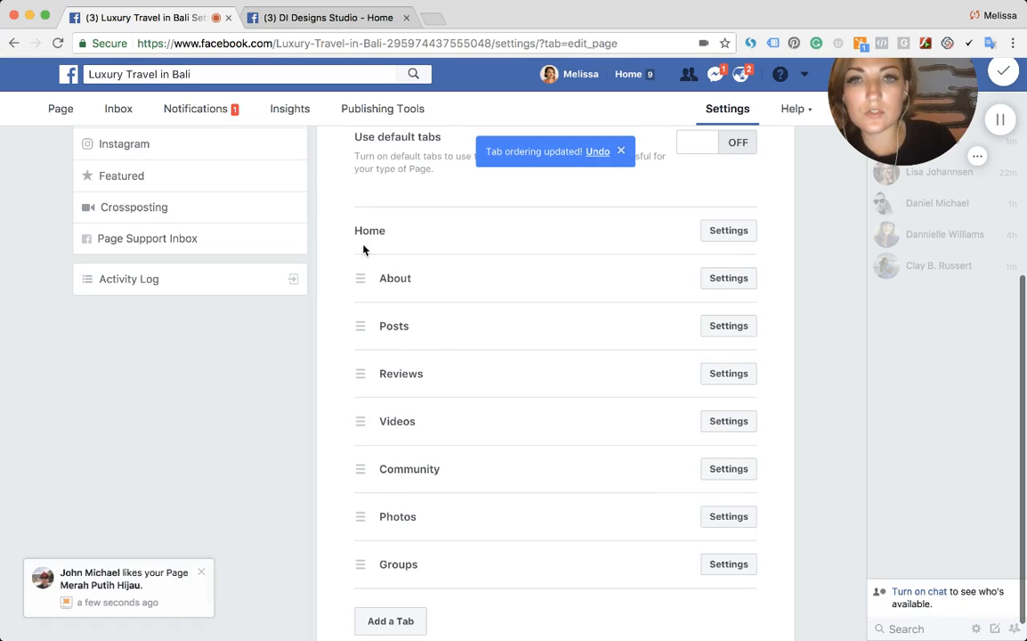
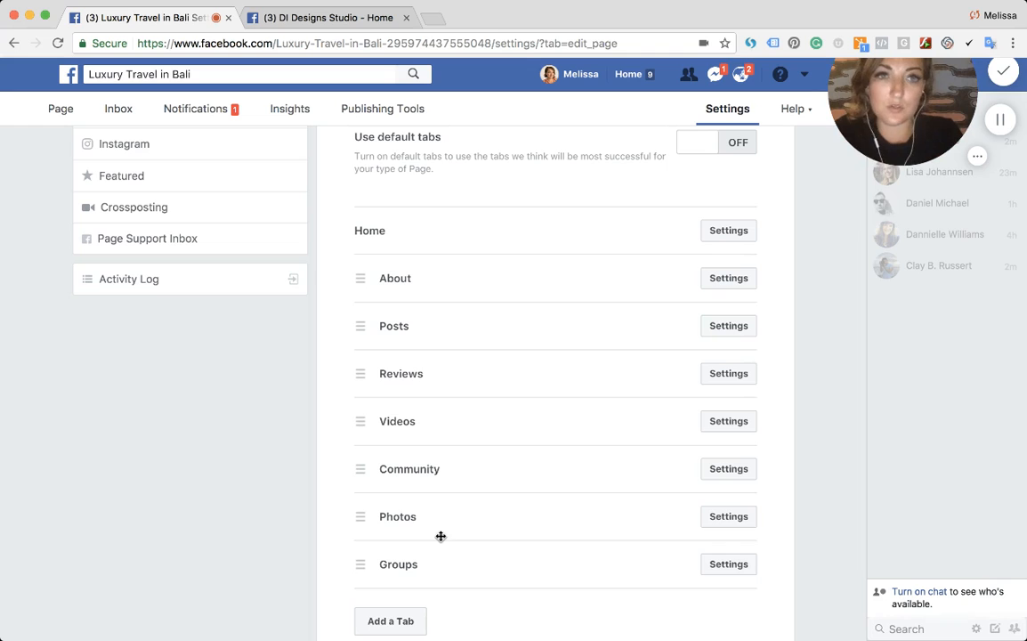
- Add a Services tab to the page from the list of available tabs
scroll(596, 458, down, 1)
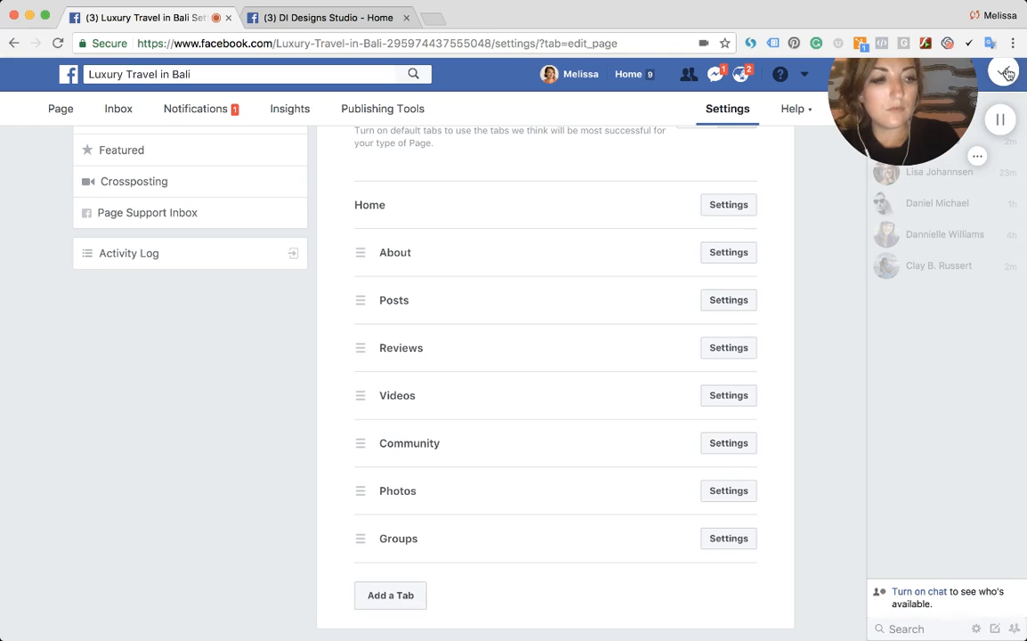
click(391, 596)
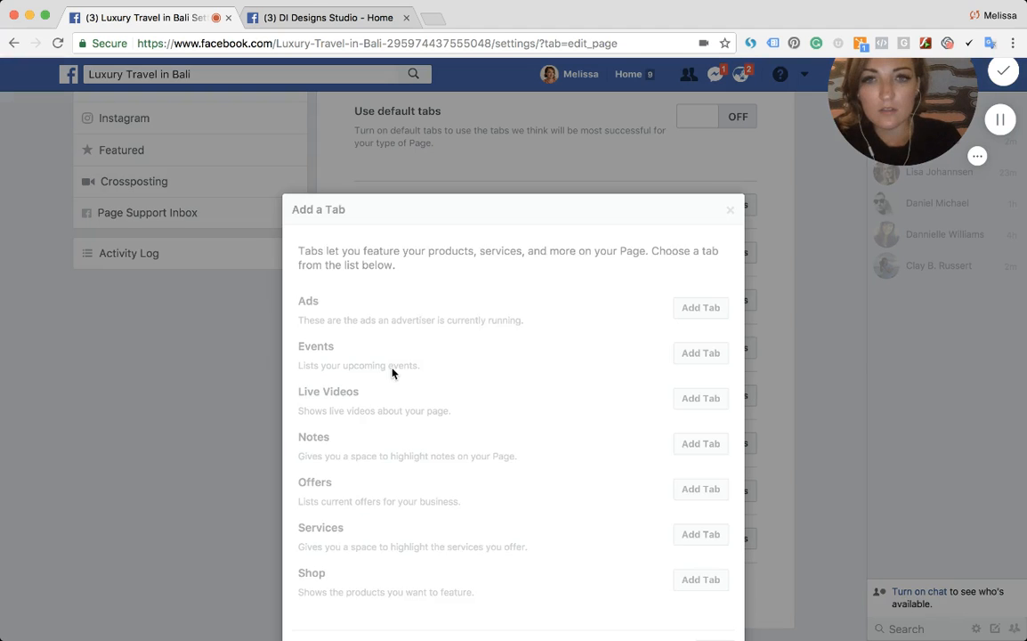
scroll(449, 317, down, 2)
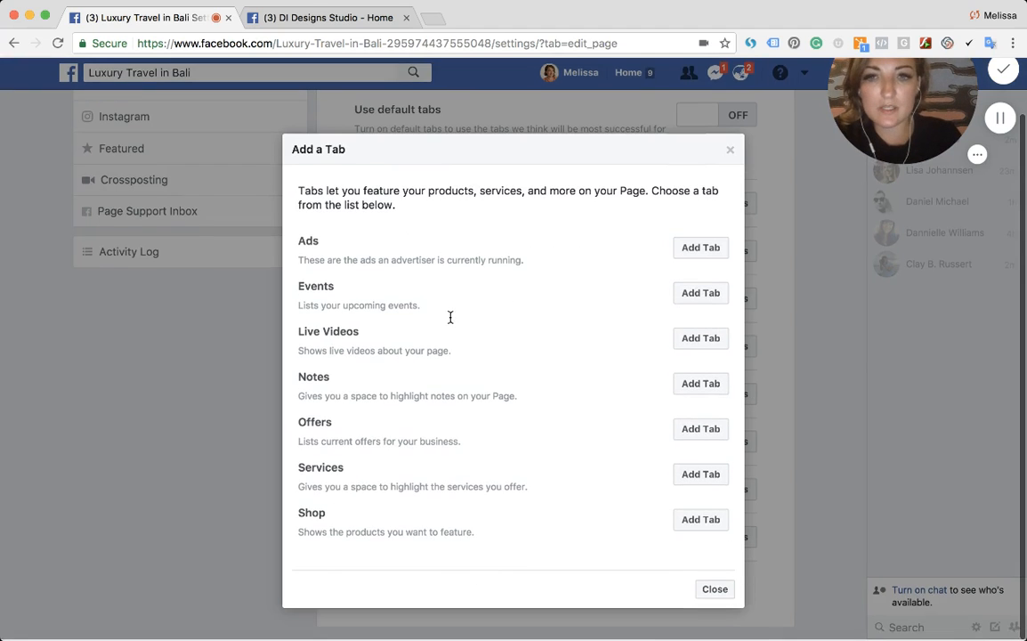
double_click(316, 473)
drag(316, 474, 704, 478)
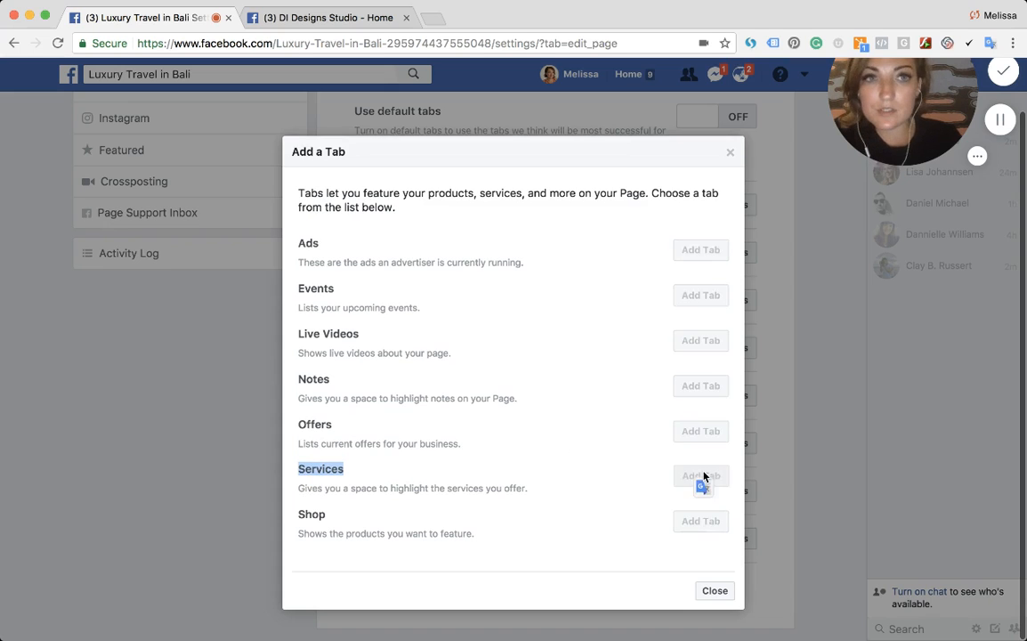
click(703, 477)
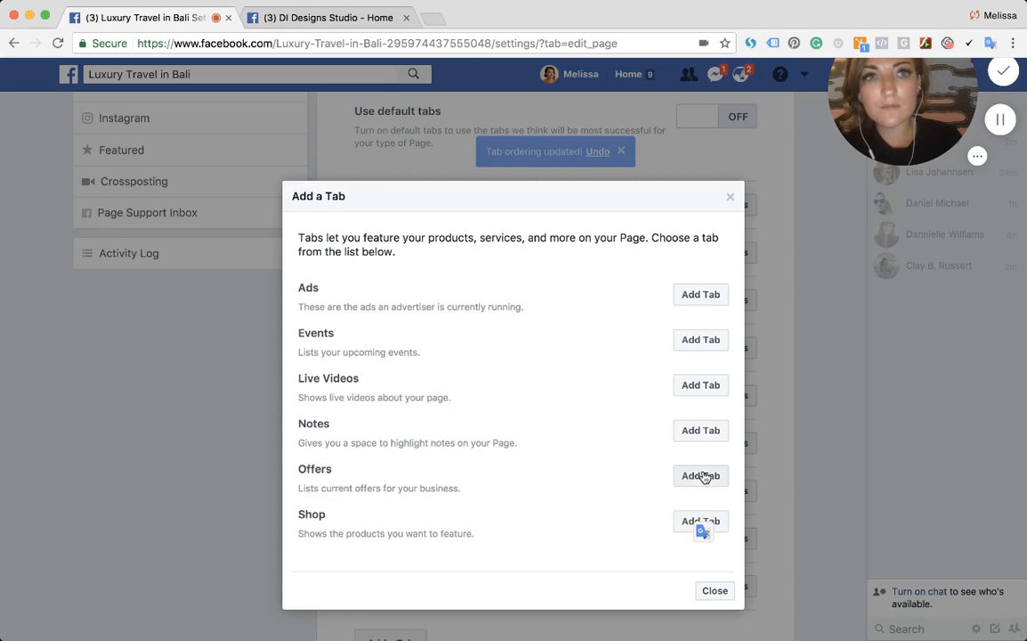
click(715, 591)
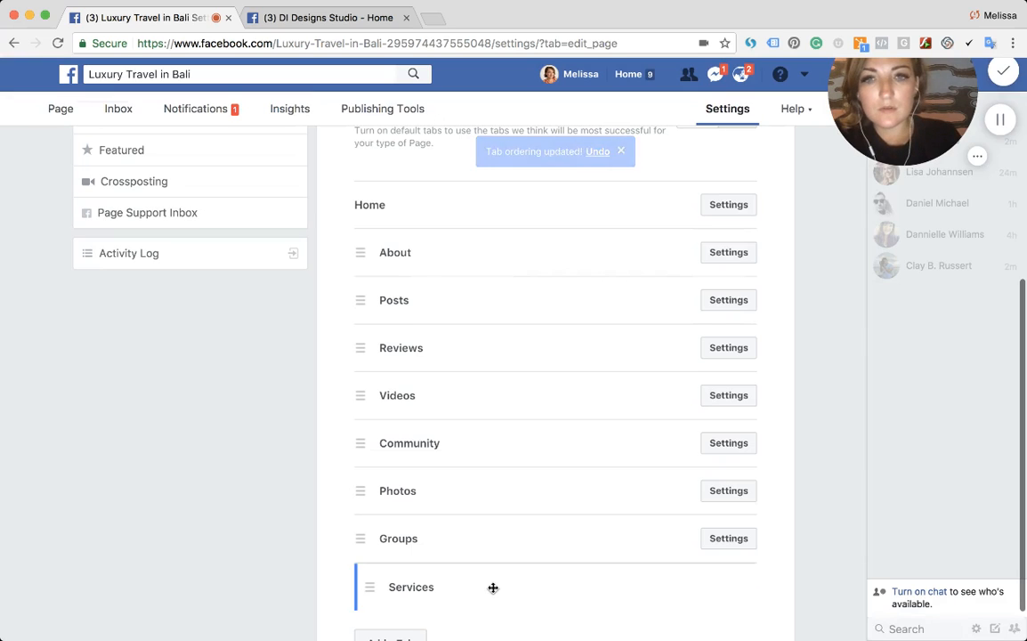
- Move the Services tab directly below About in the tab order
drag(493, 587, 479, 286)
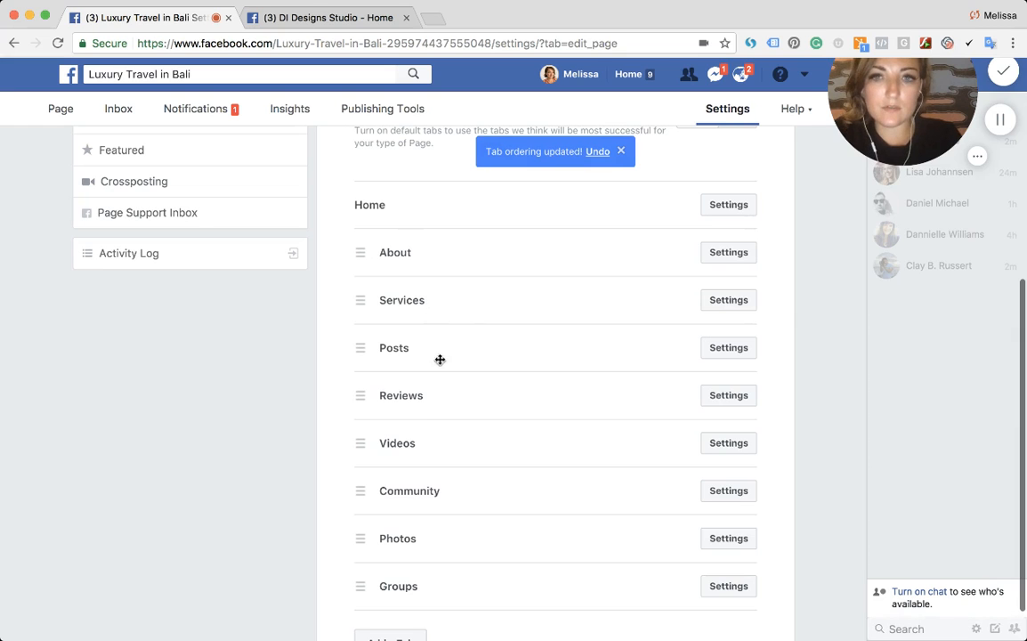
scroll(295, 440, down, 1)
scroll(296, 439, up, 4)
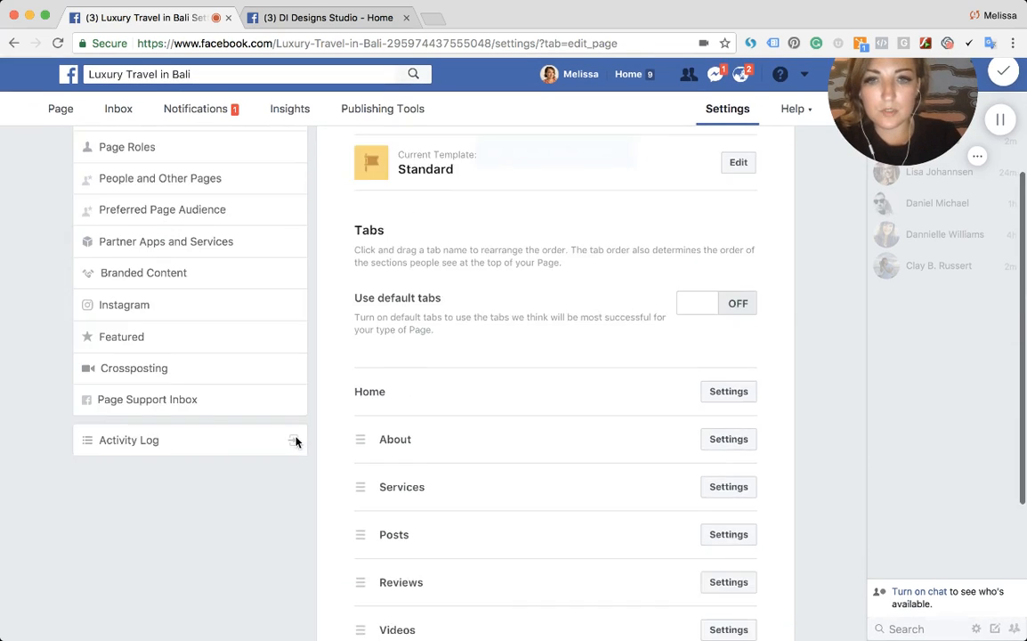
- Return to the page and open its About section
scroll(295, 439, up, 5)
click(55, 111)
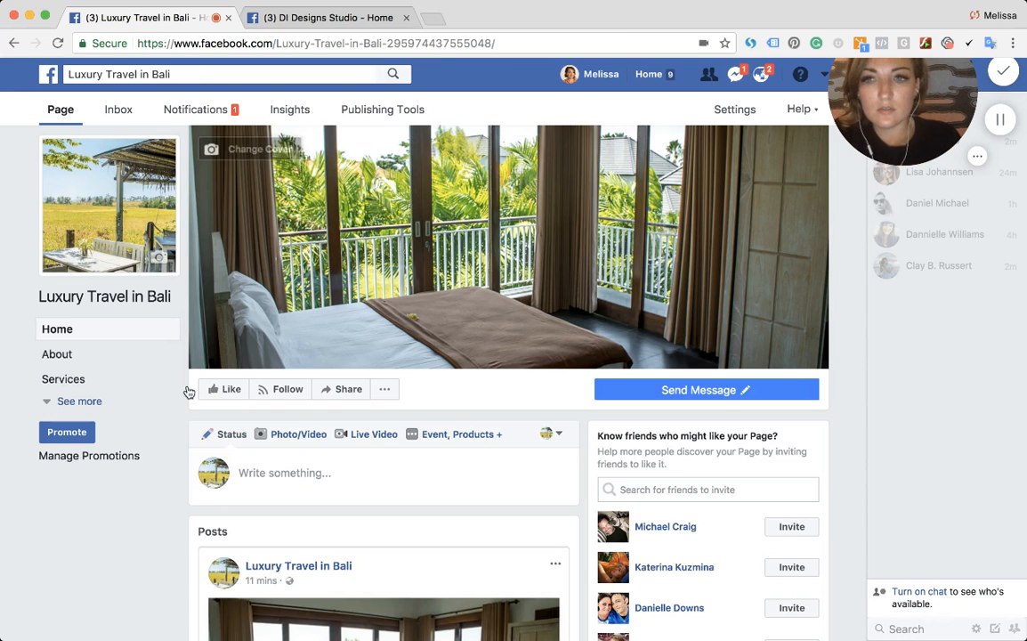
click(89, 401)
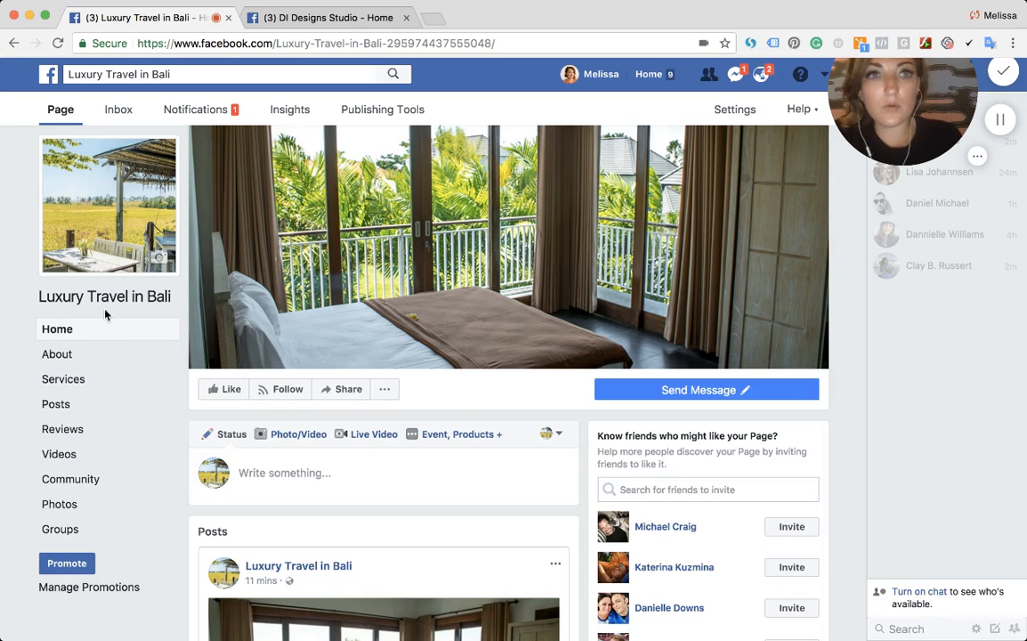
click(73, 354)
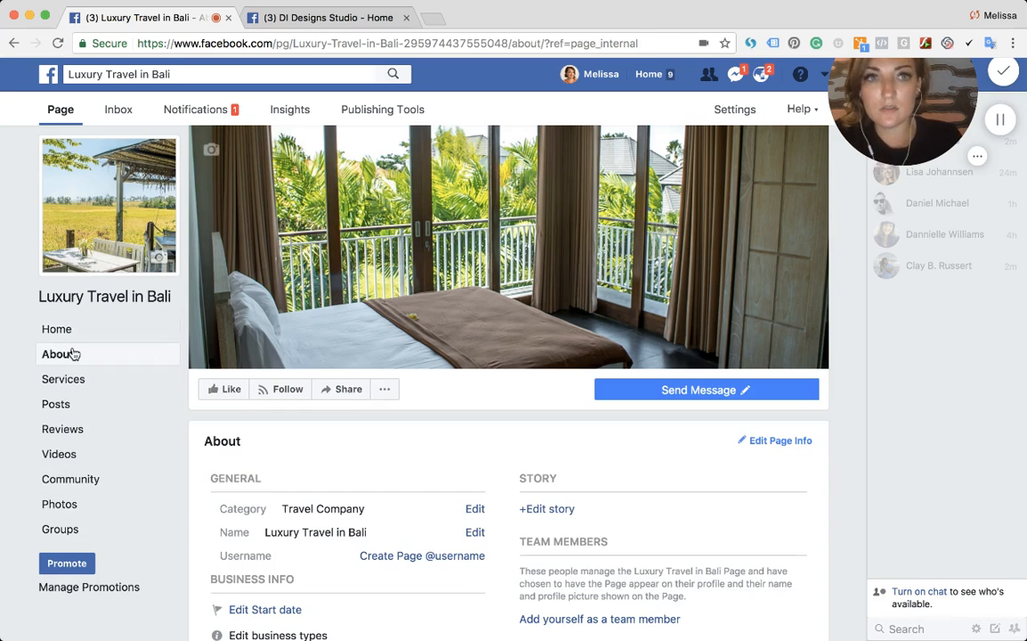
- Start creating a page username and enter luxurytravelinbali
scroll(418, 494, down, 3)
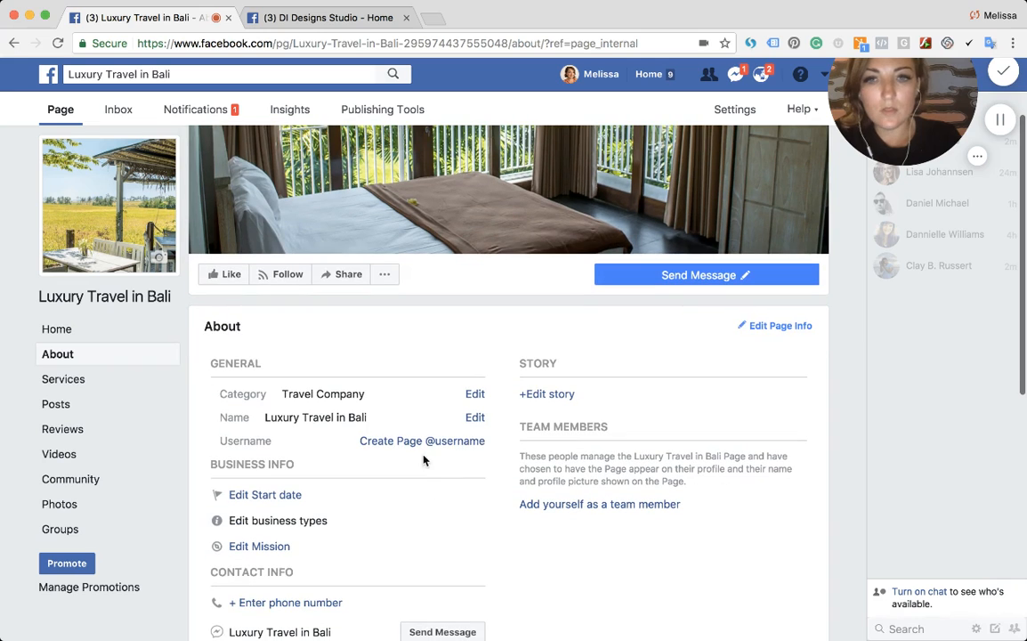
click(422, 442)
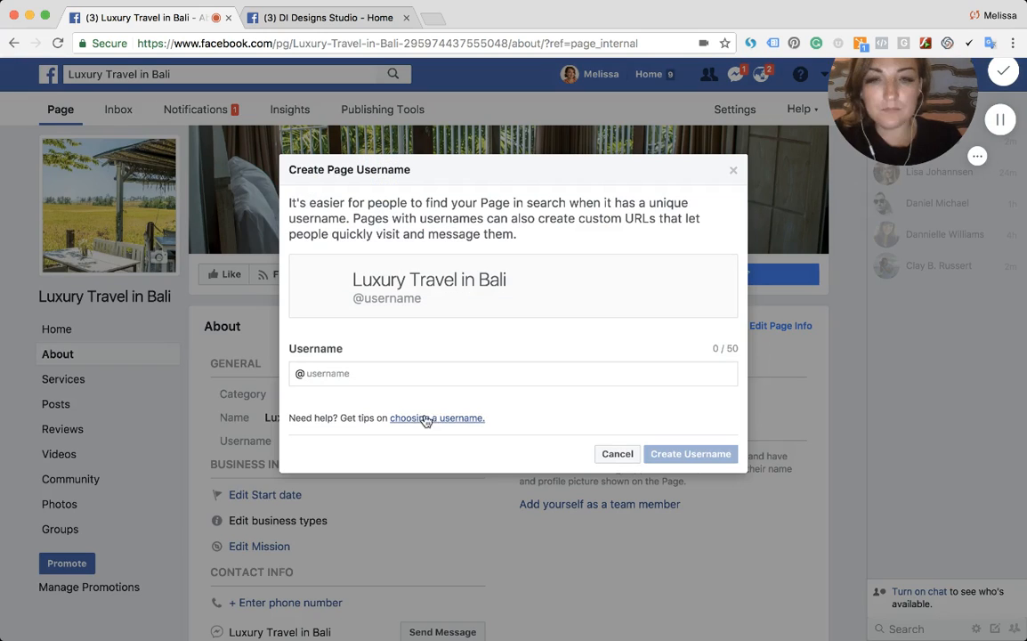
click(397, 385)
text(luxury)
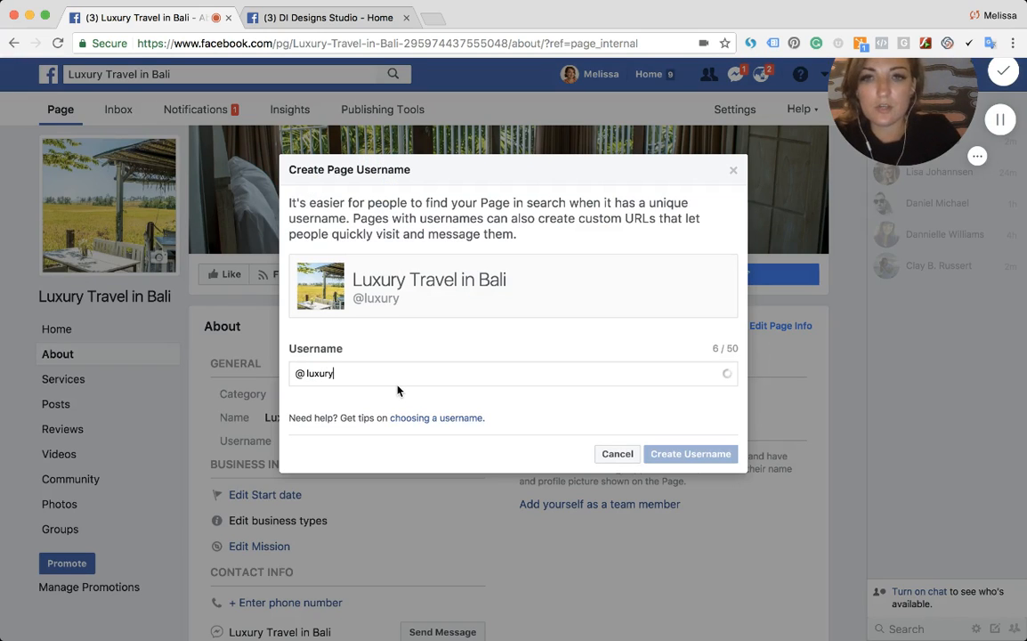
text(travelinbali)
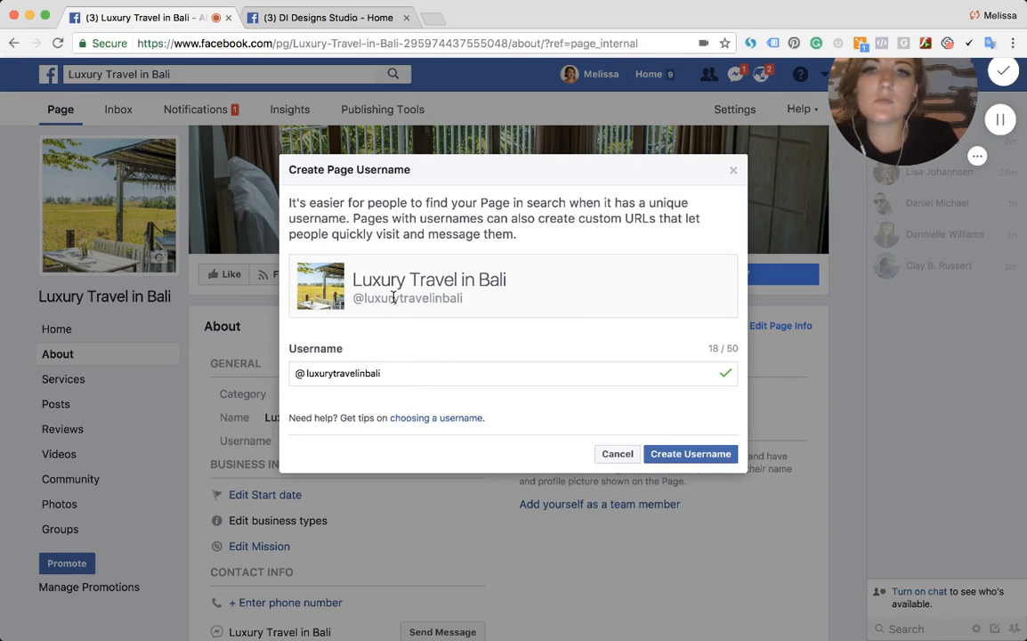
- Check the web address of the DI Designs Studio page in the other tab, then return to Luxury Travel in Bali
click(307, 20)
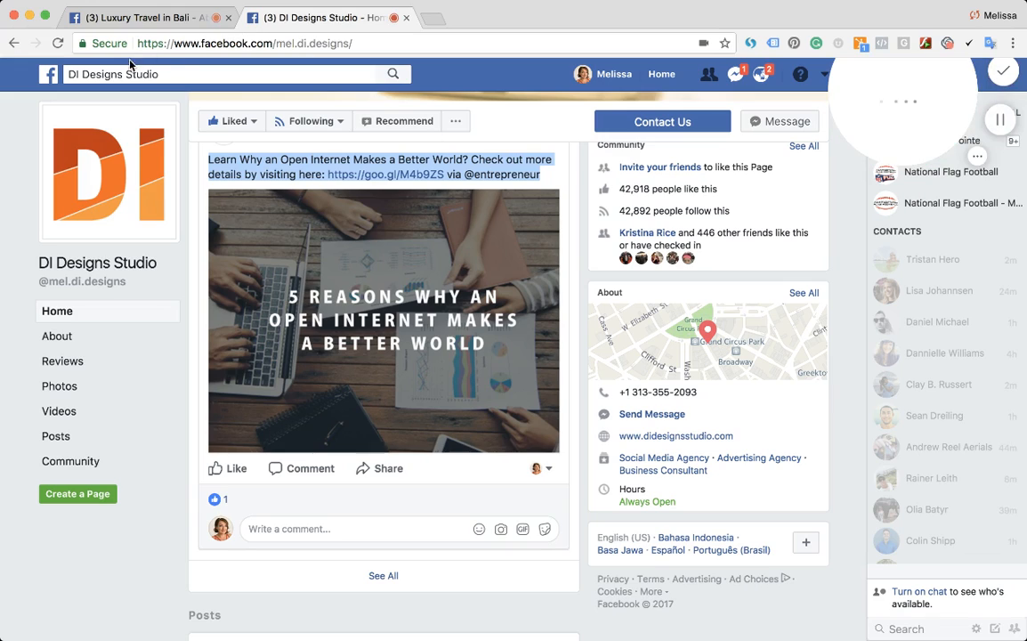
click(356, 43)
click(359, 44)
drag(360, 44, 276, 42)
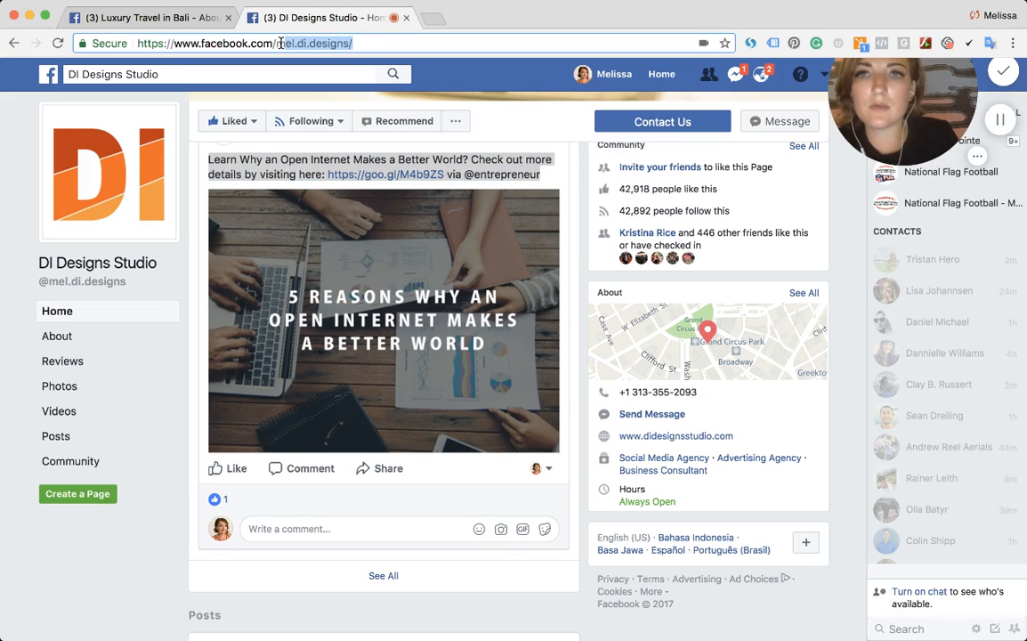
click(160, 17)
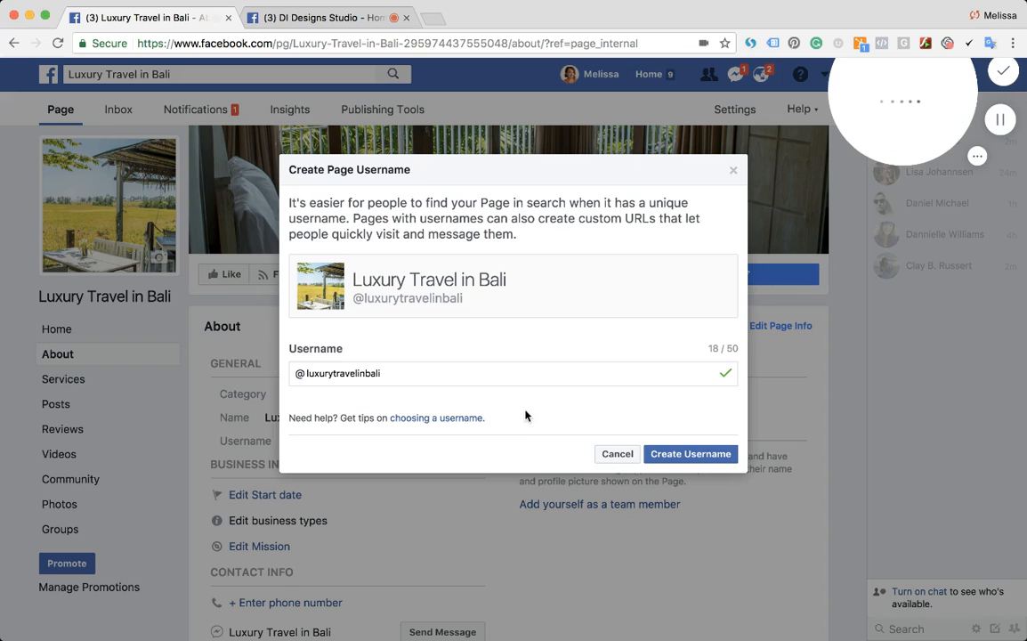
- Try to create the luxurytravelinbali username
click(682, 460)
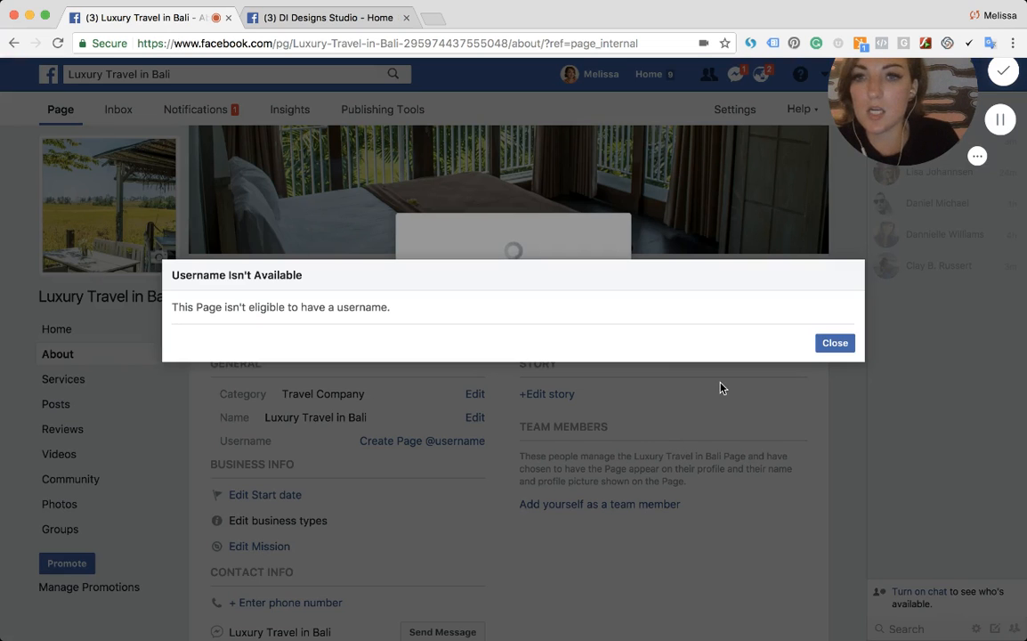
click(835, 343)
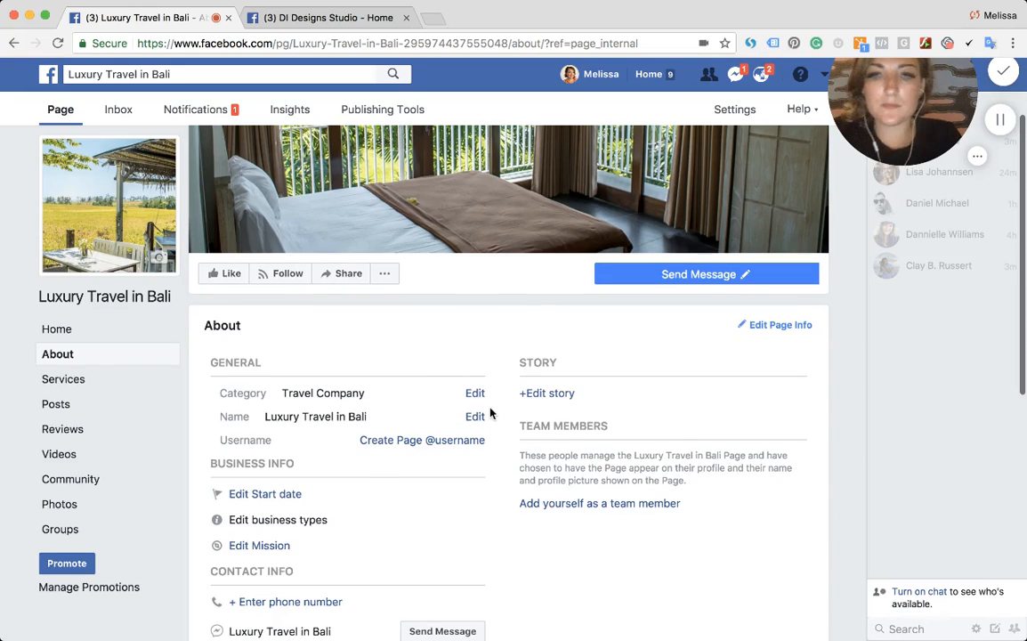
- Set the page's start date to Launched, October 25, 2017
scroll(490, 413, down, 1)
click(261, 449)
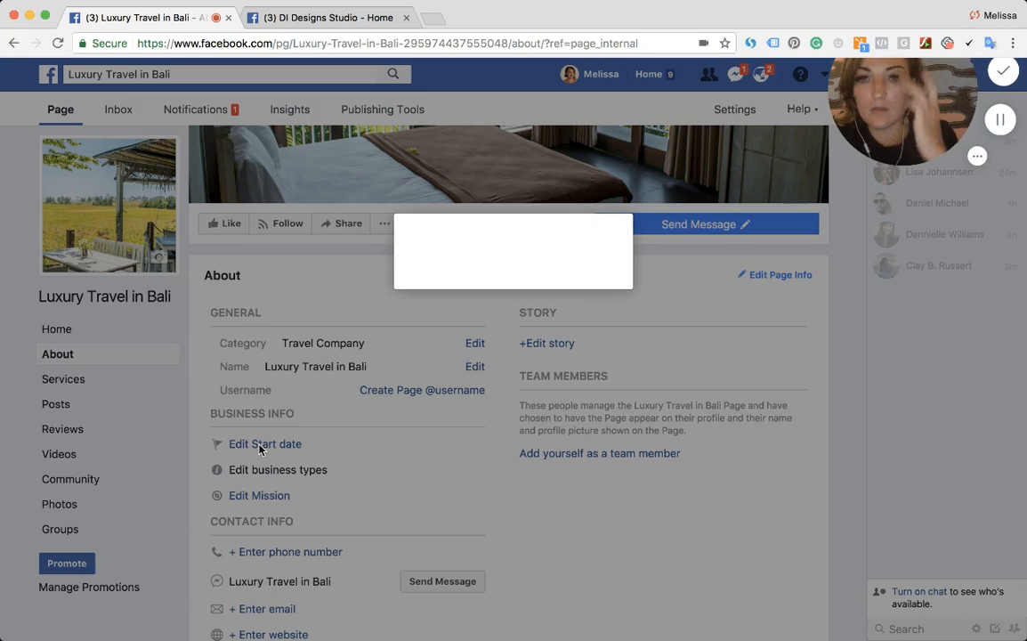
click(426, 281)
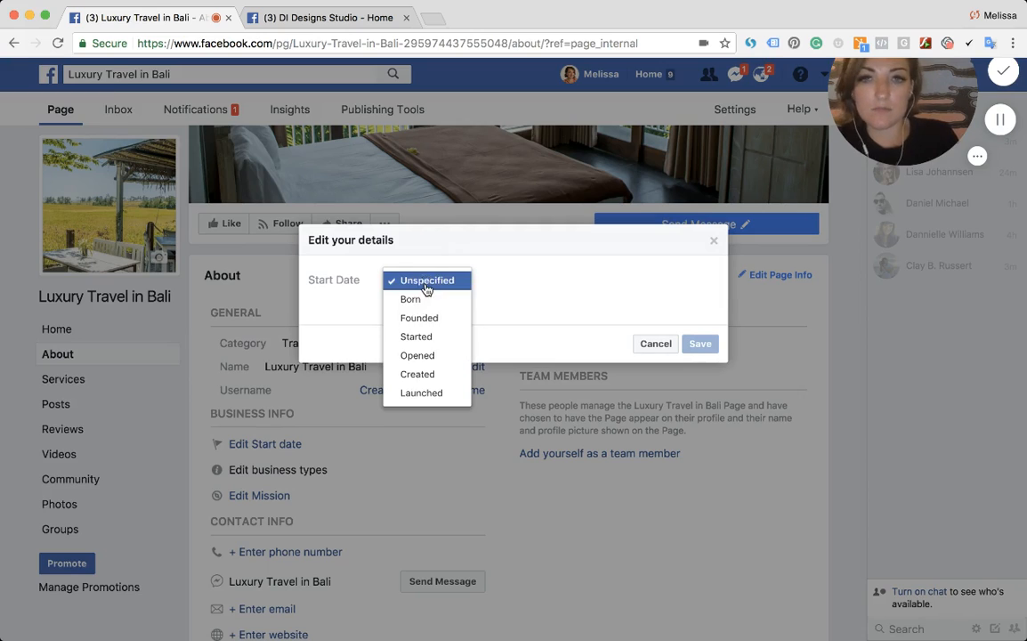
click(436, 392)
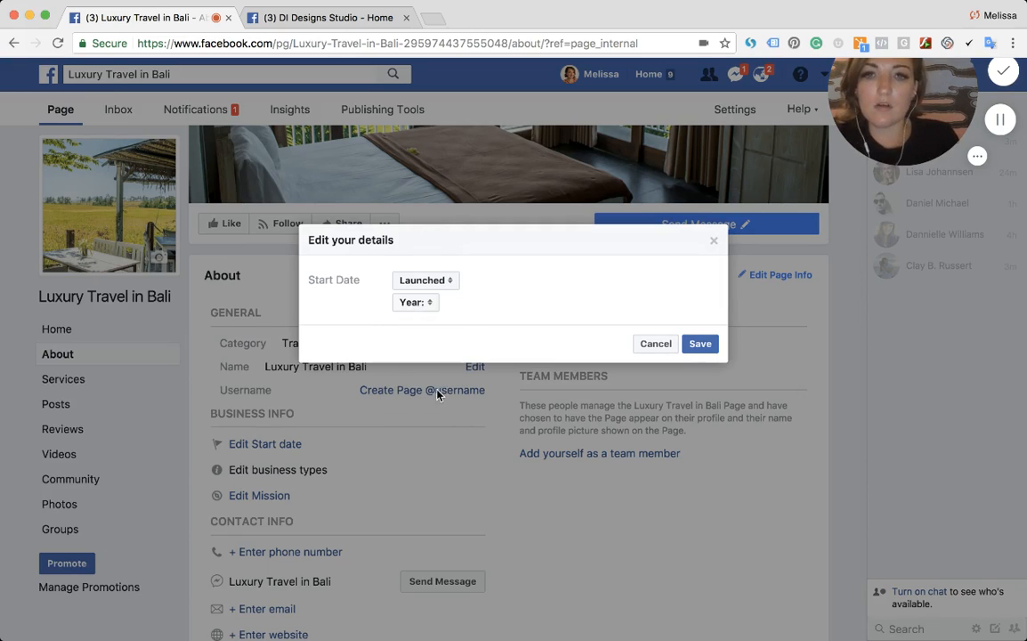
click(412, 304)
click(423, 323)
click(470, 304)
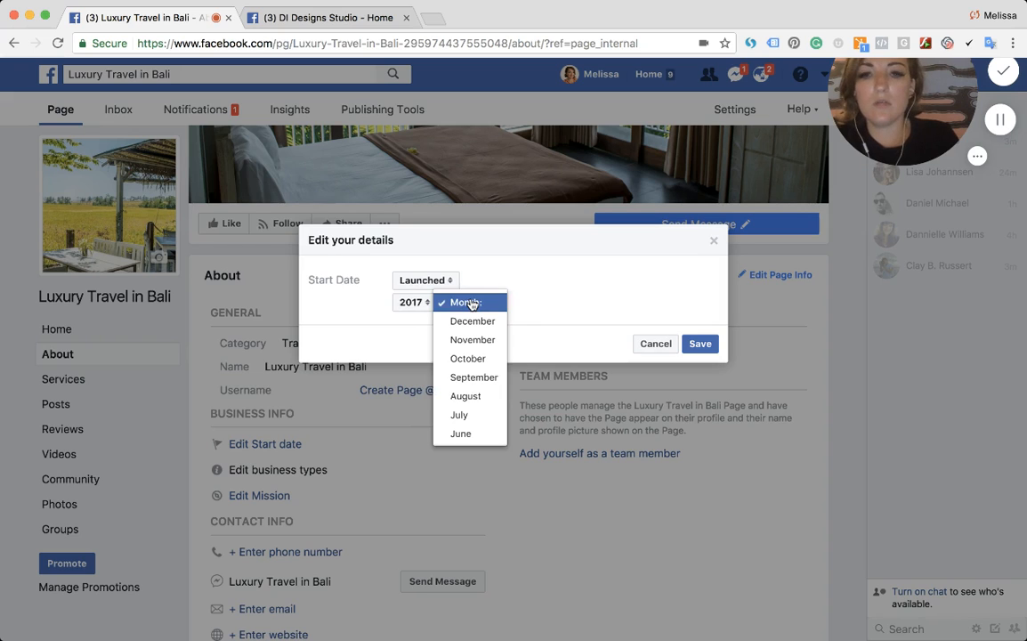
click(469, 358)
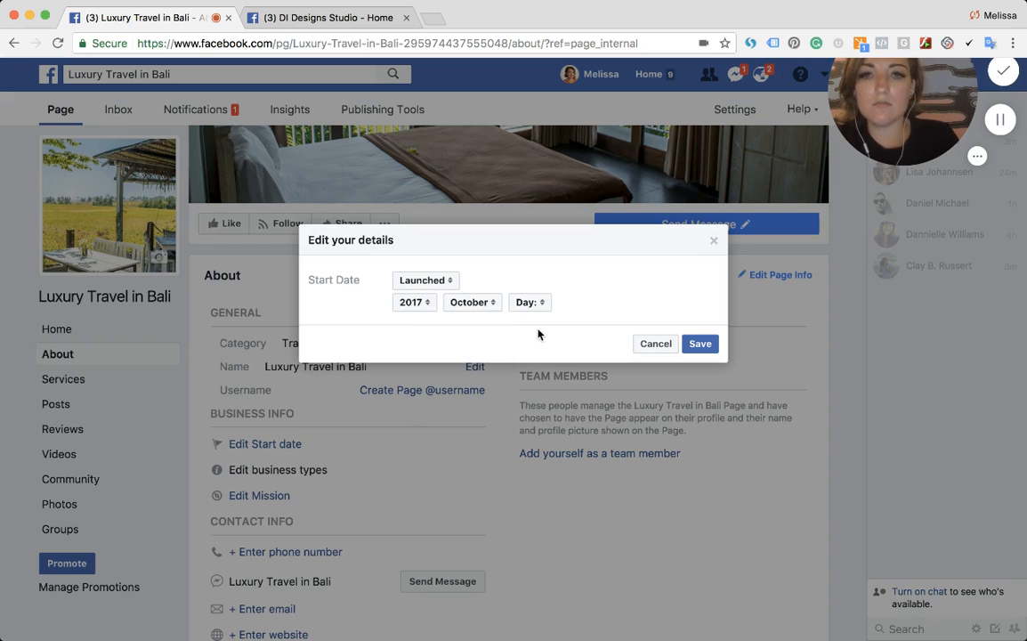
click(540, 303)
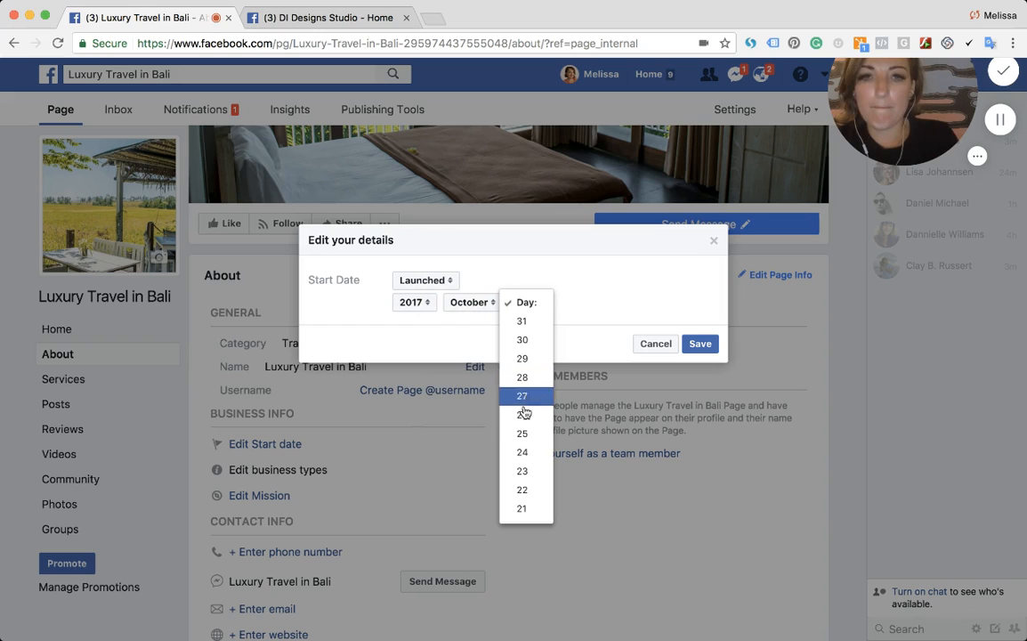
click(522, 434)
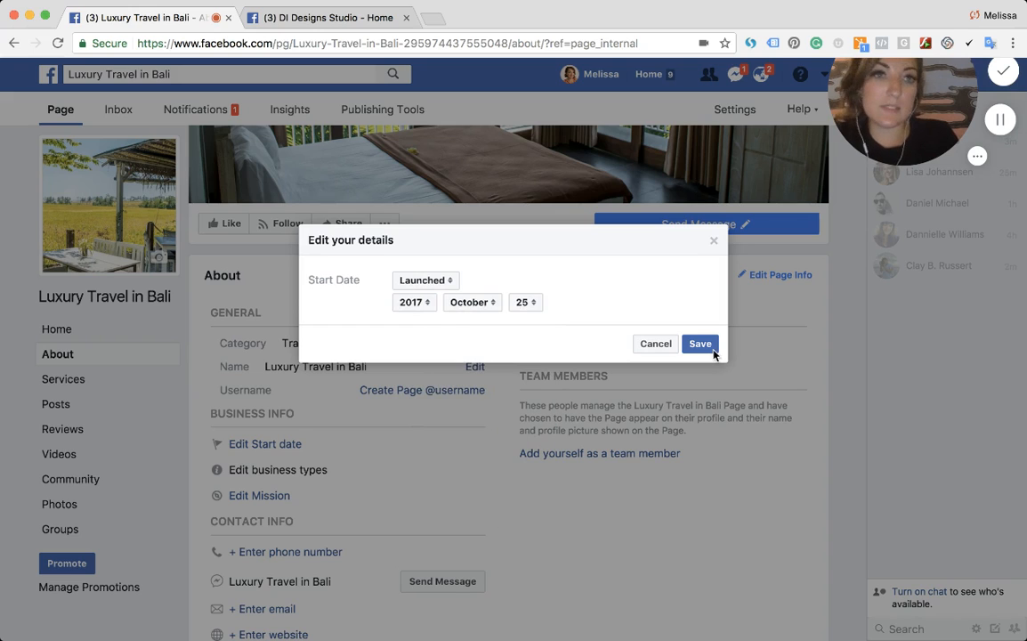
click(702, 345)
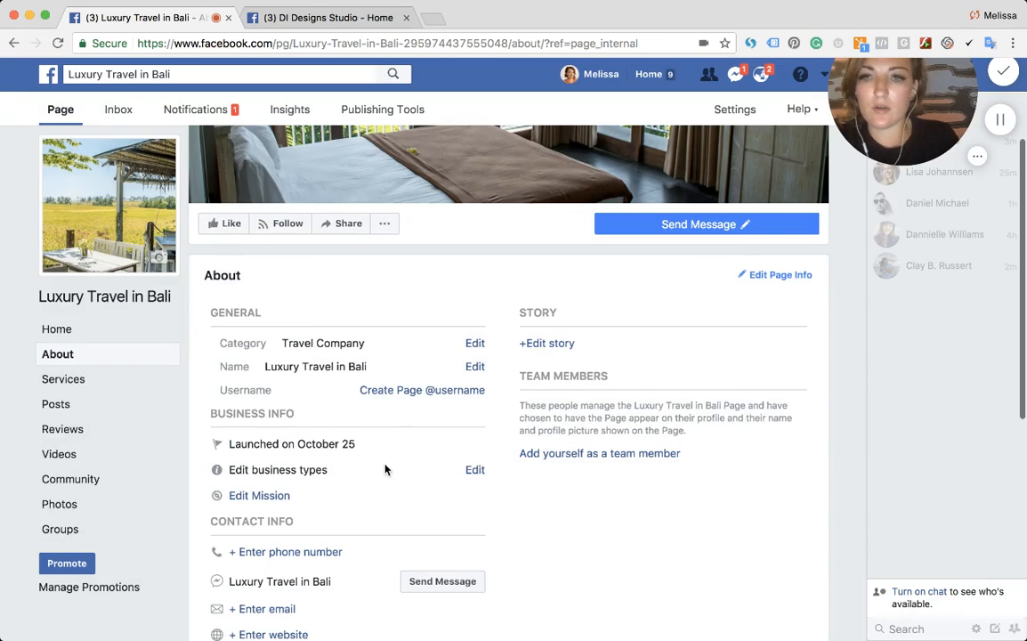
- Edit the business types to state that the business sells goods or services online
scroll(382, 453, down, 1)
mouse_move(401, 430)
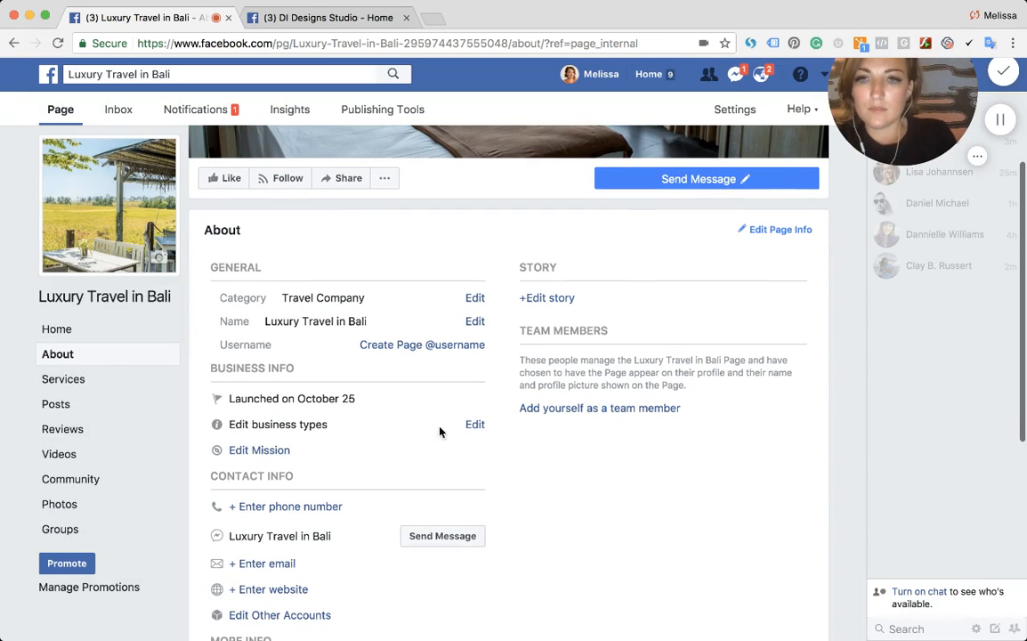
click(474, 425)
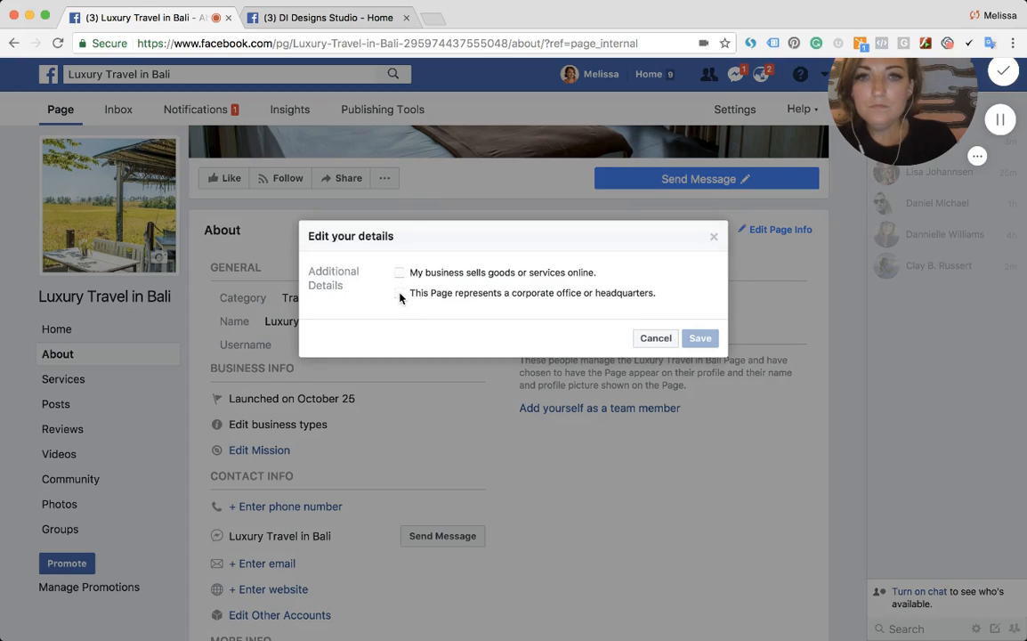
drag(442, 272, 592, 283)
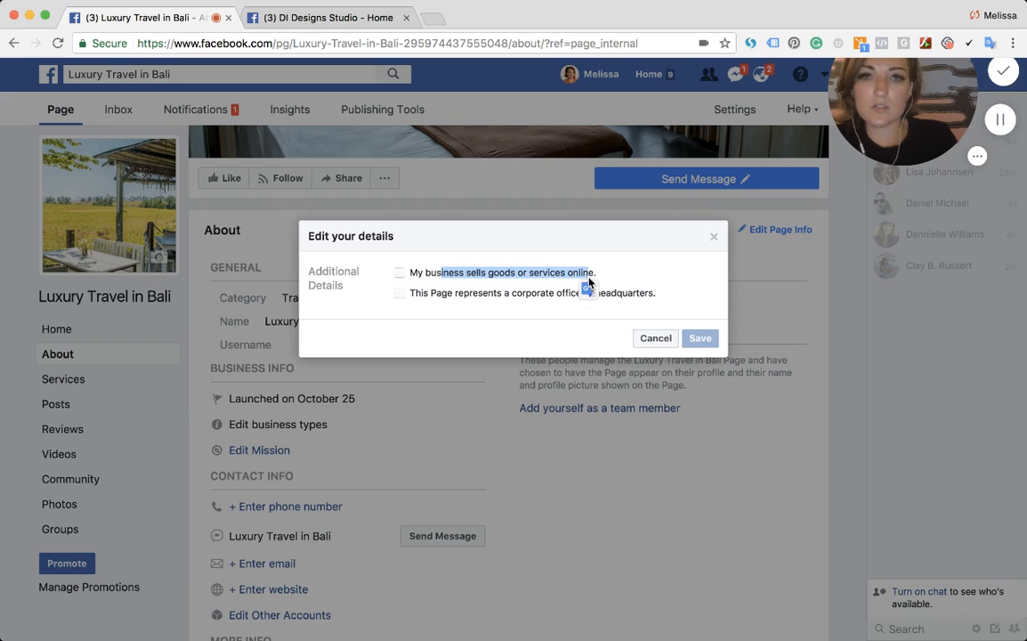
double_click(583, 274)
click(584, 274)
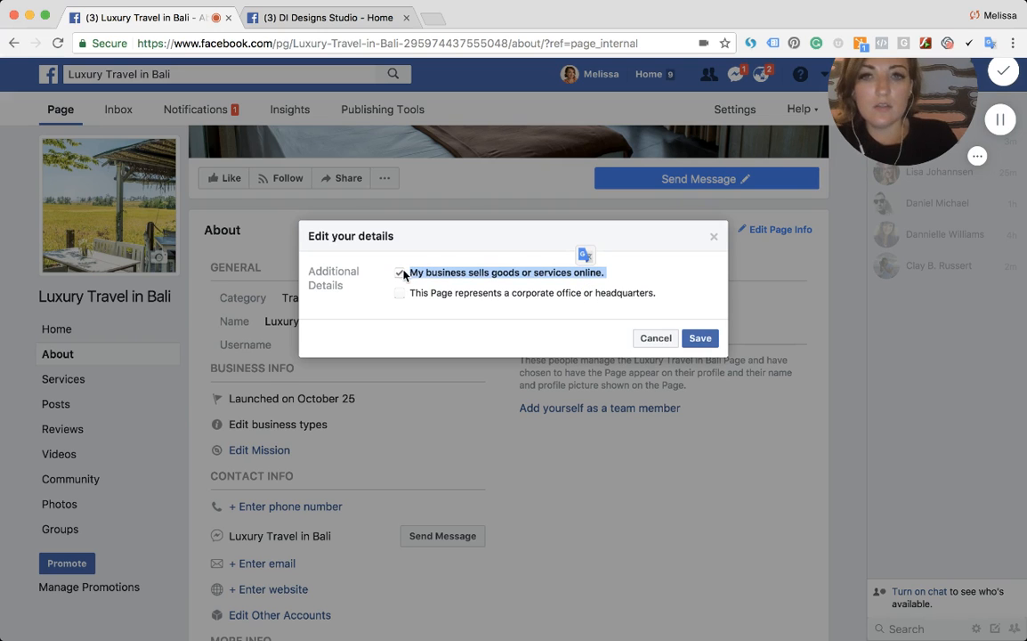
click(694, 339)
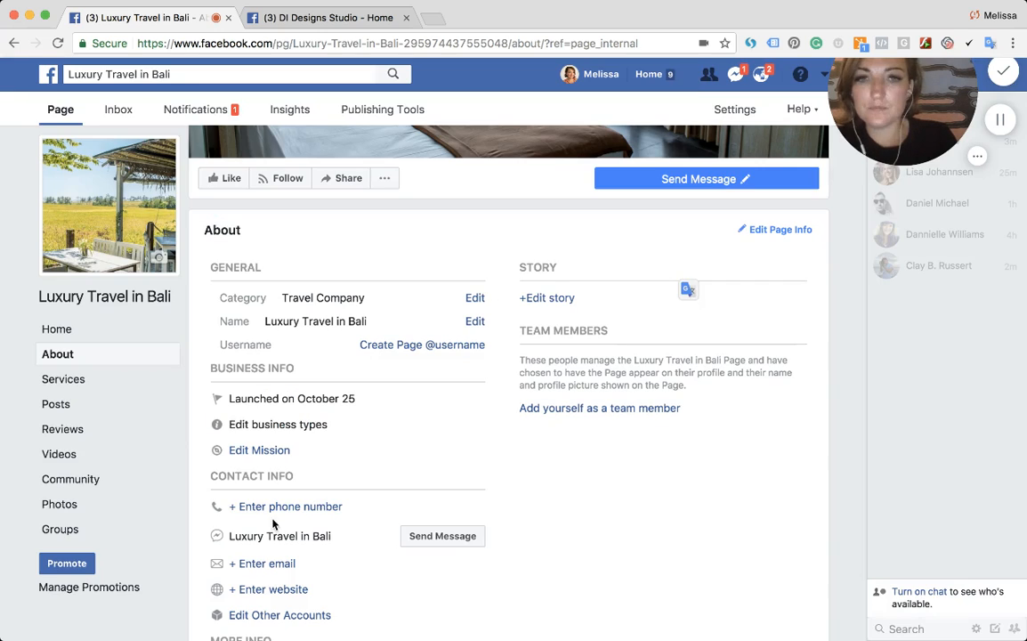
- Open the mission editor and close it without entering anything
click(254, 451)
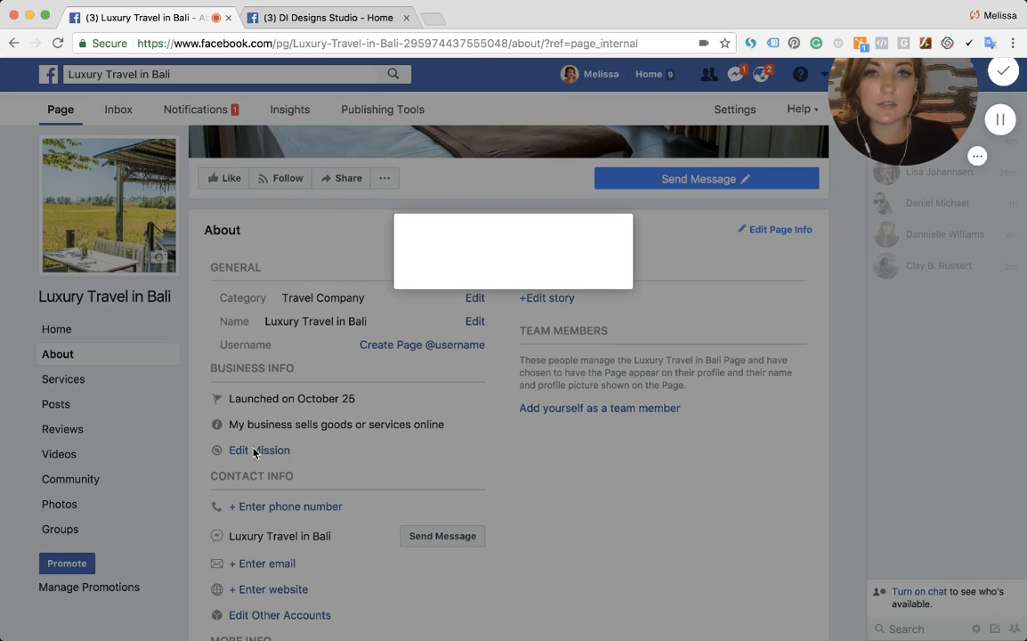
key(Escape)
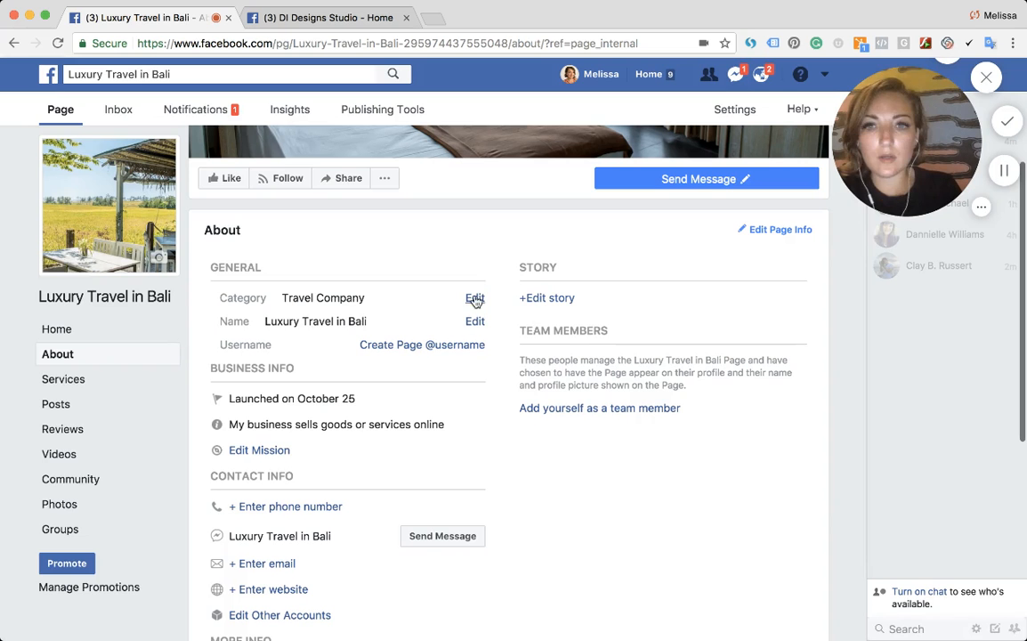
- Enter the mission: "Our travel company provides luxurious recommendations for those who plan on visiting Bali, Indonesia. We assist with tourism, housing, transportation…"
click(269, 451)
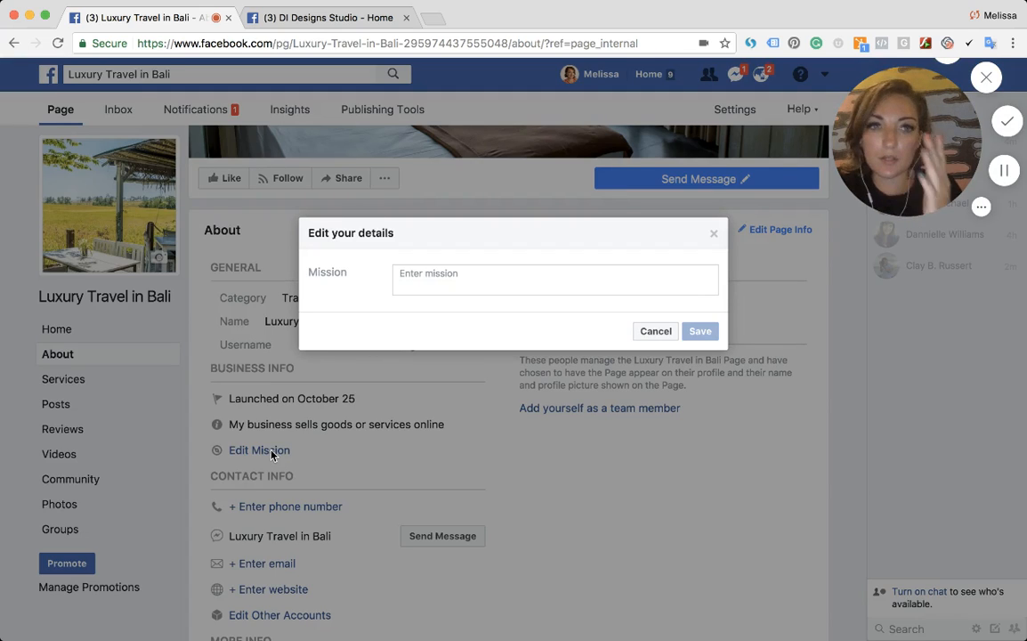
click(472, 272)
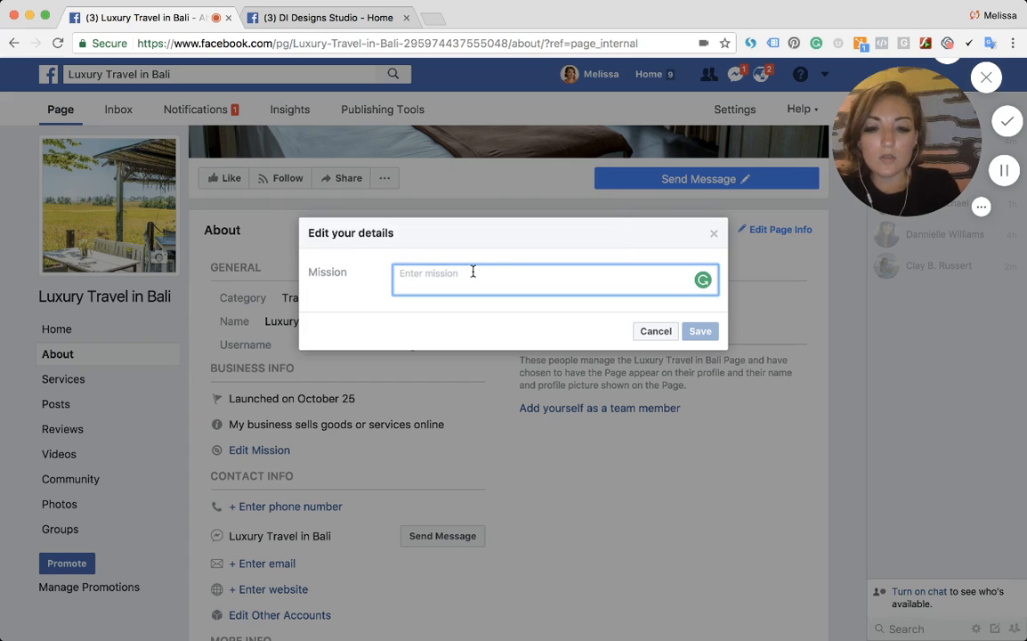
text(Our travel)
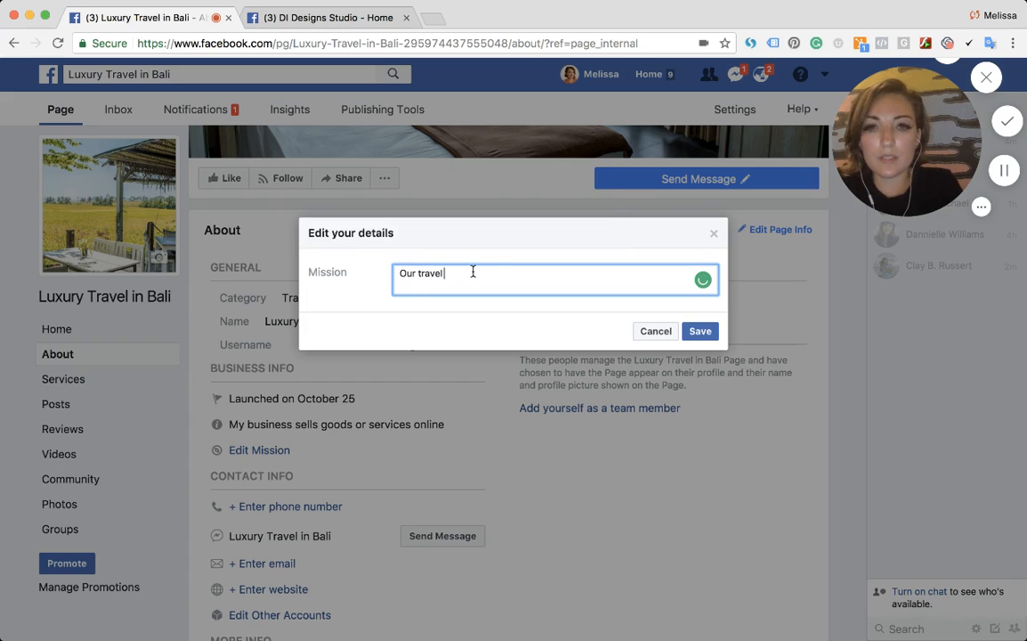
text( proompany provides luxurious)
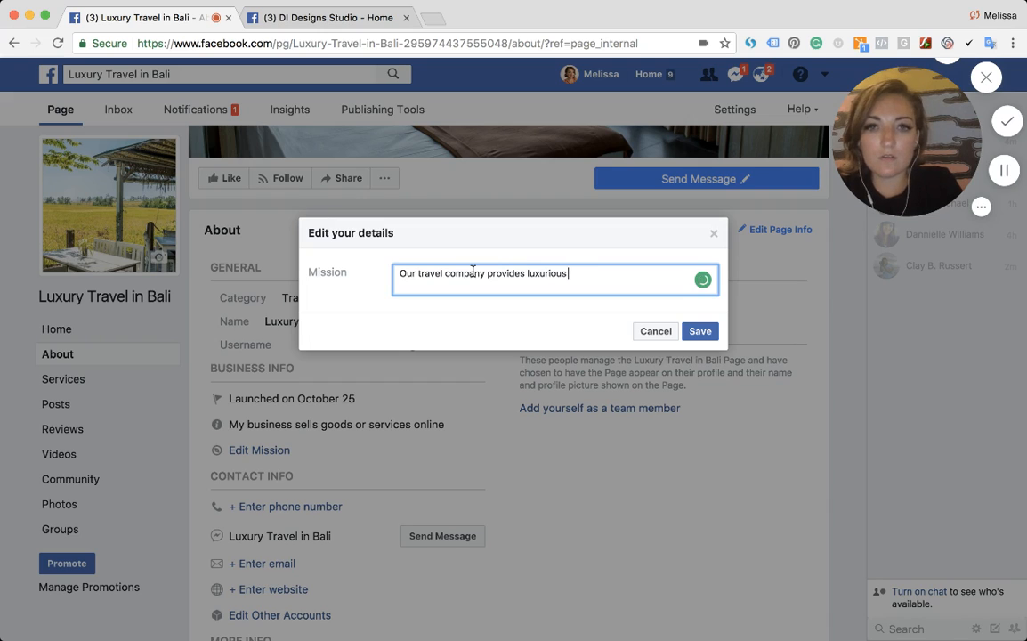
text( recommendat)
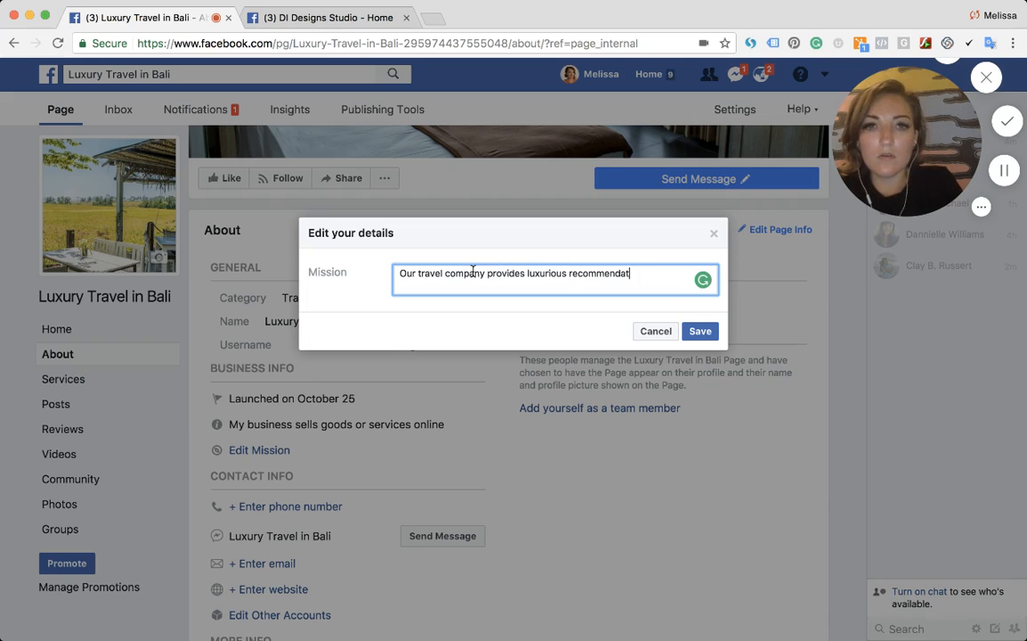
text(ions for those )
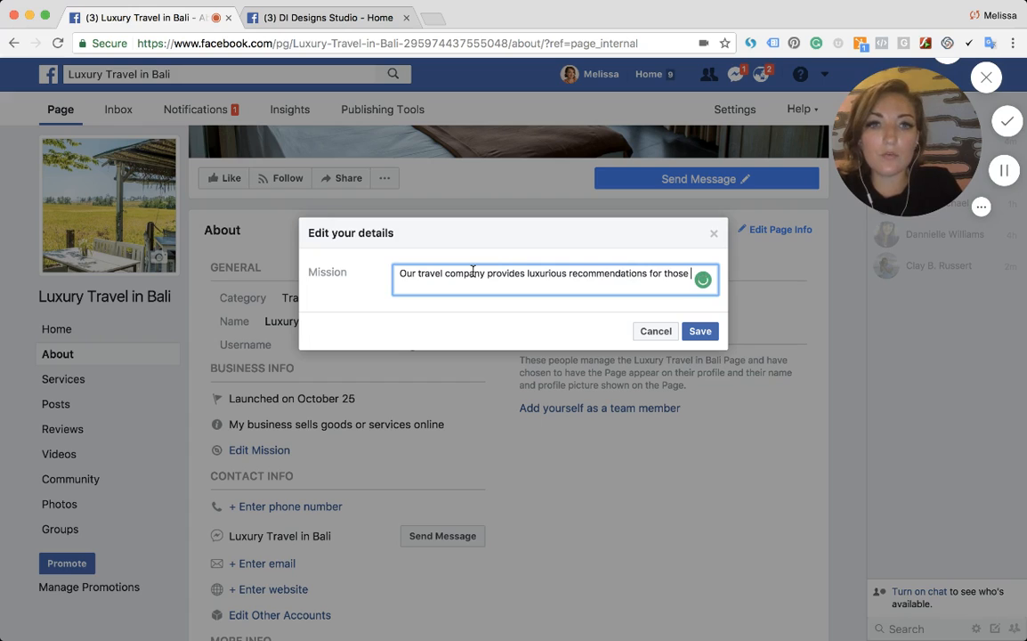
text(who plan on visit)
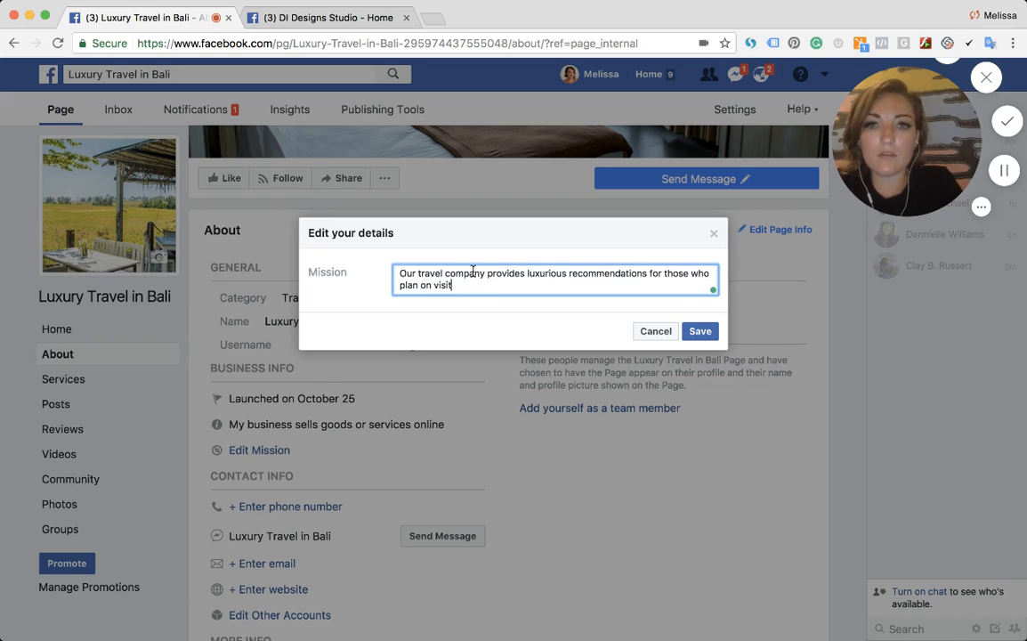
text(ing Bali, Indonesi)
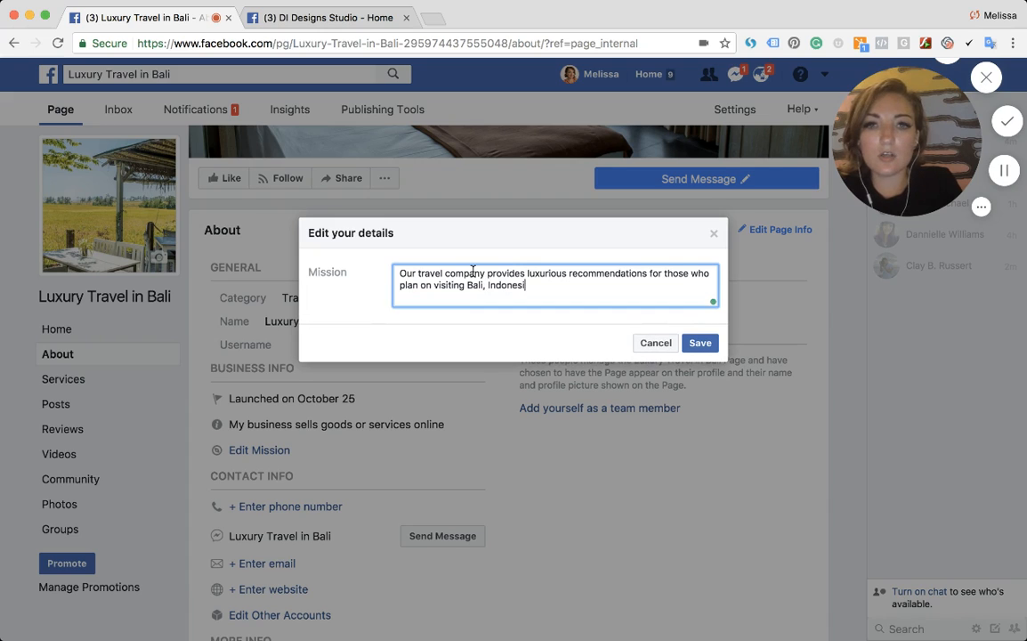
text(a. We ass)
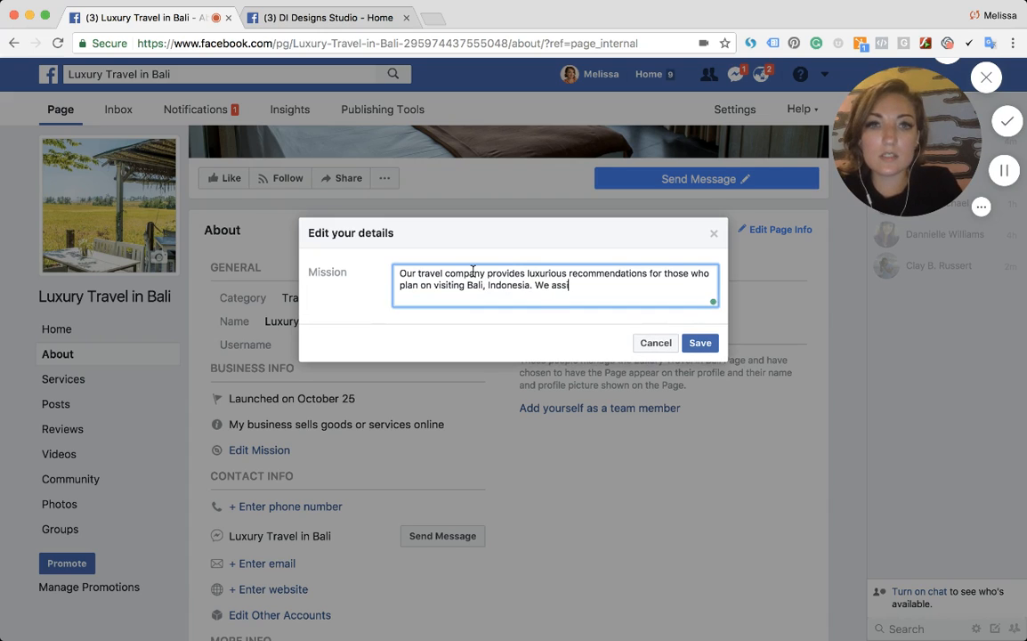
text(ist with touri)
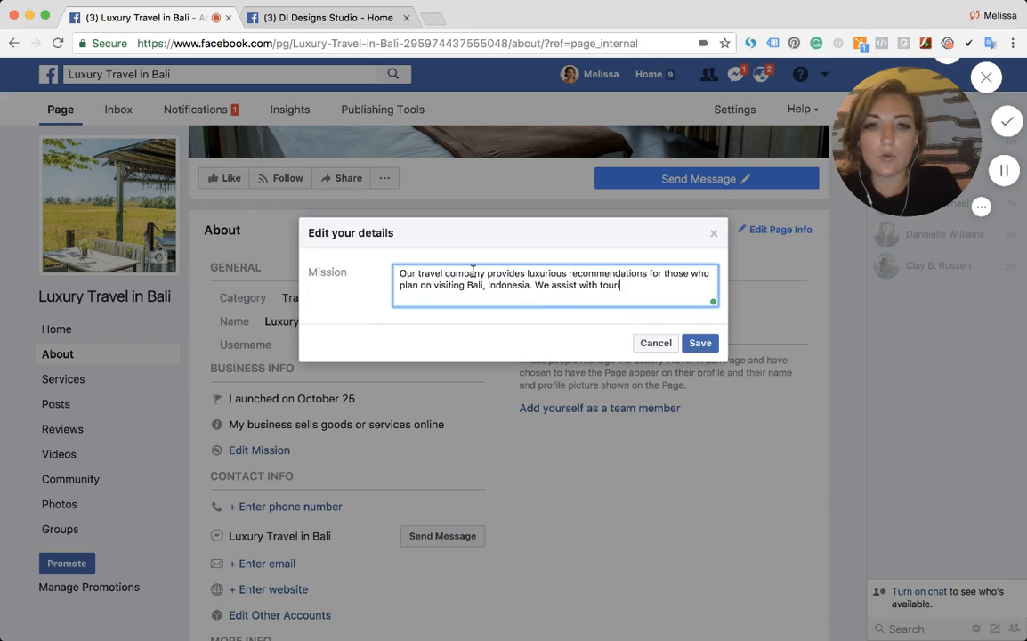
text(sm, housin)
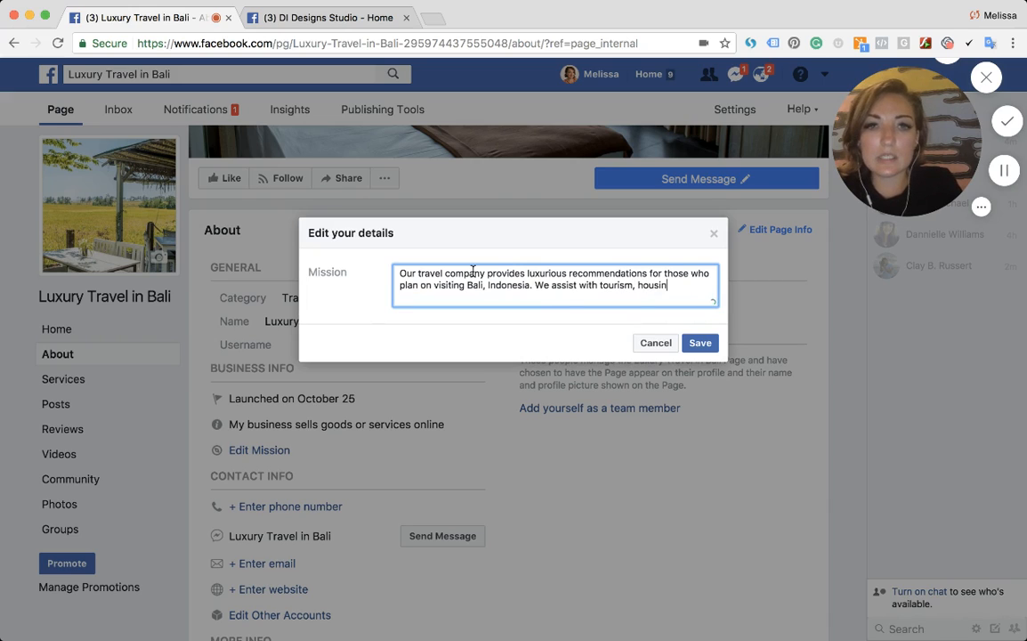
text(g, trabn)
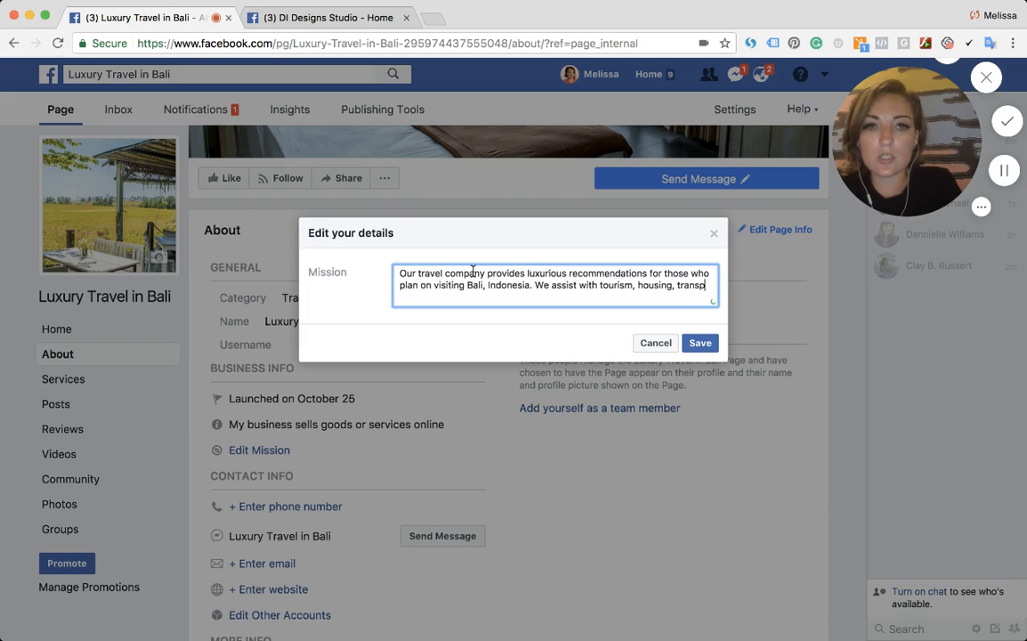
text(ortation )
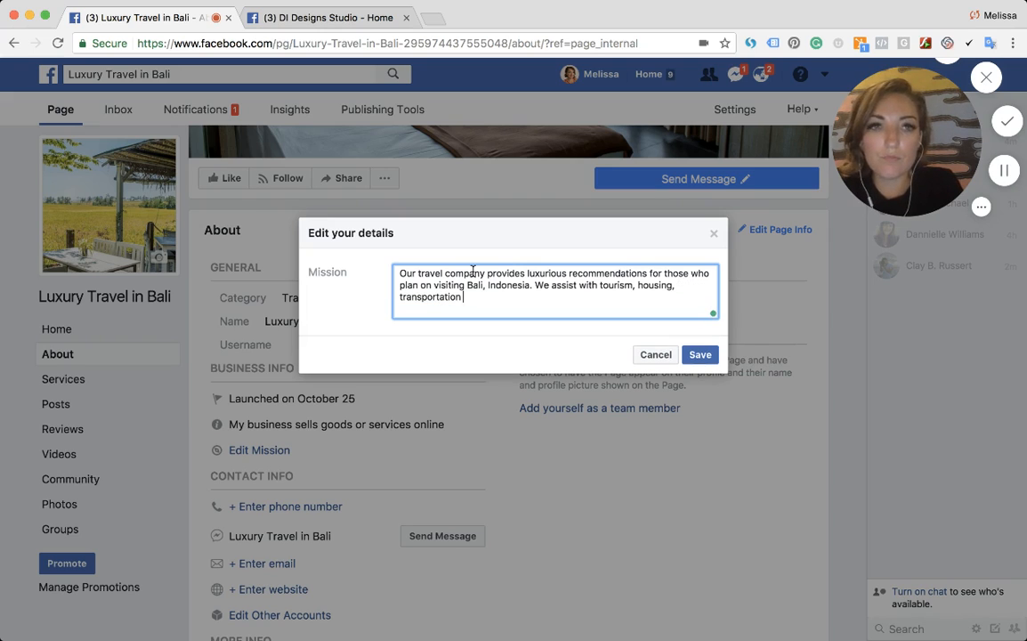
text(and )
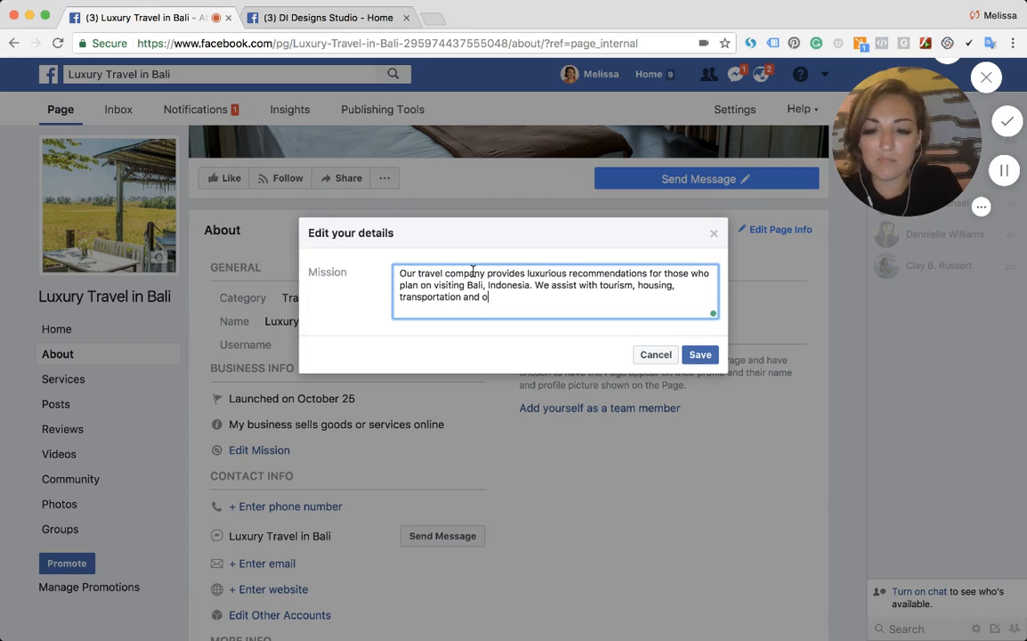
text(other services to )
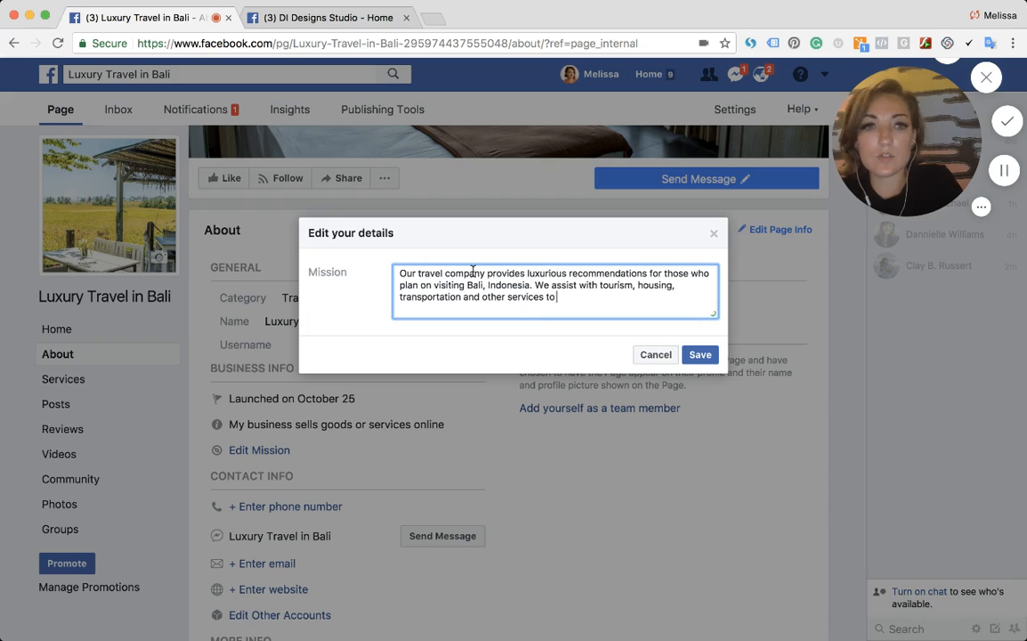
text(provide a memo)
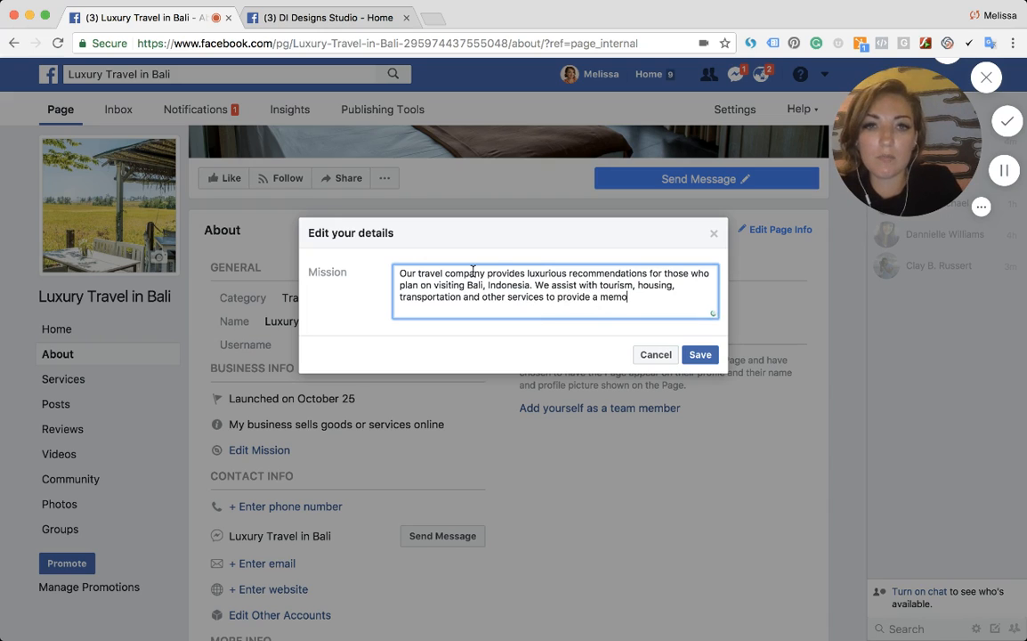
text(rable stay in Bal)
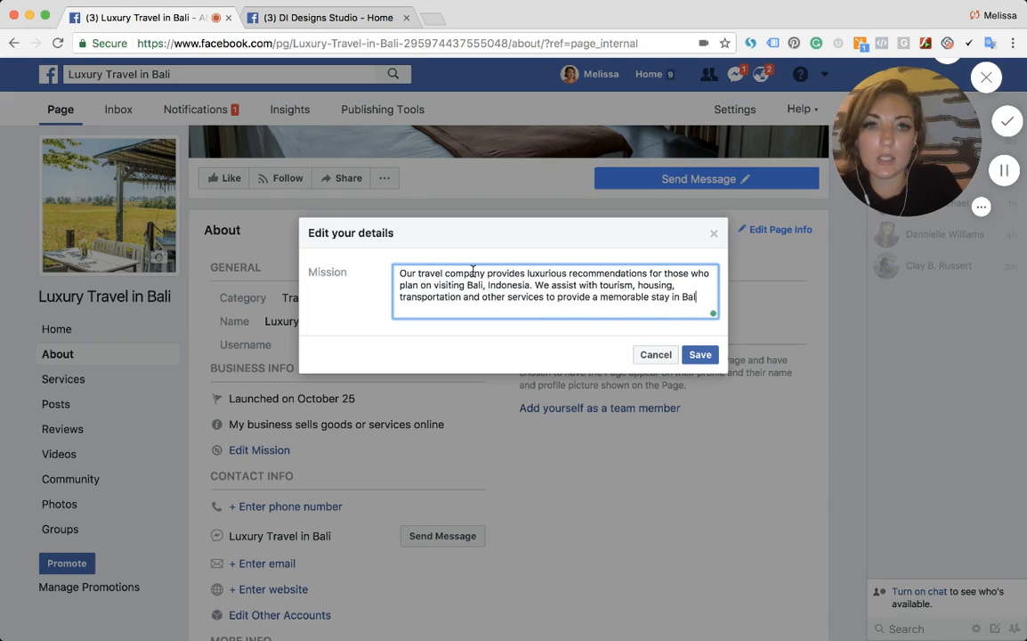
text(i.)
click(692, 356)
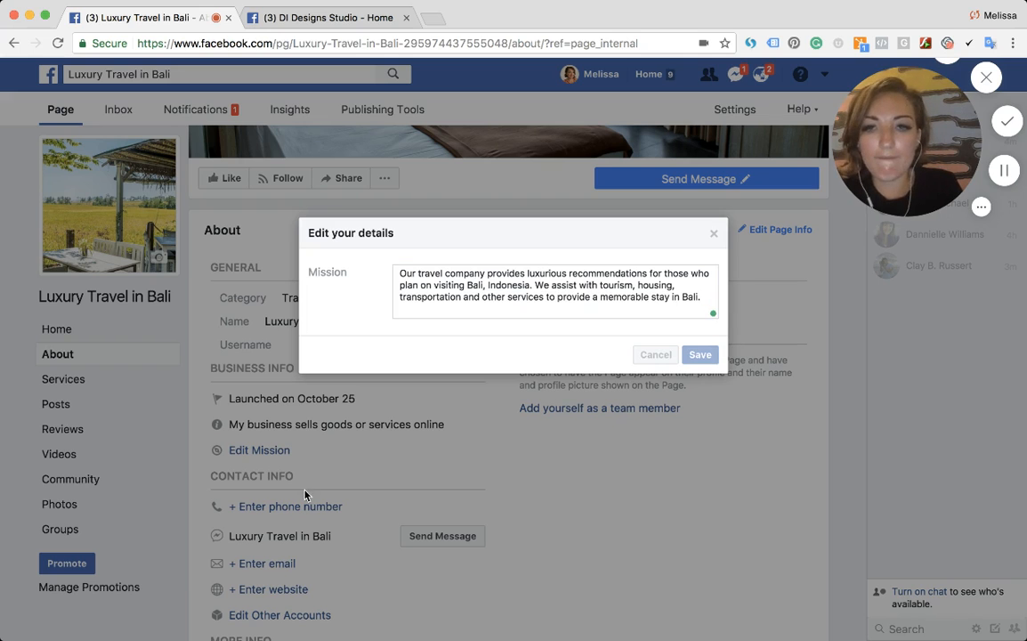
- Add the page's contact e-mail address in the contact info section
scroll(258, 494, down, 2)
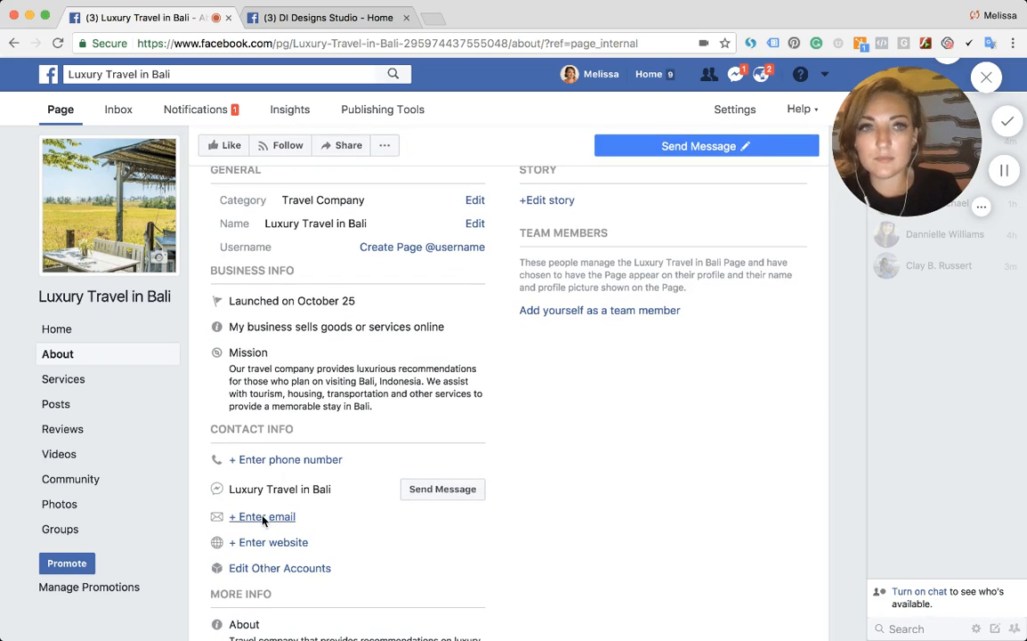
click(263, 520)
click(465, 293)
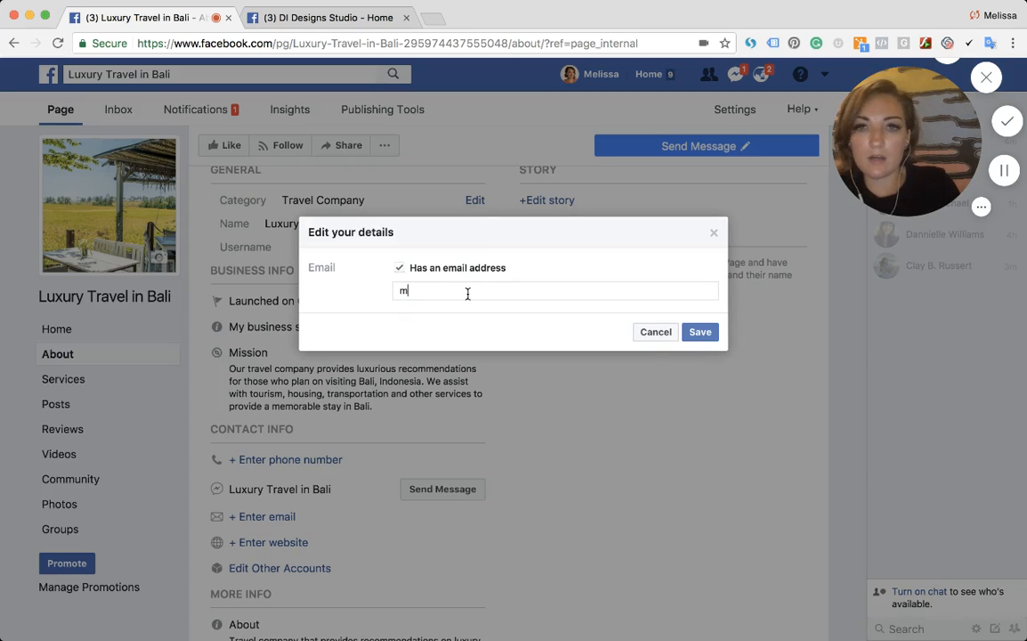
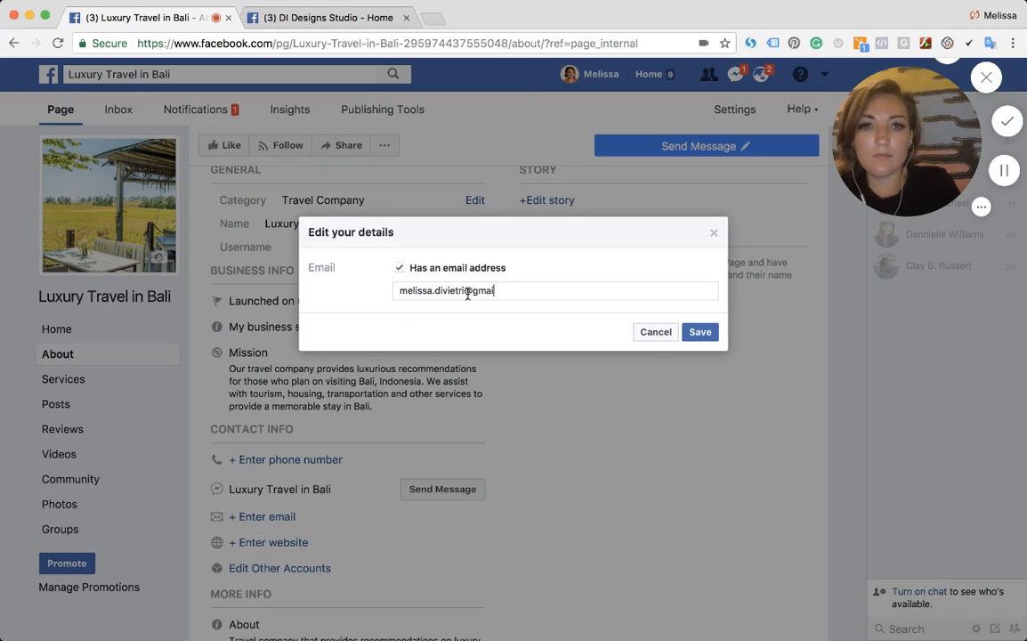
click(707, 332)
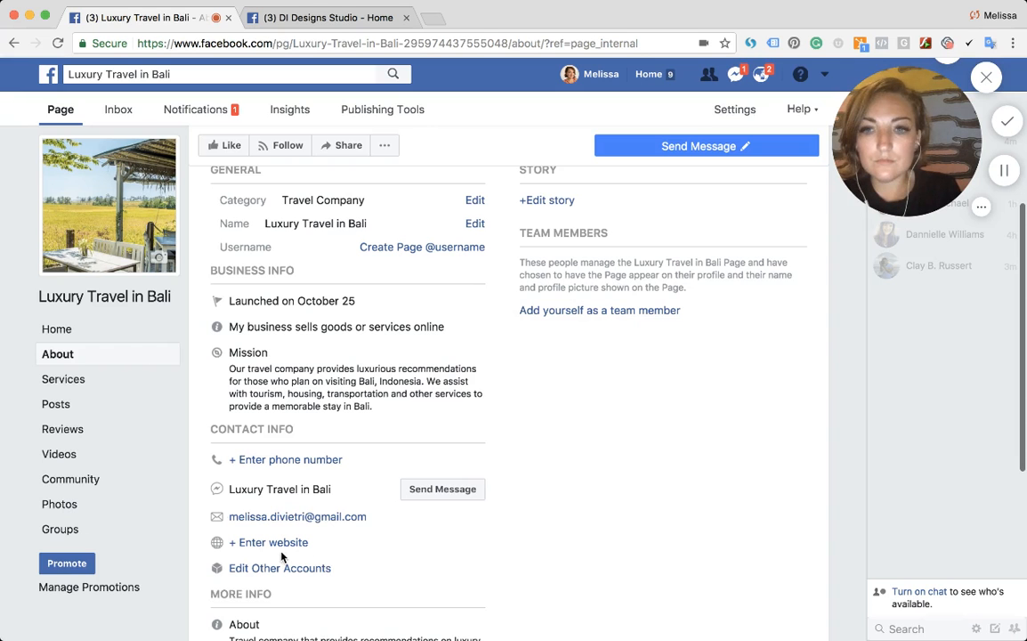
click(276, 543)
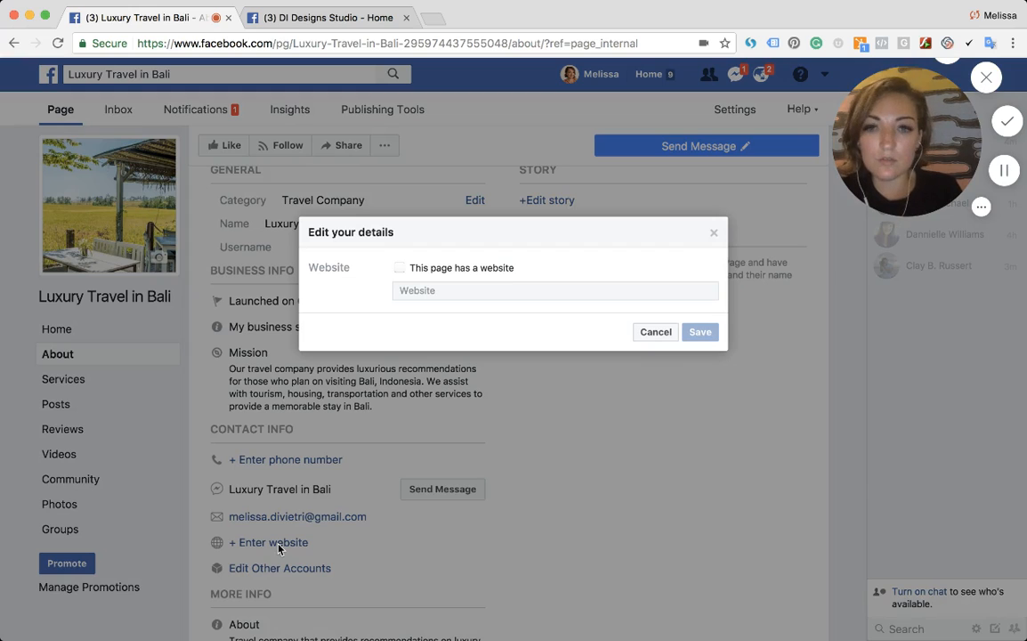
click(435, 268)
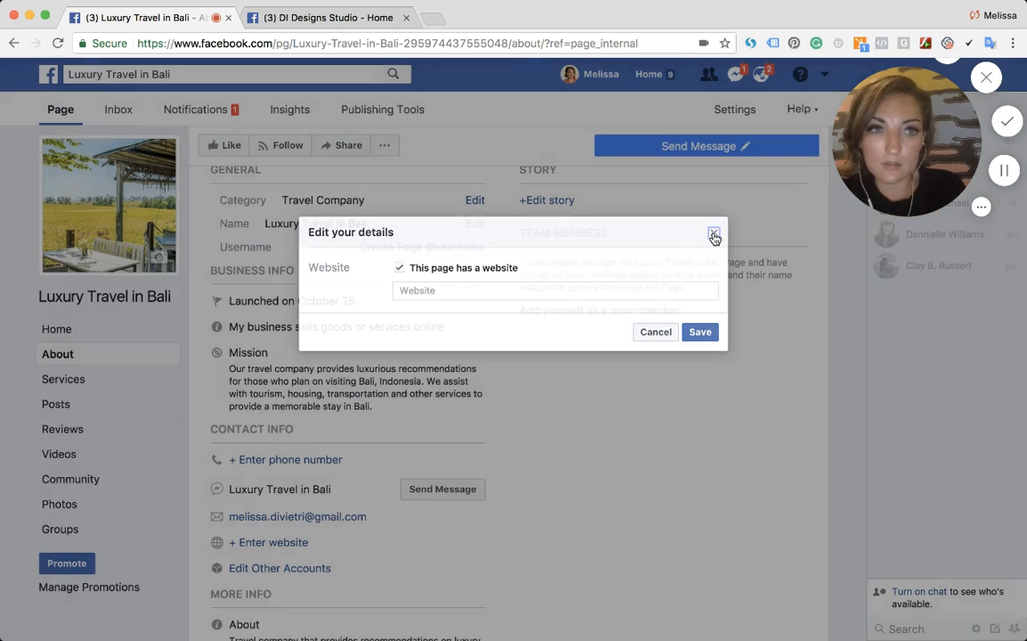
click(713, 235)
- Set the founding date to October 25, 2017
scroll(378, 431, down, 5)
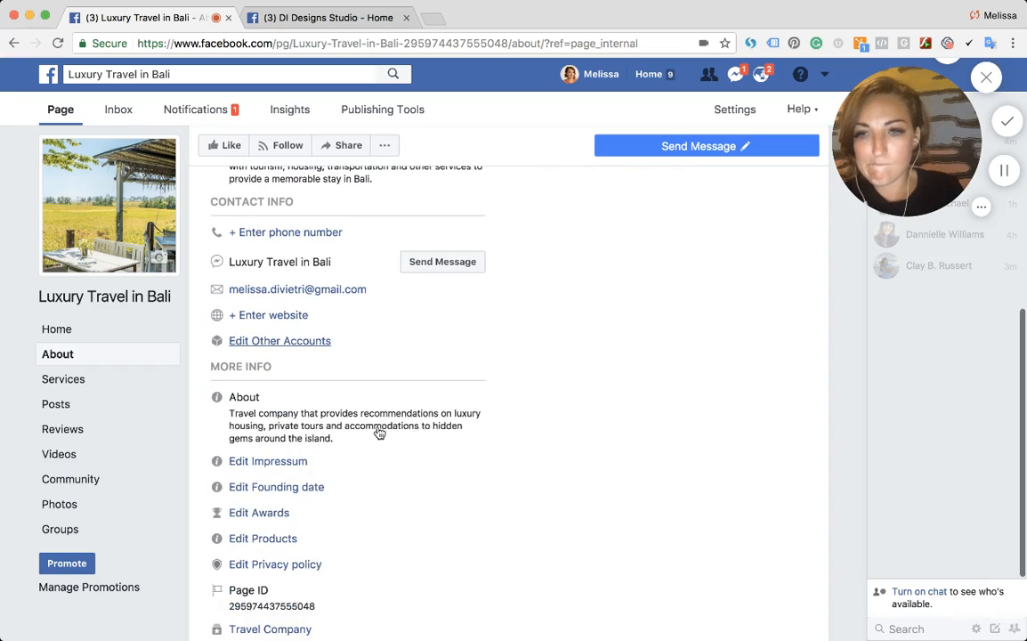
scroll(378, 430, down, 1)
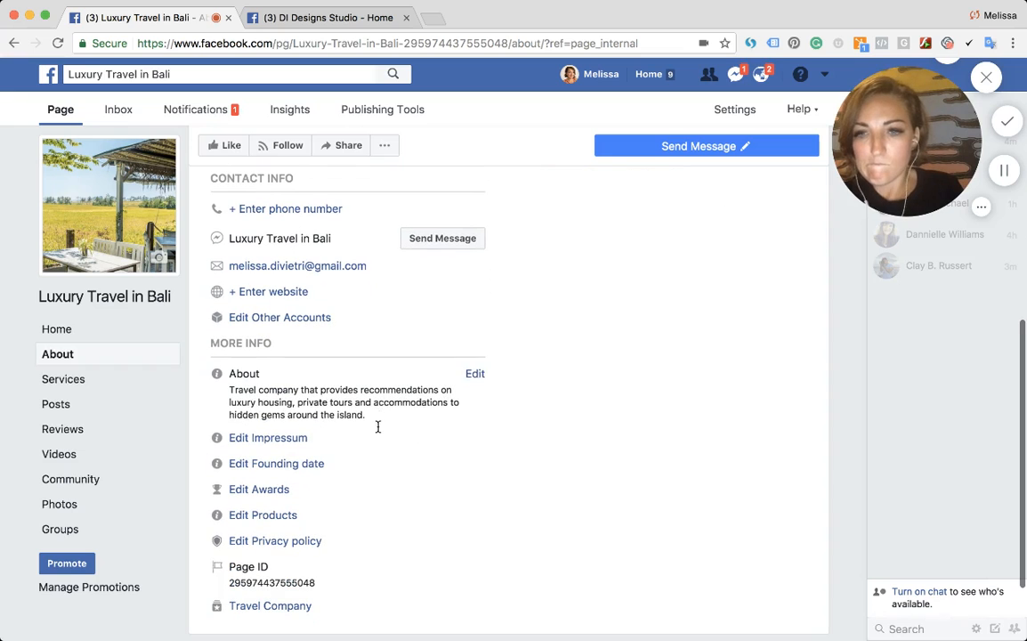
click(267, 463)
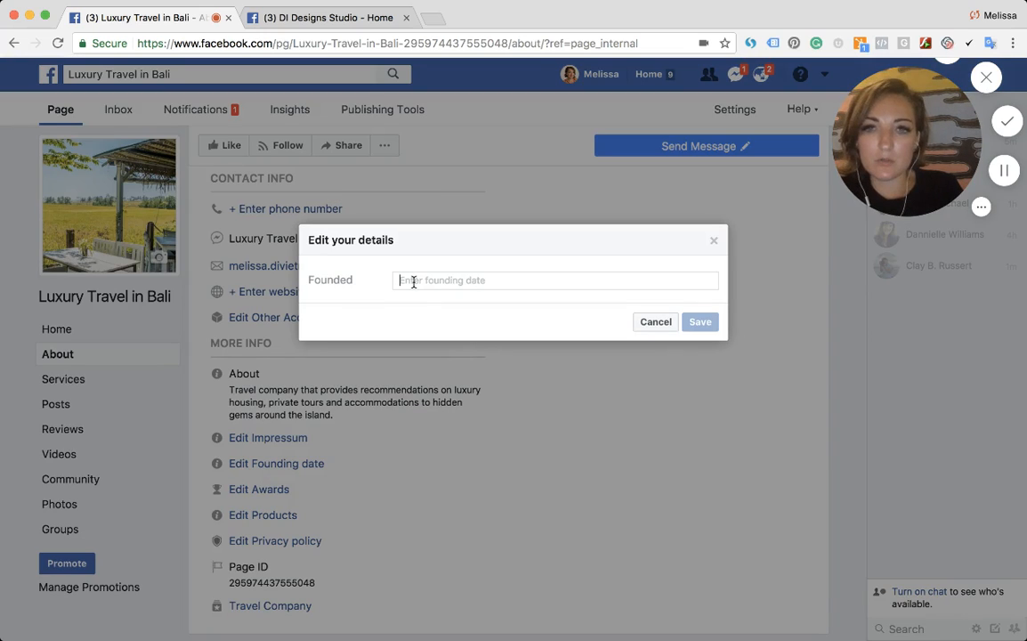
text(October)
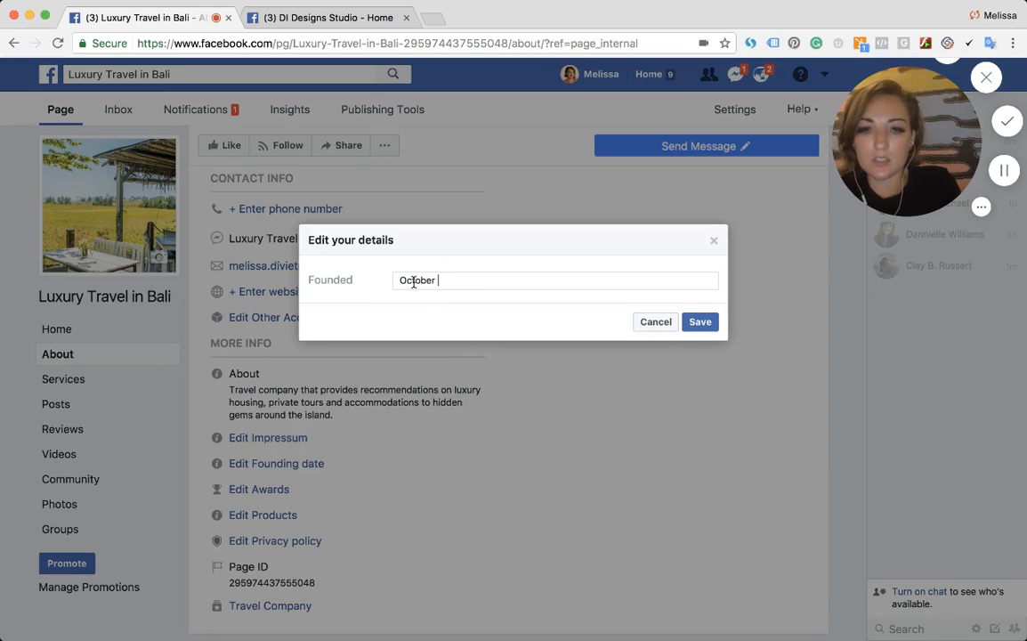
text( 25, 2017)
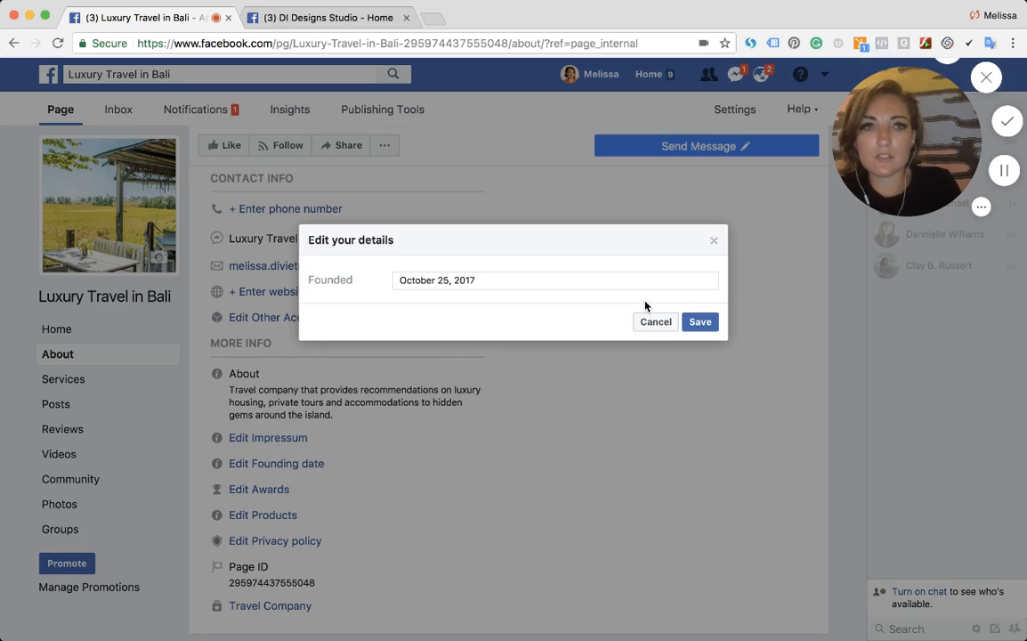
click(700, 322)
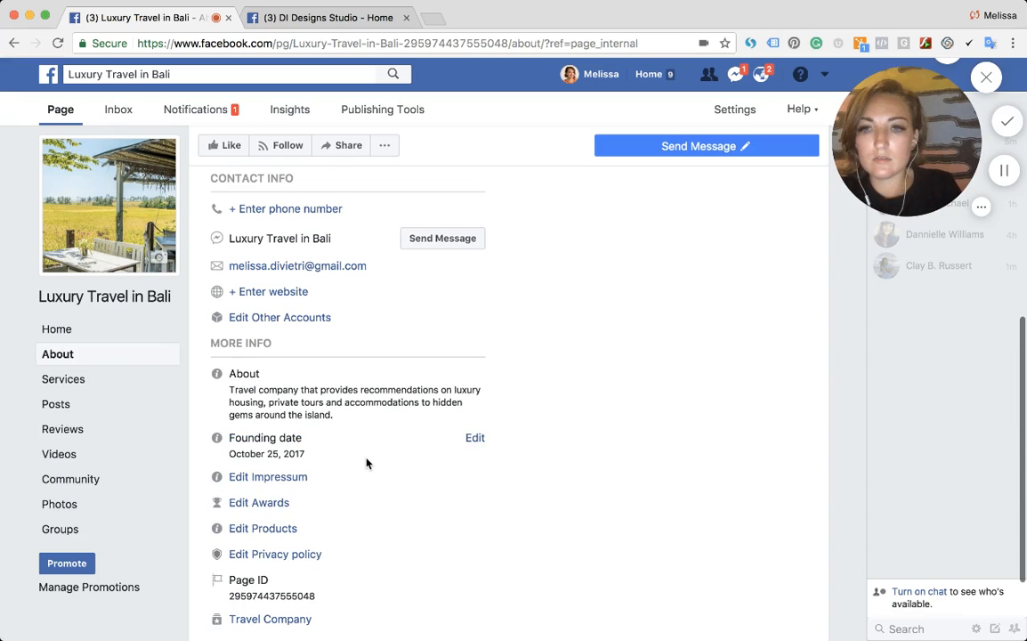
click(278, 529)
click(428, 277)
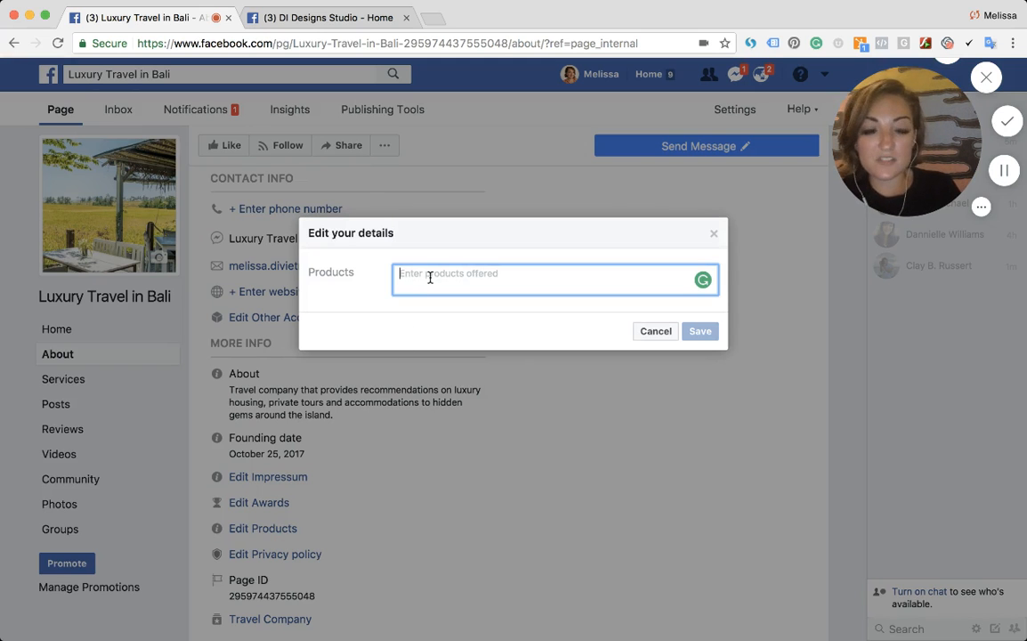
click(712, 233)
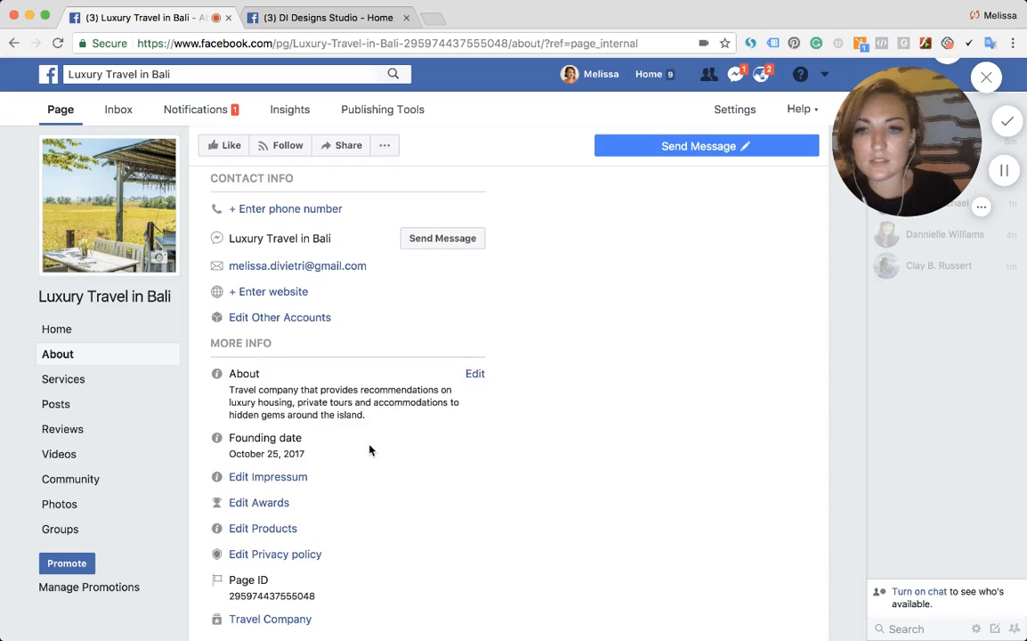
- Open a message conversation with the page to preview its greeting
scroll(338, 480, down, 3)
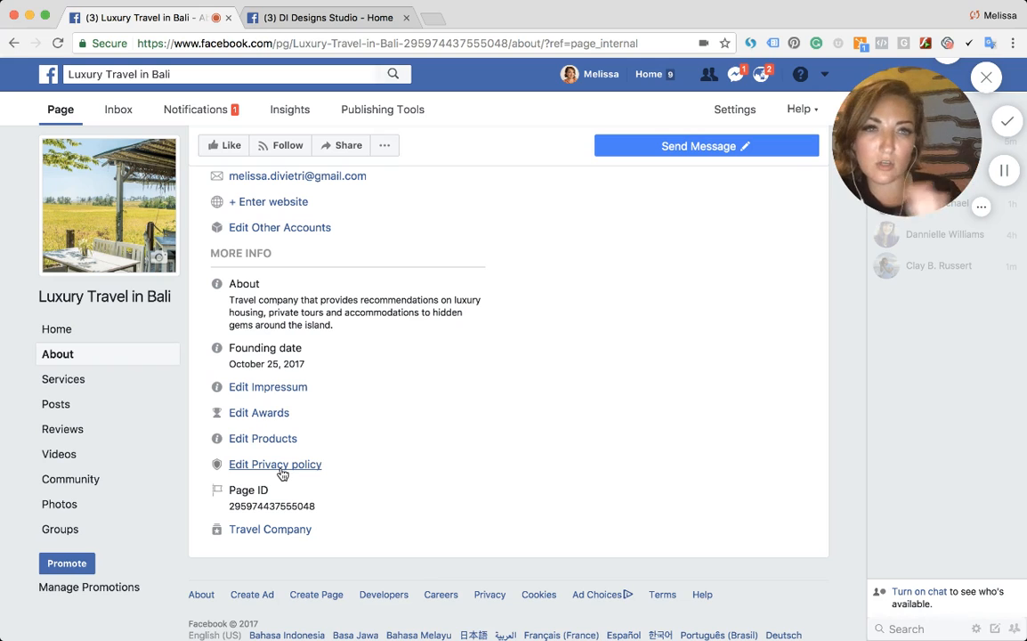
scroll(282, 474, down, 1)
scroll(282, 473, up, 5)
scroll(282, 473, up, 2)
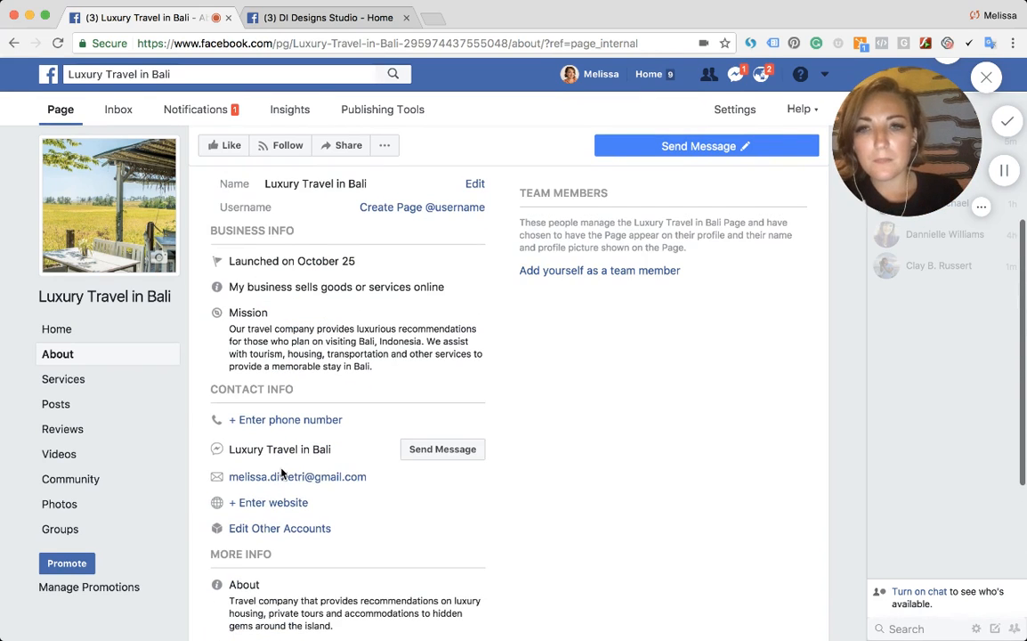
click(423, 452)
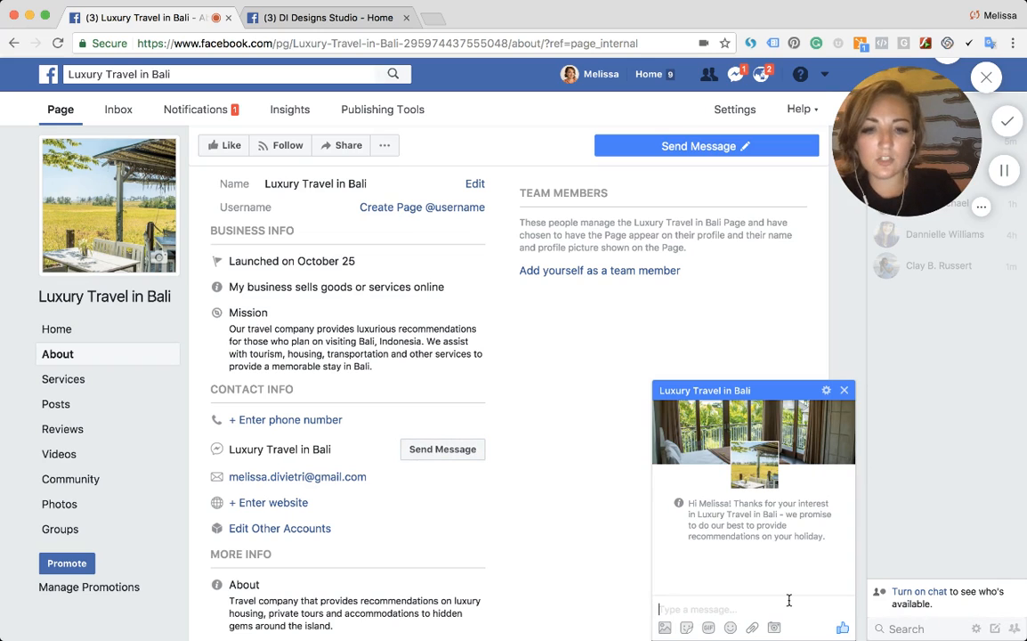
- Send the test message "Testing -- 1, 2 & 3" in the page conversation to check the automatic reply
text(Testing -- 1)
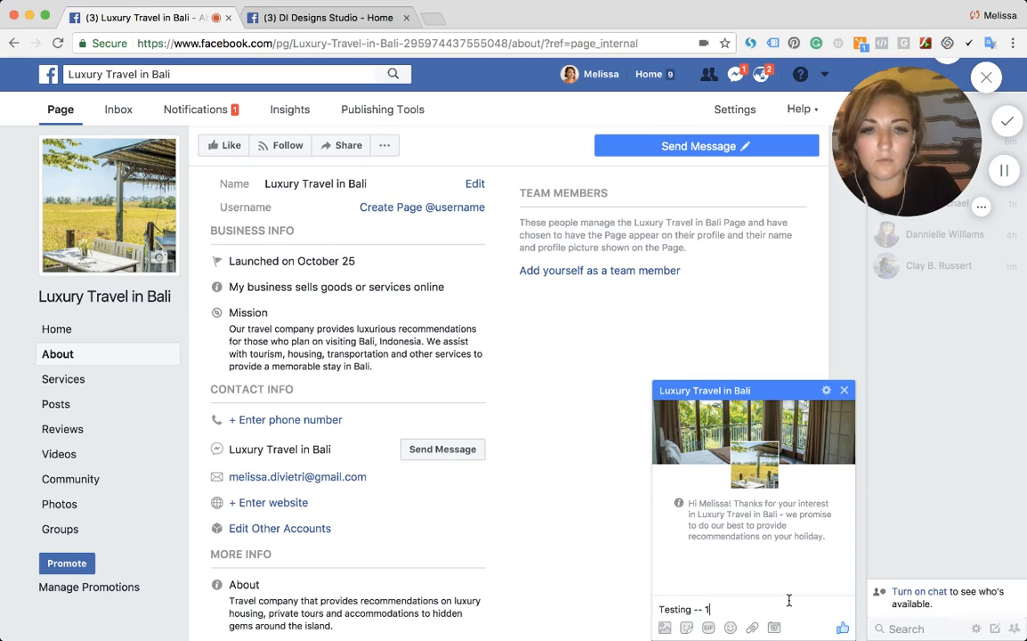
text(, 2 & 3)
key(Return)
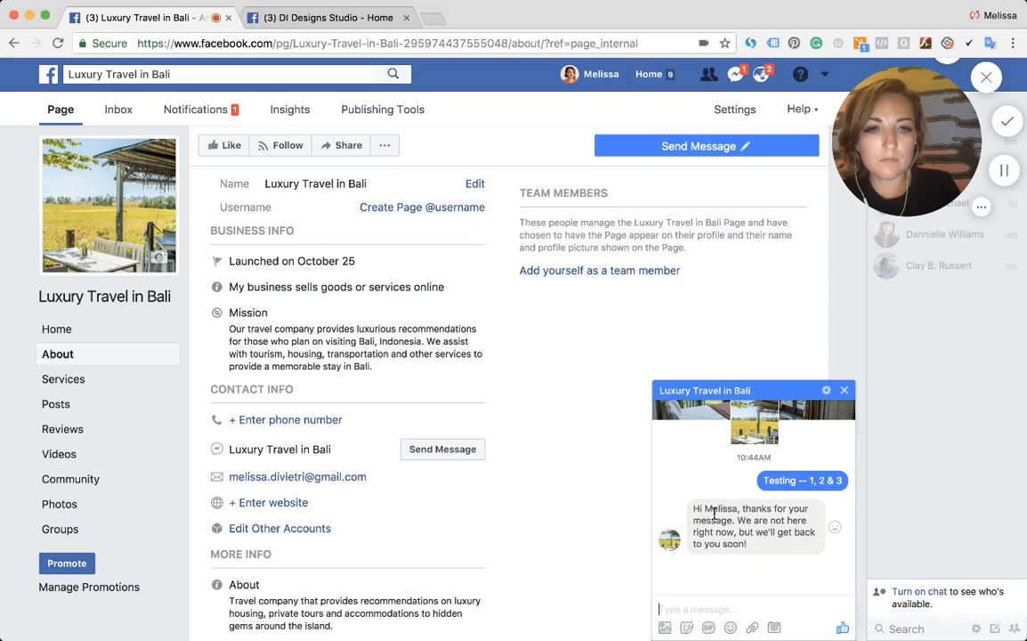
- Close the page's message conversation window
scroll(762, 532, up, 2)
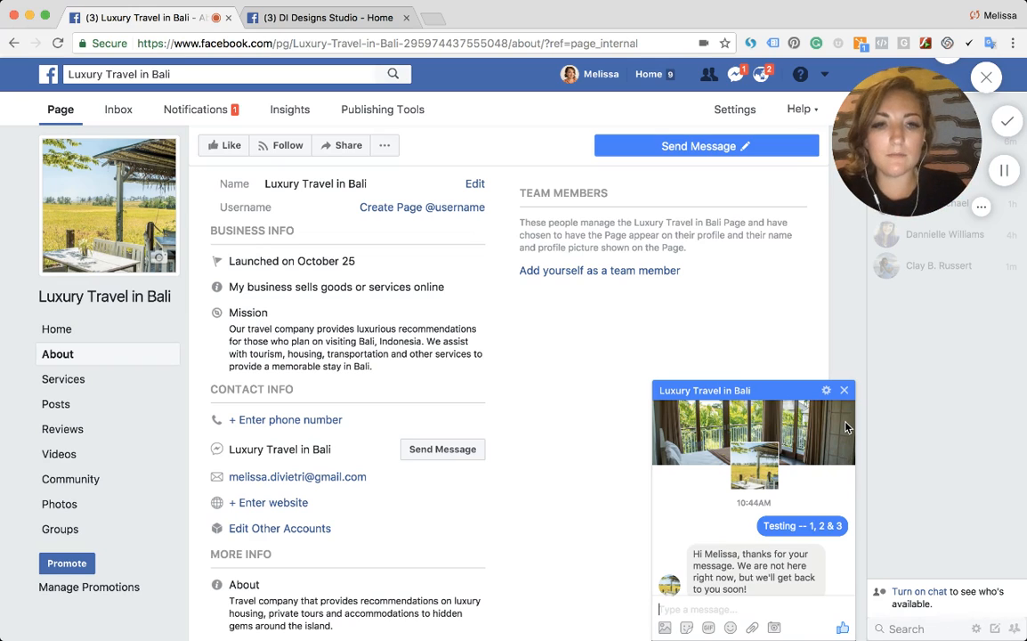
click(844, 390)
scroll(628, 279, up, 2)
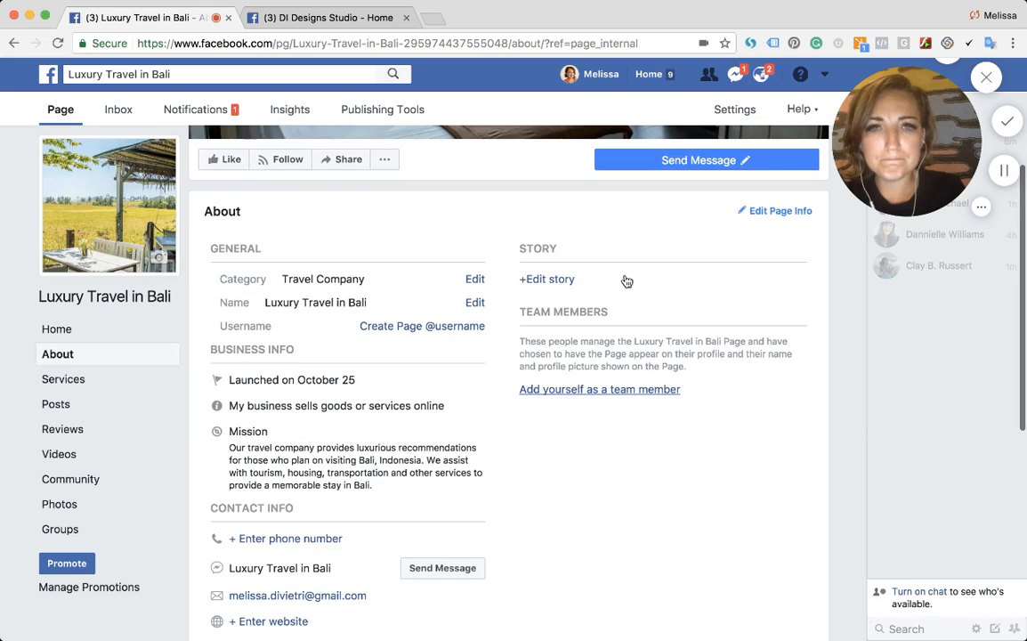
- Draft a story description beginning "Two travel bloggers sought to provide incredible experience for visitors who are coming to Bali, Indonesia…" and dismiss the dialog
click(551, 279)
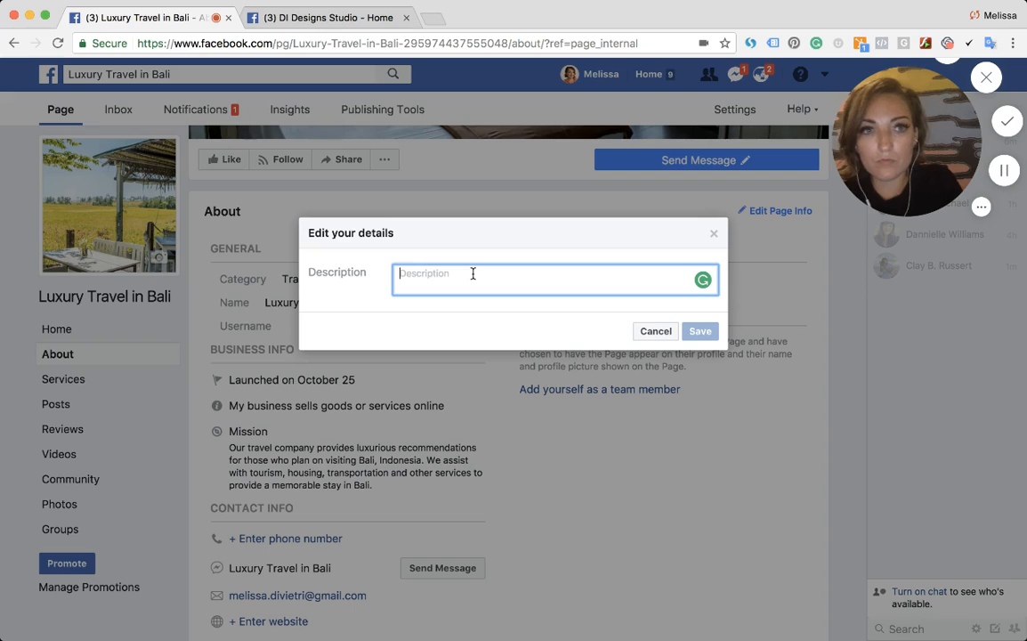
text(Two travel b)
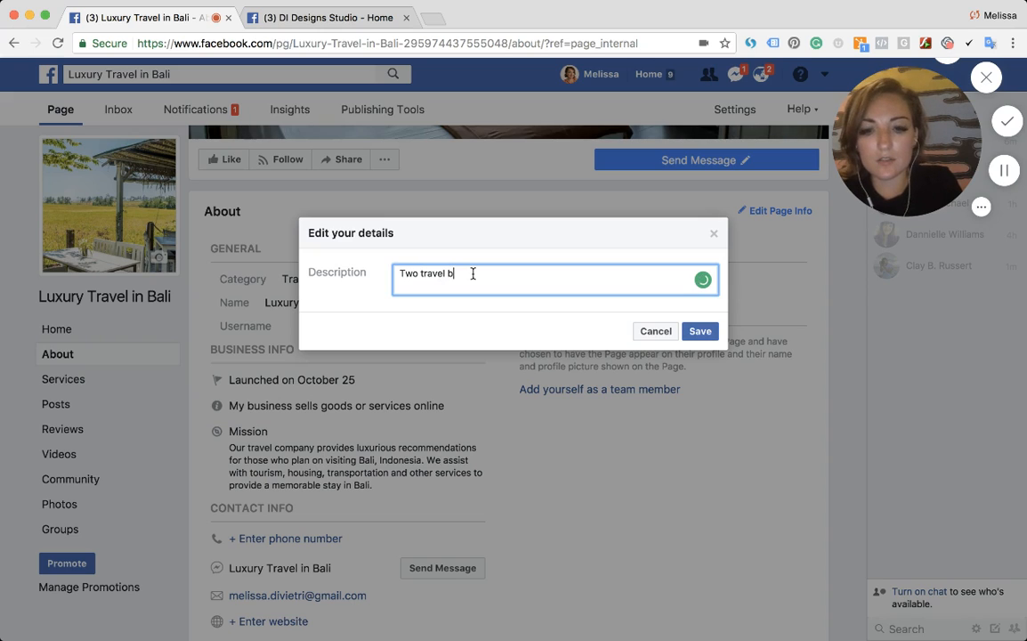
text(loggers sought to )
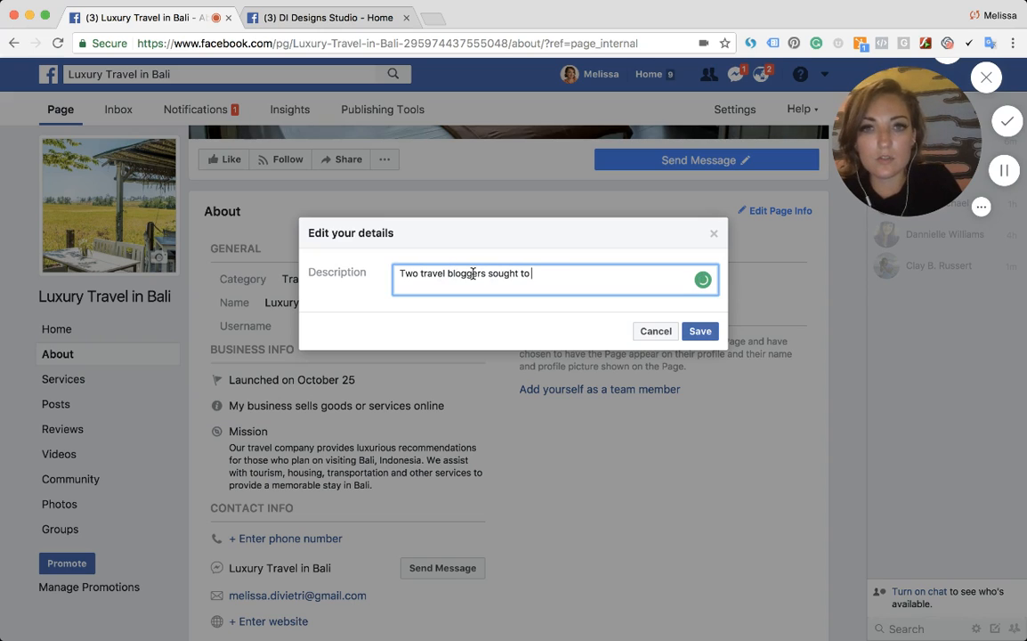
text(provide in)
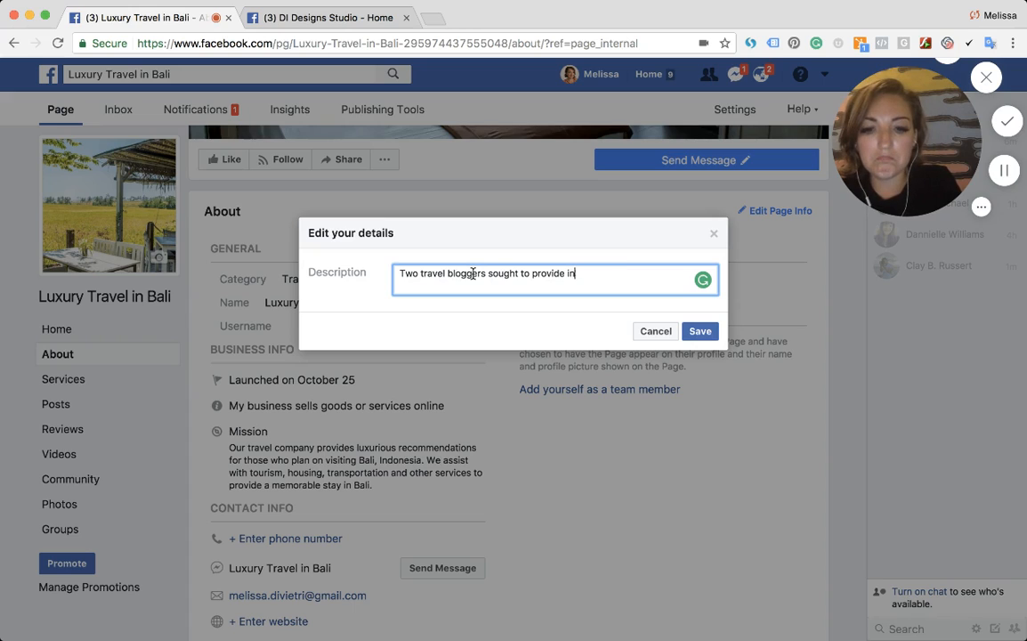
text(credible experience for)
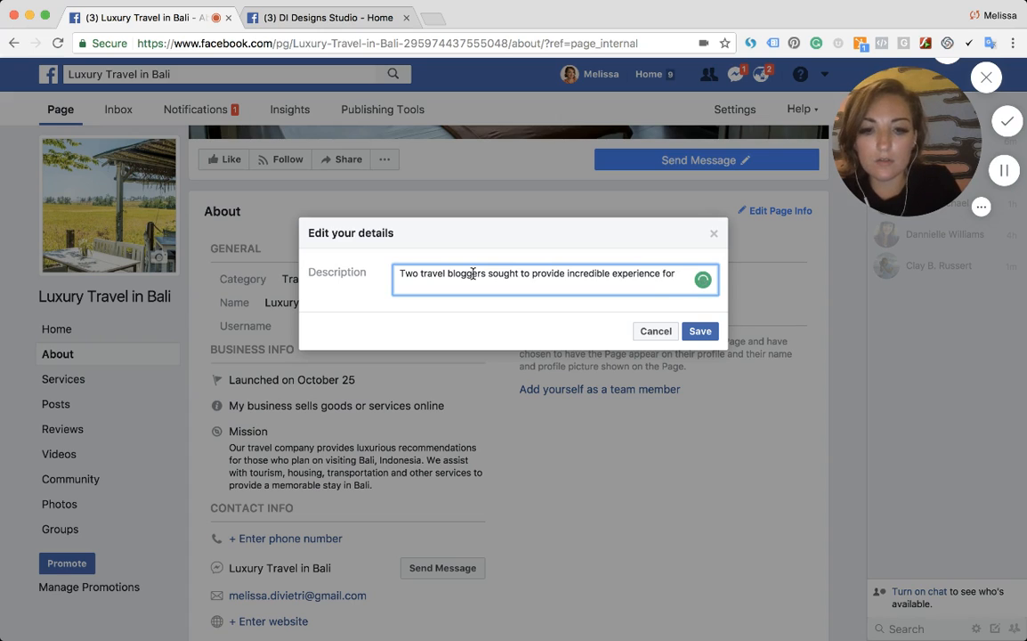
text( visitors who are tra)
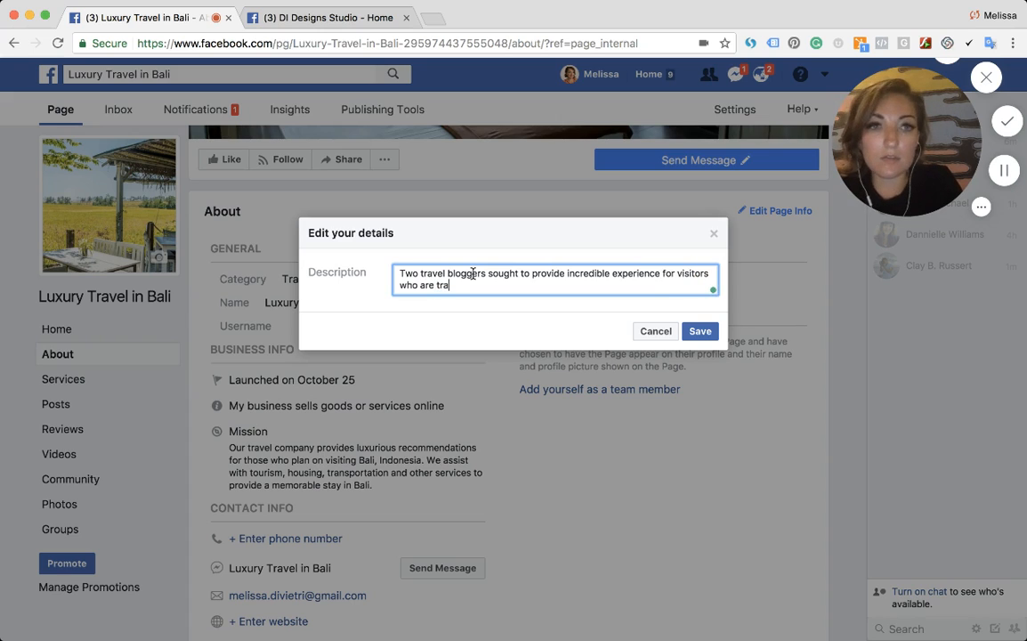
key(BackSpace)
key(BackSpace)
key(BackSpace)
text(com)
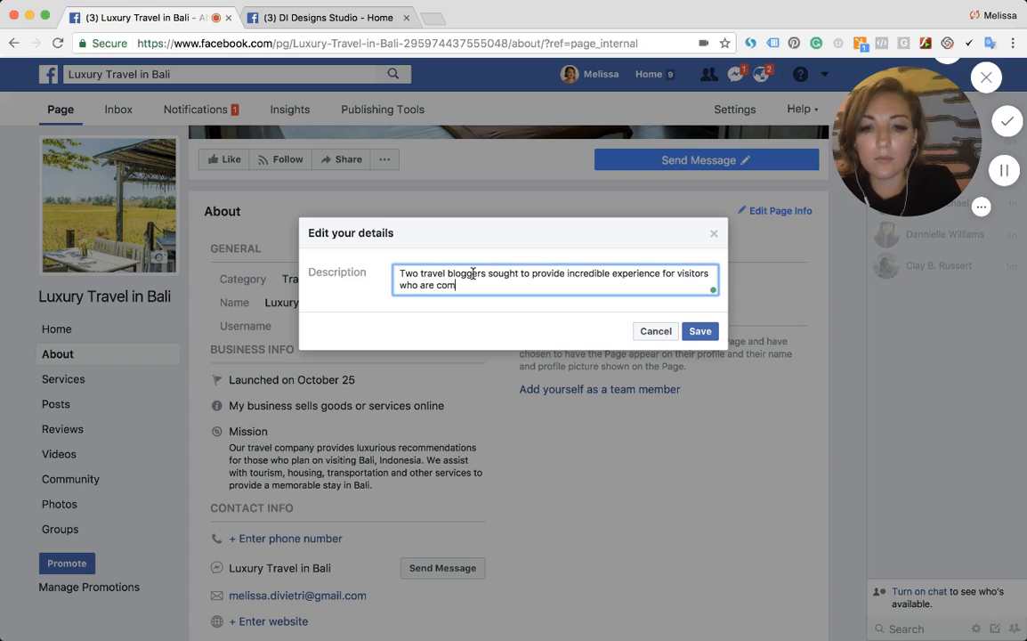
text(ing to Bali, Indo)
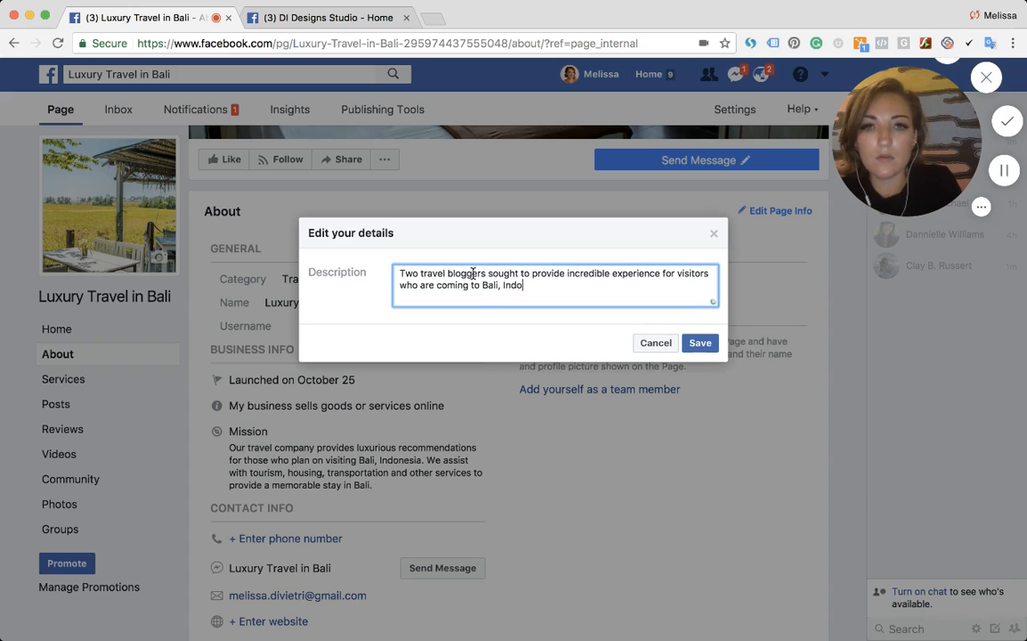
text(nesia. Started as a YouTube)
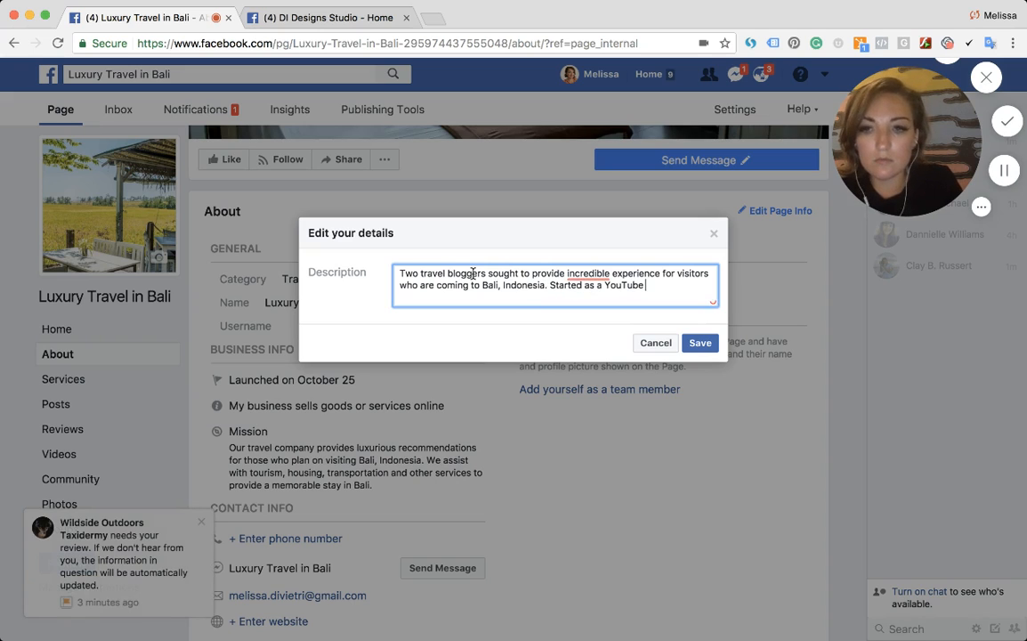
text( cha)
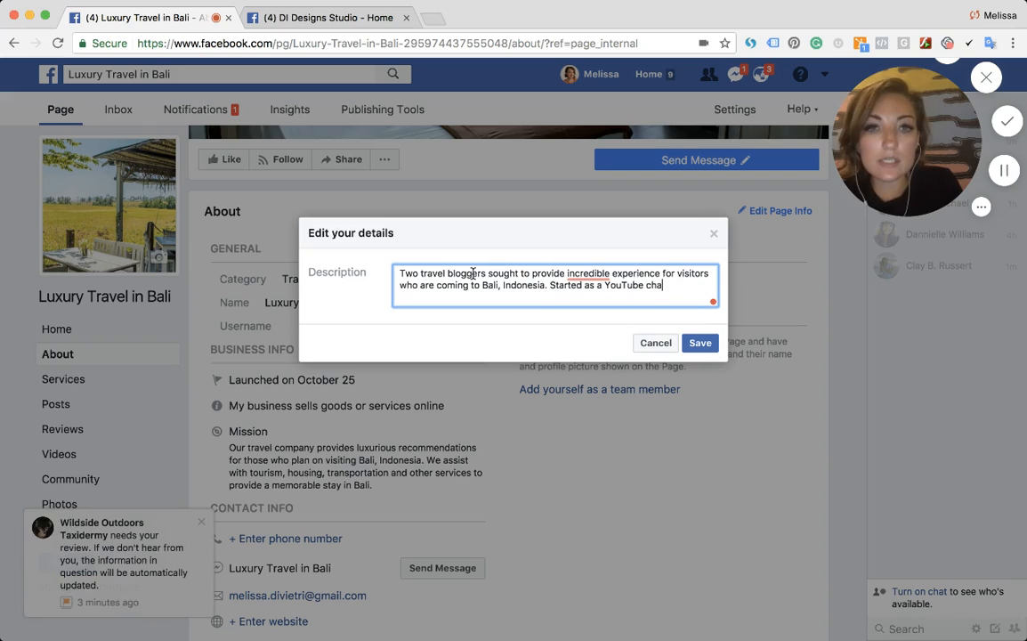
text(nnel!)
text( grew into a)
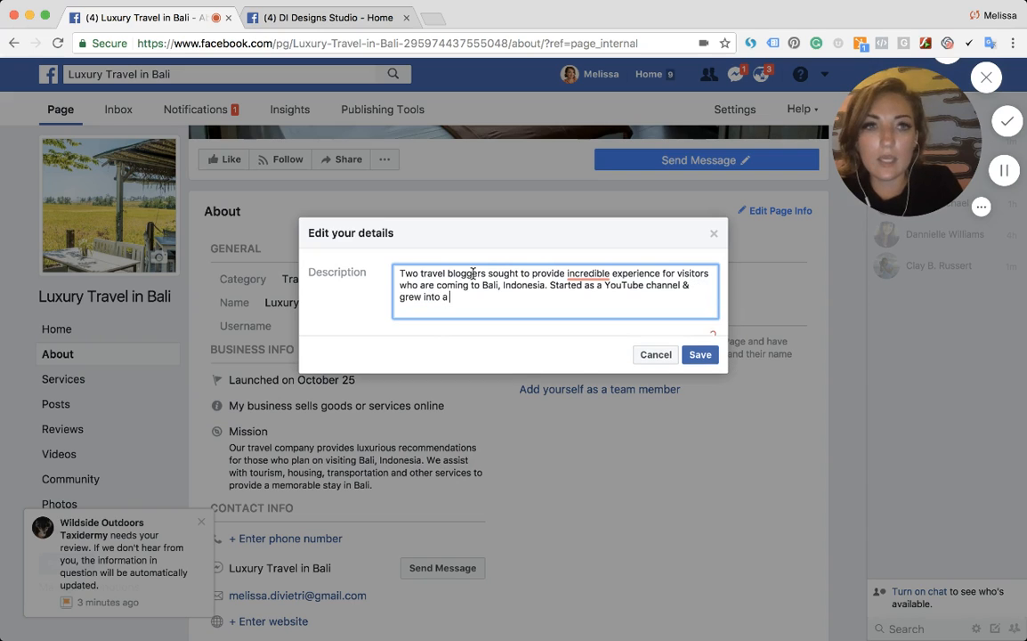
text(n online s)
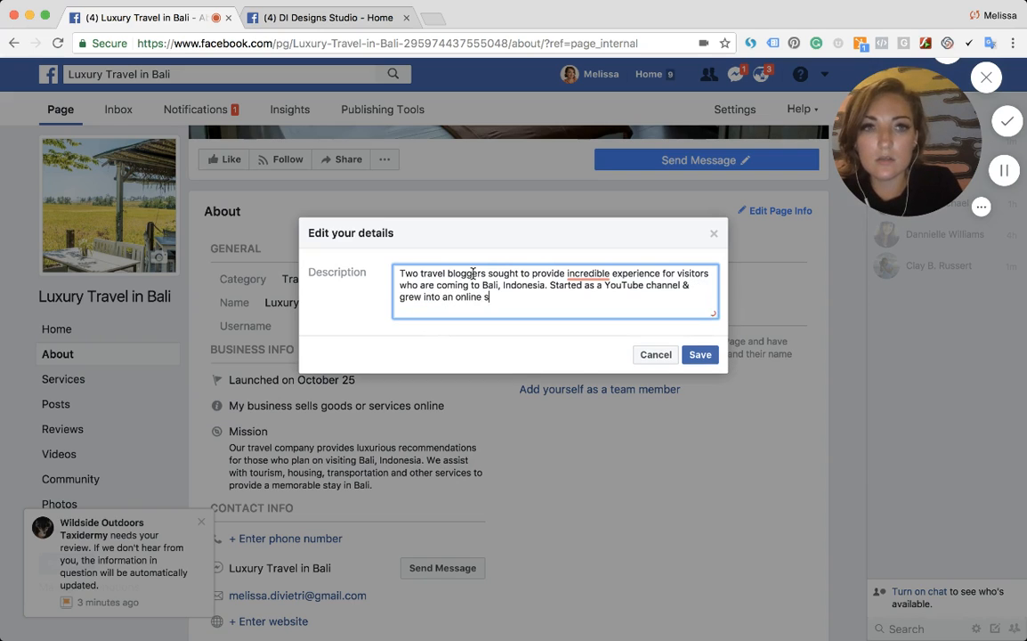
key(BackSpace)
text(business )
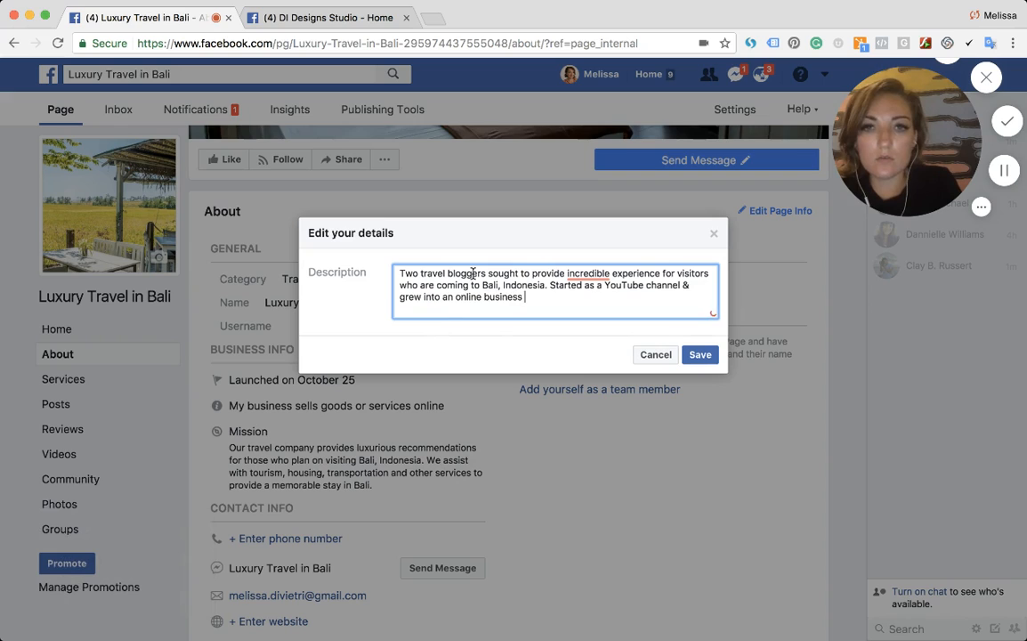
text(with parnter)
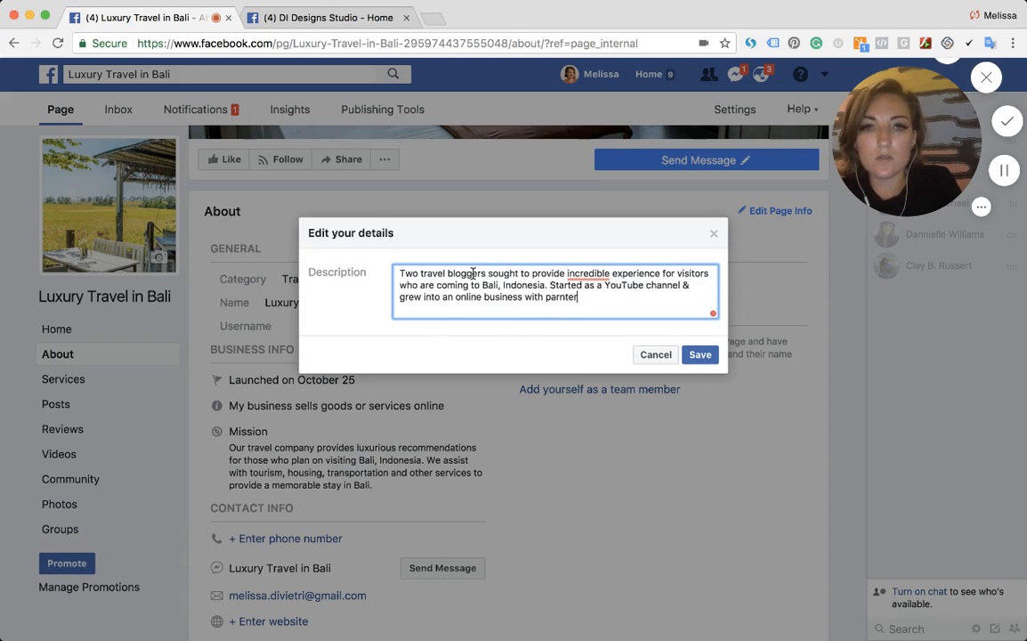
text(tne)
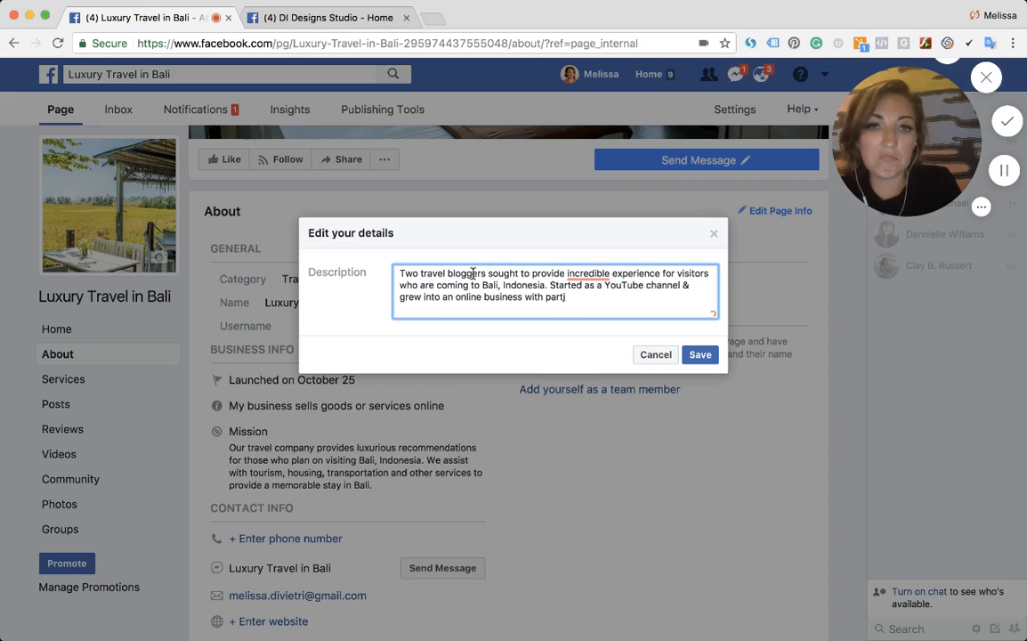
text(ners around)
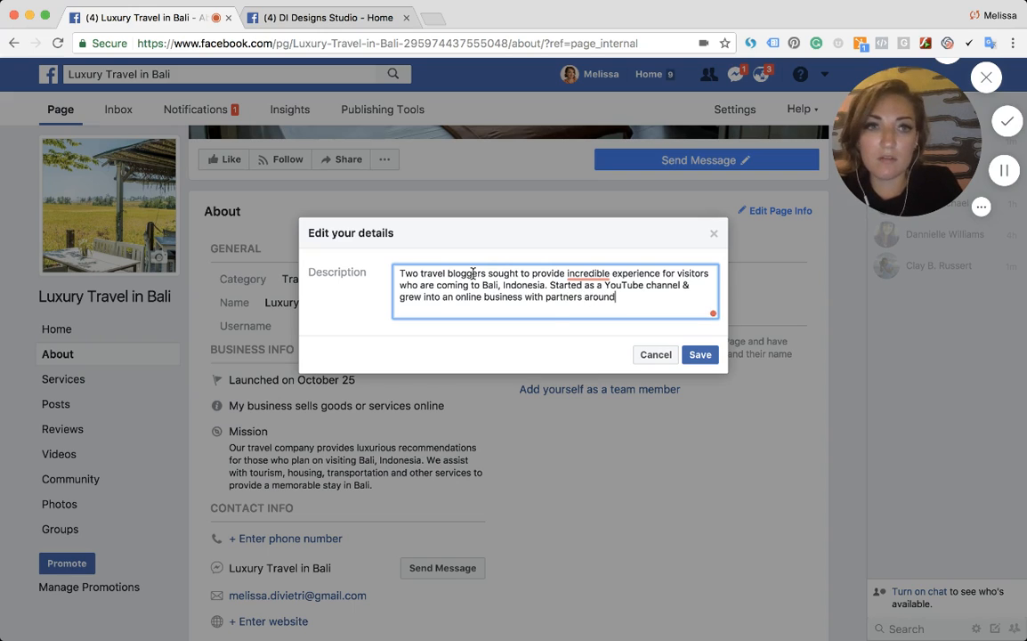
text( the island (v)
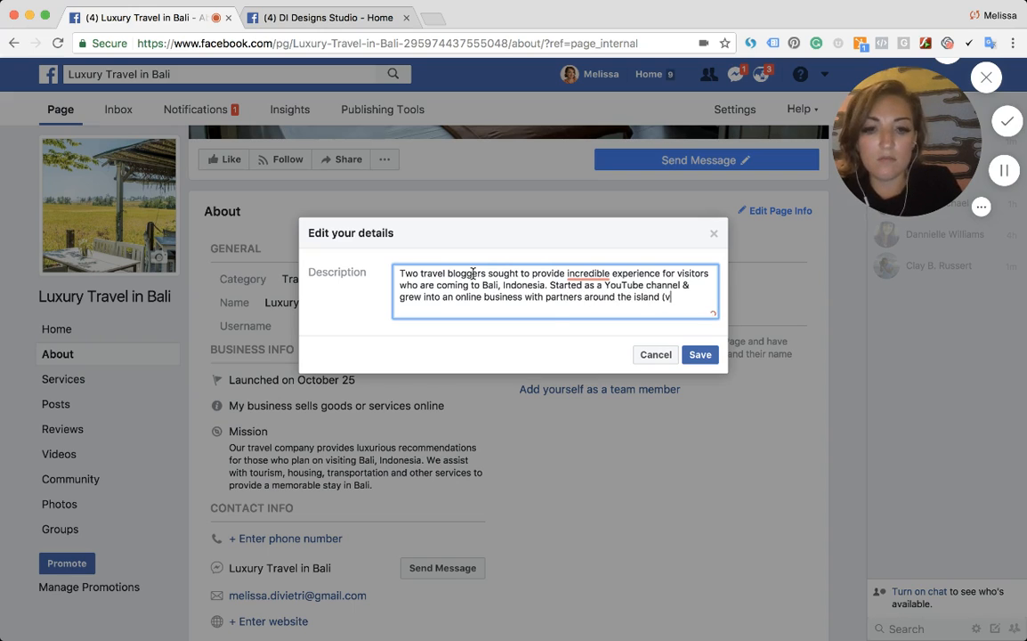
text(illa rental, )
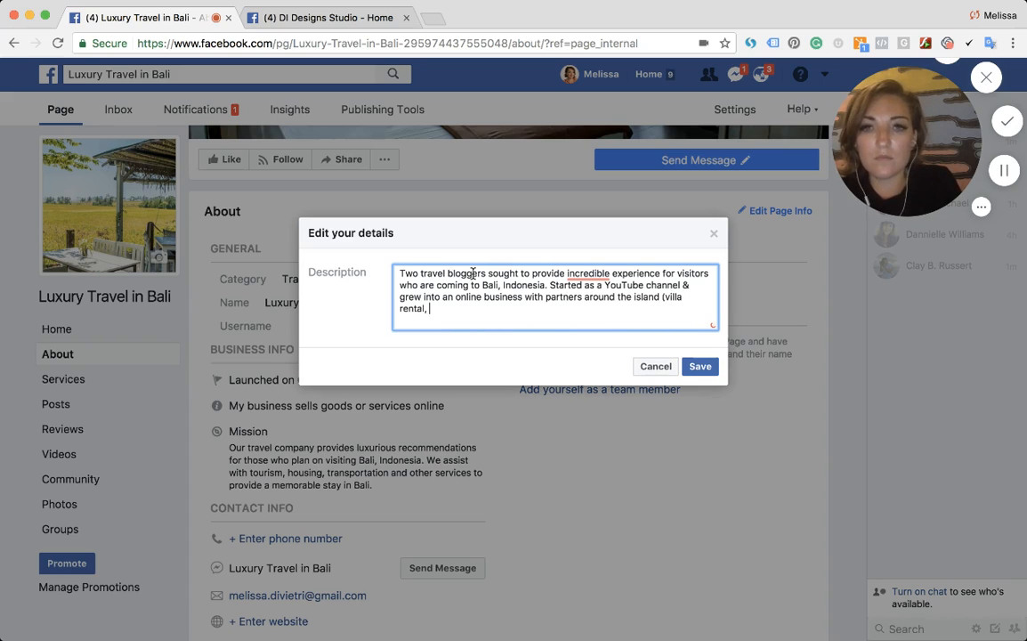
text(pri)
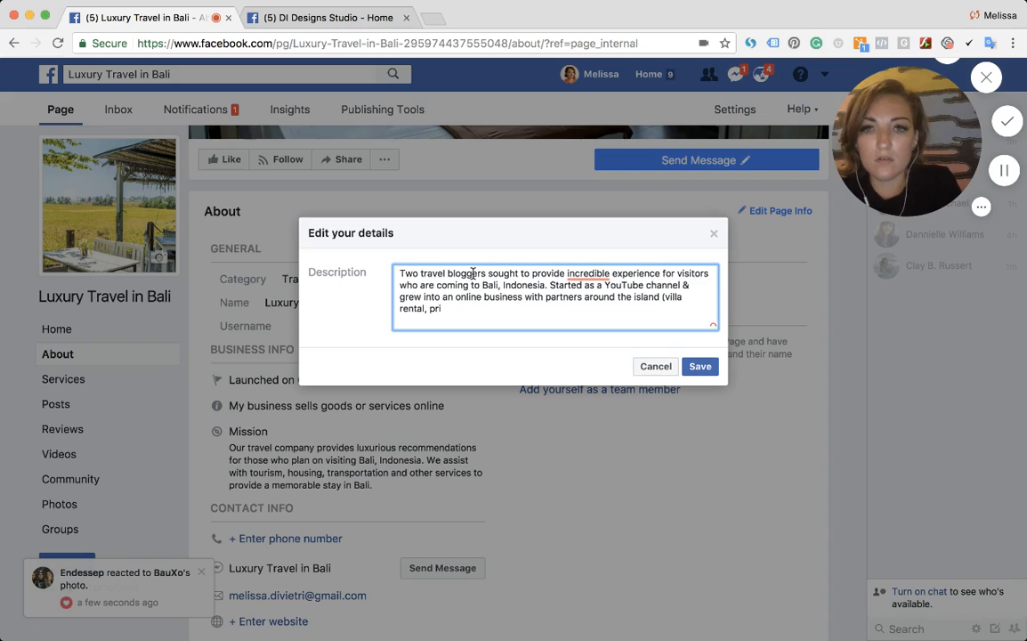
text(atte trips to the)
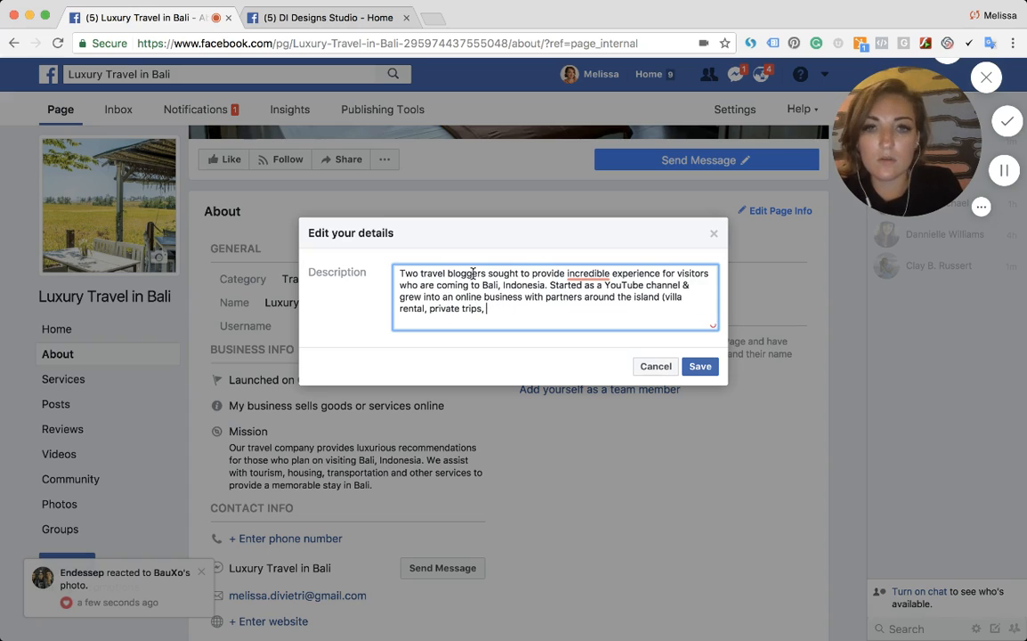
text(food)
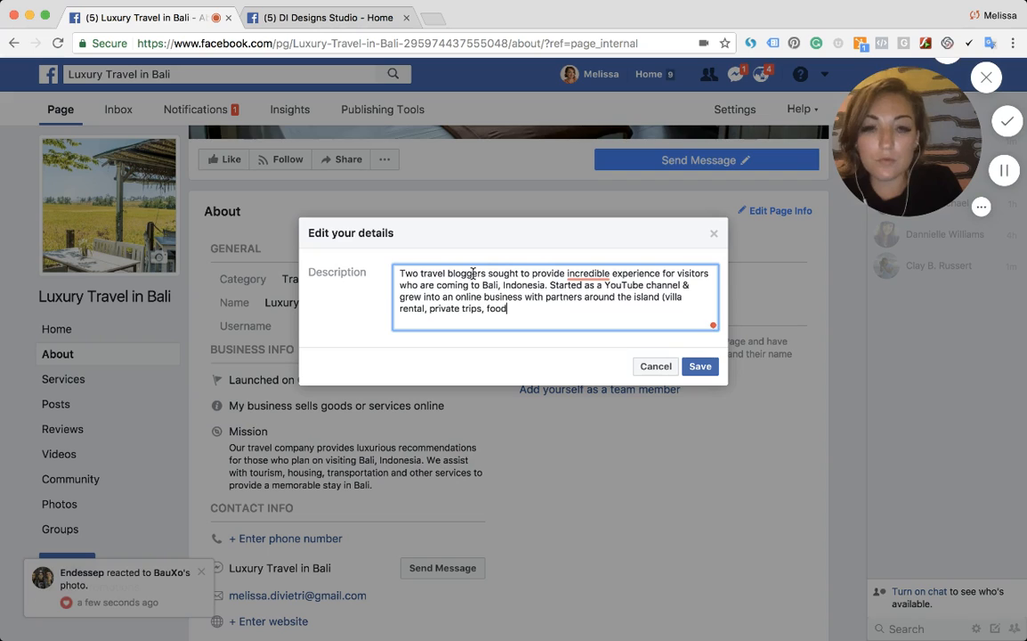
text( / restuaran)
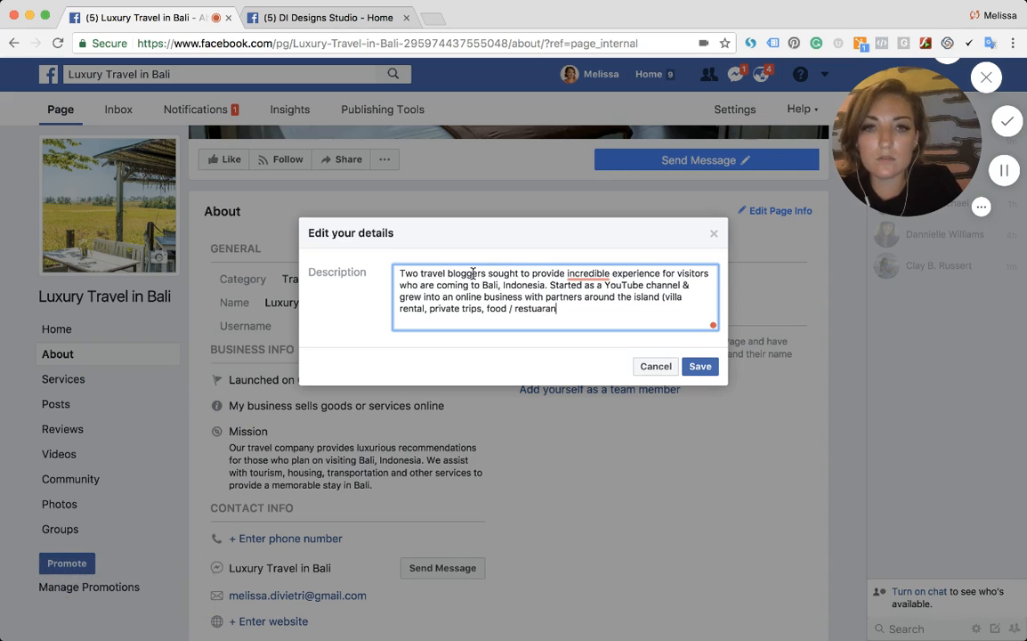
text(rant,)
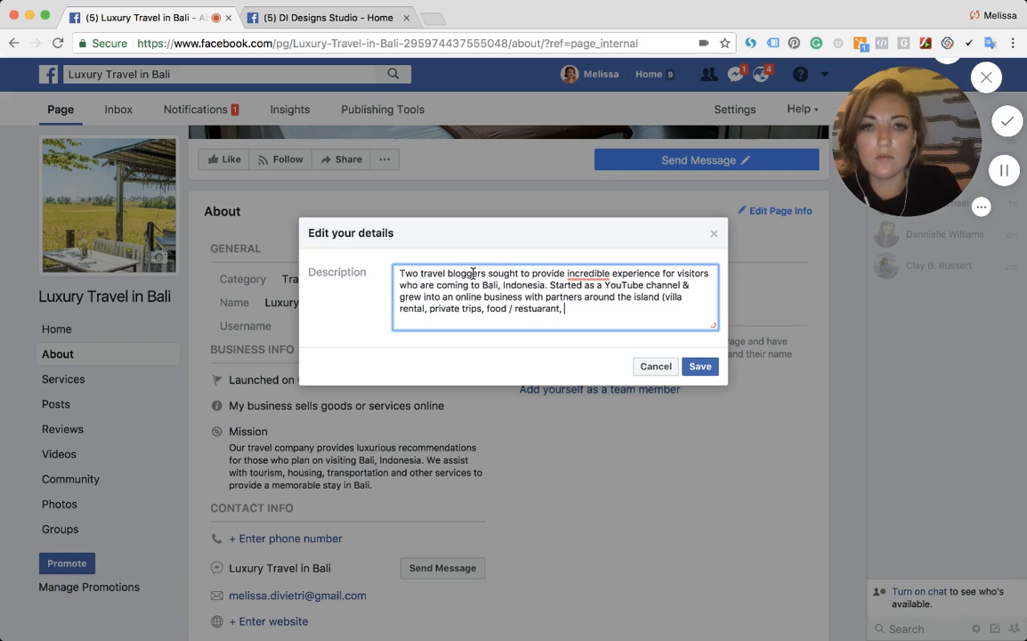
text( or reco)
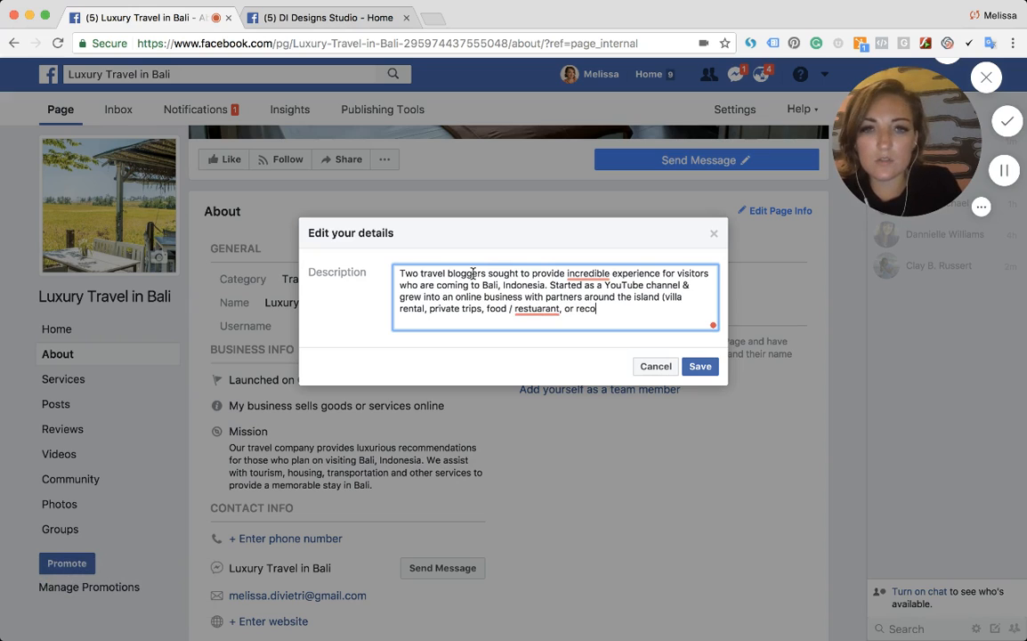
text(mmendations.)
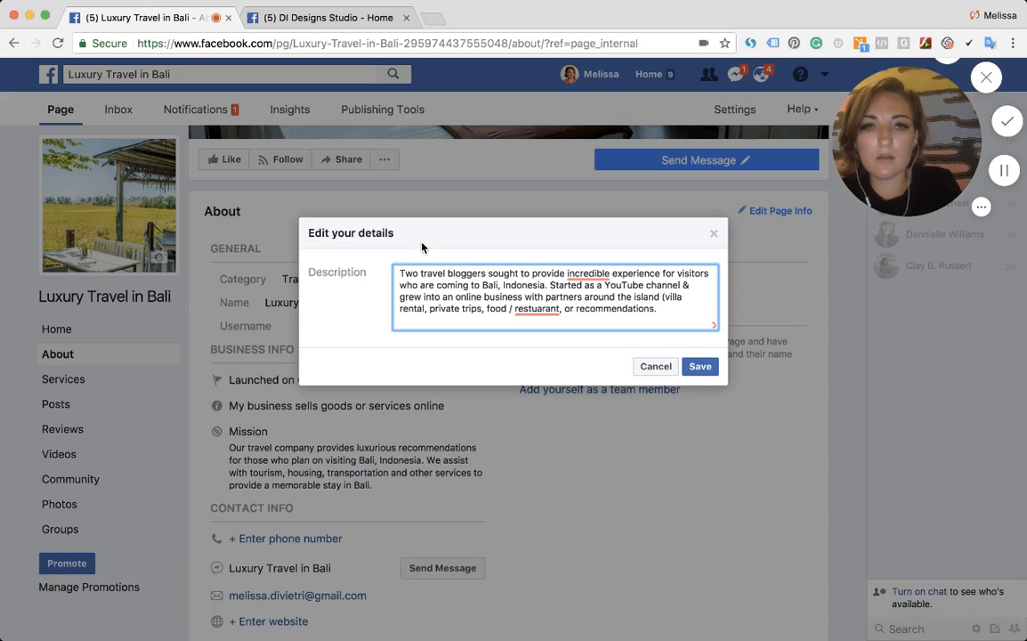
mouse_move(574, 267)
click(592, 320)
key(Escape)
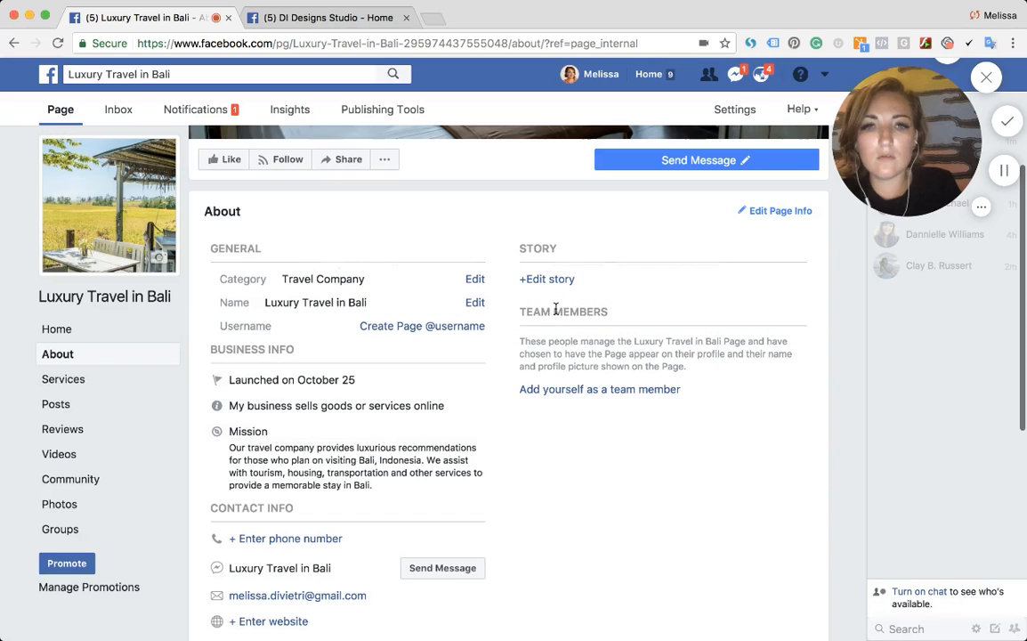
- Add yourself as a team member of the page
click(574, 389)
click(680, 337)
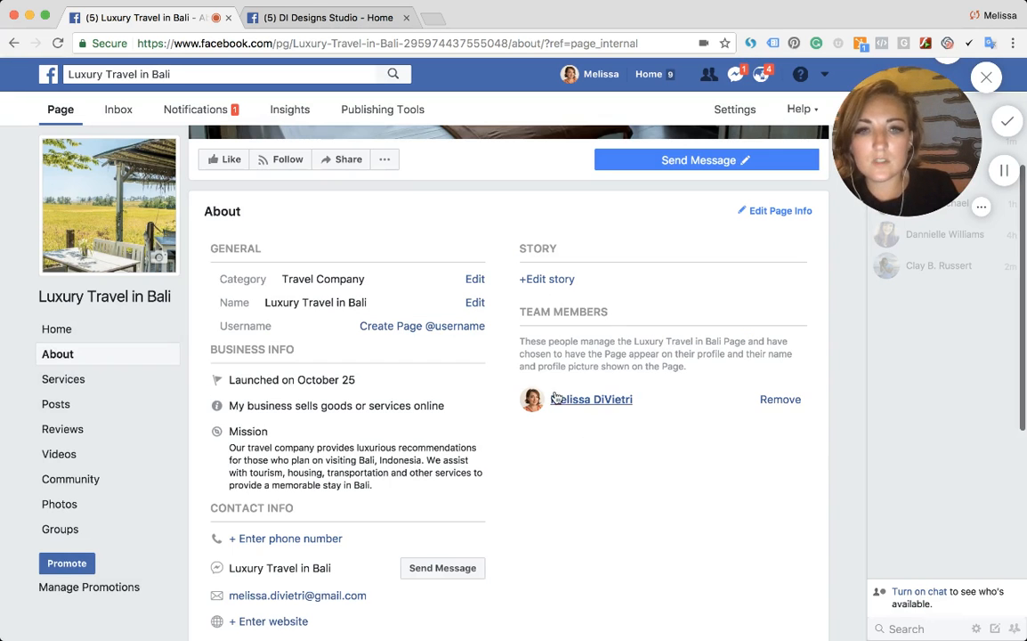
- Go to the page's Services section and open the form for adding a new service
scroll(270, 488, down, 2)
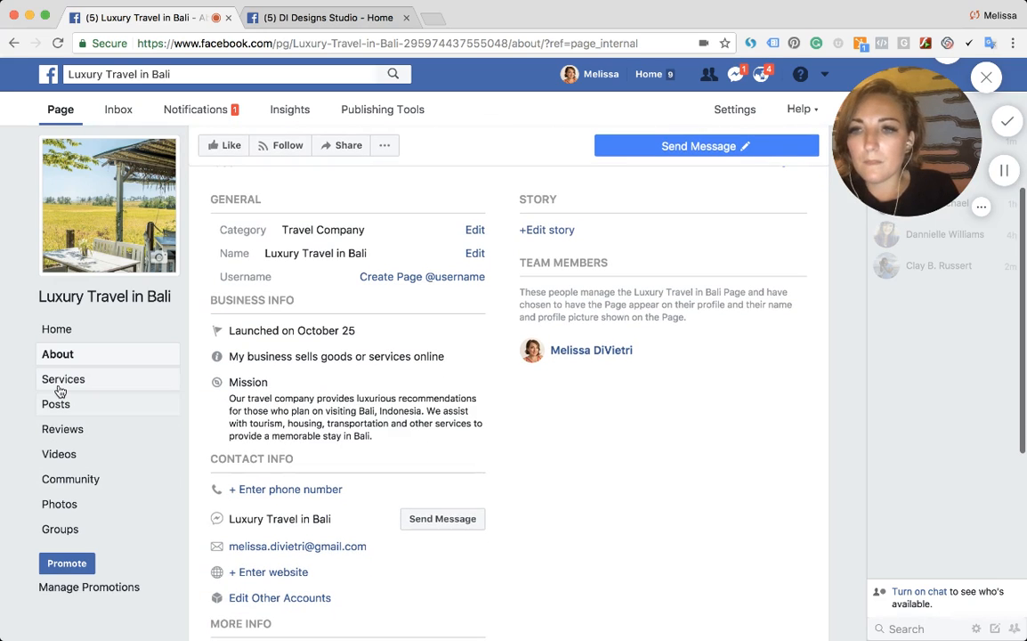
click(60, 388)
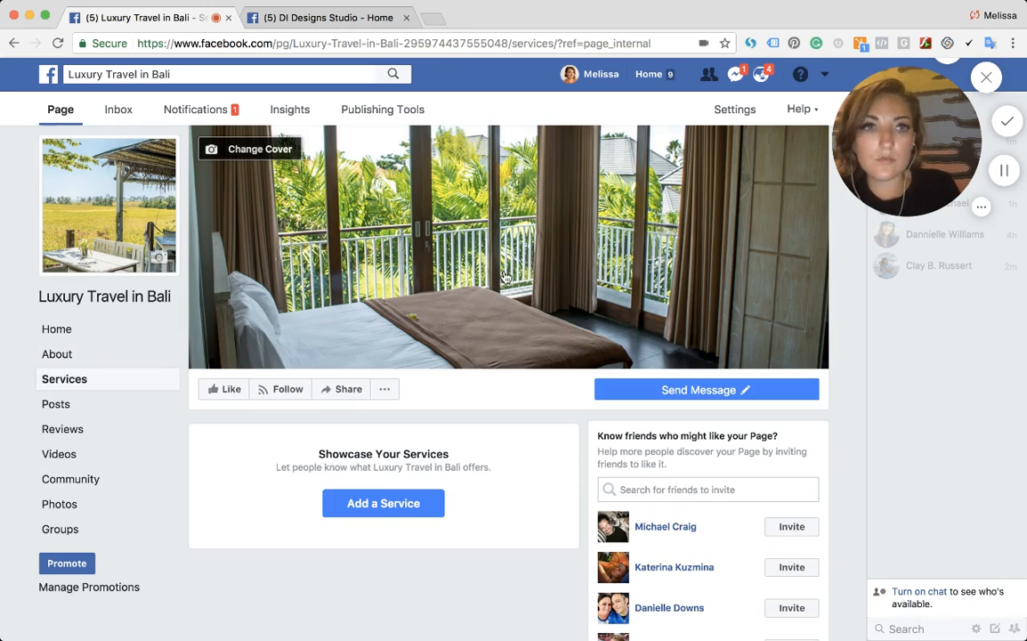
scroll(334, 320, down, 3)
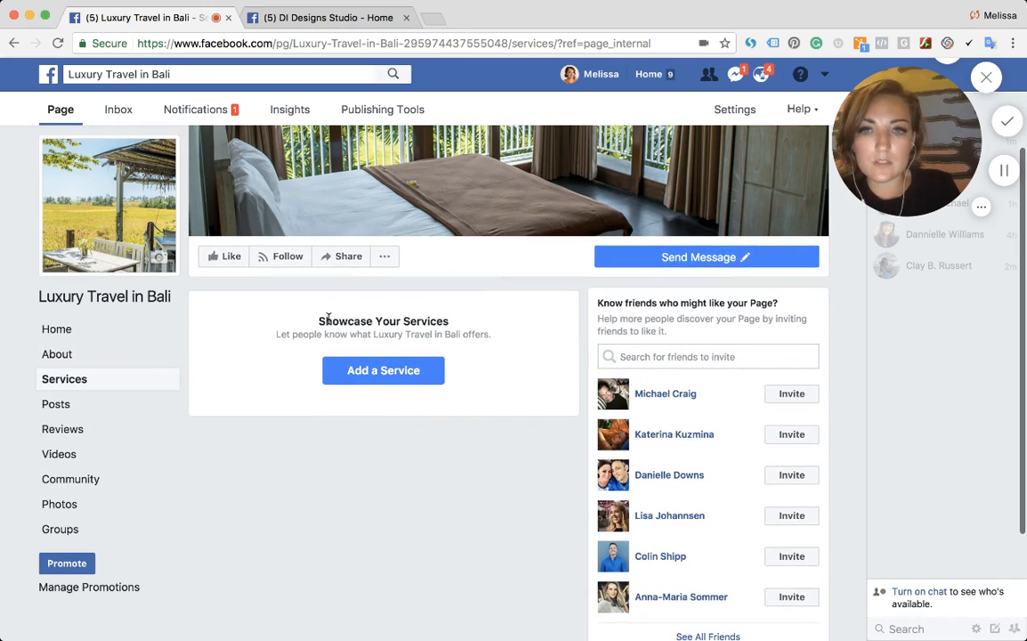
drag(318, 322, 494, 322)
click(425, 359)
click(421, 367)
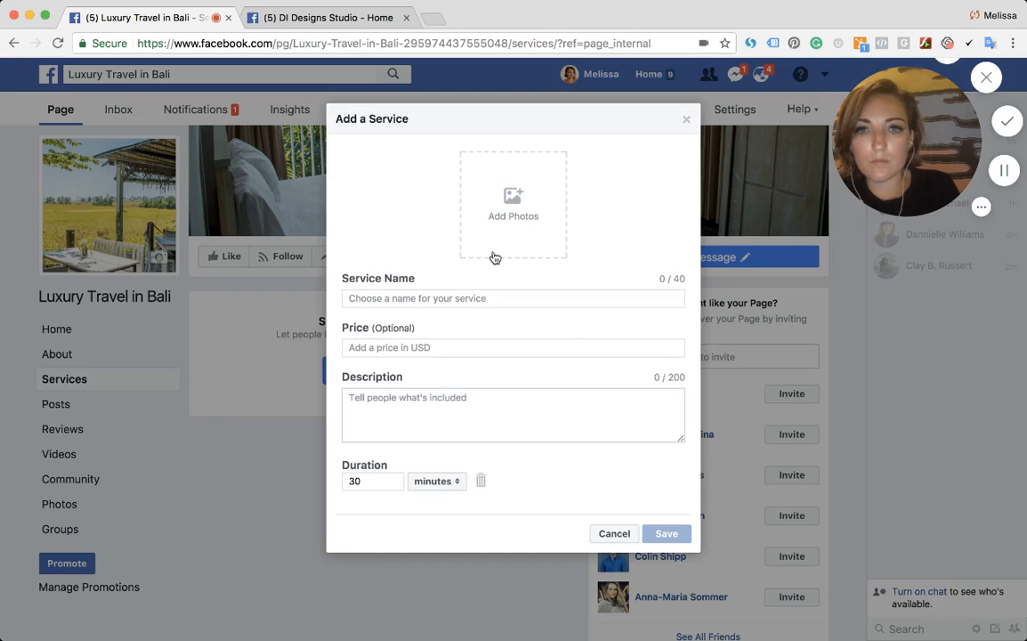
- Add the bedroom photo from the page's photos as the new service's image
click(497, 250)
click(328, 205)
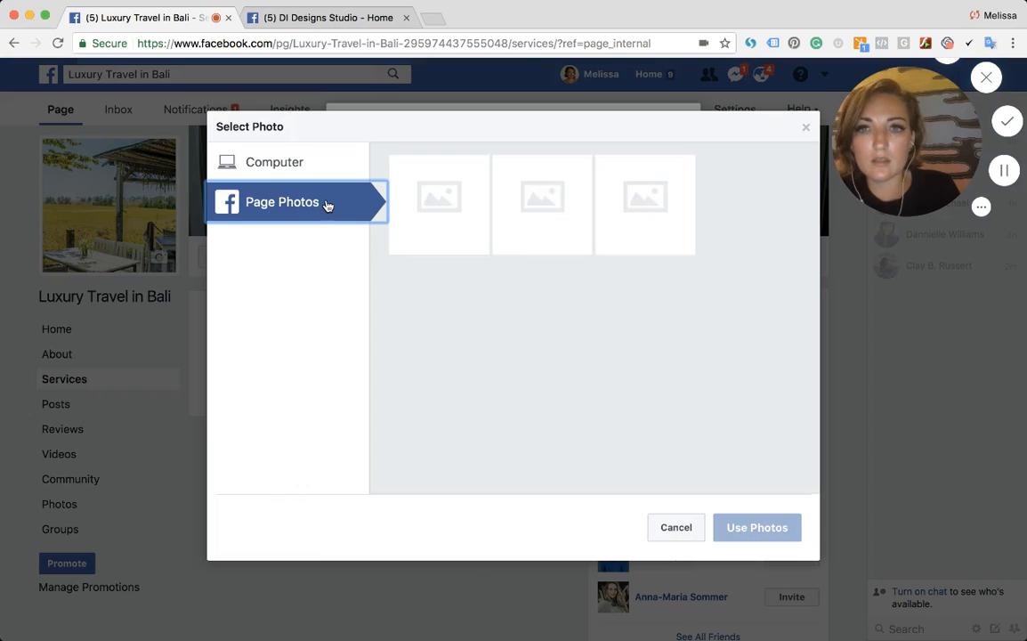
click(413, 210)
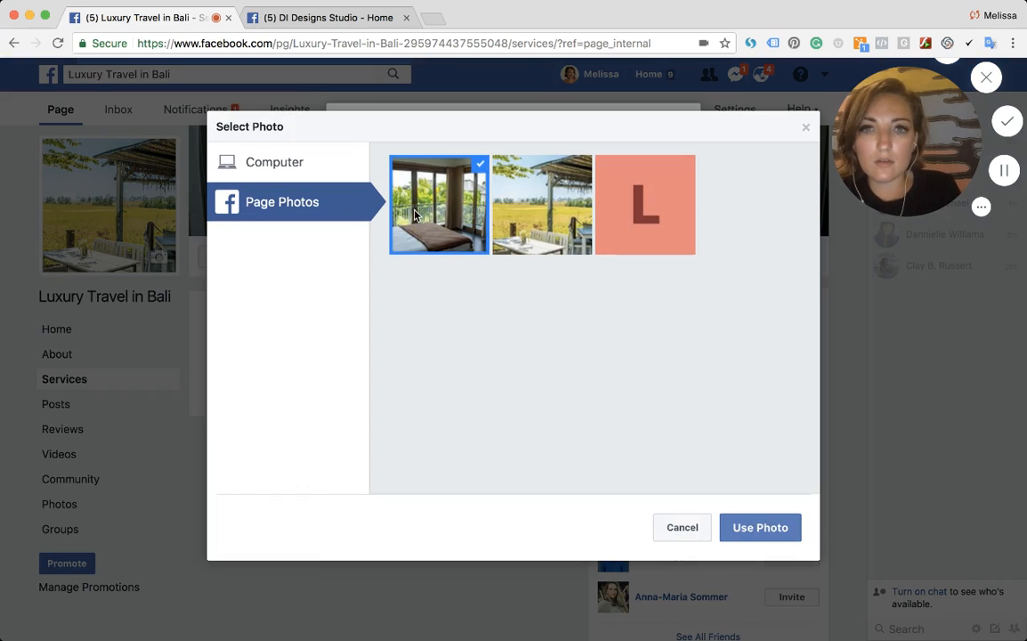
click(752, 528)
- Name the service "Rental Short or Long Term Villa"
click(466, 297)
text(Ren)
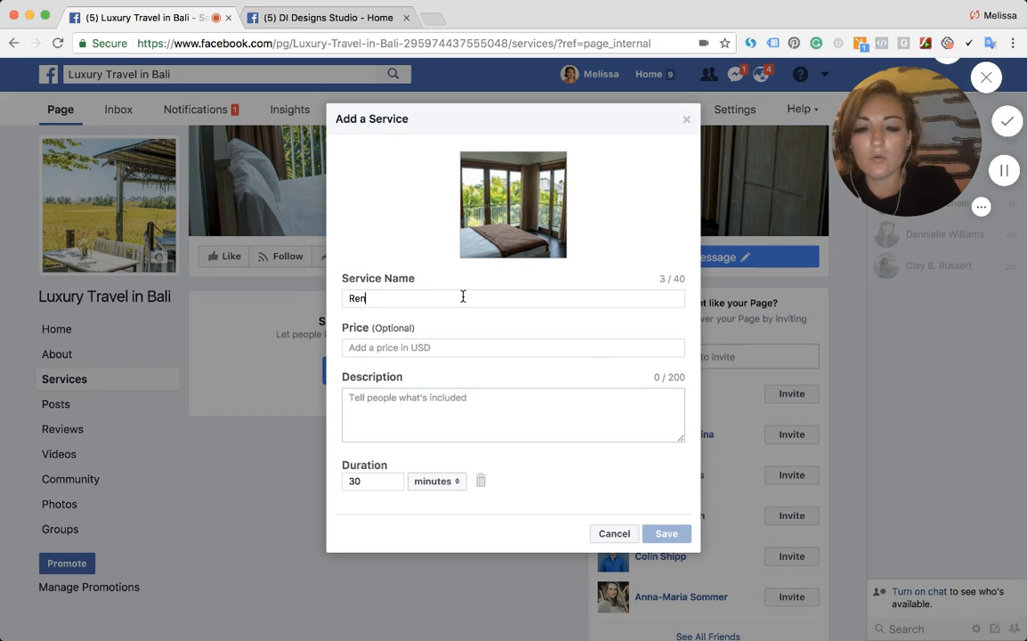
text(tal Short)
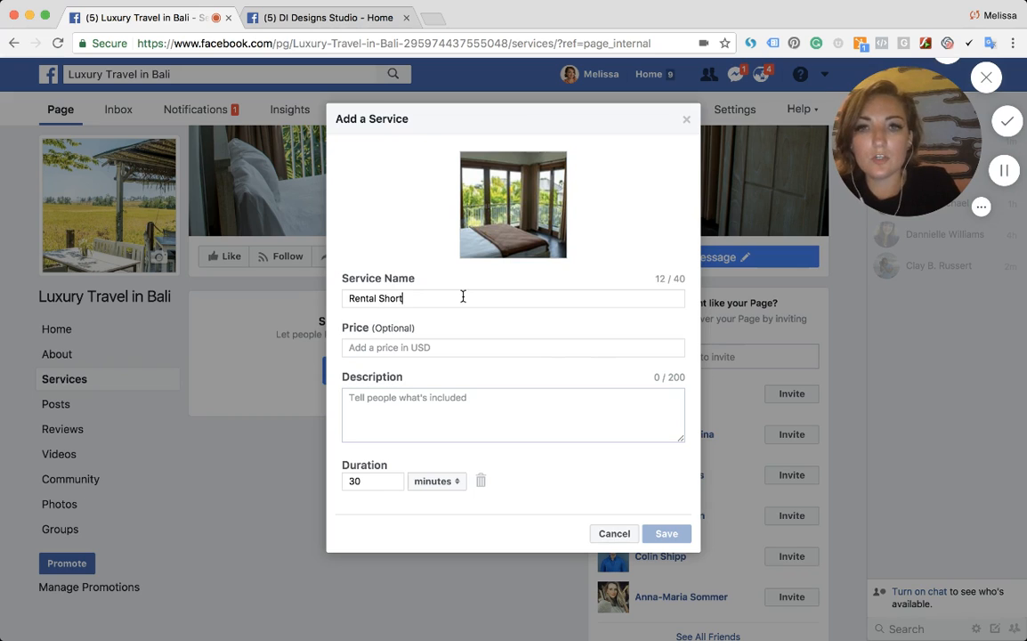
text( or Long Te)
key(BackSpace)
text(Te)
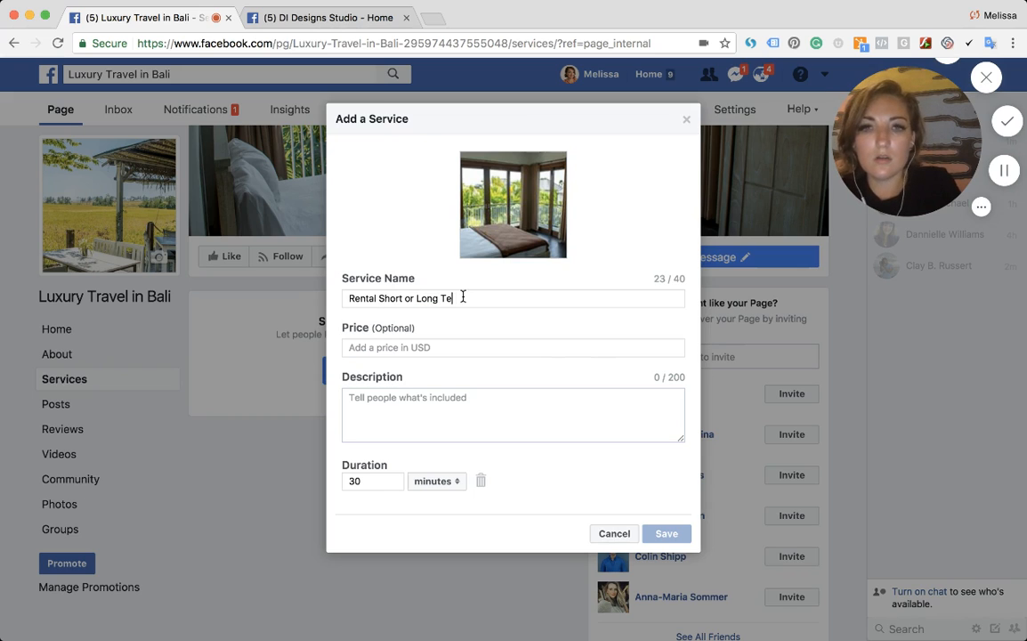
text(rm Villa)
- Describe the service as "Seeking short or long term villa rentals in Canggu or Pererenan - Brand new villas owned by local Balinese families."
click(443, 346)
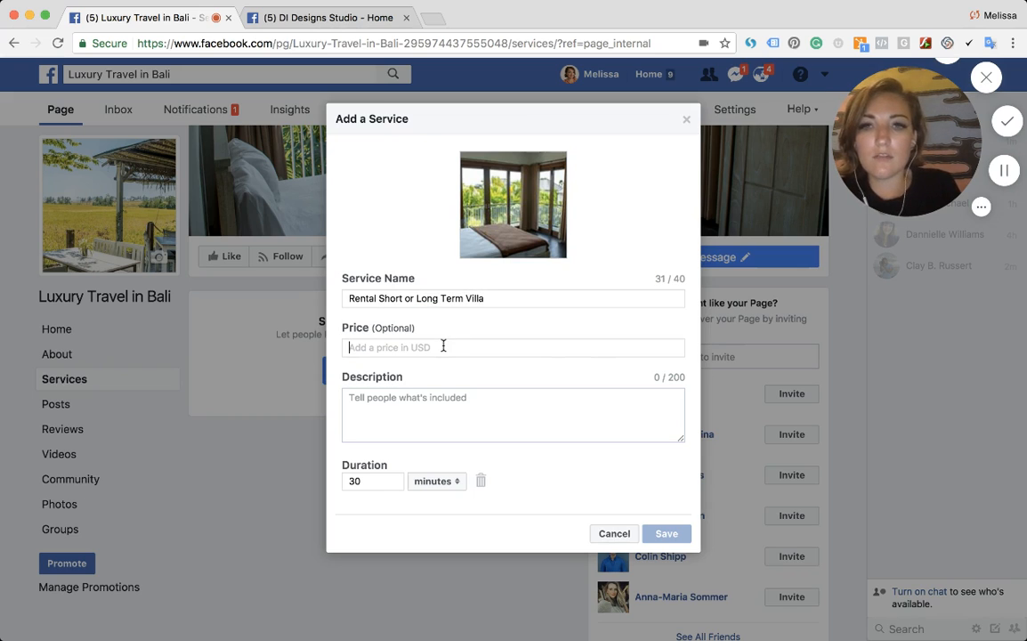
click(414, 392)
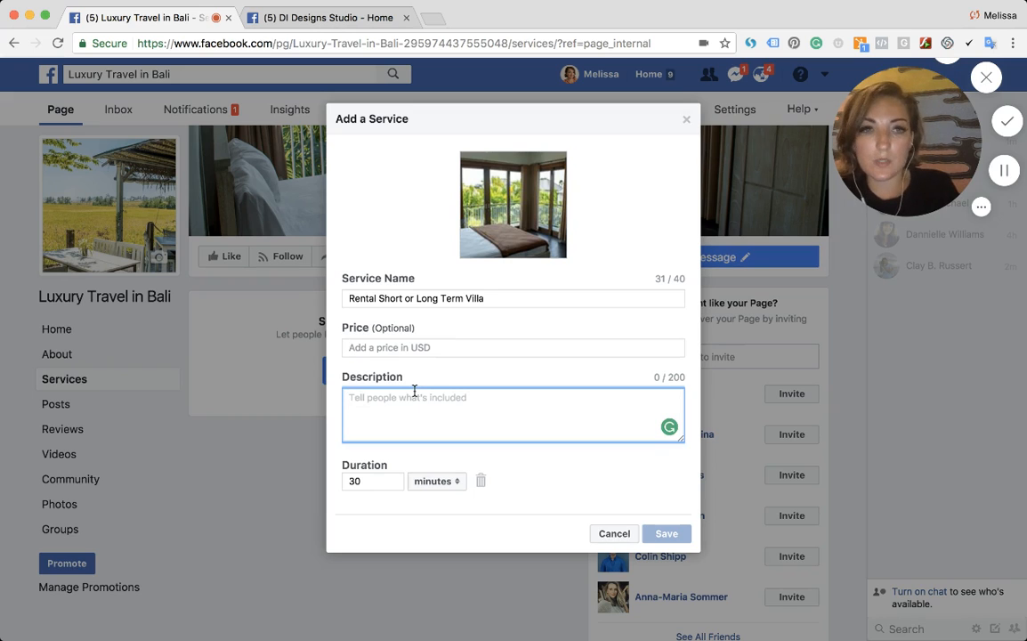
text(Doe)
key(BackSpace)
key(BackSpace)
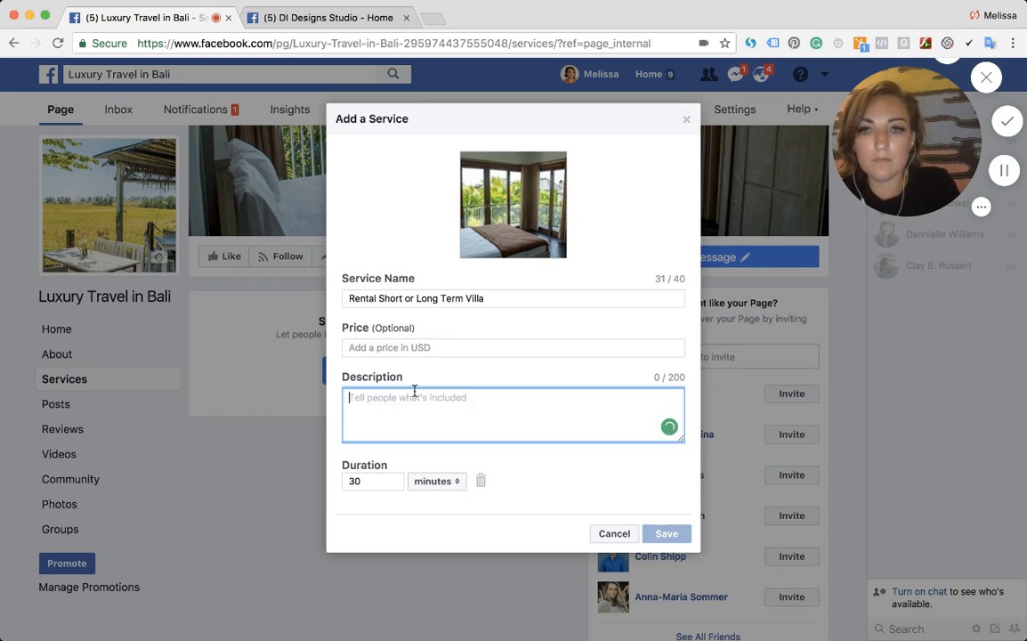
text(Seeking )
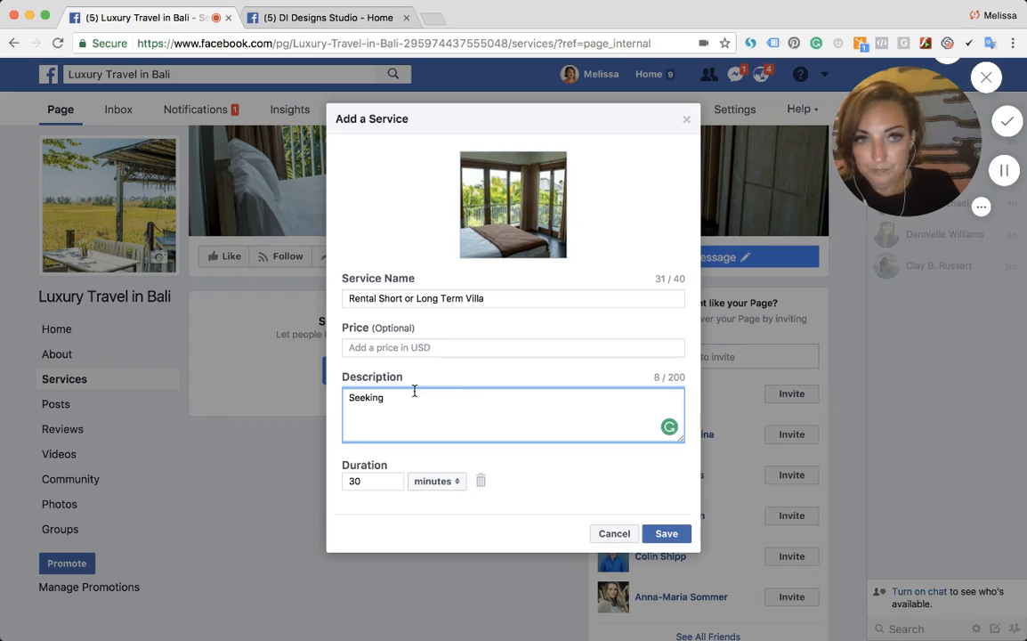
text(short or l)
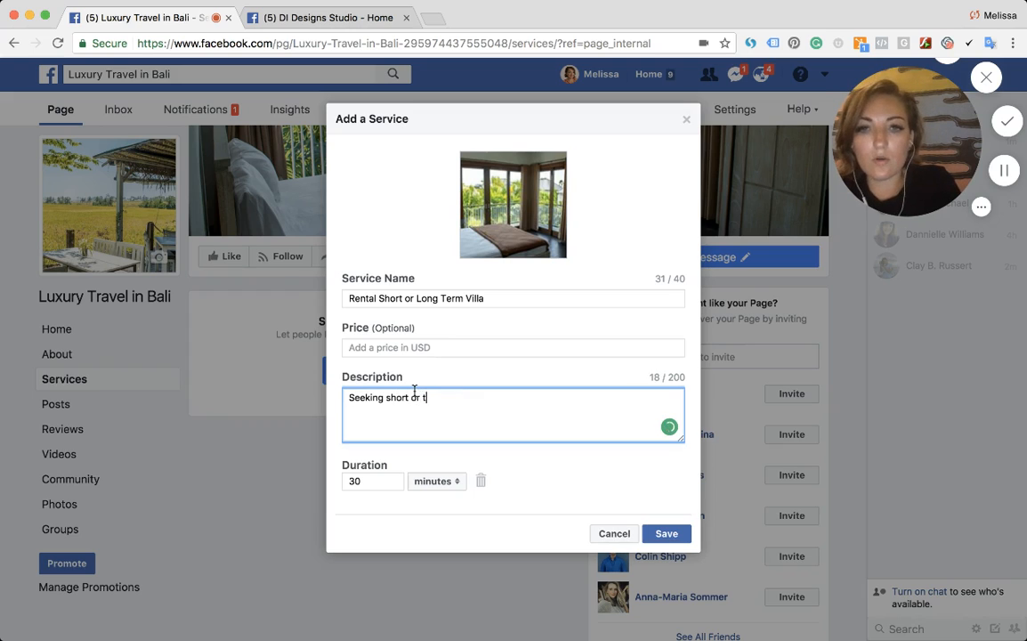
key(BackSpace)
text(long term vi)
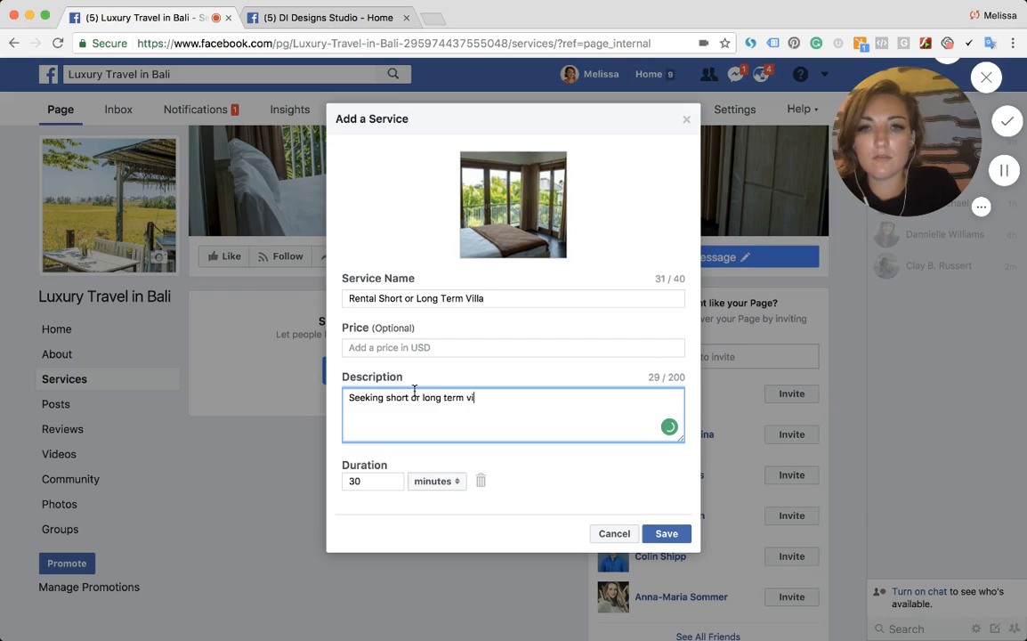
text(lla rentals in Cang)
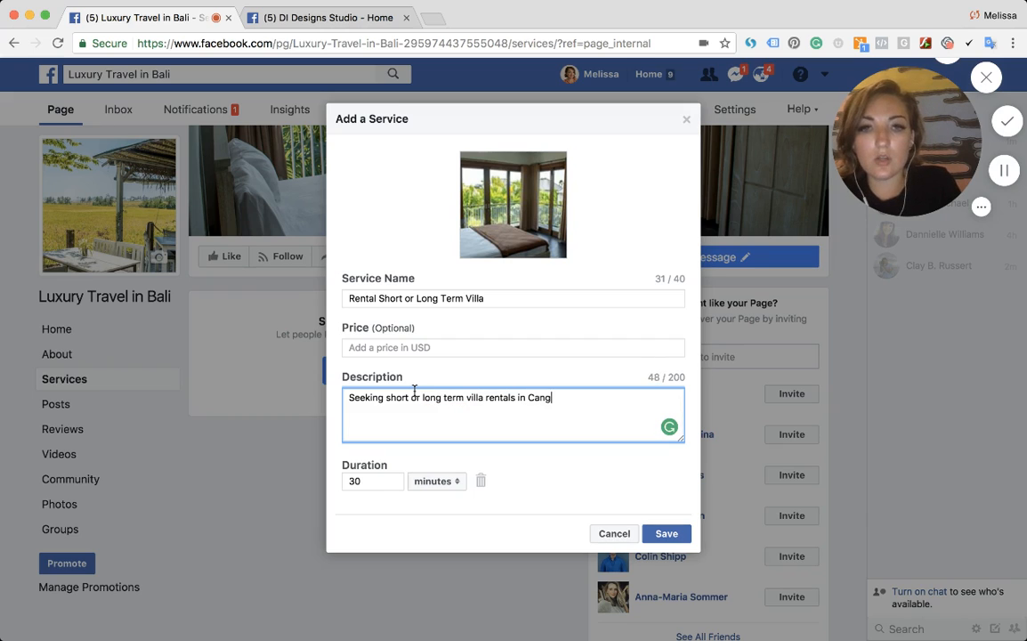
text(gu or Perer)
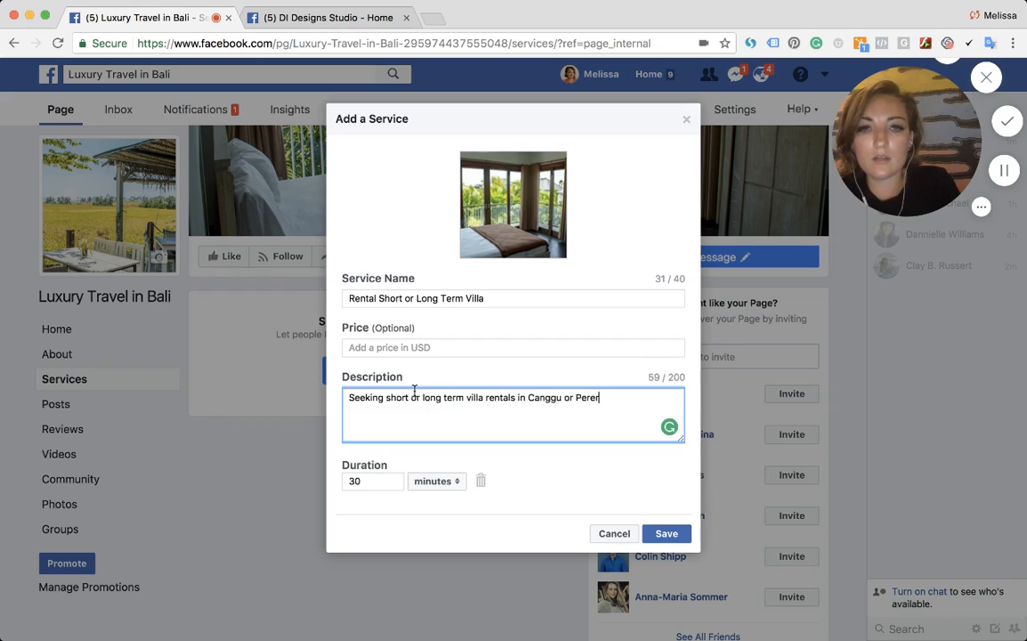
text(e)
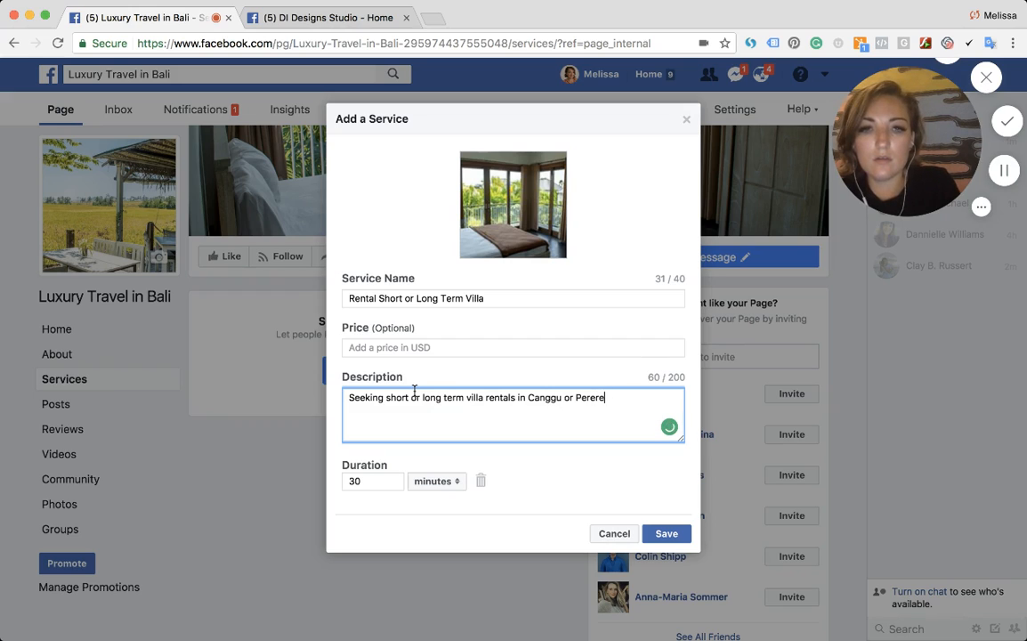
text(nan)
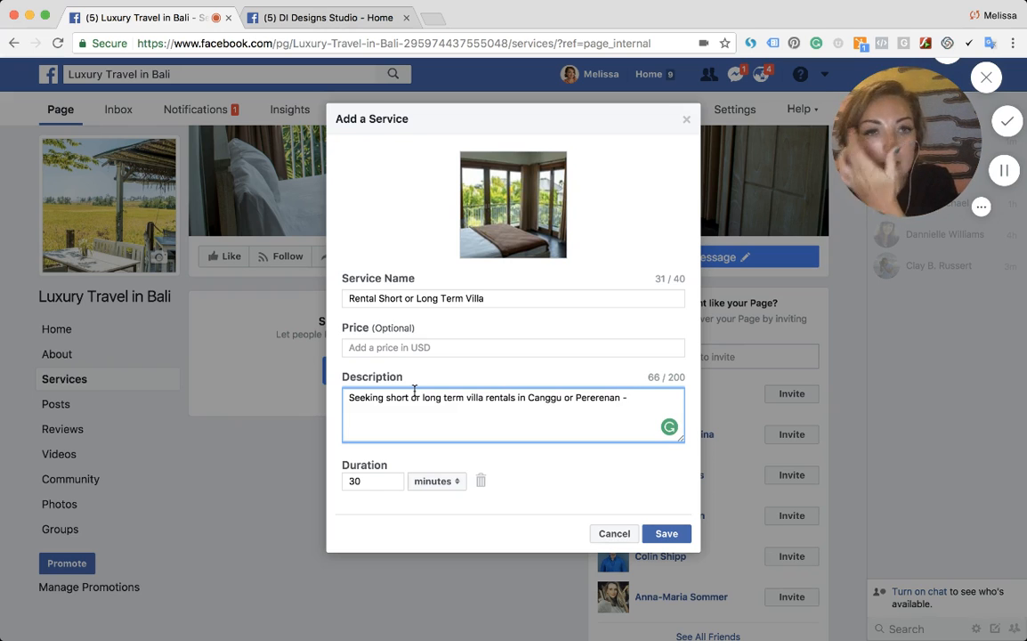
text(- Brand new vill)
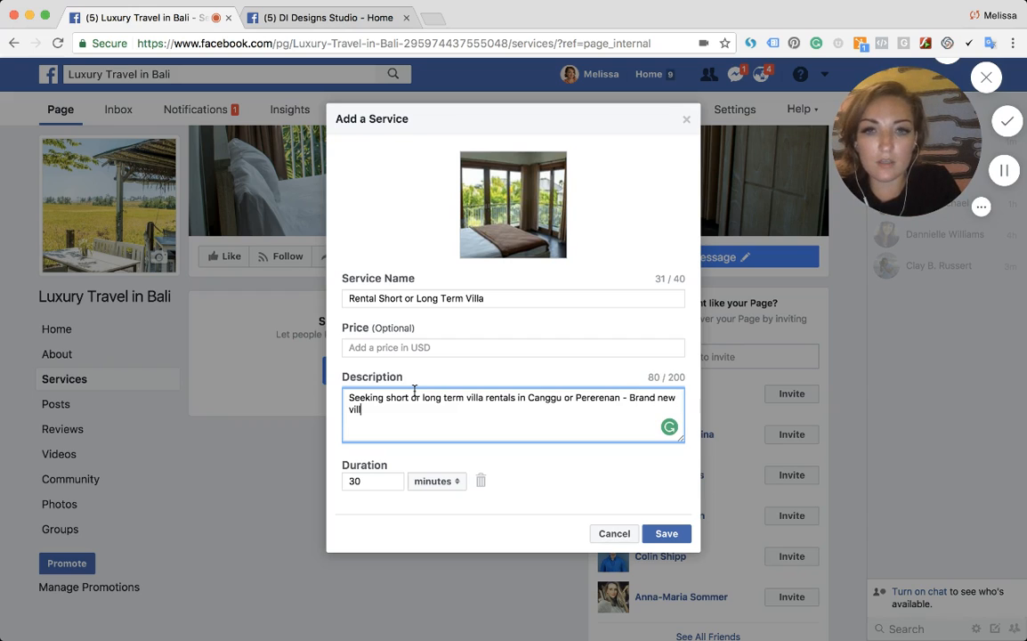
text(as owner by)
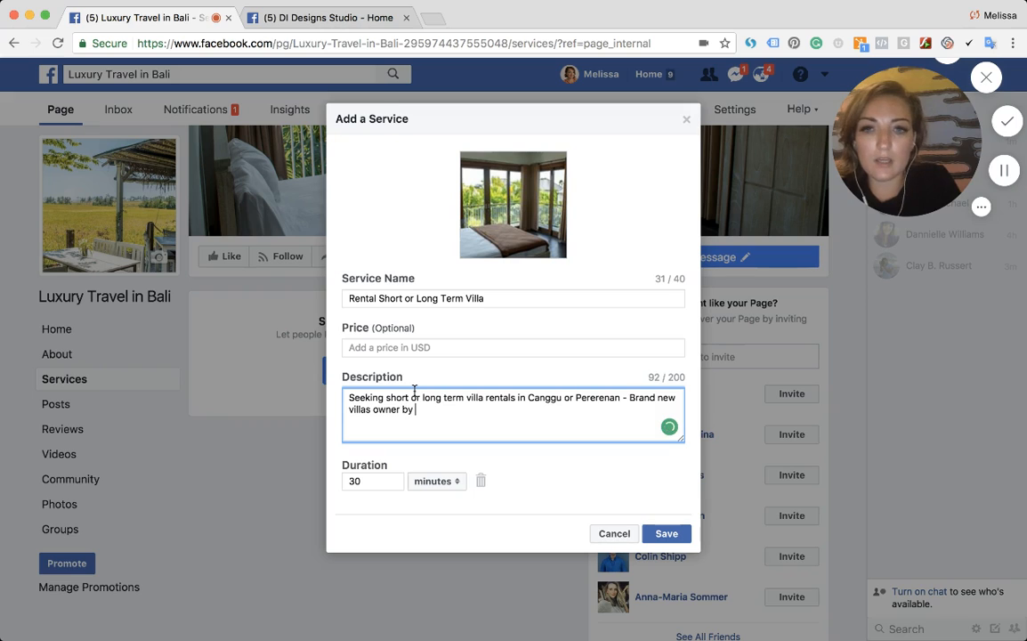
key(BackSpace)
key(BackSpace)
key(BackSpace)
key(BackSpace)
key(BackSpace)
text(d bu)
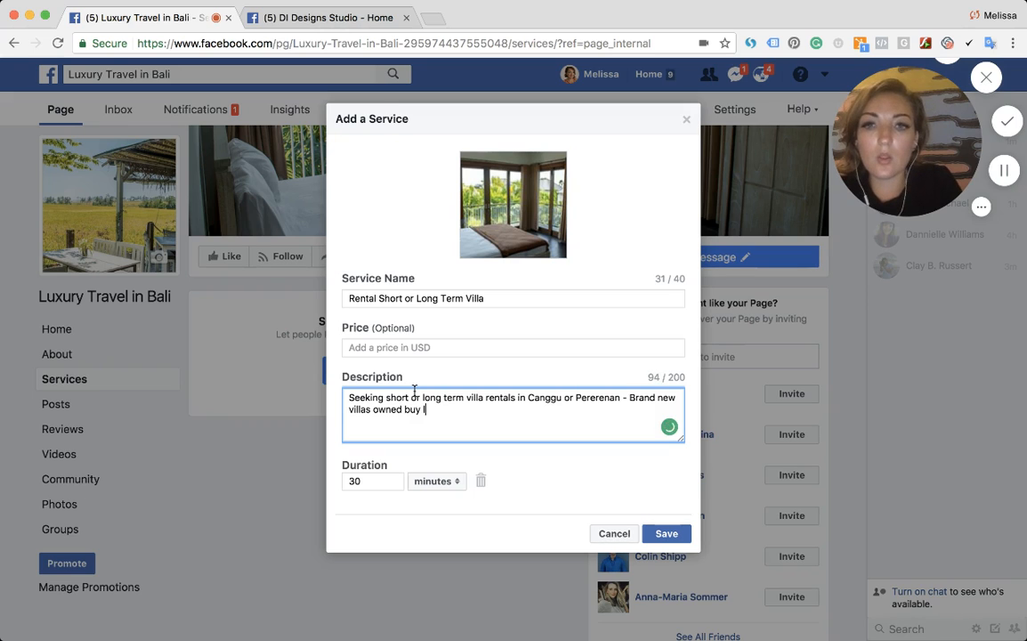
key(BackSpace)
text(y local Balin)
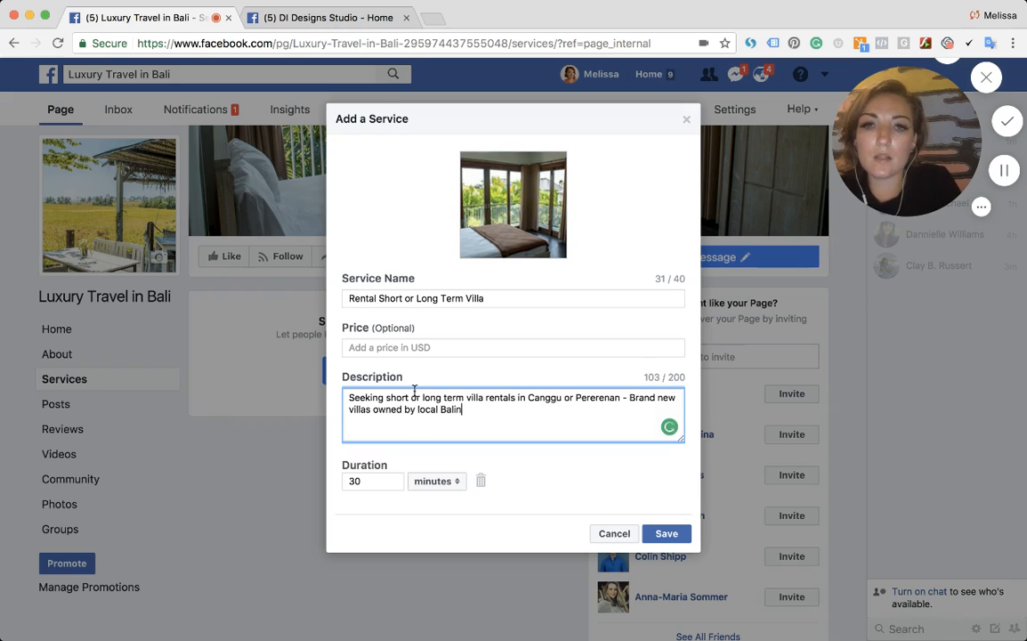
text(ese families.)
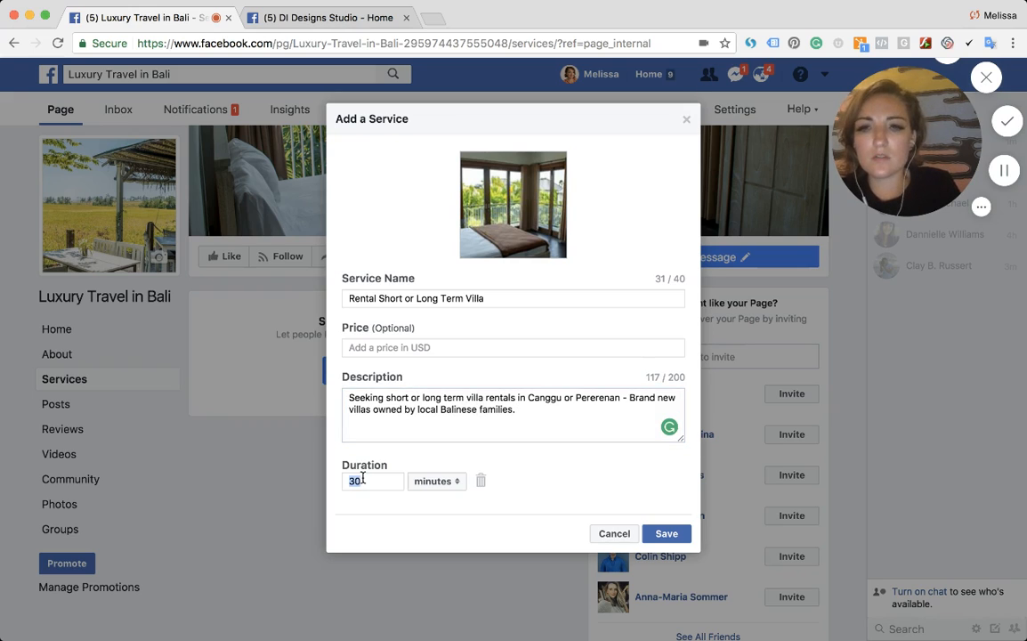
- Remove the service's specific duration and save the villa rental service
click(481, 480)
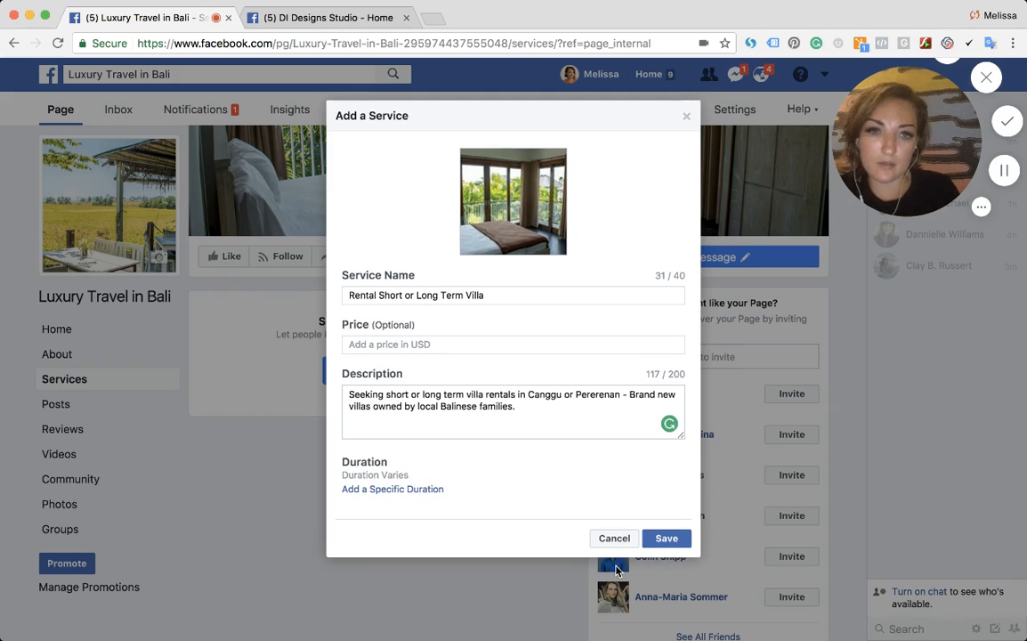
click(664, 538)
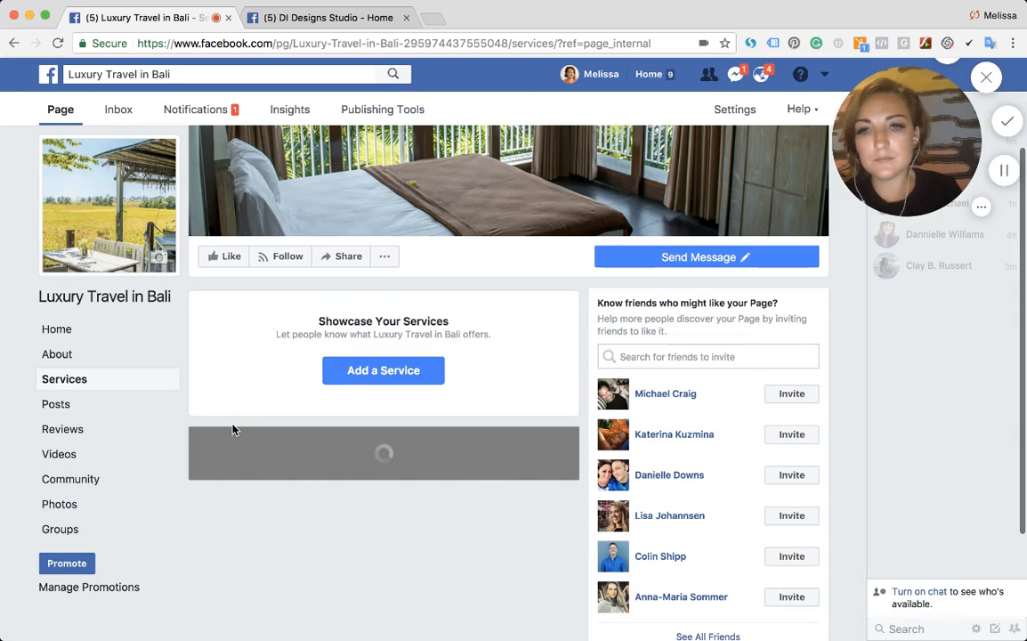
- Start another service and use the rice-field dining photo from the page's photos as its image
scroll(266, 423, down, 2)
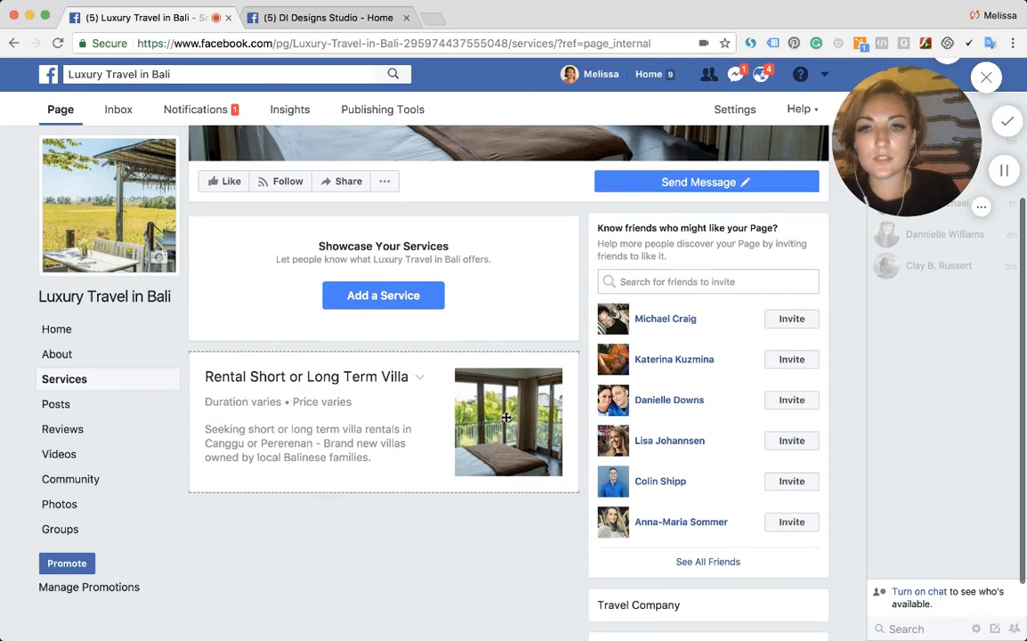
click(403, 297)
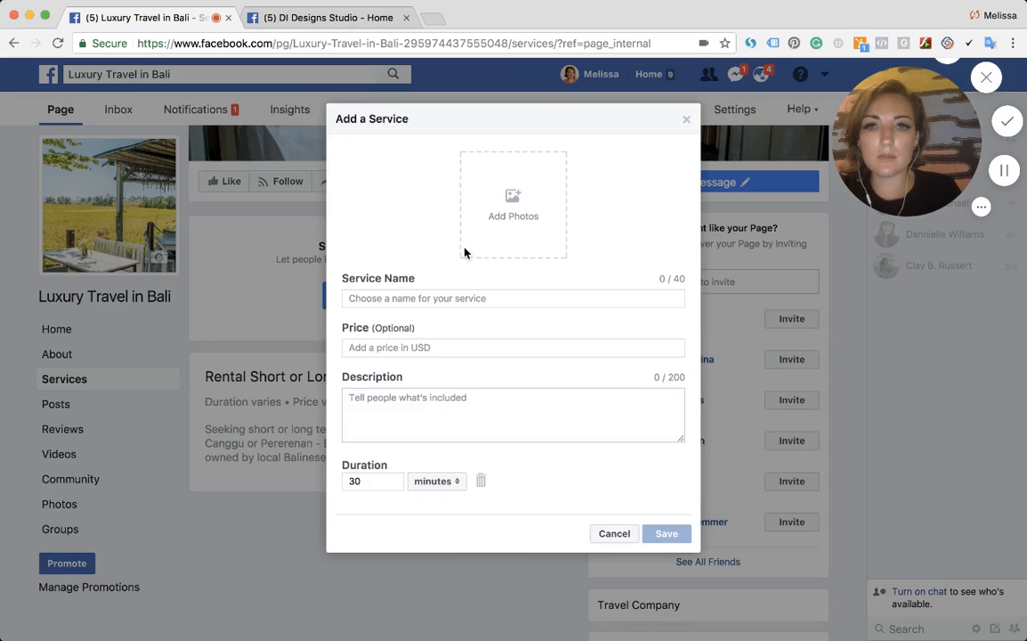
click(467, 198)
click(321, 213)
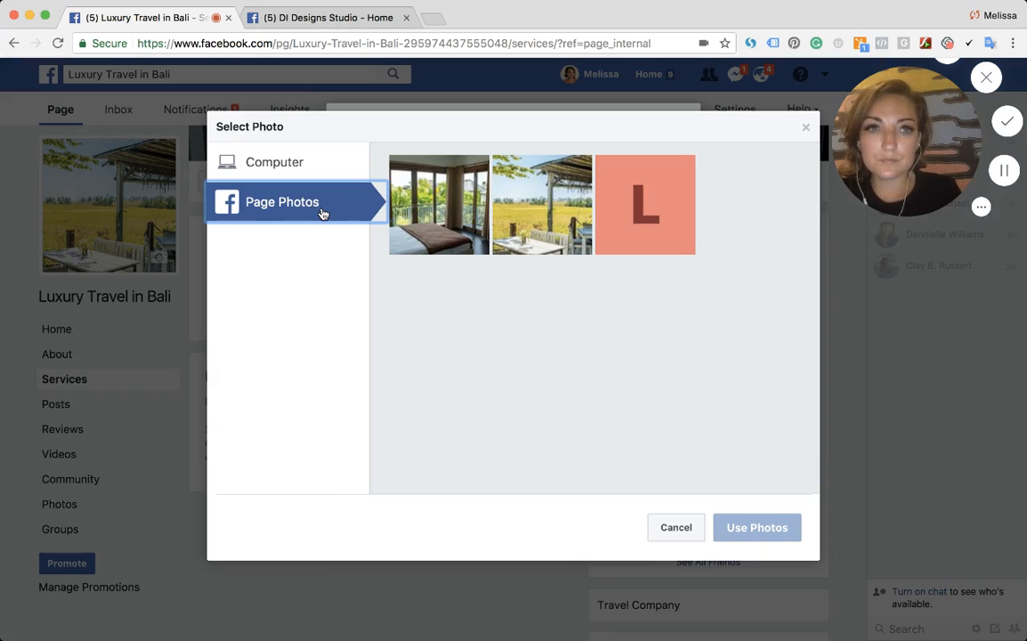
click(544, 225)
click(756, 527)
- Name the second service "Where to Eat, Drink or Entertain in Bali"
click(356, 299)
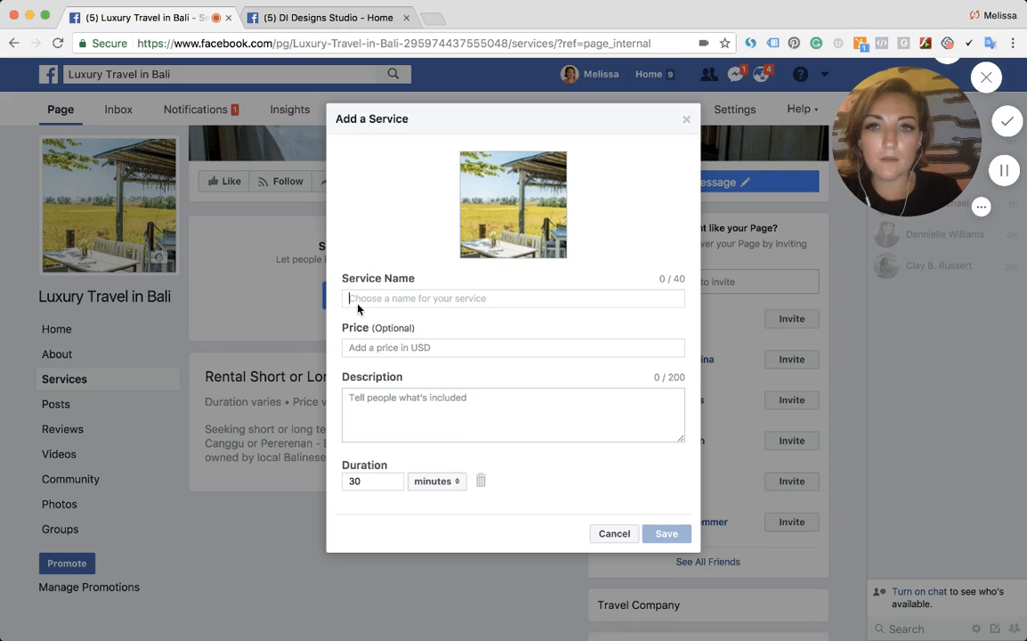
text(Weel)
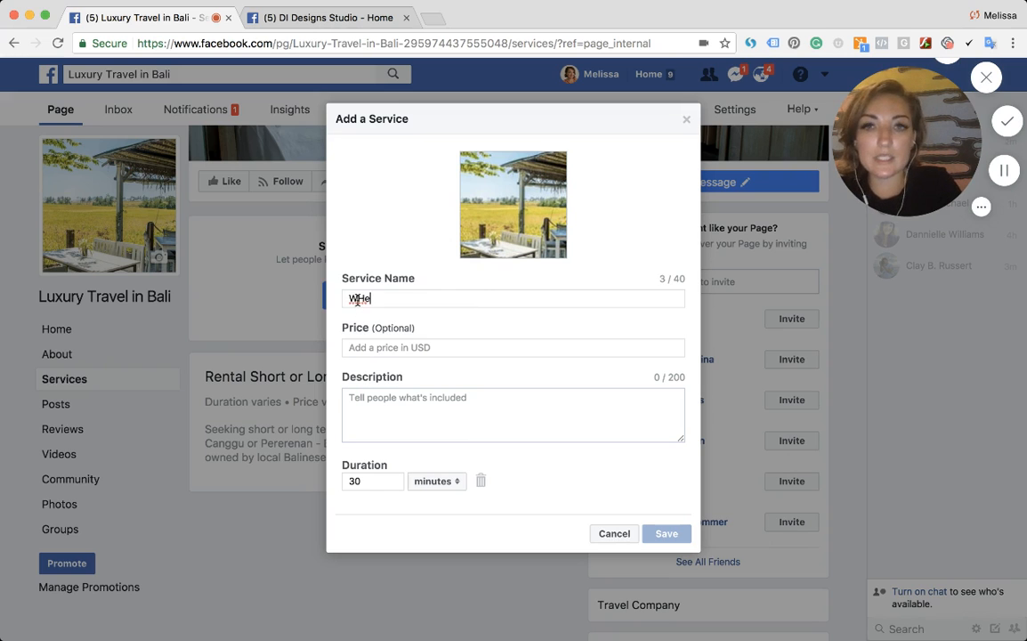
key(BackSpace)
key(BackSpace)
key(BackSpace)
text(here to Ea)
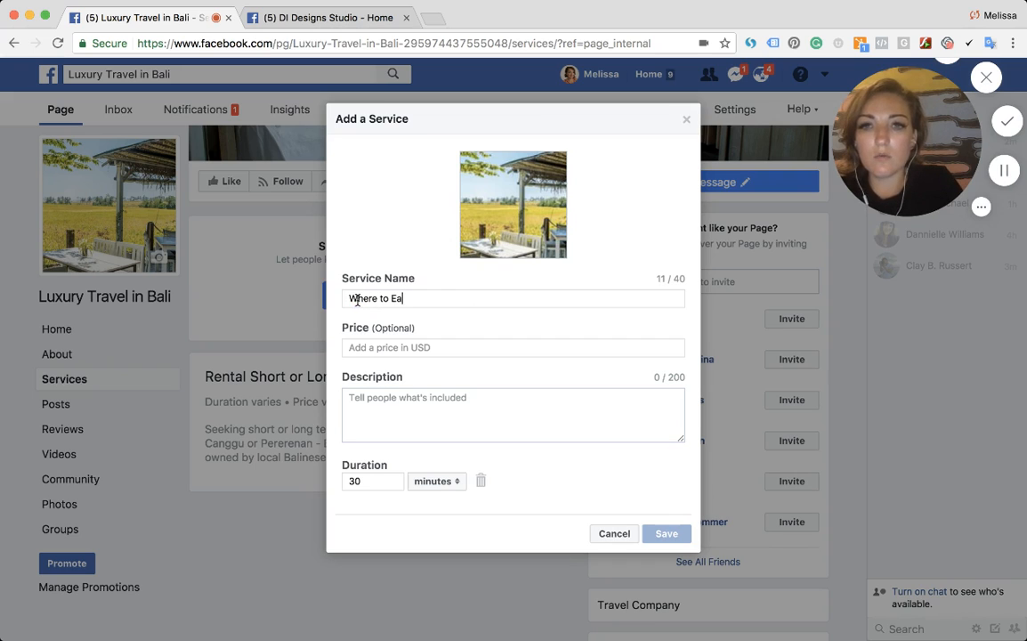
text(t or )
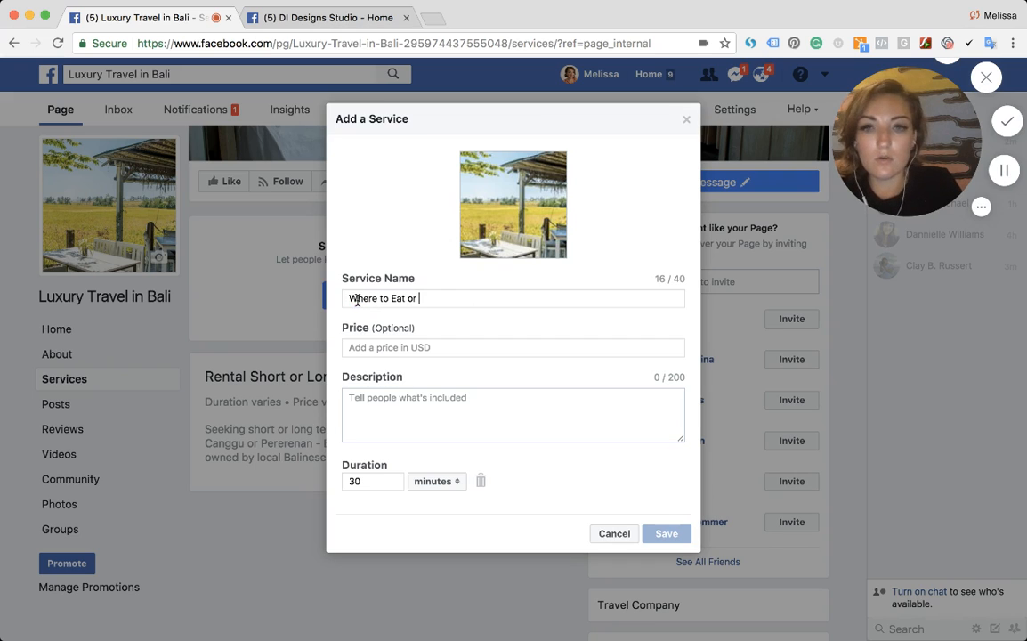
text(E)
key(BackSpace)
key(BackSpace)
key(BackSpace)
text(, Dri)
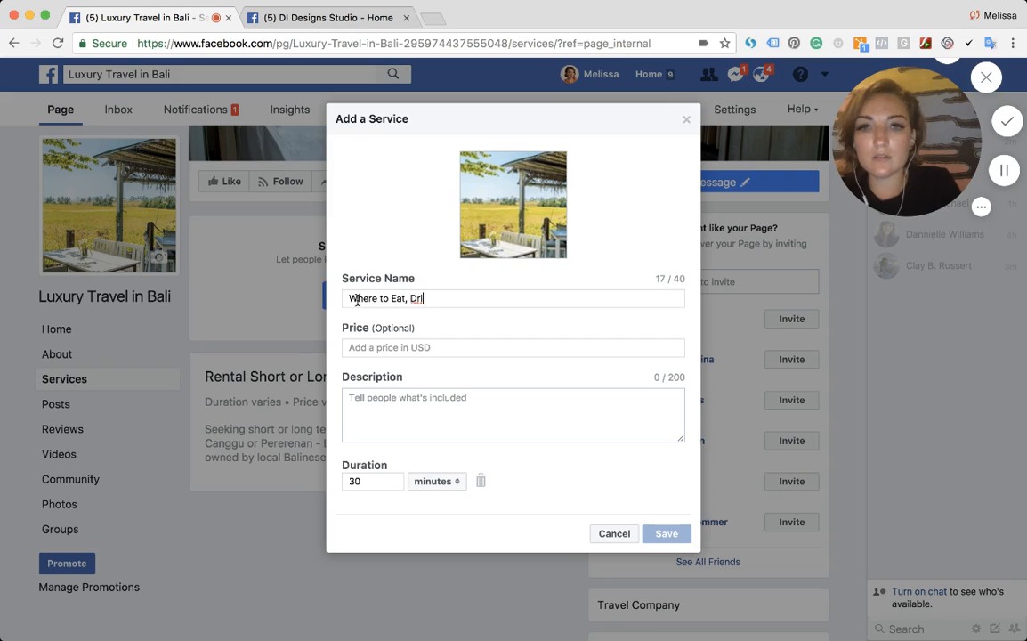
text(nk or Entertain)
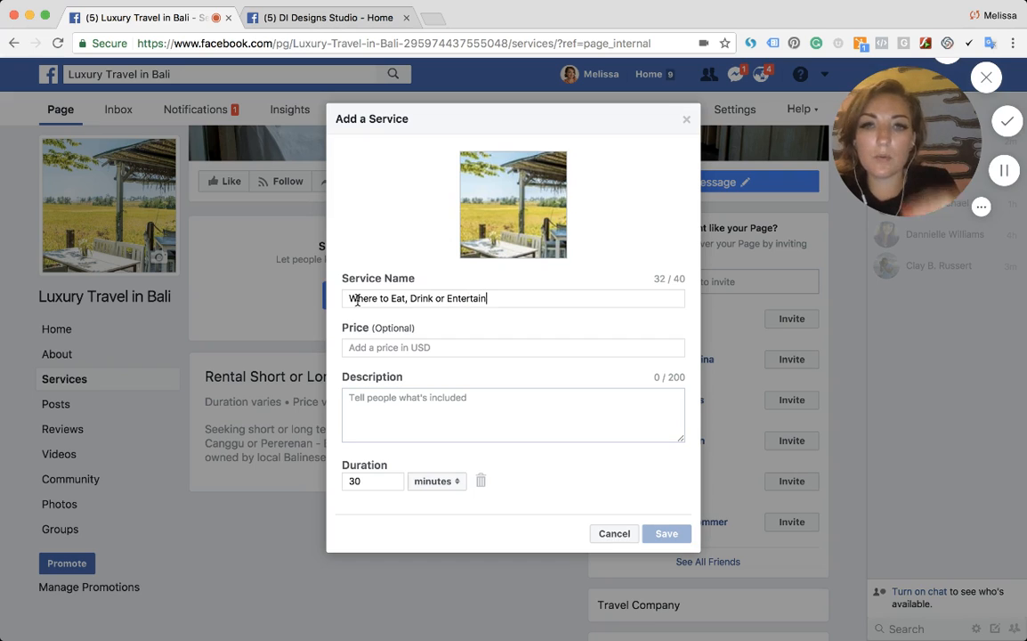
text( in Bali)
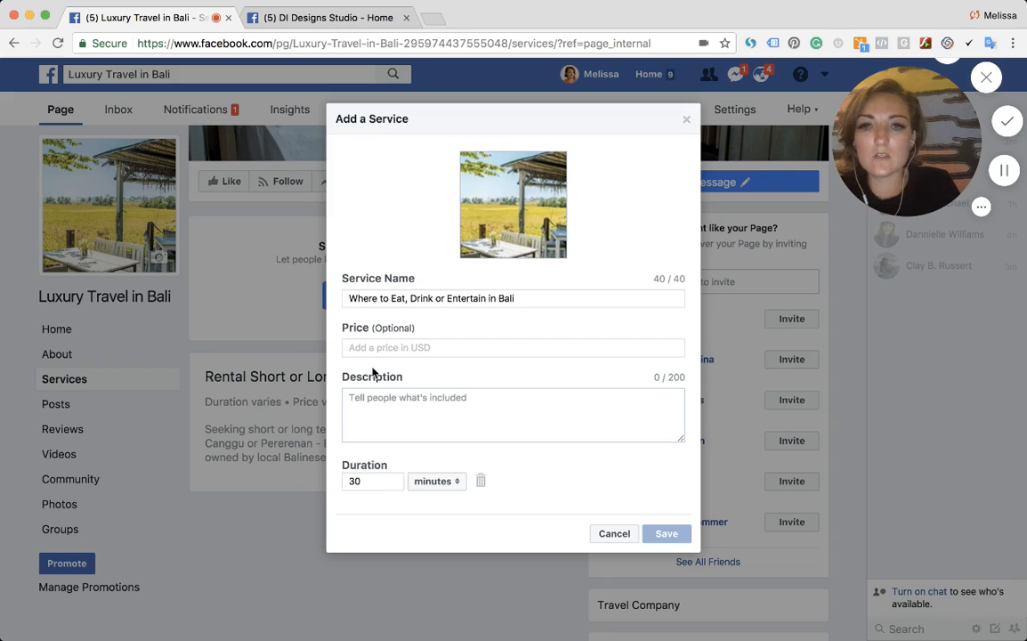
- Describe the second service as "List of recommended places to eat, drink or enjoy entertainment in Bali."
click(375, 395)
text(List of)
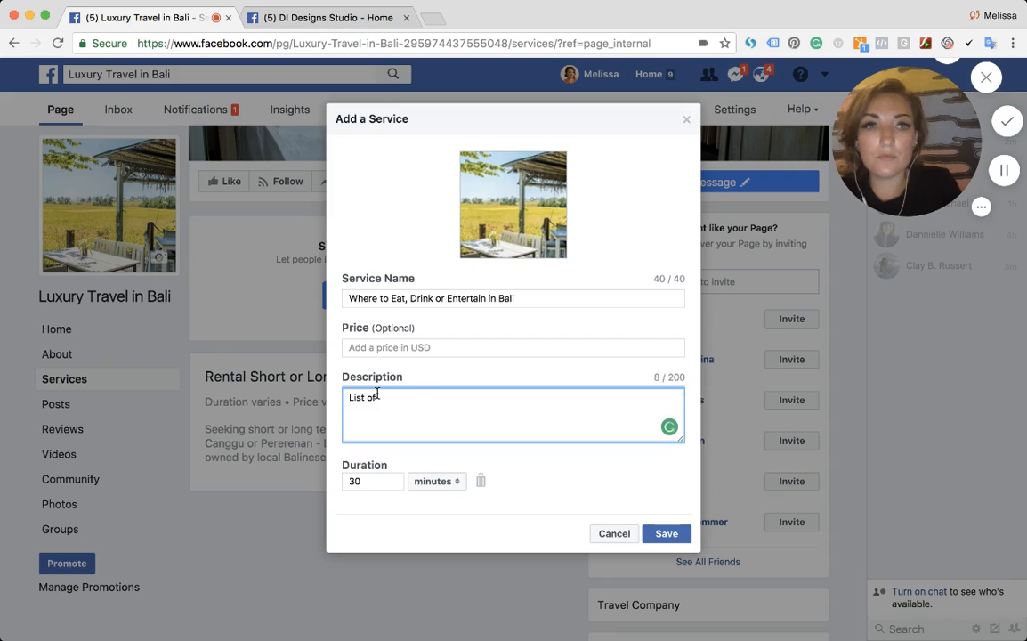
text( recommendedd)
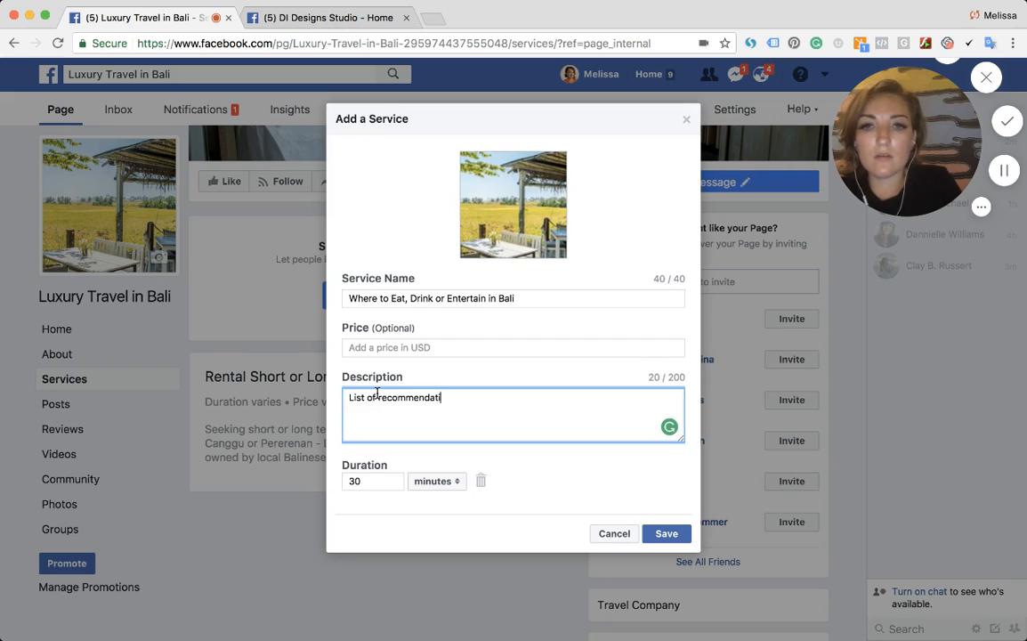
key(BackSpace)
key(BackSpace)
text(d places to ea)
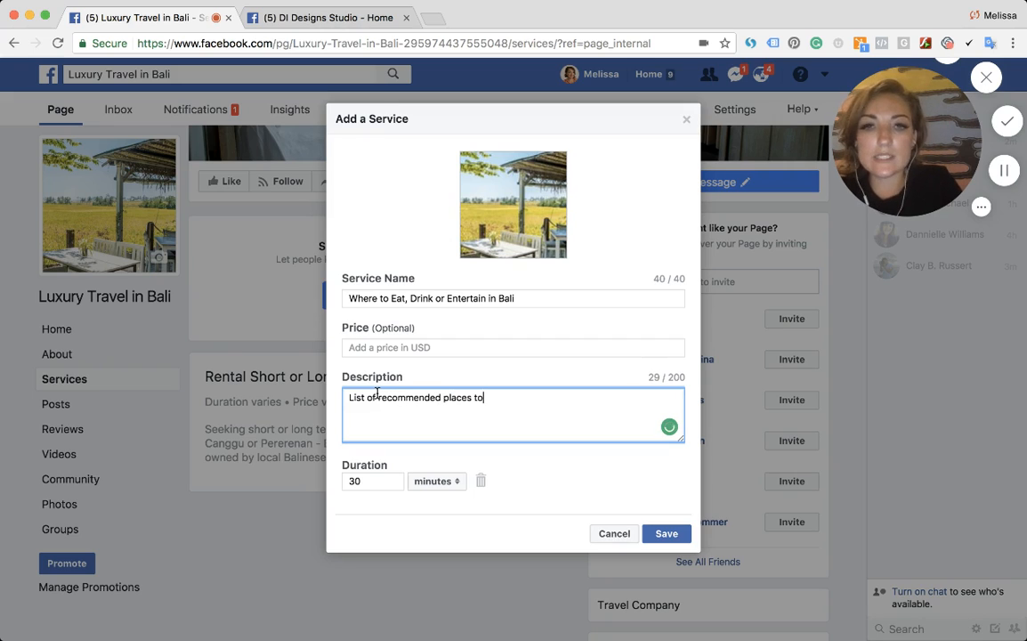
key(BackSpace)
key(BackSpace)
text(eat, drink or enjo)
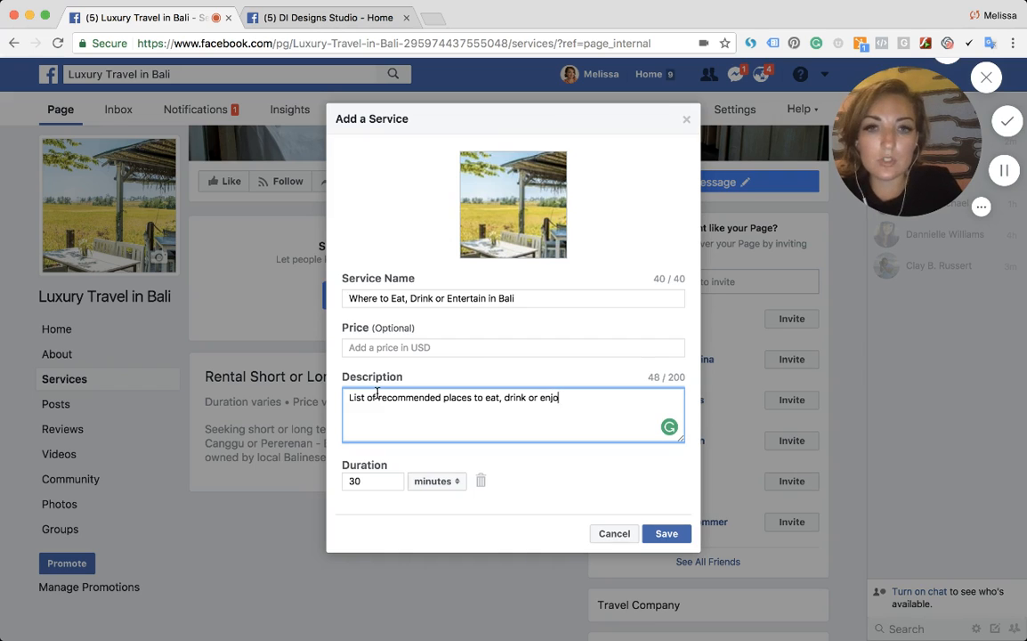
text(y enterin)
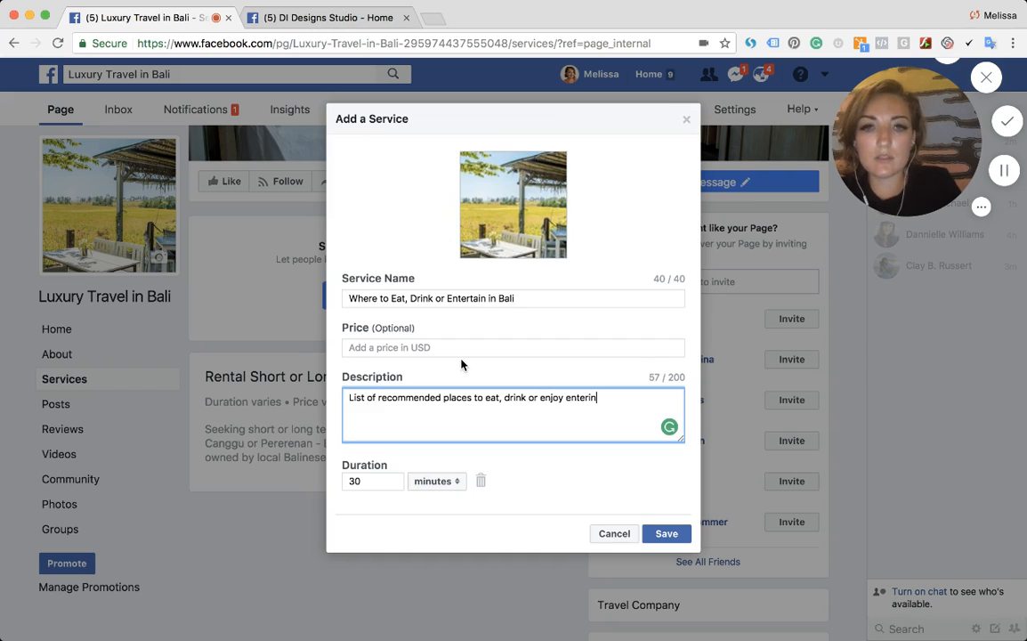
key(BackSpace)
key(BackSpace)
text(tainment i)
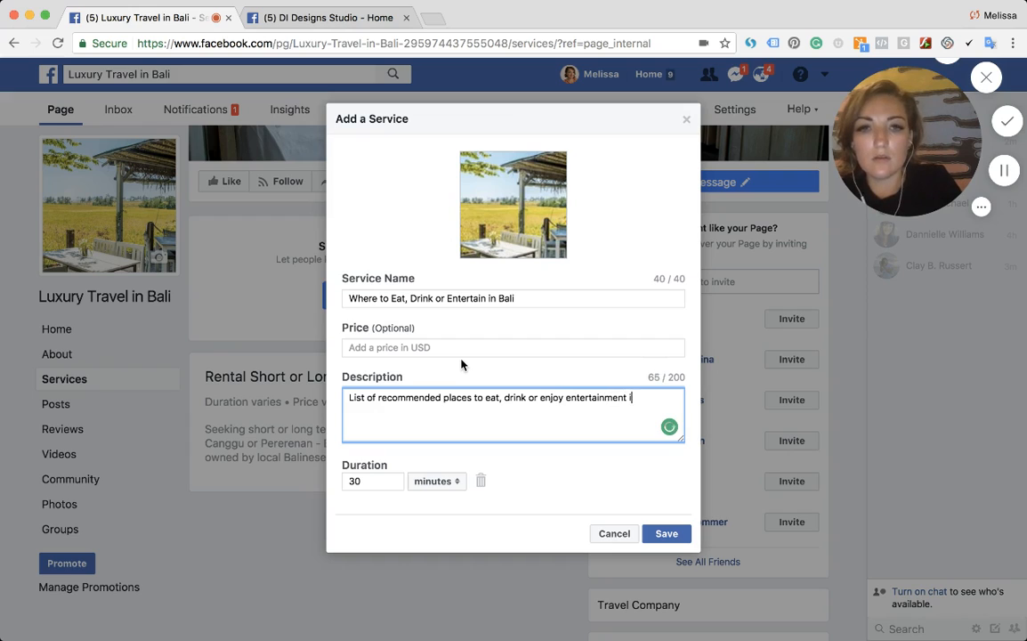
text(n Bali.)
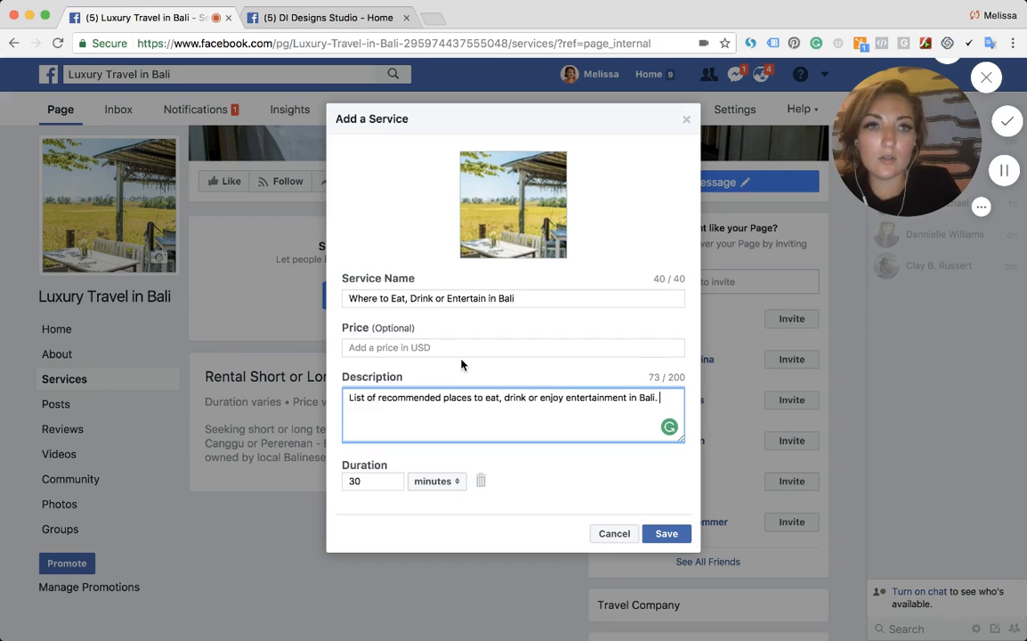
text( ()
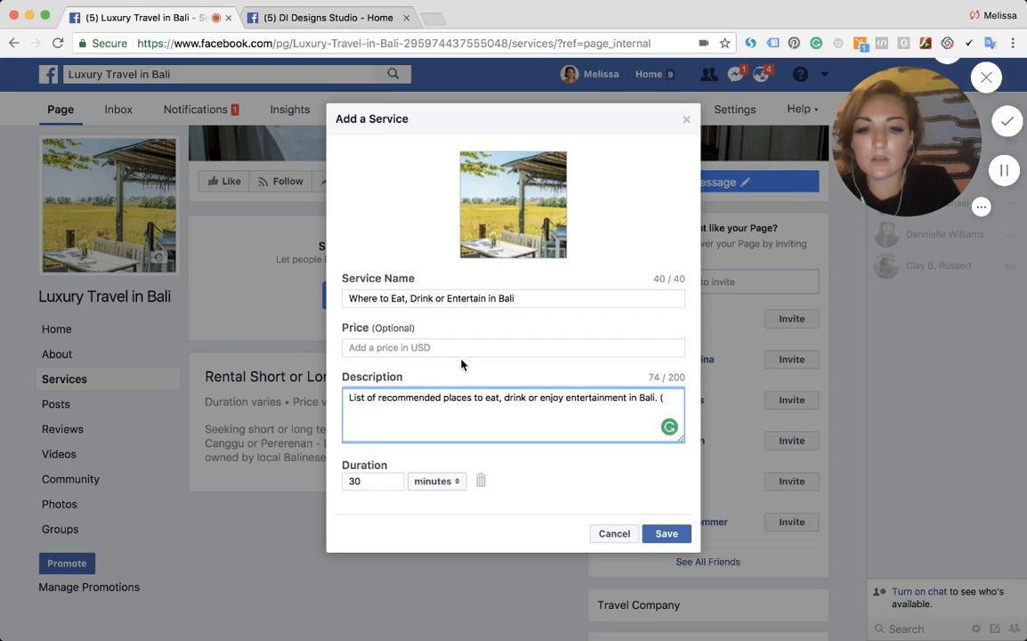
text(Seminyak, Sanur, Canggu, Pererenan & other hot)
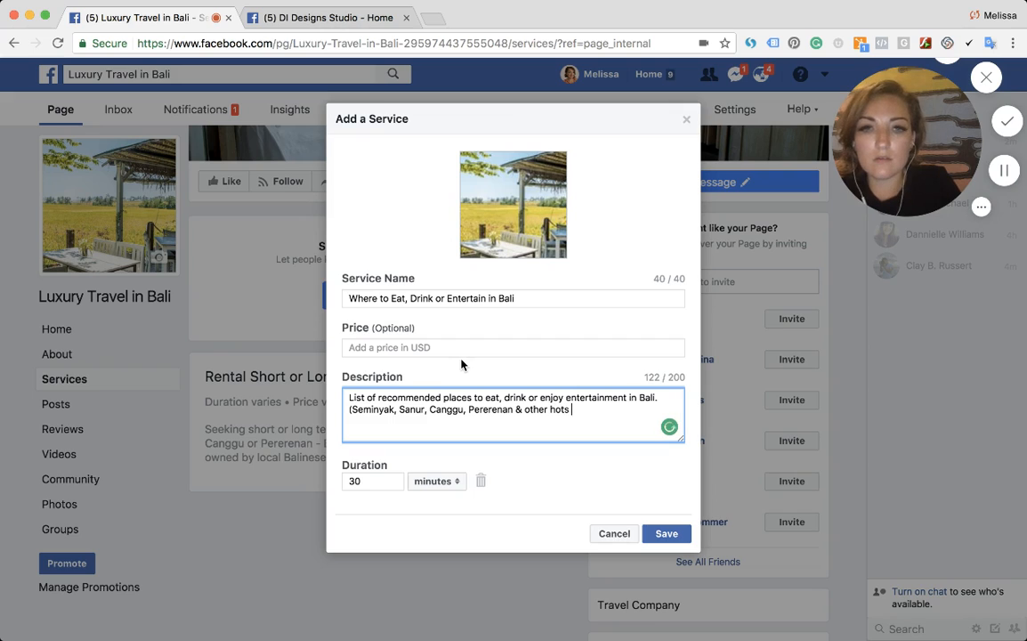
- Append "(Seminyak, Sanur, Canggu, Pererenan & other hot spots on the island)." to the description and save the service
text(spots on t)
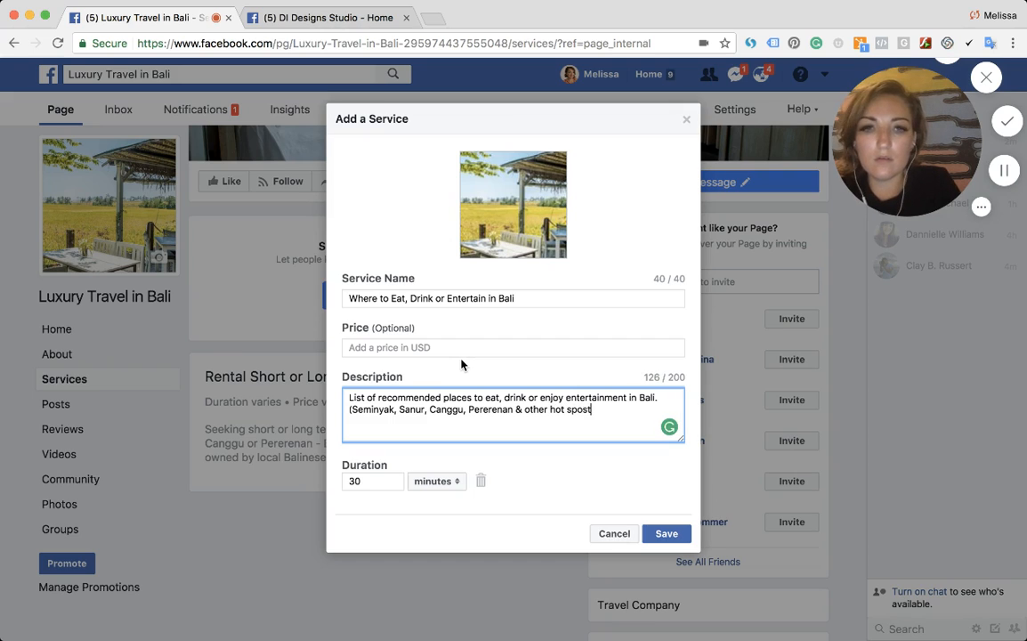
key(BackSpace)
key(BackSpace)
text(ts on the island).)
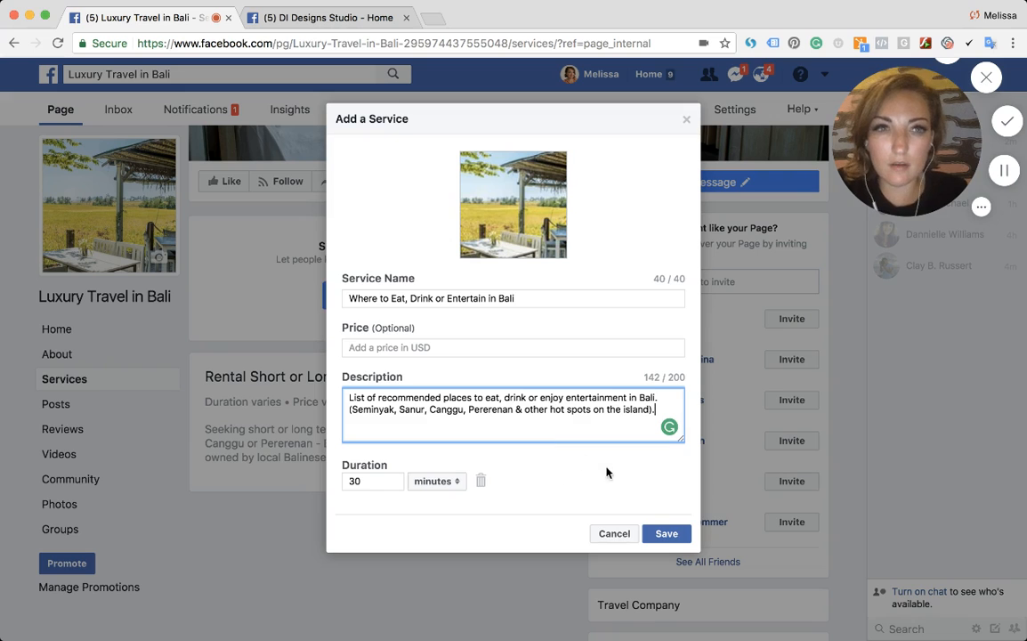
click(659, 531)
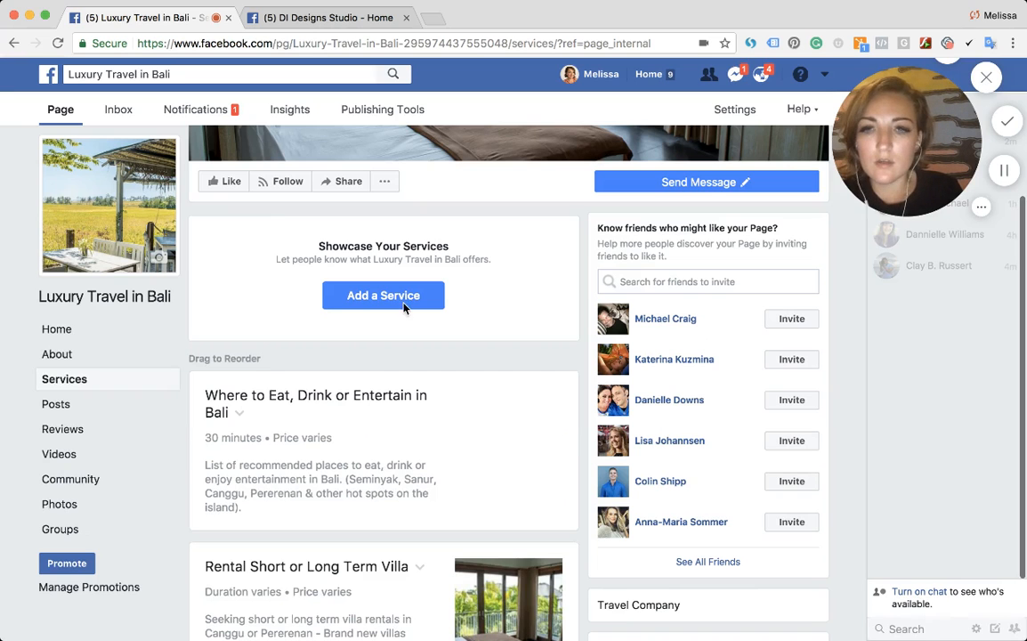
- Edit the dining service: shorten its name to "Where to Eat, Drink or Entertain", remove its duration and save
scroll(381, 500, down, 2)
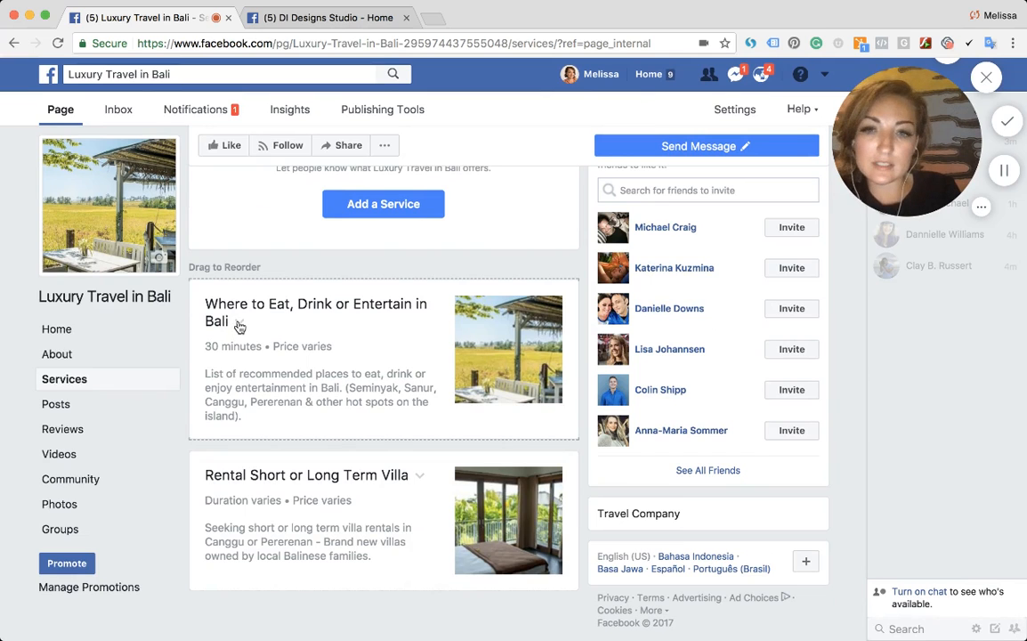
click(238, 323)
click(252, 348)
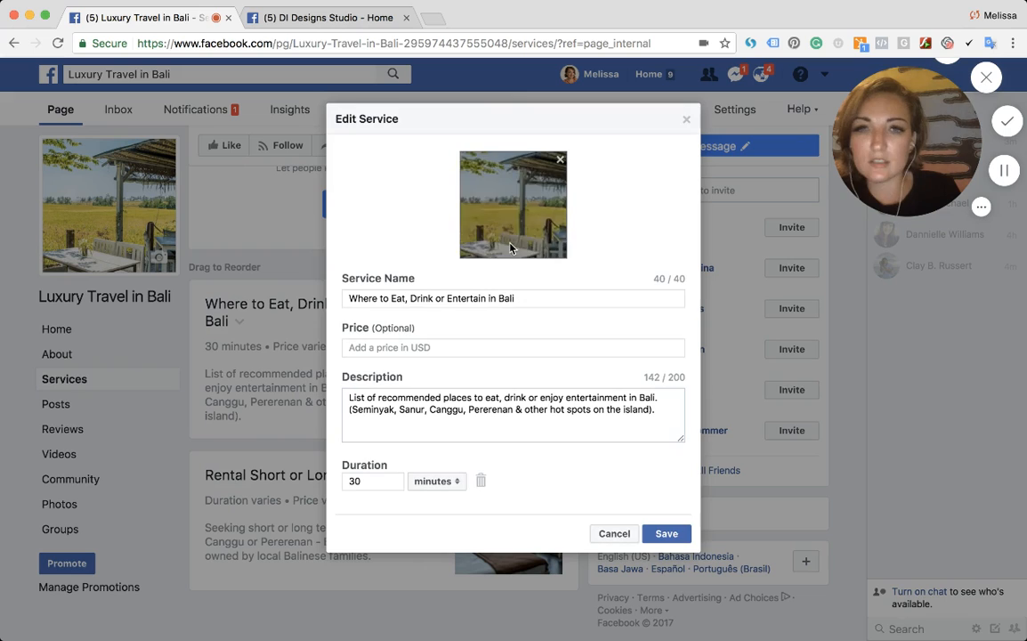
drag(486, 298, 544, 302)
key(BackSpace)
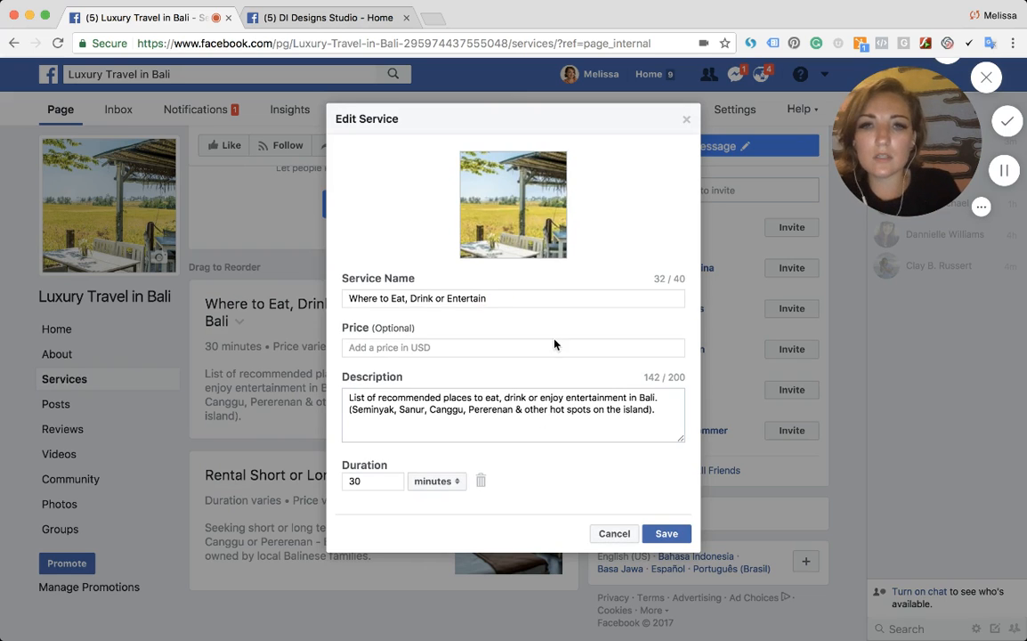
click(481, 480)
click(663, 538)
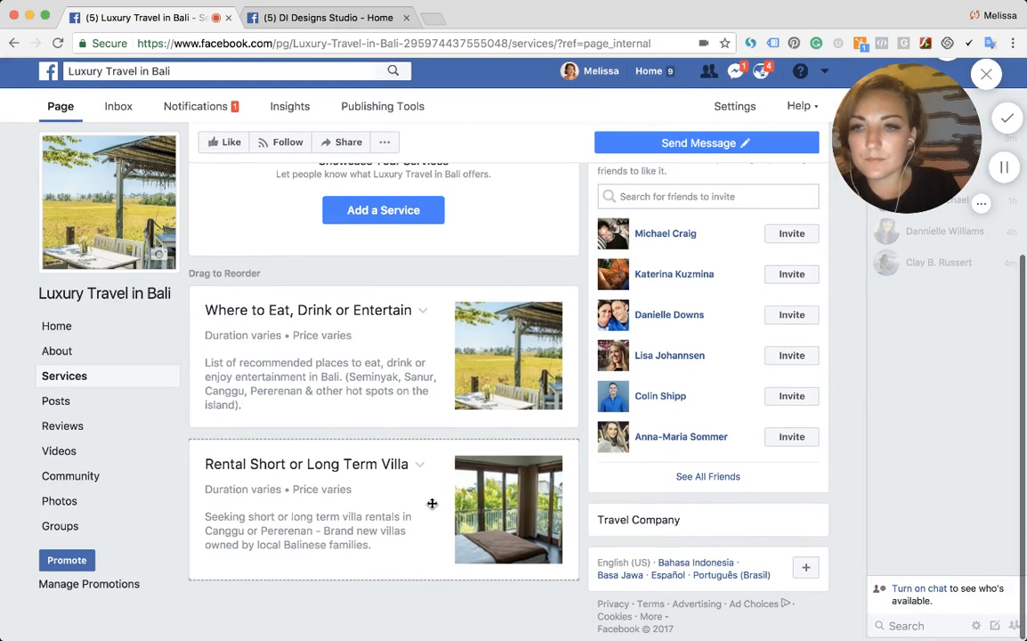
- Open the page's Page Roles settings
scroll(279, 310, up, 5)
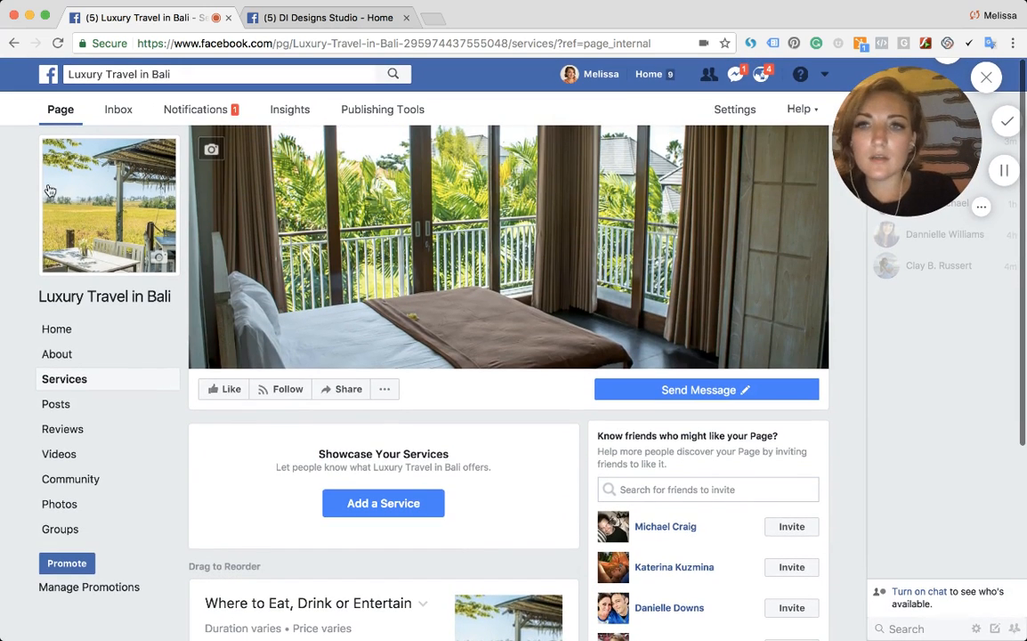
click(722, 116)
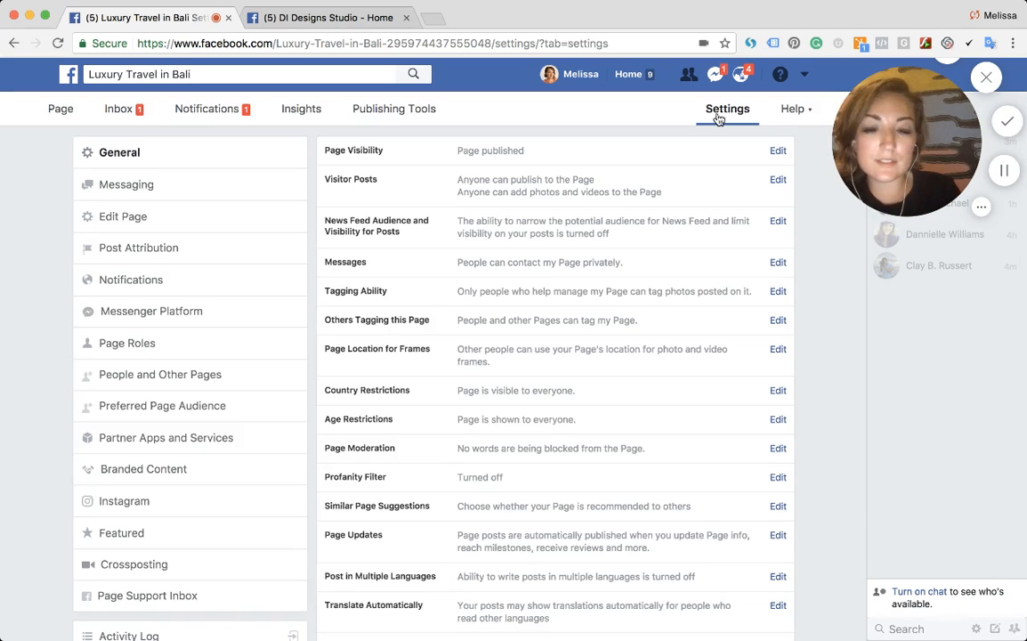
click(142, 343)
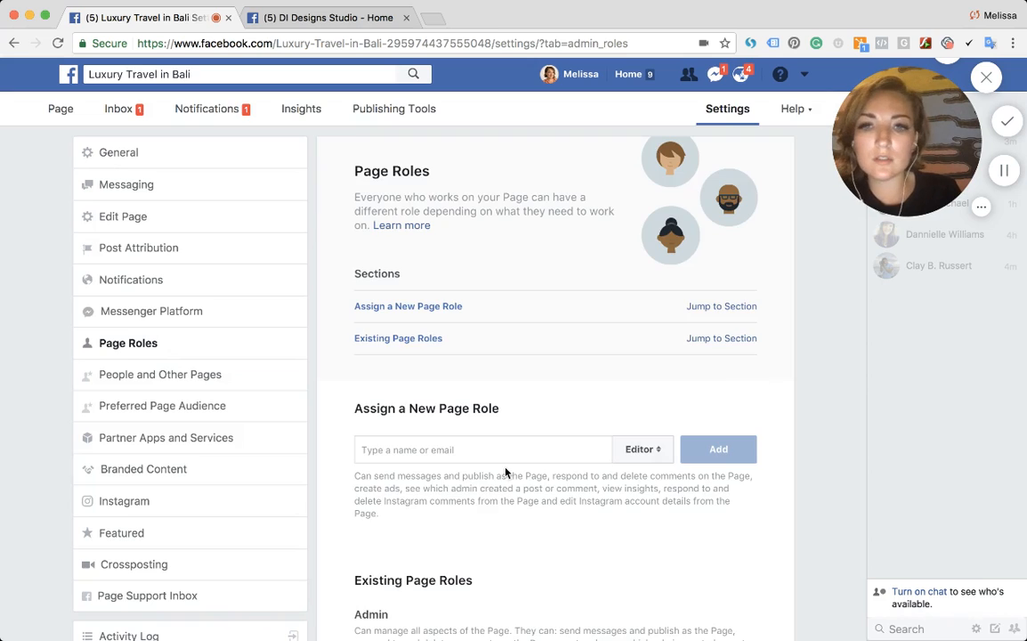
- Search for a friend by name and select them for a new page role
click(483, 448)
text(ck)
key(BackSpace)
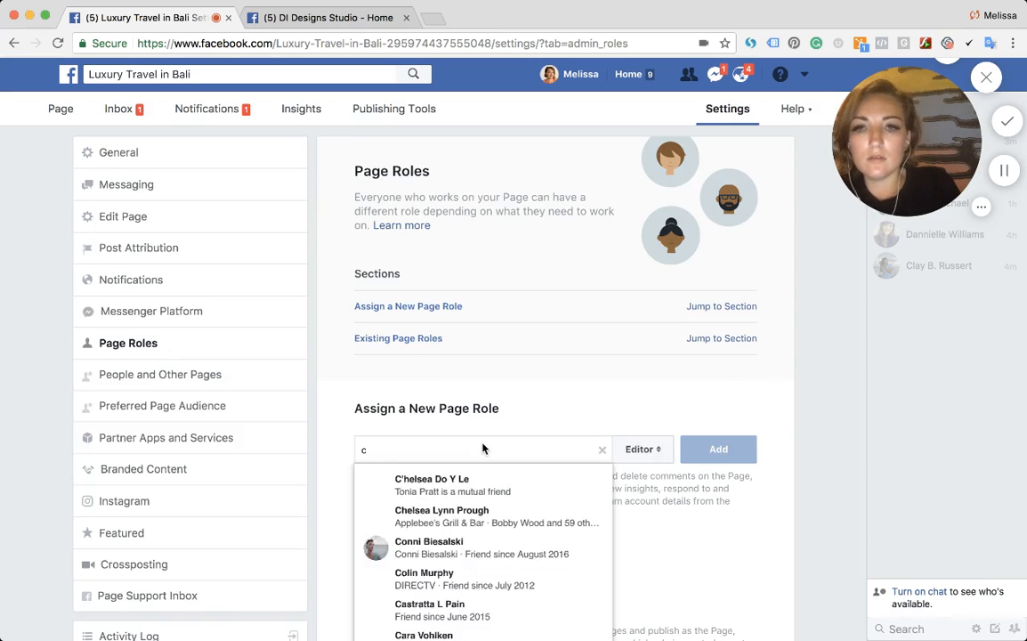
text(lay)
scroll(483, 449, down, 2)
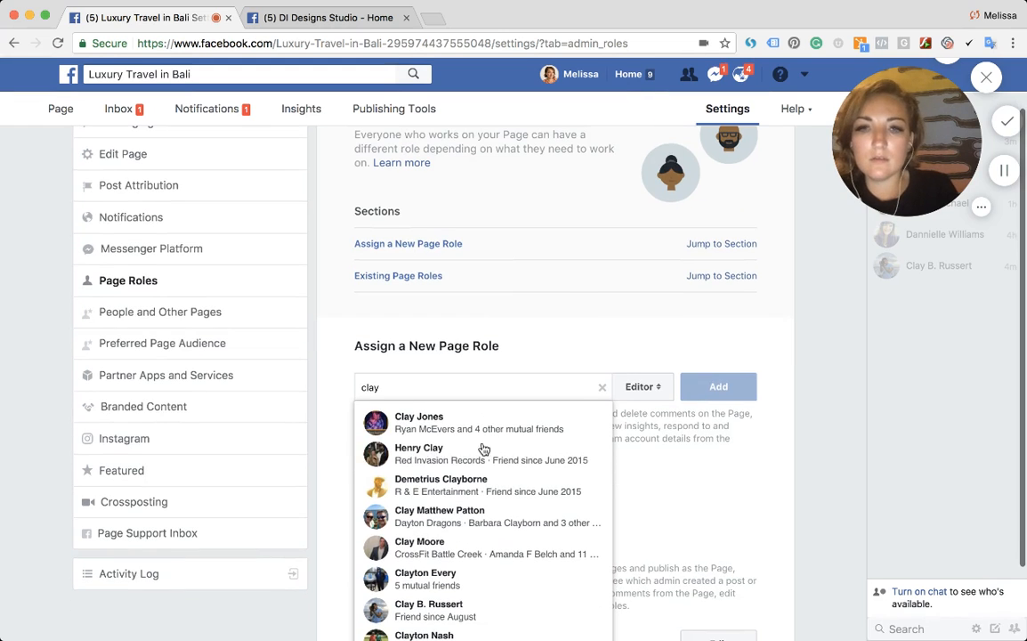
scroll(458, 533, down, 1)
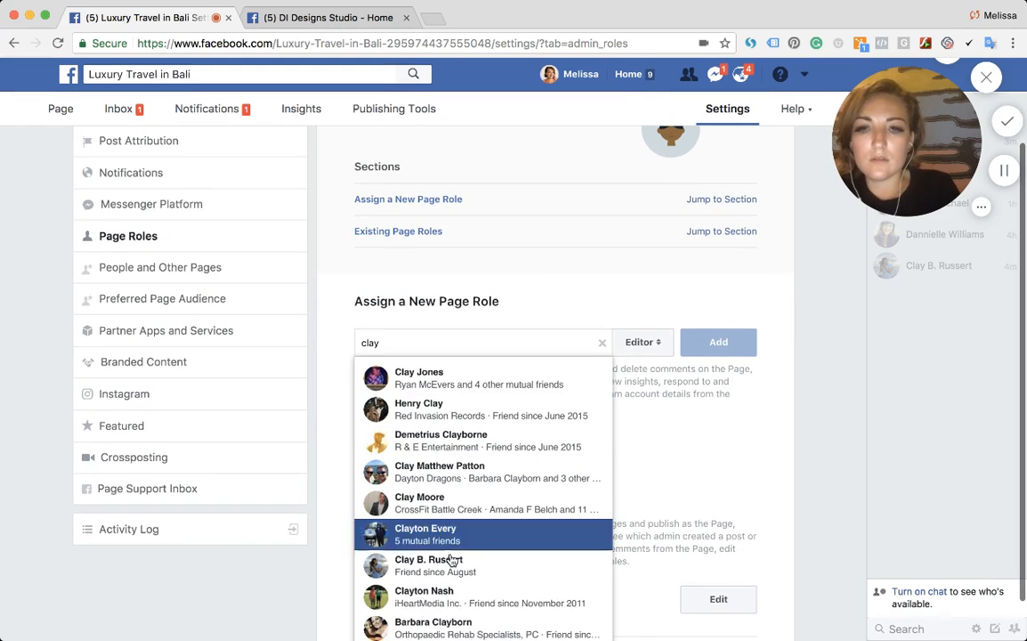
click(451, 560)
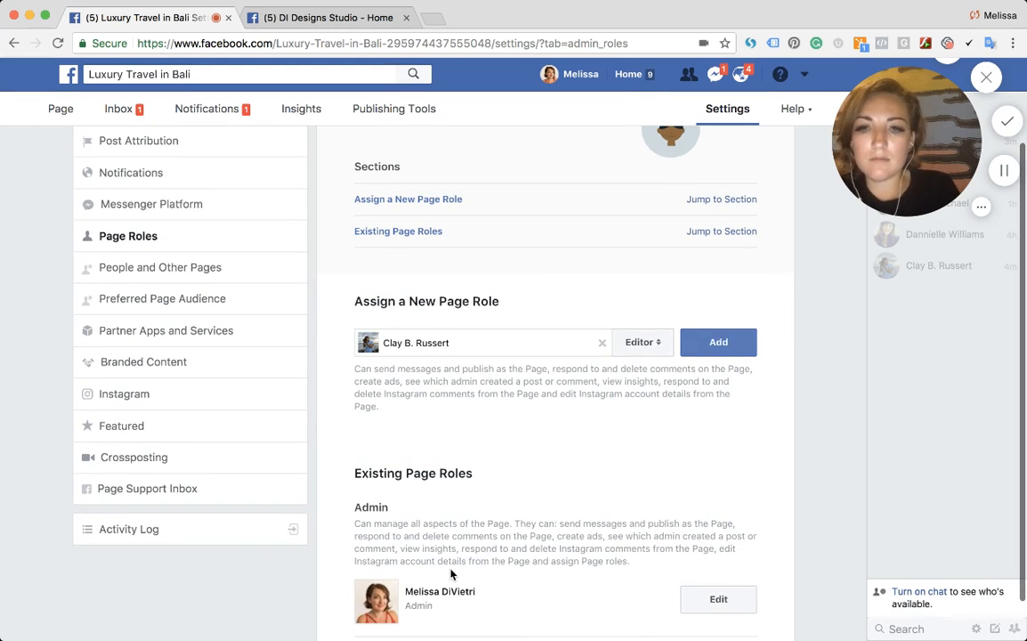
- Give the selected friend the Admin role and add them to the page
click(639, 345)
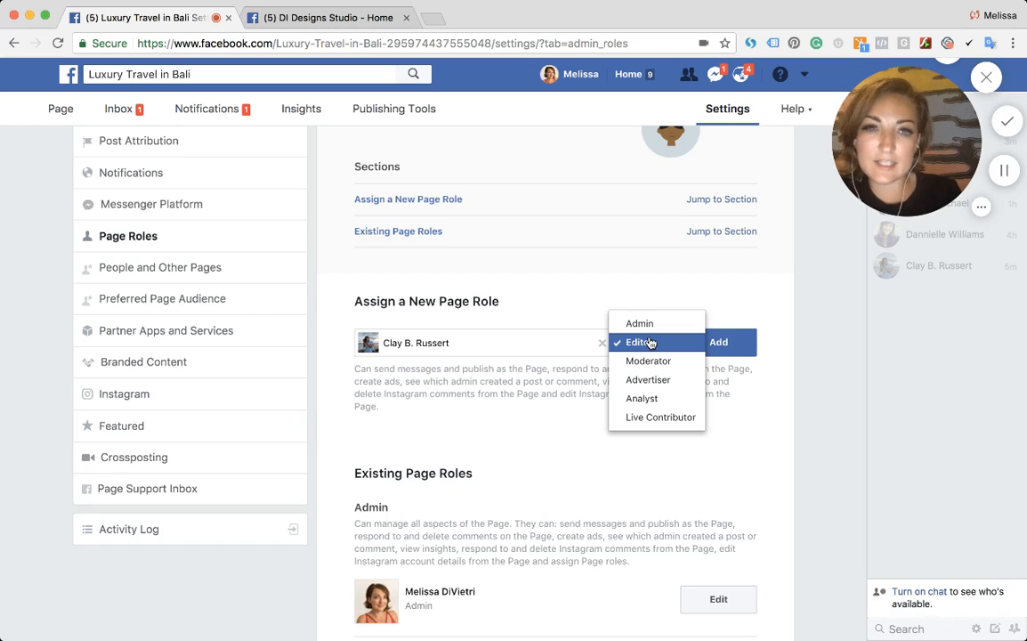
click(650, 344)
scroll(650, 343, down, 1)
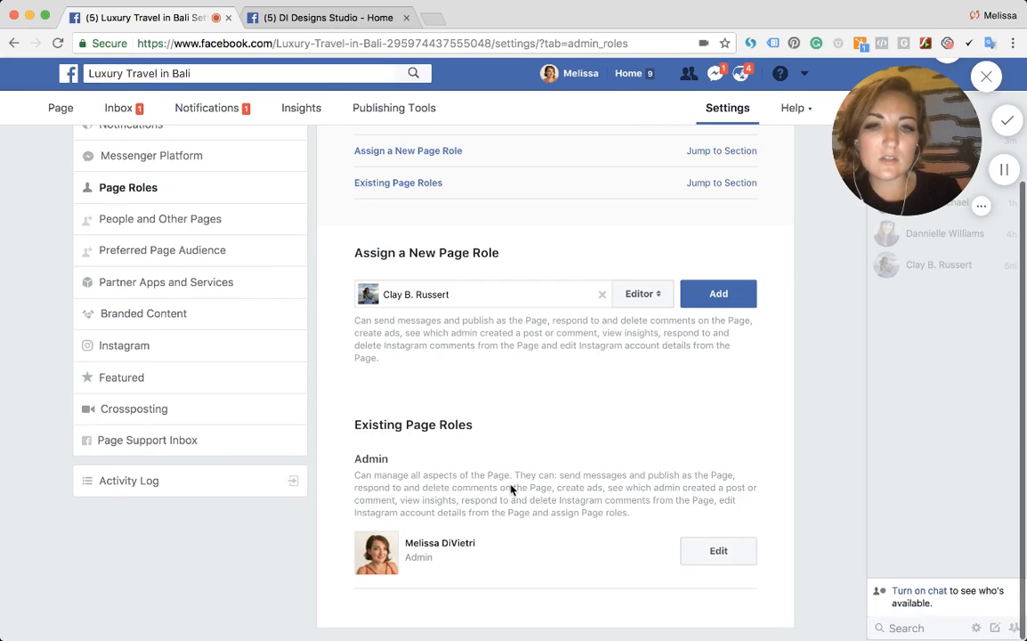
drag(360, 476, 608, 509)
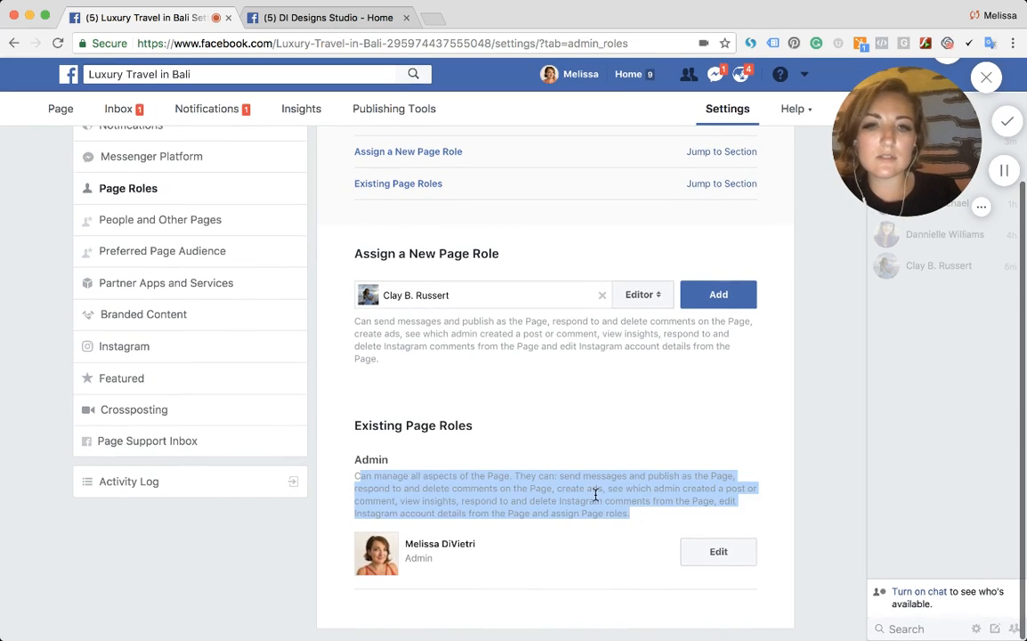
click(642, 294)
click(651, 276)
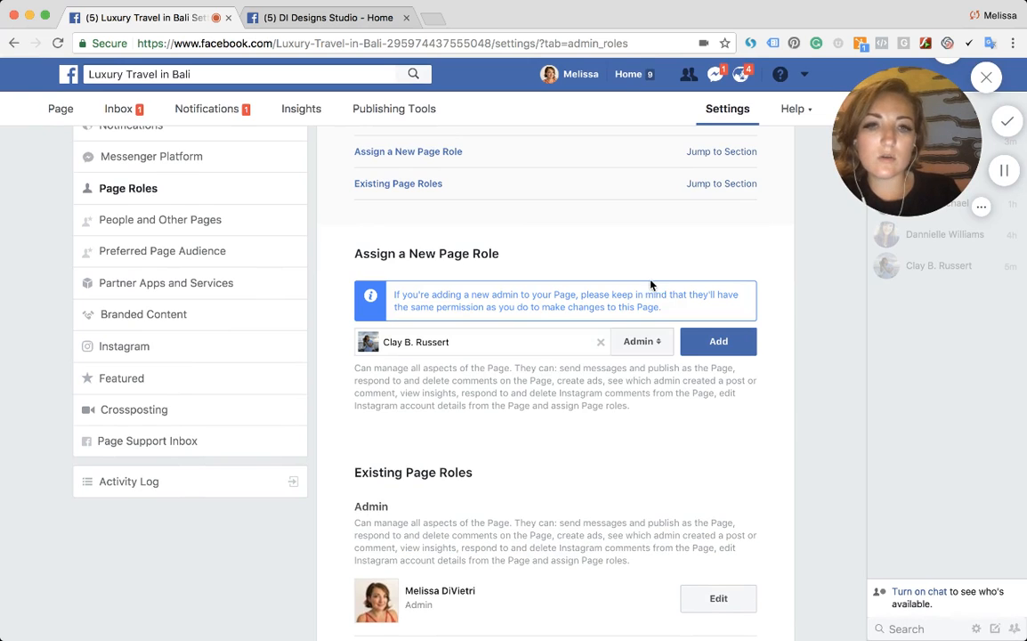
click(712, 344)
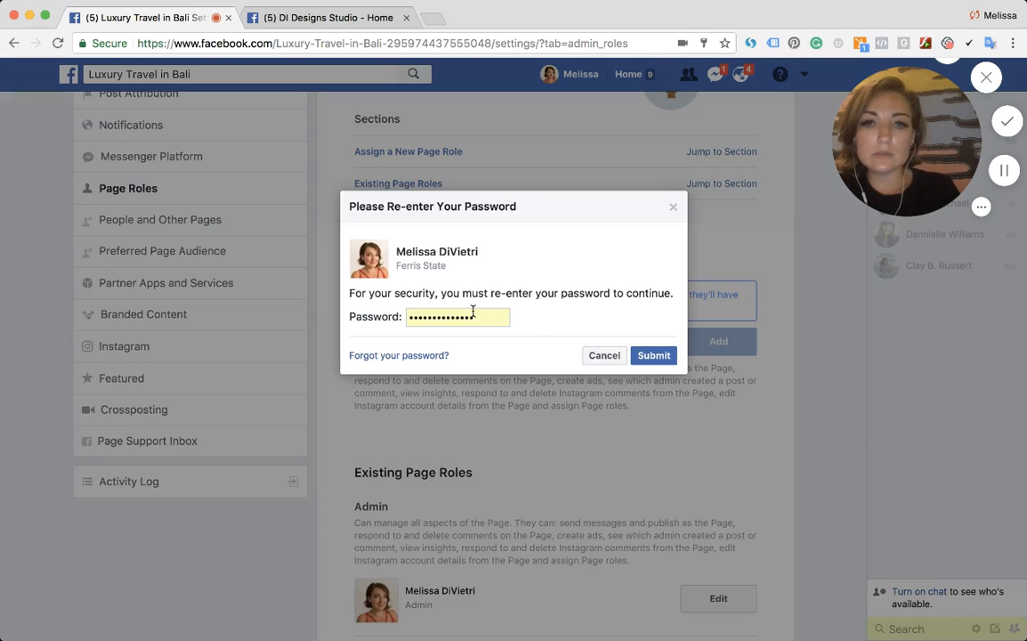
click(658, 356)
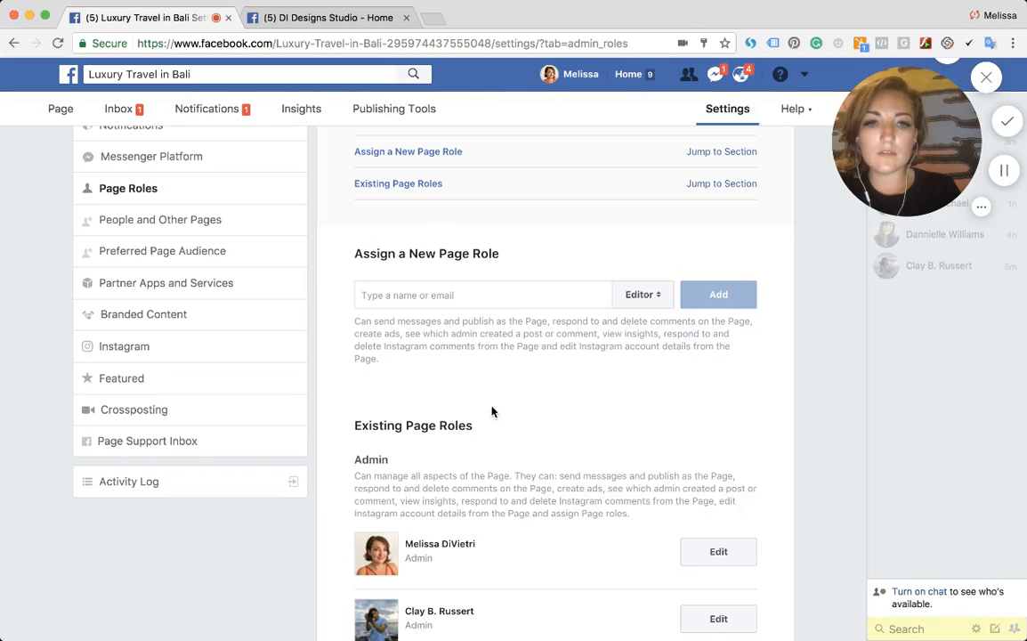
- Review the new admin's entry and the Admin role's permissions in the existing page roles
scroll(443, 371, down, 2)
drag(404, 539, 454, 568)
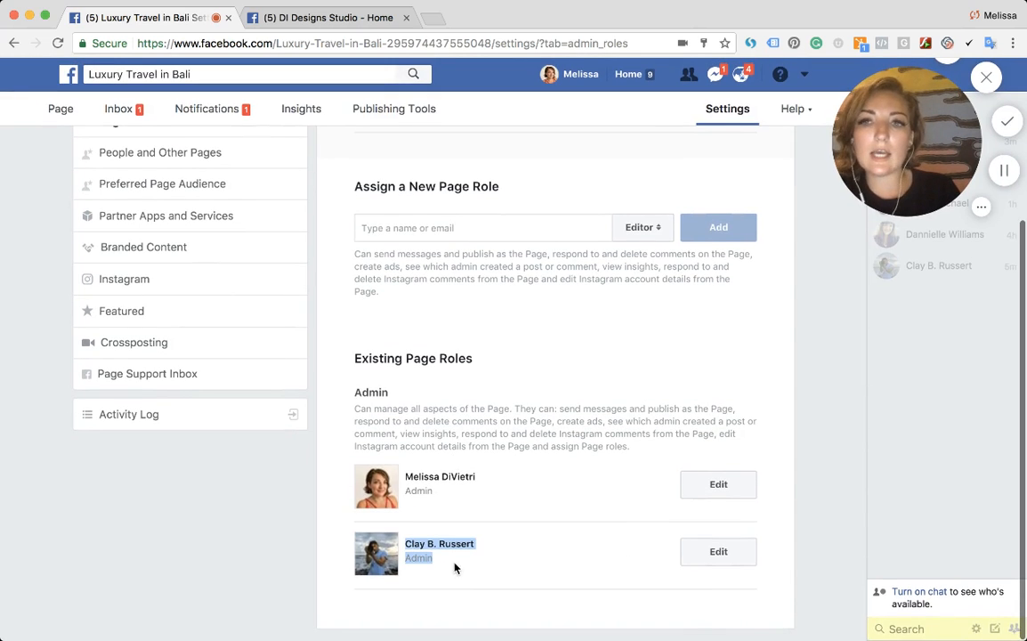
scroll(419, 493, up, 4)
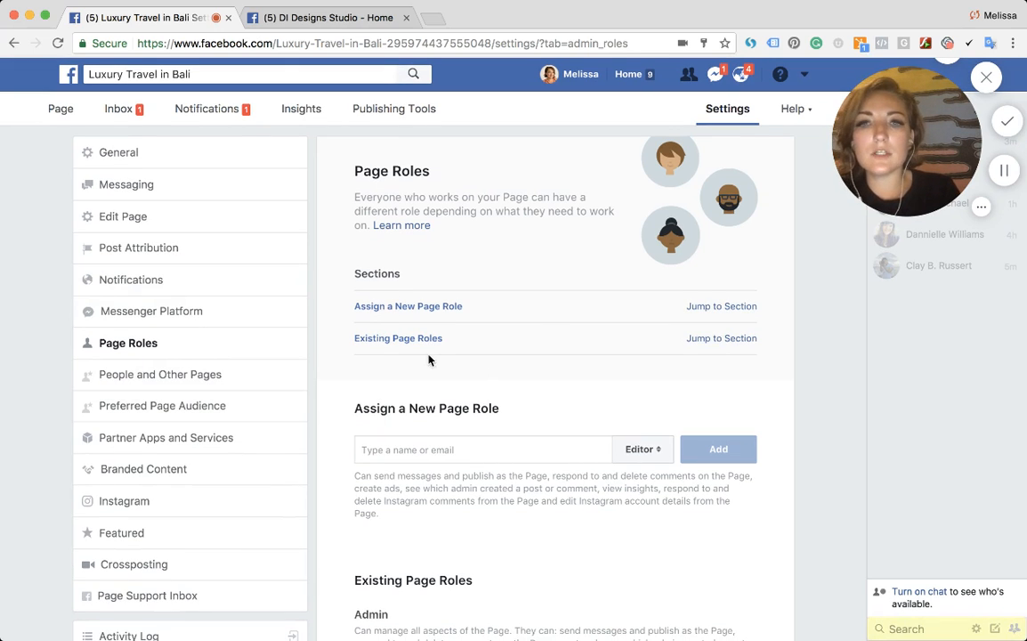
click(725, 338)
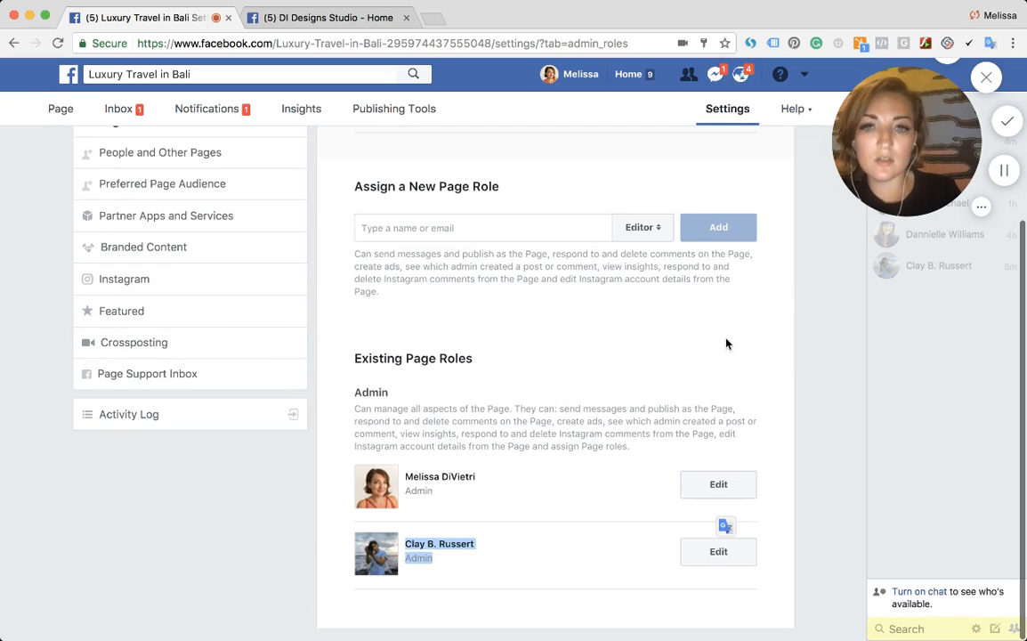
click(697, 554)
scroll(649, 509, down, 2)
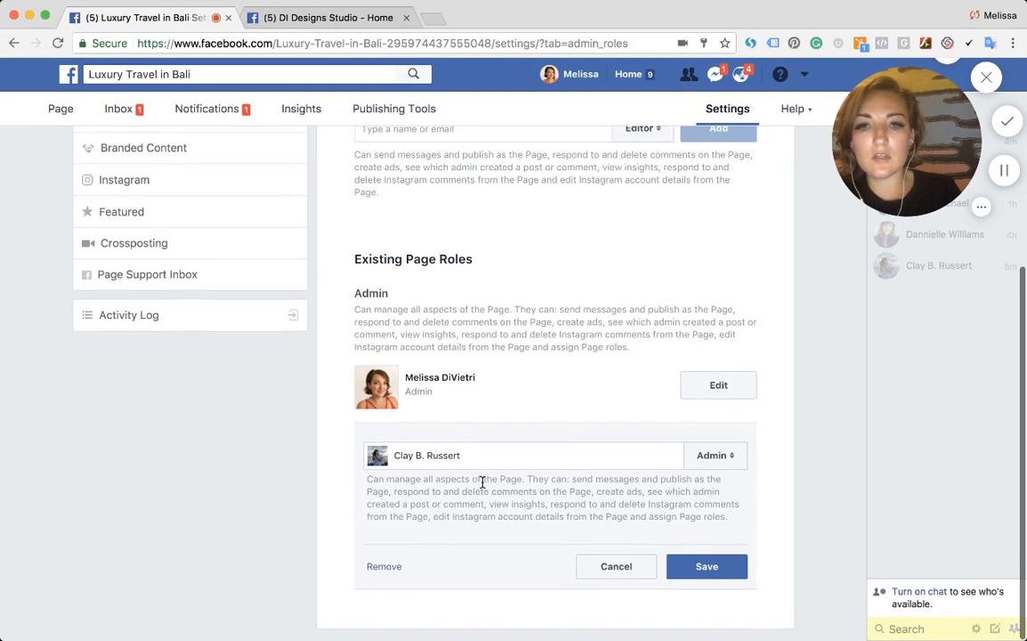
drag(464, 479, 649, 554)
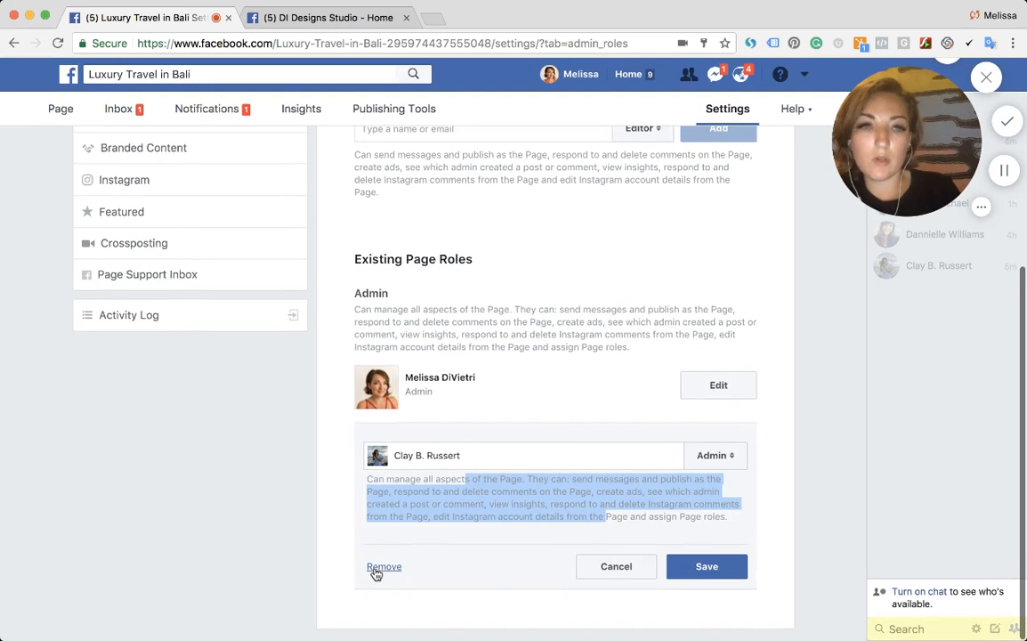
click(454, 512)
scroll(463, 408, up, 5)
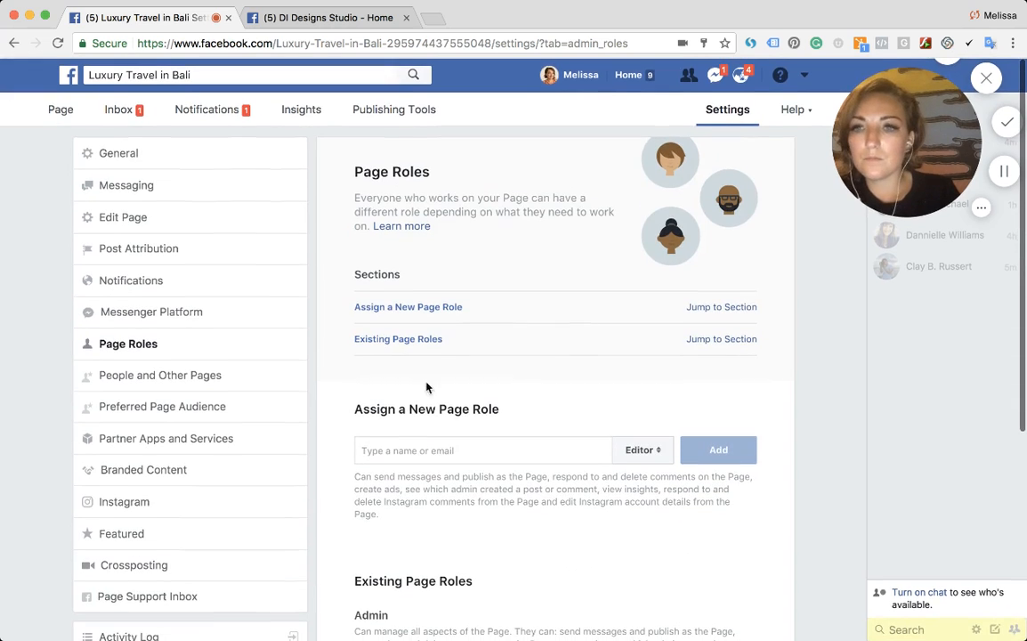
- Open the page inbox and switch the messaging status from Away to Available
click(119, 114)
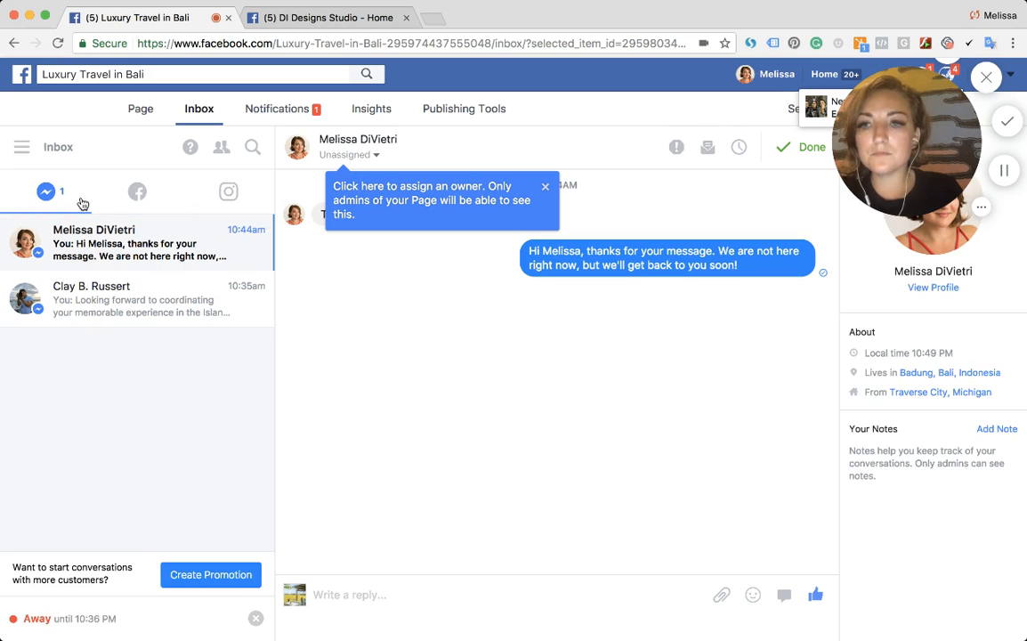
scroll(65, 336, up, 3)
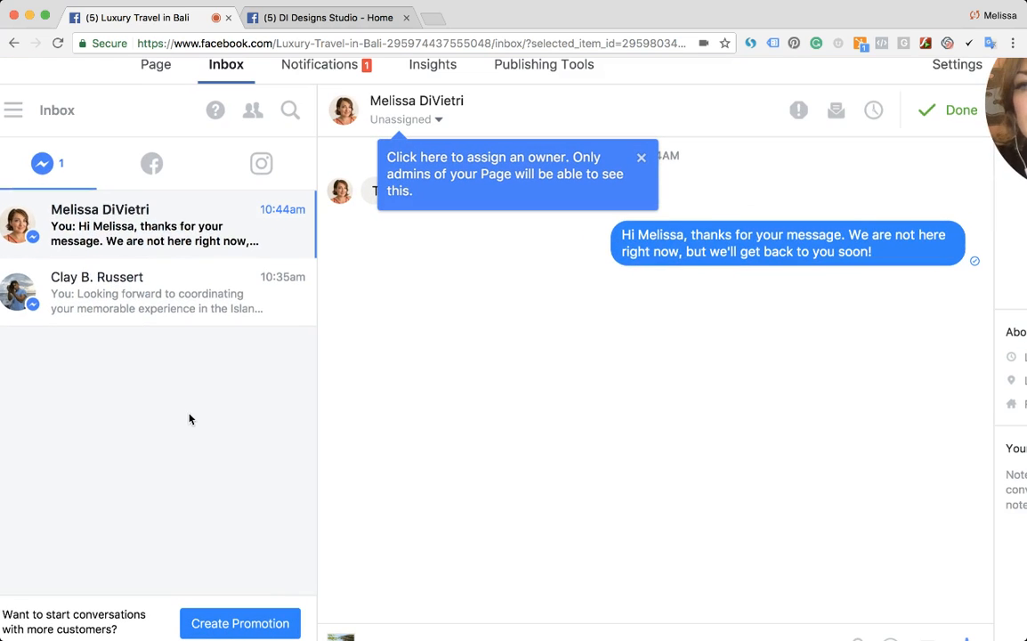
key(super+minus)
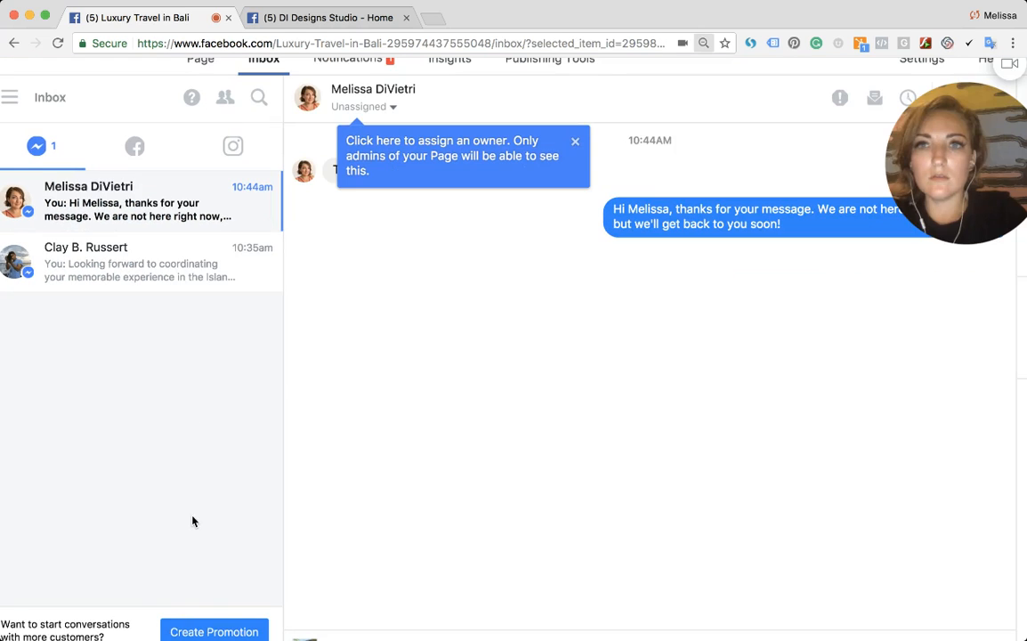
key(super+minus)
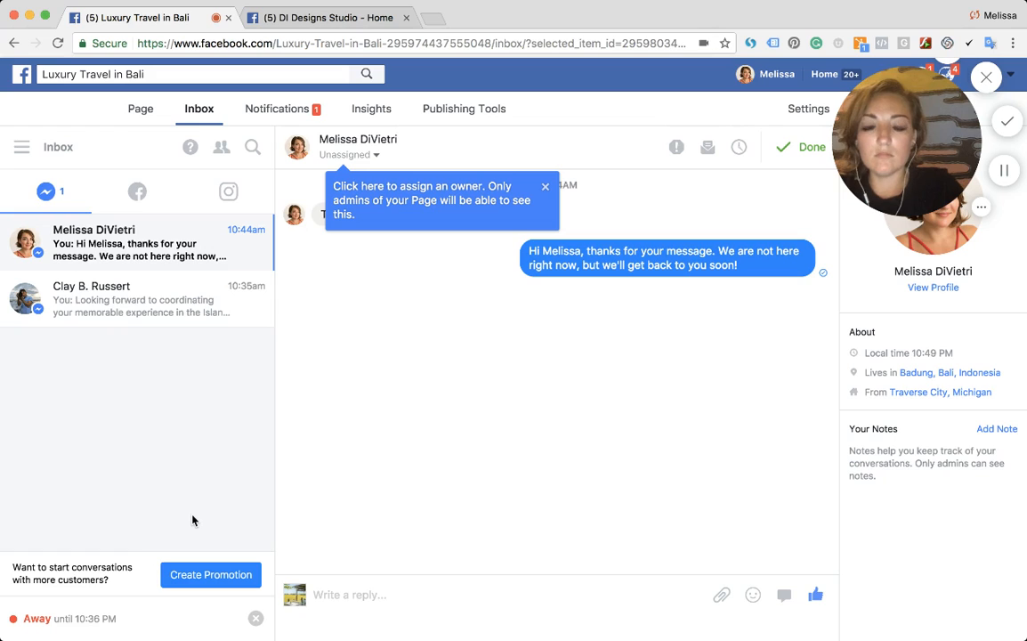
click(255, 619)
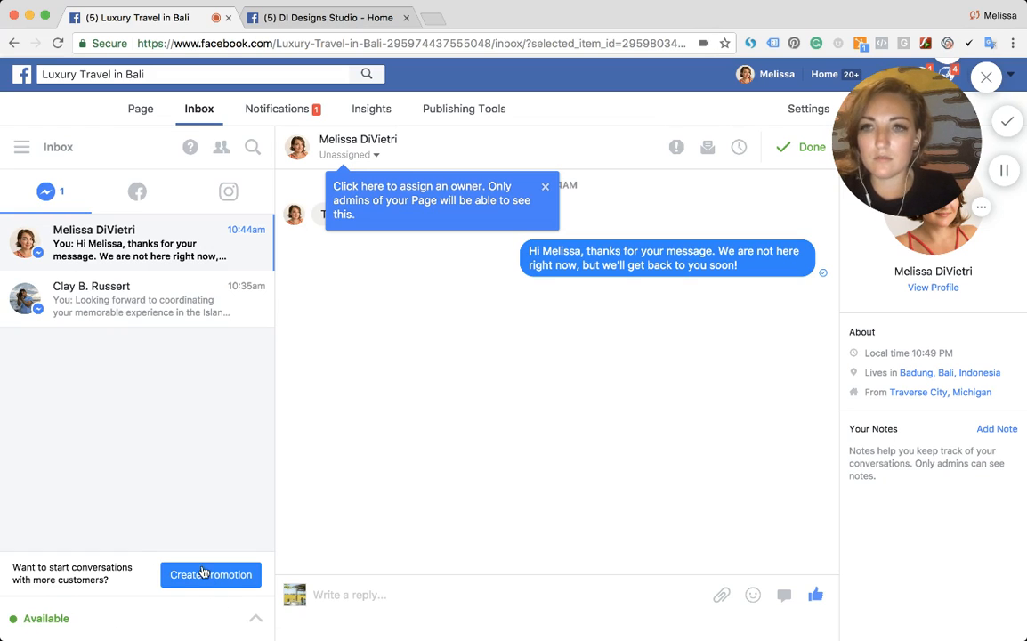
- Assign the first Messenger conversation to the other page team member
click(133, 253)
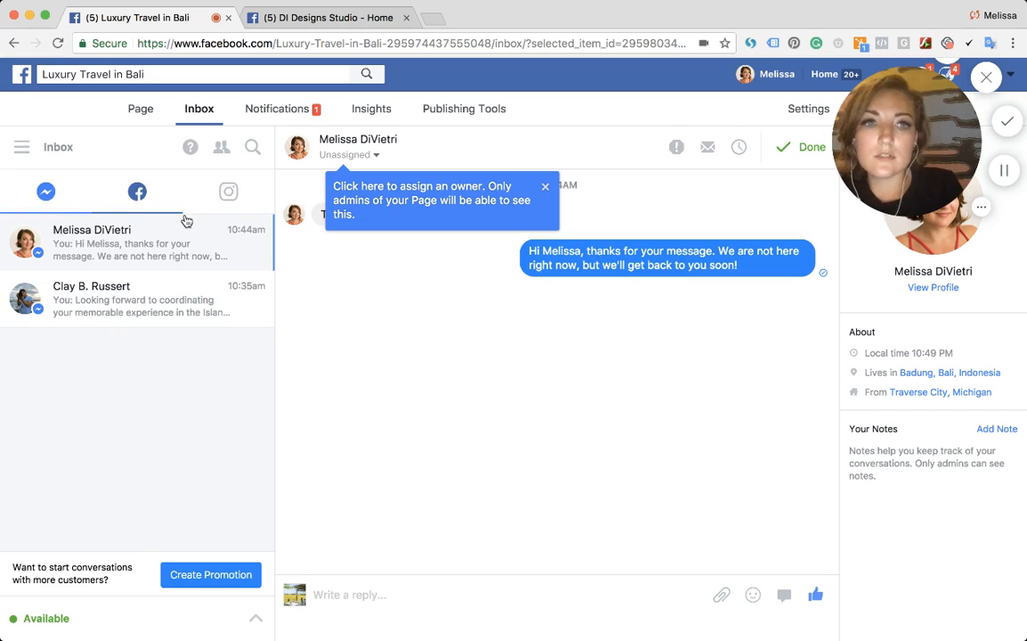
click(378, 159)
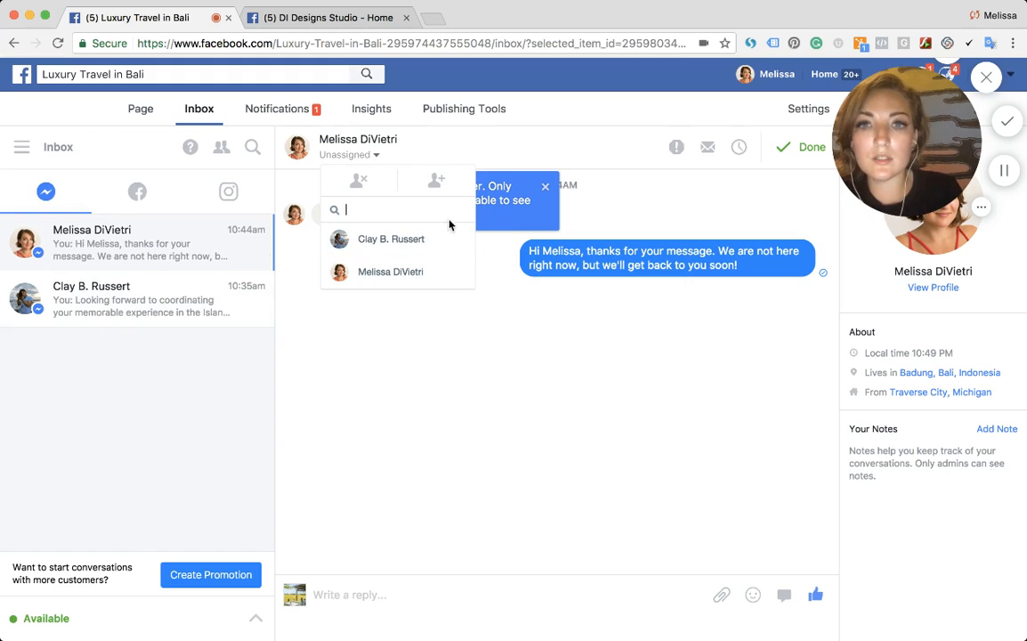
click(401, 241)
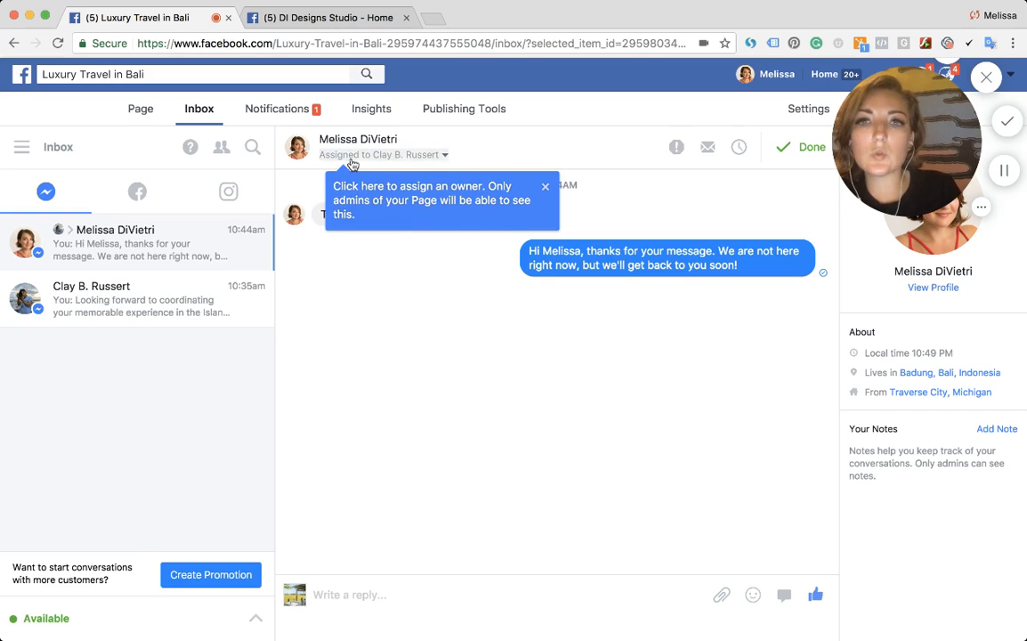
- Move the first conversation to Done, then undo the move
click(782, 155)
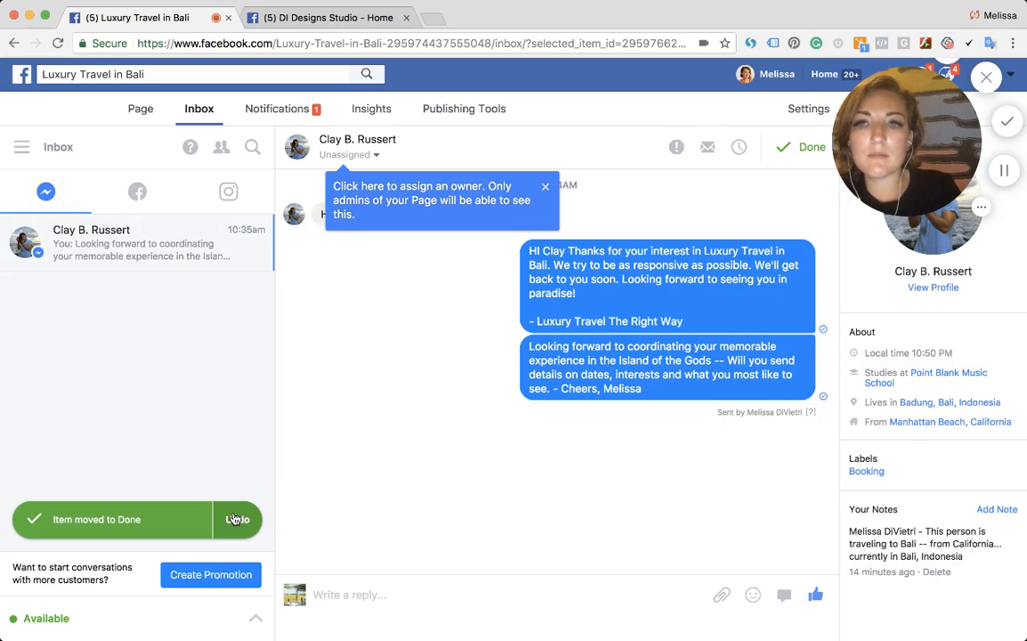
click(235, 518)
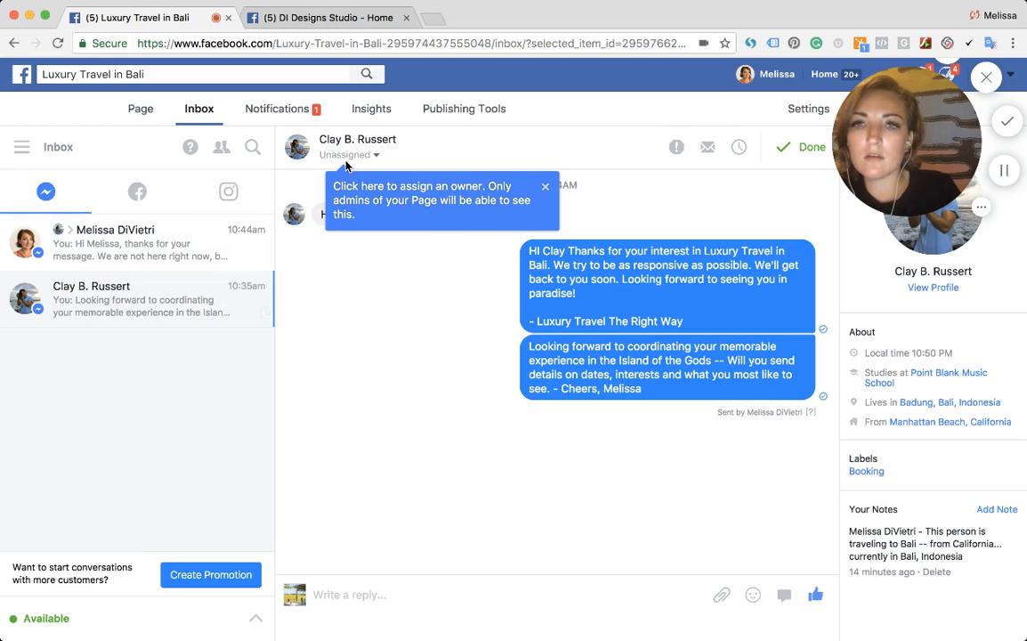
- Assign the second Messenger conversation to the page owner
click(350, 155)
click(378, 270)
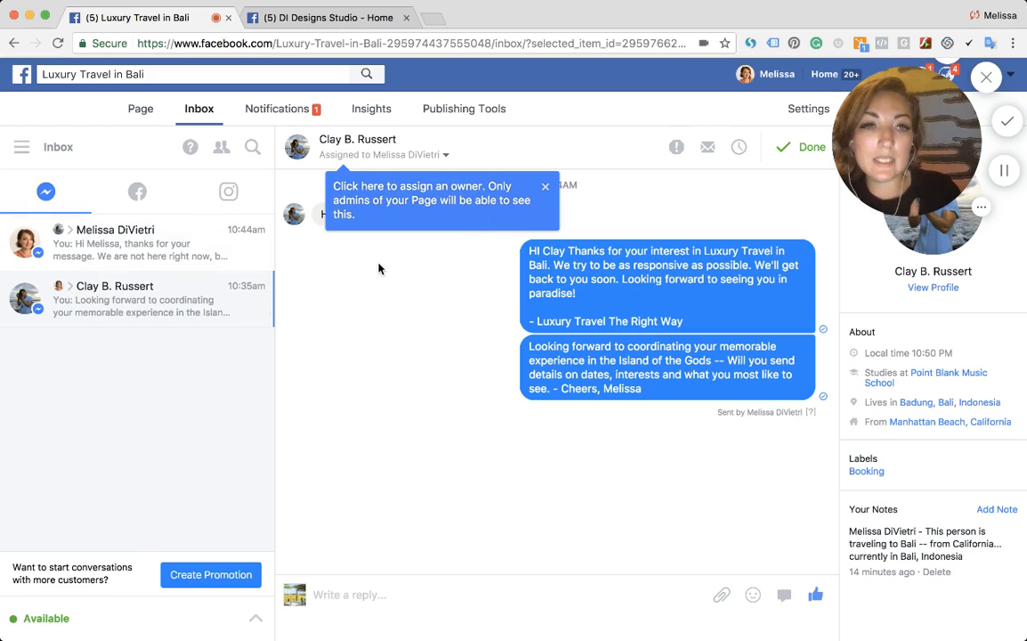
- Mark the first conversation as unread and filter the inbox to show only unread messages
click(161, 241)
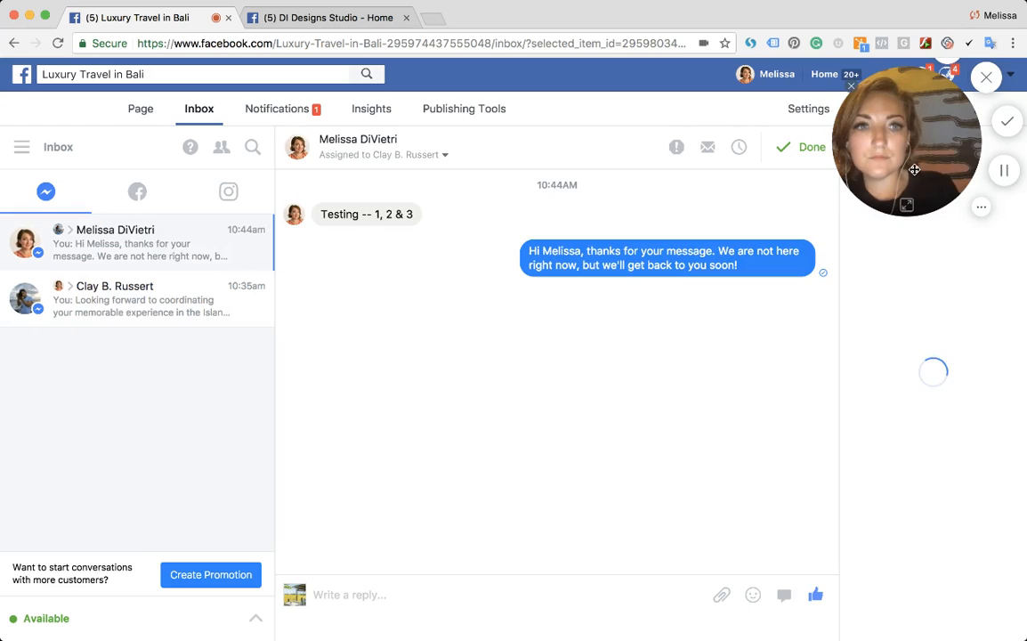
drag(912, 169, 814, 168)
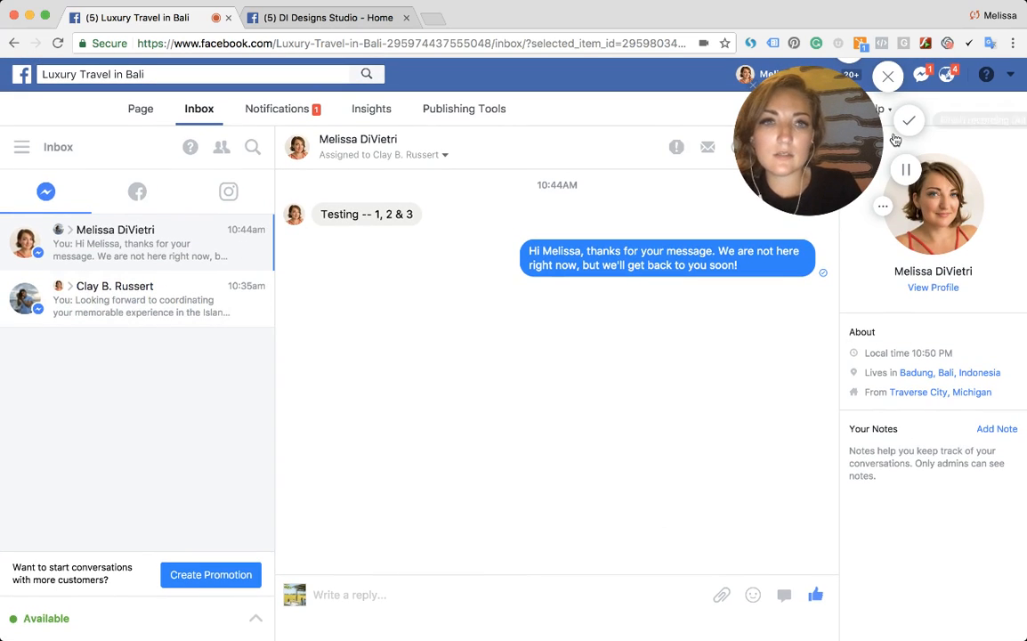
drag(823, 154, 916, 325)
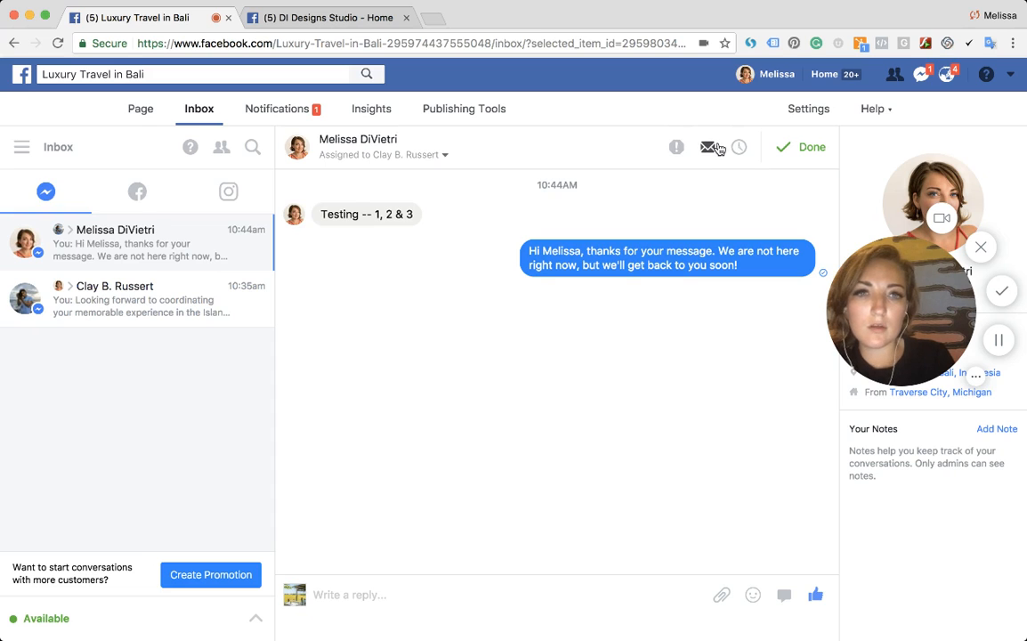
click(708, 148)
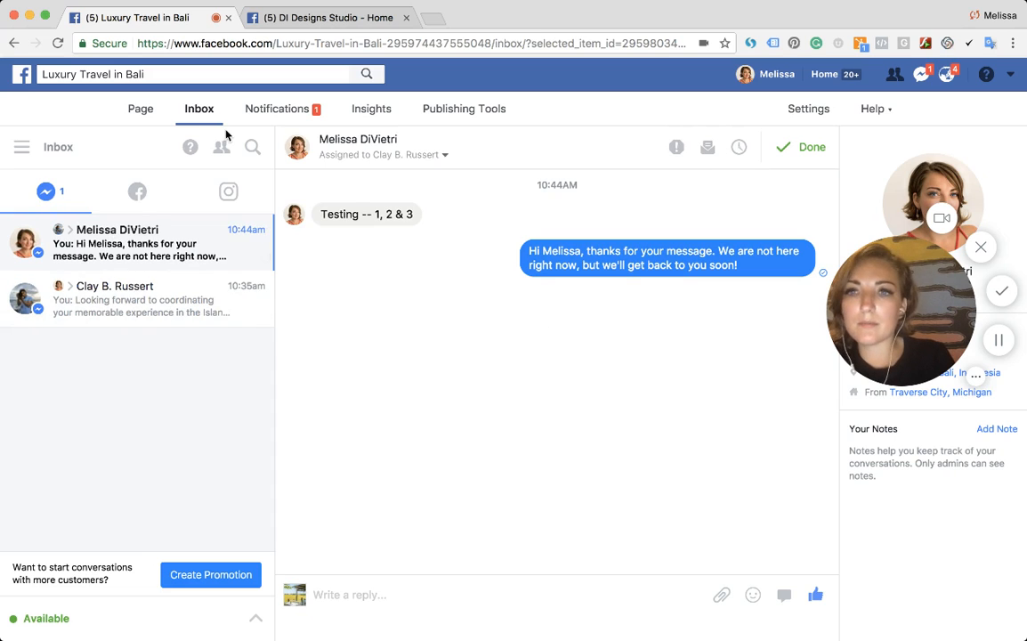
click(19, 148)
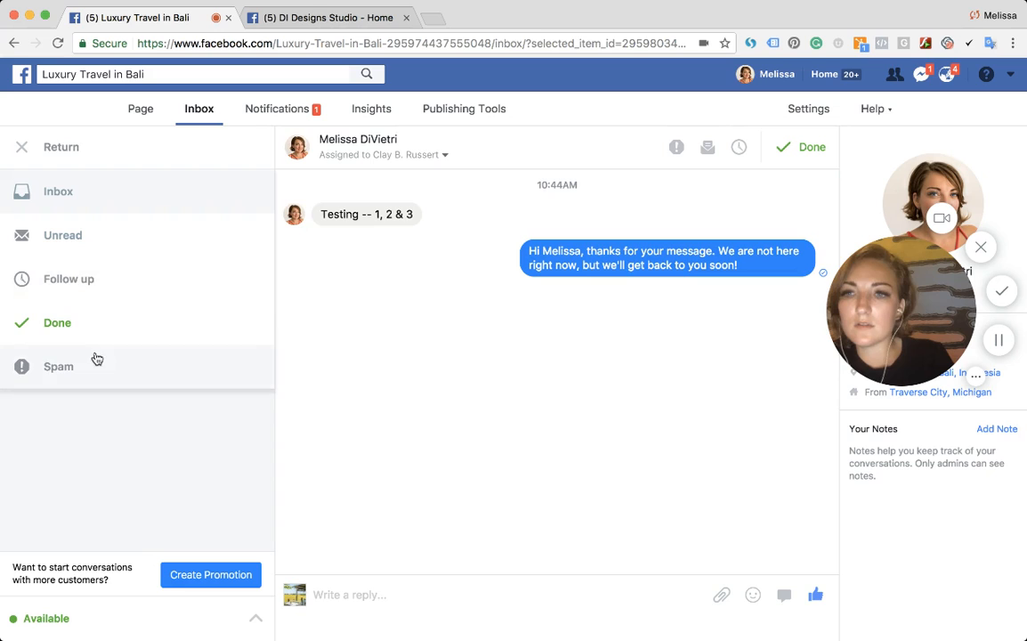
click(80, 233)
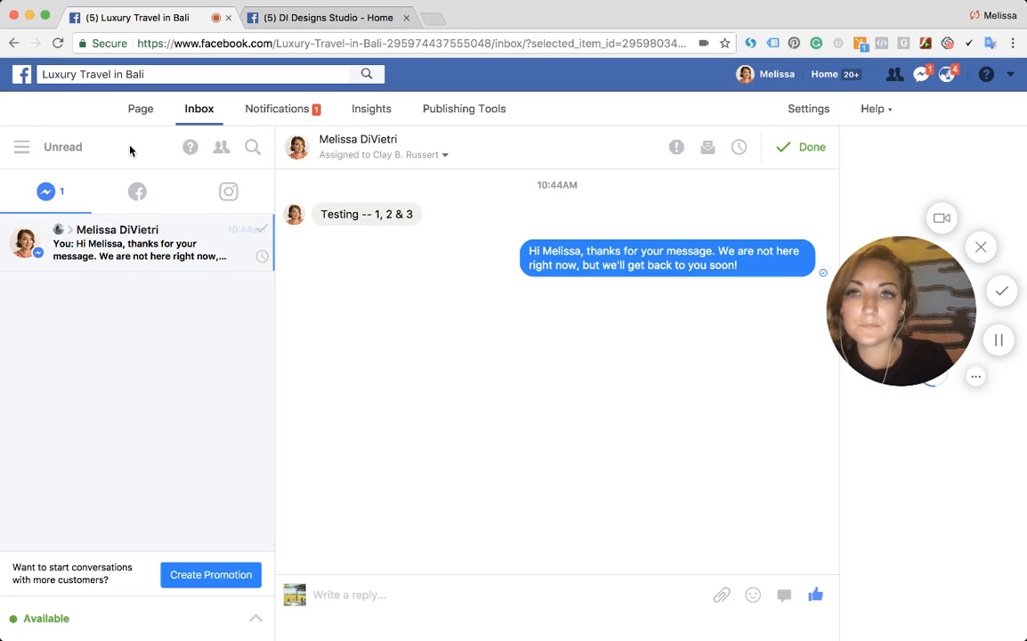
- Open the Luxury Travel in Bali page's notifications
click(284, 109)
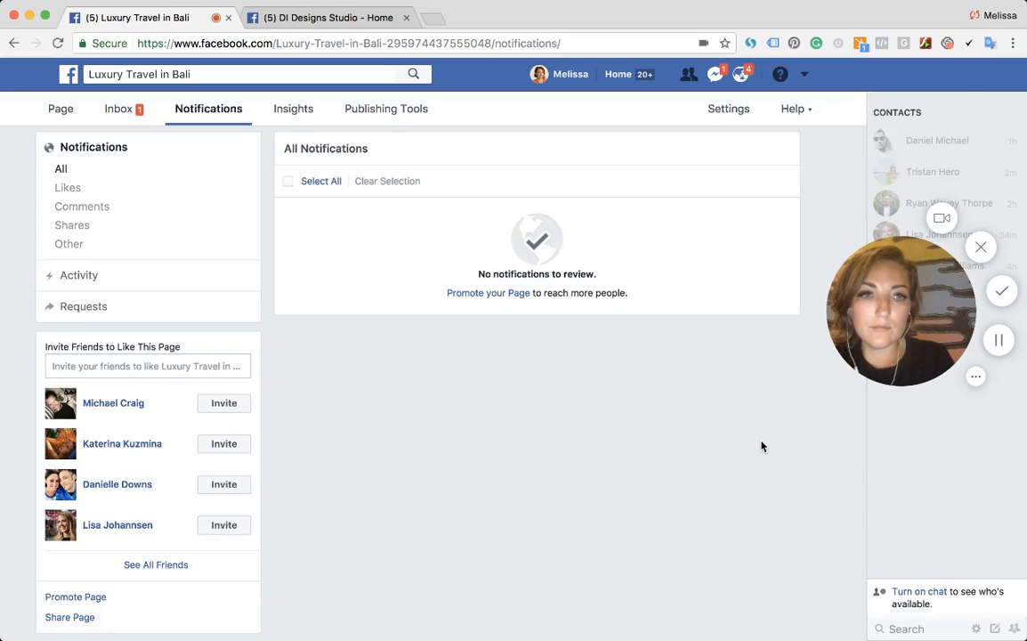
mouse_move(877, 343)
drag(877, 343, 836, 330)
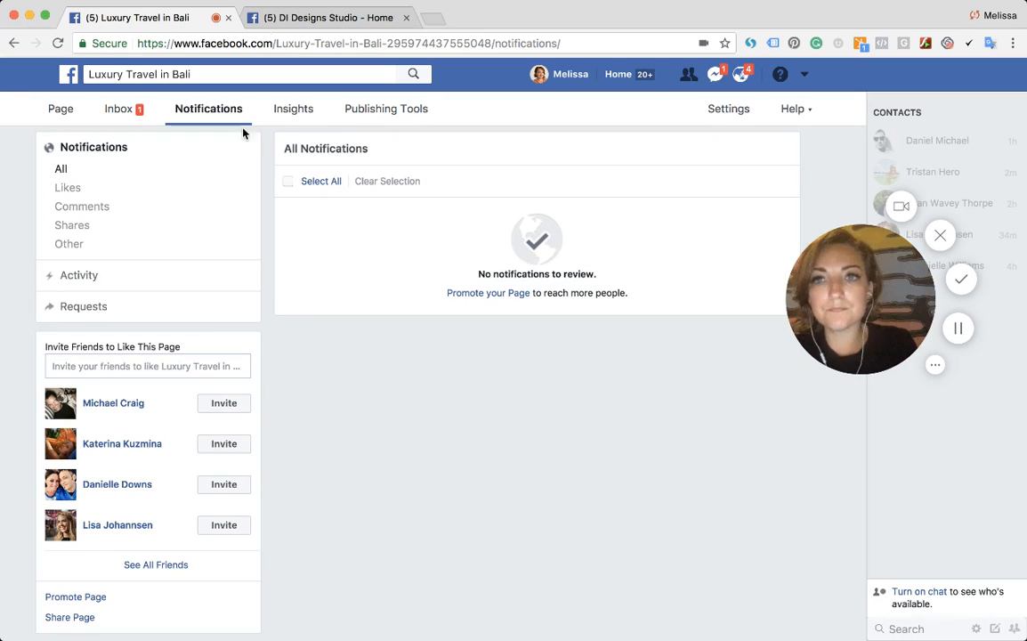
- Switch to the DI Designs Studio page and accept the suggested category in its information requests
click(271, 17)
scroll(100, 303, up, 10)
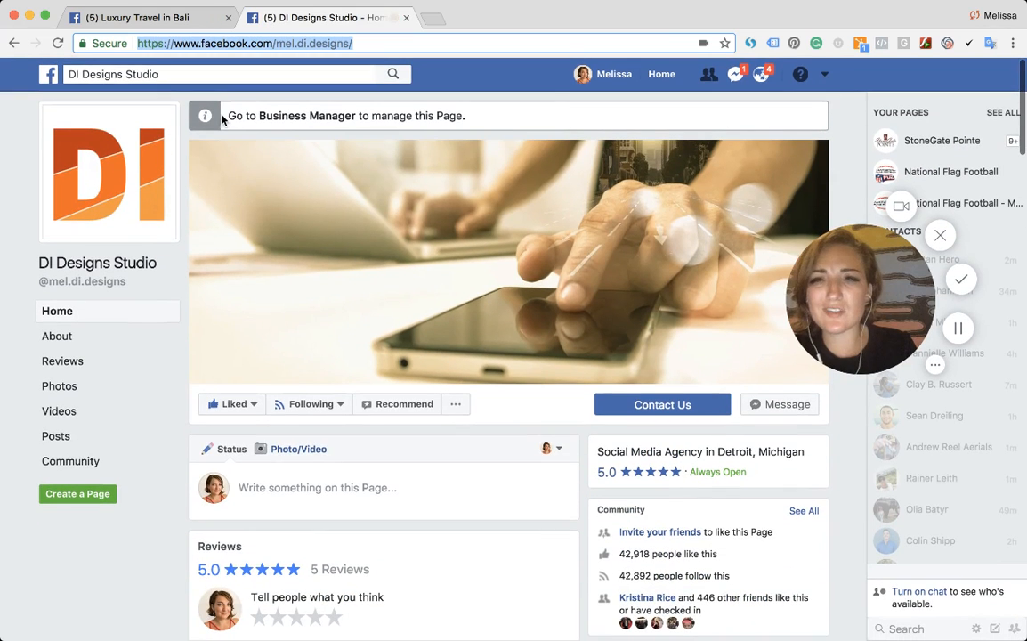
click(282, 117)
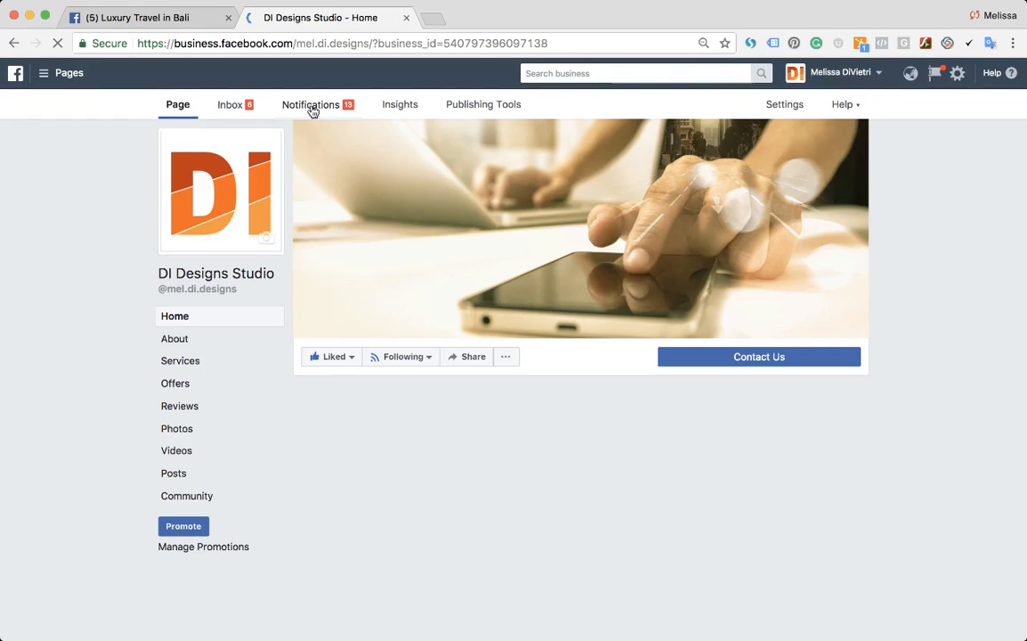
click(320, 107)
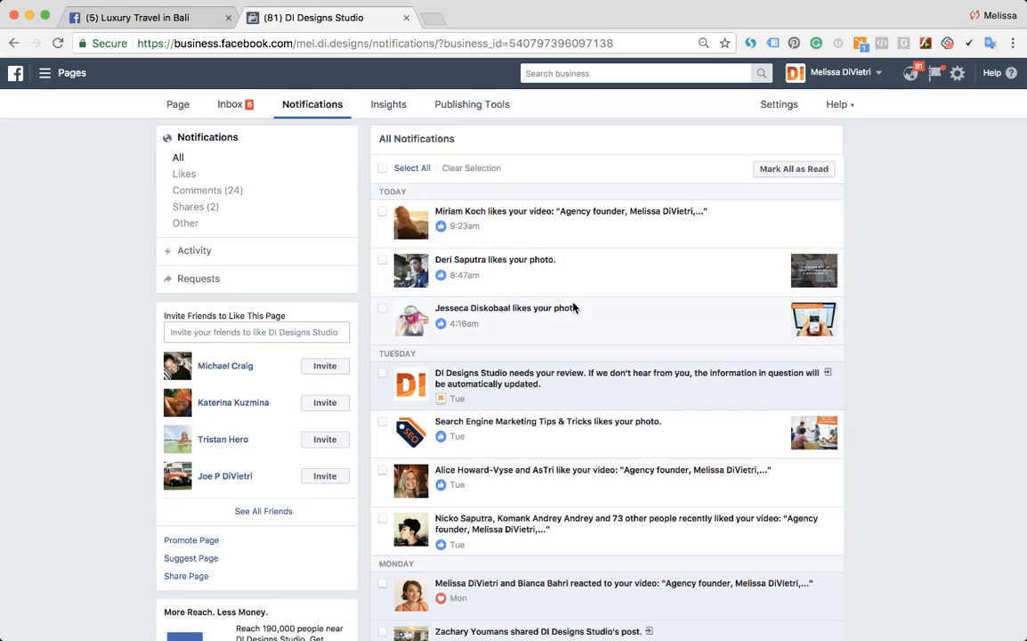
click(573, 225)
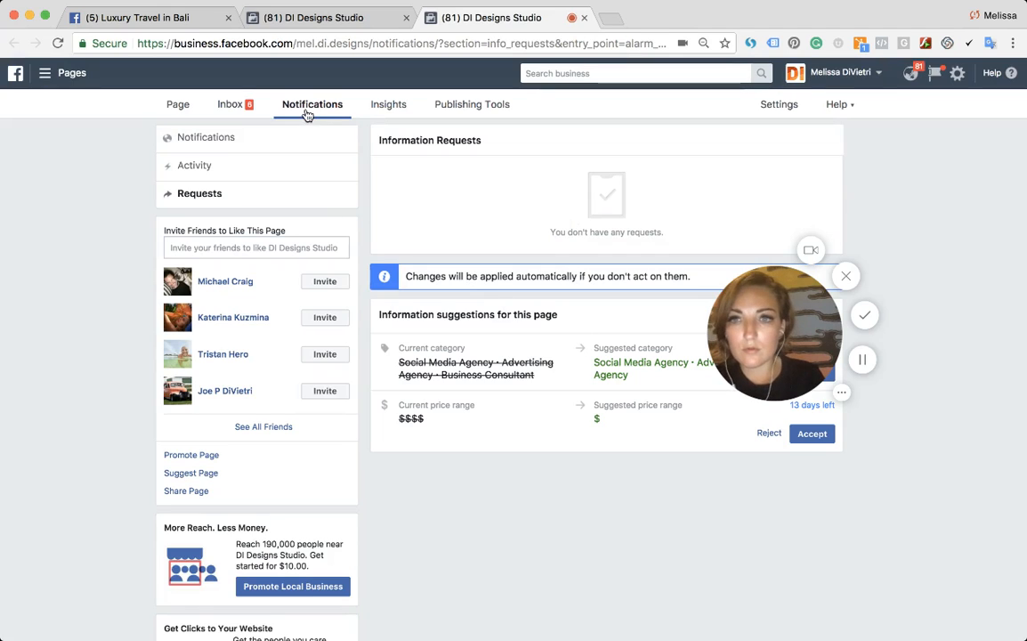
drag(754, 348, 831, 232)
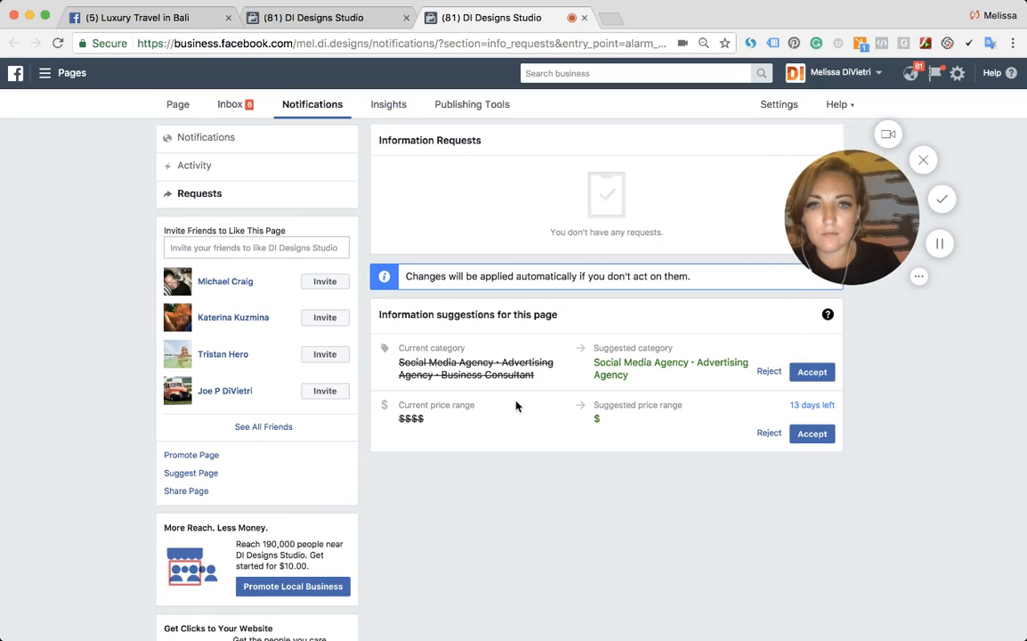
click(808, 373)
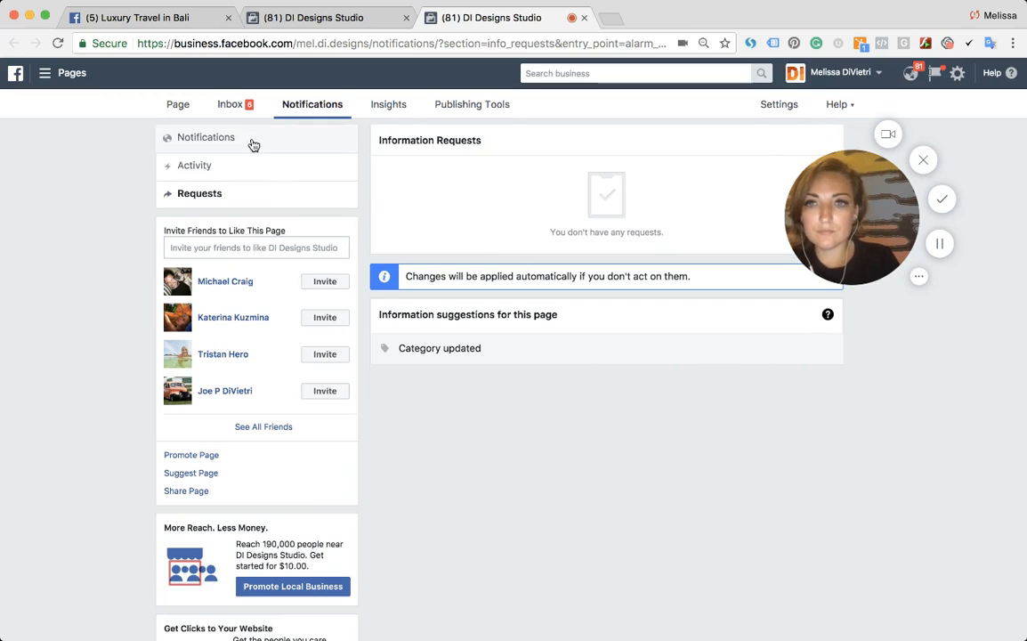
- Show the DI Designs Studio page's full notifications list and open the post from the latest video-like notification
click(288, 108)
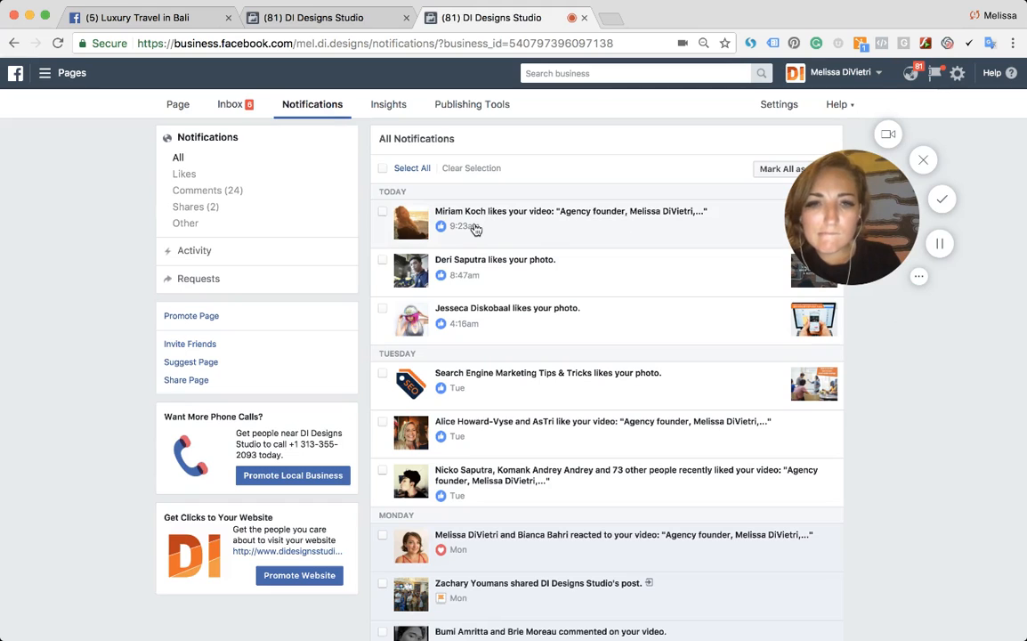
click(475, 229)
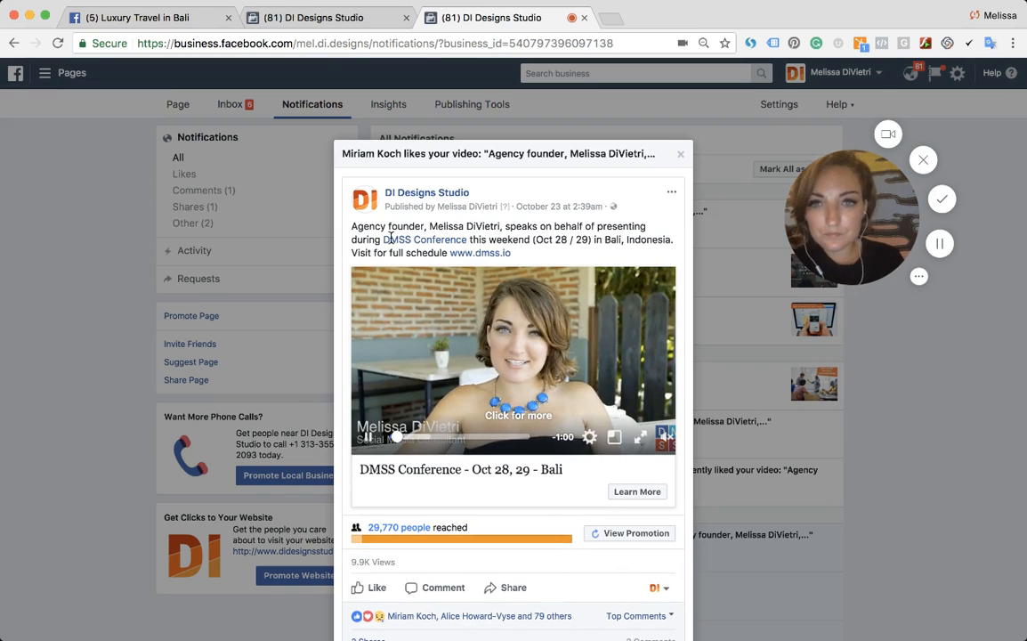
drag(362, 227, 536, 255)
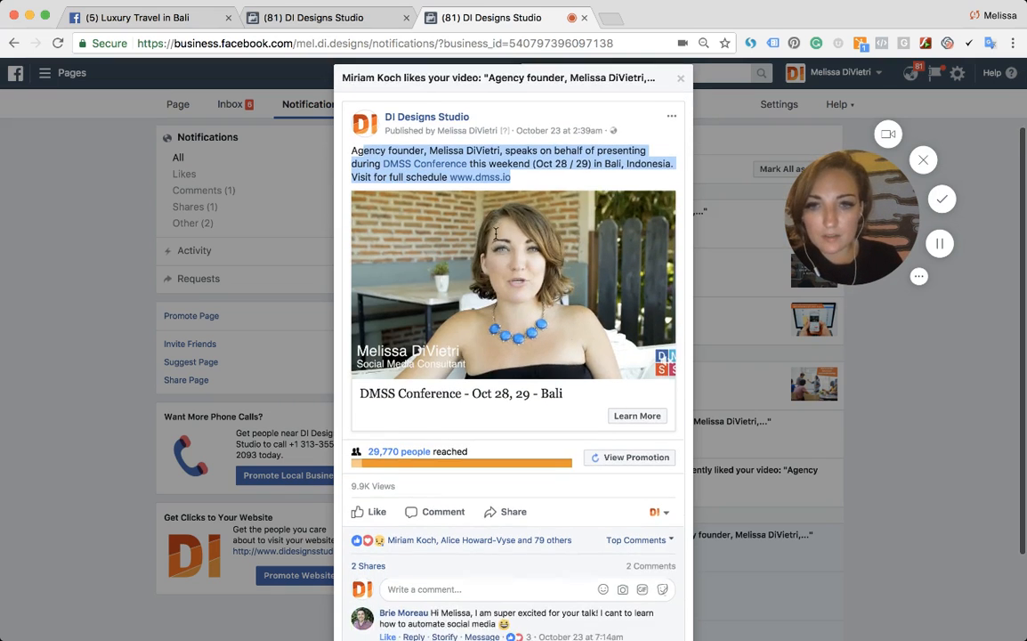
scroll(458, 467, down, 4)
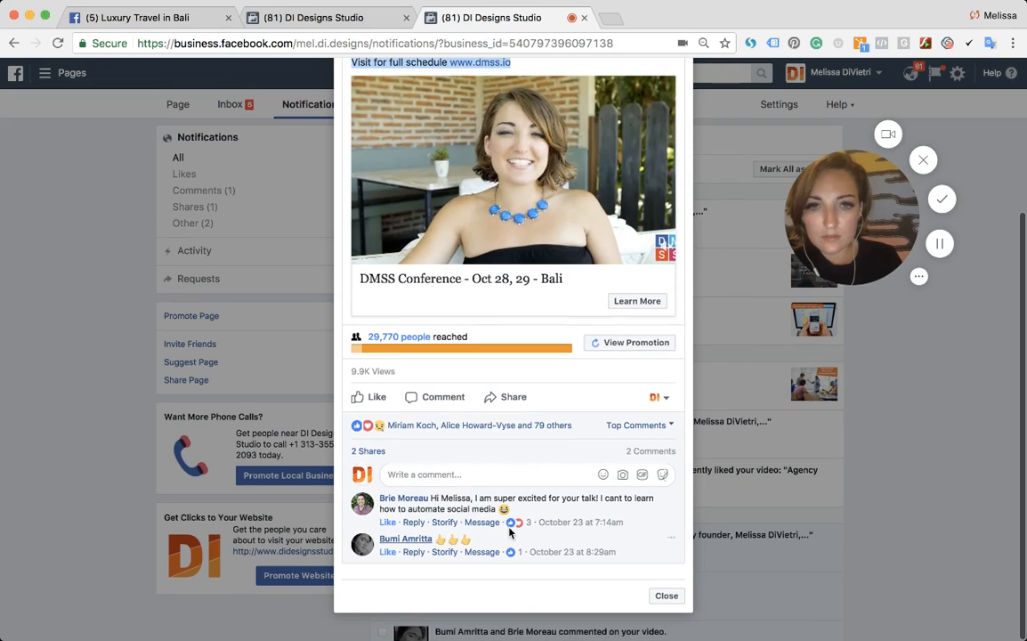
- Reply to the first comment on the post: "Looking forward to proving incredible content for all the attendees. Thanks for having [speaker] - we are happy to support her."
click(429, 475)
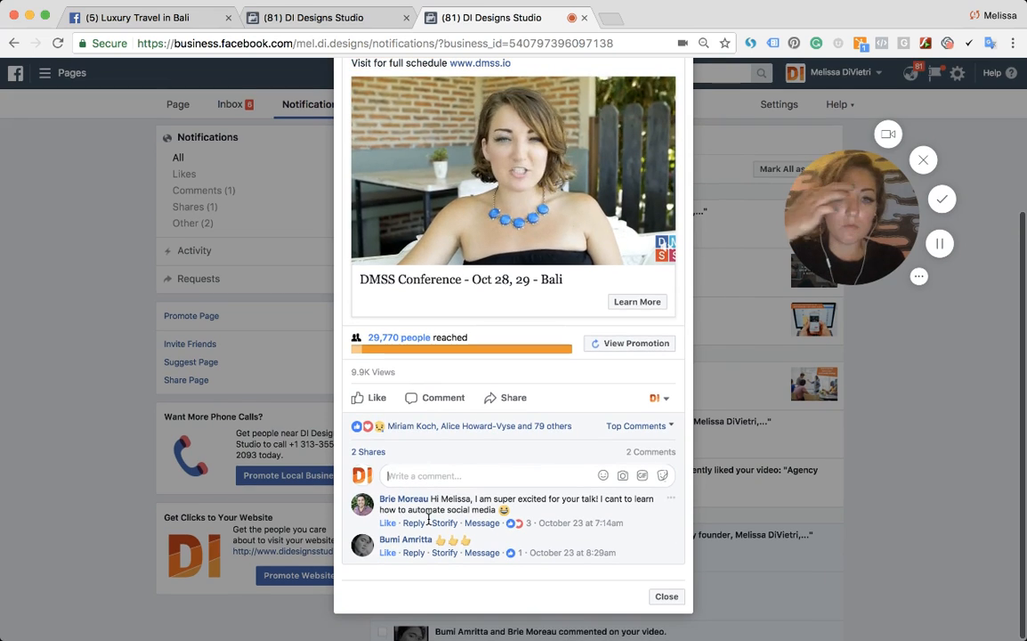
click(412, 525)
text(Lookin)
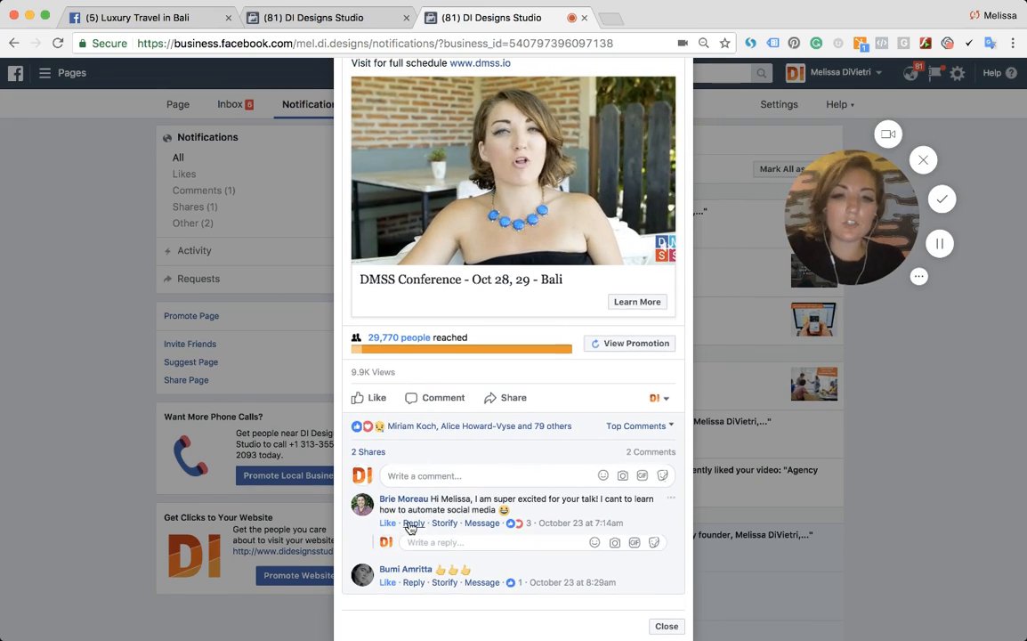
text(g forwa)
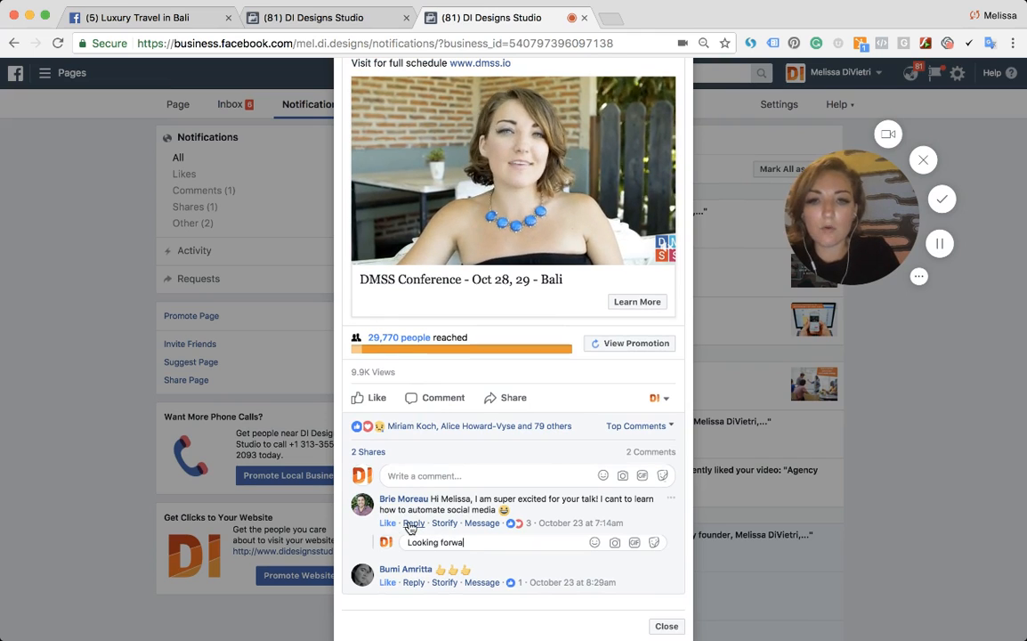
text(rd to proving)
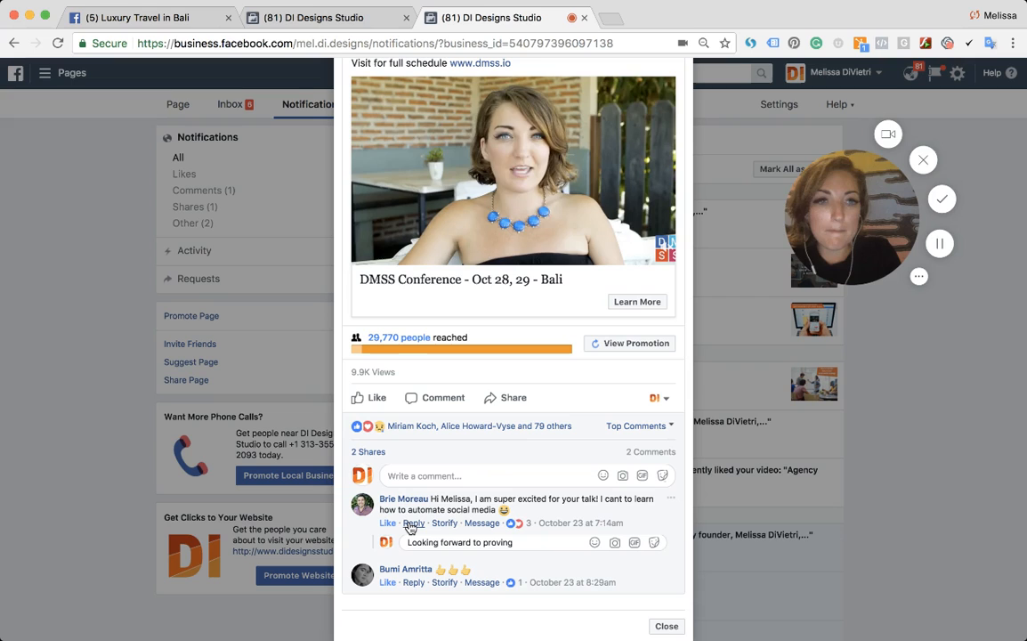
text( indredi)
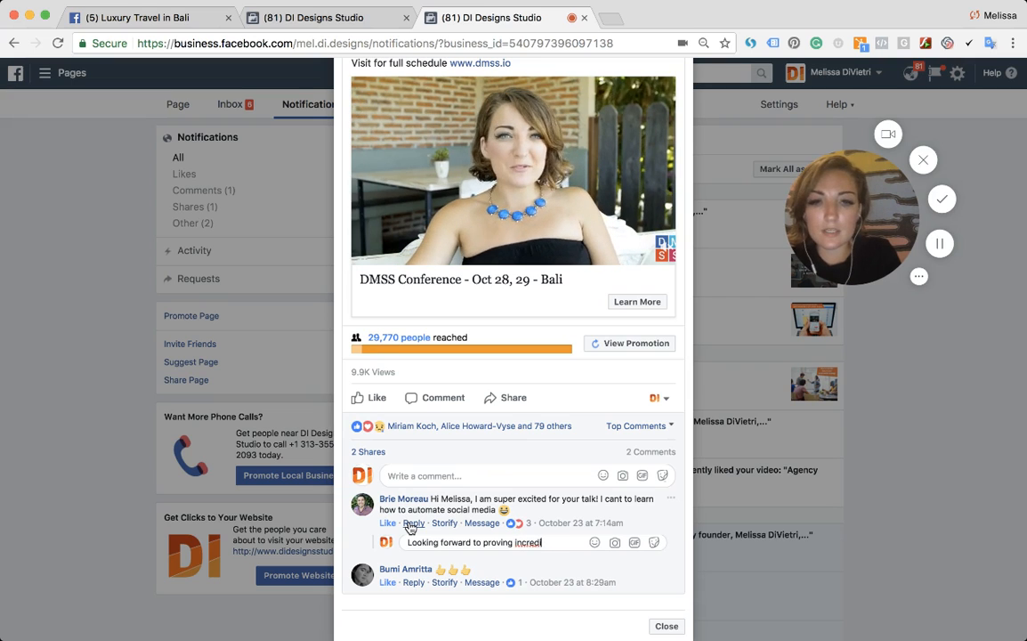
text(ble content for)
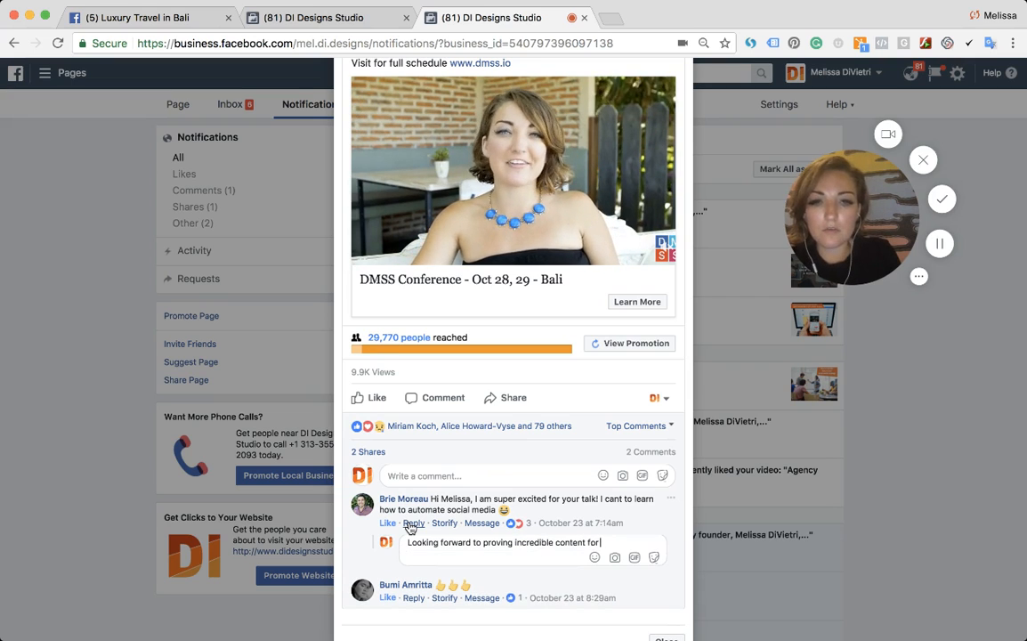
text( all the att)
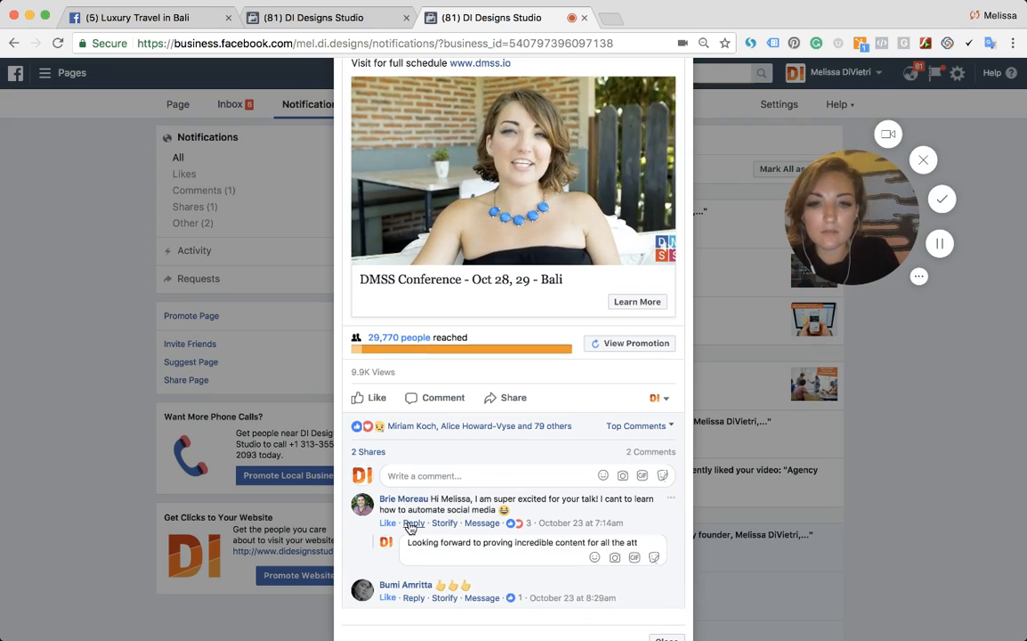
text(endees.)
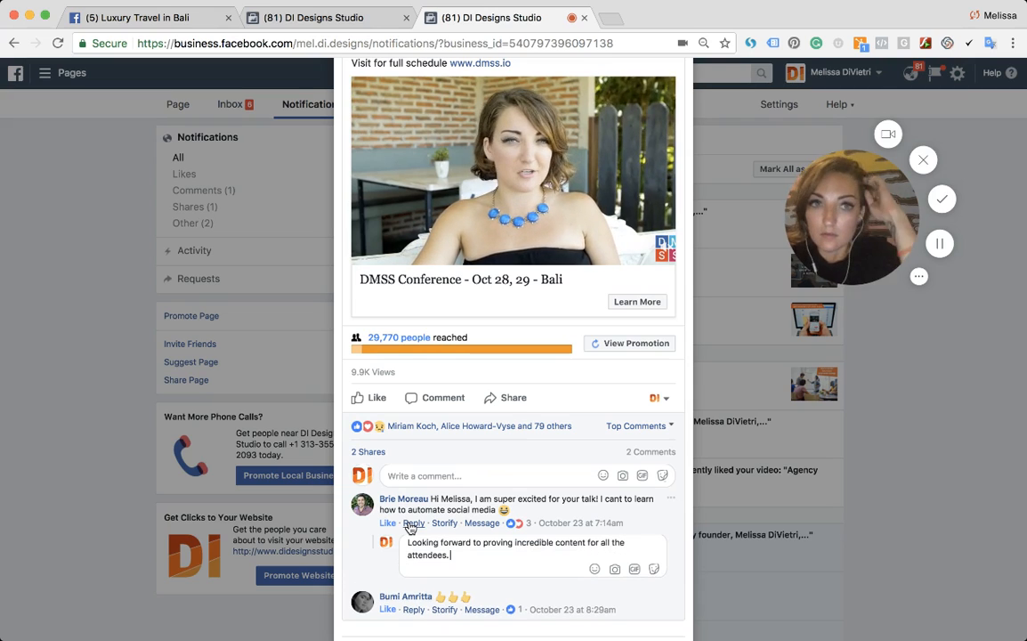
text( THanks for having,)
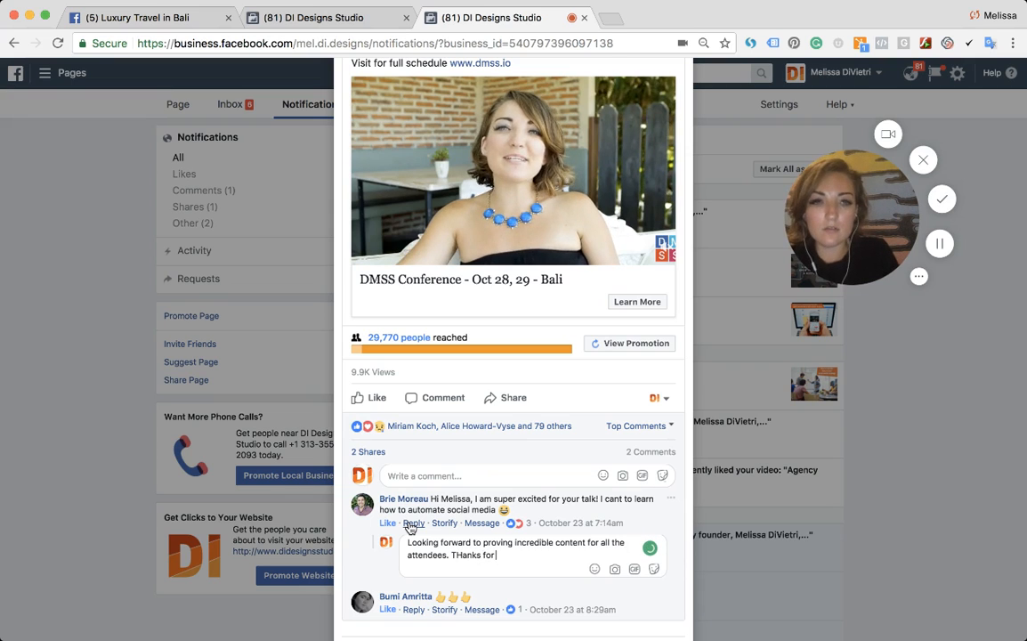
key(BackSpace)
text(Melissa)
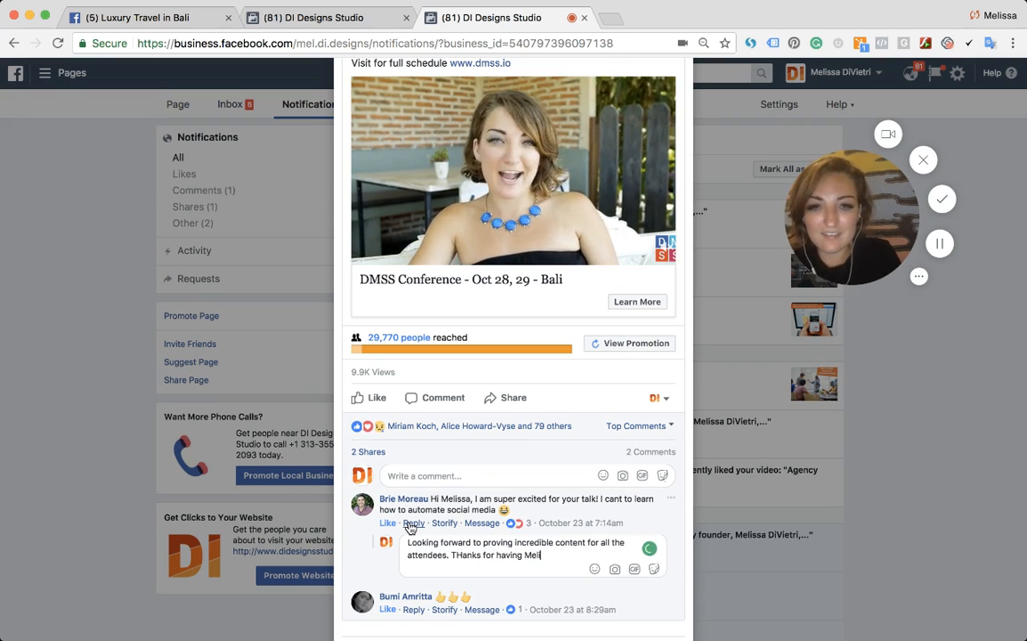
click(462, 554)
key(BackSpace)
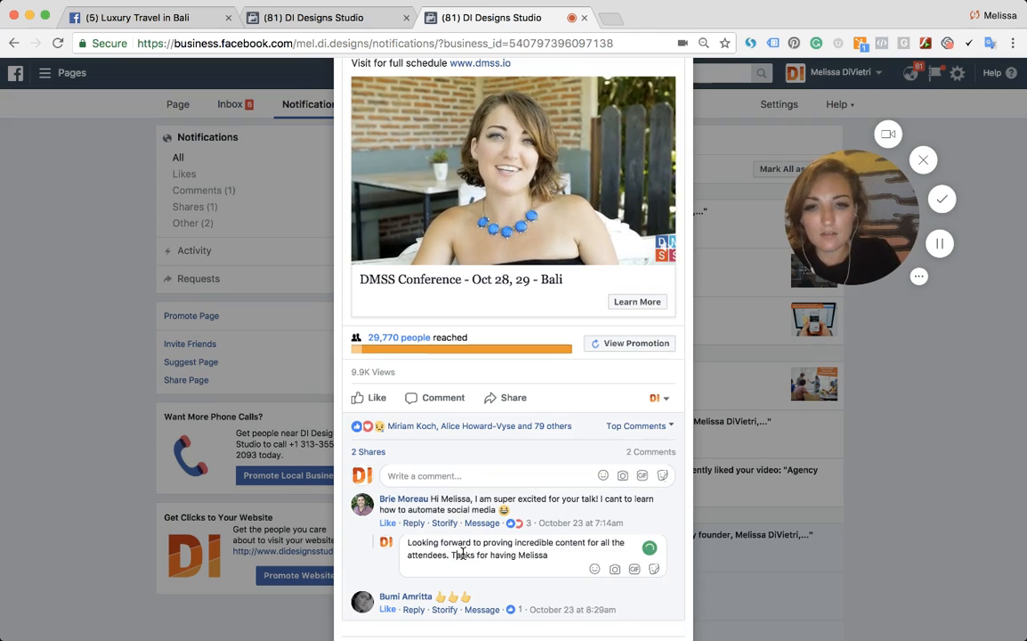
text(h)
key(Down)
text(- we are hao)
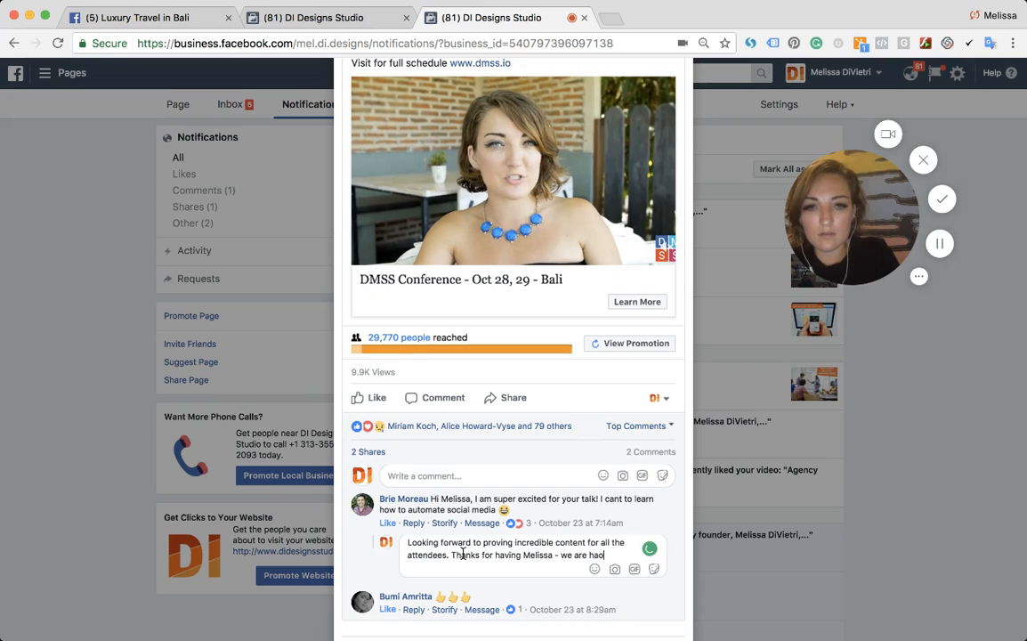
key(BackSpace)
text(ppy to su)
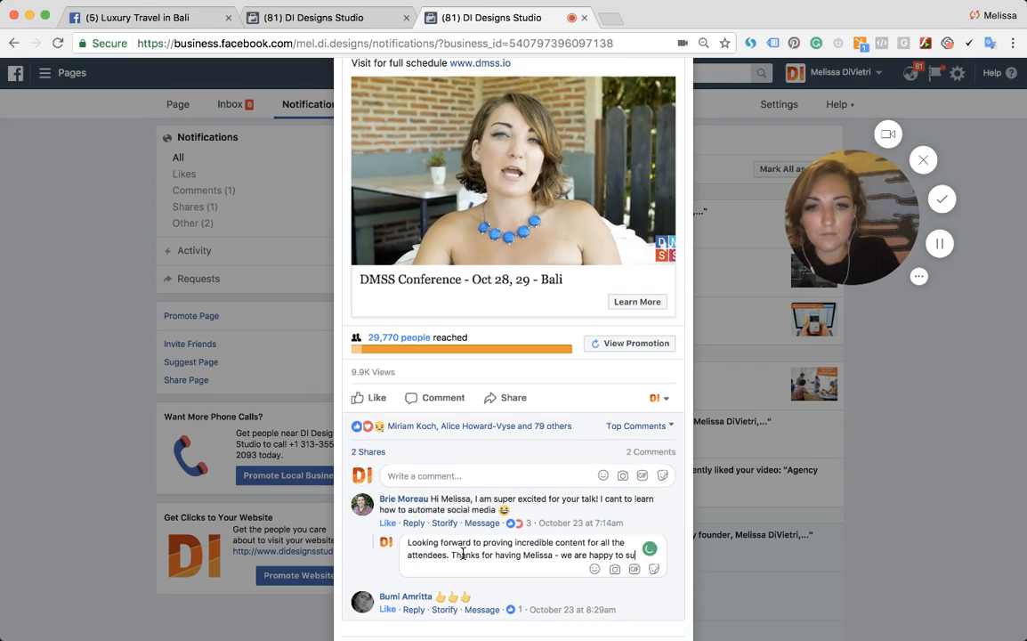
text(pport, her.)
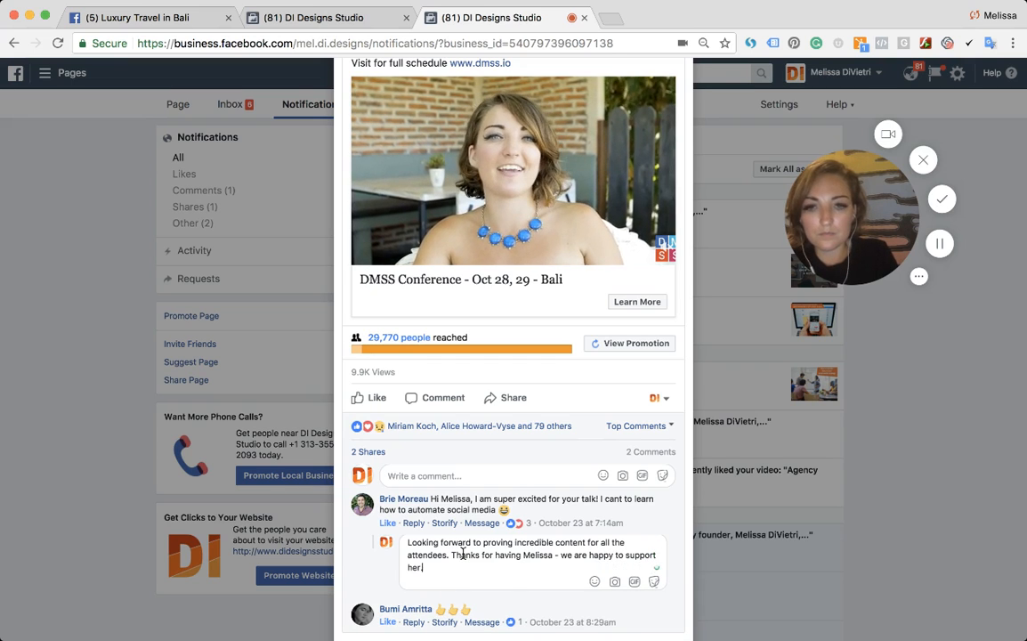
key(Return)
scroll(463, 554, down, 2)
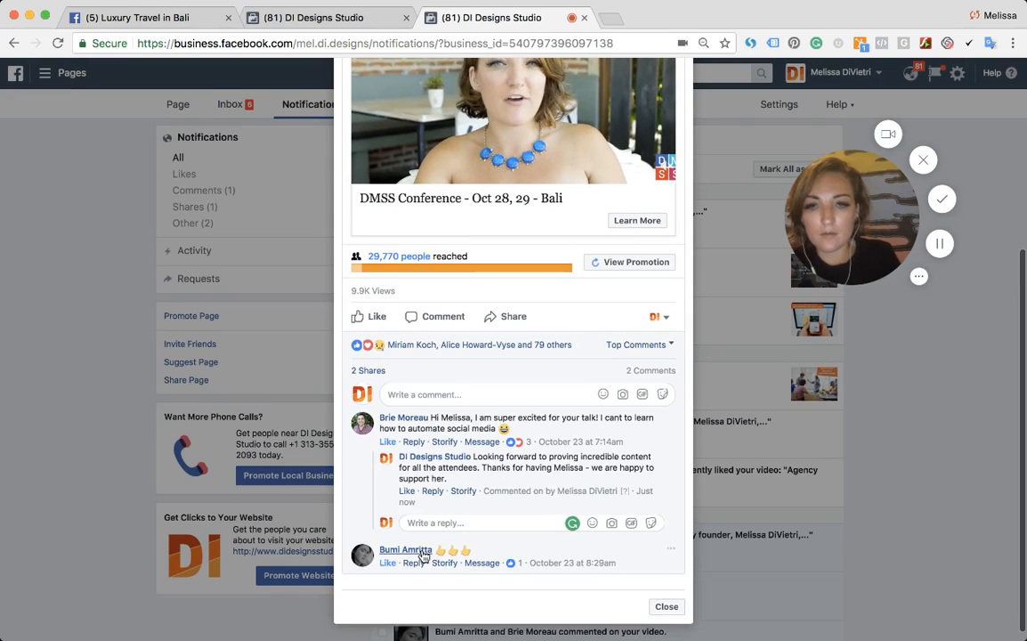
click(411, 539)
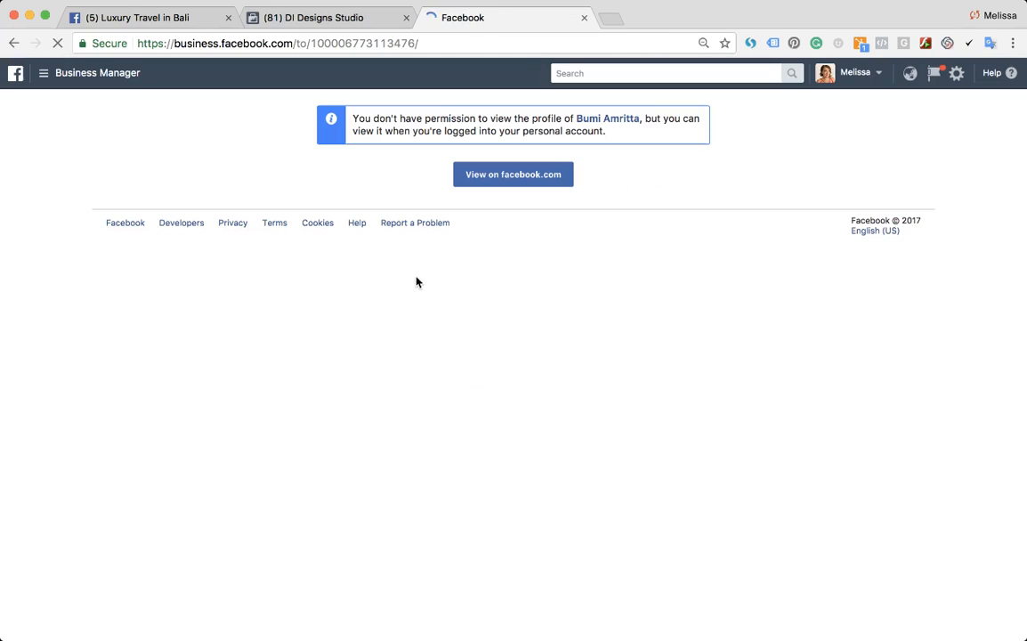
key(super+w)
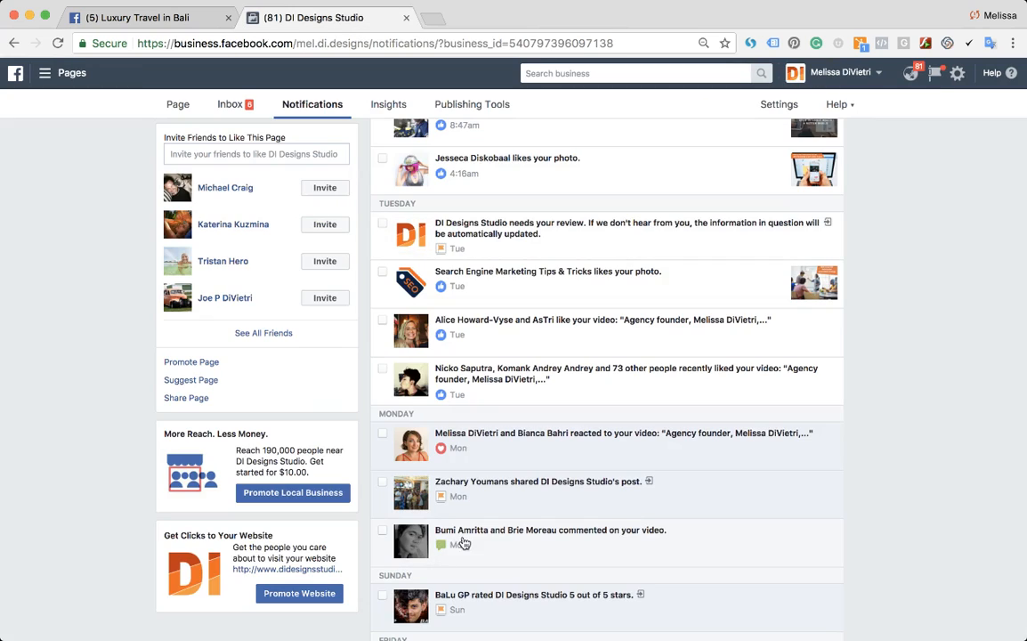
- Open the notification about comments on the video and reply "Thanks for the thumbs up!" to the second comment
click(474, 547)
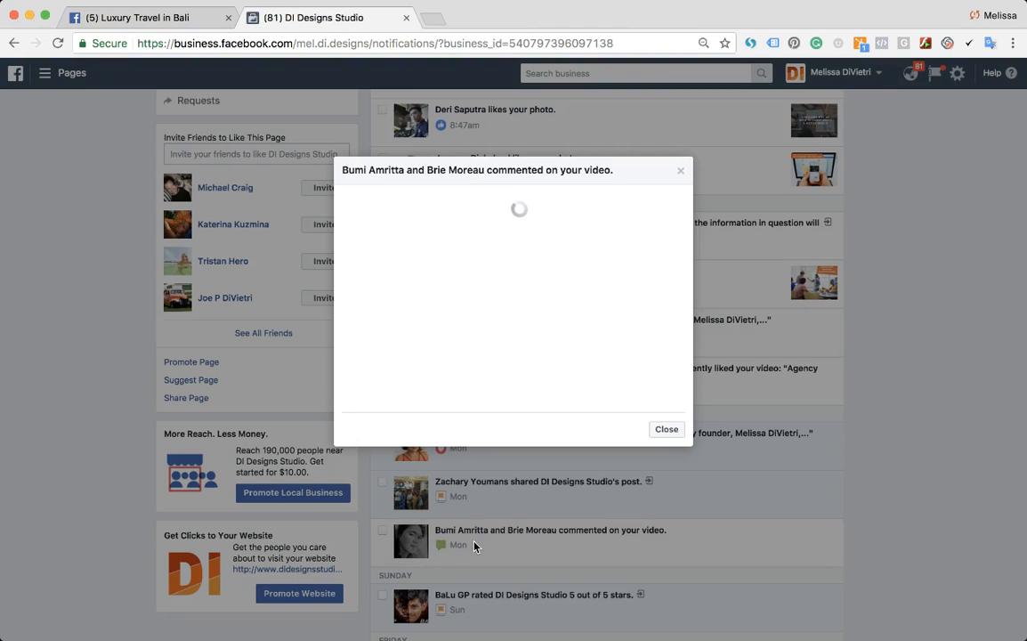
scroll(485, 427, down, 3)
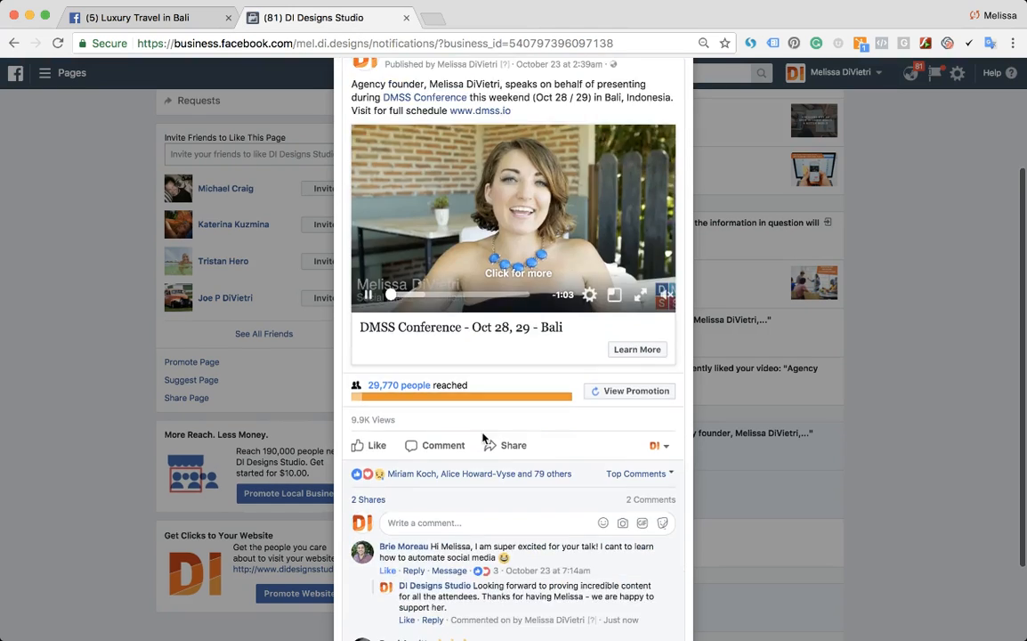
scroll(461, 442, down, 2)
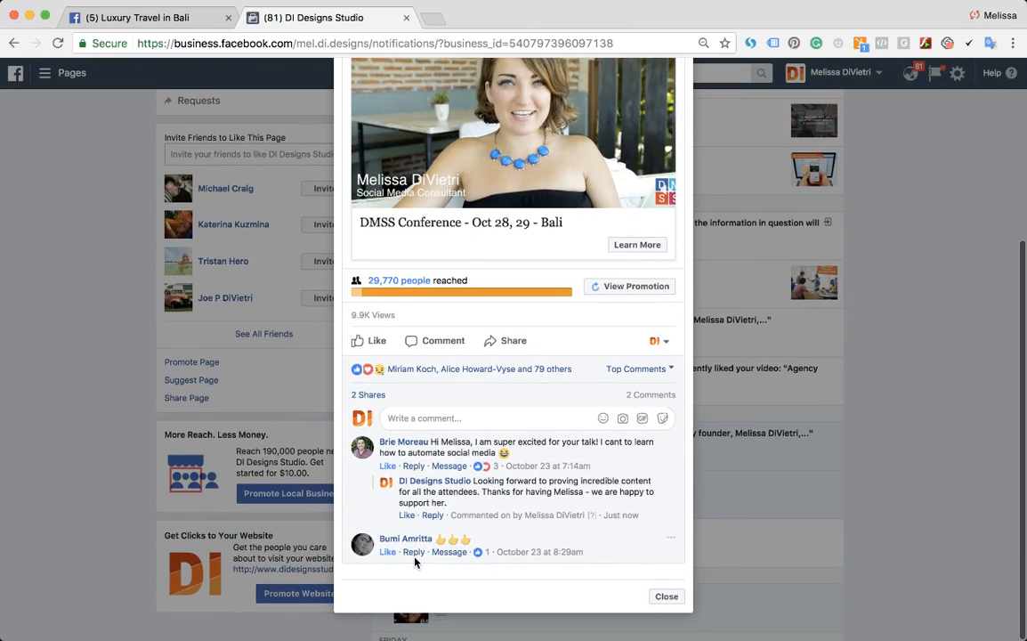
click(413, 553)
text(Thanks for the)
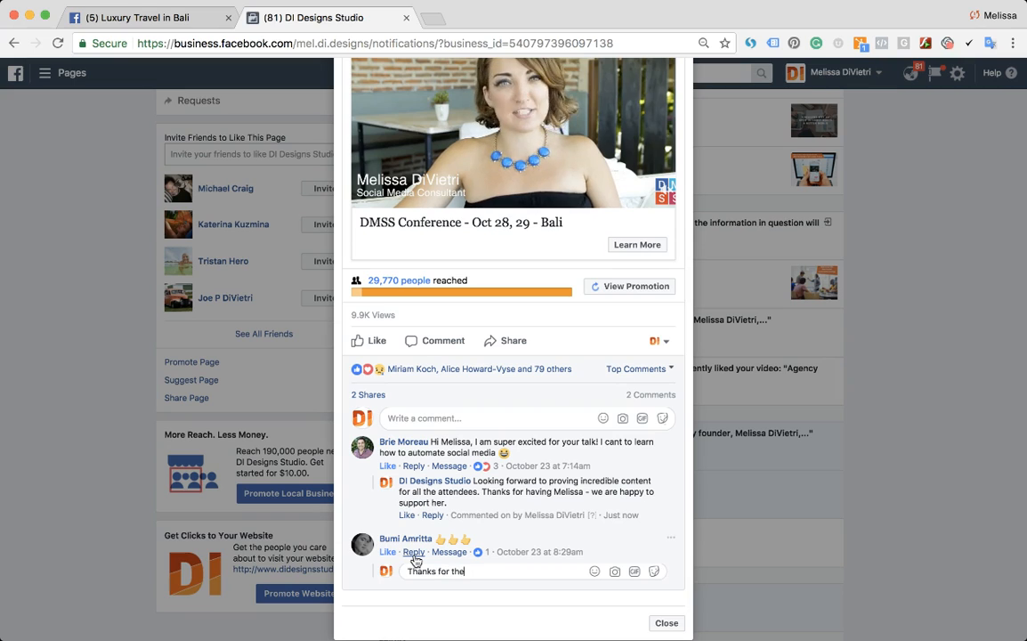
text( thumbs up!)
key(Return)
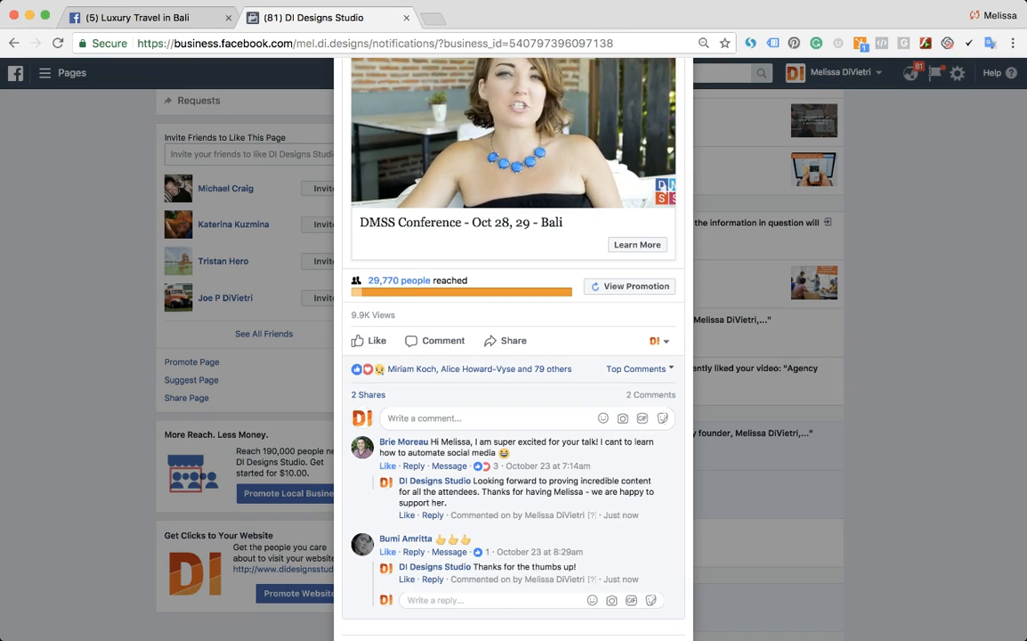
- Close the post and switch back to the Luxury Travel in Bali page's notifications
click(830, 481)
scroll(870, 233, up, 3)
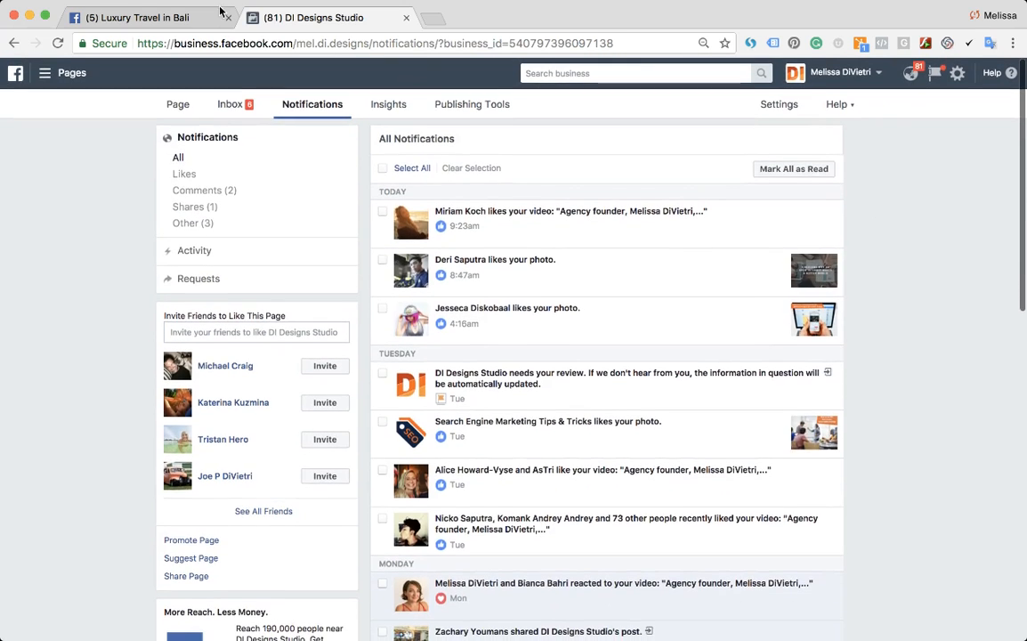
click(187, 19)
drag(946, 169, 754, 168)
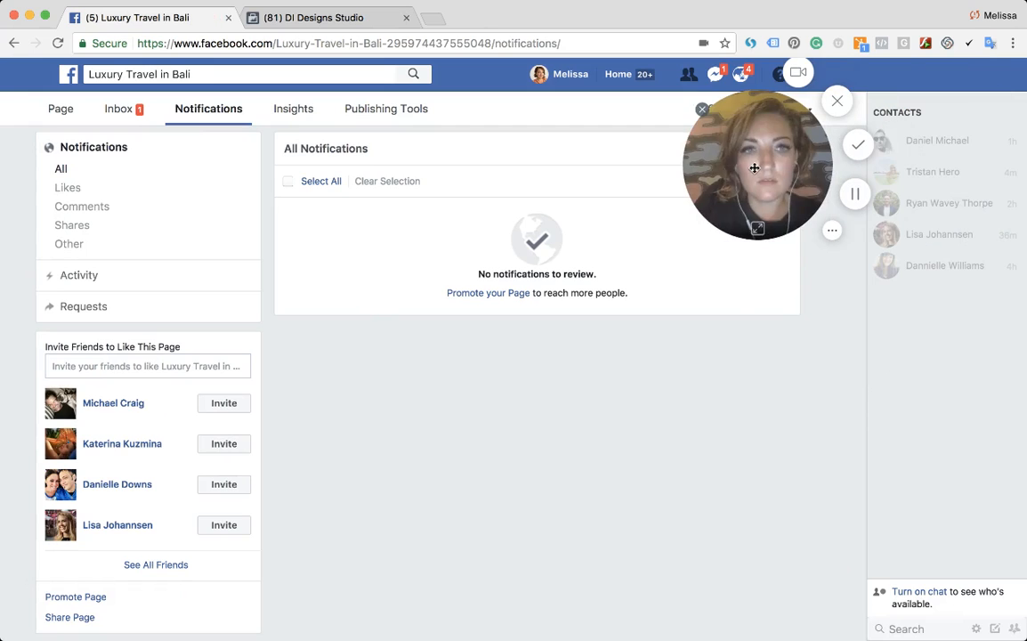
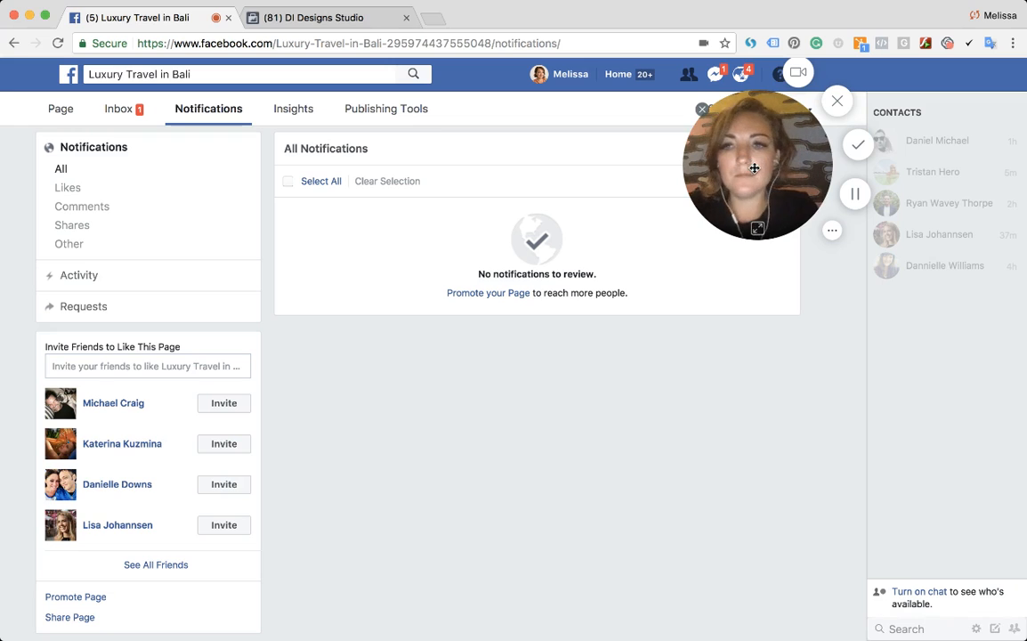
- Open the Luxury Travel in Bali page's Insights overview and scroll through its summary
click(286, 118)
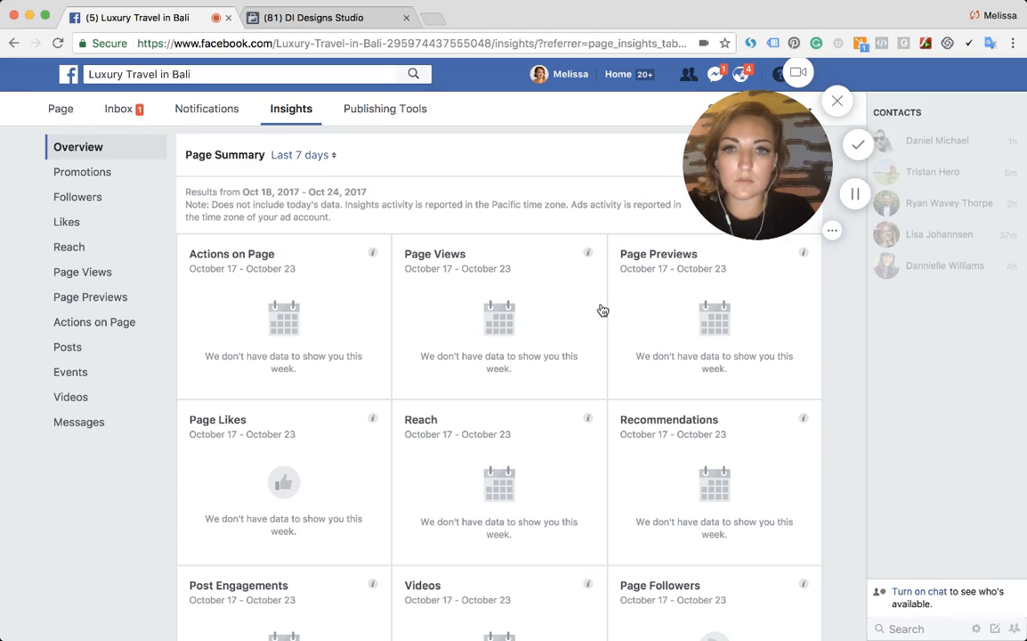
scroll(218, 419, down, 2)
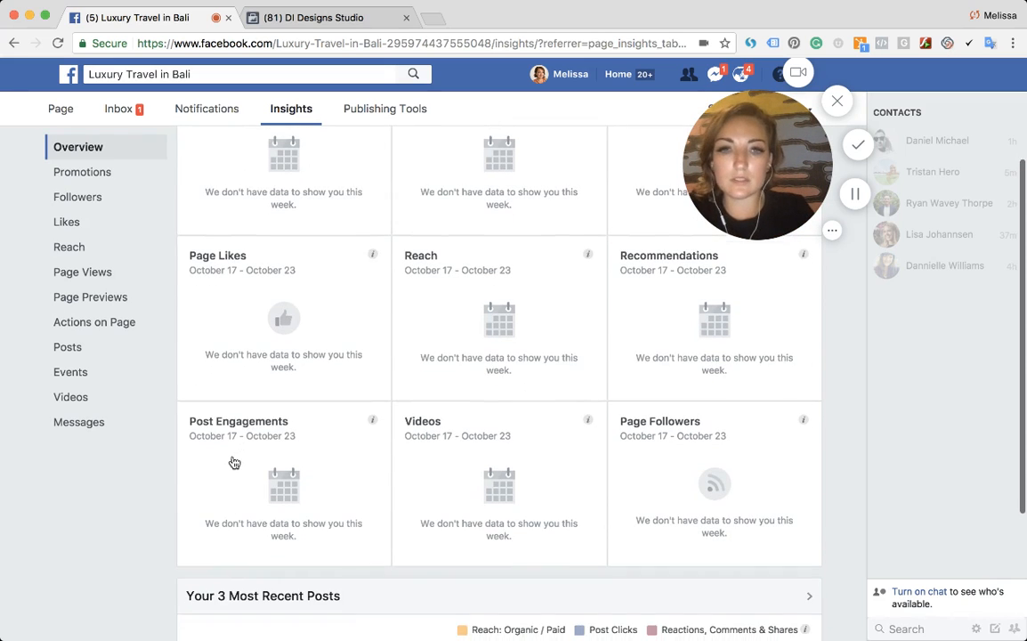
- Switch to the DI Designs Studio page and review its Insights page summary for the last 7 days
click(285, 20)
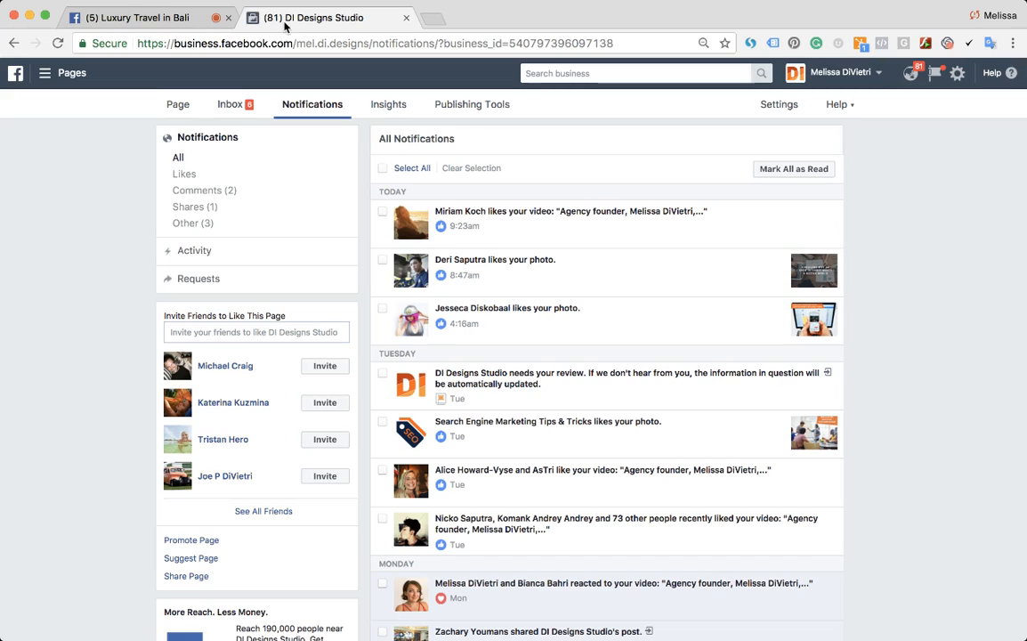
click(379, 114)
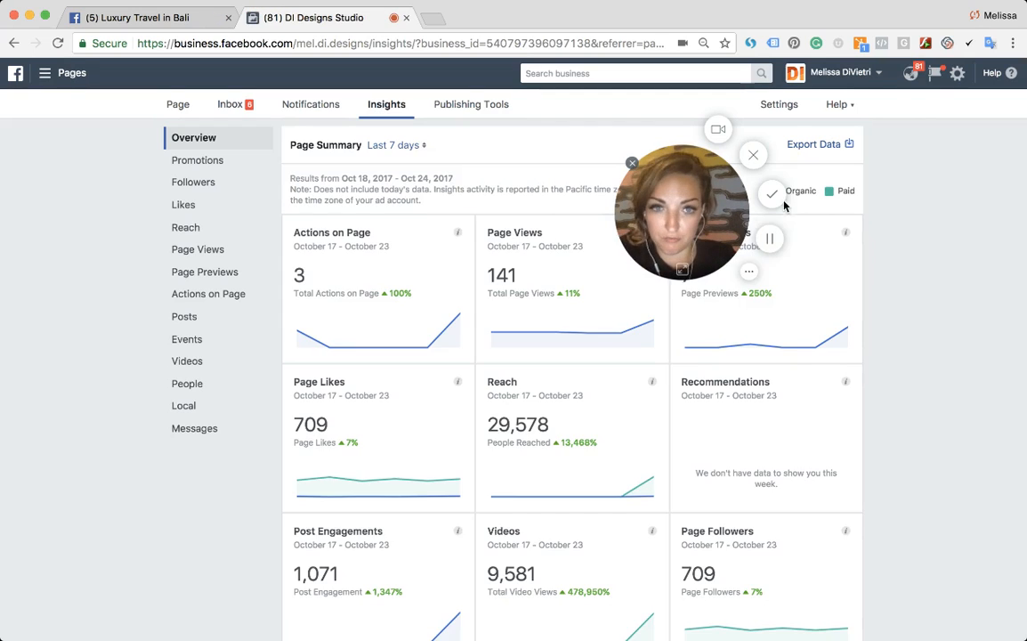
drag(704, 232, 875, 152)
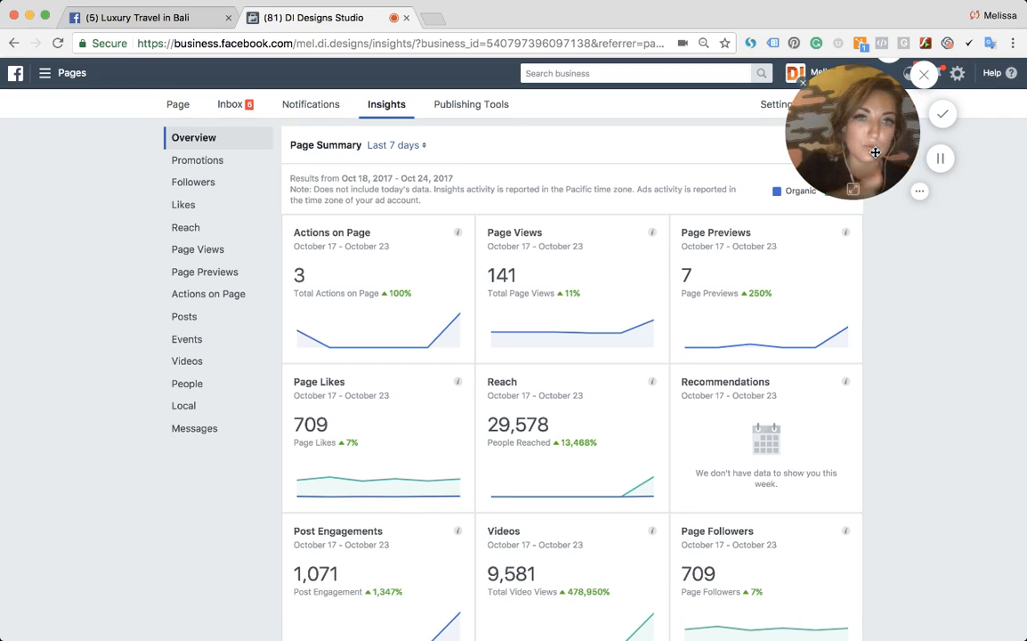
click(411, 153)
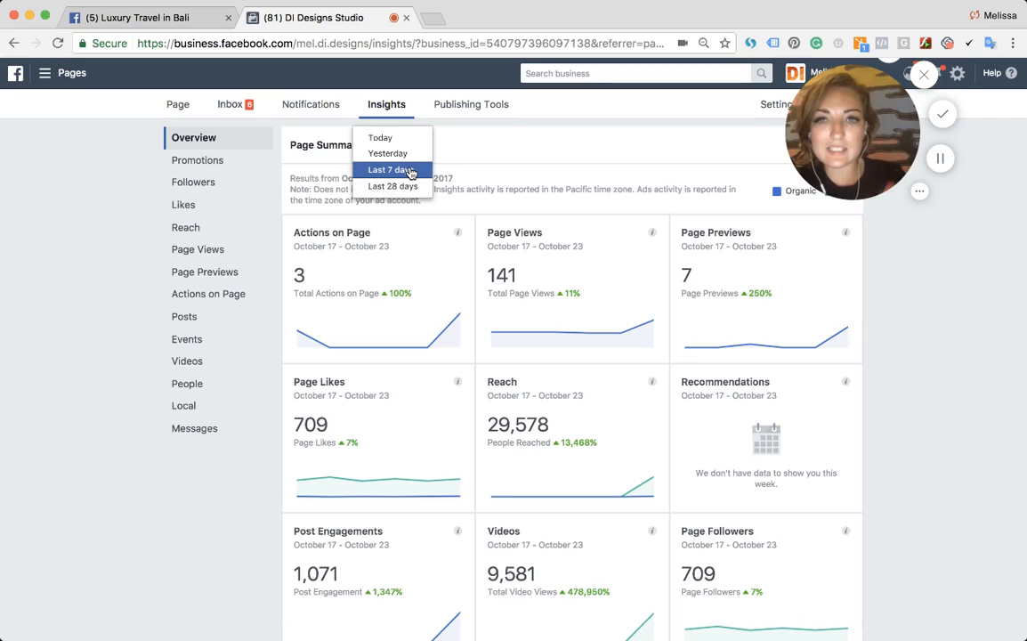
click(411, 172)
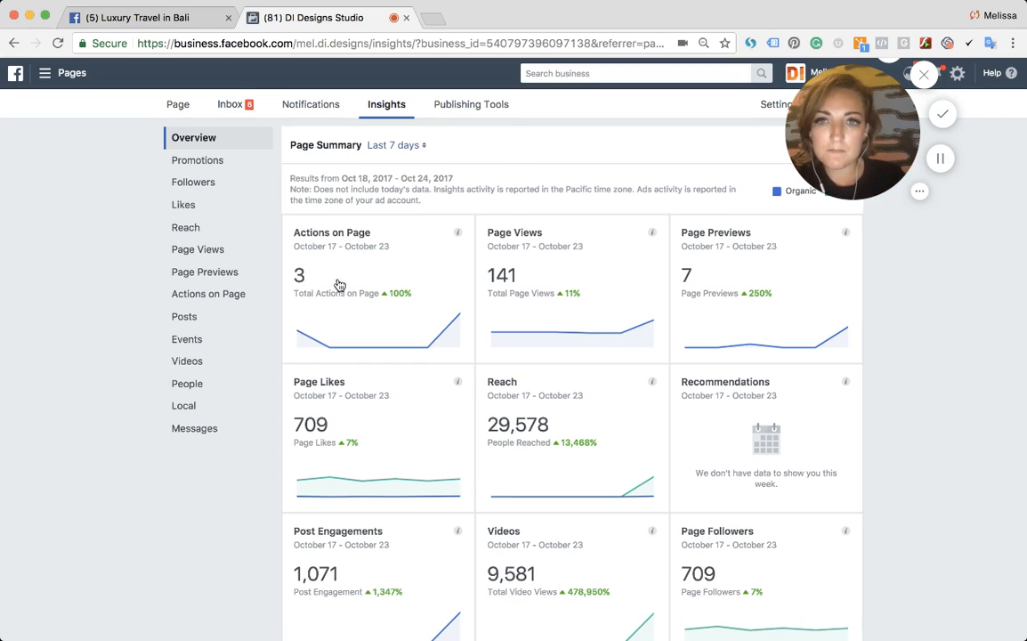
scroll(368, 298, down, 1)
scroll(368, 299, up, 1)
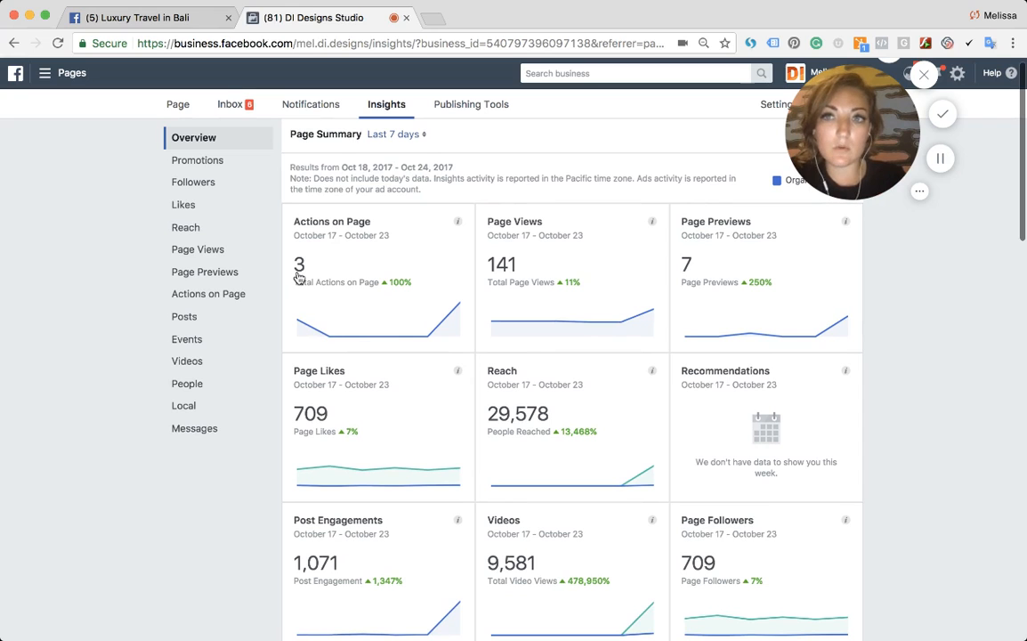
- Return to the Luxury Travel in Bali tab and open the page's home view
click(167, 17)
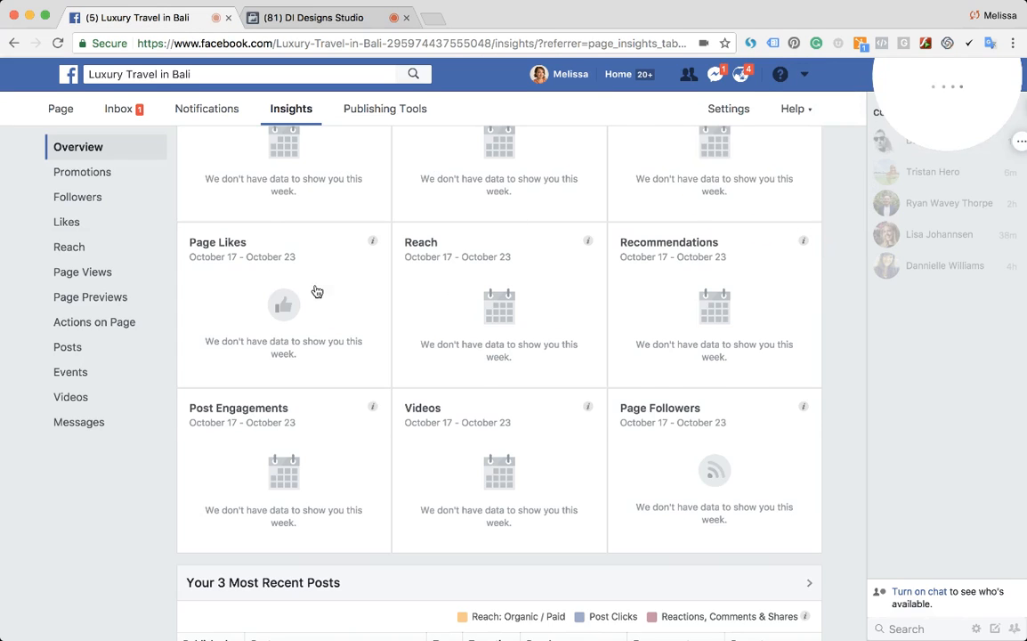
scroll(317, 290, up, 3)
click(60, 111)
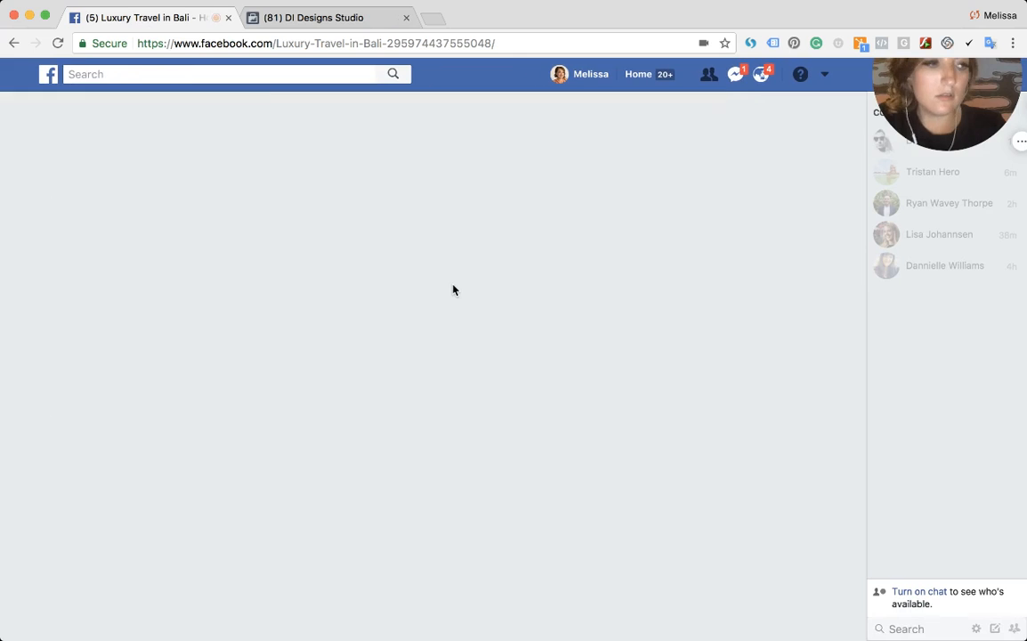
click(671, 392)
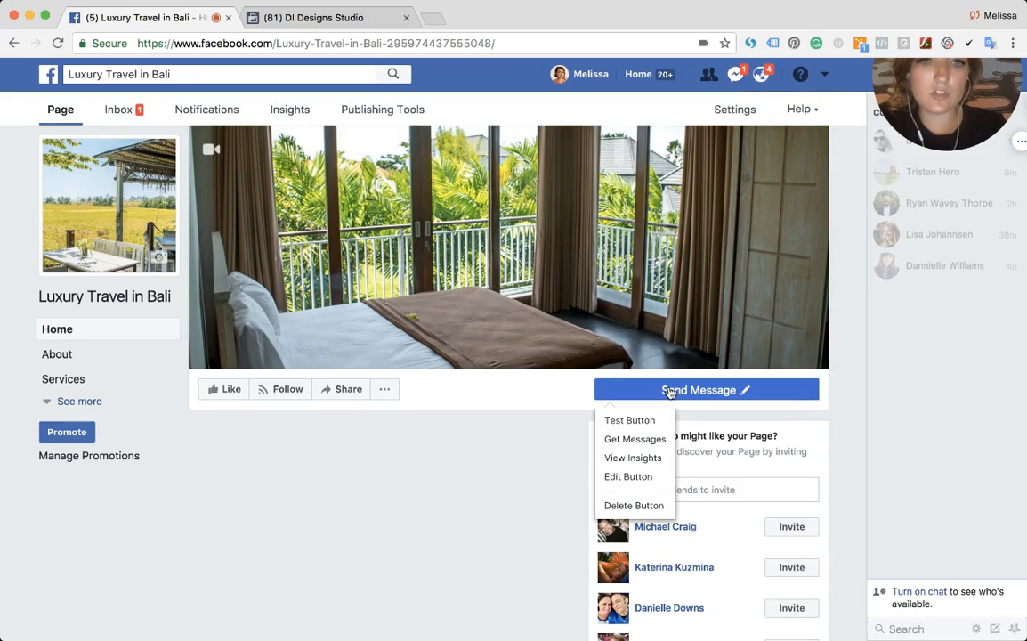
- Examine the DI Designs Studio Insights overview cards and its recent promotions list
click(275, 17)
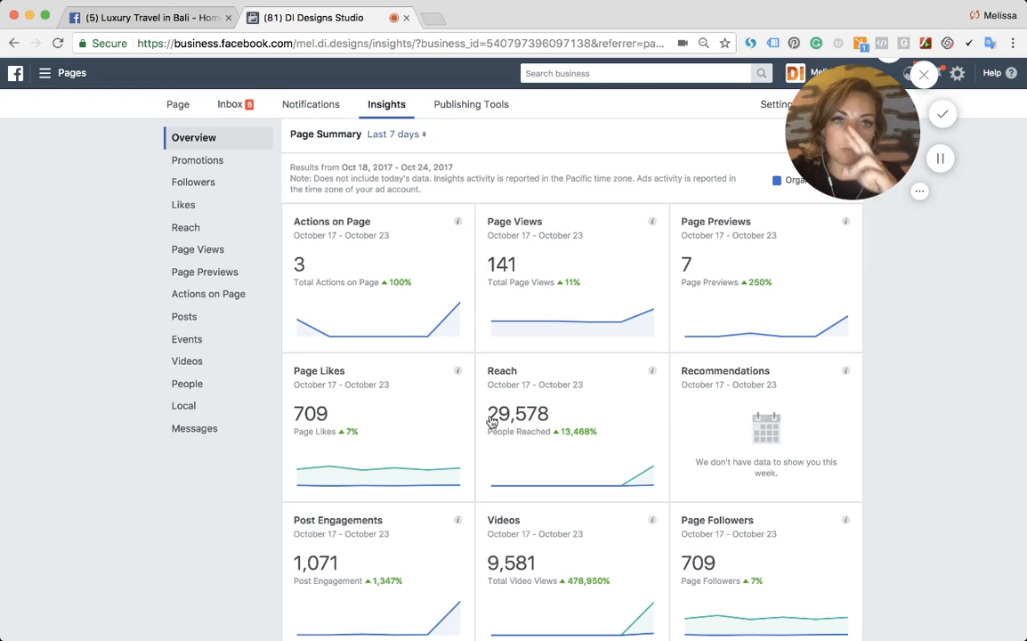
scroll(431, 412, down, 3)
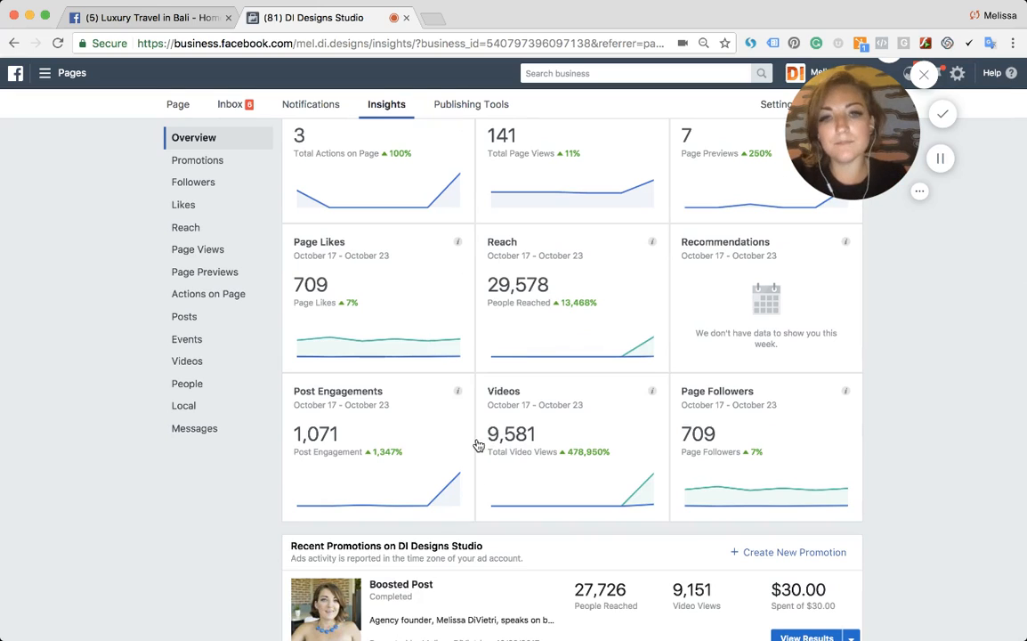
scroll(508, 449, down, 1)
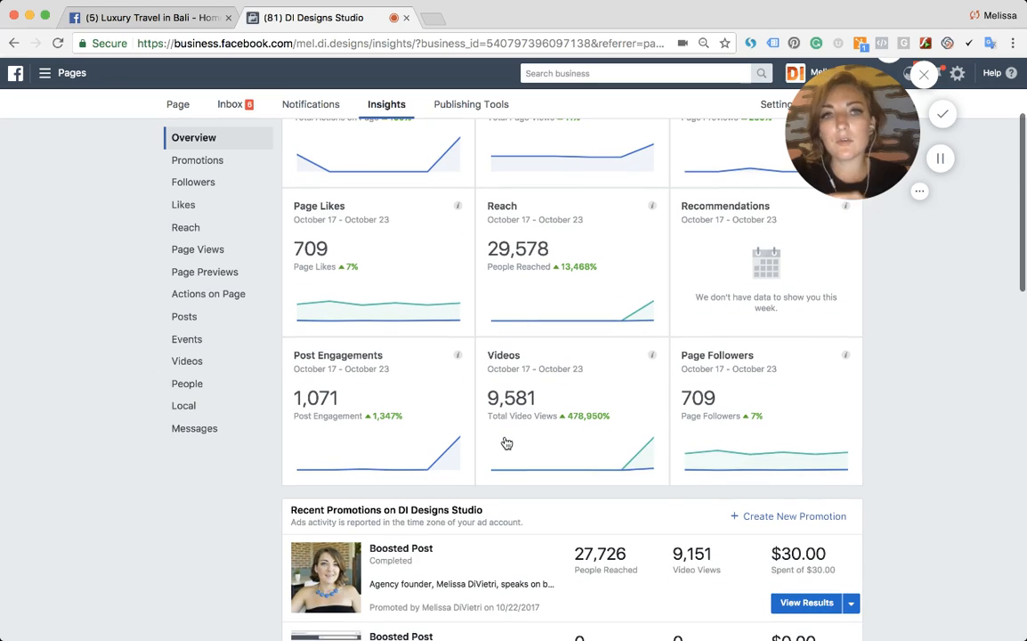
mouse_move(566, 425)
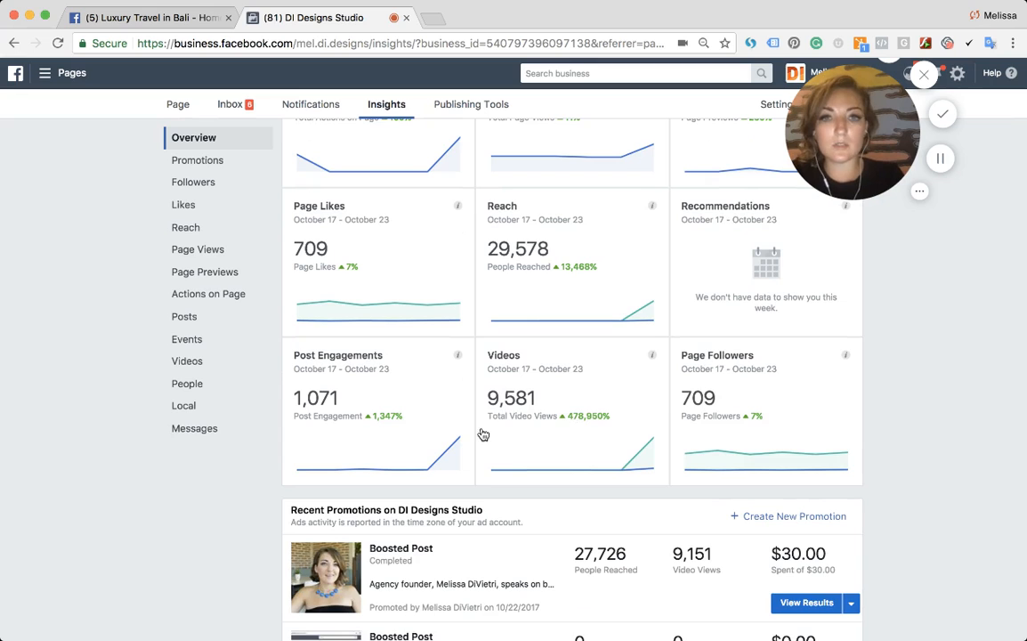
scroll(602, 428, down, 2)
scroll(604, 430, down, 2)
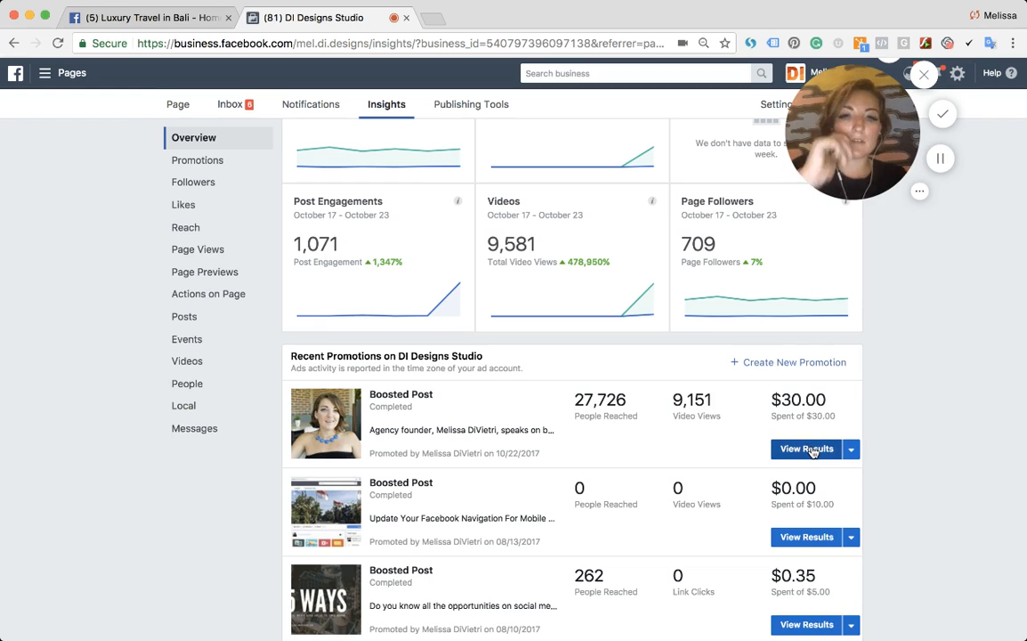
scroll(808, 448, down, 2)
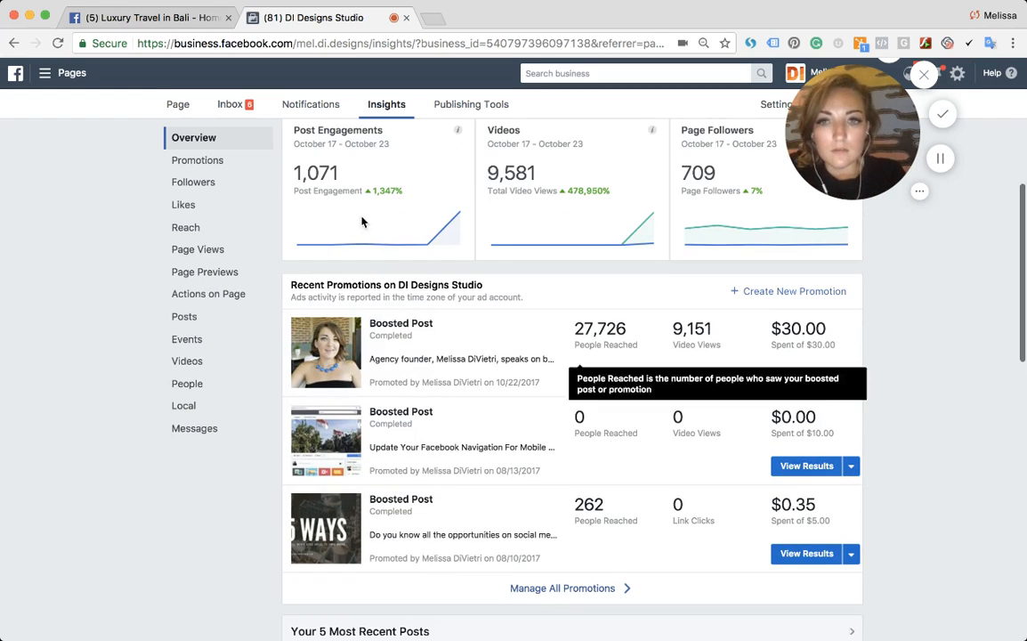
- Back on Luxury Travel in Bali, expand the page's sidebar sections and scroll through its posts
click(167, 21)
scroll(367, 417, down, 1)
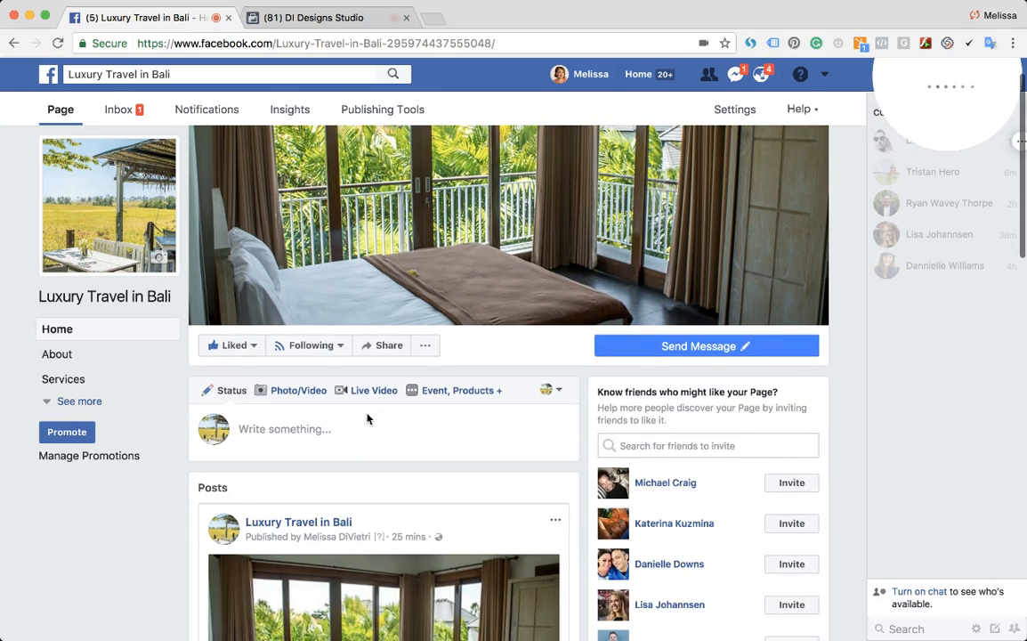
scroll(367, 417, up, 1)
drag(935, 134, 842, 183)
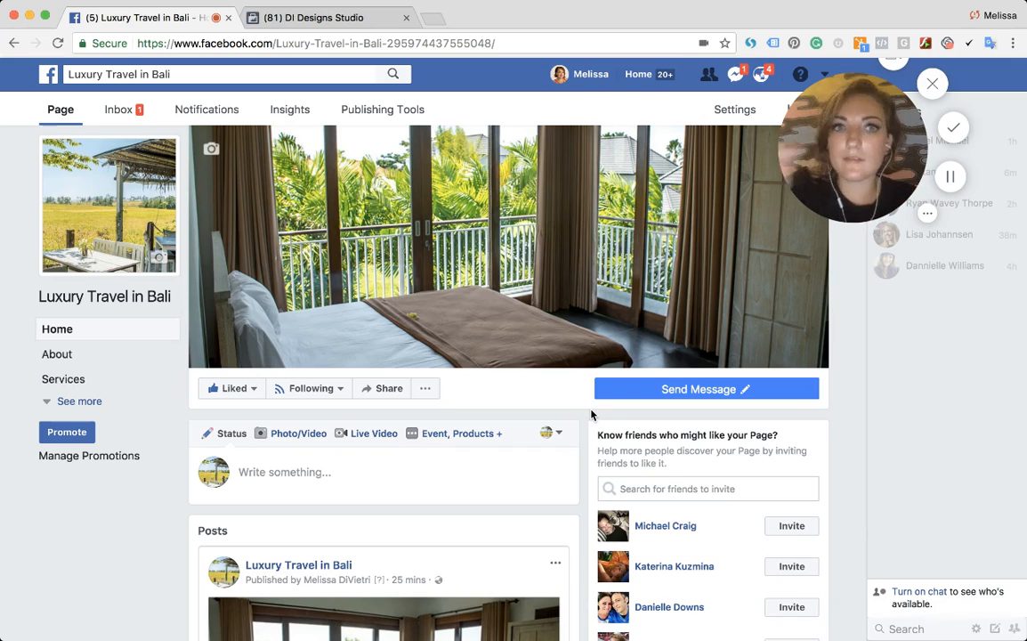
click(79, 401)
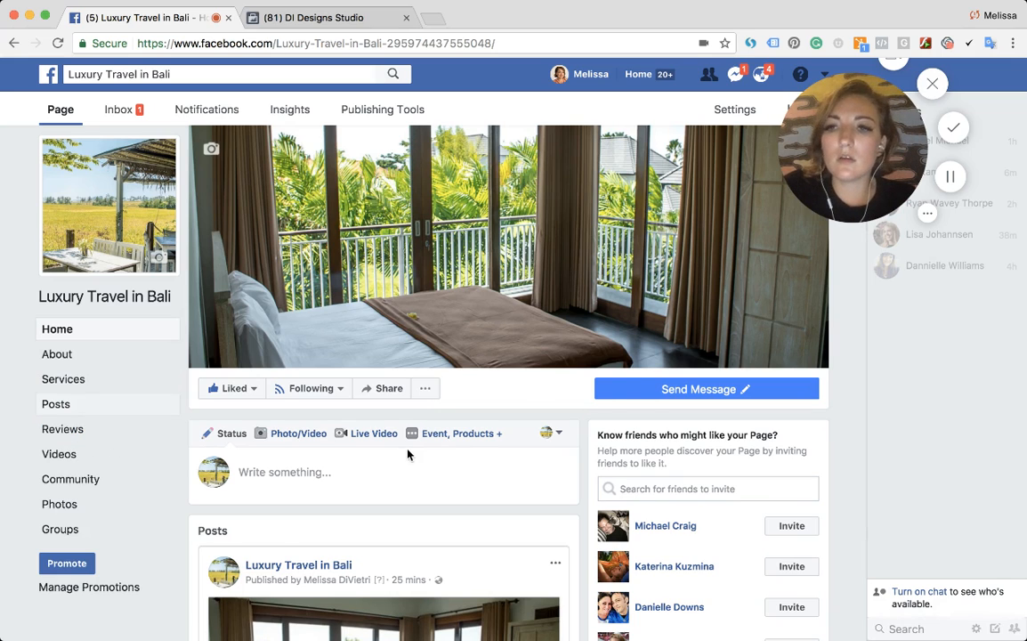
scroll(410, 452, down, 3)
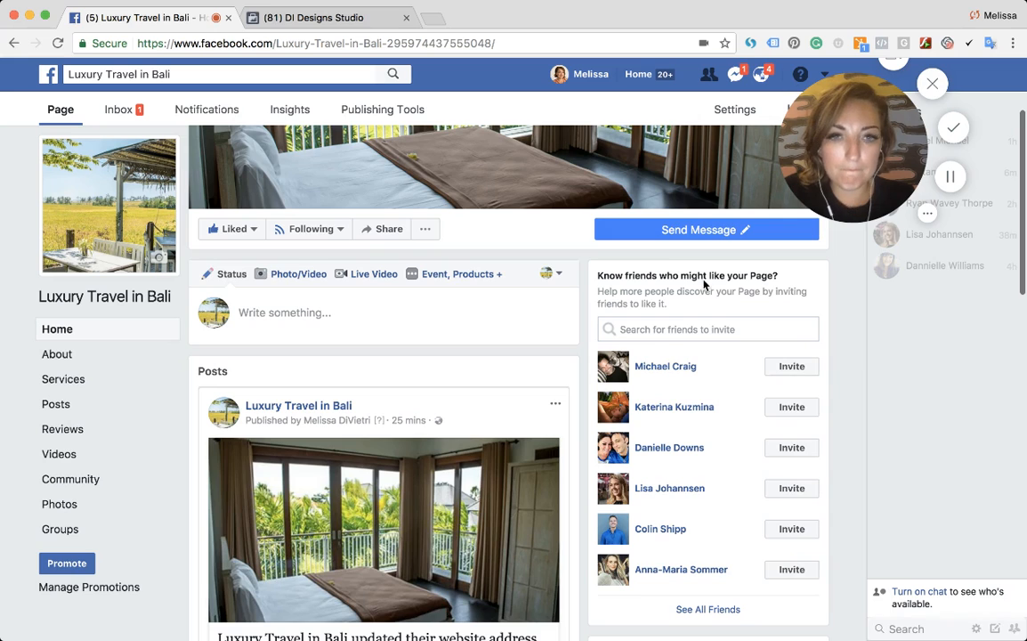
scroll(669, 350, down, 3)
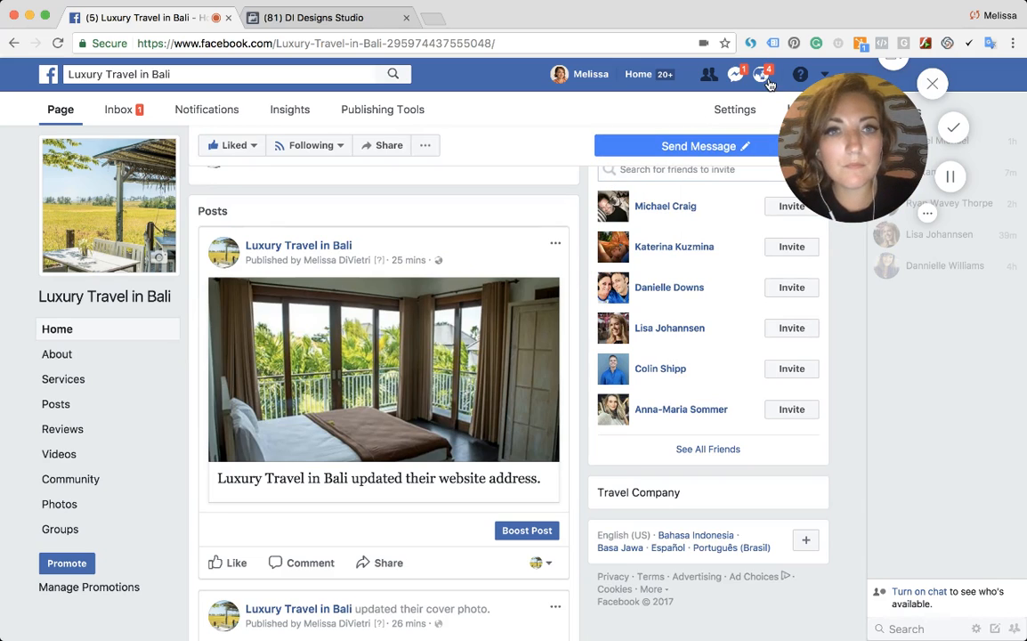
scroll(254, 357, down, 3)
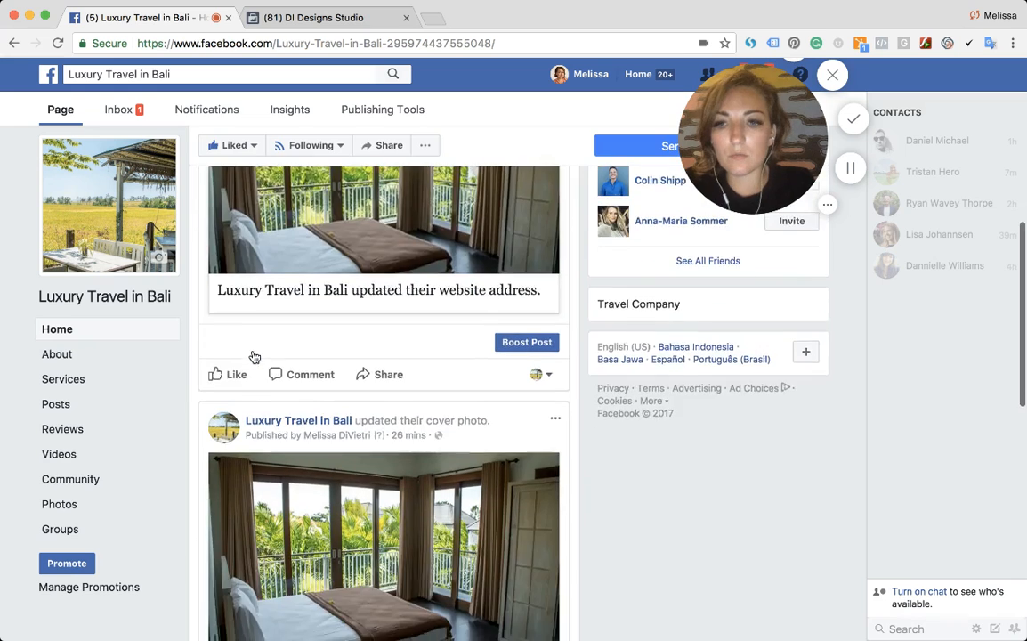
scroll(255, 357, up, 10)
- Open the page's Live Video broadcast setup from the post composer and close it without going live
click(285, 469)
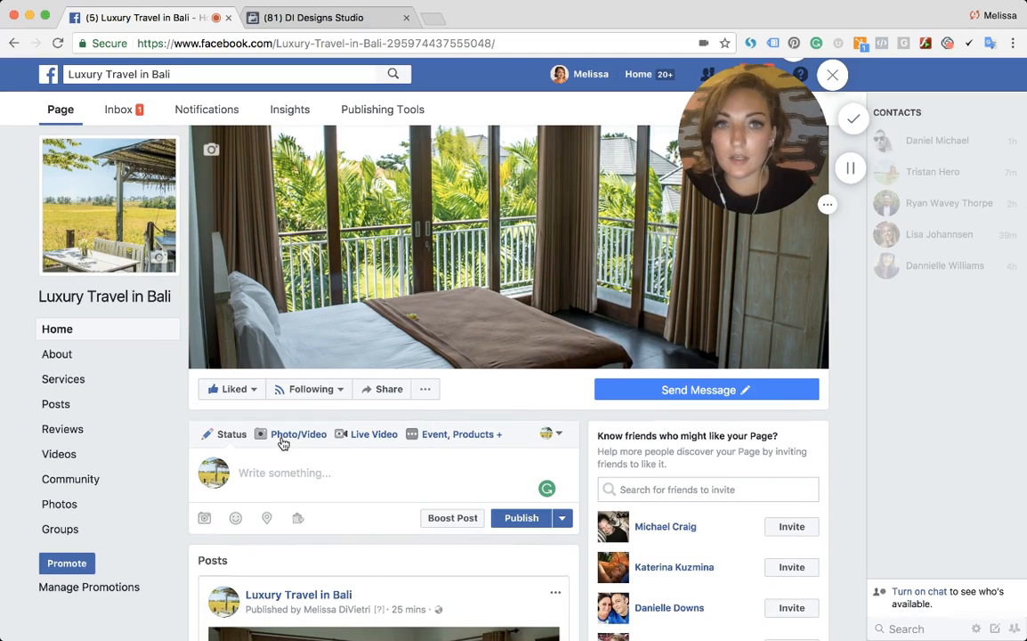
click(357, 439)
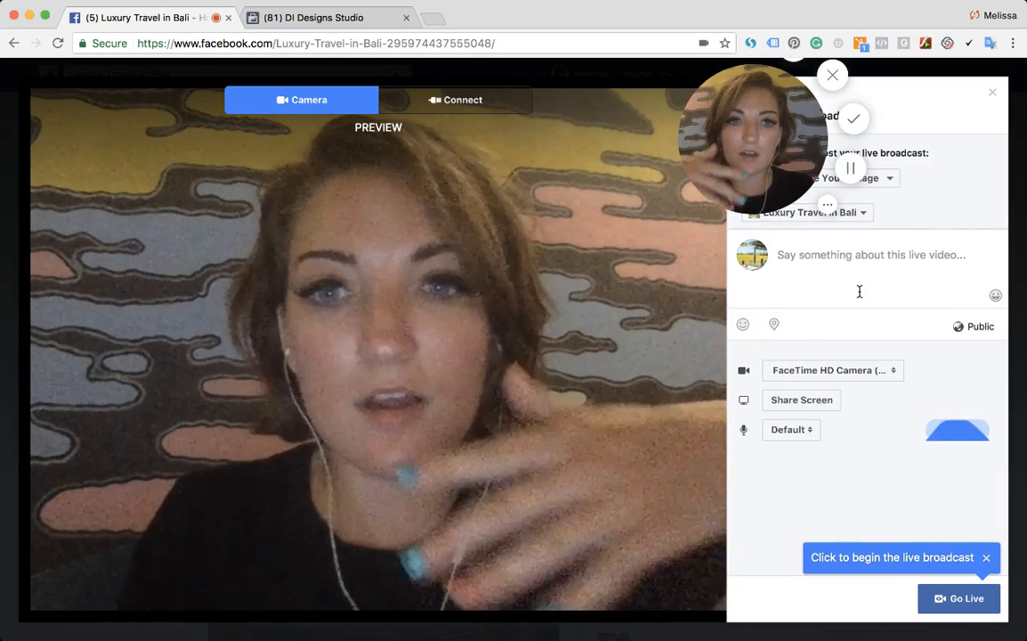
click(848, 264)
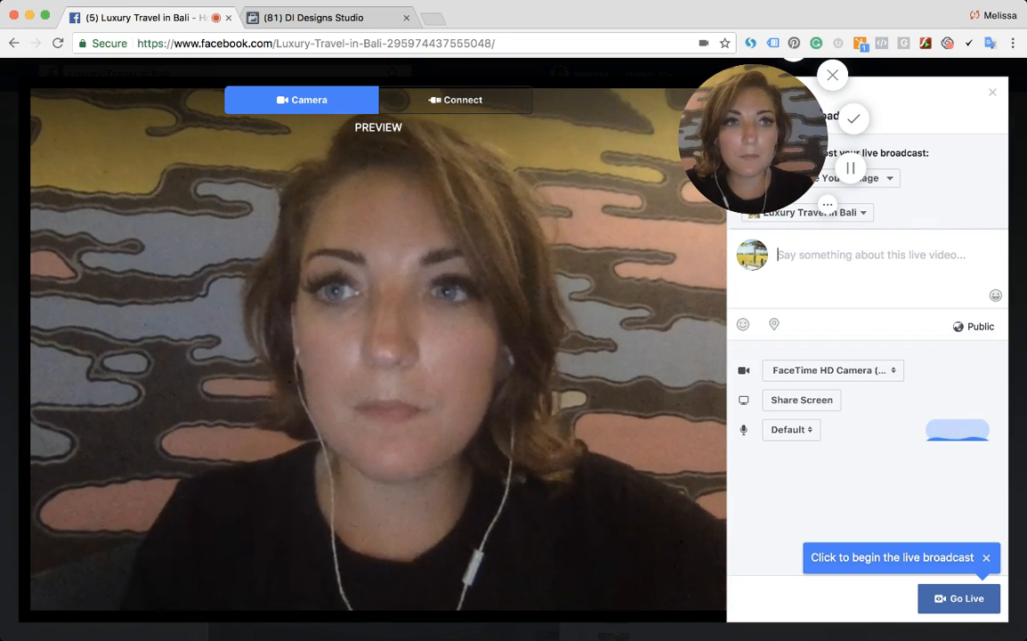
click(991, 93)
- Browse the post composer's Event, Products, Status and Photo/Video options on the Luxury Travel in Bali page
scroll(557, 396, down, 3)
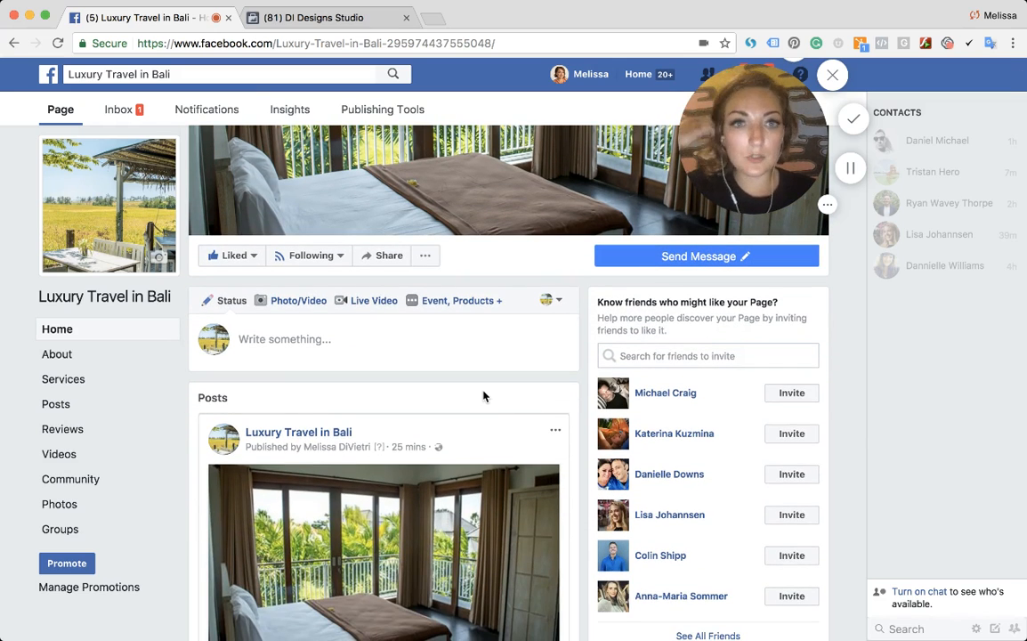
click(442, 307)
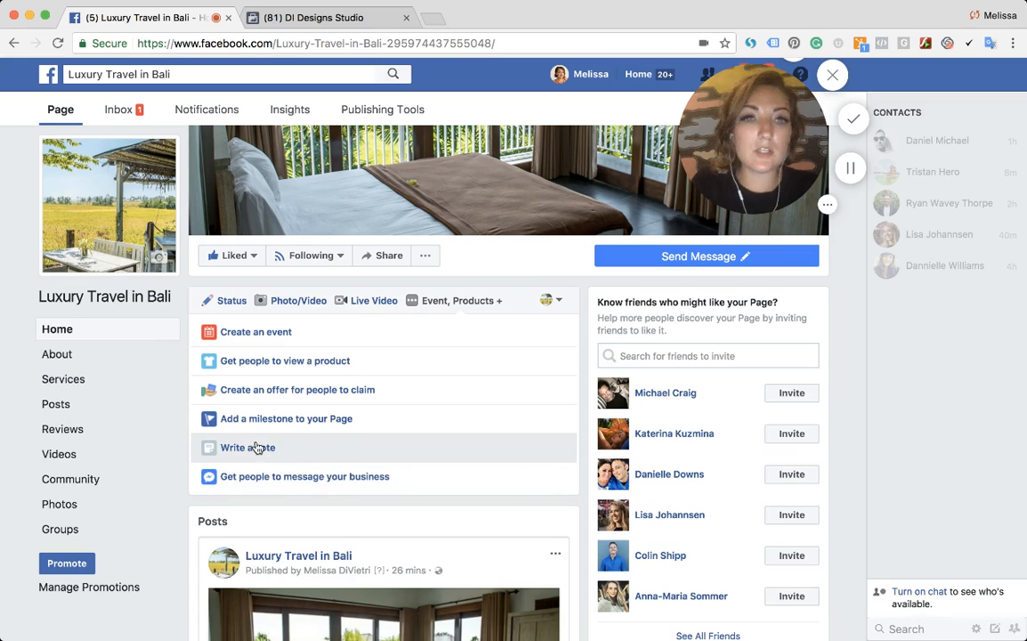
click(234, 301)
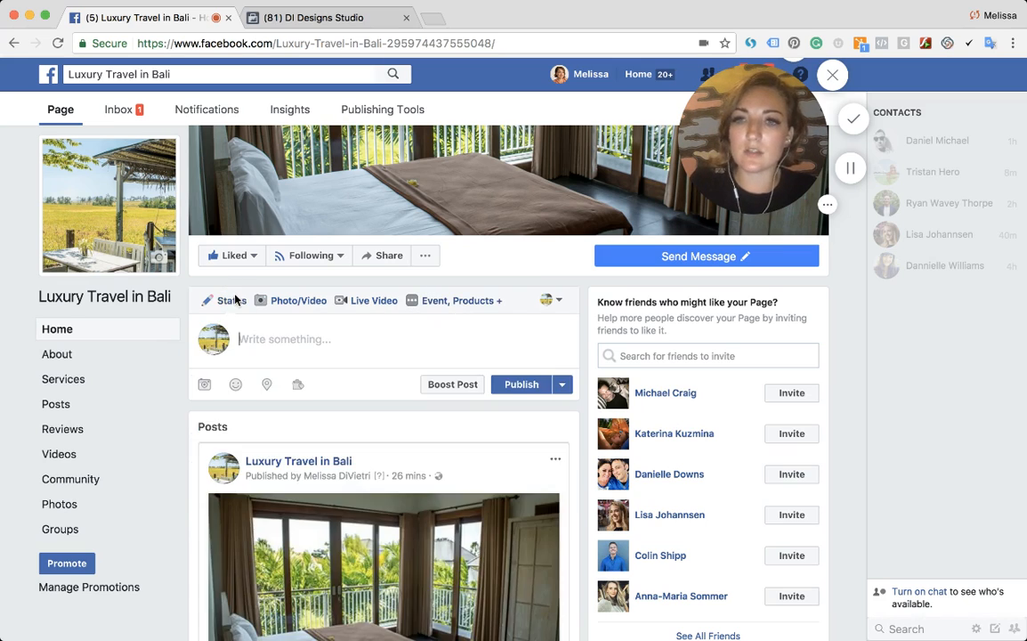
click(281, 304)
scroll(317, 382, down, 2)
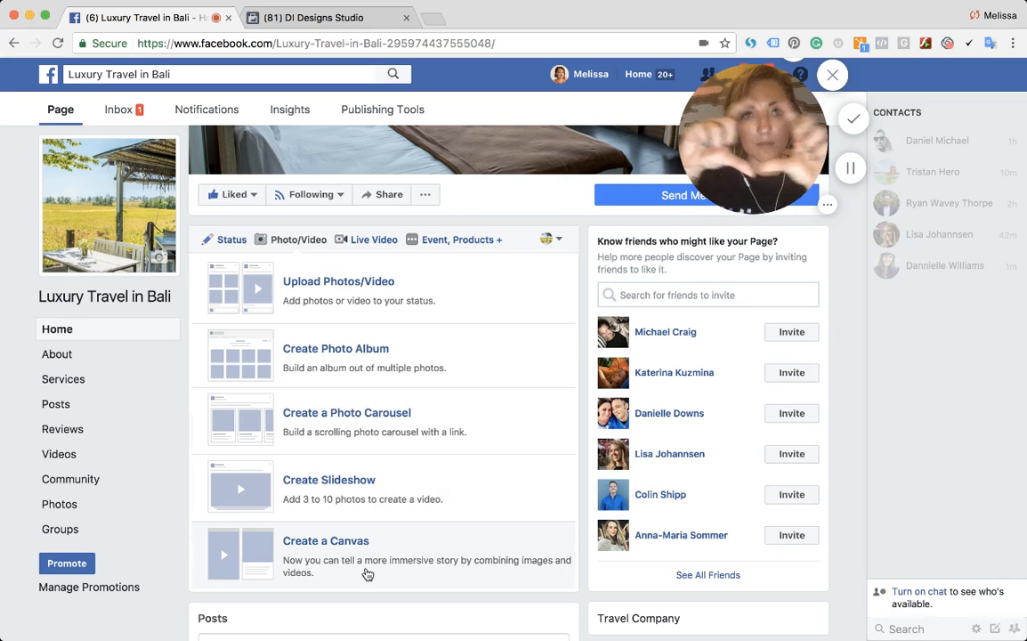
- Upload a coastal cliff photo and caption it 'Beyond excited to launch our travel company that assists with providing recommendations for those traveling to Bali, Indonesia.'
click(299, 298)
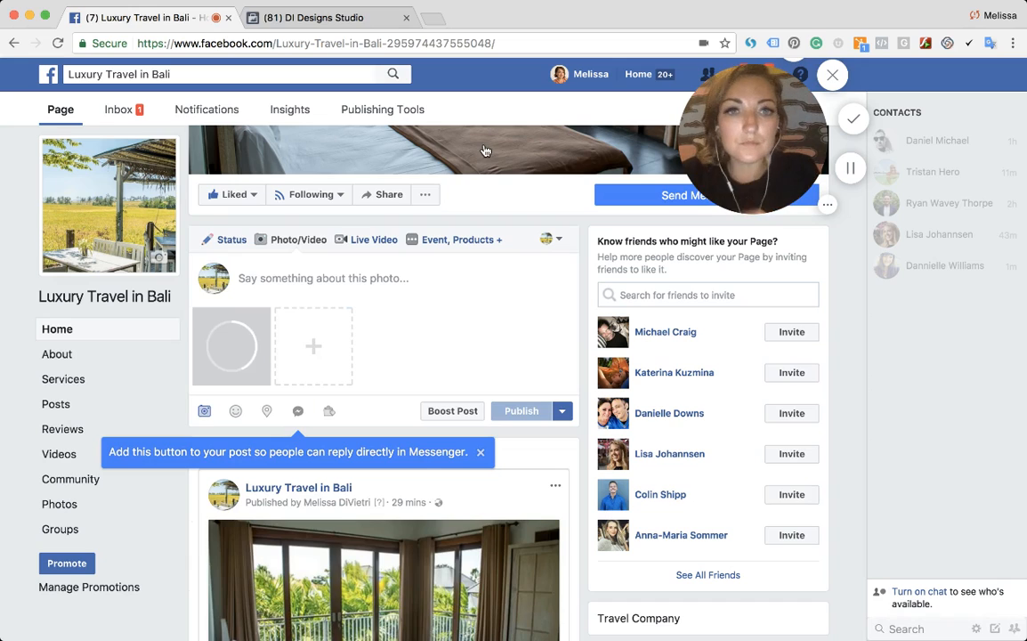
click(397, 278)
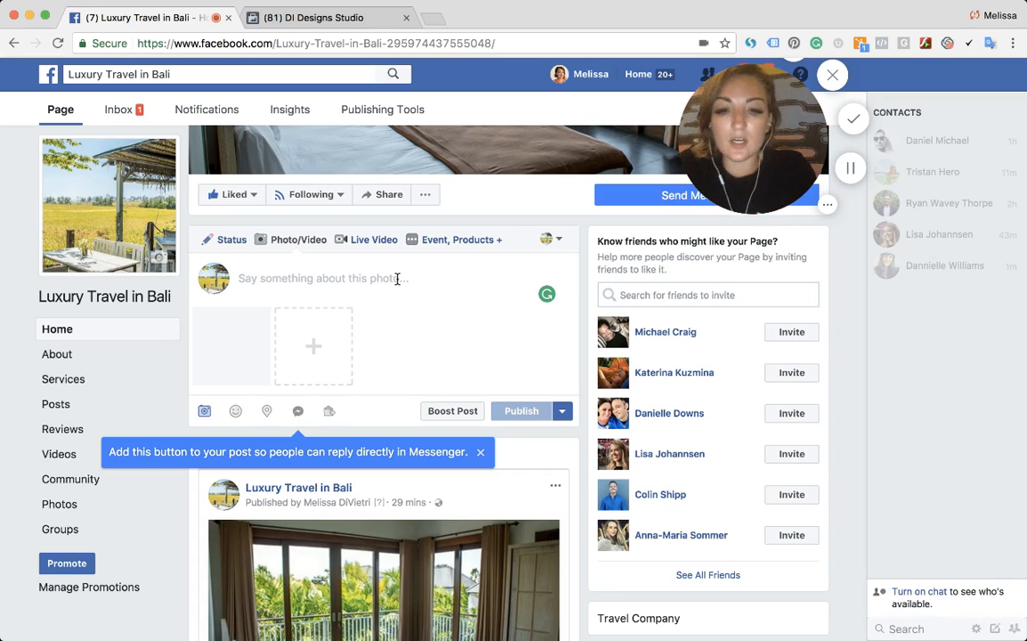
text(Beyond exci)
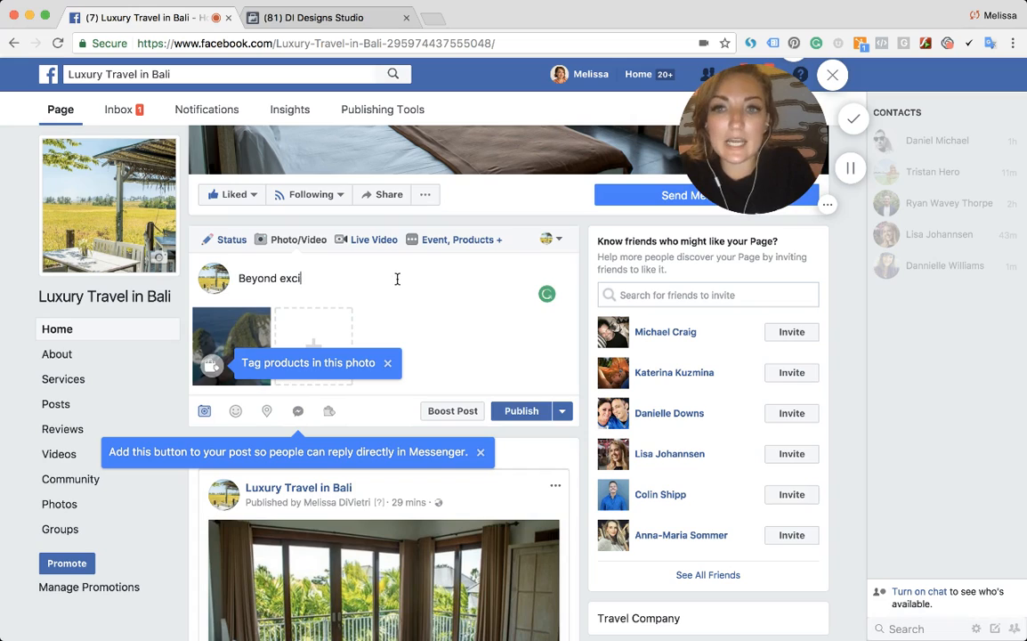
text(ted to launch)
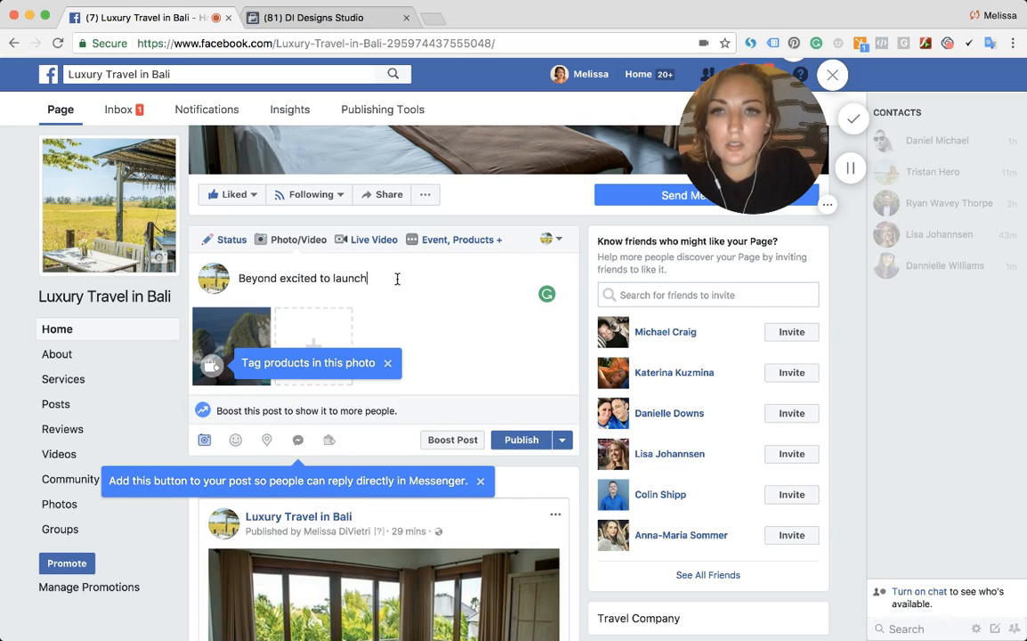
text( thi)
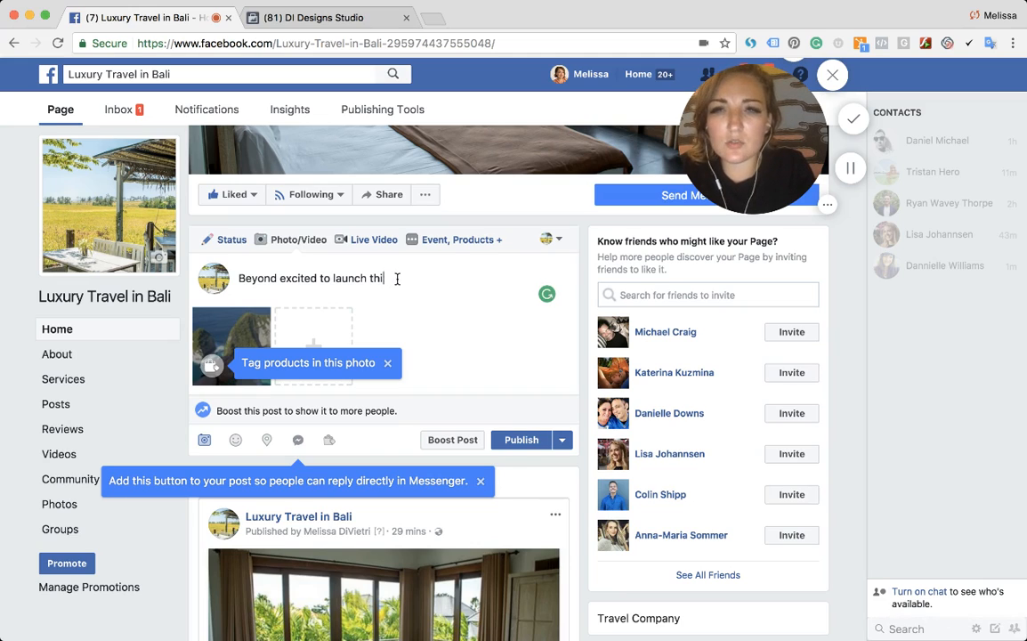
key(BackSpace)
key(BackSpace)
key(BackSpace)
text(our travel com)
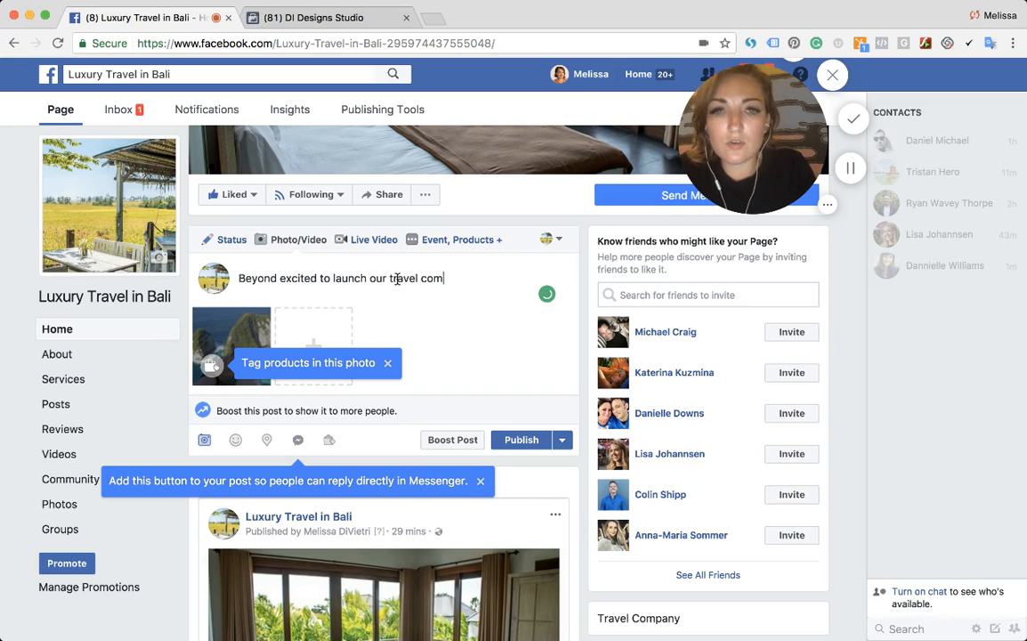
text(pany that assist)
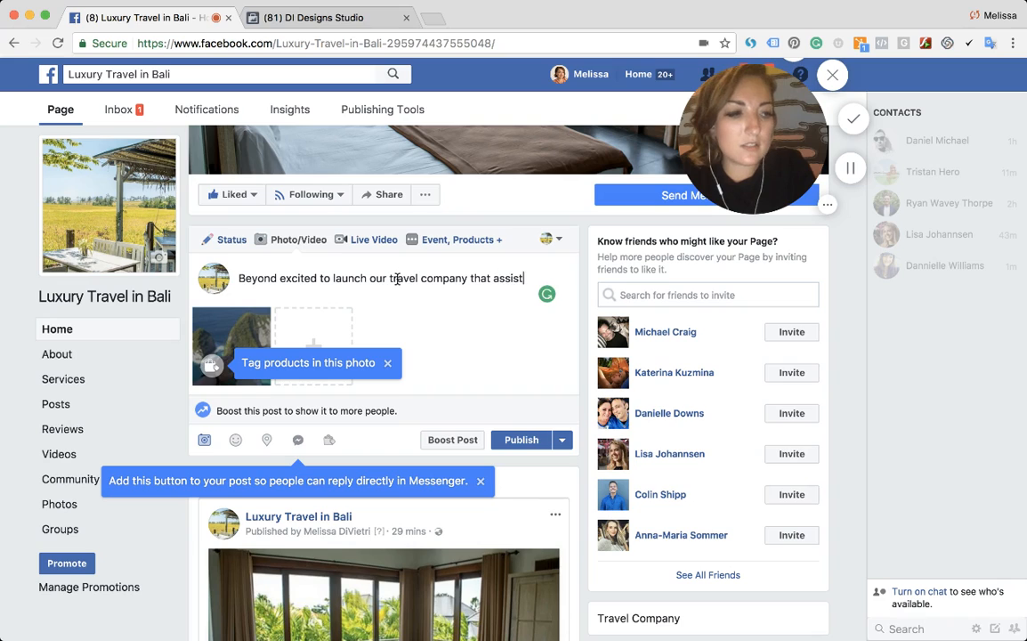
text(s )
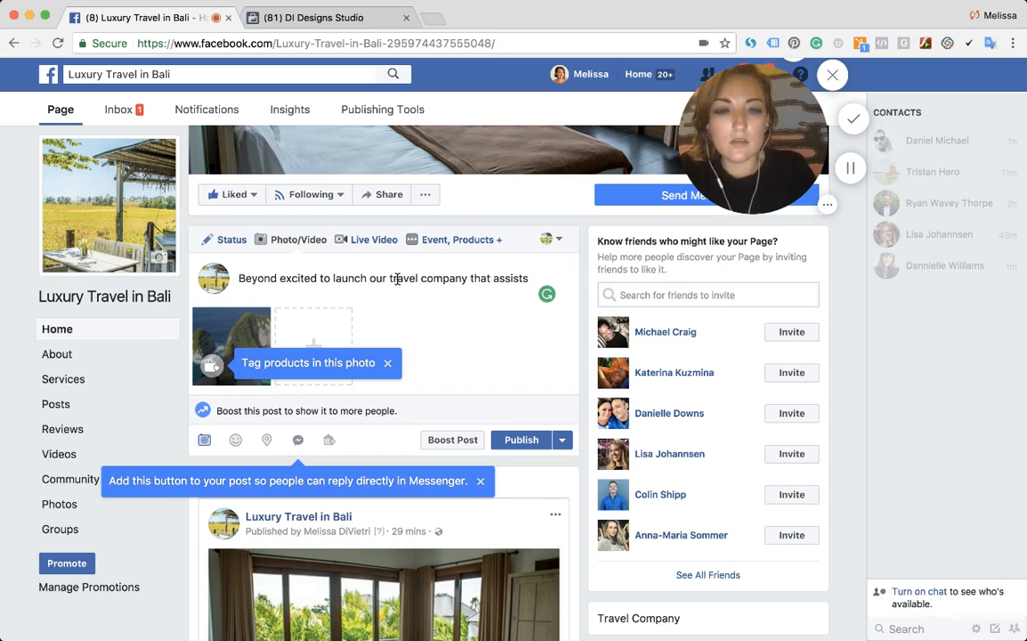
text(with p)
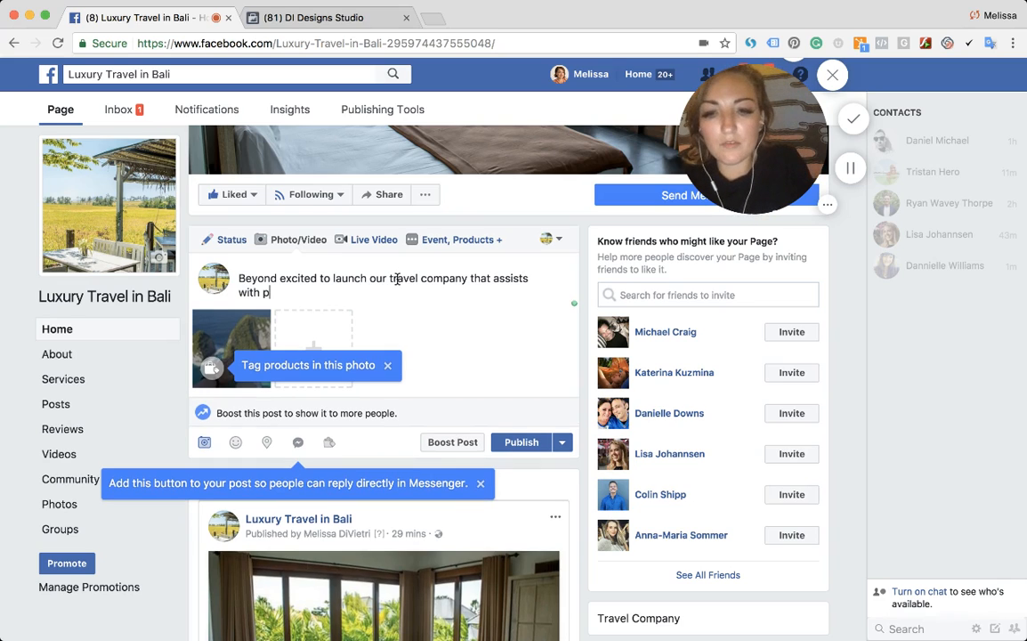
text(roviding rec)
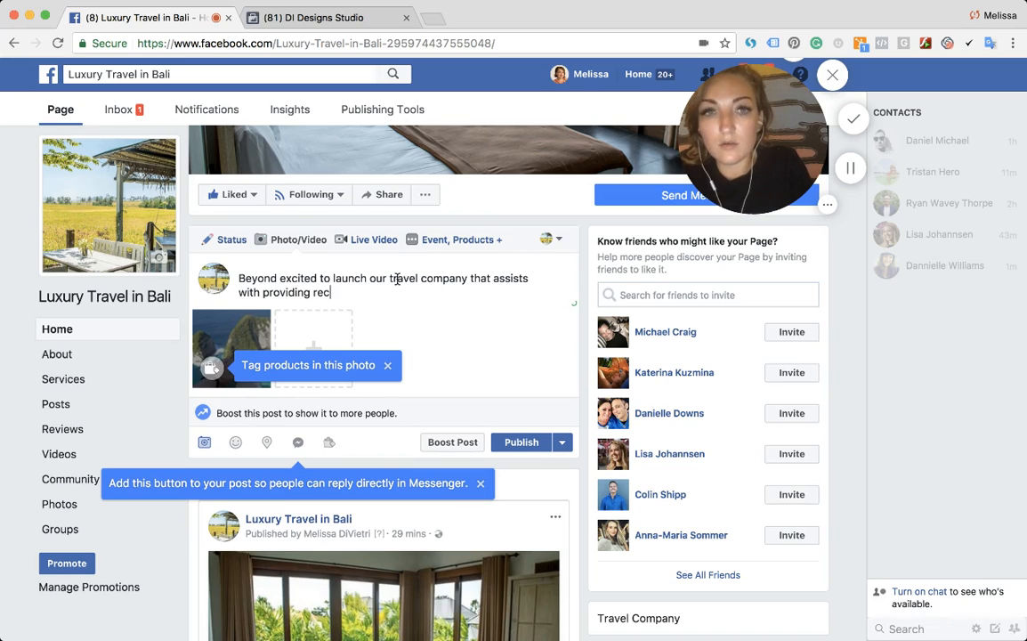
text(ommendations for tho)
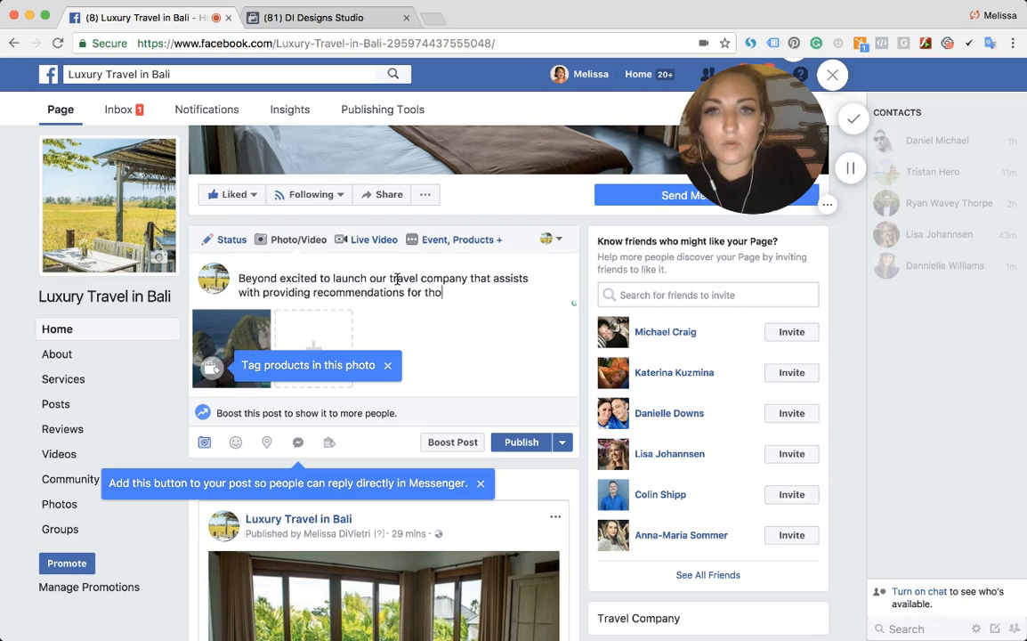
text(se traveling to Bali, Indonesia.)
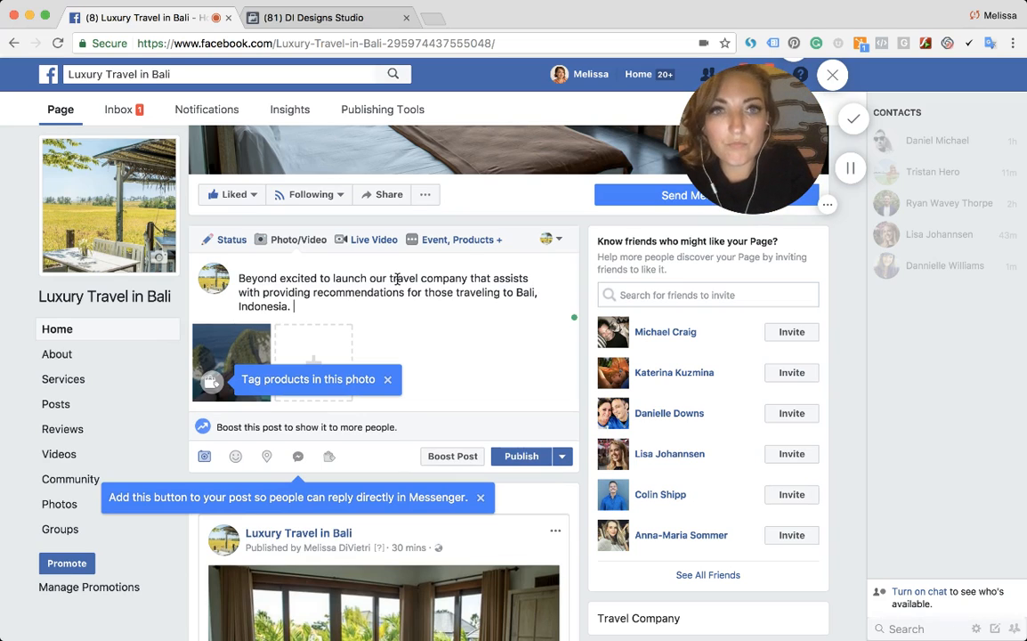
text( Enjoy the ")
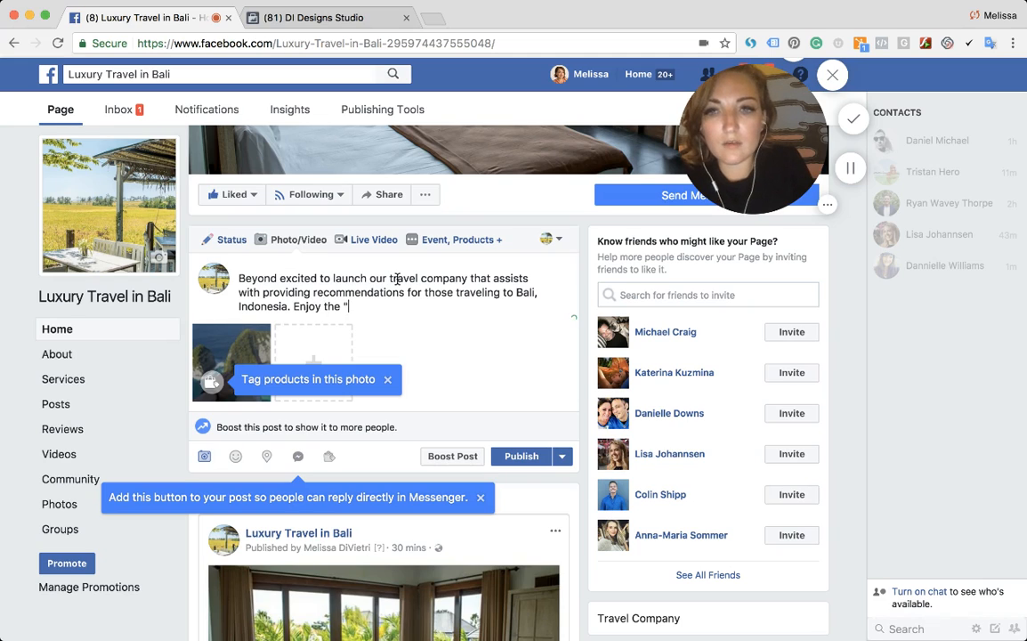
text(Island of )
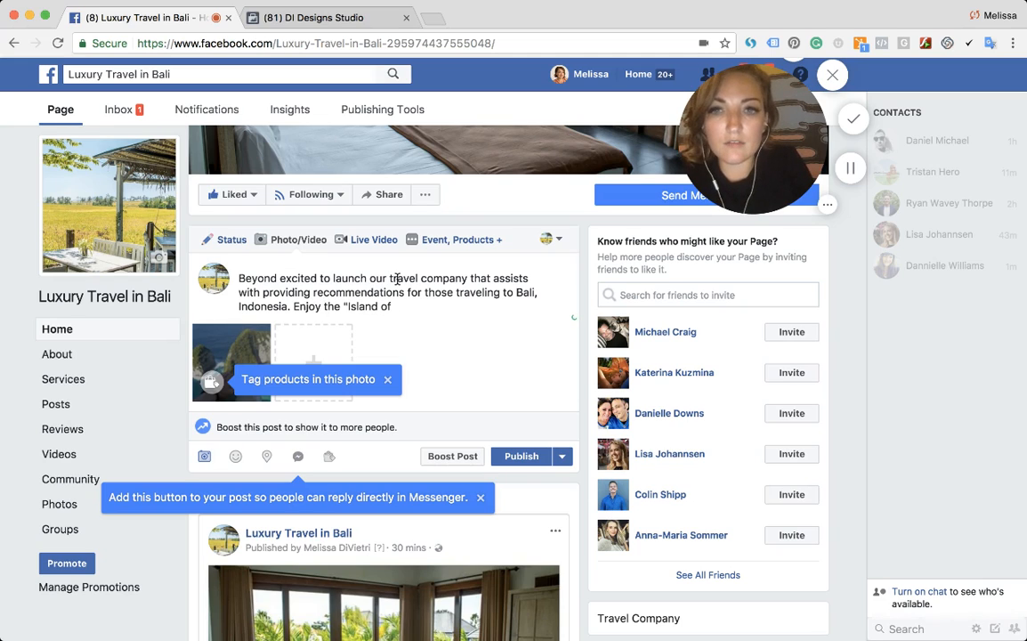
text(The Gods)
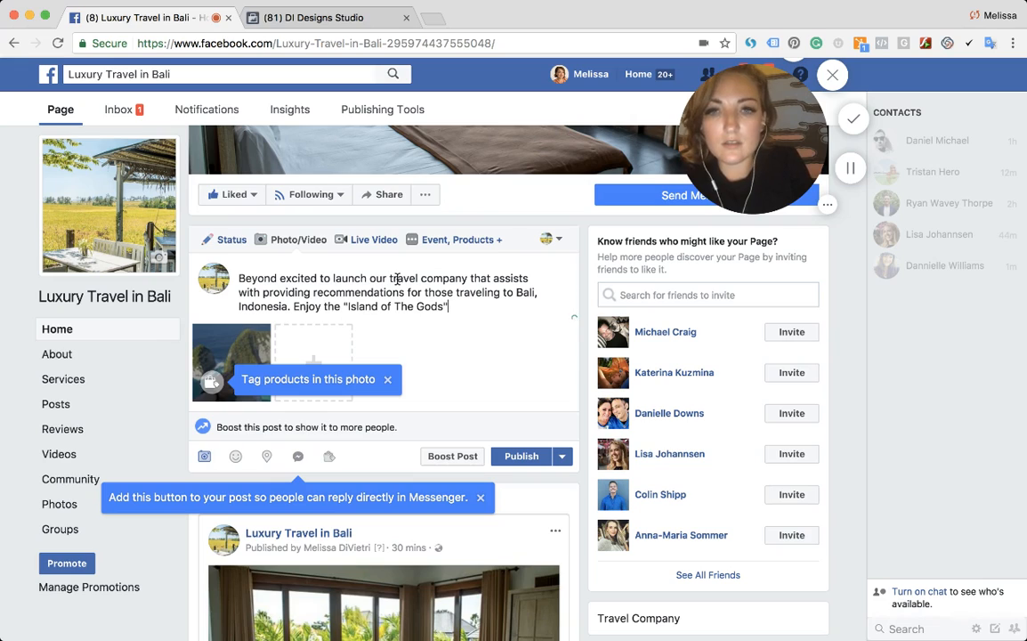
text(" in the most luxur)
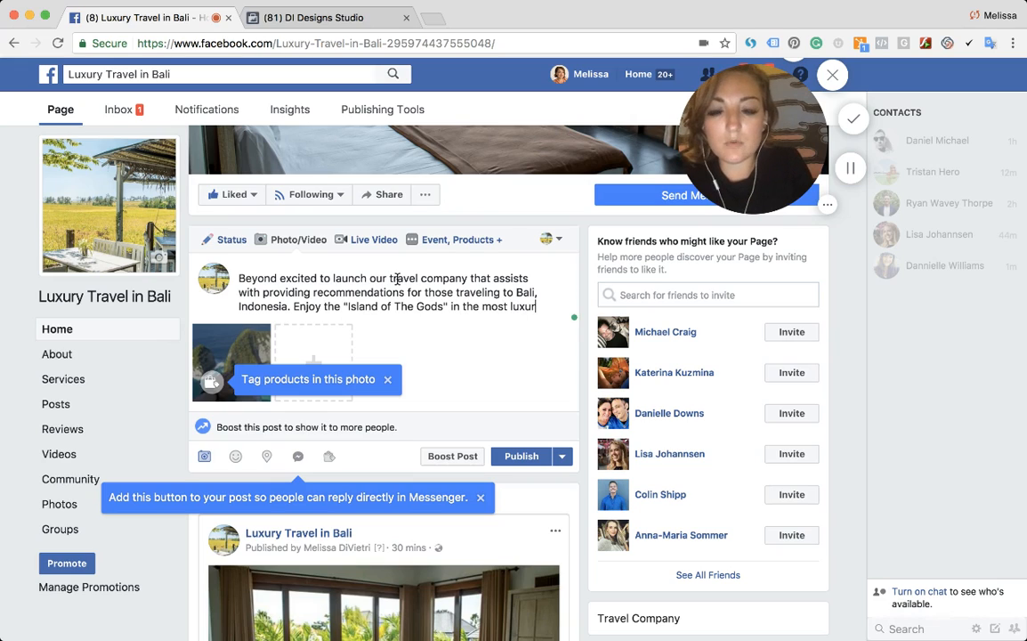
text(ious way pos)
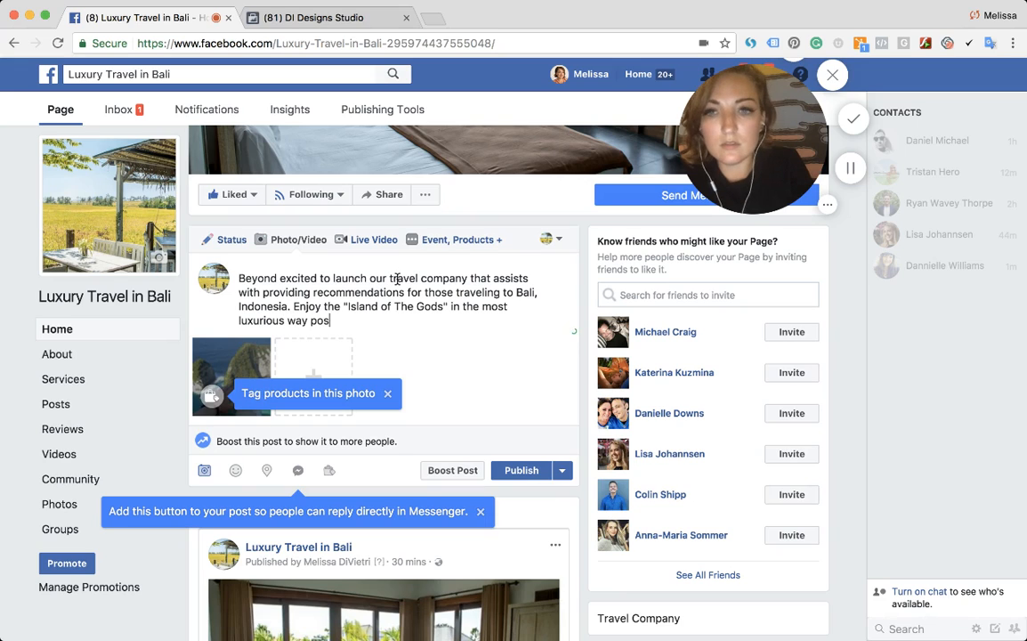
text(sible. S)
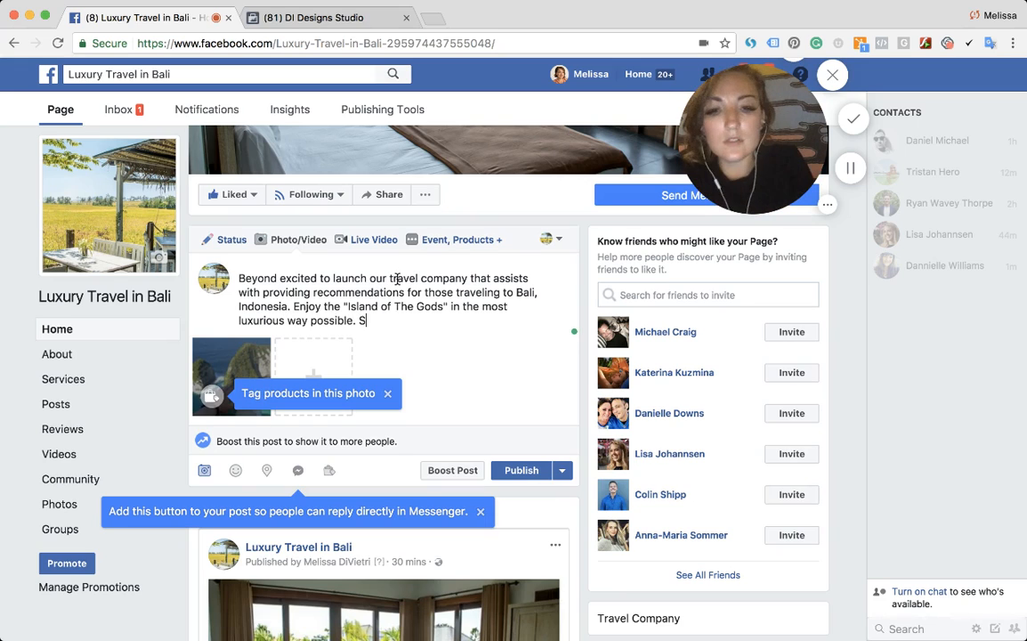
text(end us your feedback on )
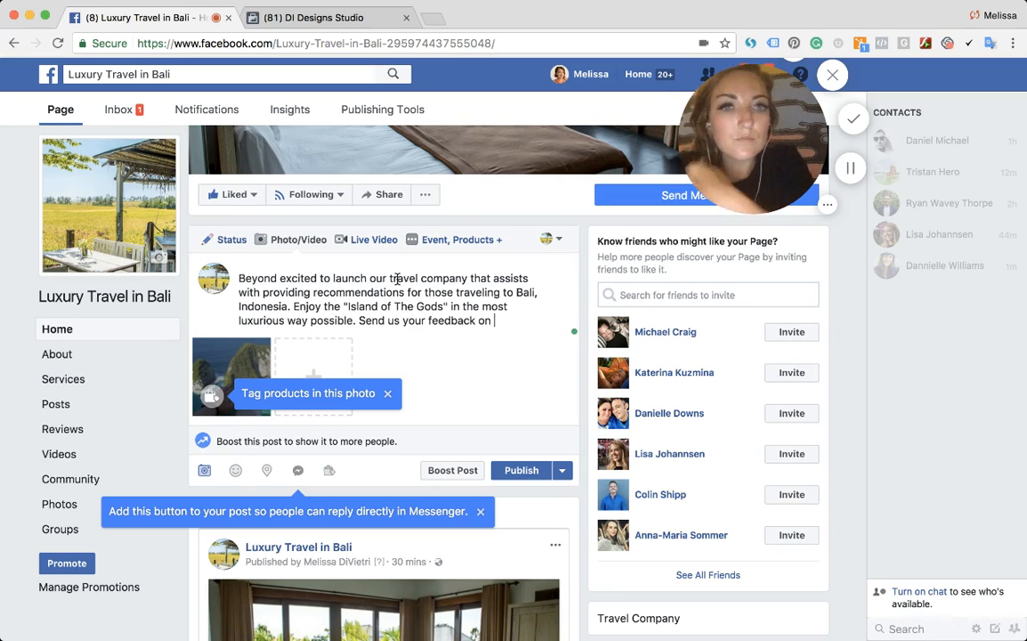
text(ourse)
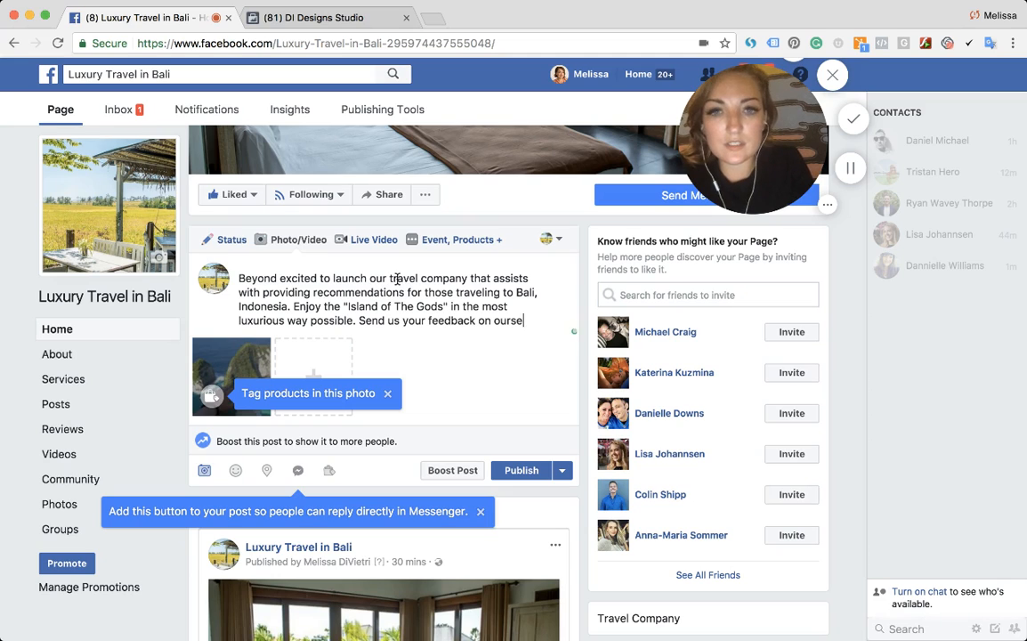
- Add 'Send us your feedback on our services, with a comment / like' to the caption
key(BackSpace)
key(BackSpace)
text(services, with )
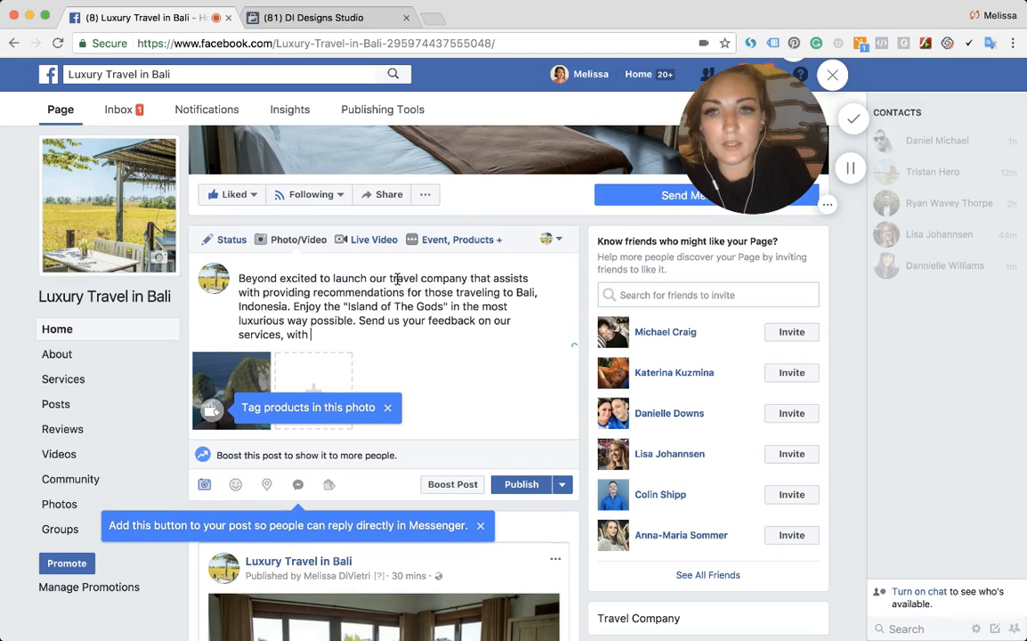
text(a comment / like o)
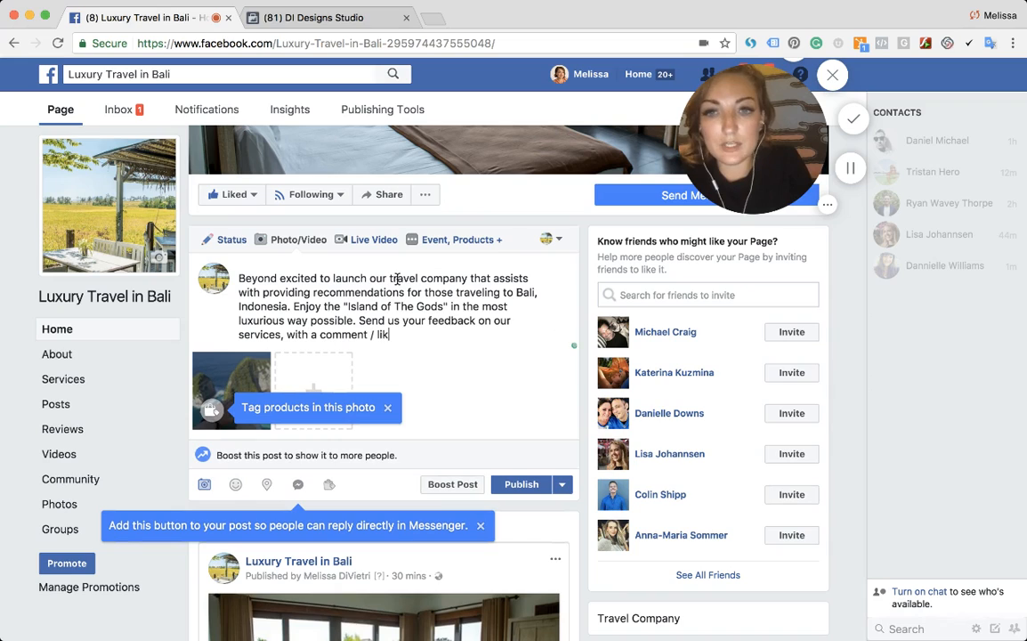
- Complete the caption with '/ share -- we want to hear from you on what you want to see in Bali.'
key(BackSpace)
text(shar)
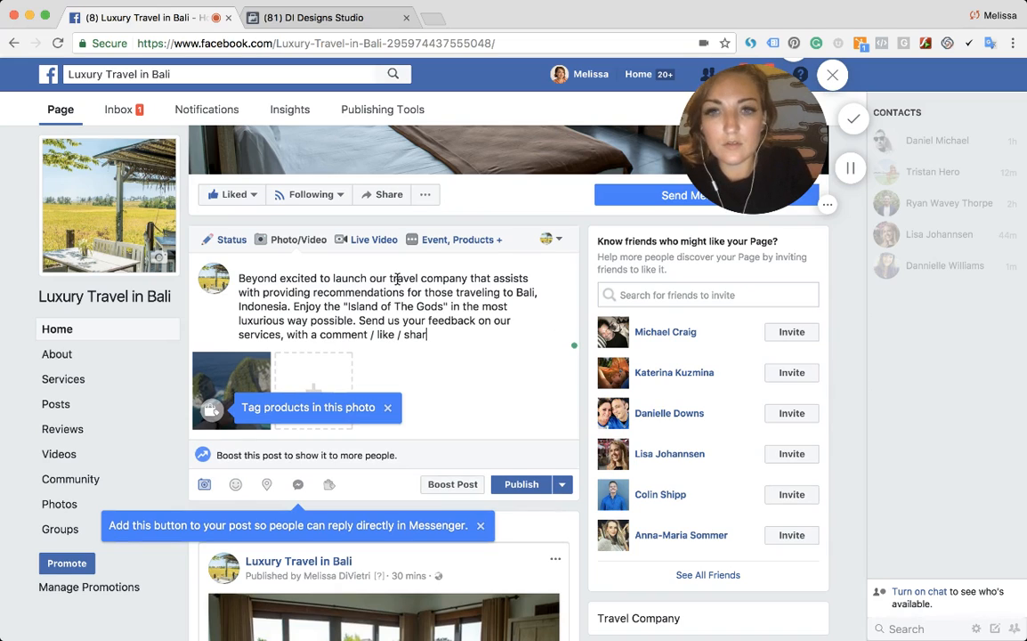
text(e -- we want to hear from you)
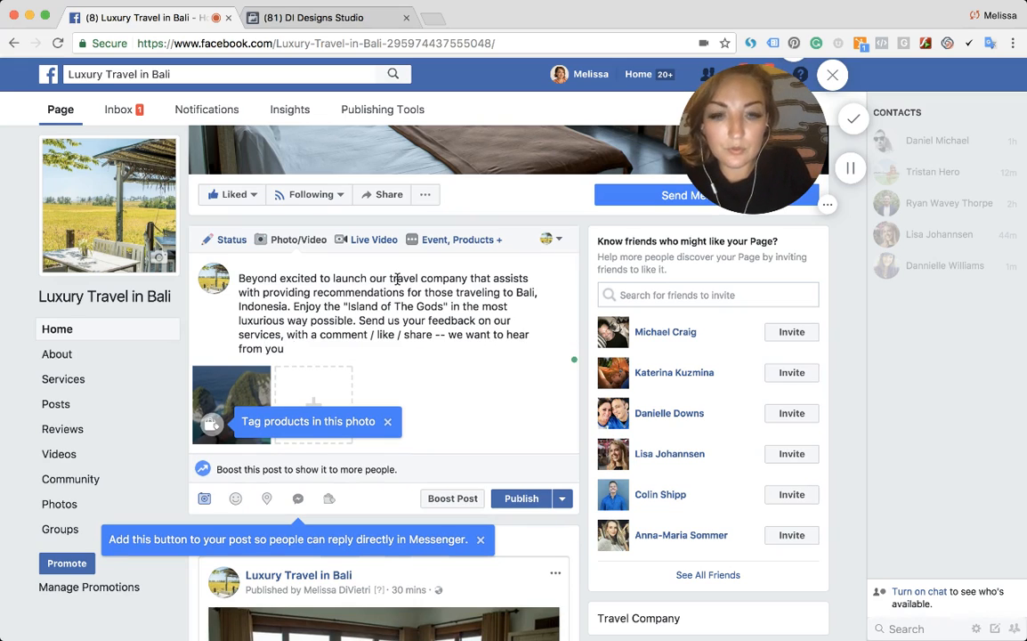
text( on what you want )
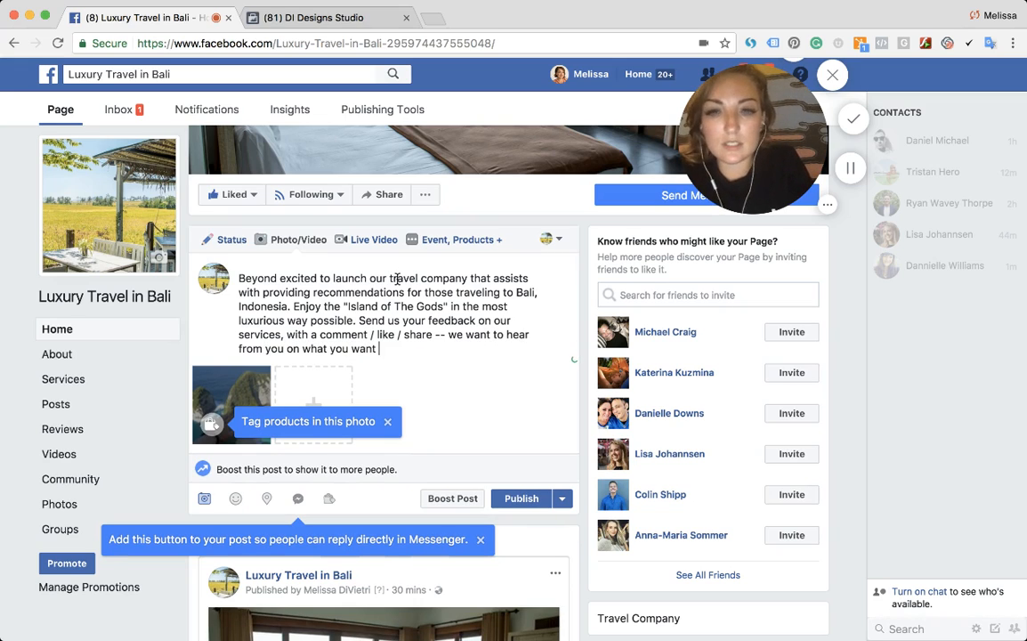
text(to see iNn Bali.)
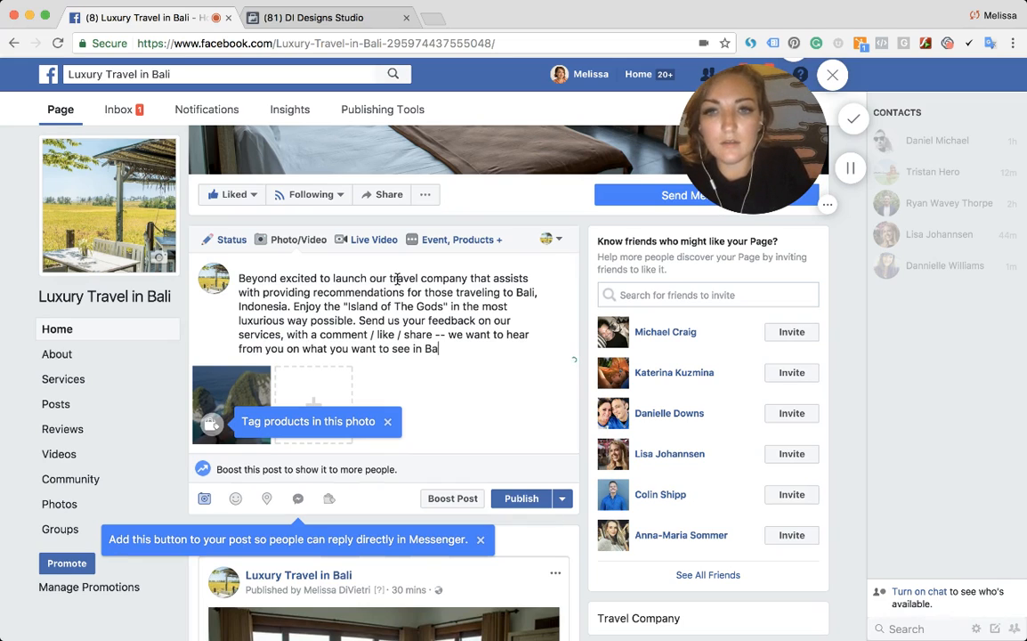
key(Return)
key(Return)
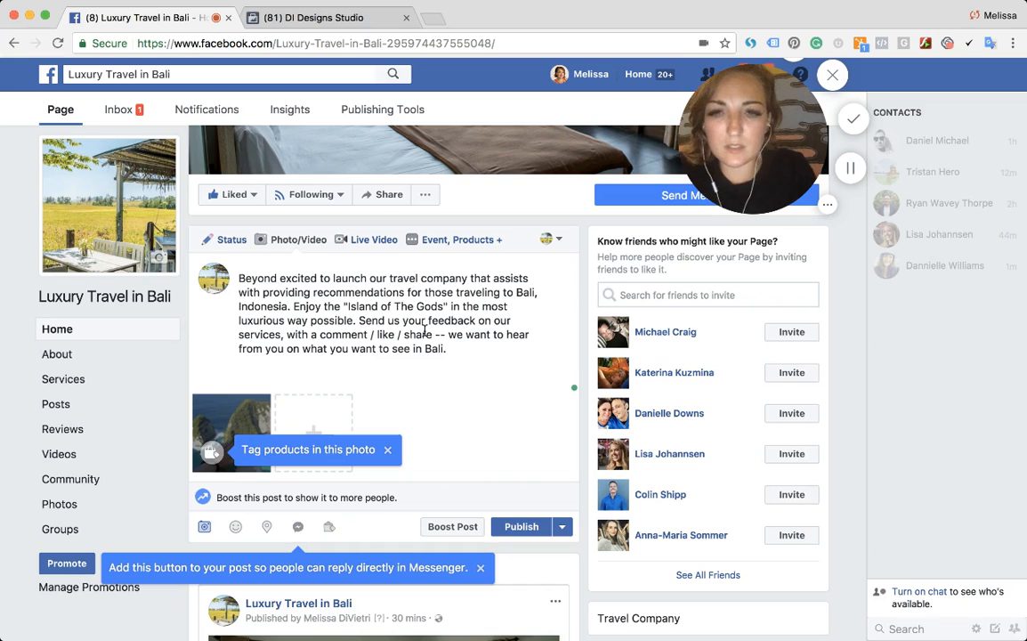
- Publish the photo post to the Luxury Travel in Bali page
click(525, 529)
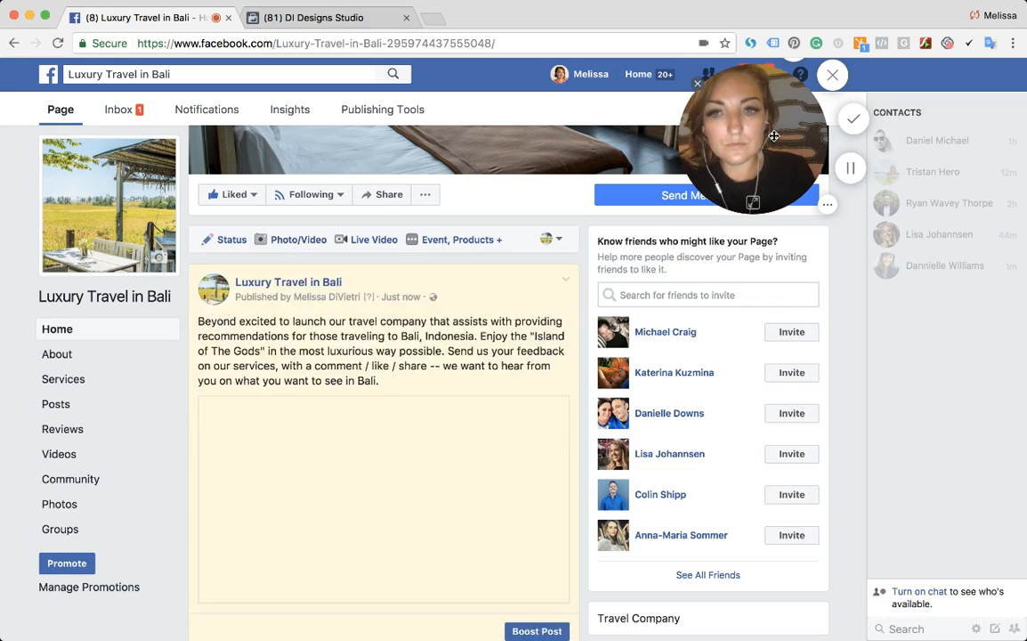
drag(790, 140, 885, 184)
scroll(377, 402, down, 5)
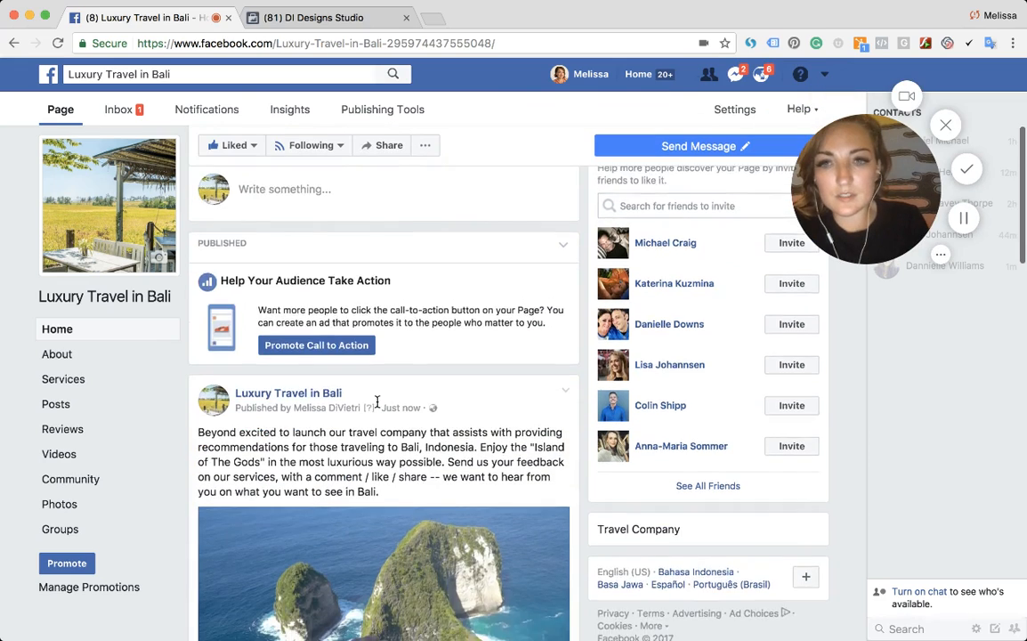
- Read through the published post's caption and photo on the page timeline
drag(209, 272, 361, 311)
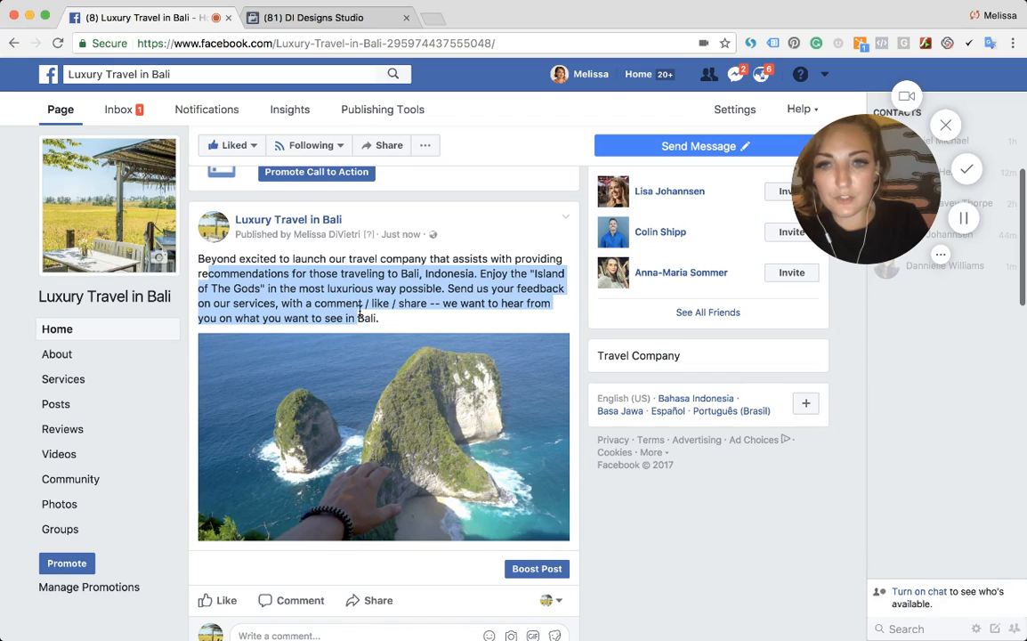
click(310, 275)
scroll(312, 290, down, 1)
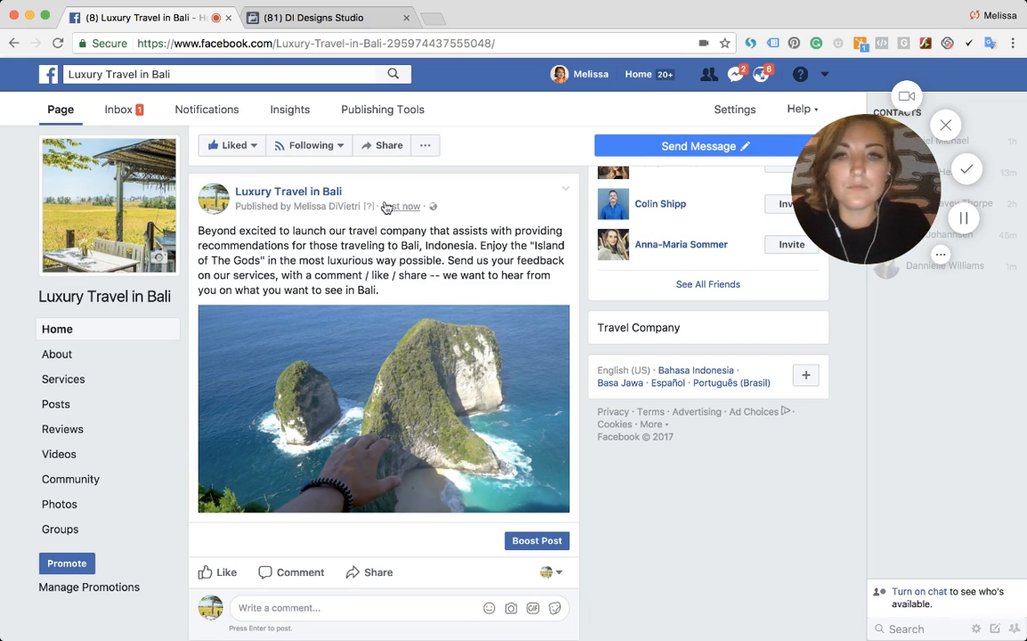
scroll(387, 222, up, 2)
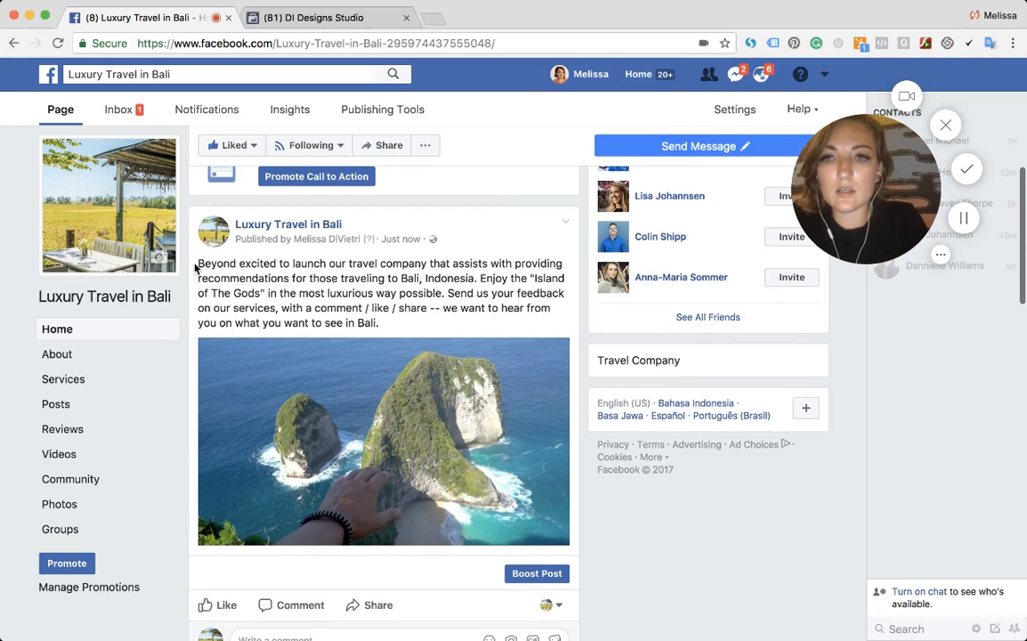
drag(199, 263, 390, 323)
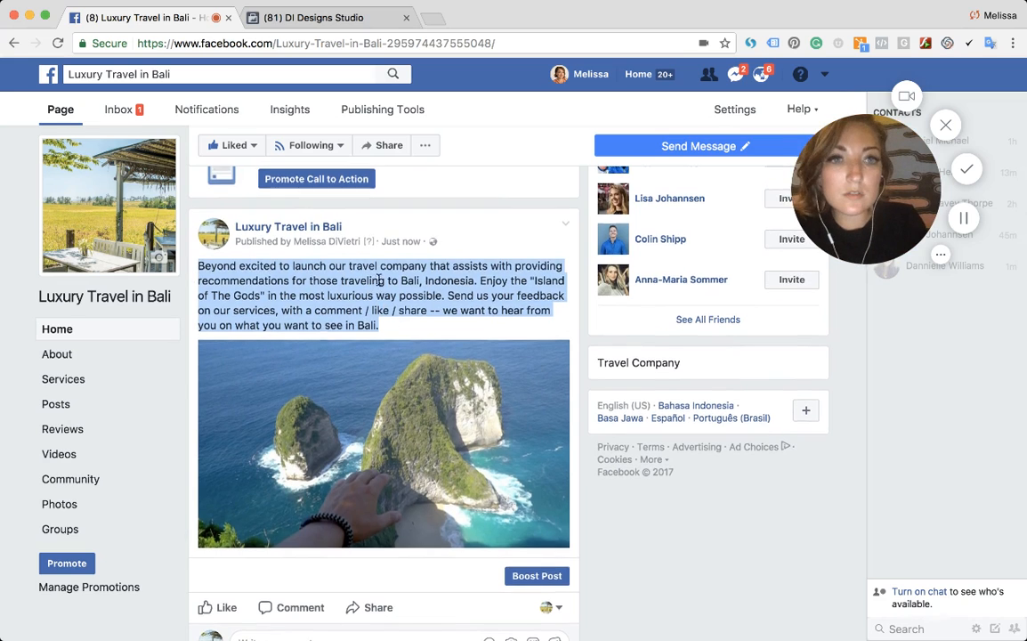
scroll(378, 279, up, 5)
- Start a new video upload post from the page's composer
click(319, 233)
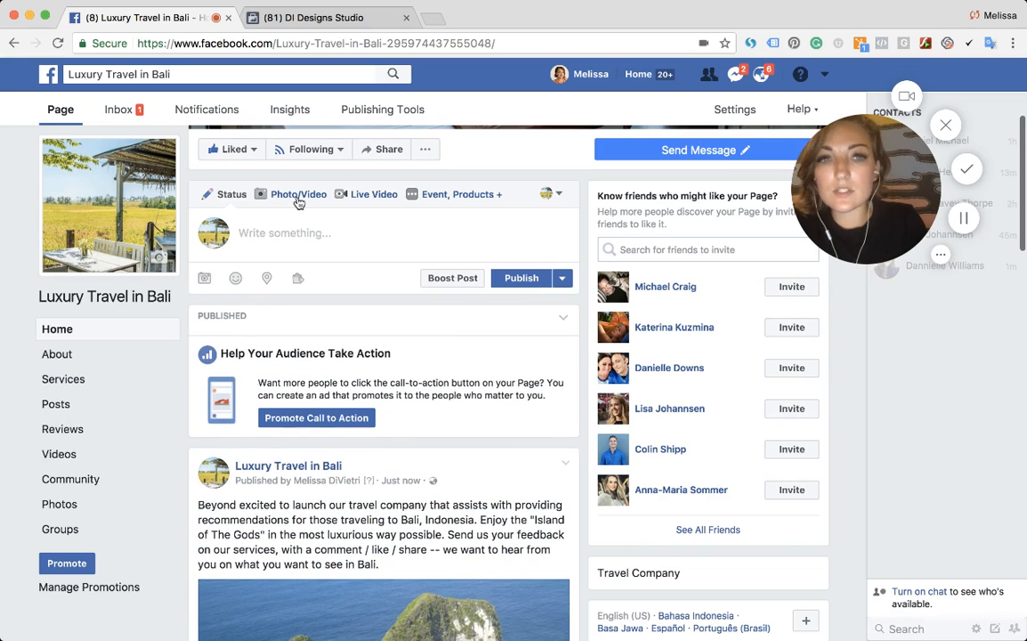
click(298, 201)
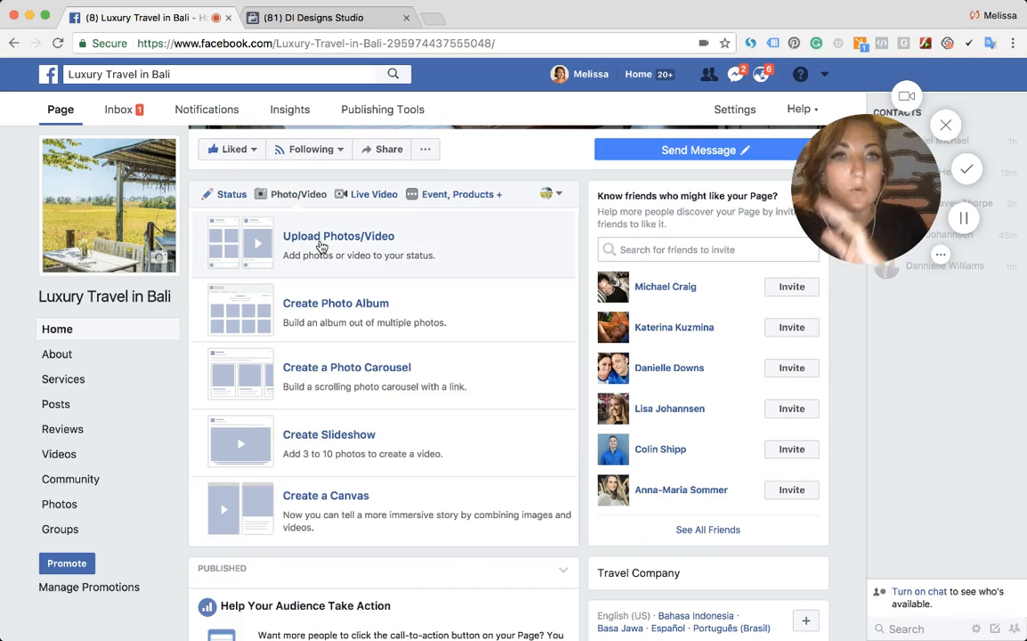
click(322, 246)
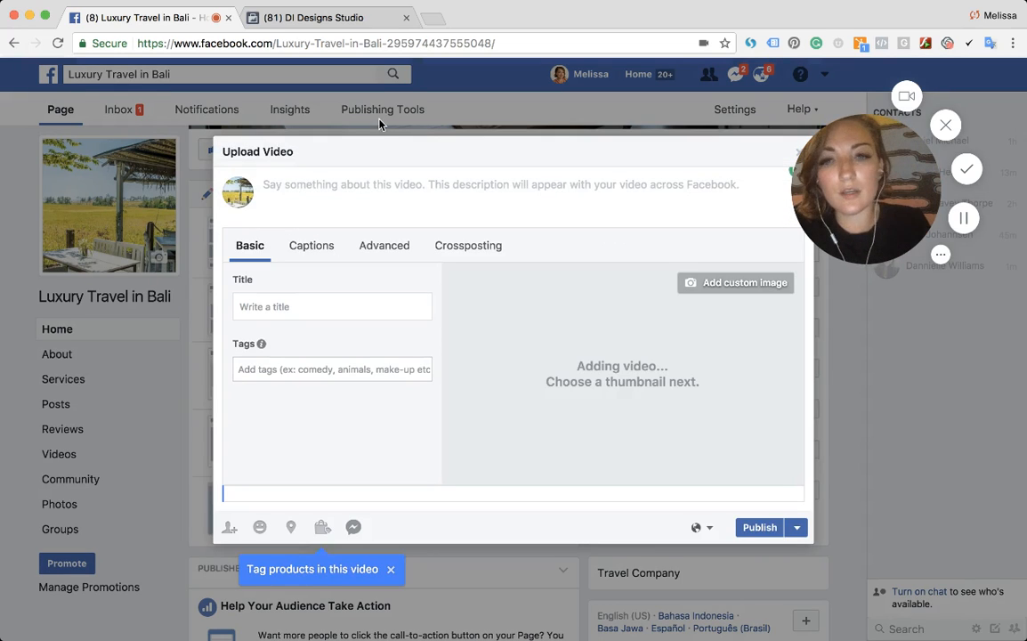
- Begin the video description with 'Ever wondered what it's like to enjoy a stay in Bali?'
text(E)
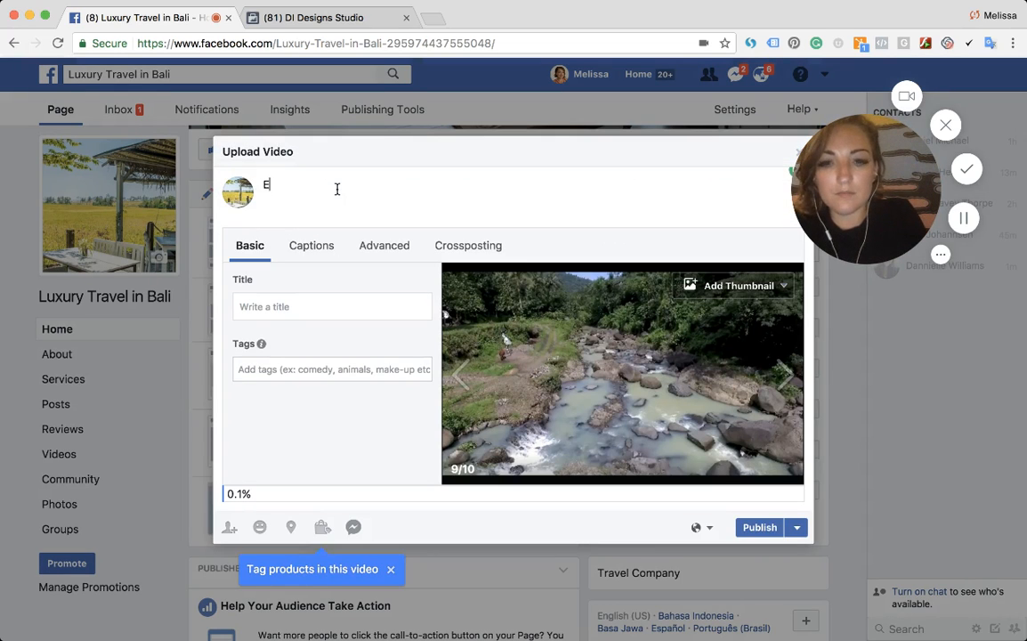
key(BackSpace)
text(Ever wondering)
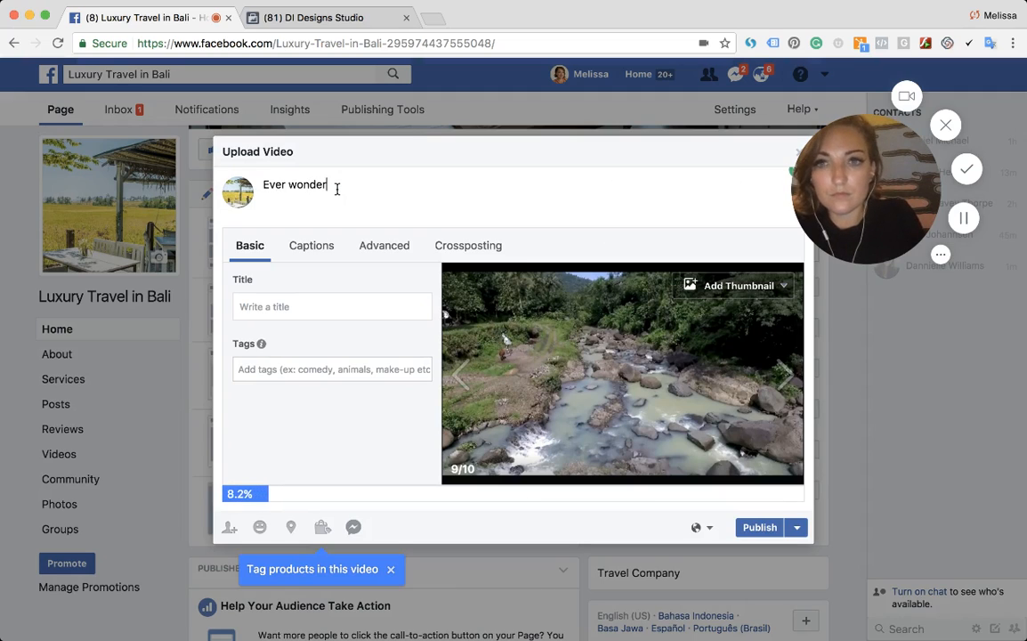
key(BackSpace)
key(BackSpace)
key(BackSpace)
text(red what it)
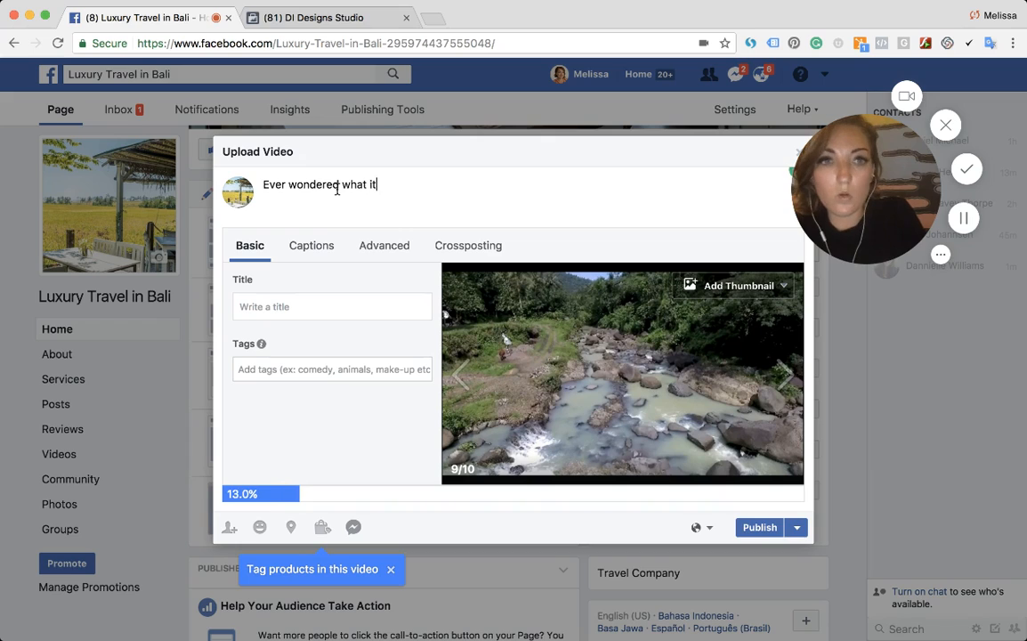
text('s like to enjo)
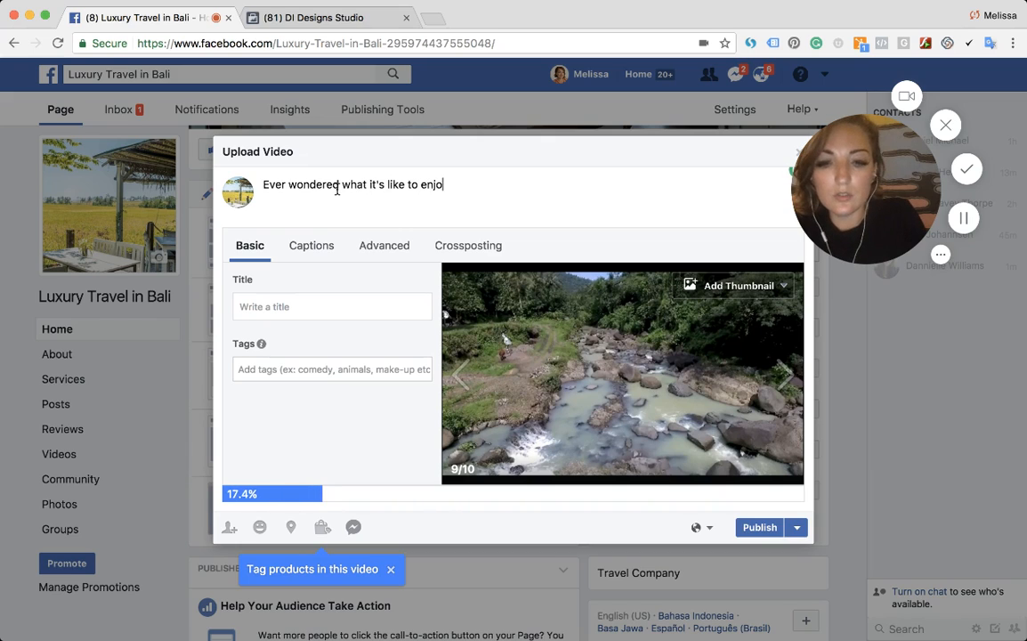
text(y a stay in Bali?)
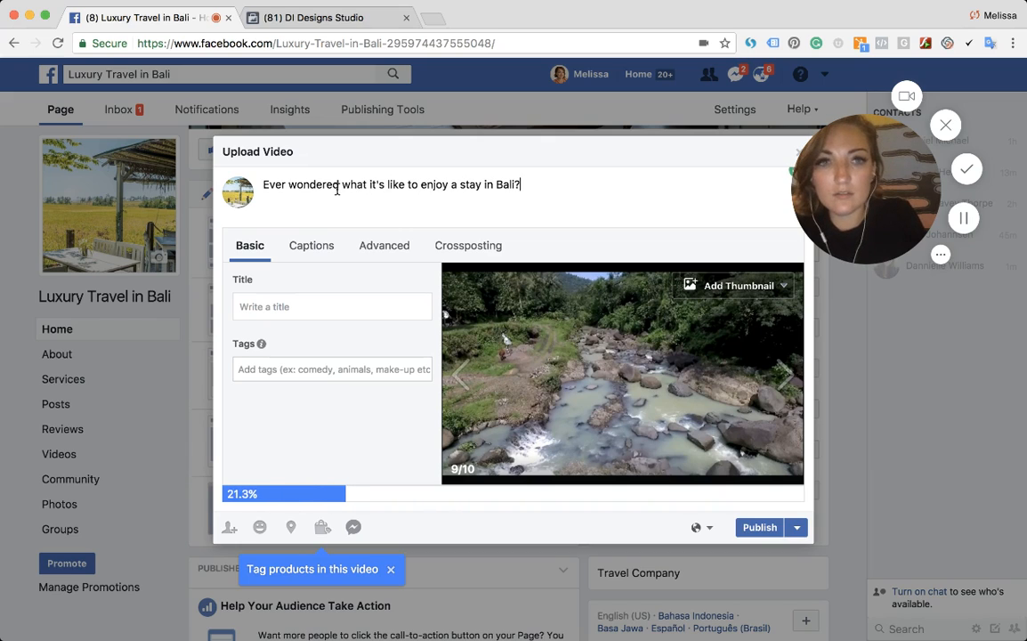
text( Wat)
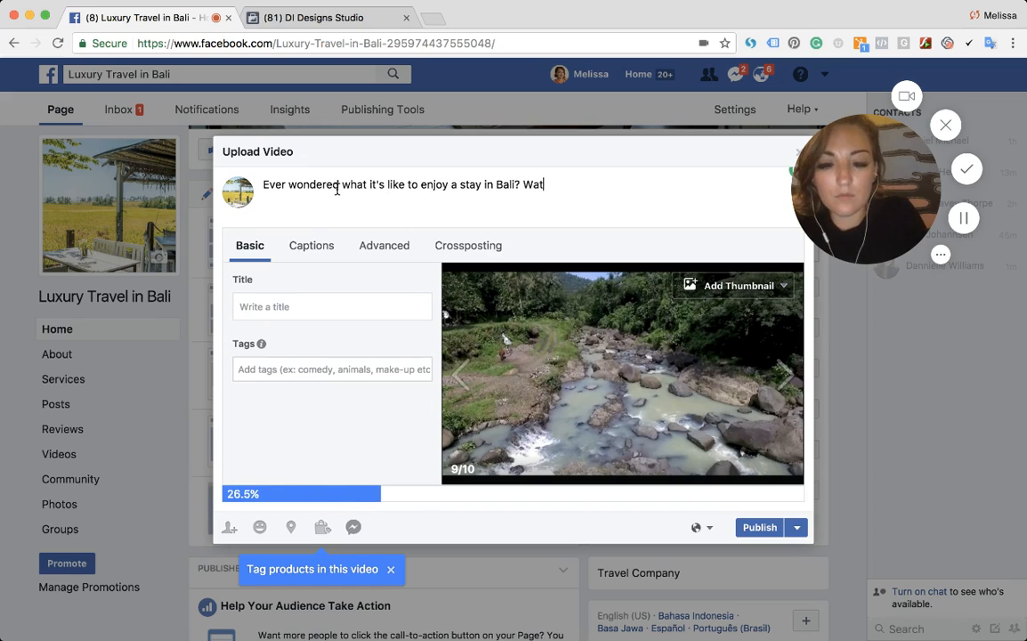
text(ch this sneak)
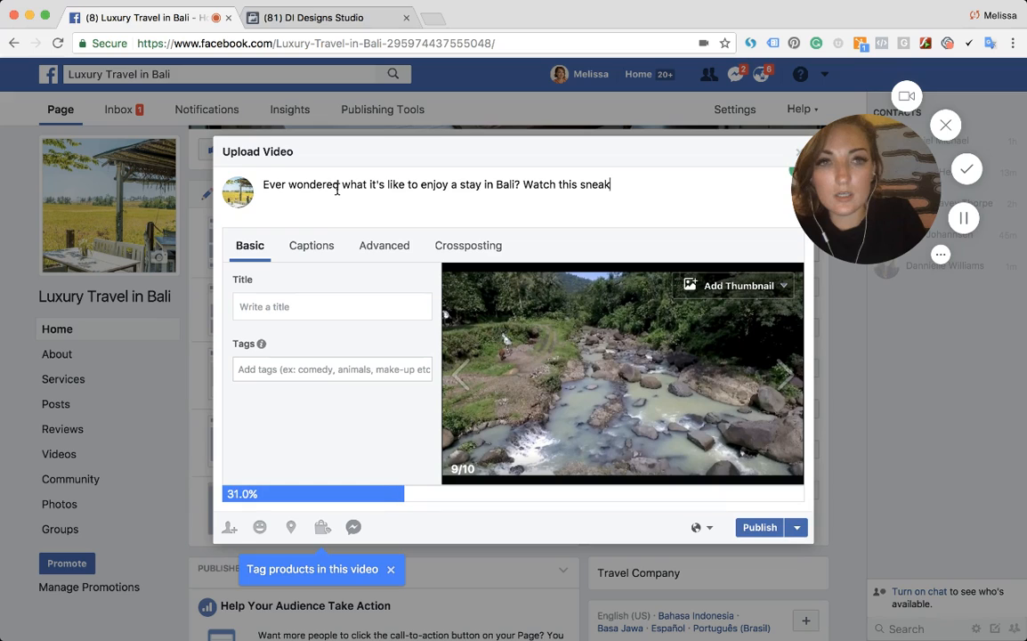
text( peek video on)
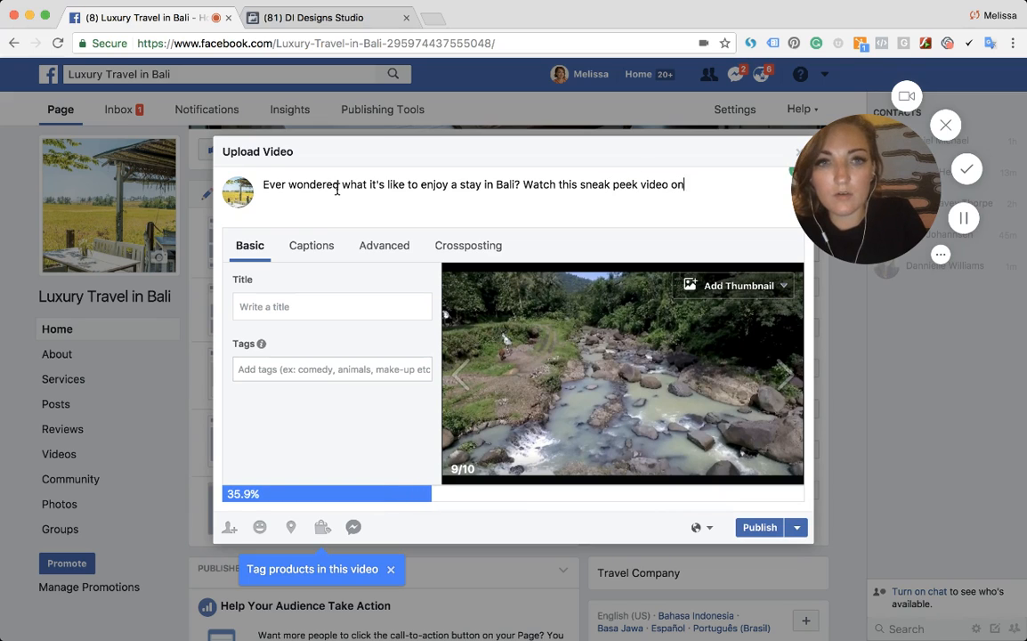
text( some of the epic trip)
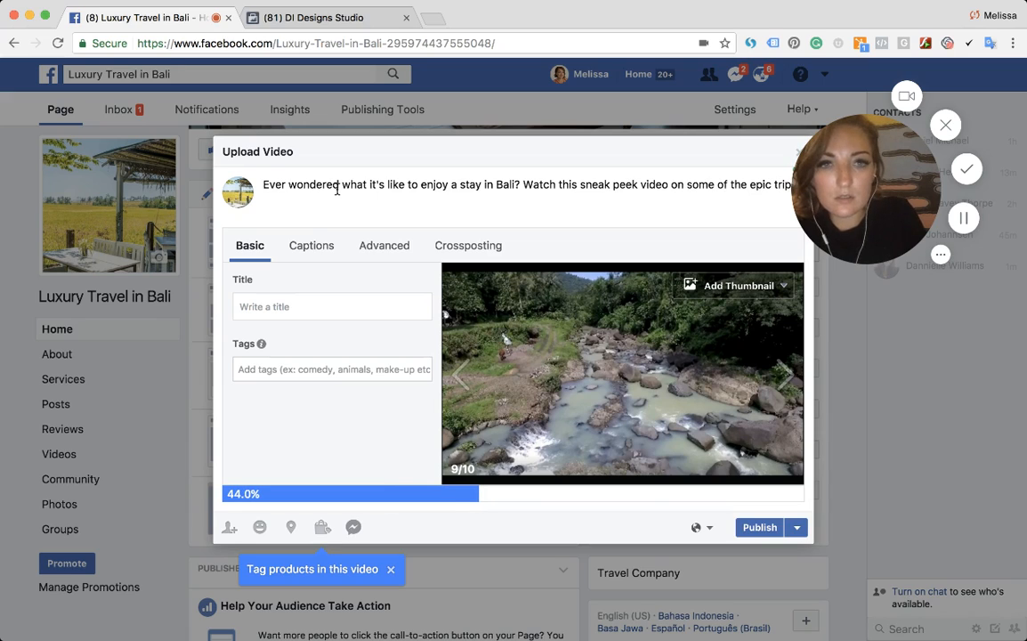
text( that we've ta)
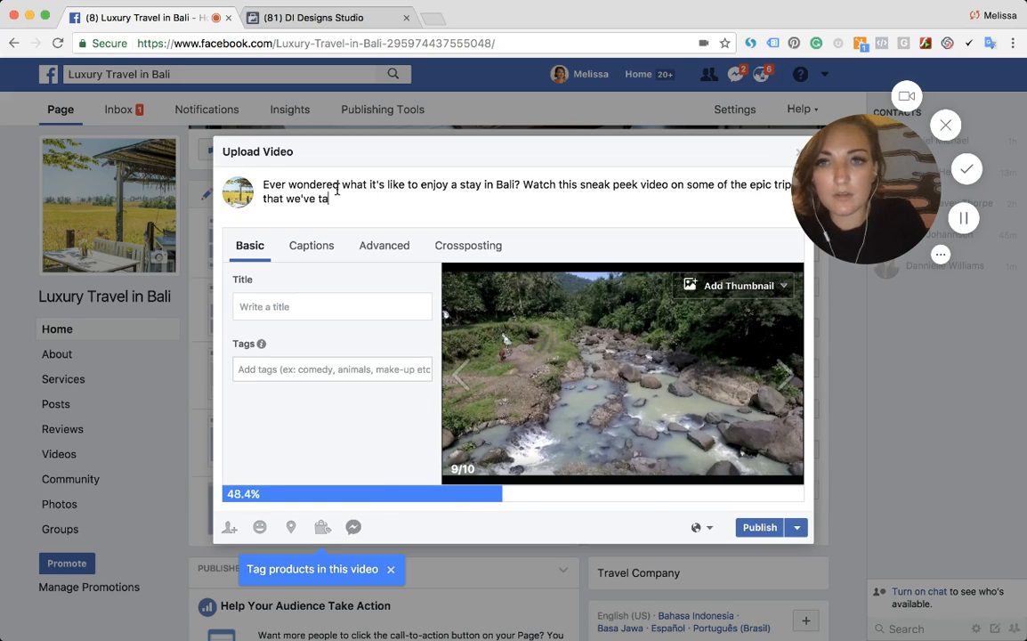
text(ken around the isald.)
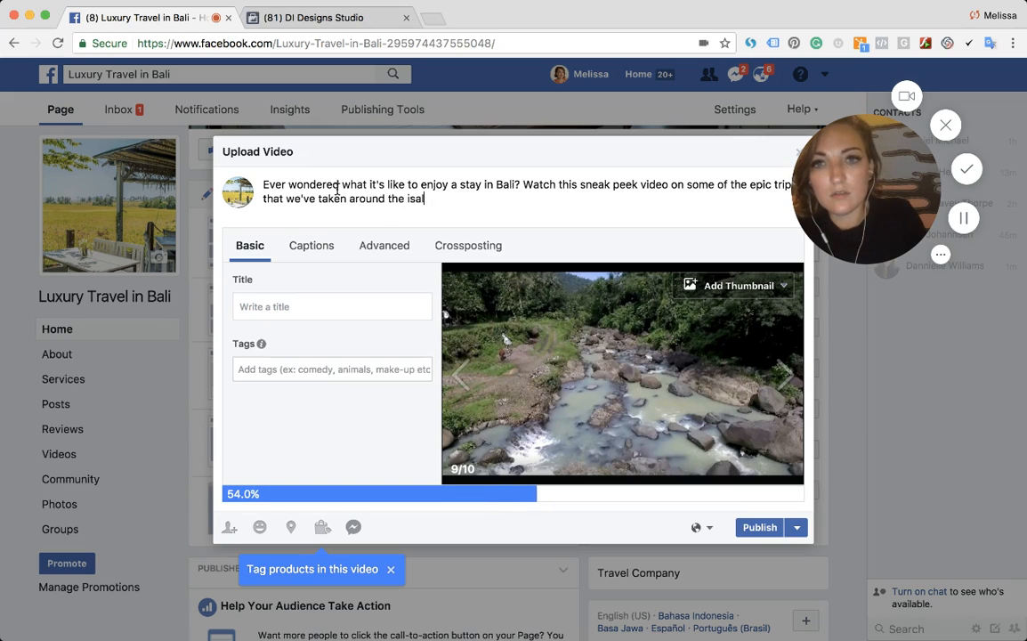
- Continue the description with ' Watch this sneak peek video on some of the epic trip that we've taken around the island.'
key(BackSpace)
key(BackSpace)
key(BackSpace)
key(BackSpace)
text(land.)
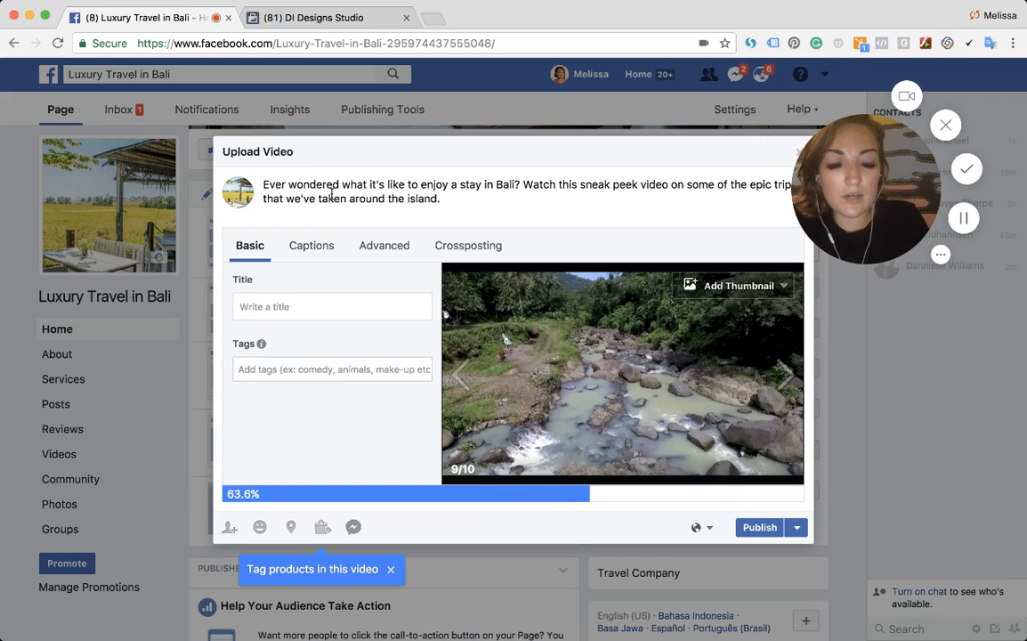
text( @Clay)
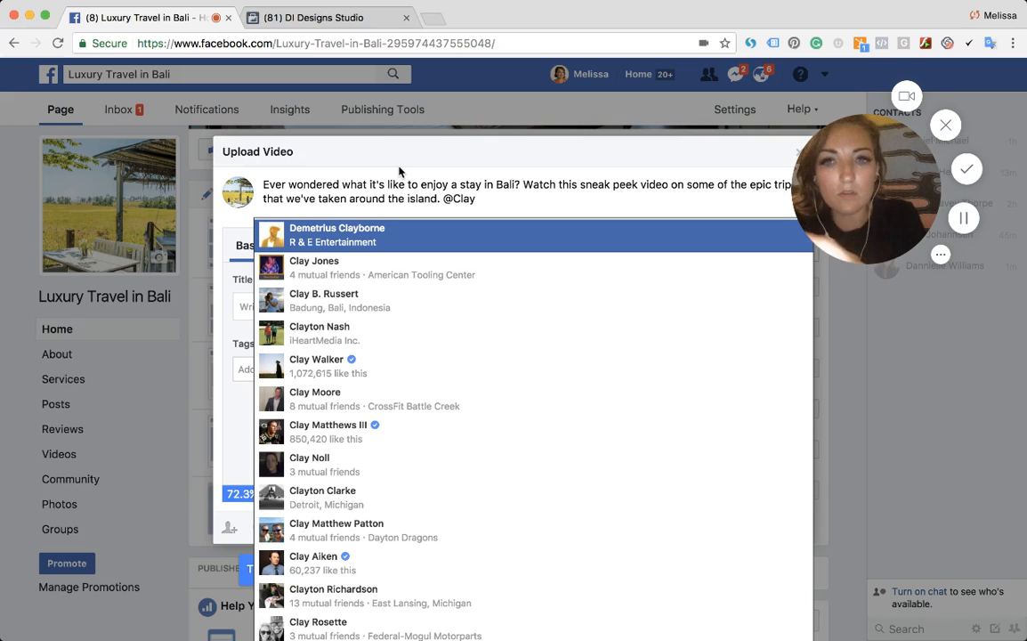
- Mention the filmmaker at the end of the description by searching 'Clay' and selecting their profile
key(Down)
key(Down)
key(Return)
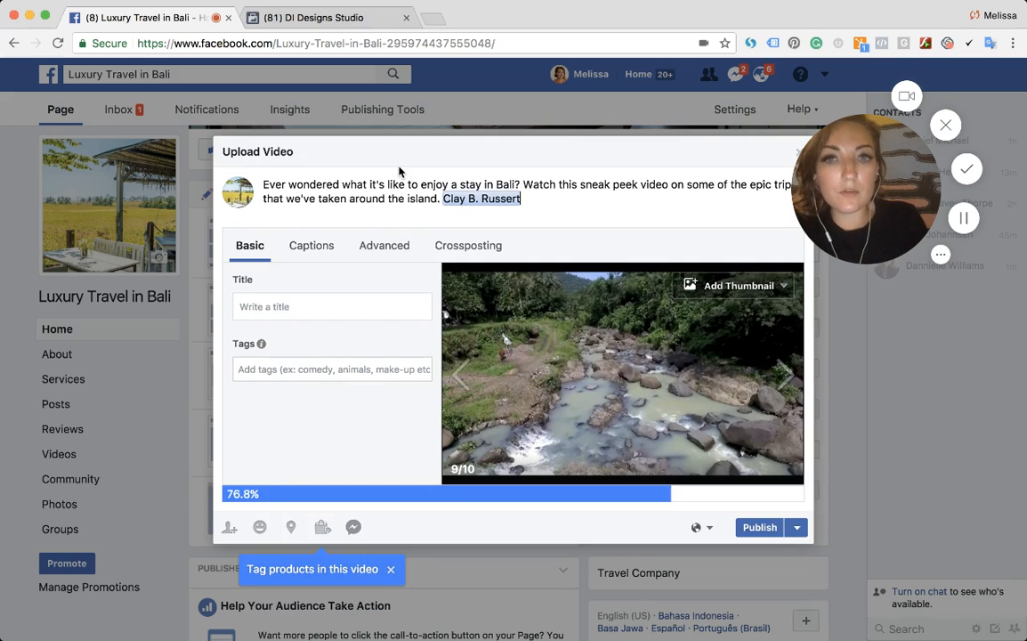
- Insert 'filmmaker:' just before the tagged name in the description
click(440, 198)
text(filmmak)
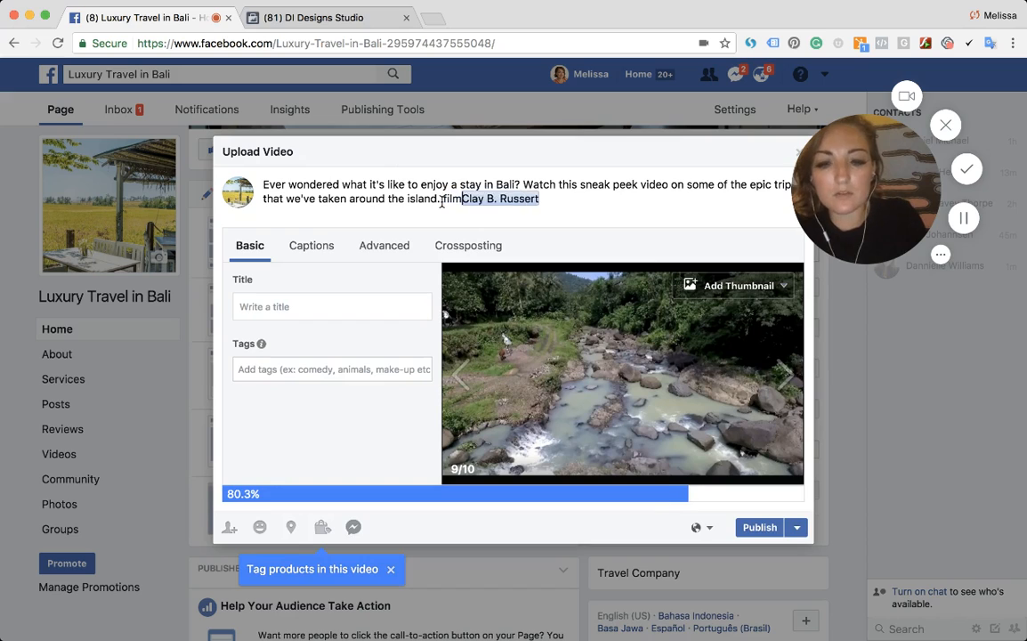
text(er:)
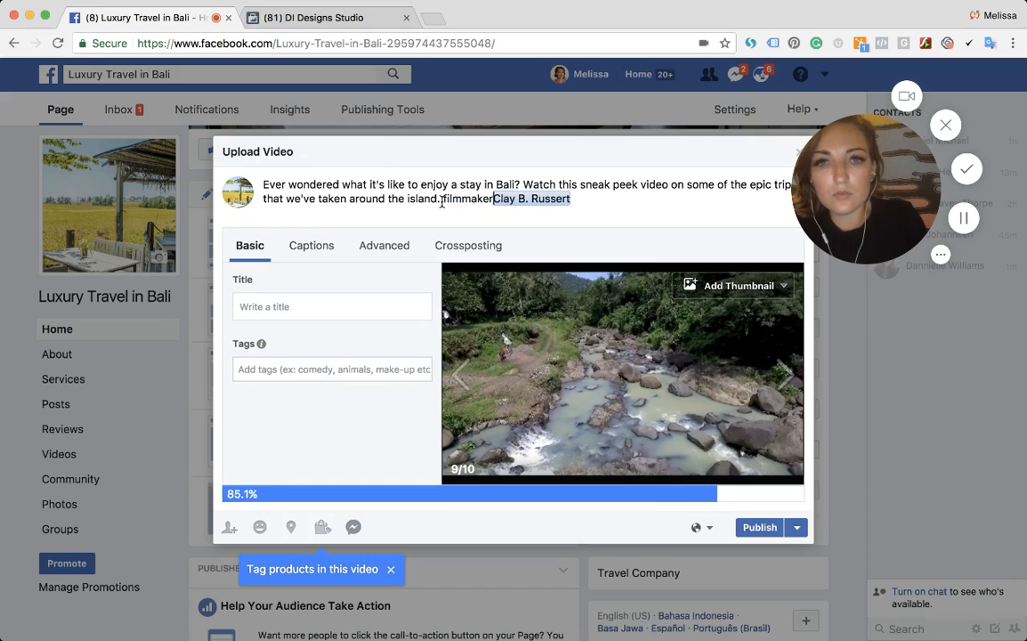
key(Left)
key(Left)
key(Left)
key(Left)
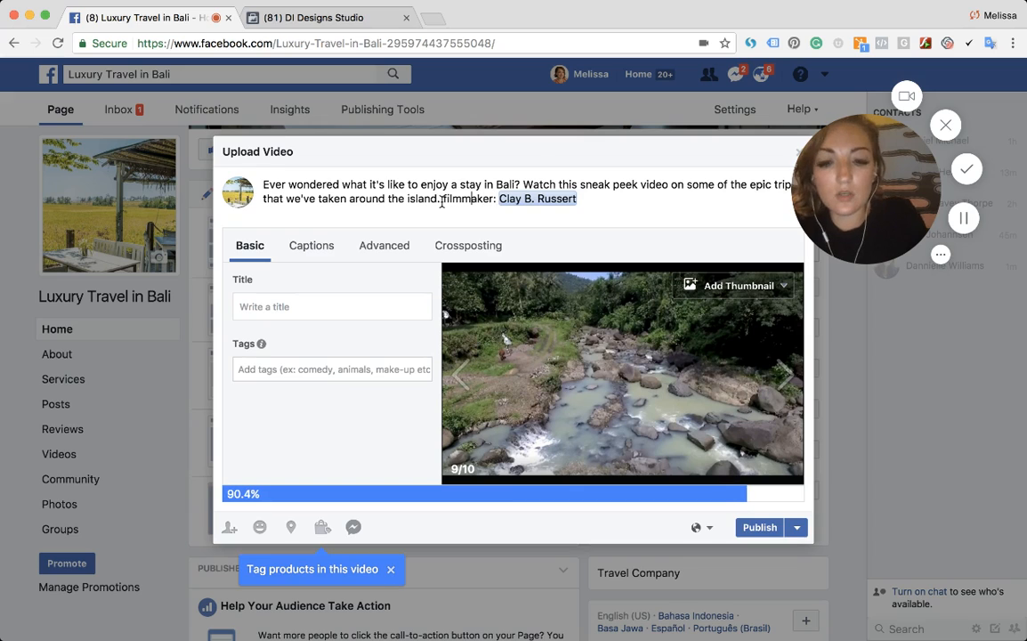
- Search Emojipedia in a new tab for 'film' and copy the Film Projector emoji
key(super+t)
click(81, 76)
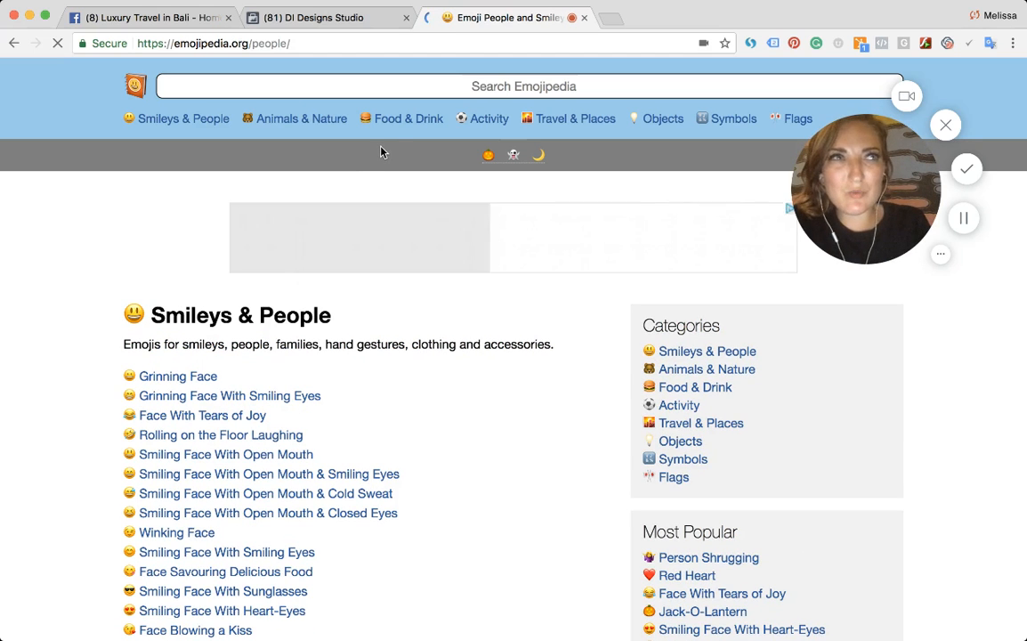
scroll(294, 316, down, 3)
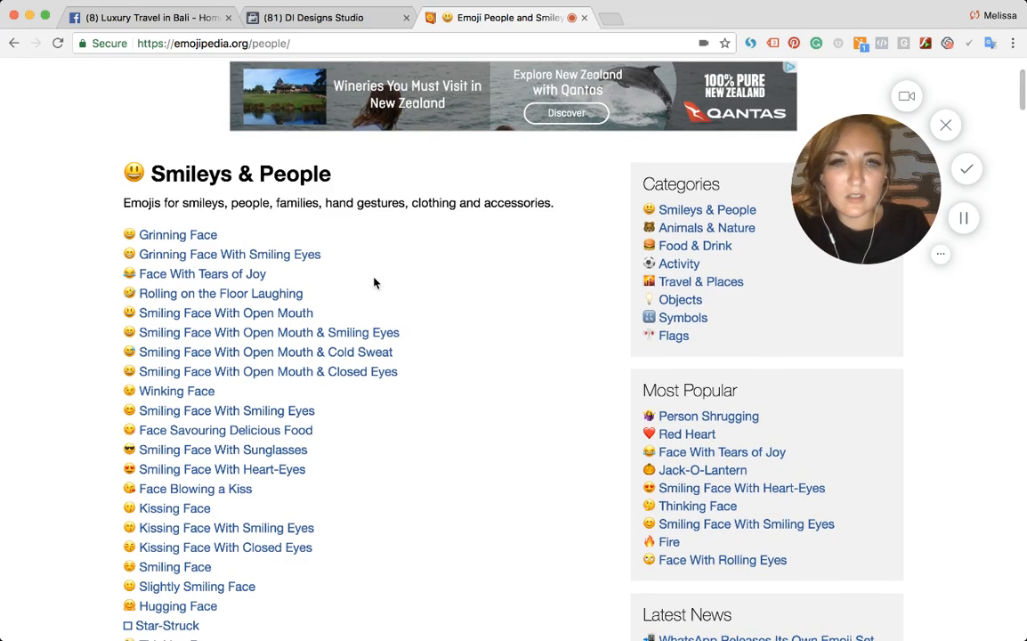
scroll(272, 459, down, 15)
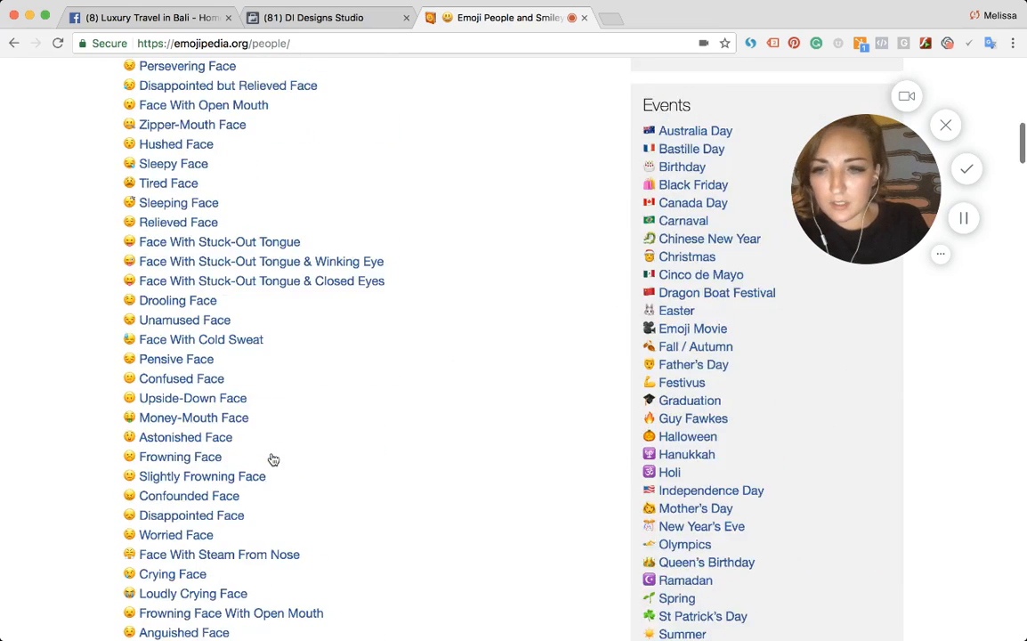
key(super+f)
text(film)
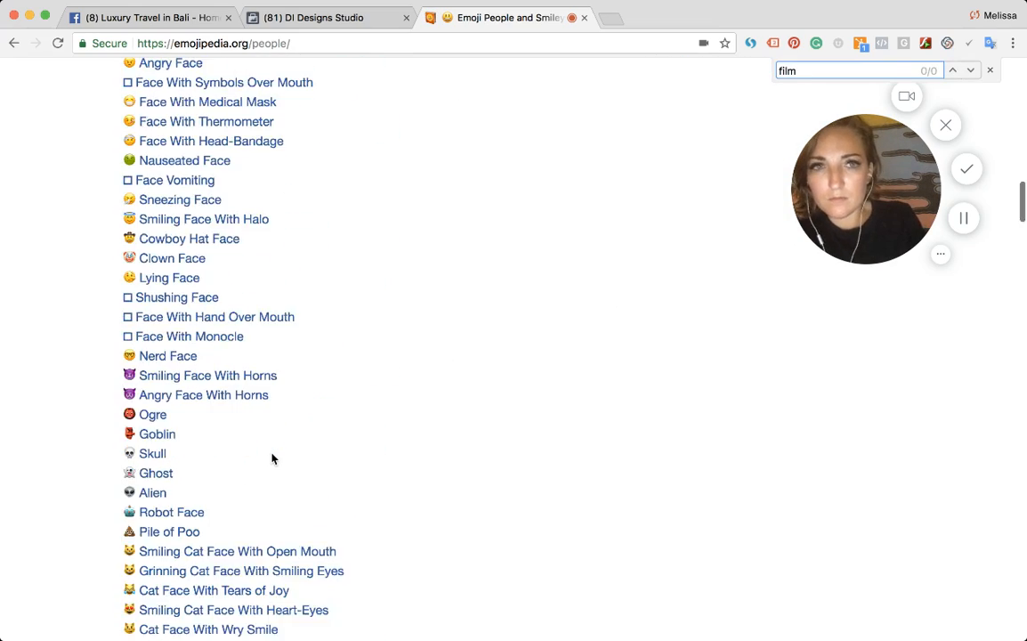
scroll(272, 458, up, 15)
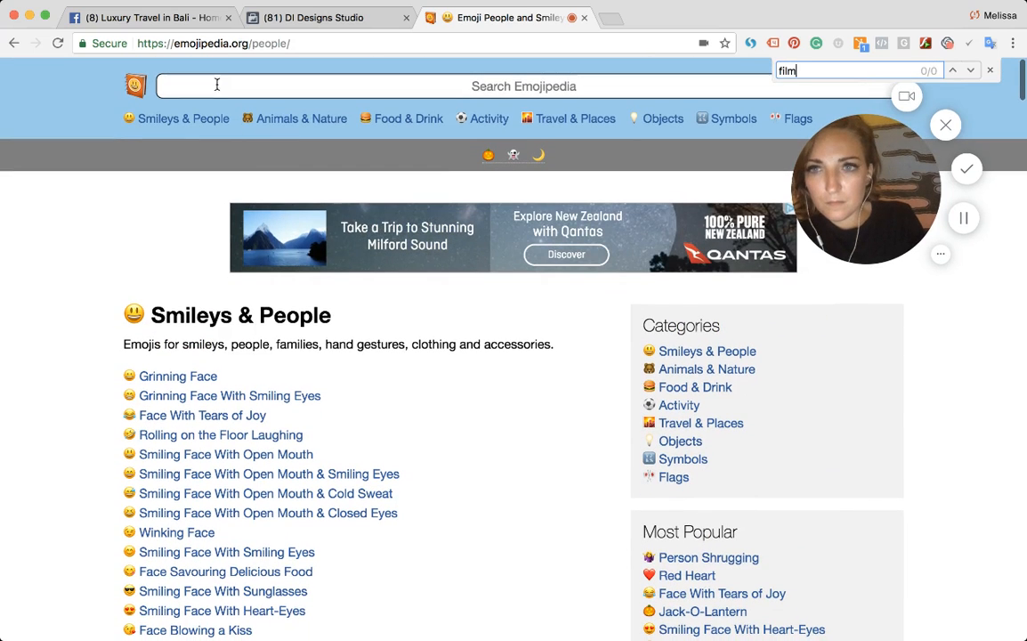
click(216, 85)
text(film)
key(Return)
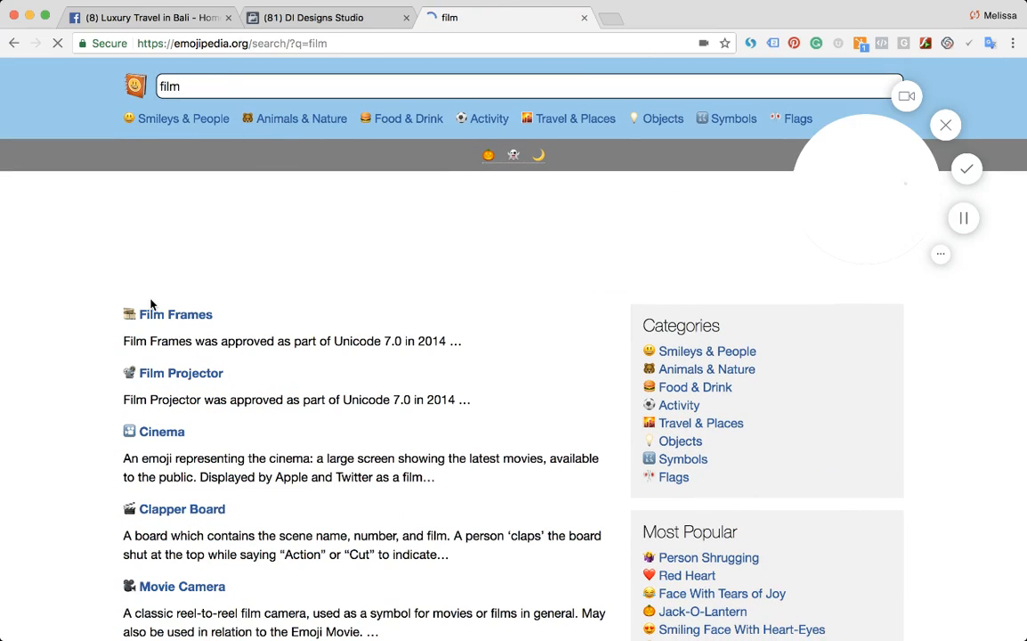
drag(122, 375, 133, 374)
key(ctrl+c)
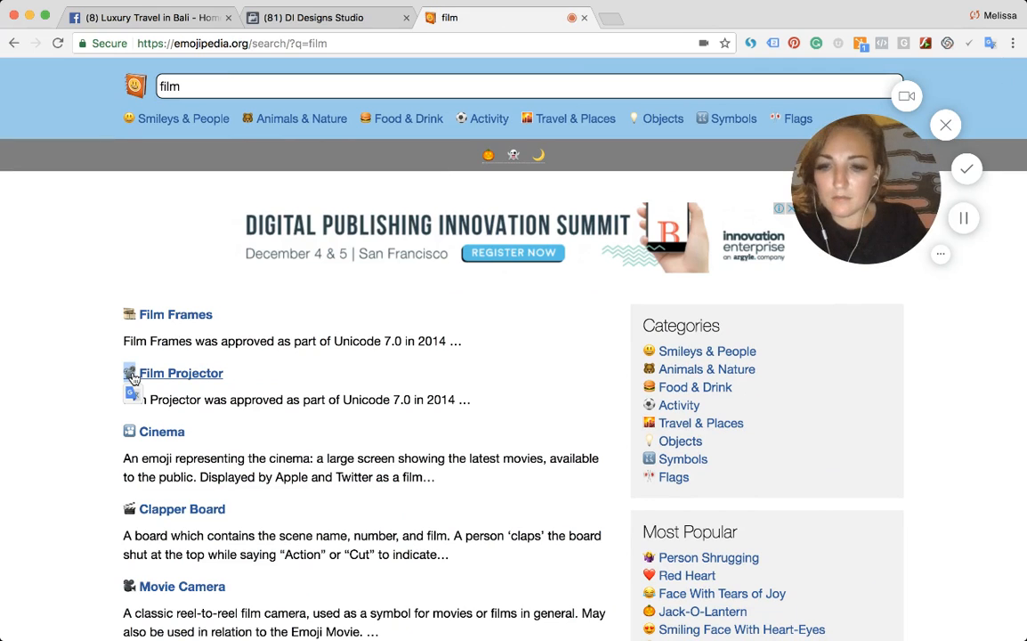
- Paste the film projector emoji before 'filmmaker:' in the video description
key(ctrl+shift+Tab)
key(ctrl+shift+Tab)
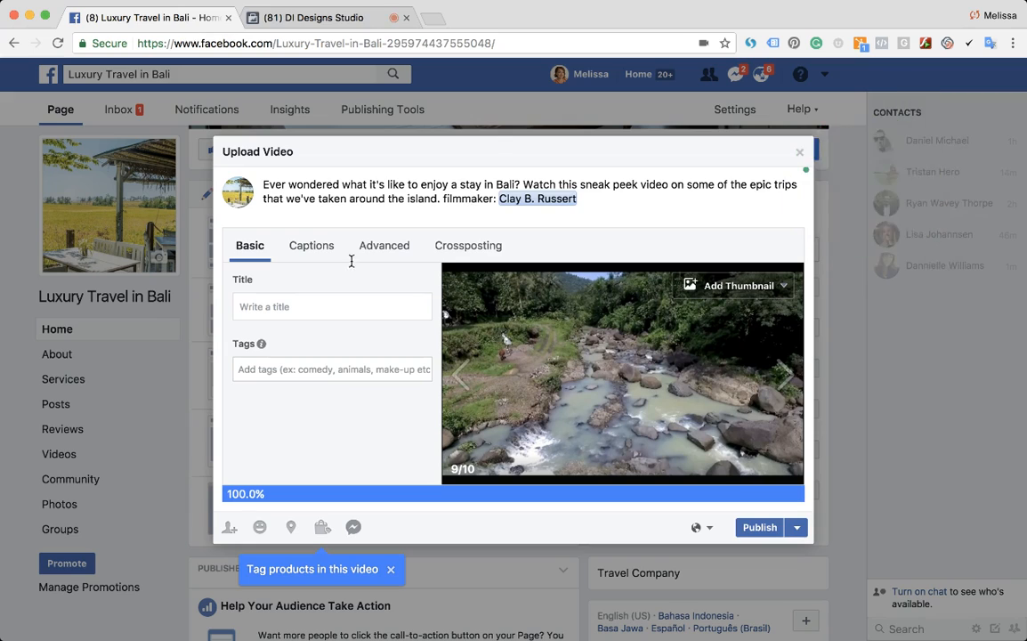
click(441, 197)
key(ctrl+v)
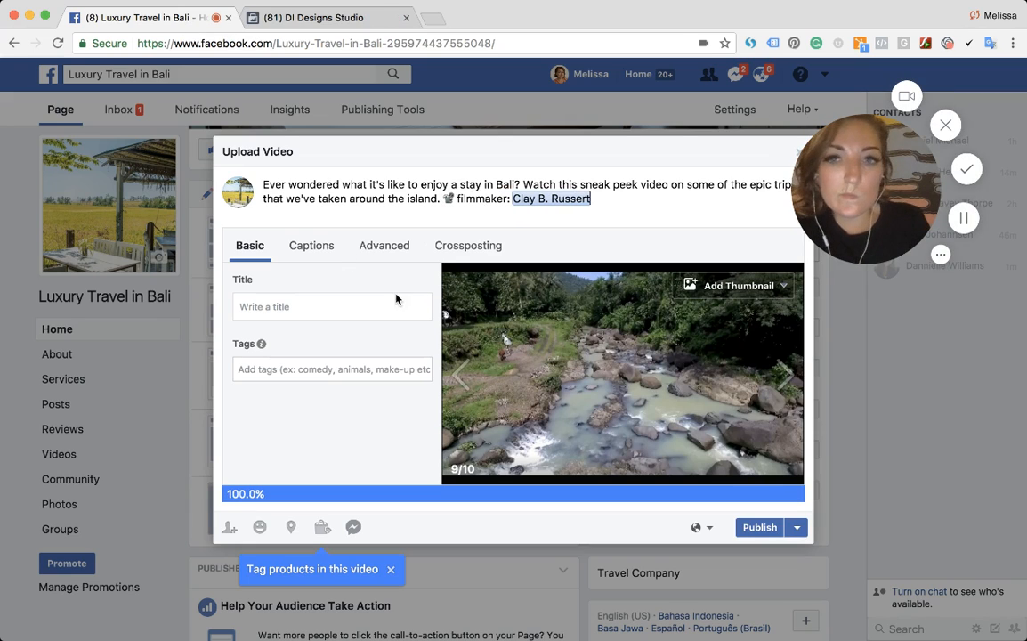
- Set the video title to 'Luxury Travel in Bali' and add the tag 'Bali'
click(319, 310)
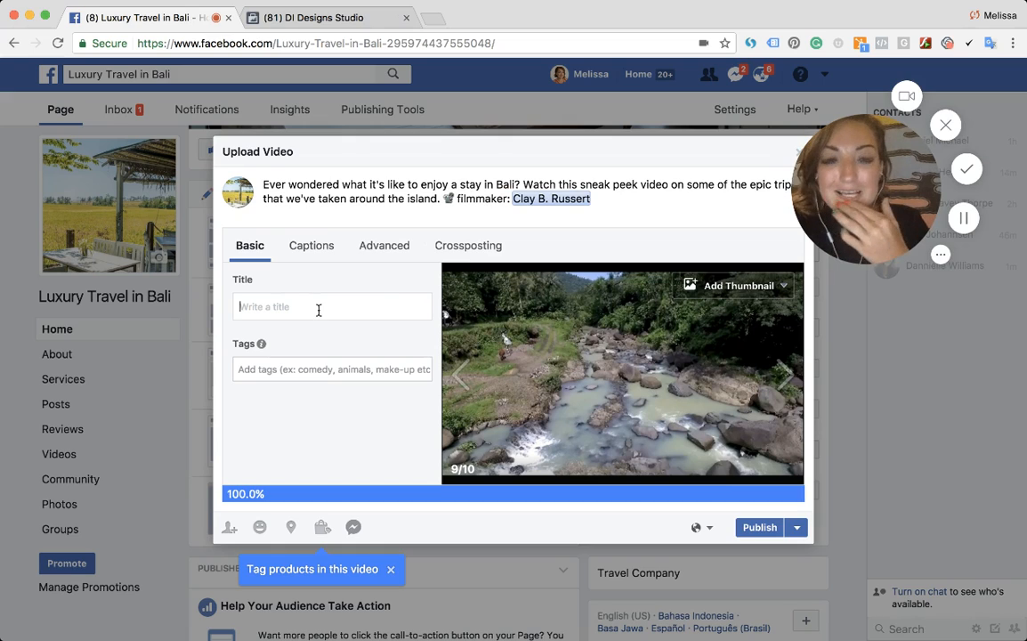
text(Luxury Travel in Bali)
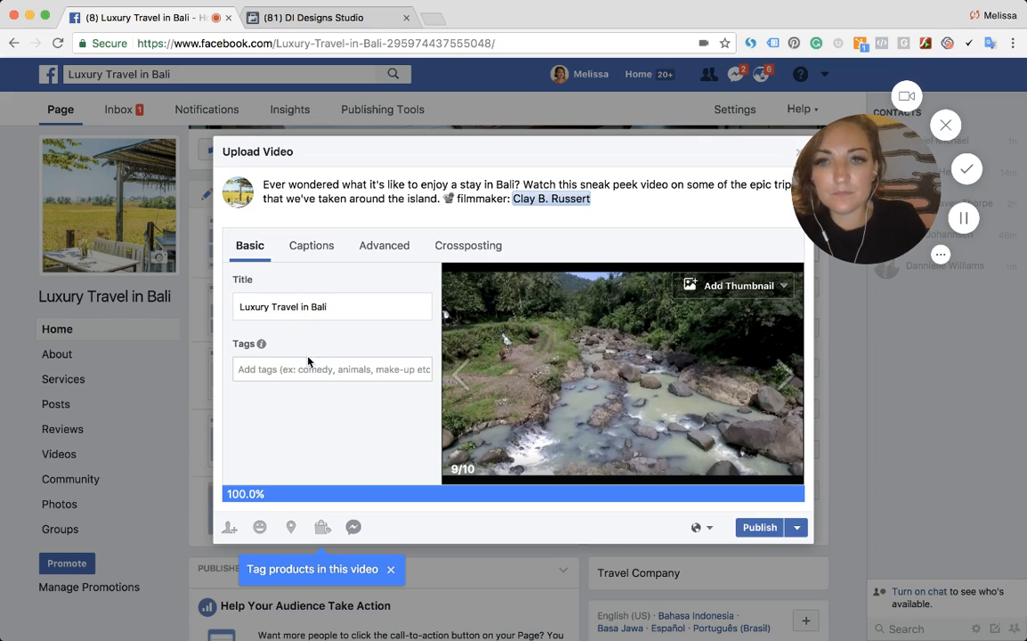
click(308, 364)
text(Bali)
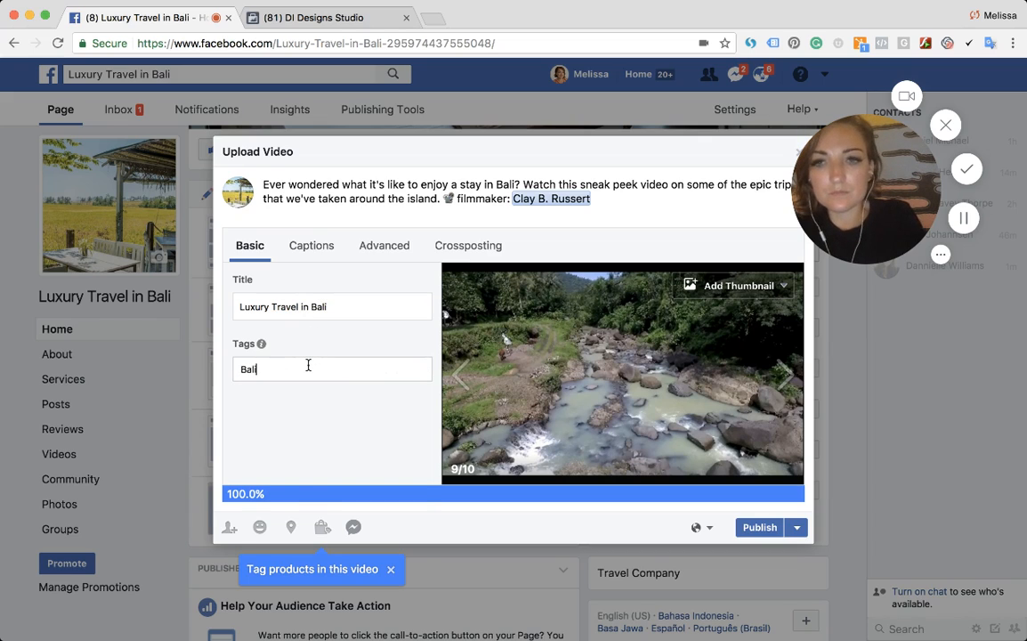
click(312, 398)
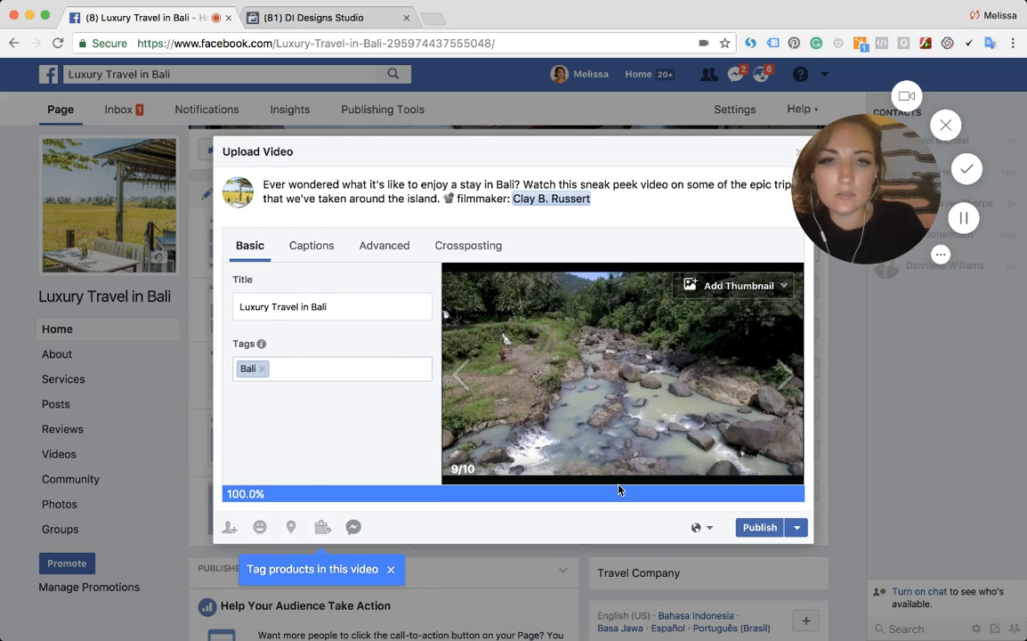
- Open the Schedule Post option for publishing the video
click(796, 527)
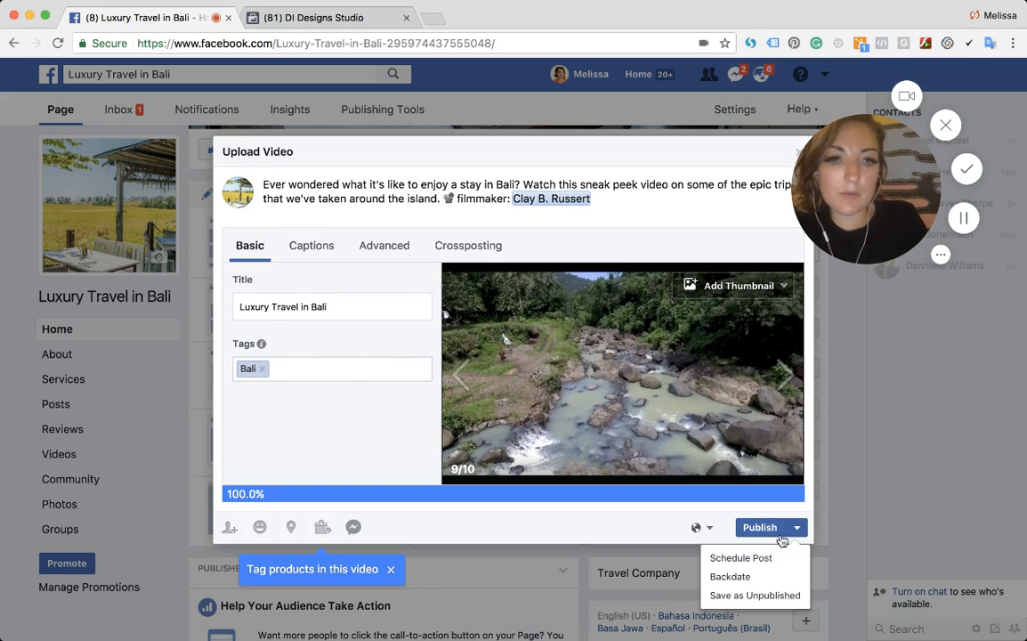
click(760, 559)
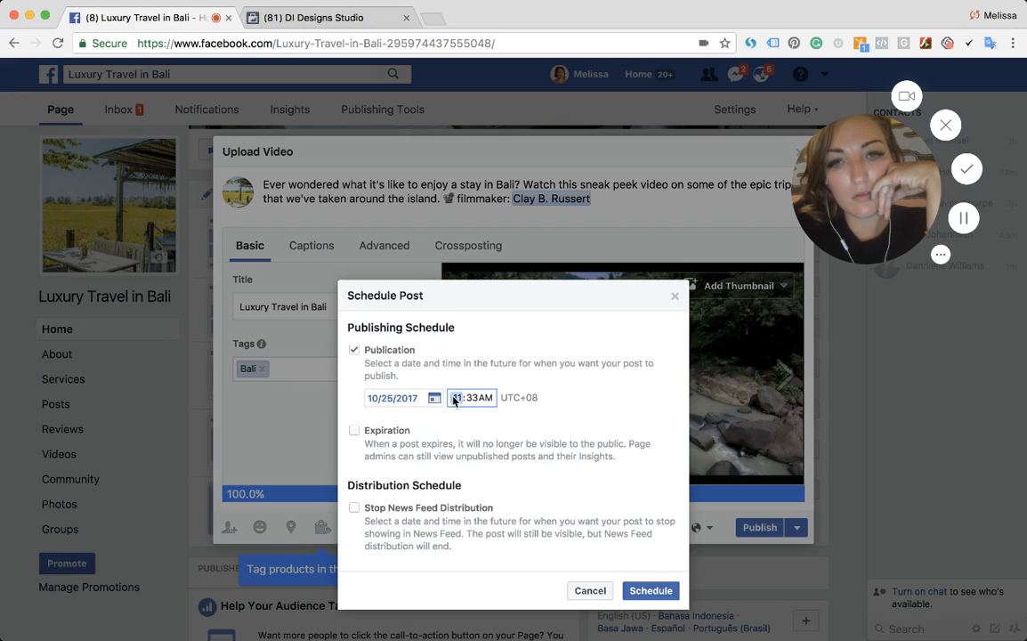
- Set the publication time to 1:00 PM on 10/25/2017 and schedule the video post
text(1)
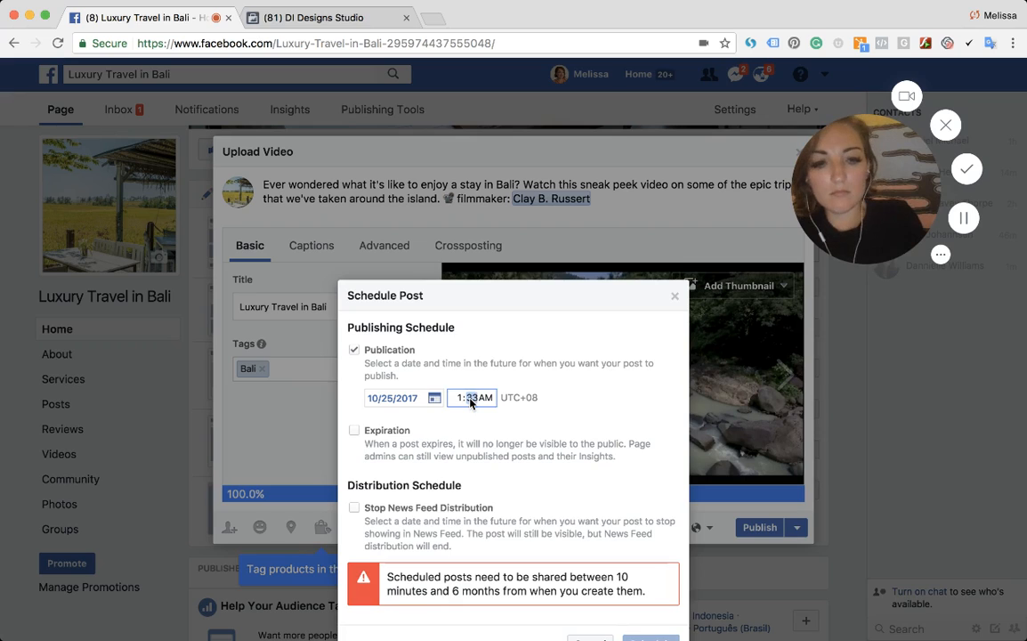
text(p)
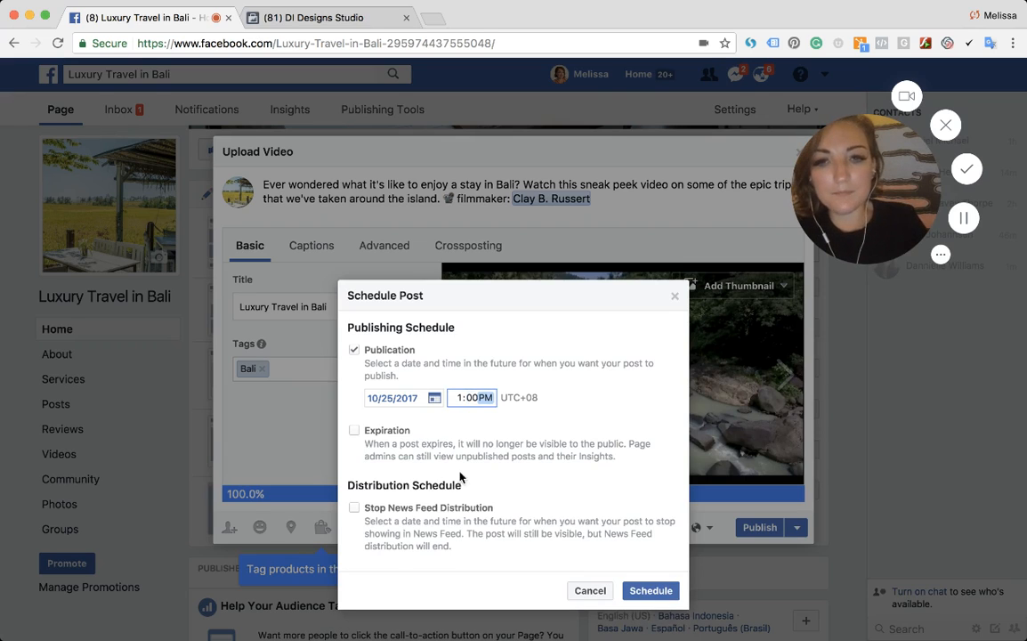
click(643, 591)
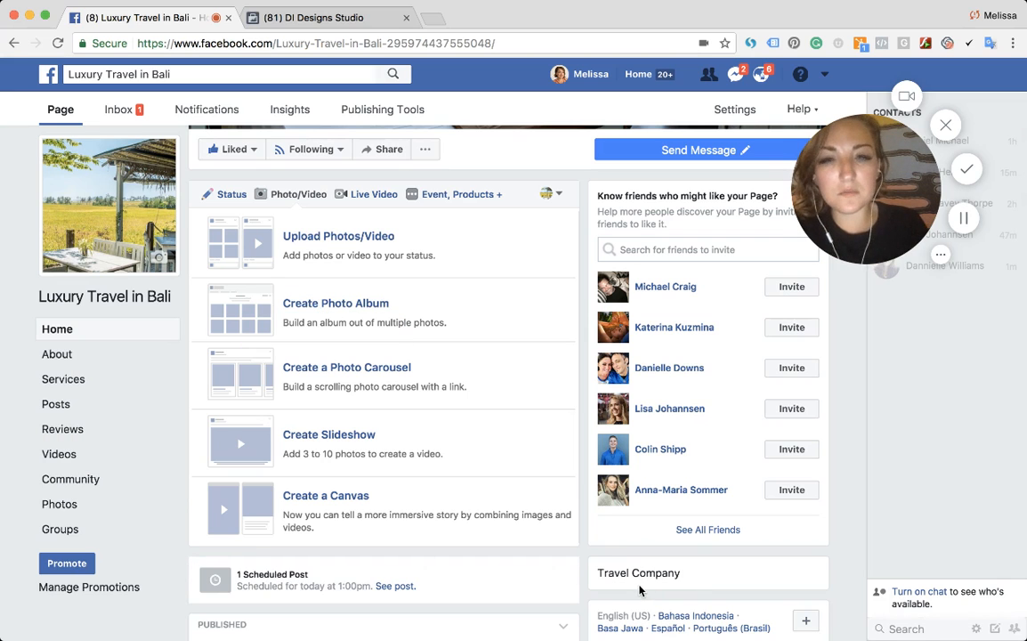
- Start a Promote Call to Action ad from the Page feed, leaving the unfinished post
scroll(462, 372, down, 5)
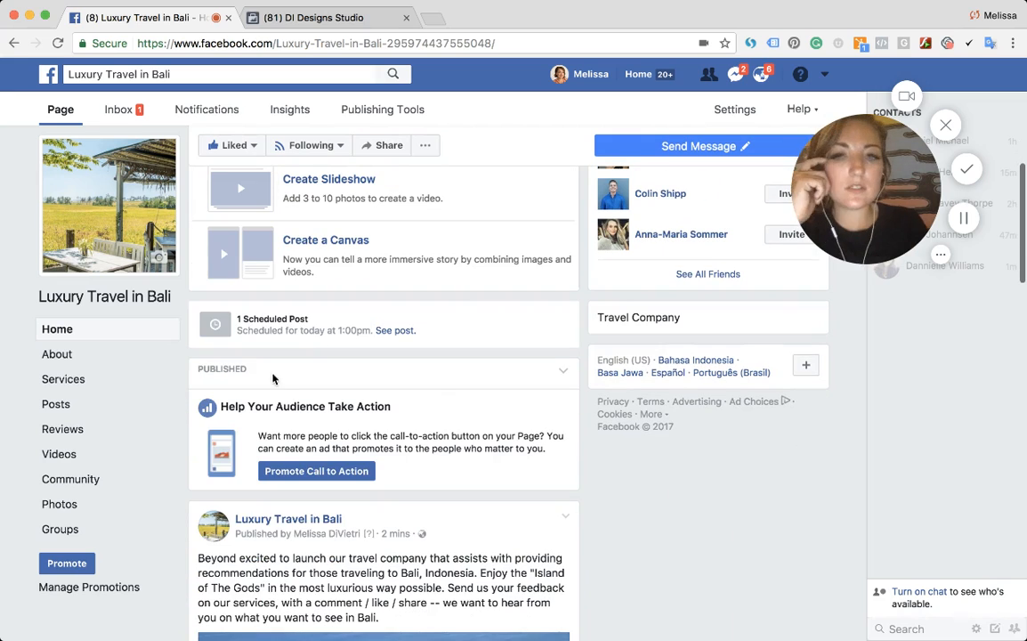
drag(237, 315, 370, 330)
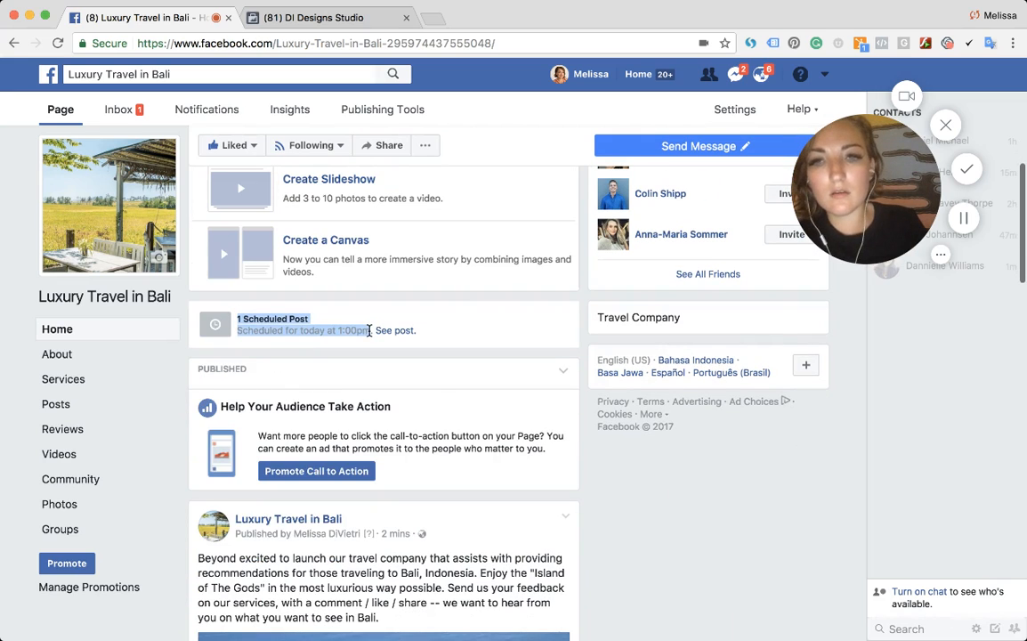
scroll(364, 435, down, 1)
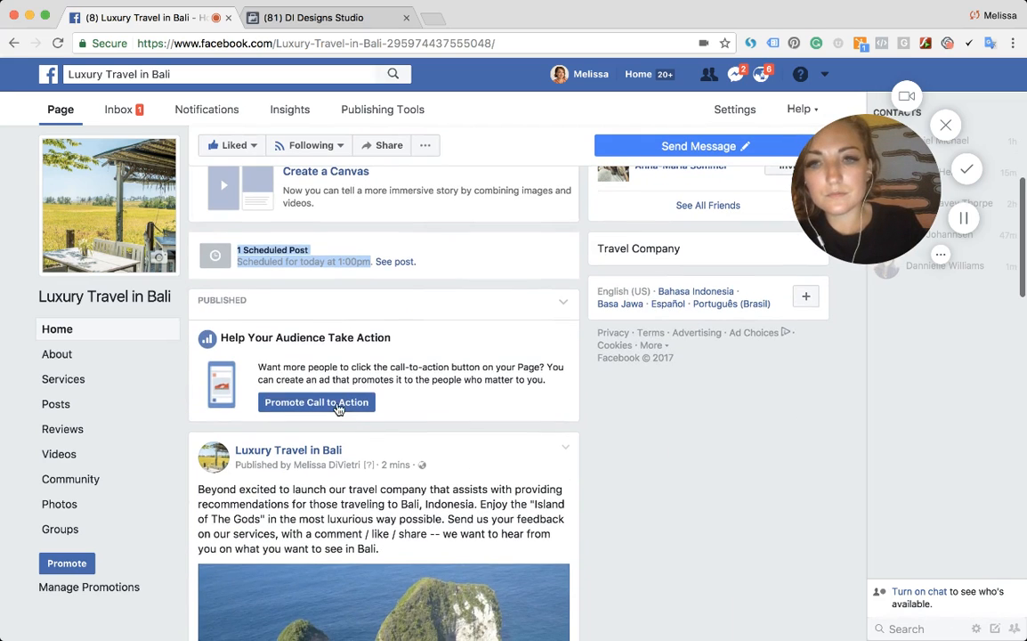
click(334, 403)
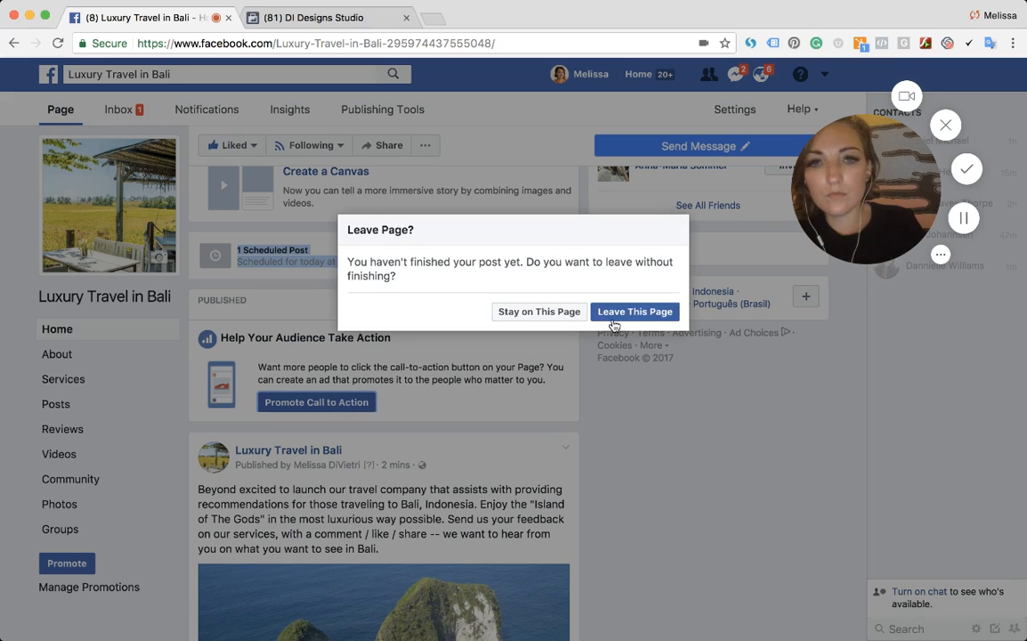
click(617, 312)
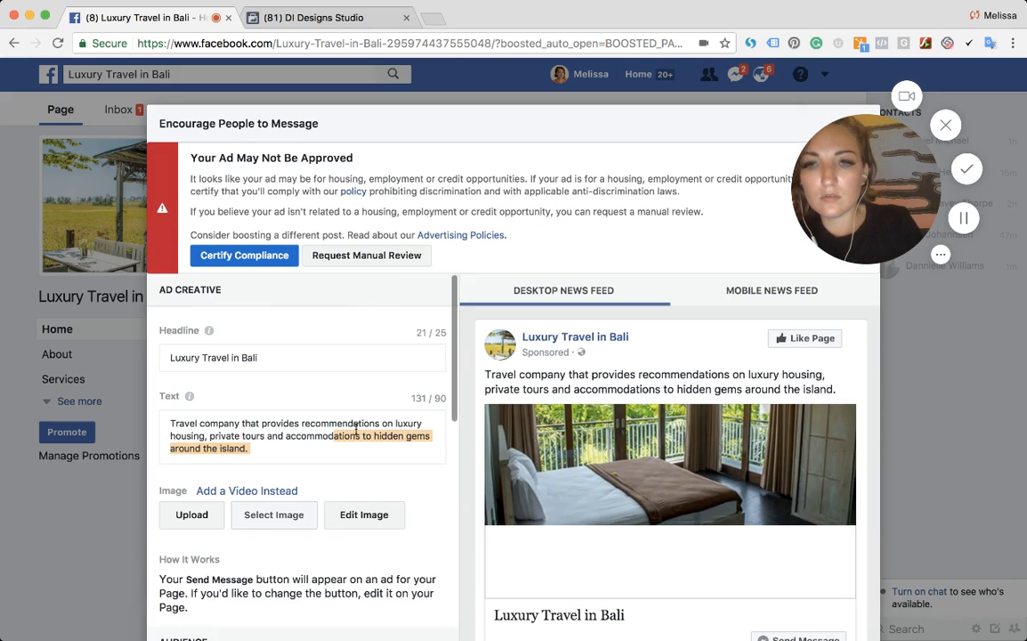
- Replace the end of the ad text with 'accommodations in Bali.'
click(356, 430)
scroll(356, 432, down, 1)
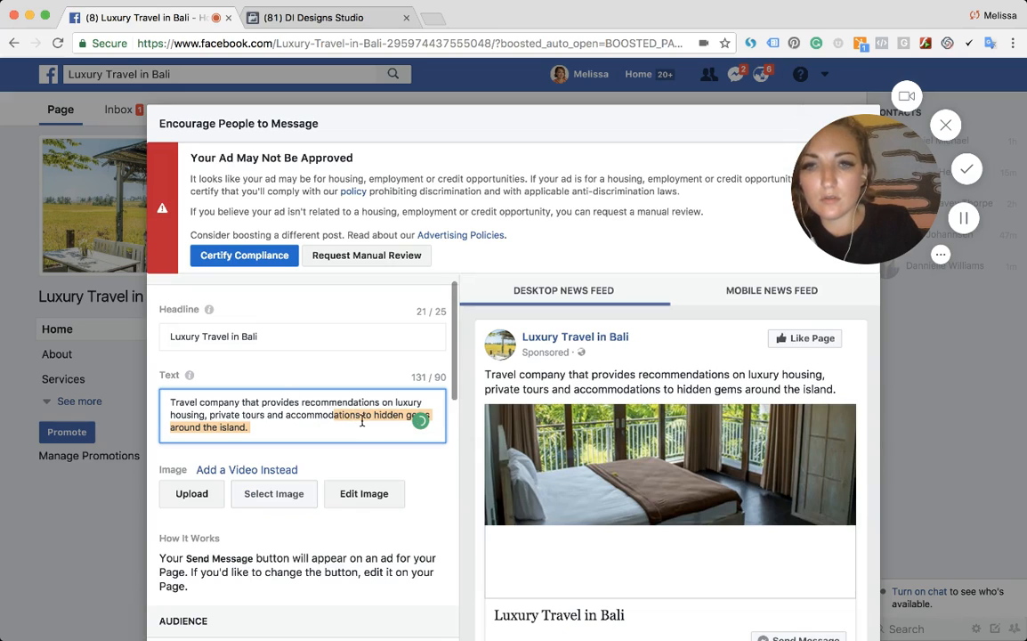
drag(360, 414, 423, 415)
key(BackSpace)
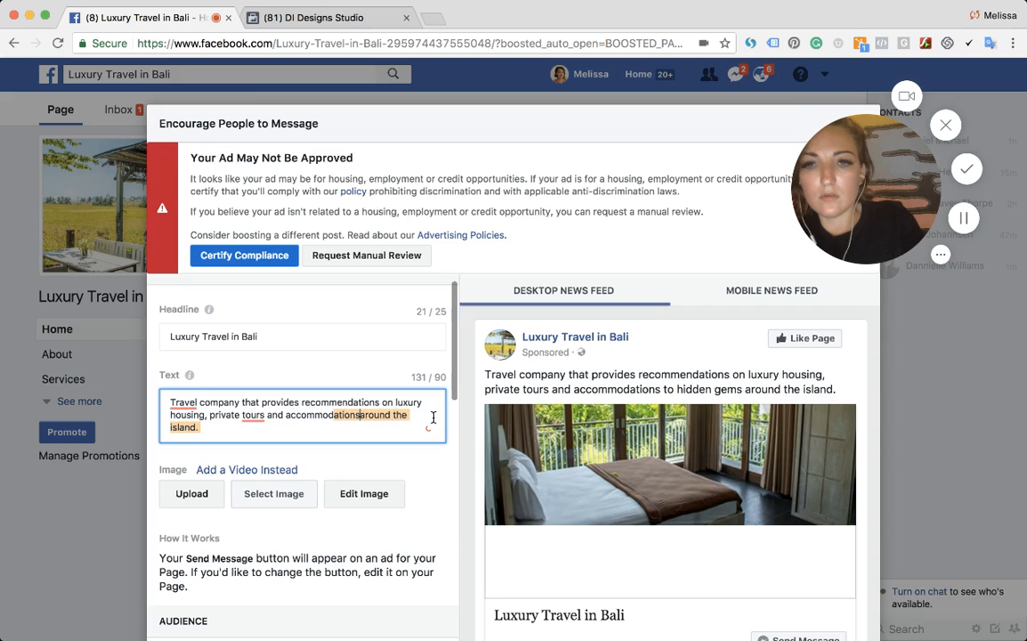
text(in)
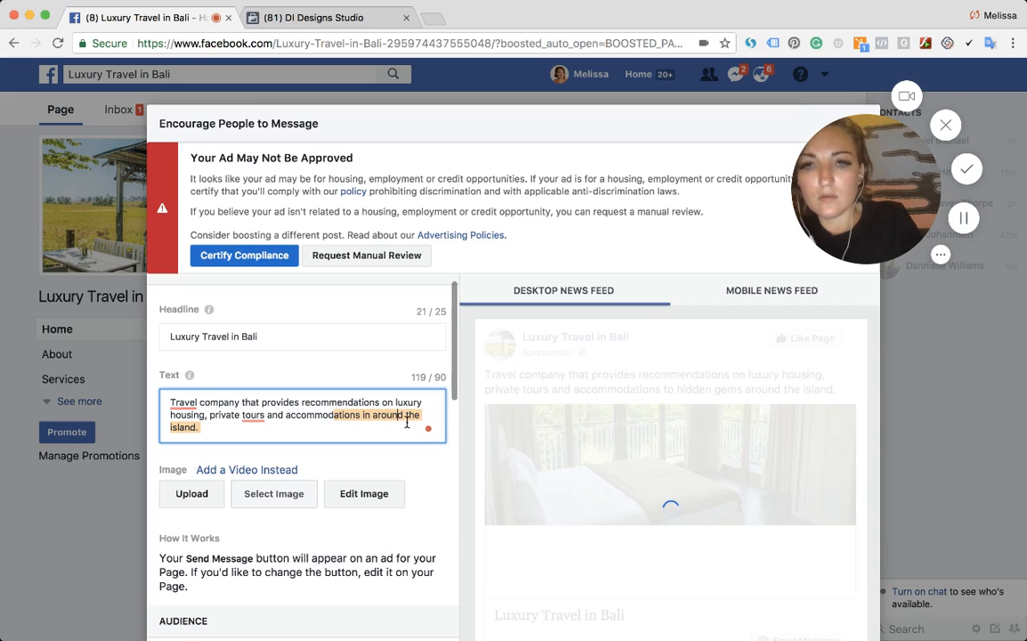
drag(372, 415, 374, 433)
text(Bali.)
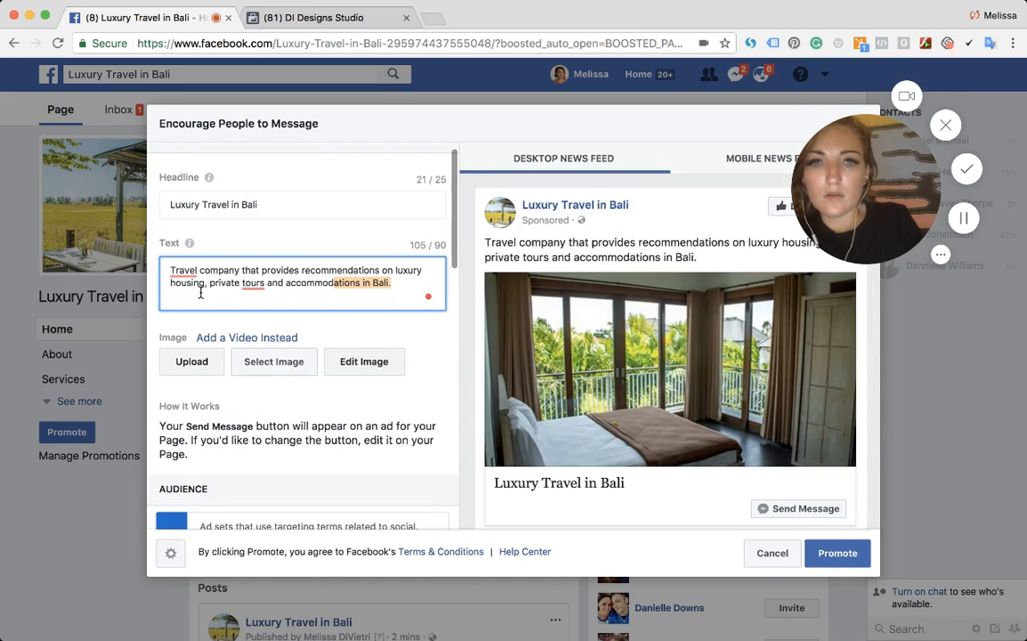
- Replace 'Travel company that provides' at the start of the ad text with 'Providing'
drag(299, 269, 170, 269)
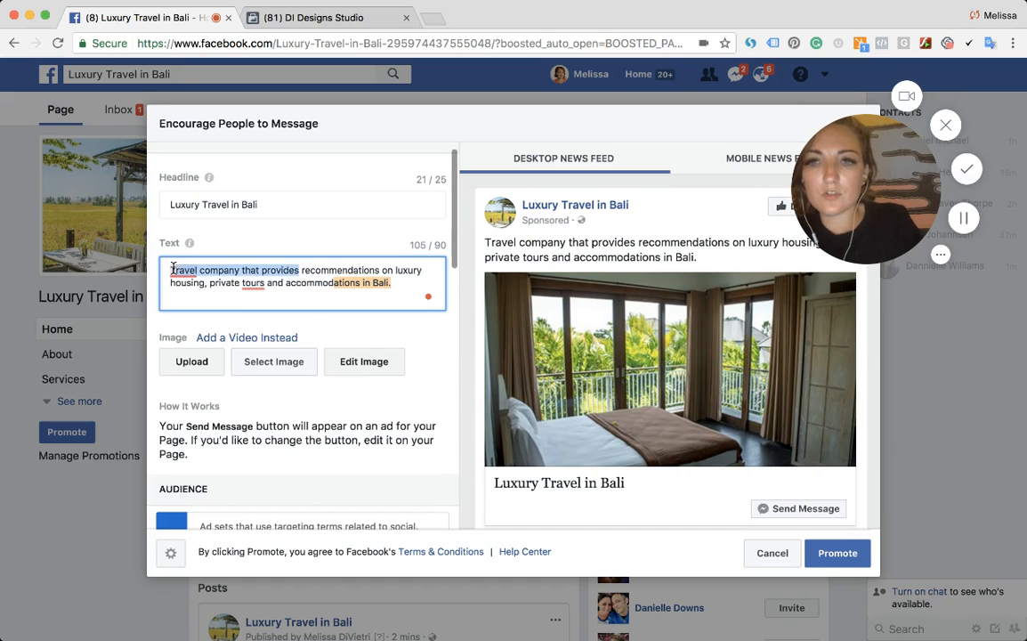
text(Proving)
key(BackSpace)
key(BackSpace)
key(BackSpace)
key(BackSpace)
key(BackSpace)
key(BackSpace)
key(BackSpace)
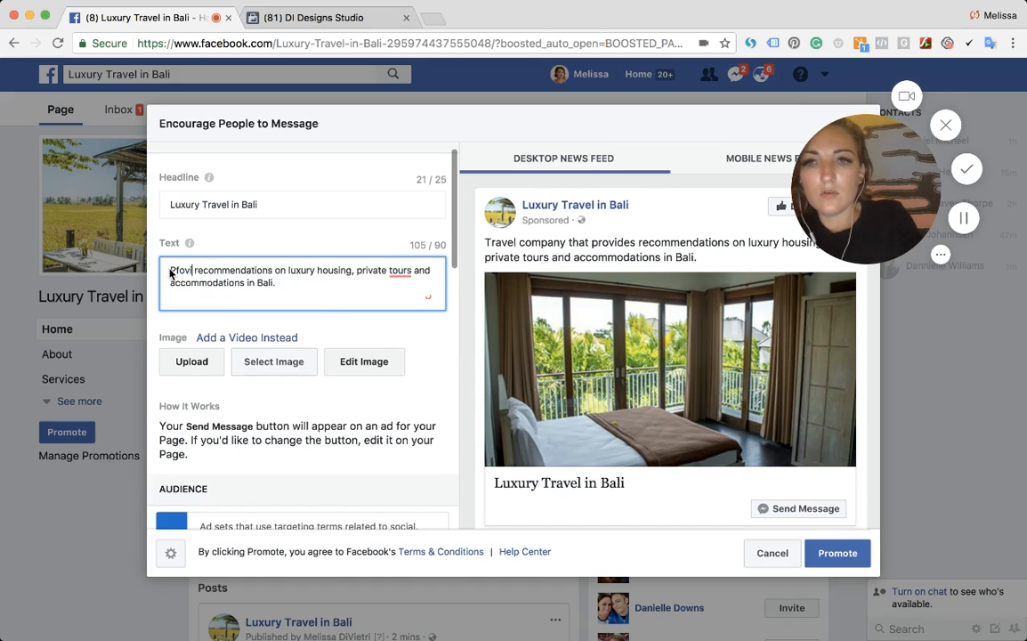
text(Proving)
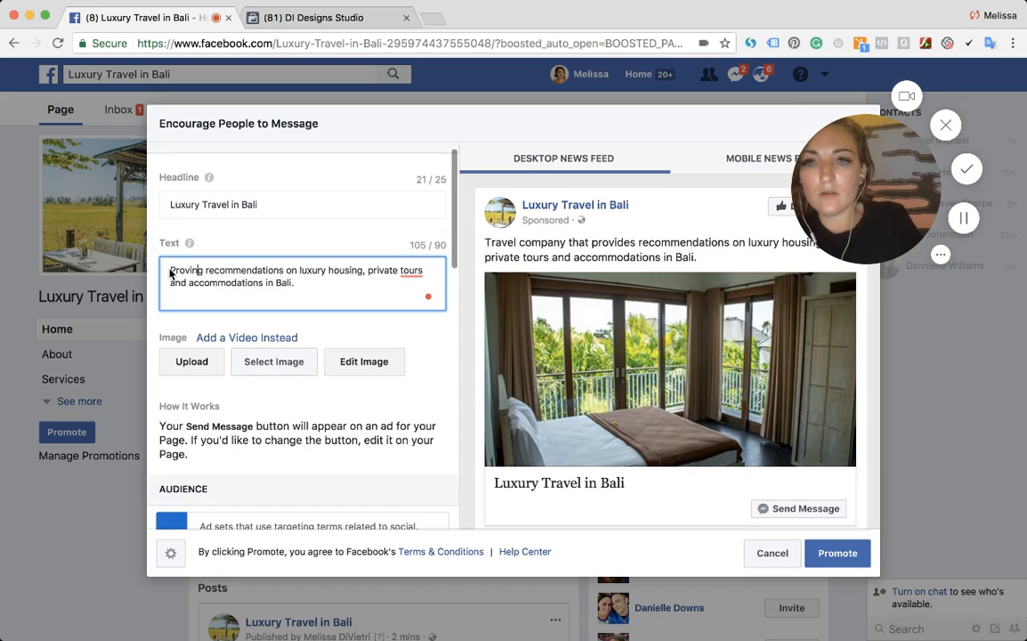
text(id)
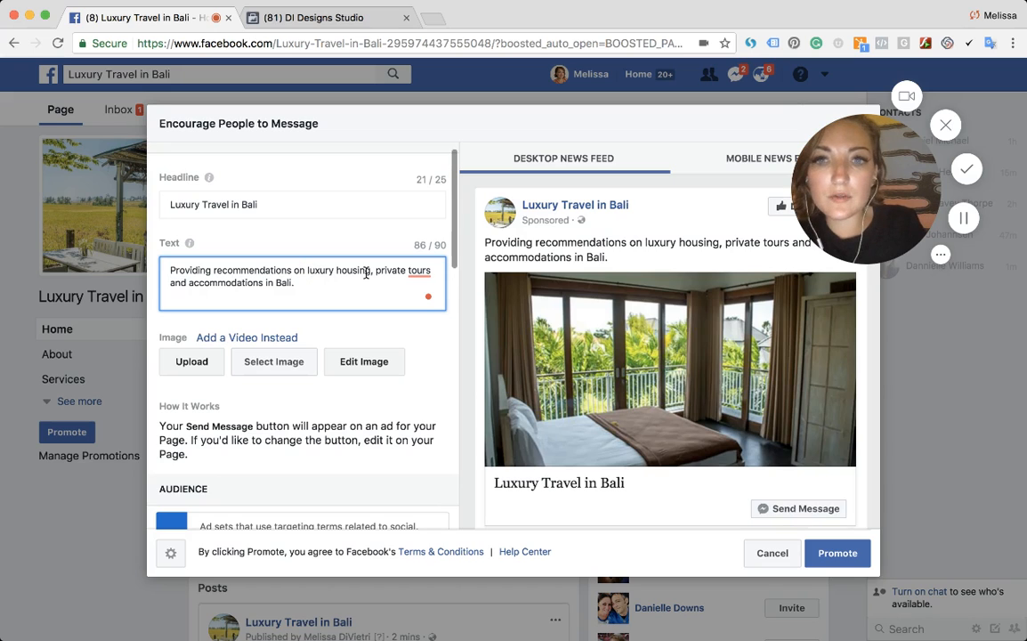
- Replace 'accommodations in' with 'special packages for traveling to' in the ad text
double_click(213, 282)
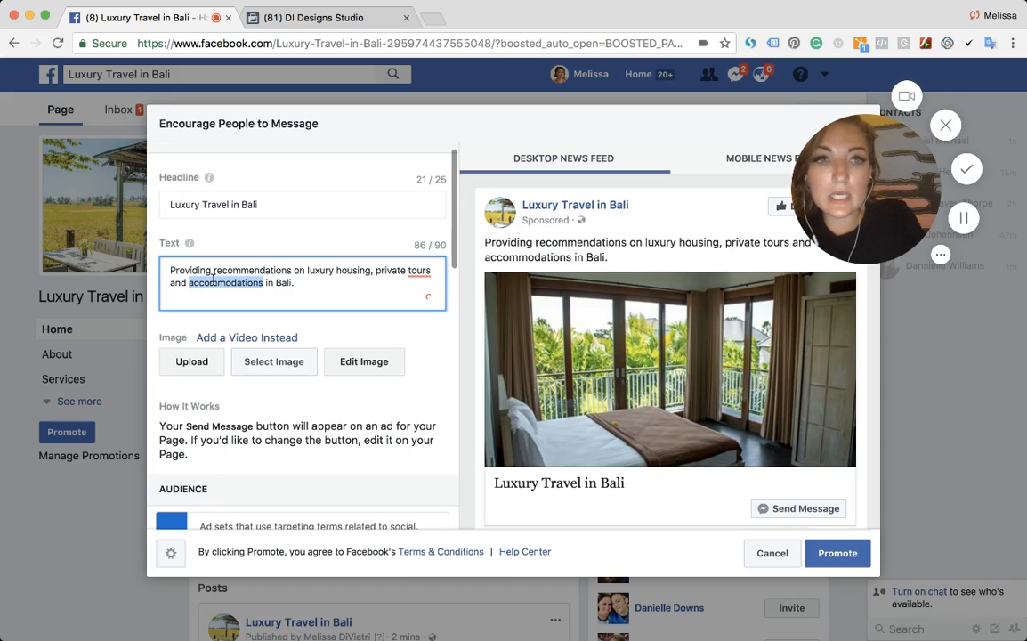
key(BackSpace)
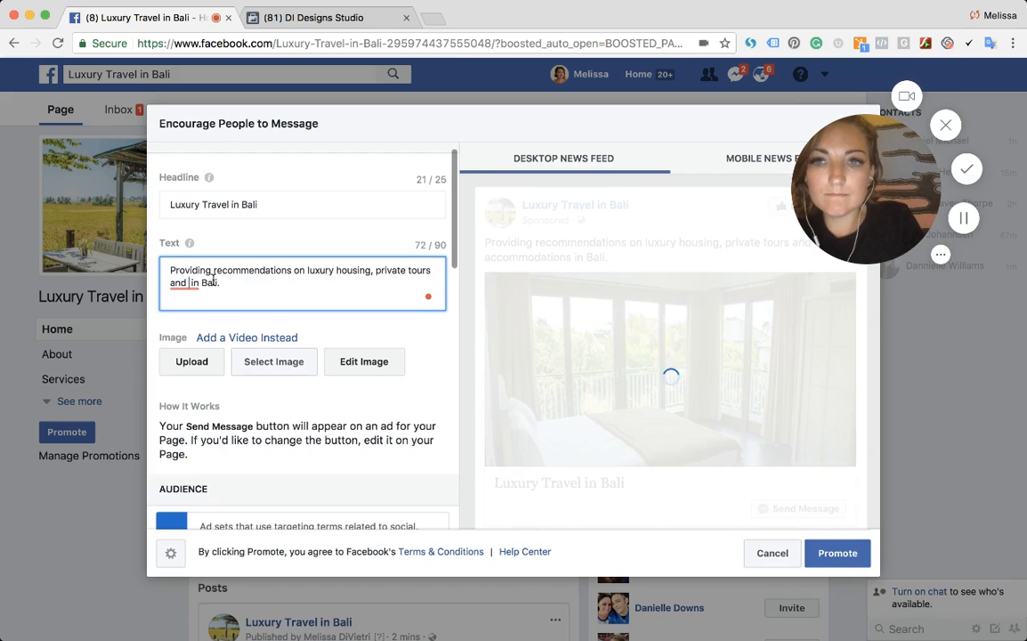
text(special packa )
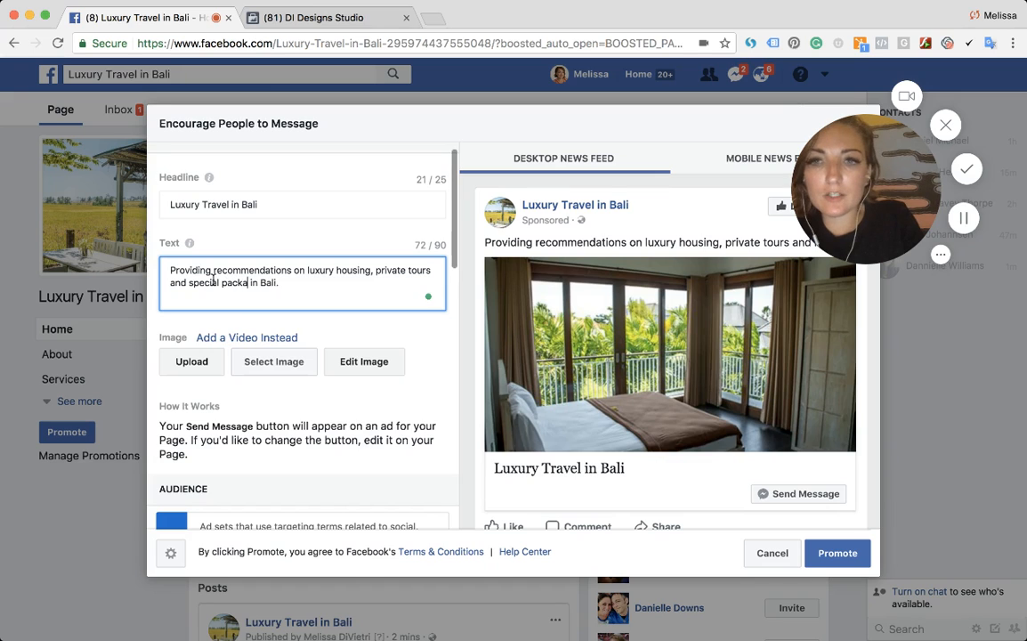
text(ges)
key(BackSpace)
key(BackSpace)
text(for t)
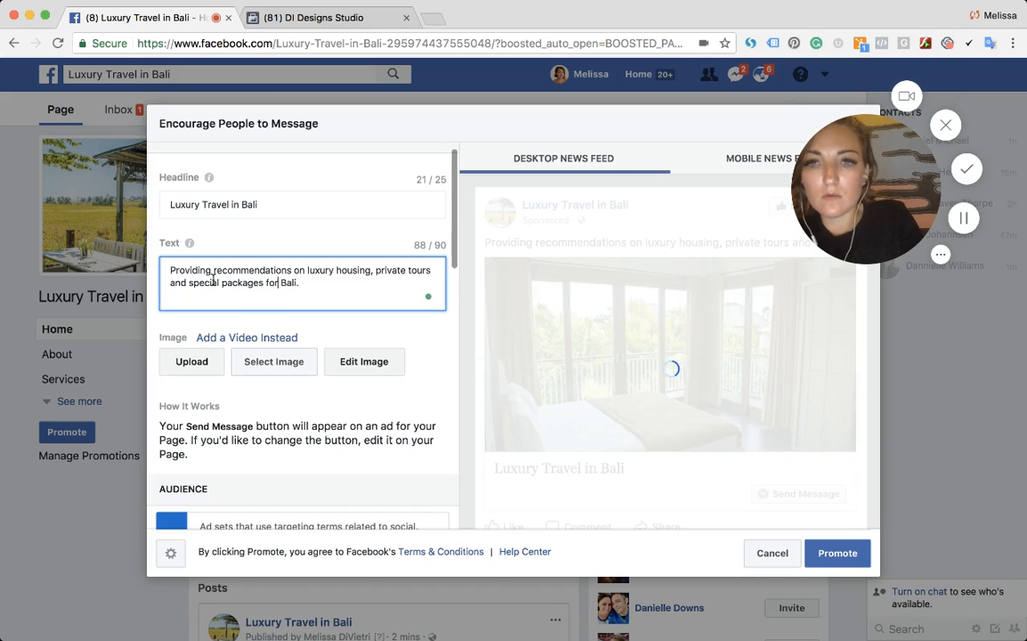
text(raveling to)
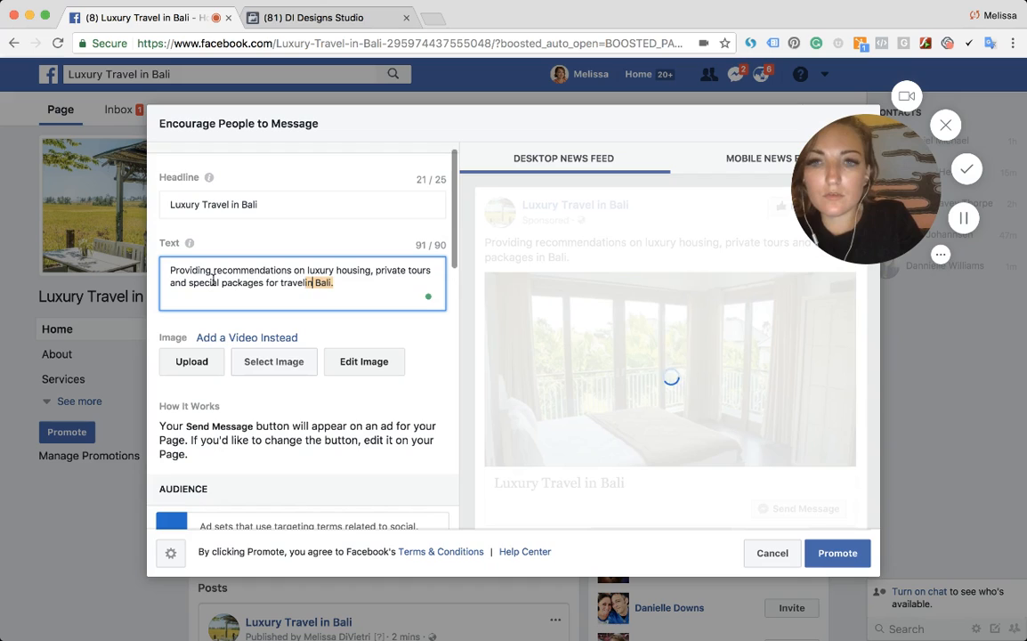
- Delete 'private' from the ad text and change 'Providing' to 'Provides'
double_click(388, 269)
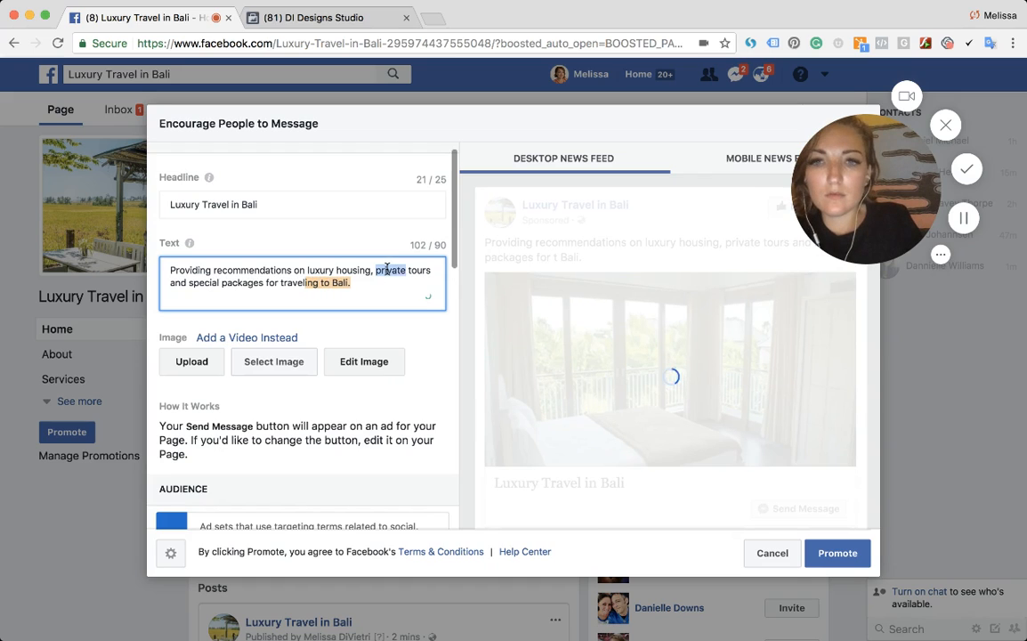
key(BackSpace)
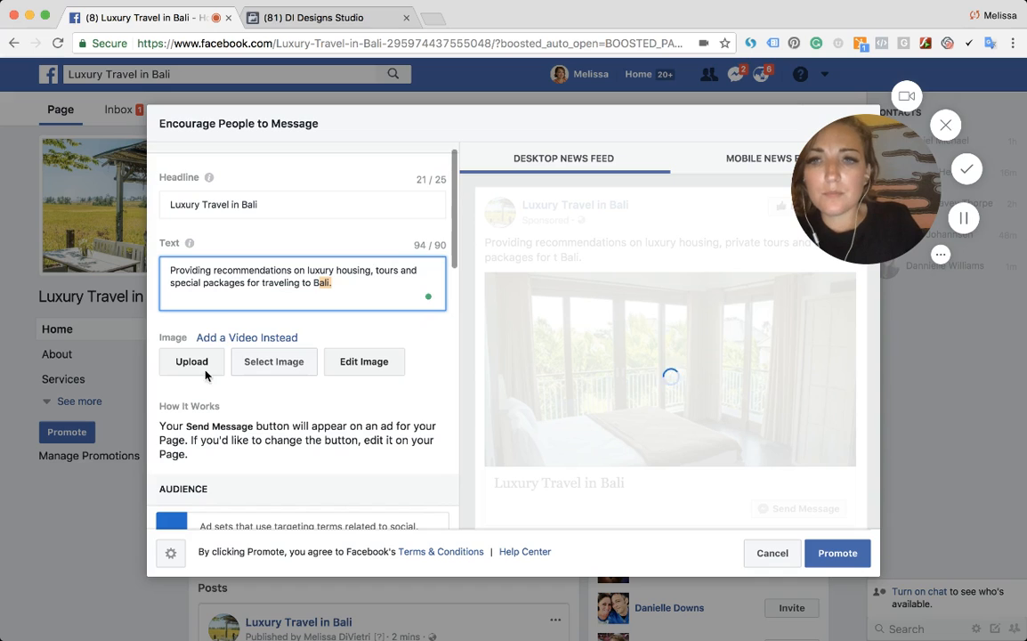
click(212, 270)
key(BackSpace)
key(BackSpace)
key(BackSpace)
text(es)
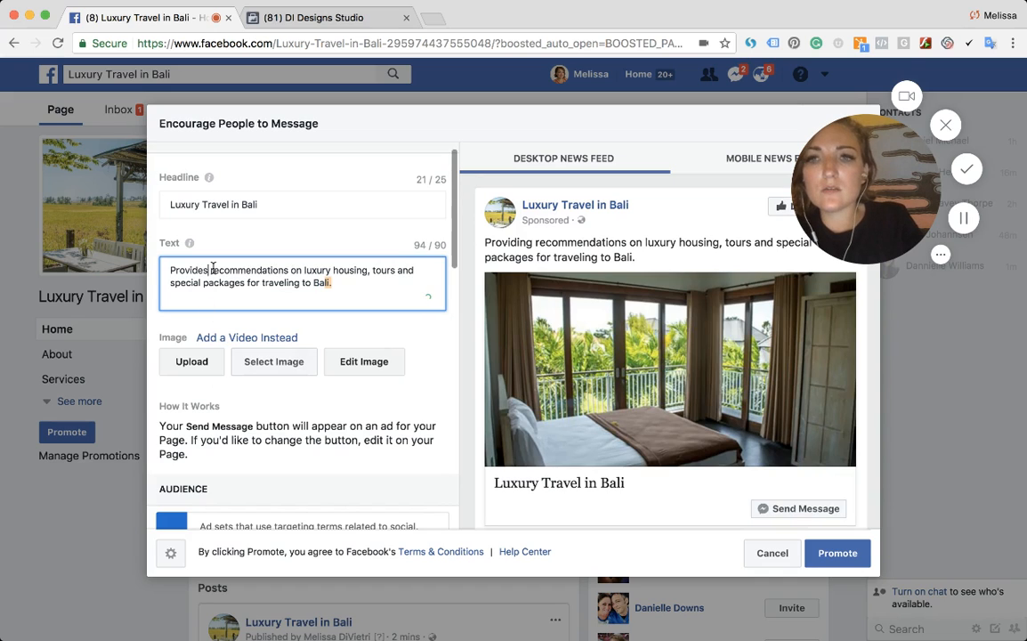
- Reword the ad text's opening to 'Provides luxury services for housing, tours and special packages'
double_click(266, 270)
text(services)
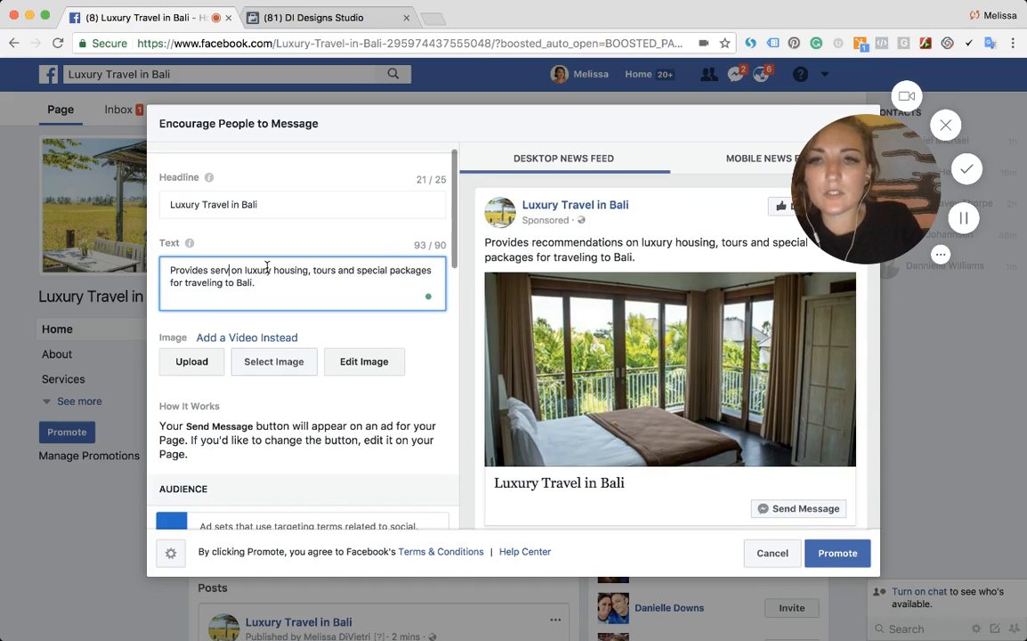
key(BackSpace)
key(BackSpace)
text(for)
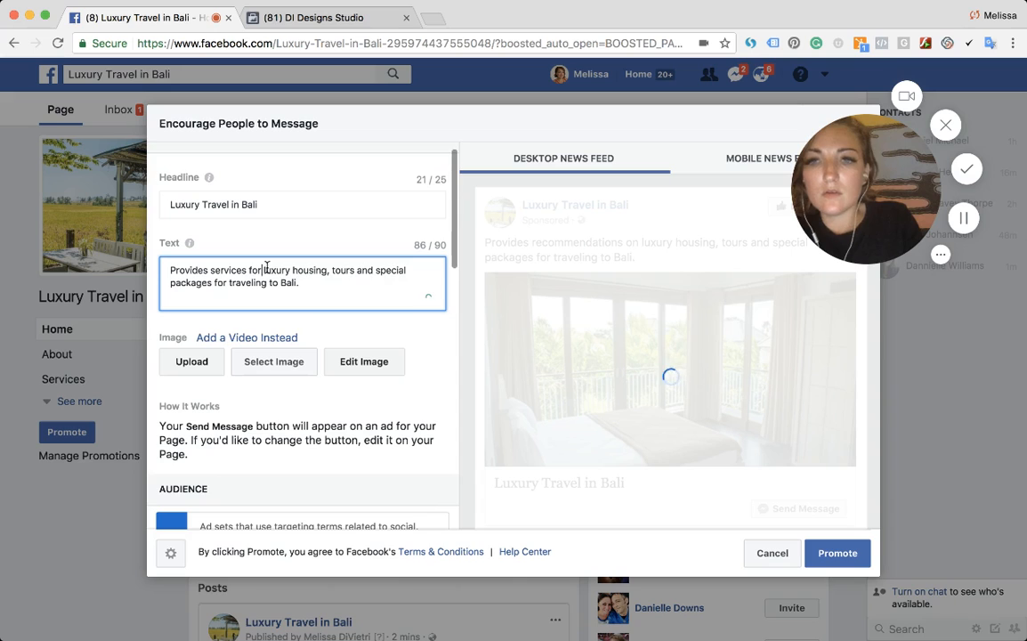
click(210, 270)
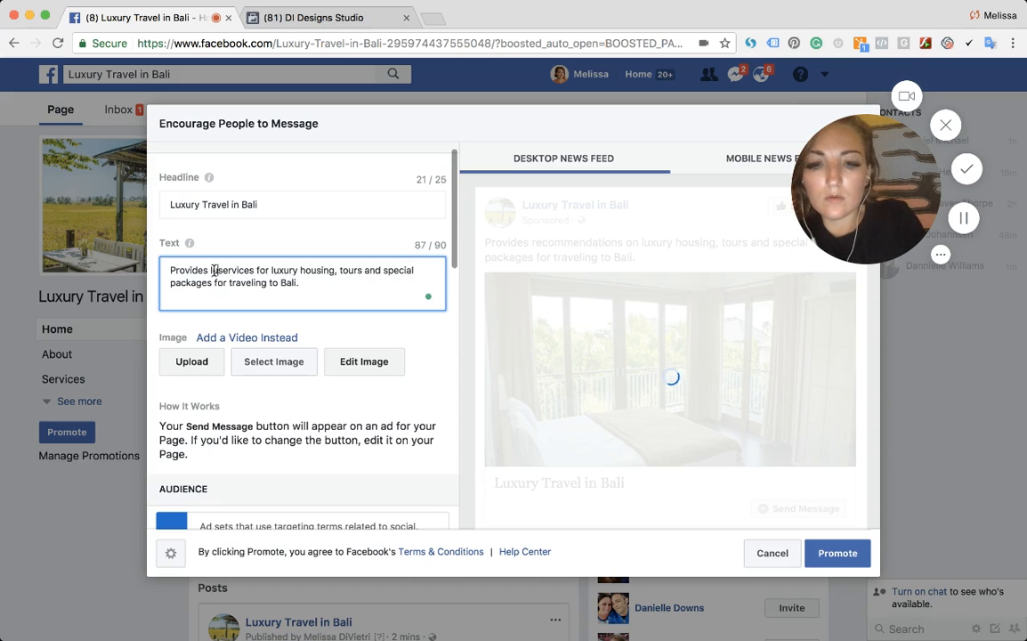
text(luxury)
double_click(307, 270)
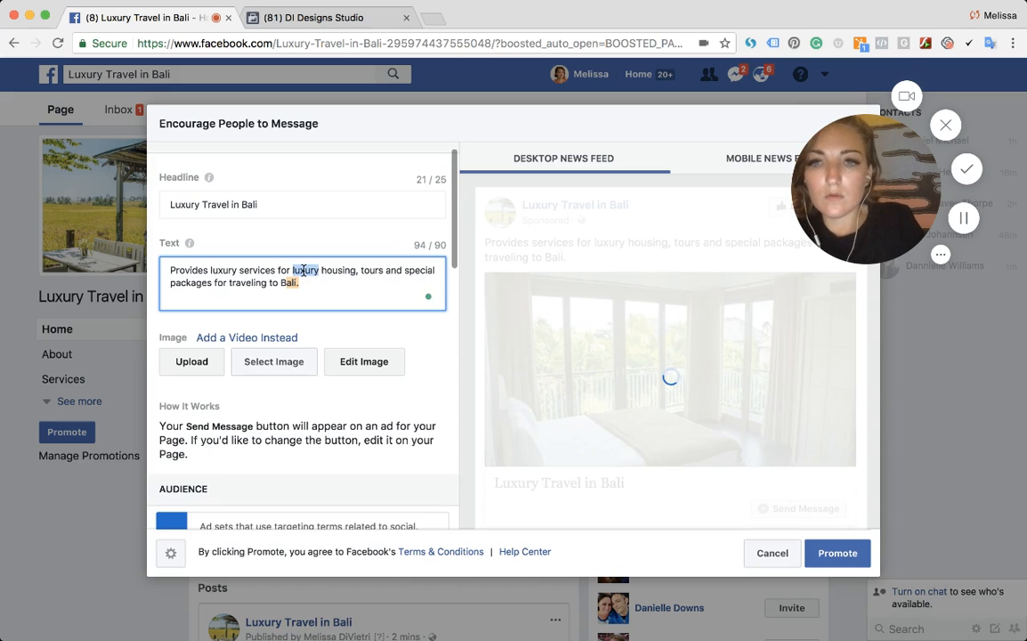
key(BackSpace)
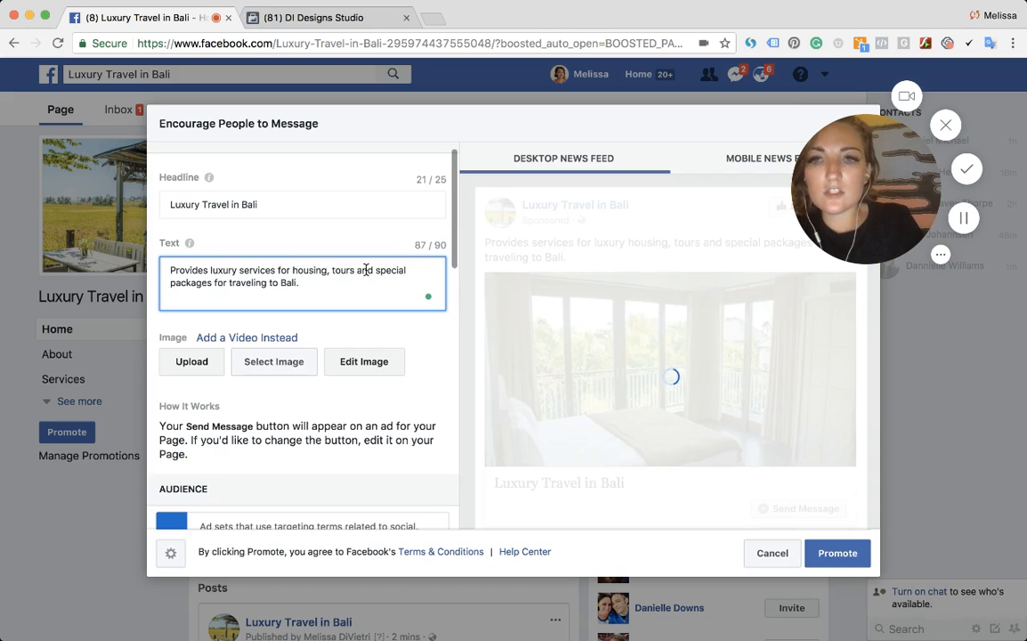
- Change 'for traveling to Bali' to 'when traveling to Bali' in the ad text
double_click(225, 283)
text(when to)
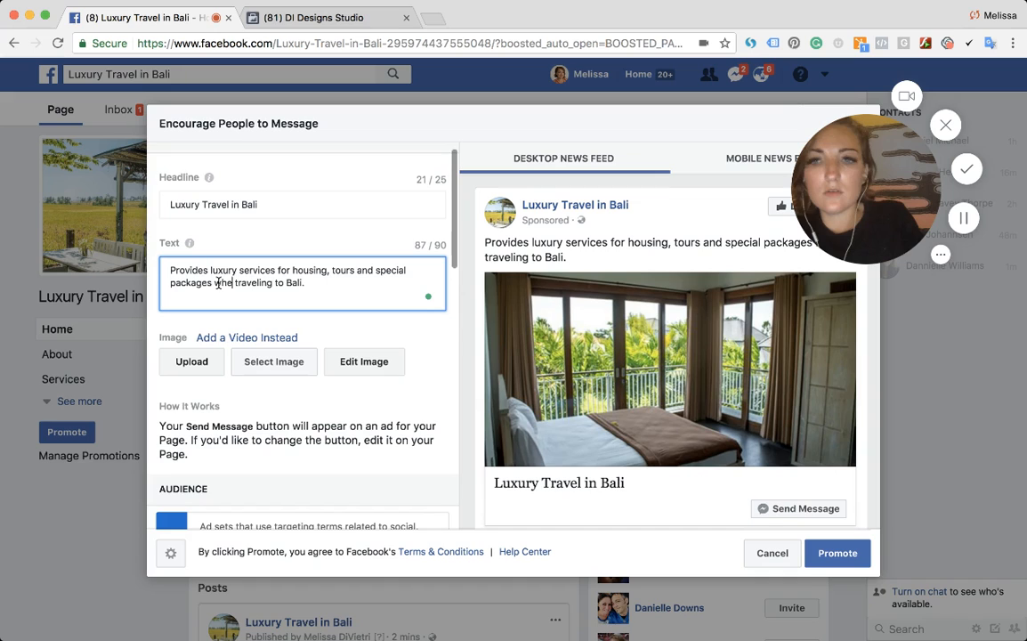
double_click(265, 283)
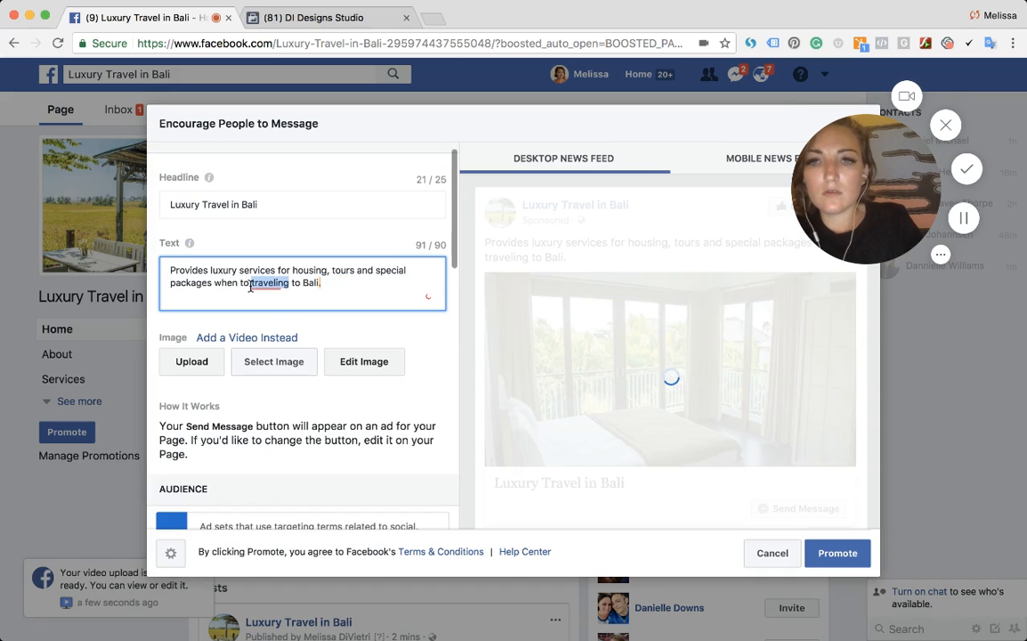
click(251, 285)
key(BackSpace)
key(BackSpace)
key(BackSpace)
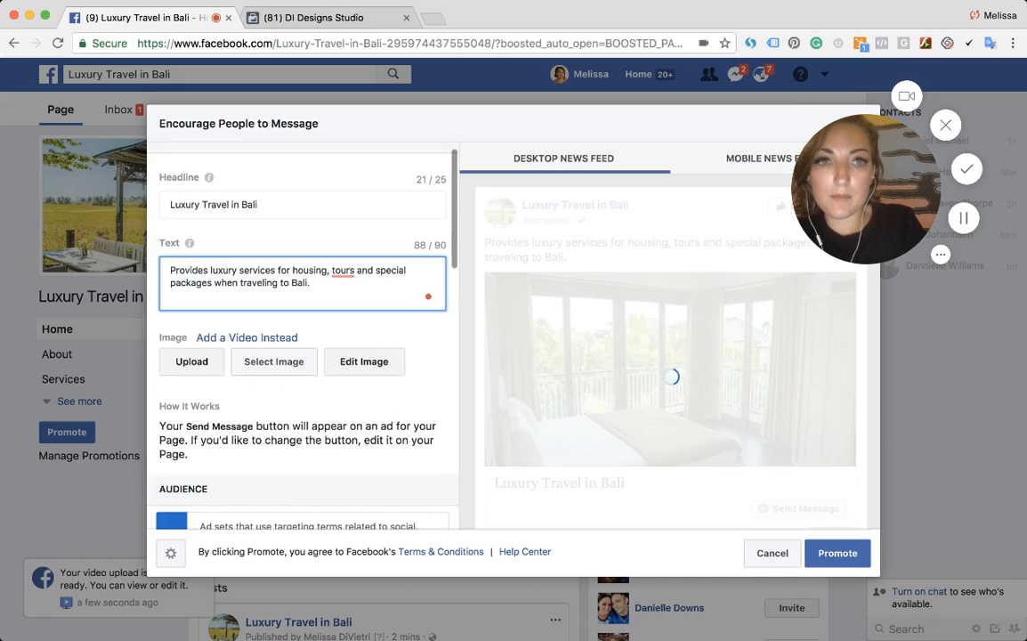
- Pick the Bali sea-cliffs photo from the image library as the ad image
scroll(305, 348, down, 2)
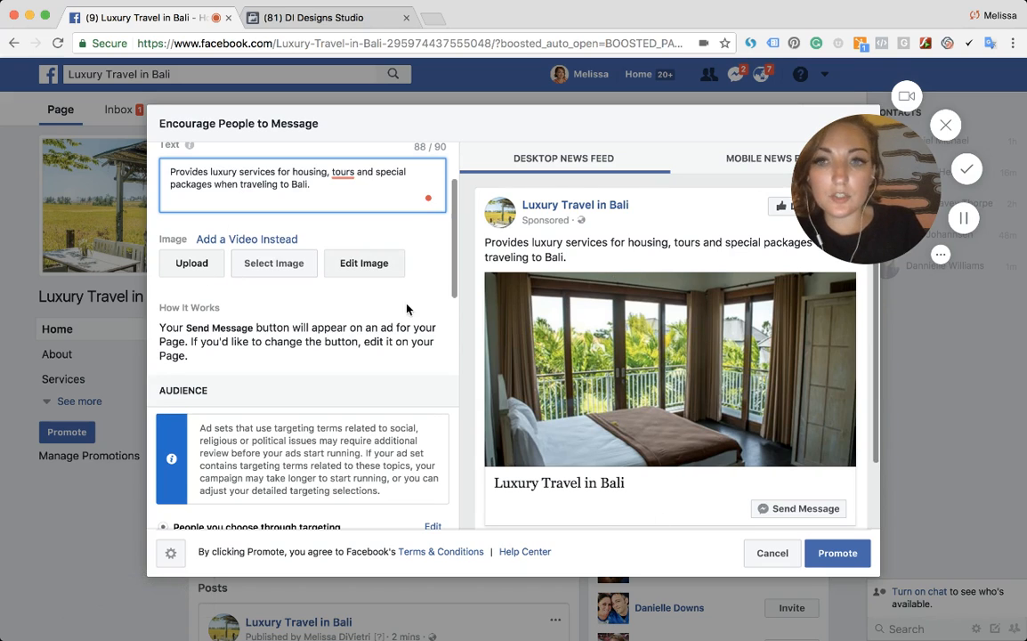
click(266, 263)
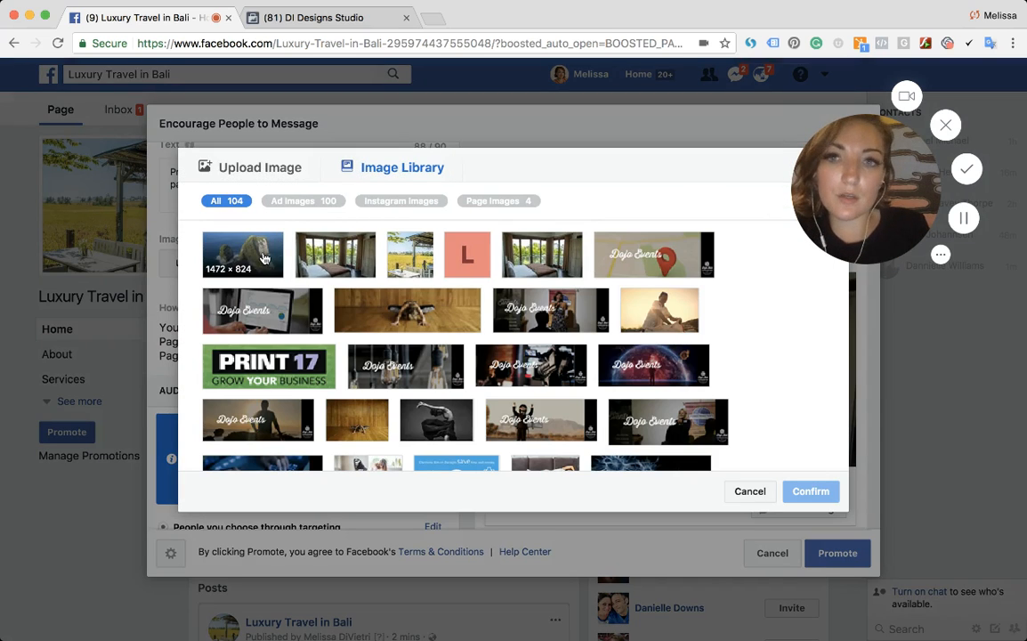
click(263, 258)
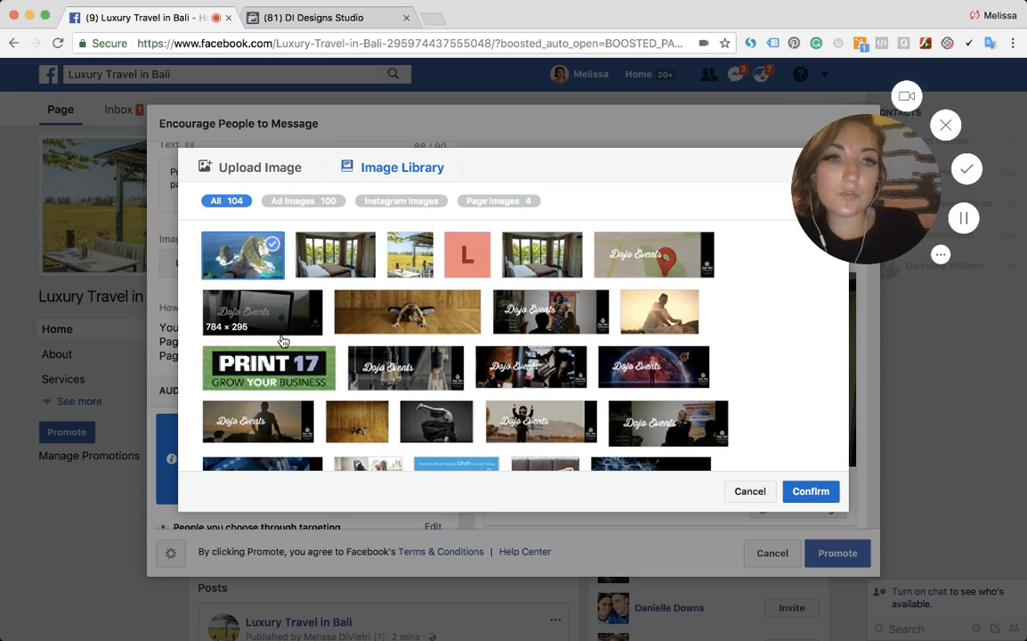
click(812, 492)
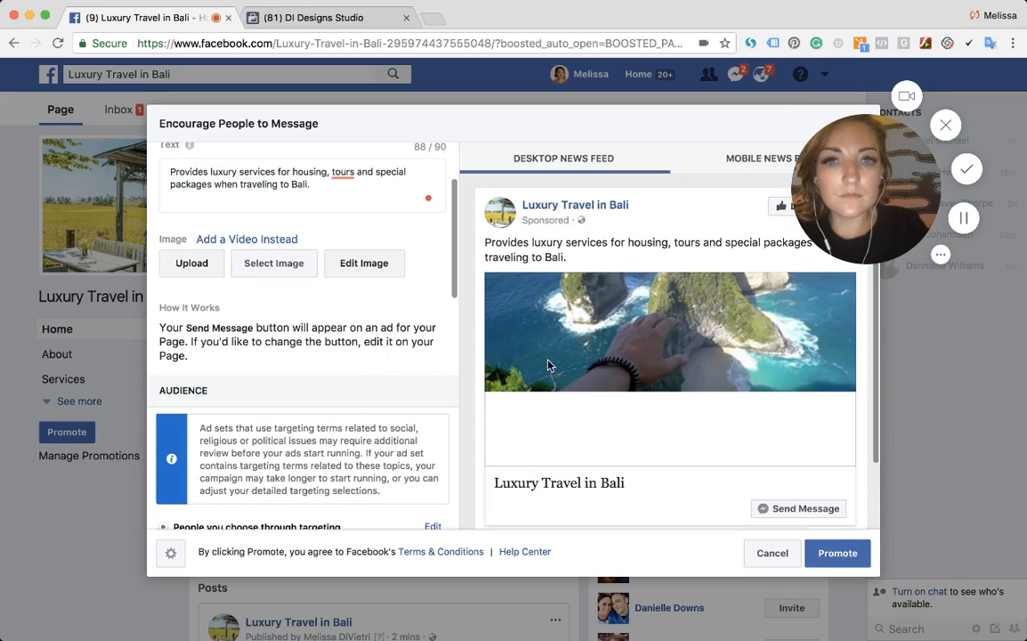
- Crop the ad image to a tighter frame around the rock formations and save the edit
click(360, 267)
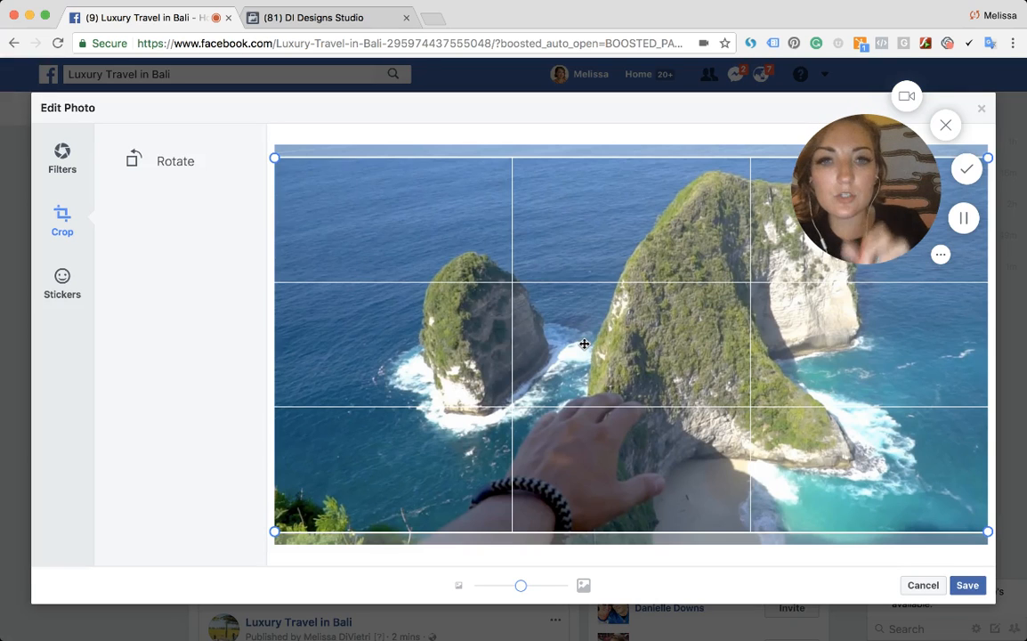
drag(275, 157, 422, 222)
drag(505, 299, 465, 268)
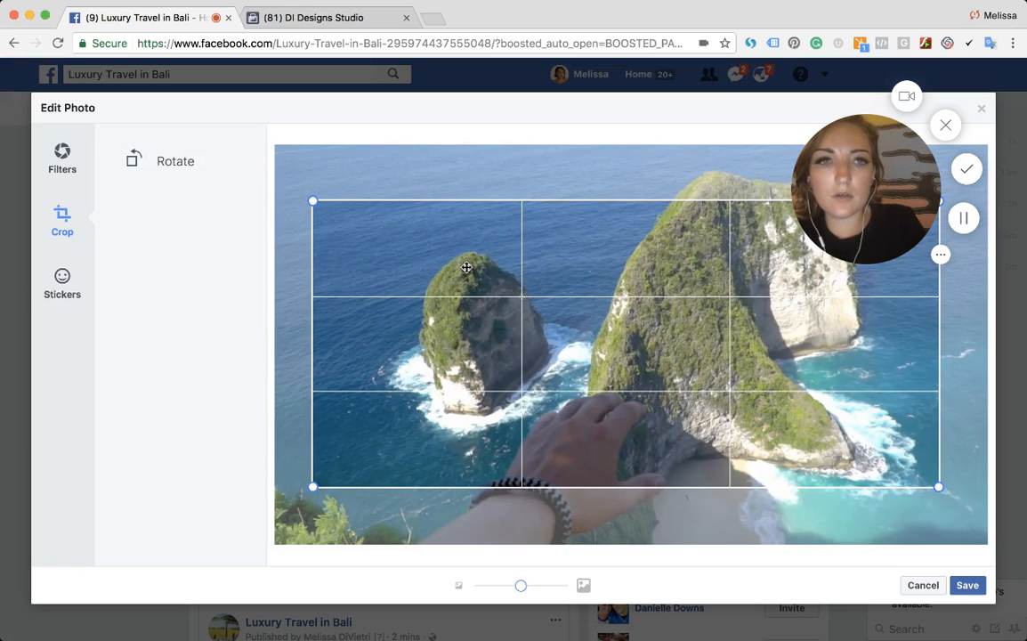
click(967, 585)
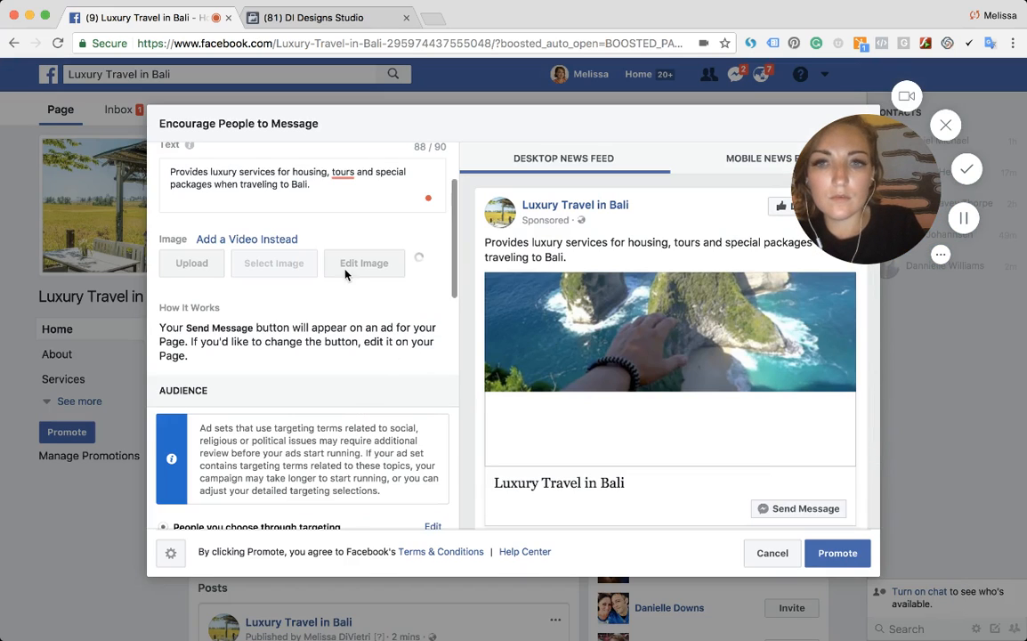
- Review the ad creative section of the promotion form and its preview
scroll(273, 370, up, 3)
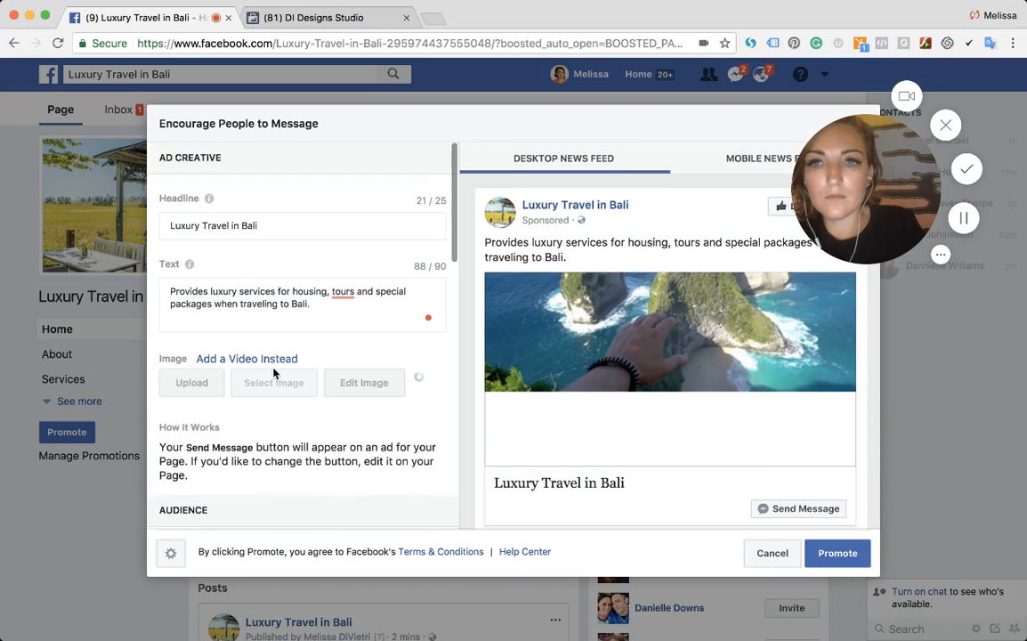
scroll(273, 369, down, 3)
scroll(273, 367, down, 3)
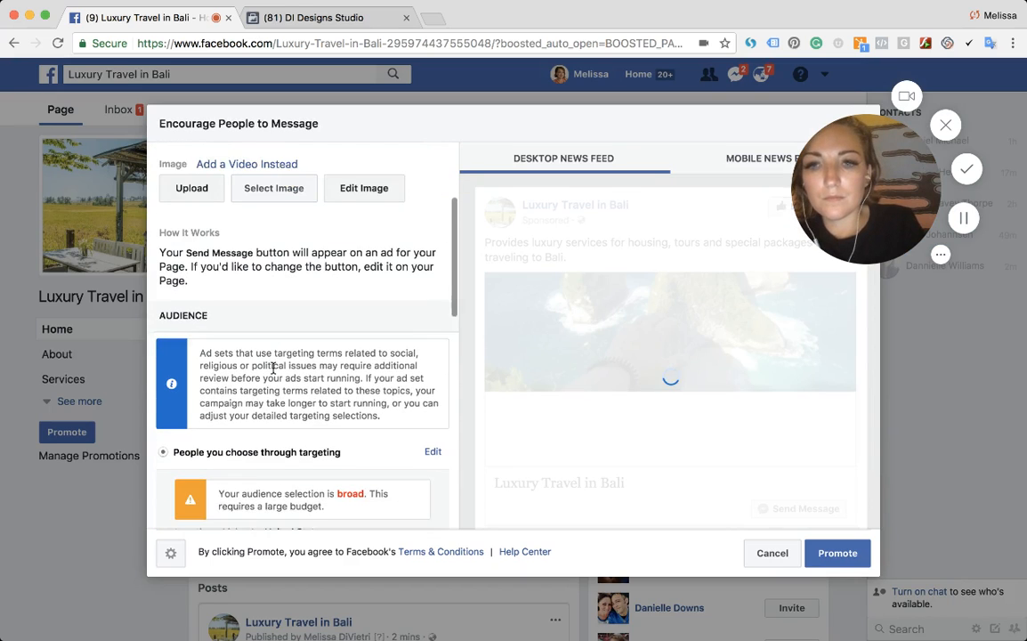
scroll(273, 369, up, 6)
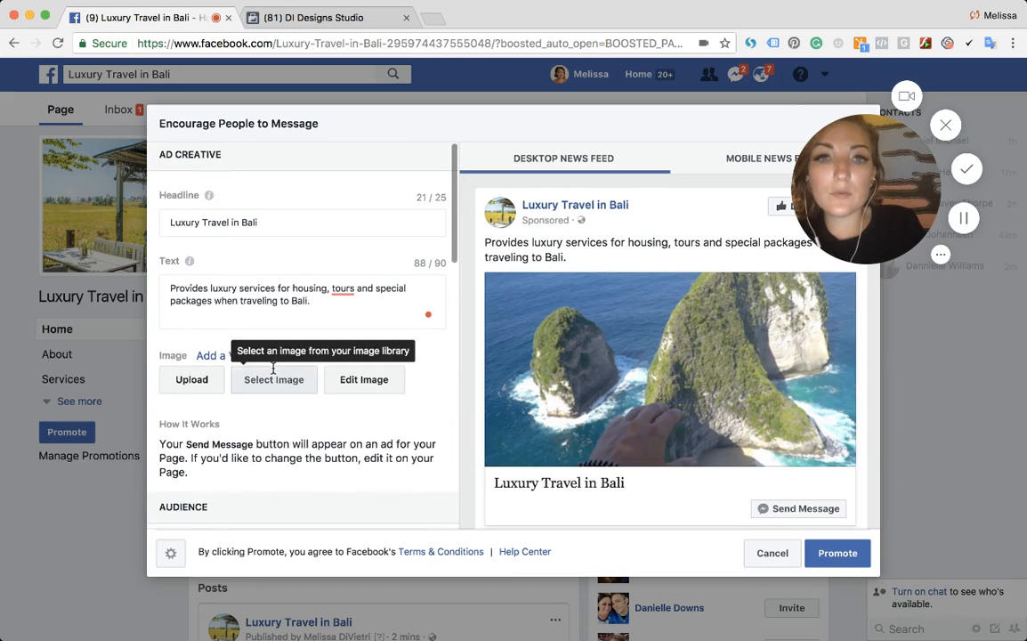
scroll(304, 310, down, 1)
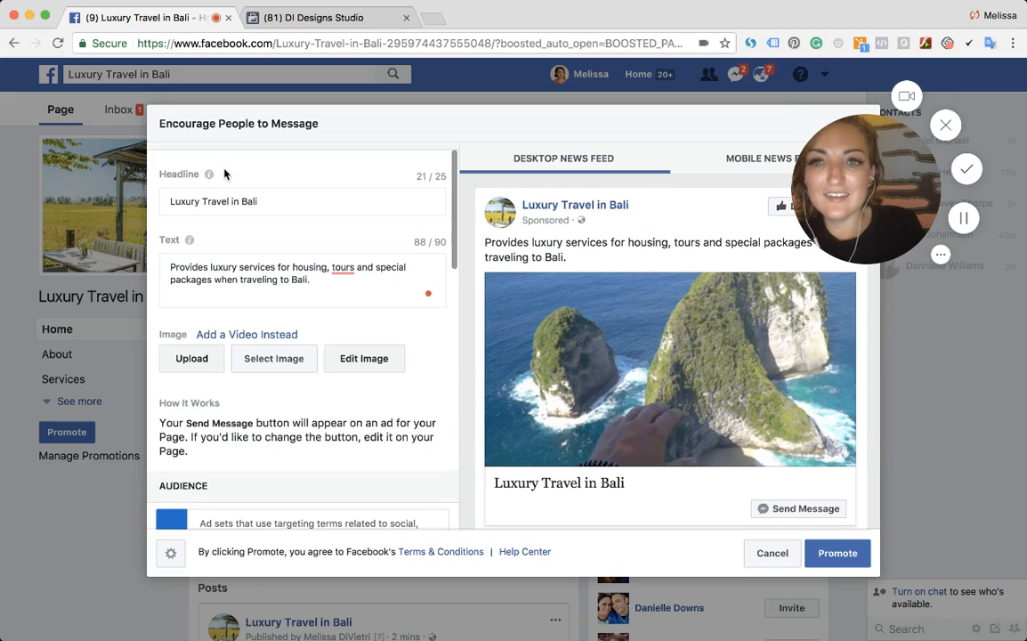
drag(179, 123, 318, 125)
- Set the ad audience location to Denpasar, Bali and save the targeted audience
scroll(303, 320, down, 7)
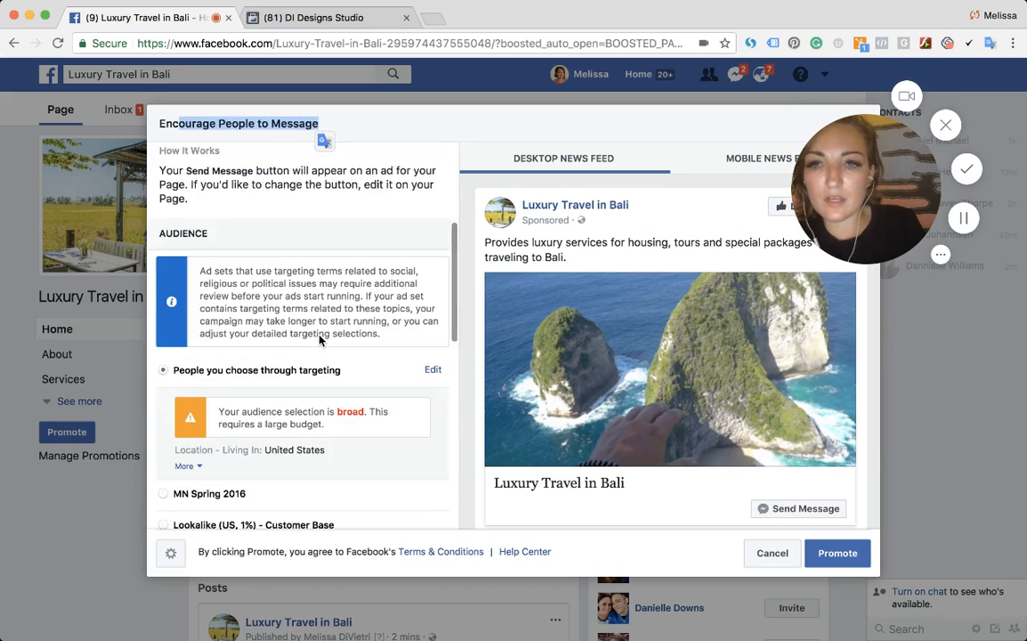
scroll(320, 339, down, 2)
click(432, 250)
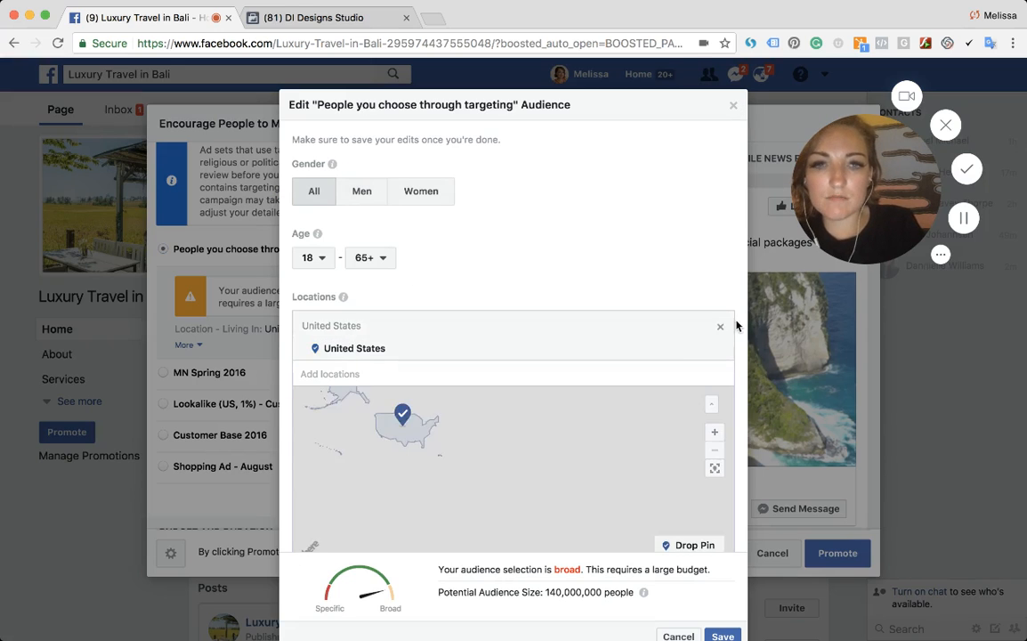
click(719, 348)
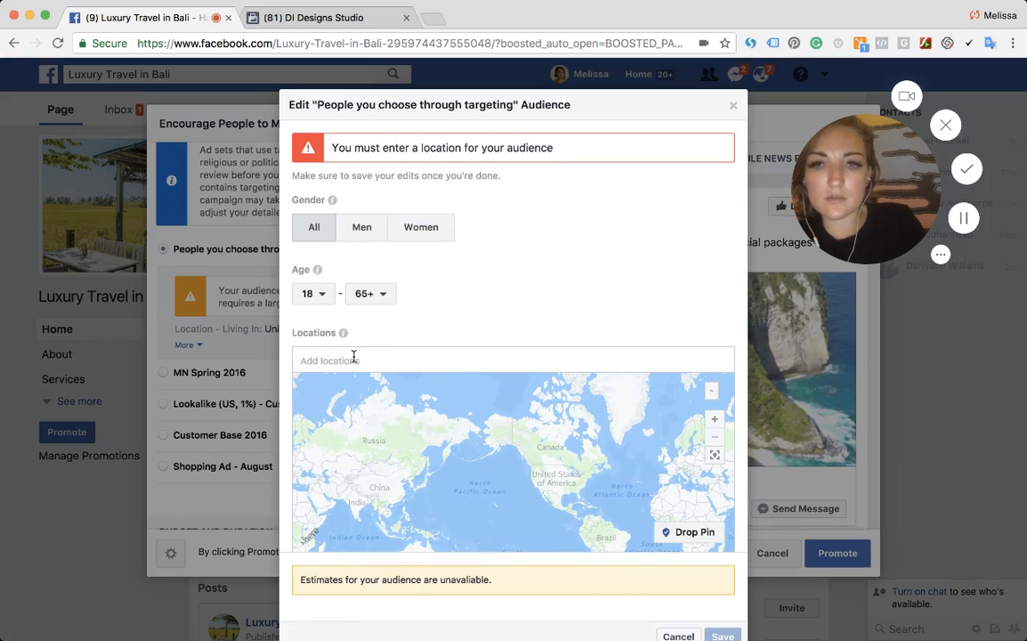
click(346, 360)
text(b)
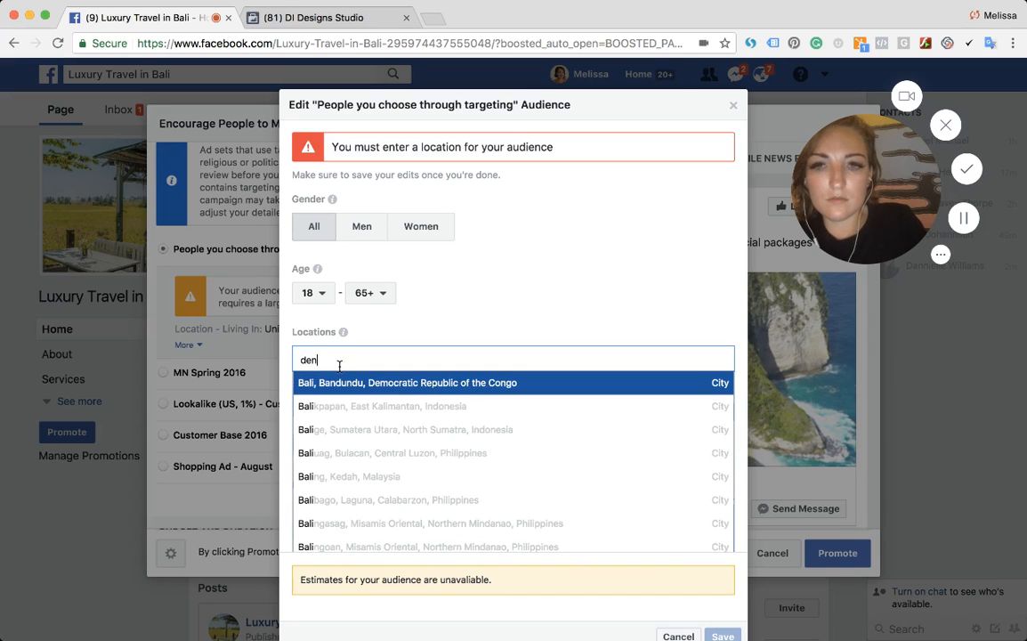
click(349, 385)
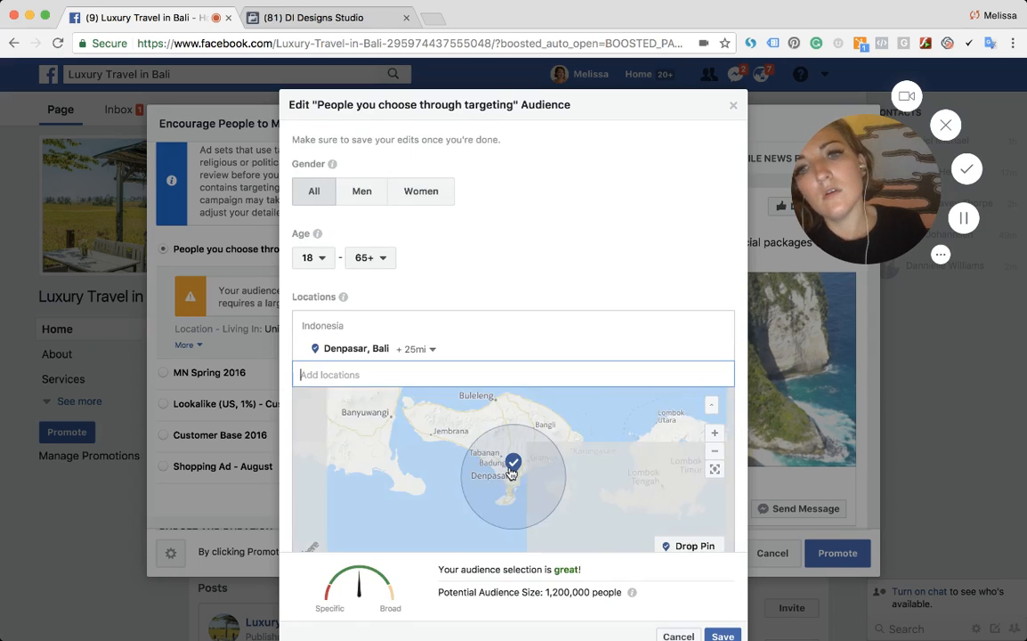
scroll(637, 577, down, 2)
scroll(711, 487, down, 5)
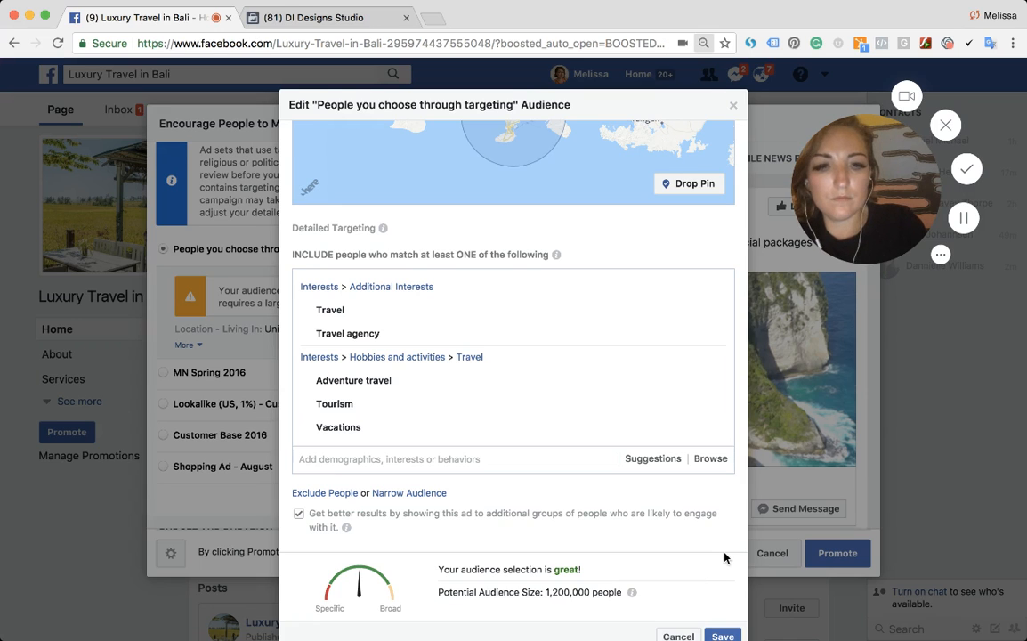
key(super+minus)
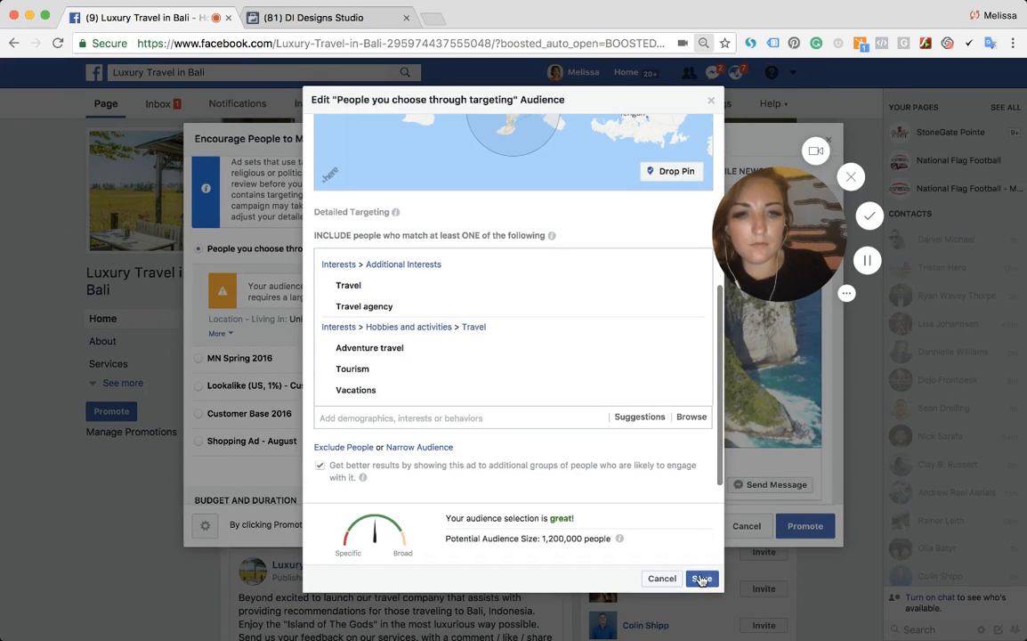
click(701, 579)
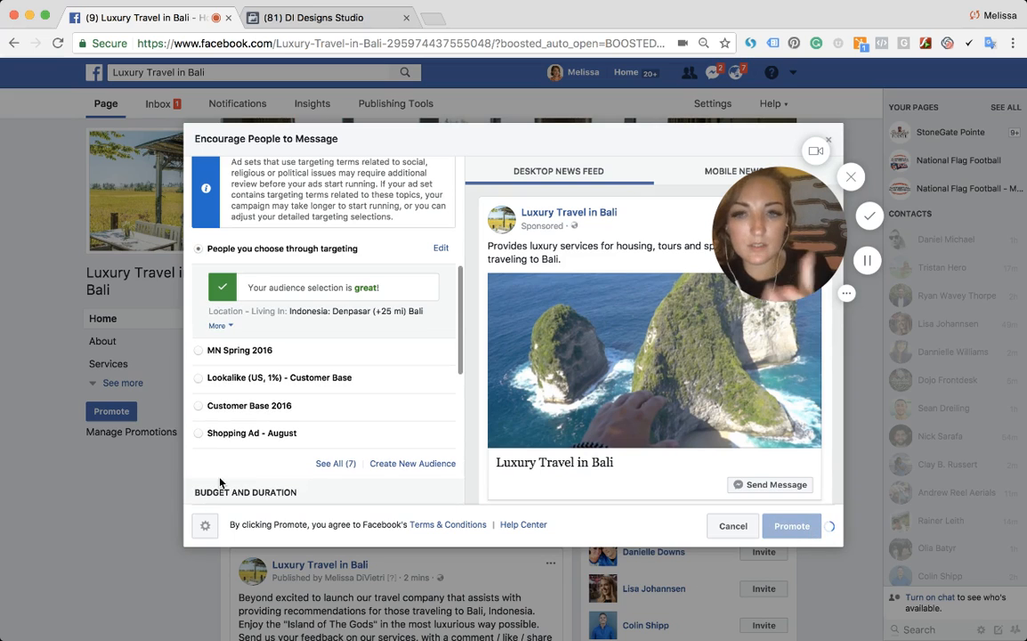
- Open the payment account list, then cancel the promotion and discard its changes
scroll(236, 436, down, 8)
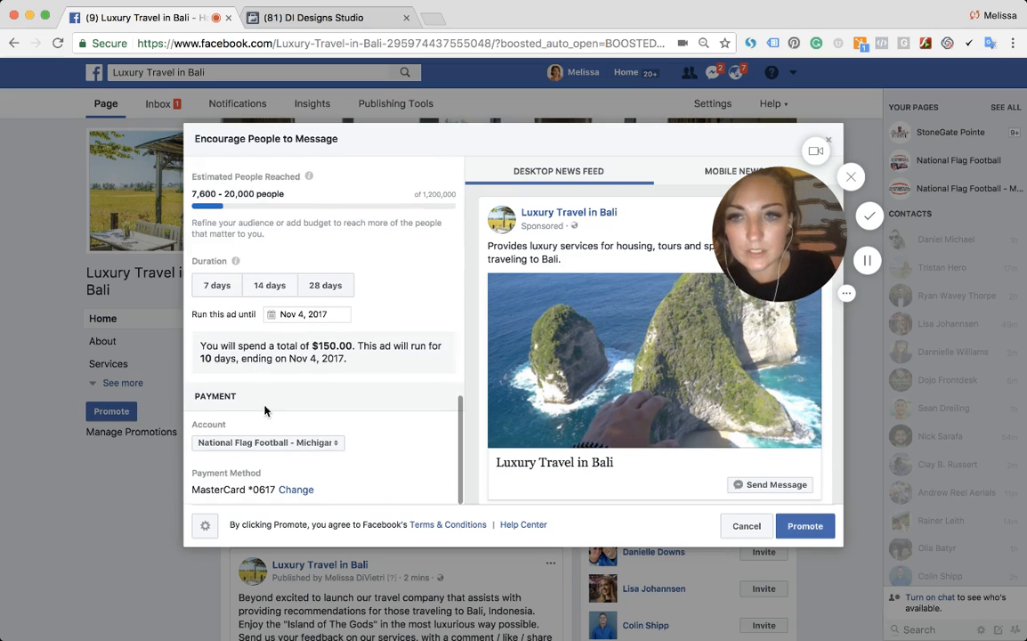
click(267, 442)
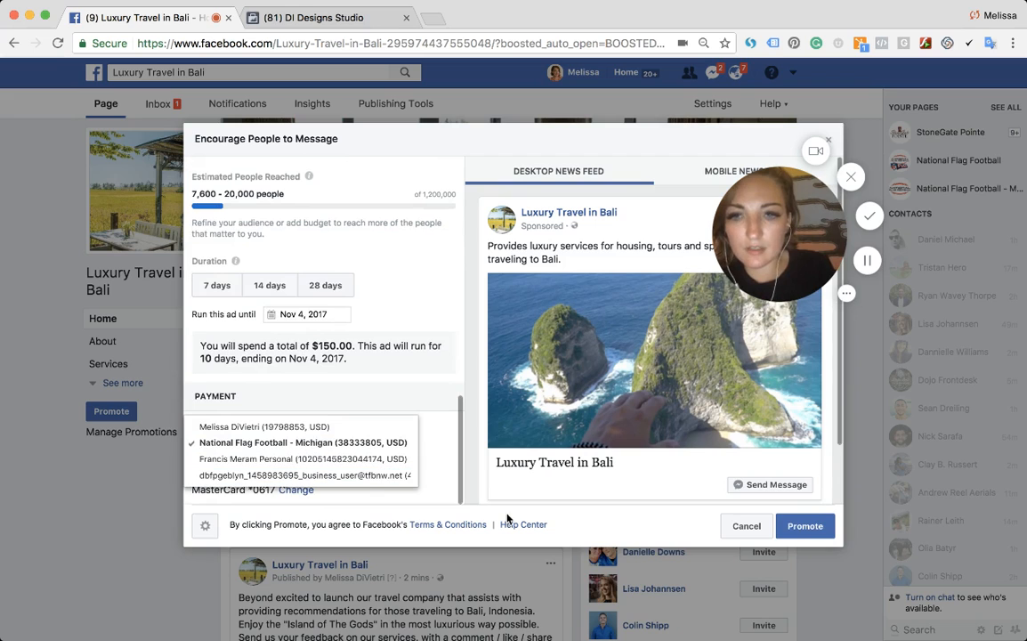
click(747, 527)
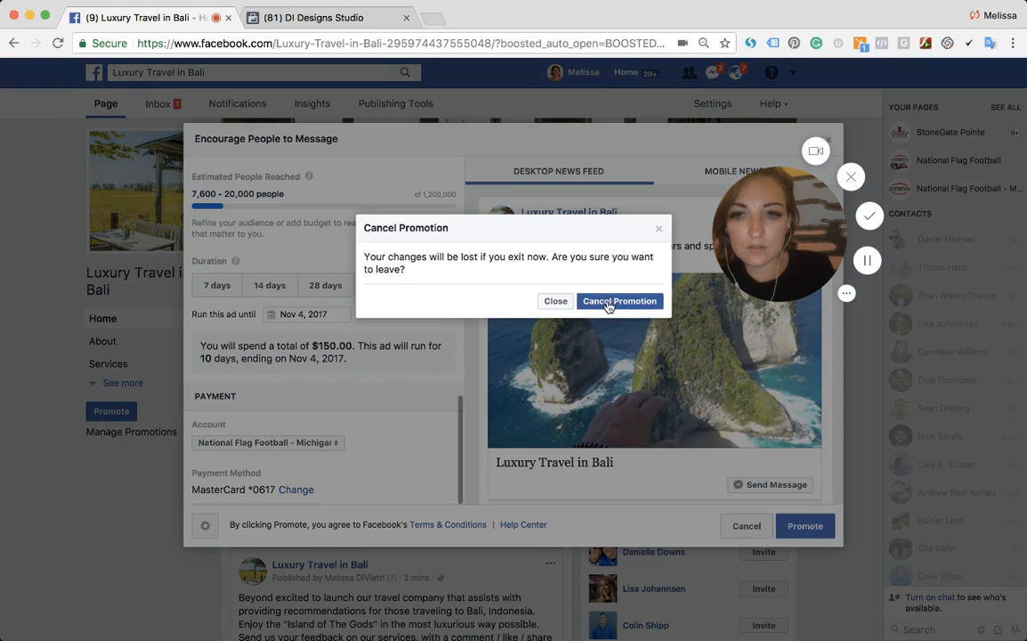
click(609, 303)
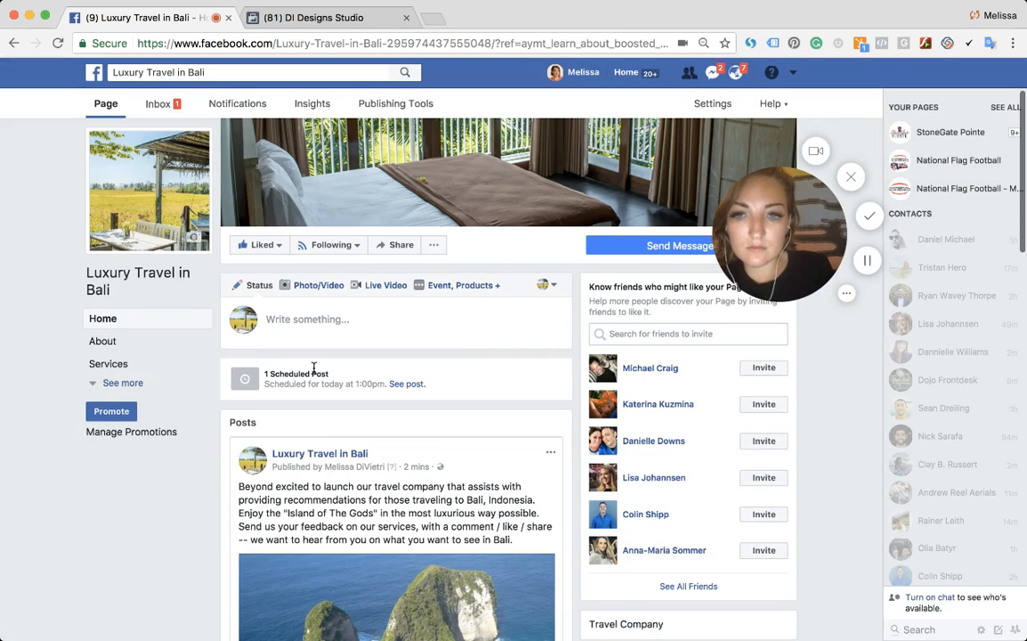
- Open the uploaded video's details from the video-upload notification
click(734, 75)
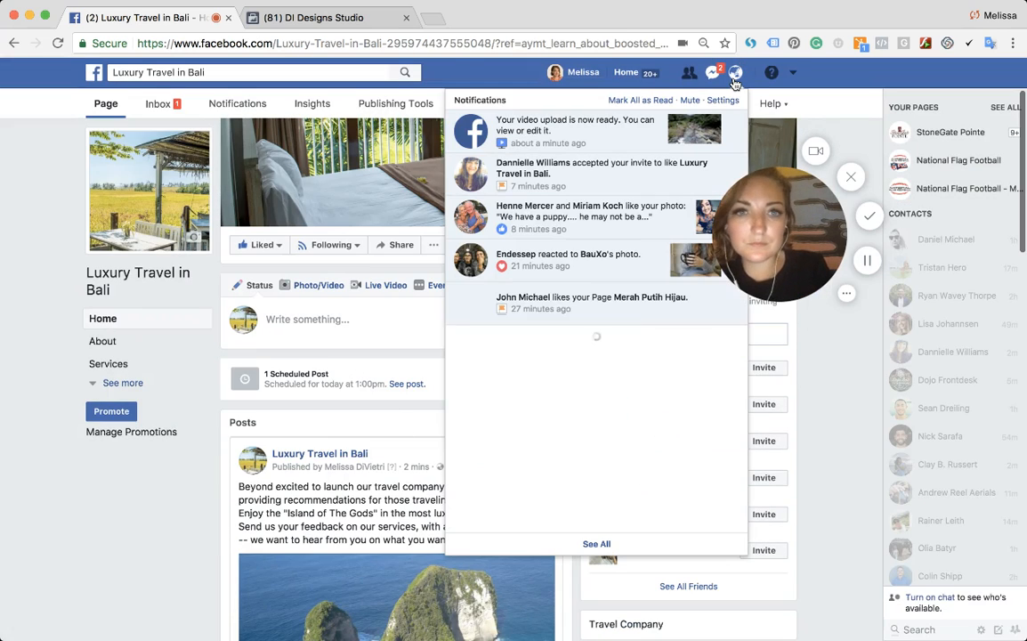
click(621, 133)
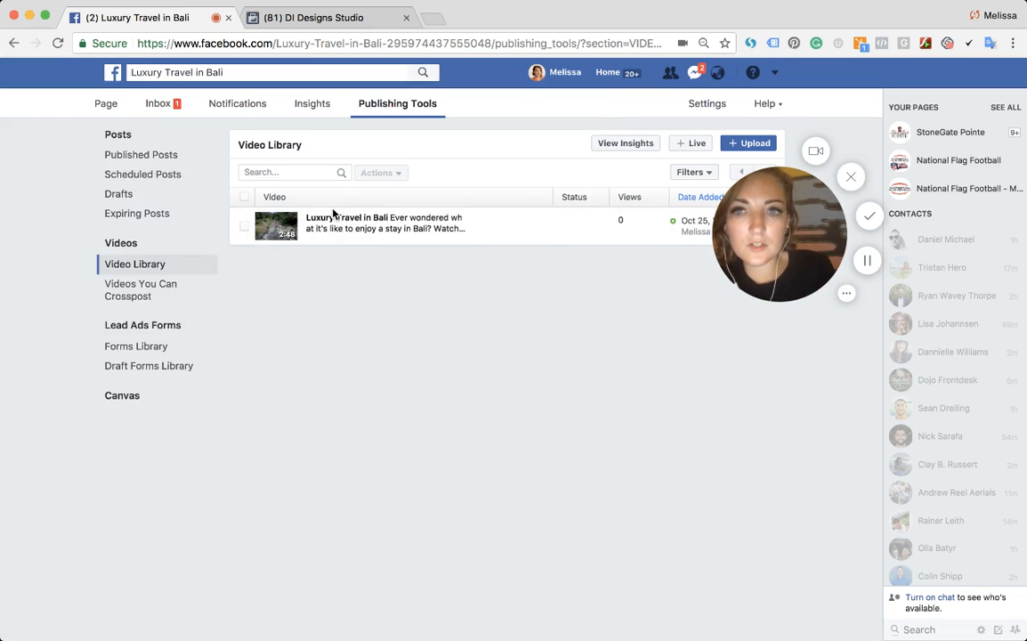
click(424, 218)
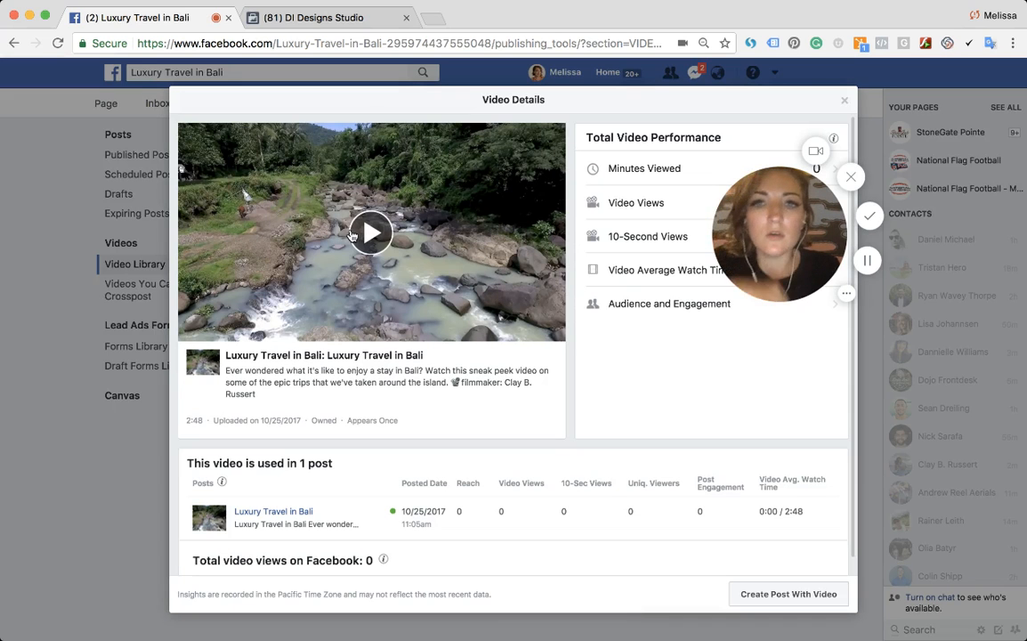
- Play the video preview and close the video details
drag(775, 250, 191, 456)
click(447, 232)
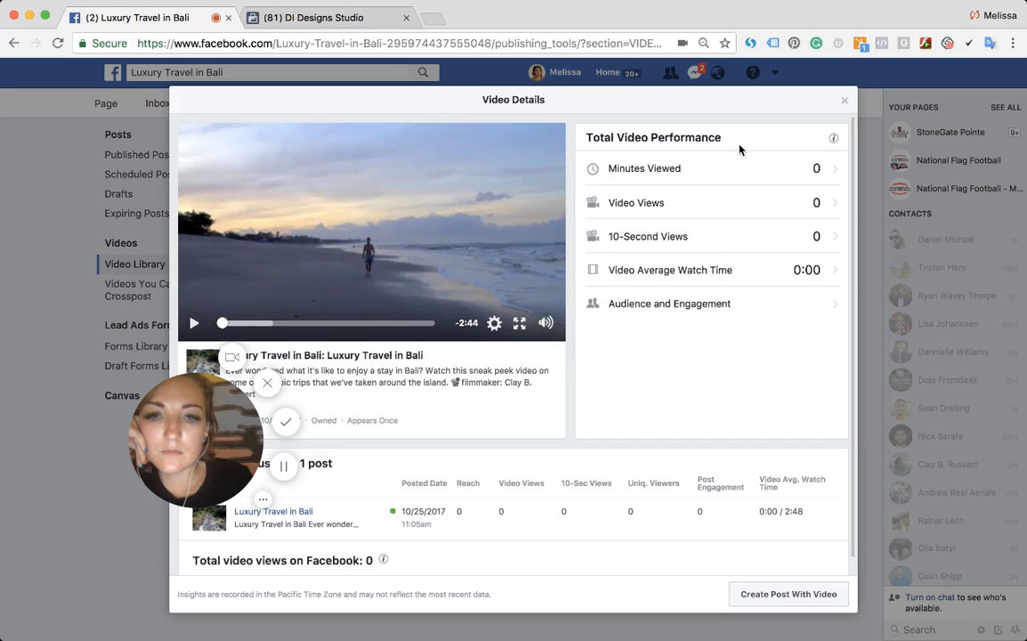
click(844, 101)
- Return to the page's home and expand the additional sidebar sections
drag(211, 479, 792, 289)
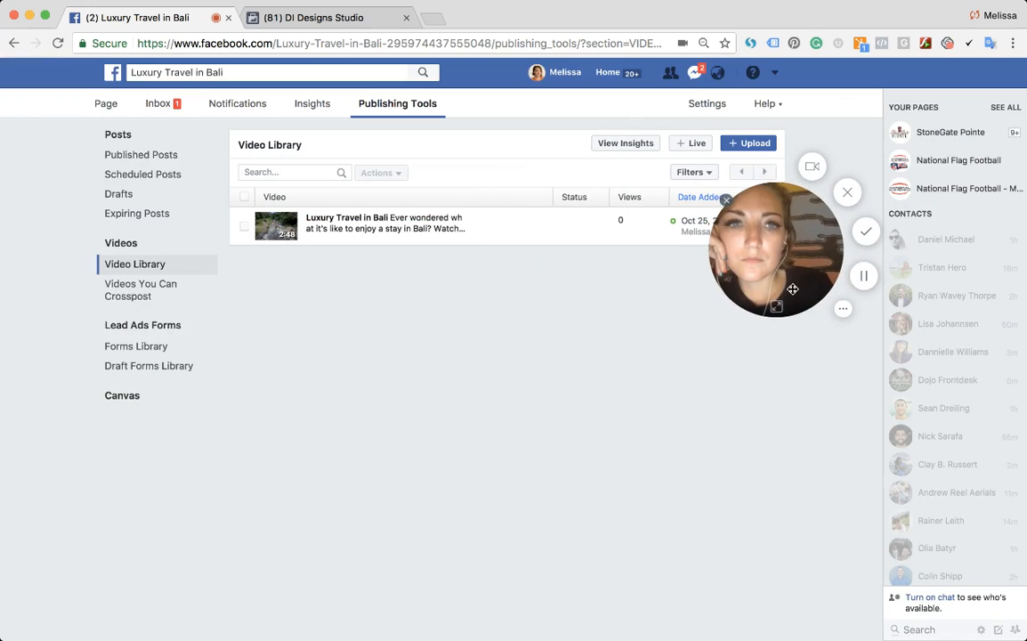
click(105, 103)
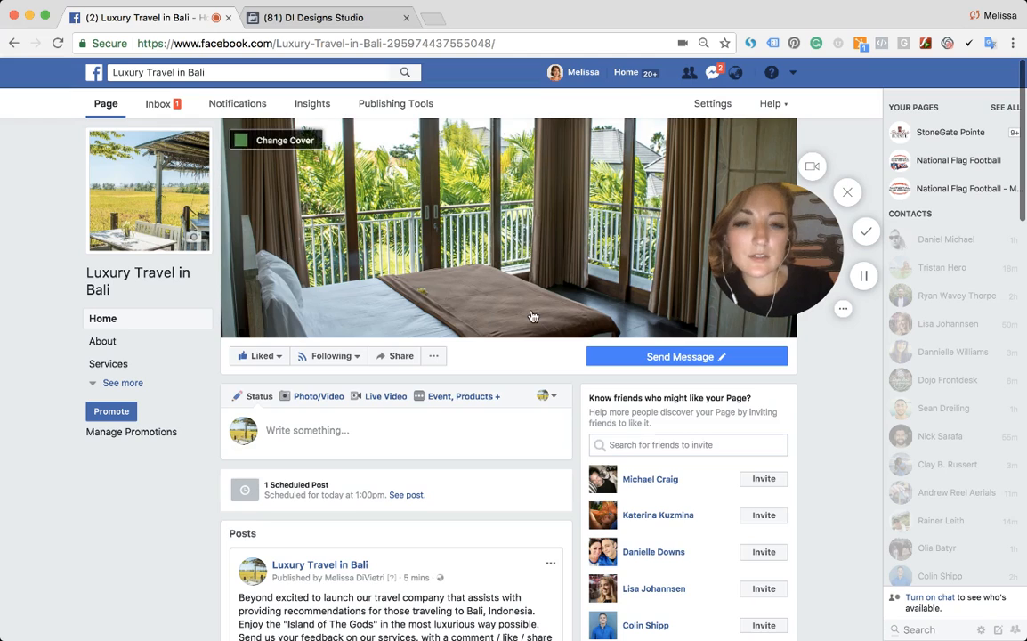
scroll(431, 389, down, 3)
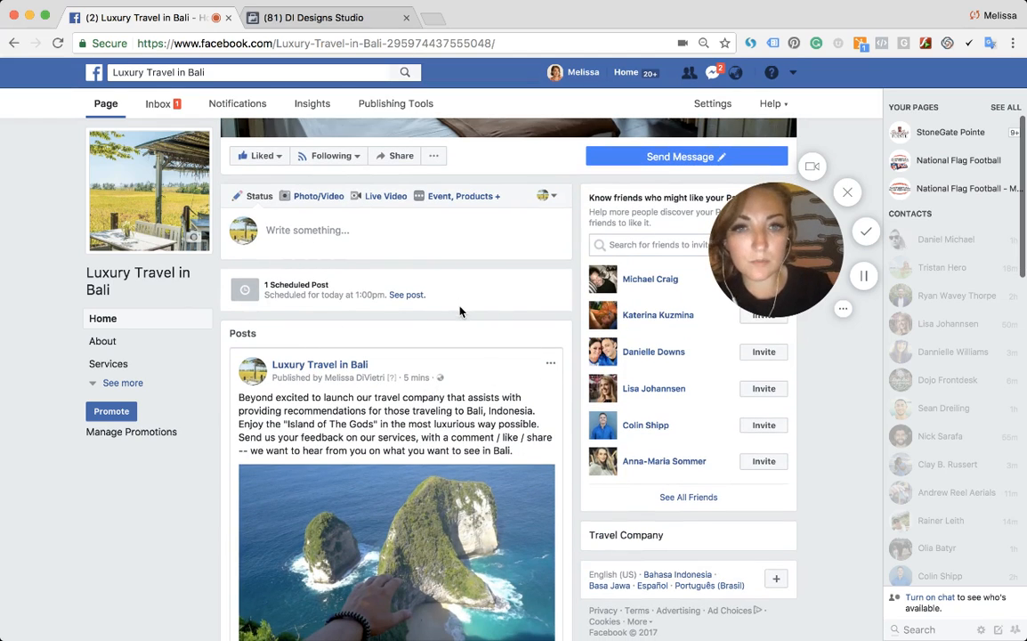
scroll(625, 378, down, 10)
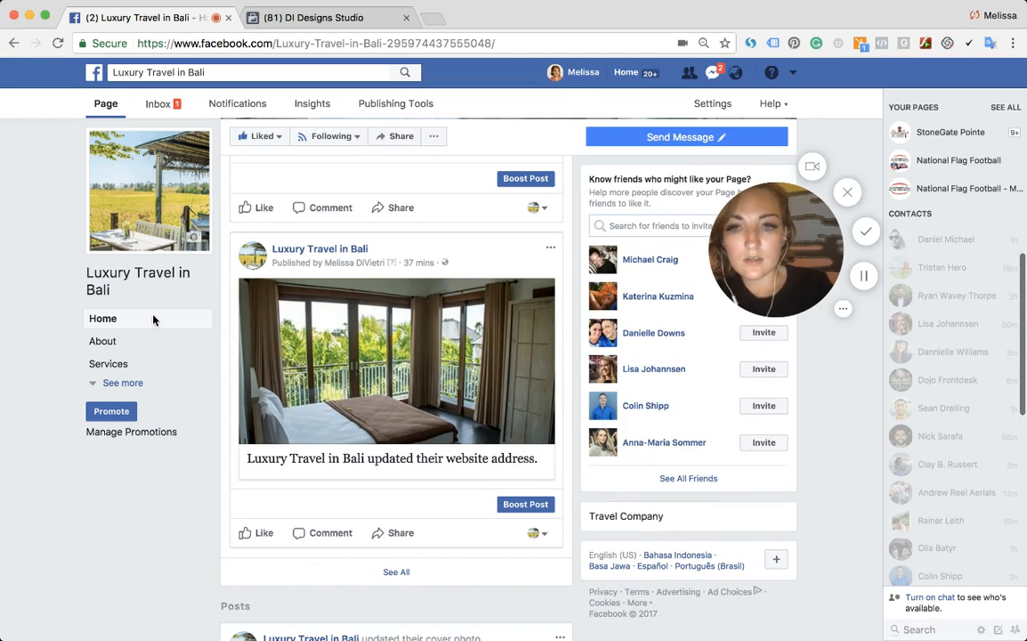
click(115, 383)
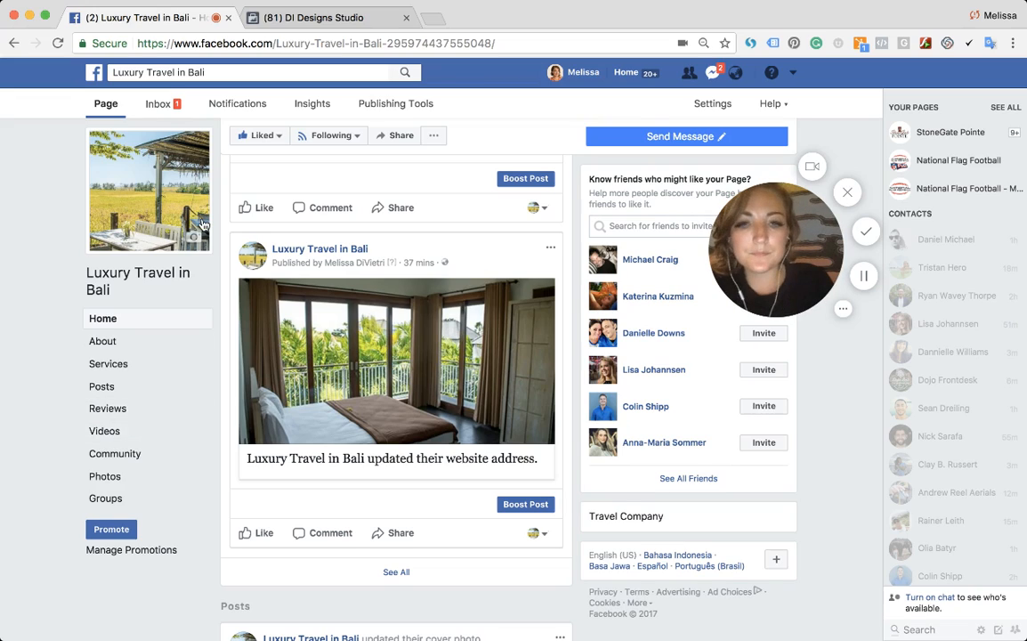
- Scroll through the page's posts and open the page inbox
scroll(302, 374, down, 3)
scroll(302, 373, down, 10)
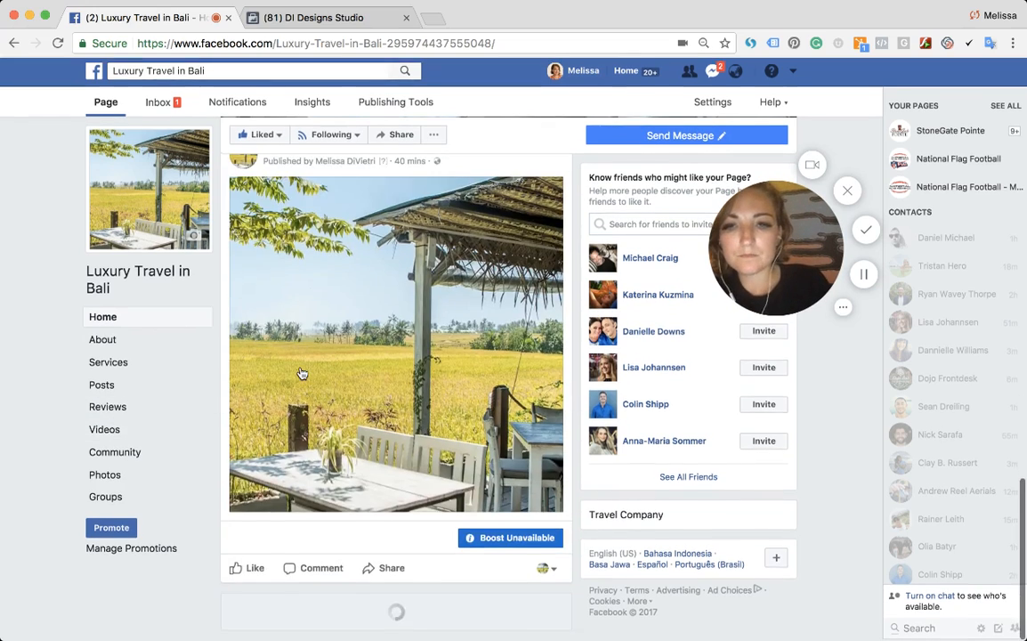
scroll(301, 373, up, 15)
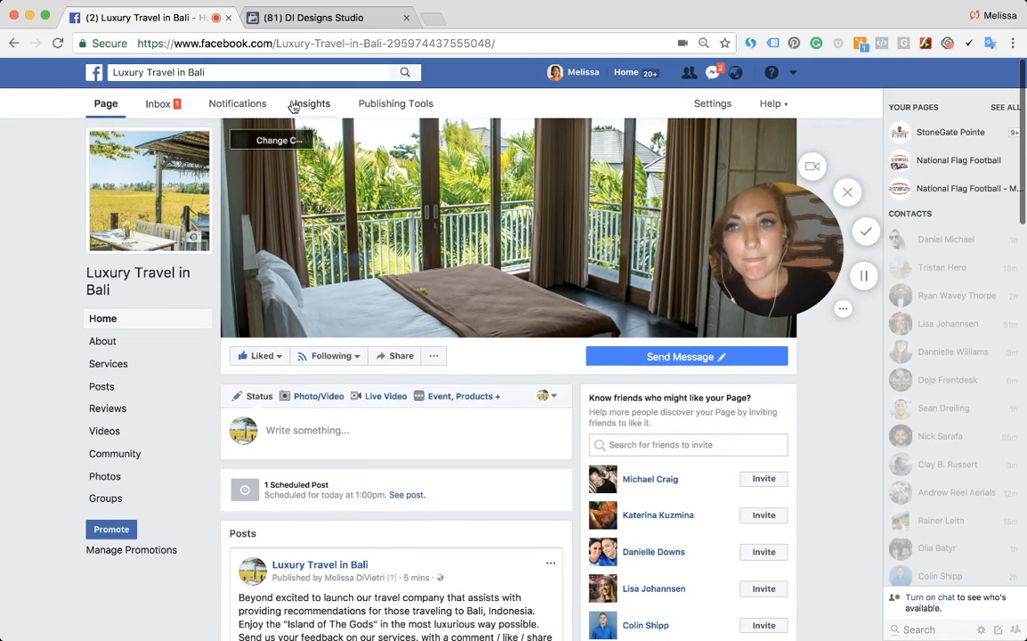
click(177, 104)
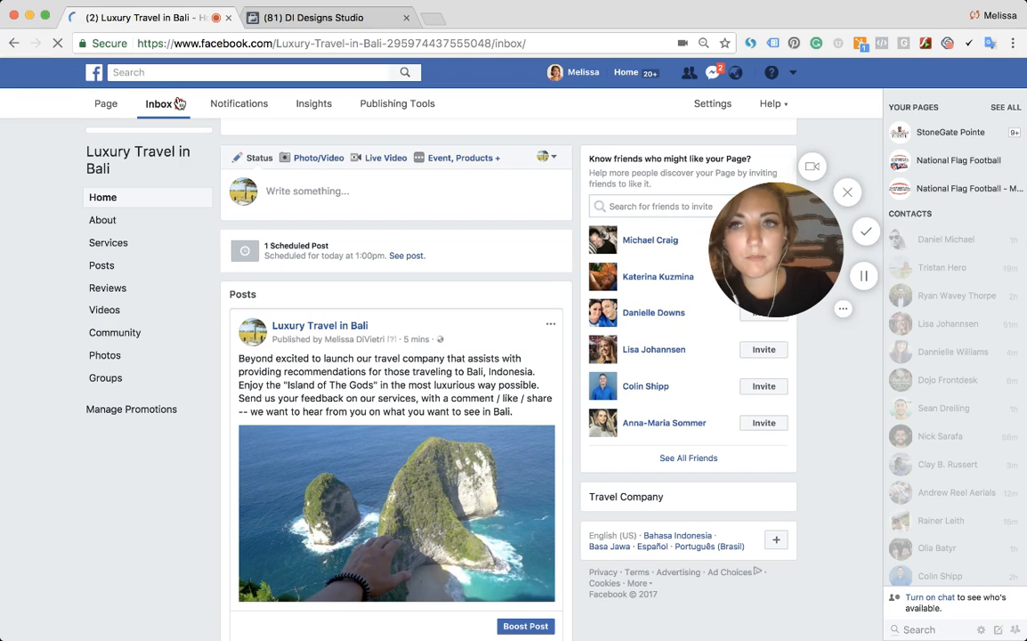